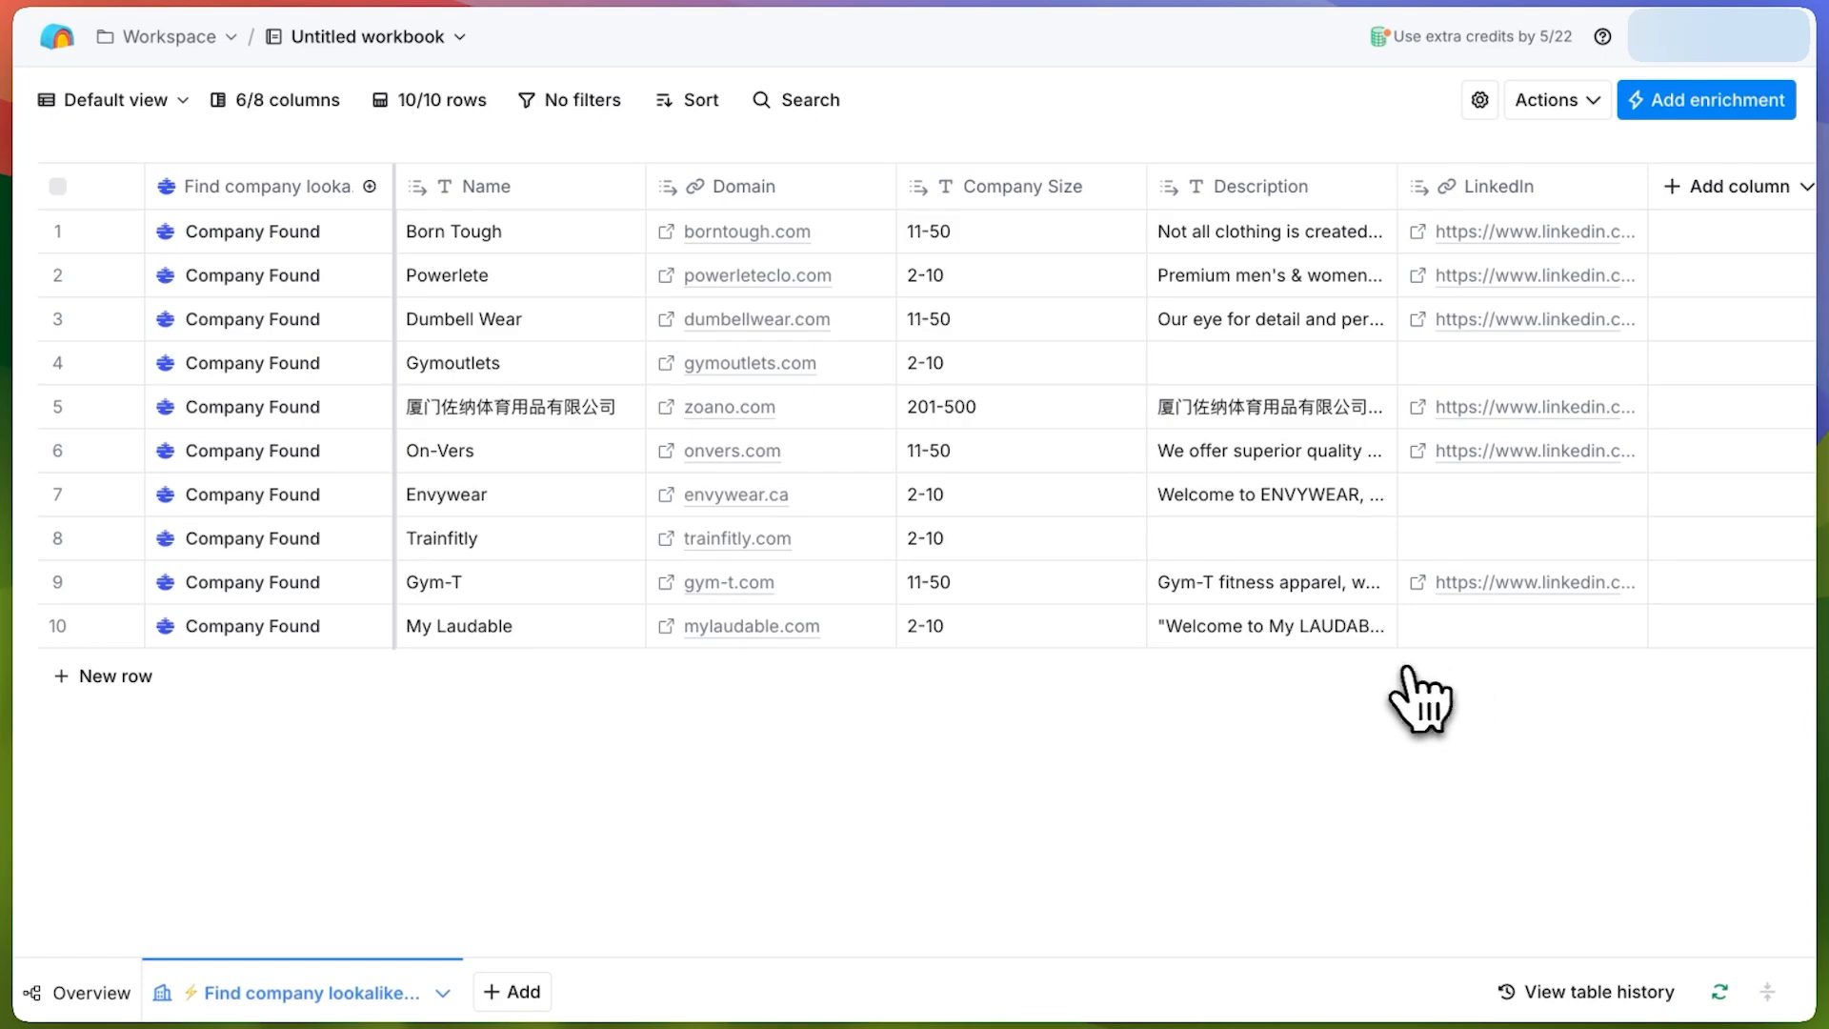
- Search the enrichments for "people", choose Find & Enrich Person from Google Search, and look through the competitor-research AI prompt
left_click(1705, 99)
type("people")
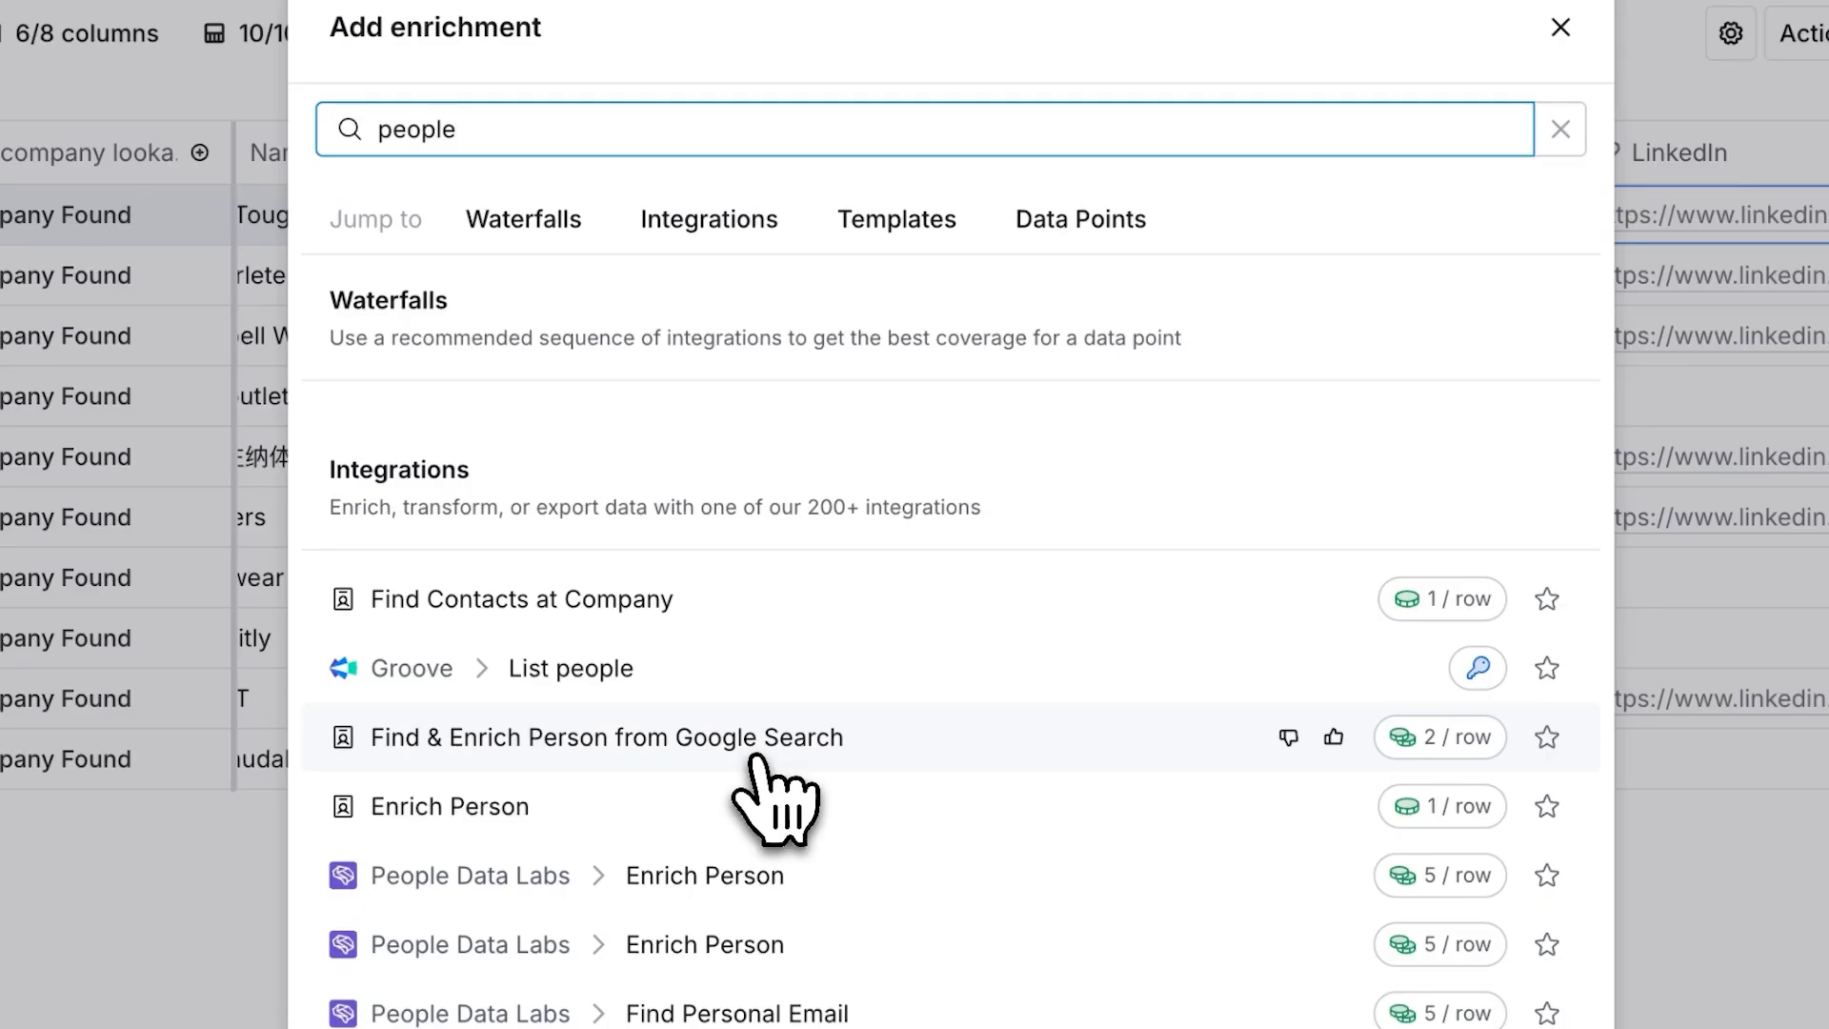
left_click(753, 754)
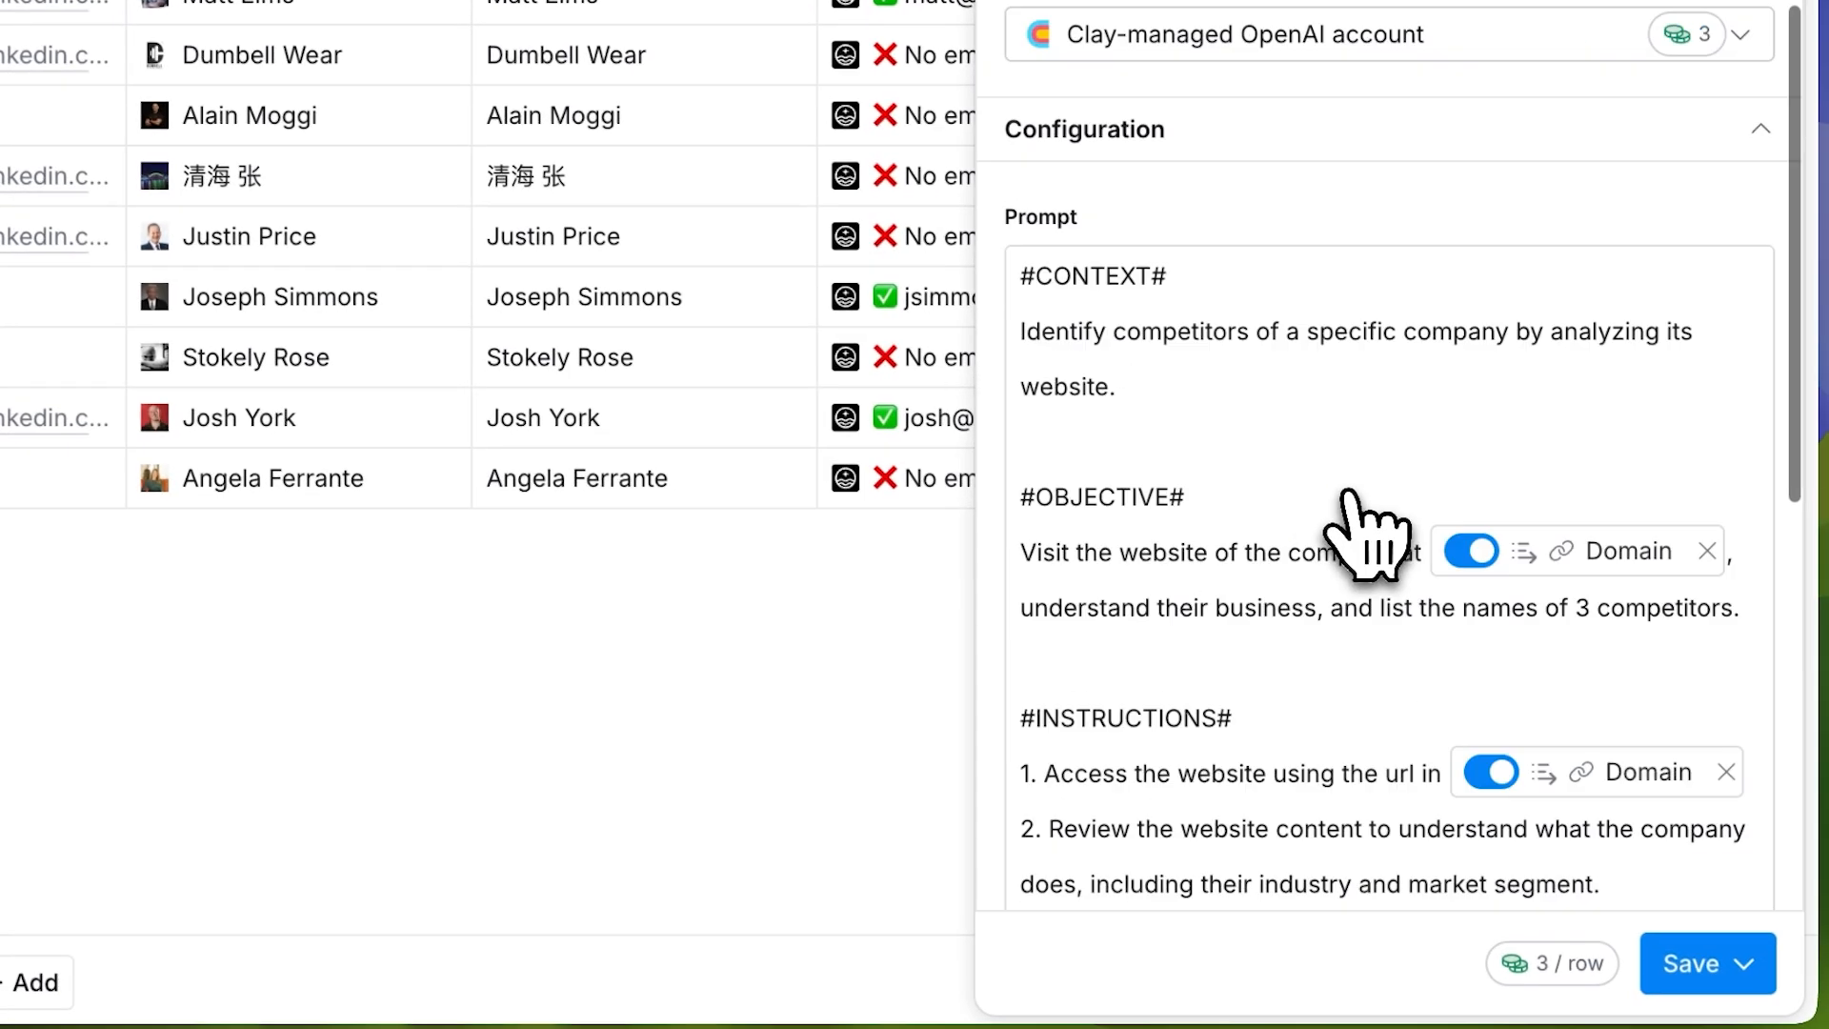
scroll(1486, 667, "down", 5)
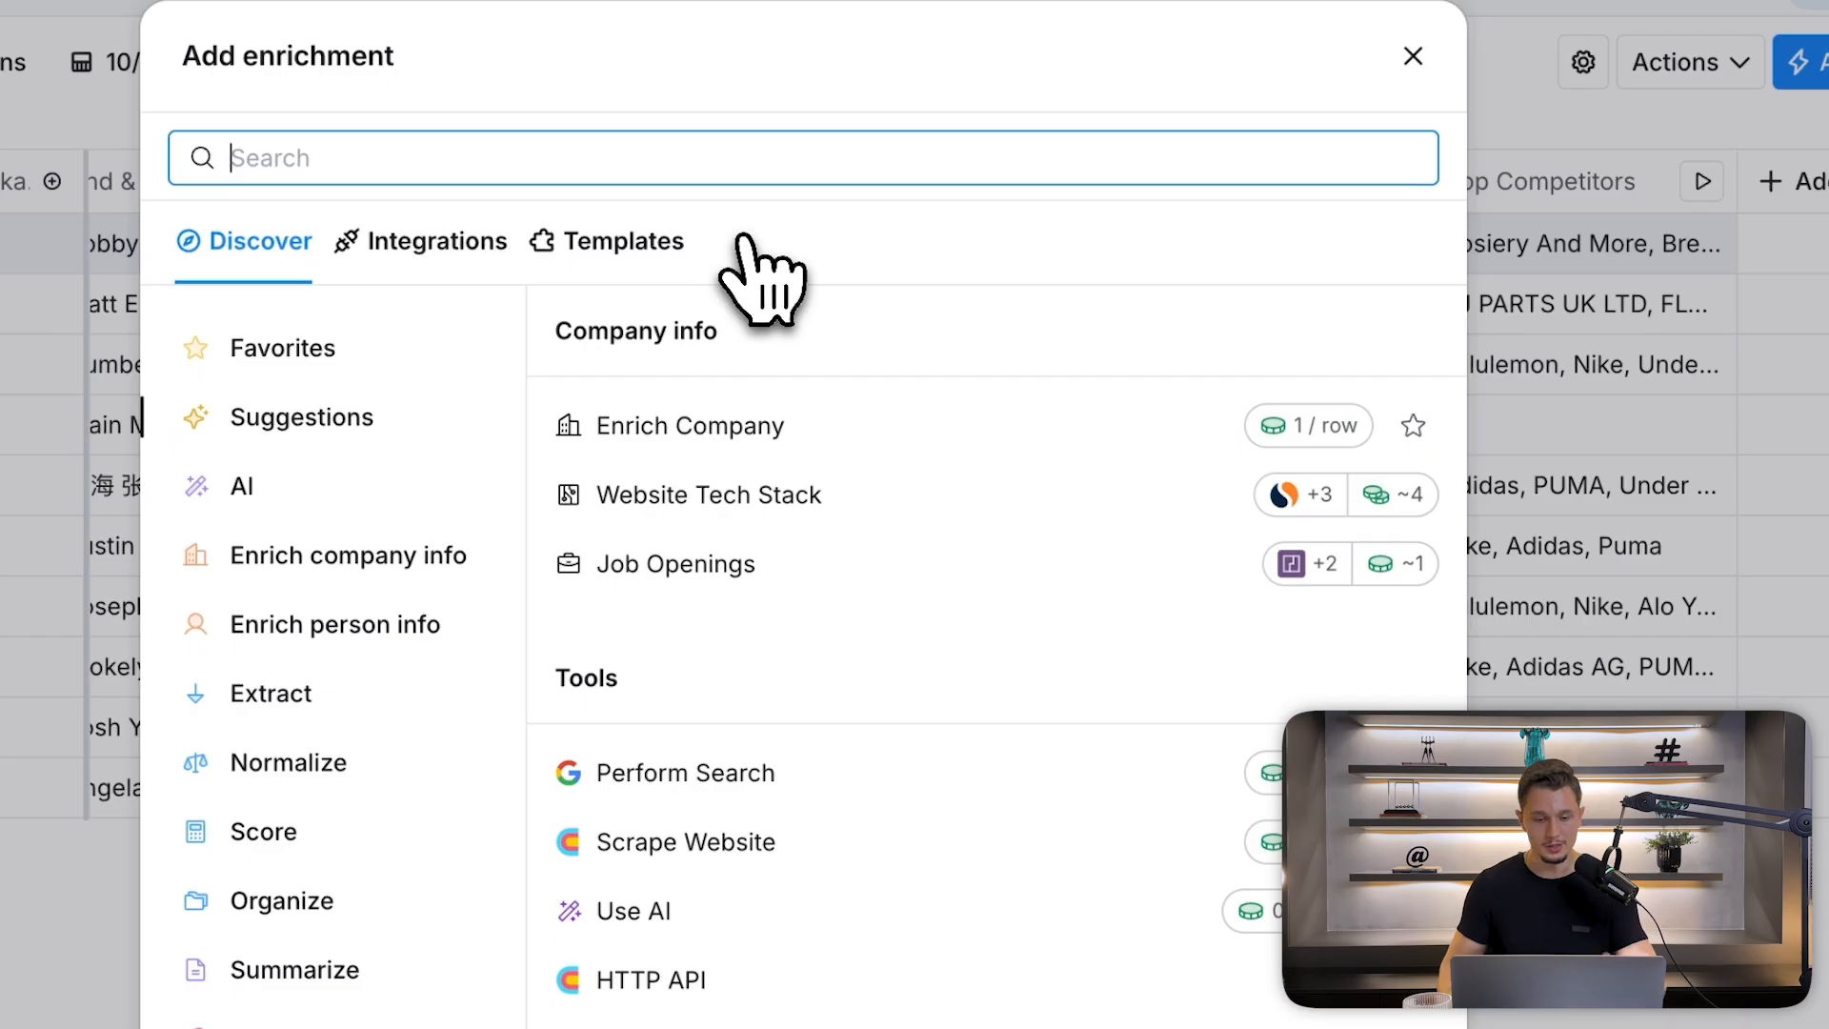
- Search the enrichments for "instantly" and open the Instantly Add Lead to Campaign setup to examine its account and input fields
type("instantly")
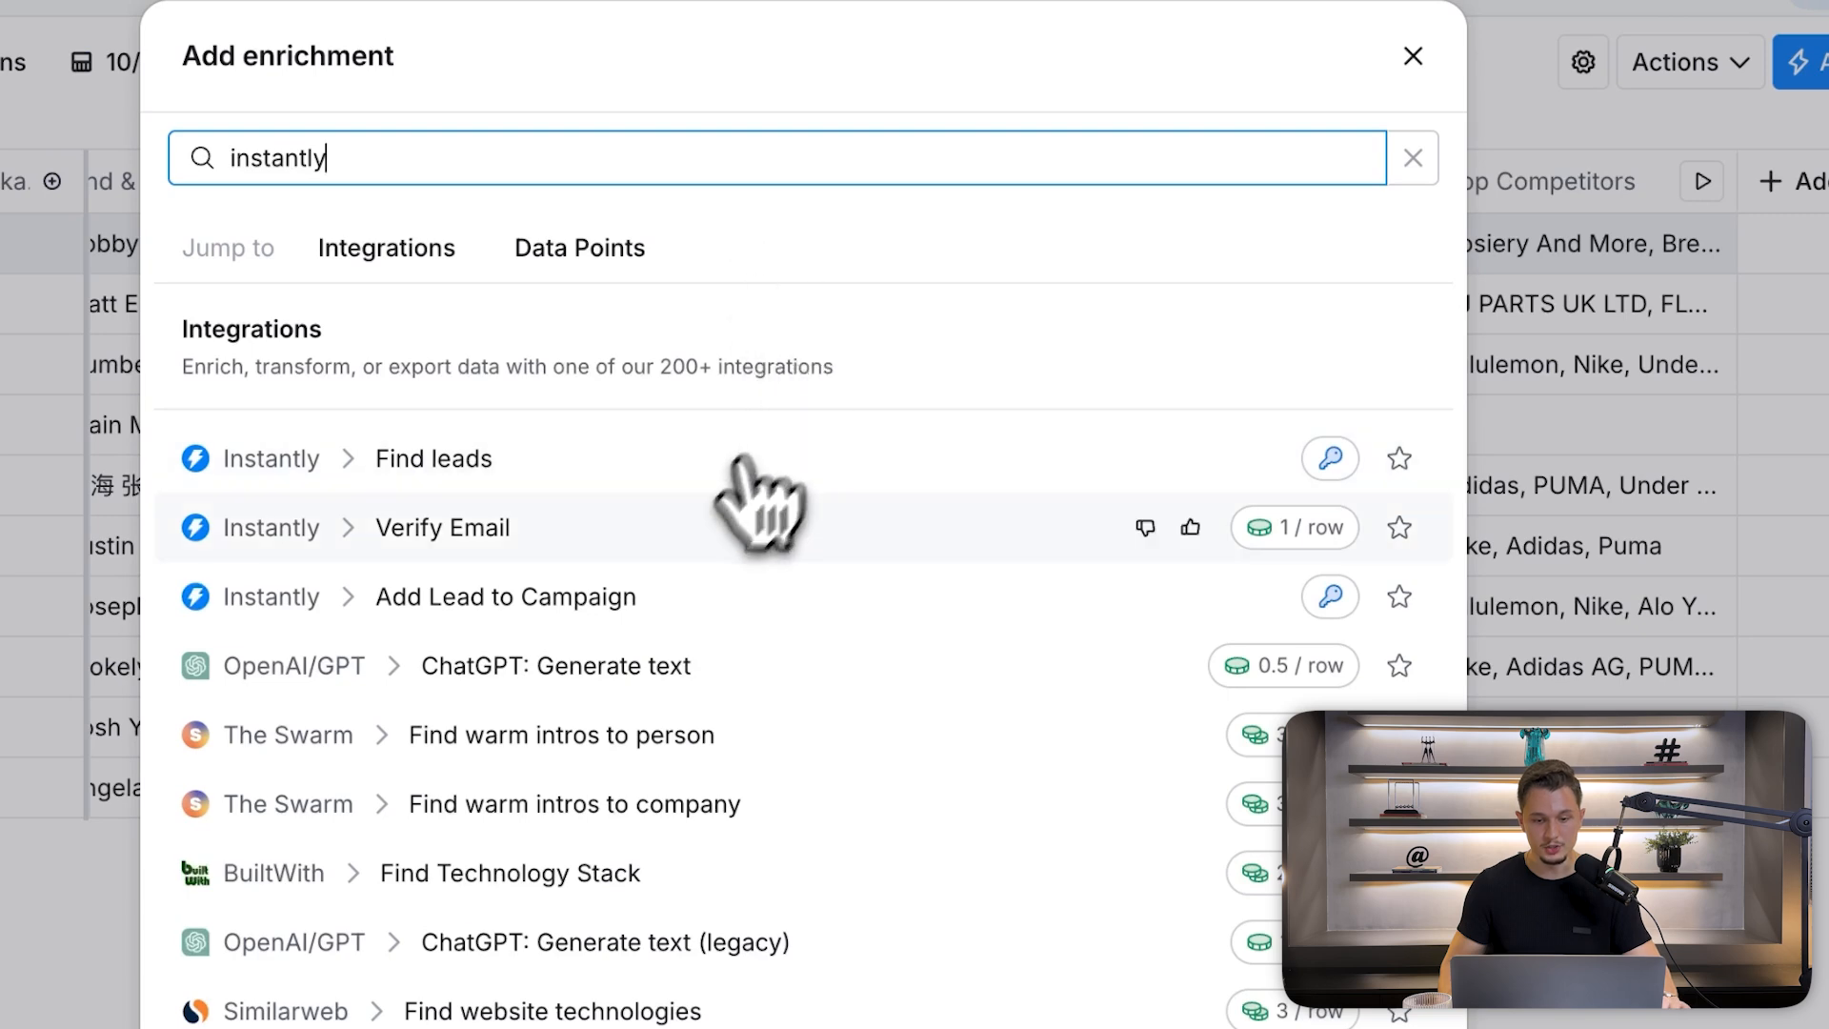
left_click(566, 604)
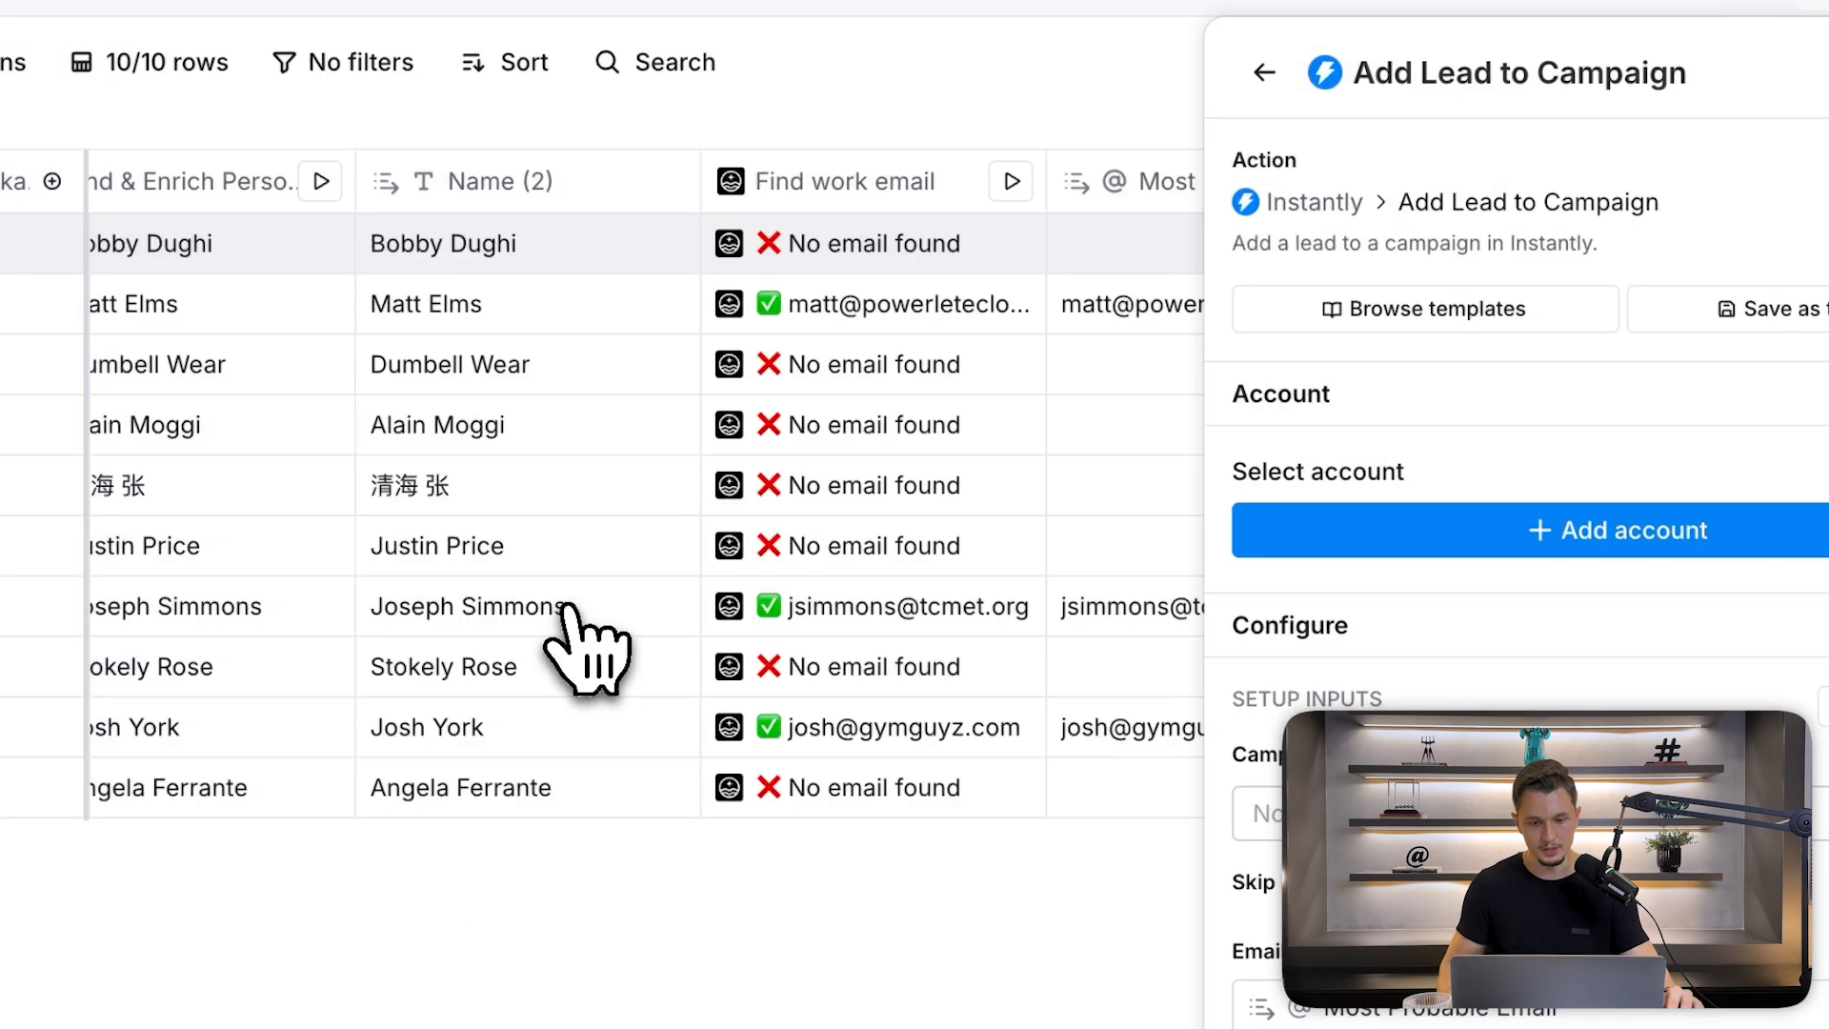
scroll(1490, 514, "down", 5)
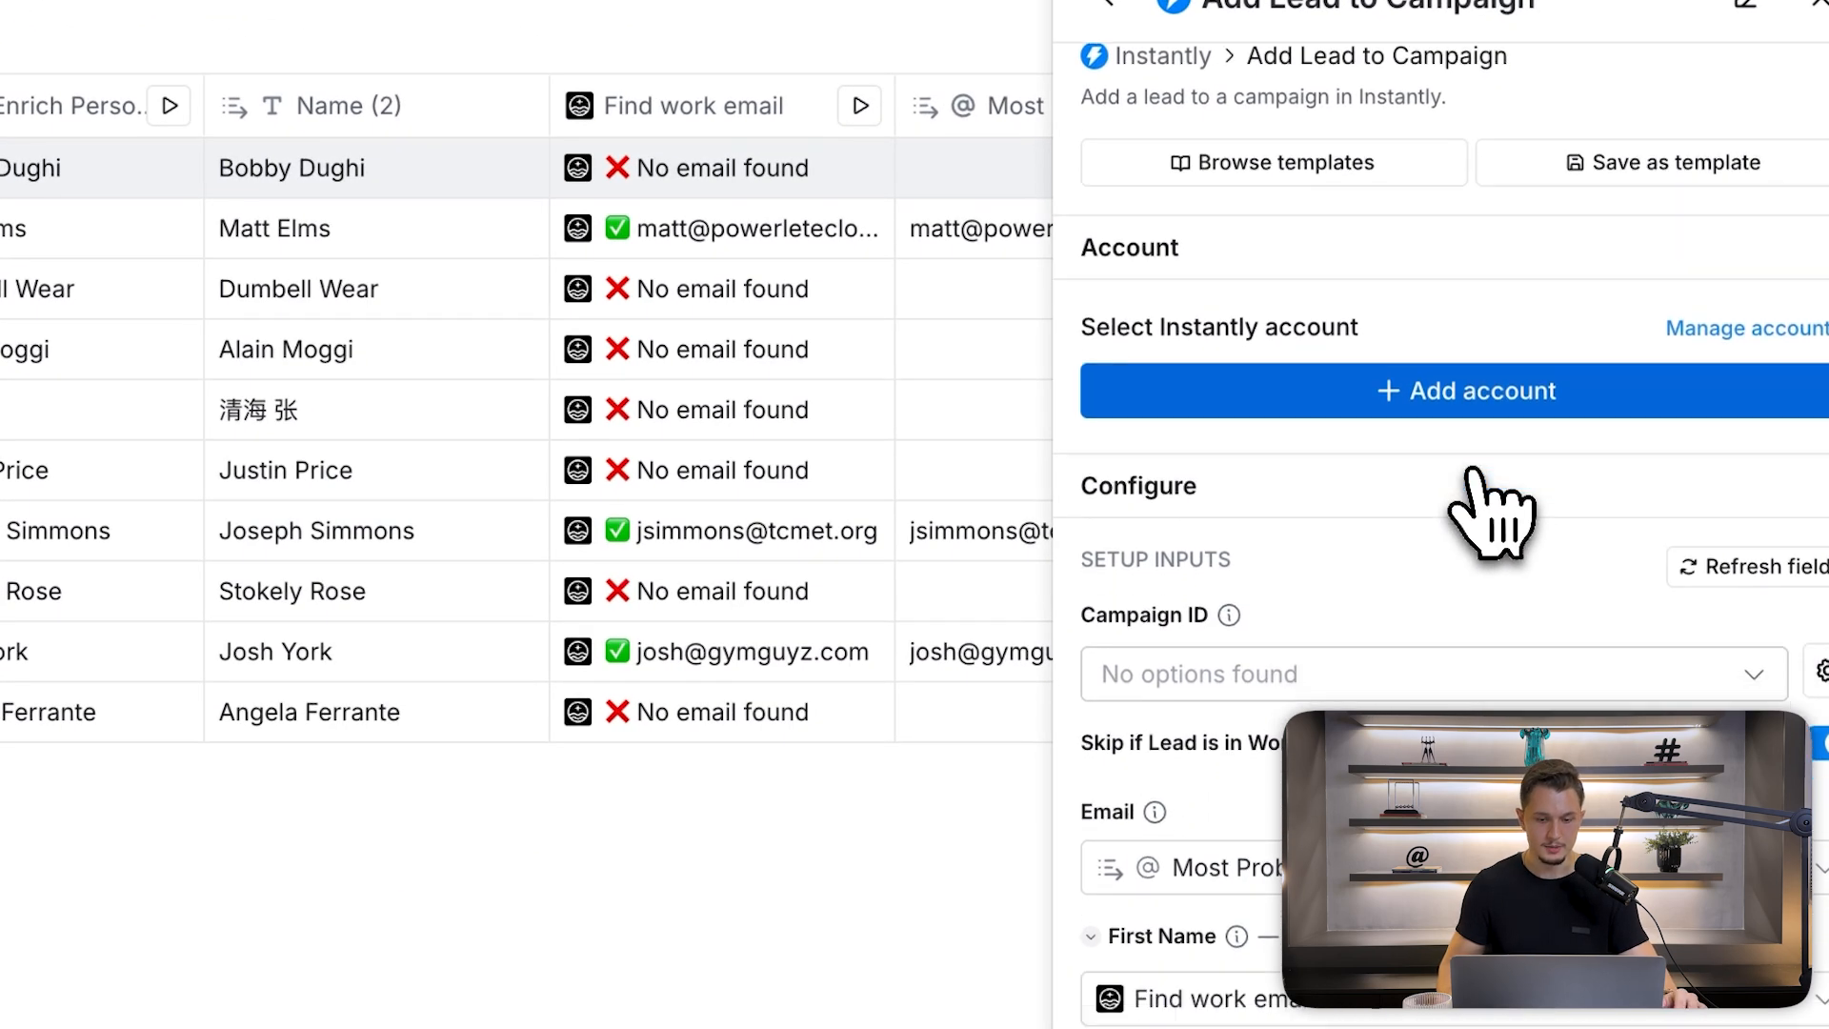
left_click(1412, 202)
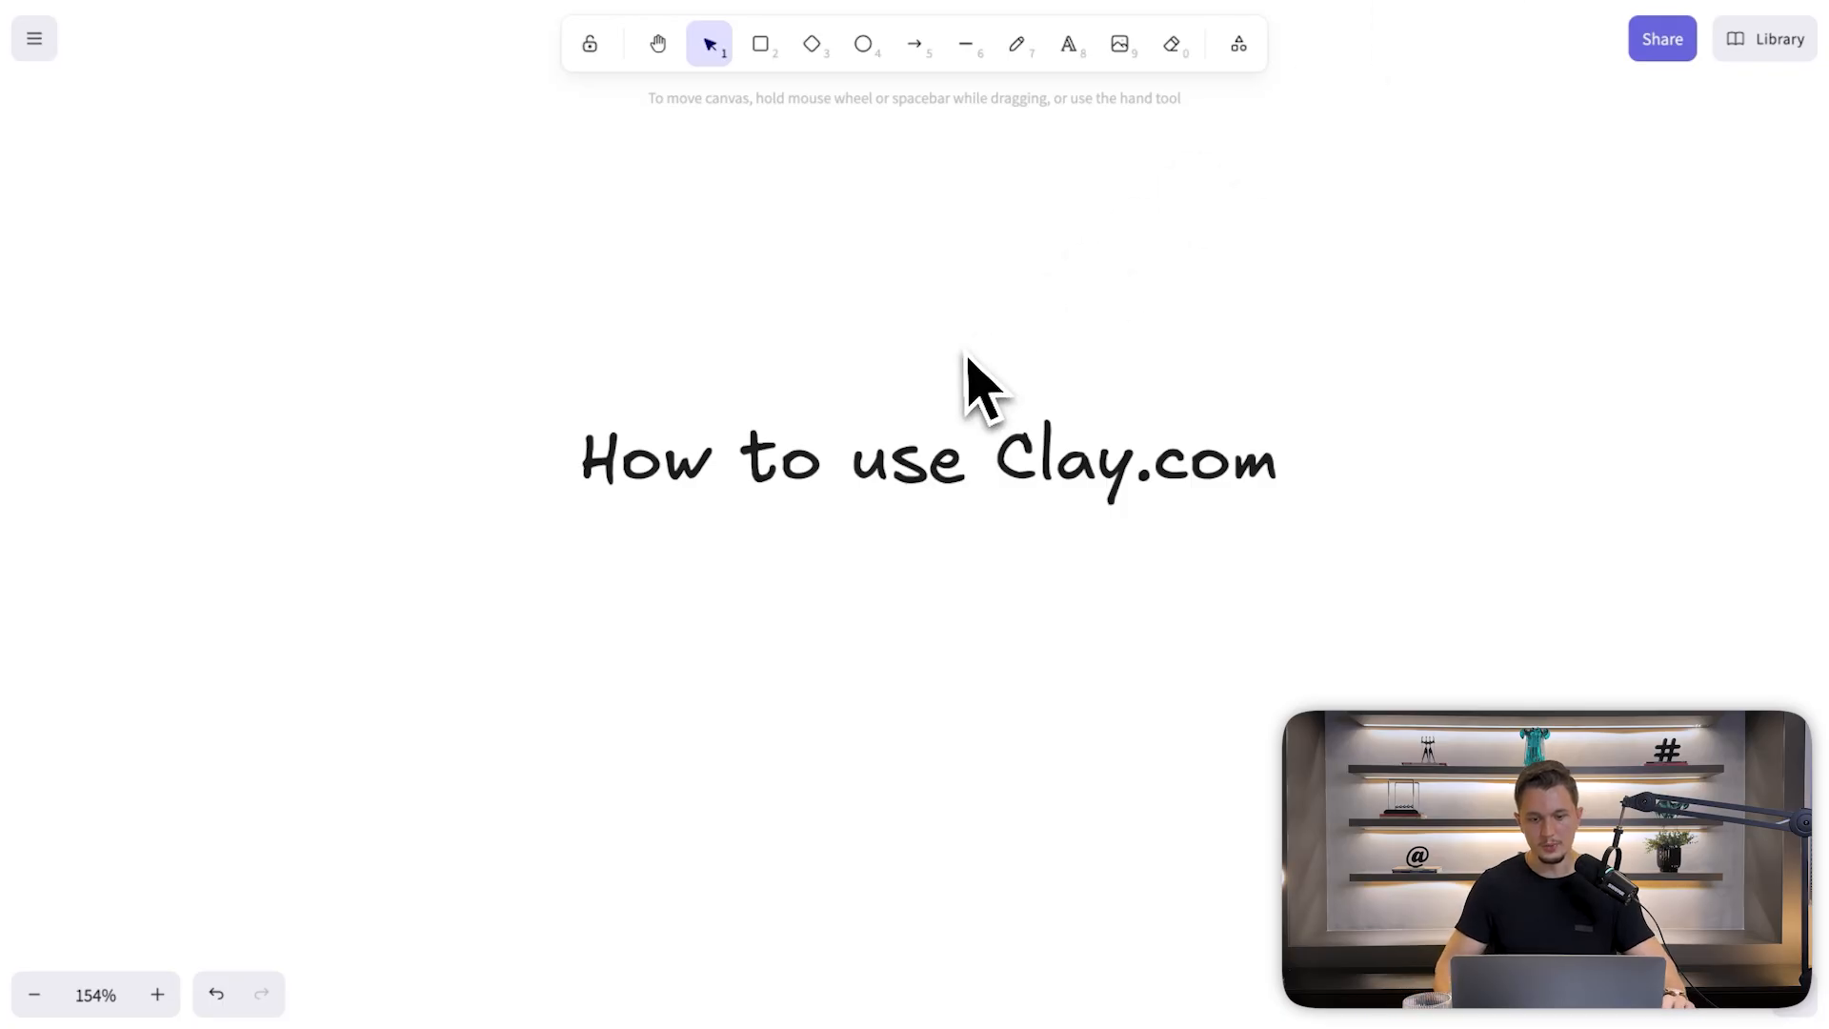
- Draw a green rounded box below the "How to use Clay.com" title and label it "Companies"
scroll(967, 376, "down", 3)
key("r")
left_click_drag(677, 280, 1188, 528)
double_click(923, 453)
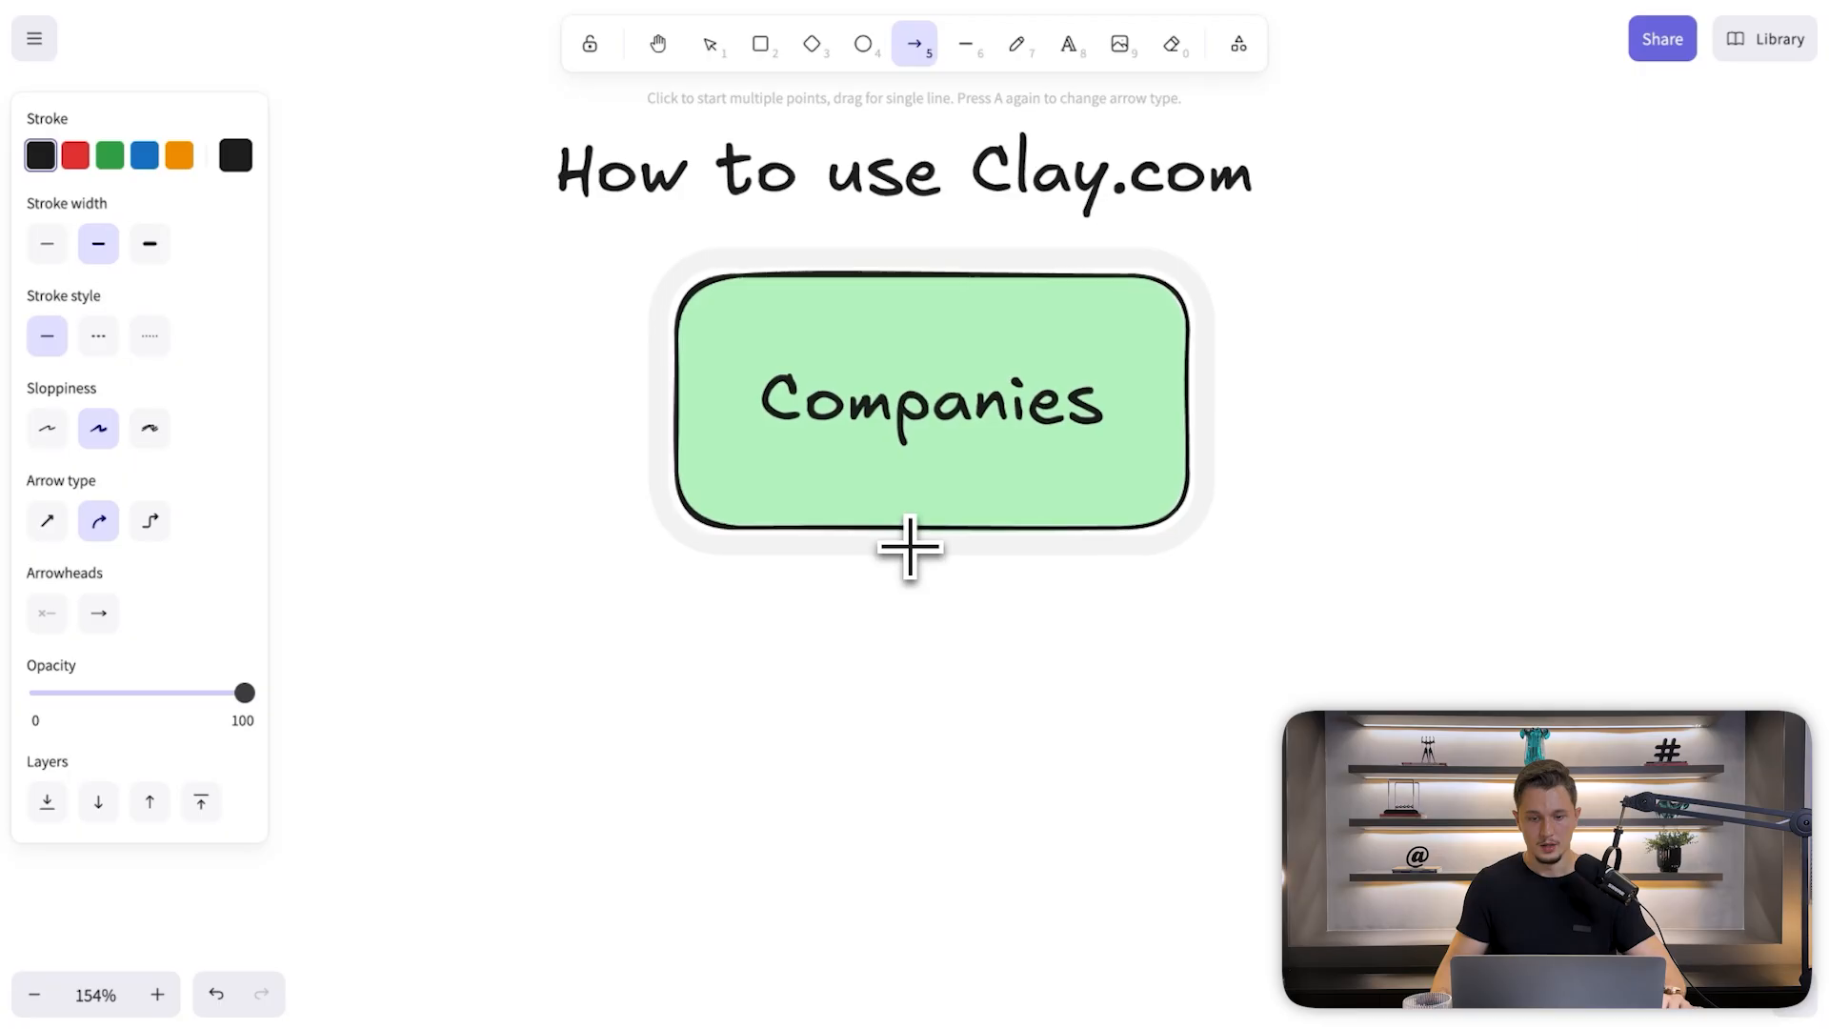
- Draw a downward arrow from the Companies box and add a box labelled "Getting decision makers" at its tip
scroll(908, 547, "down", 4)
left_click_drag(918, 370, 927, 538)
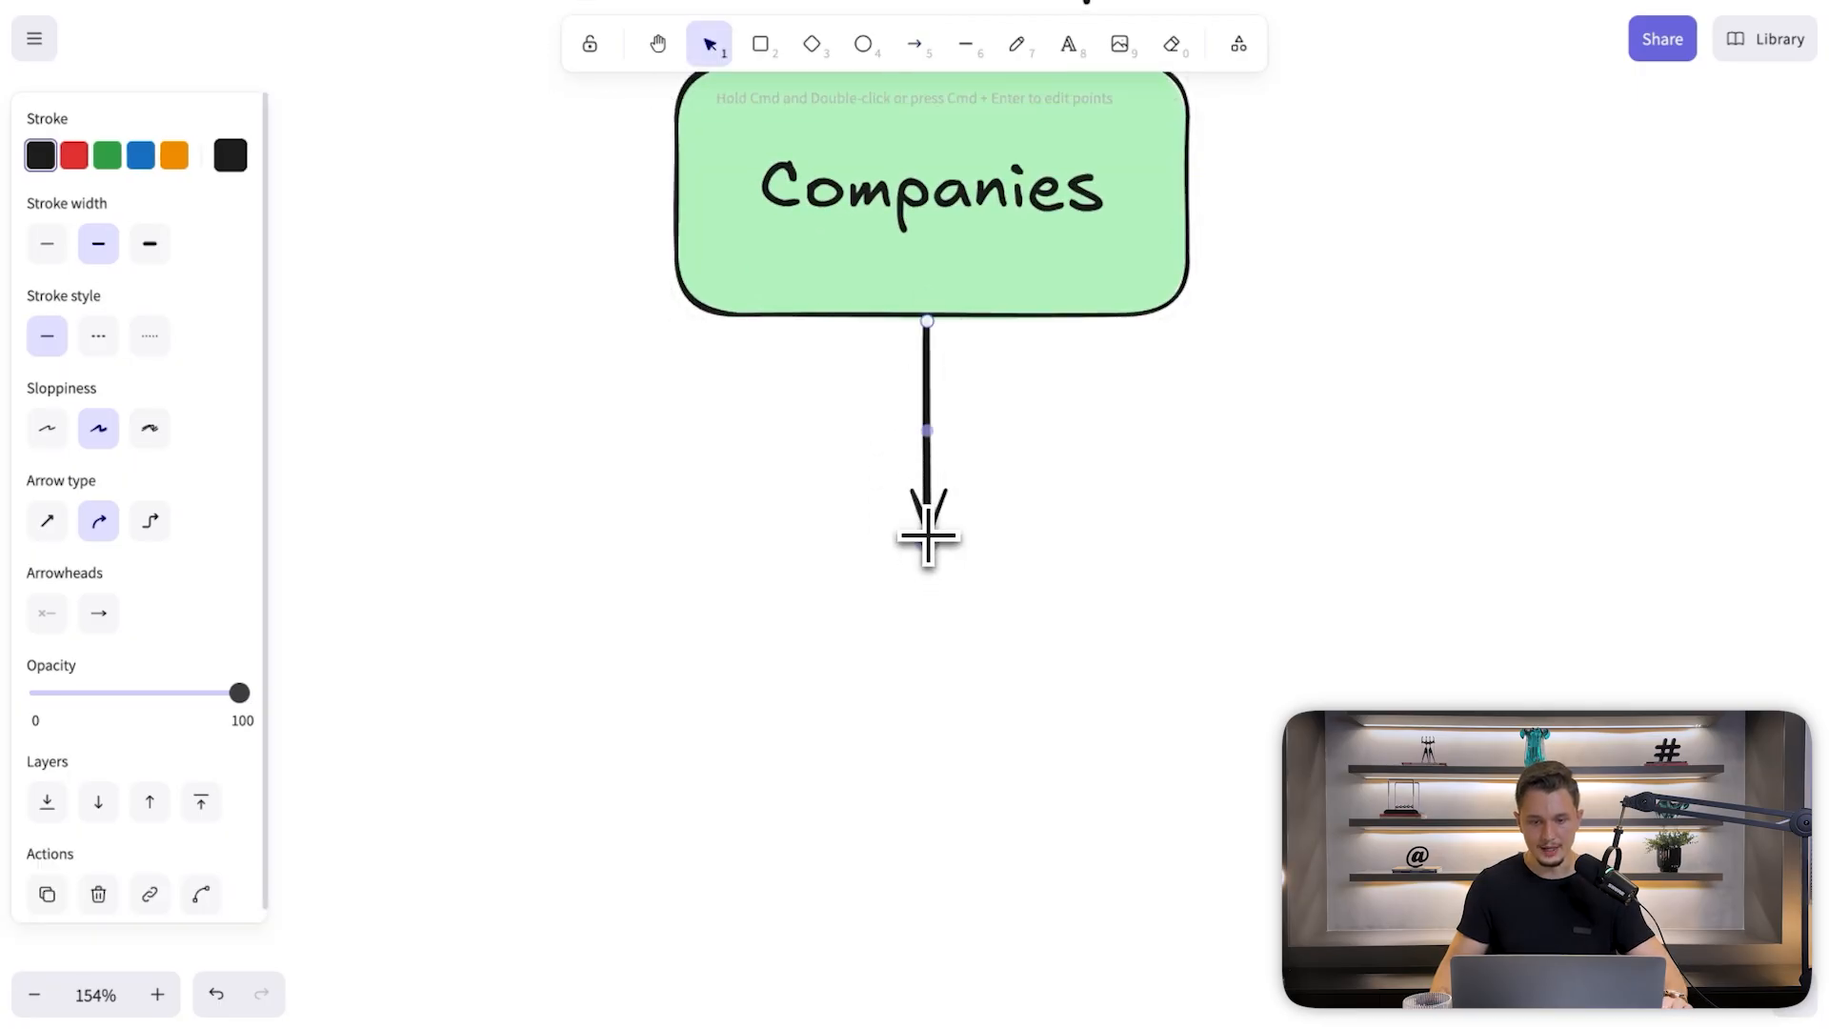
scroll(934, 557, "down", 4)
key("r")
left_click_drag(694, 353, 1219, 671)
double_click(924, 514)
type("Getting decision makers")
left_click(1347, 552)
- Draw a downward arrow from the "Getting decision makers" box to a new box labelled "Get contacts at scale"
scroll(1353, 554, "down", 6)
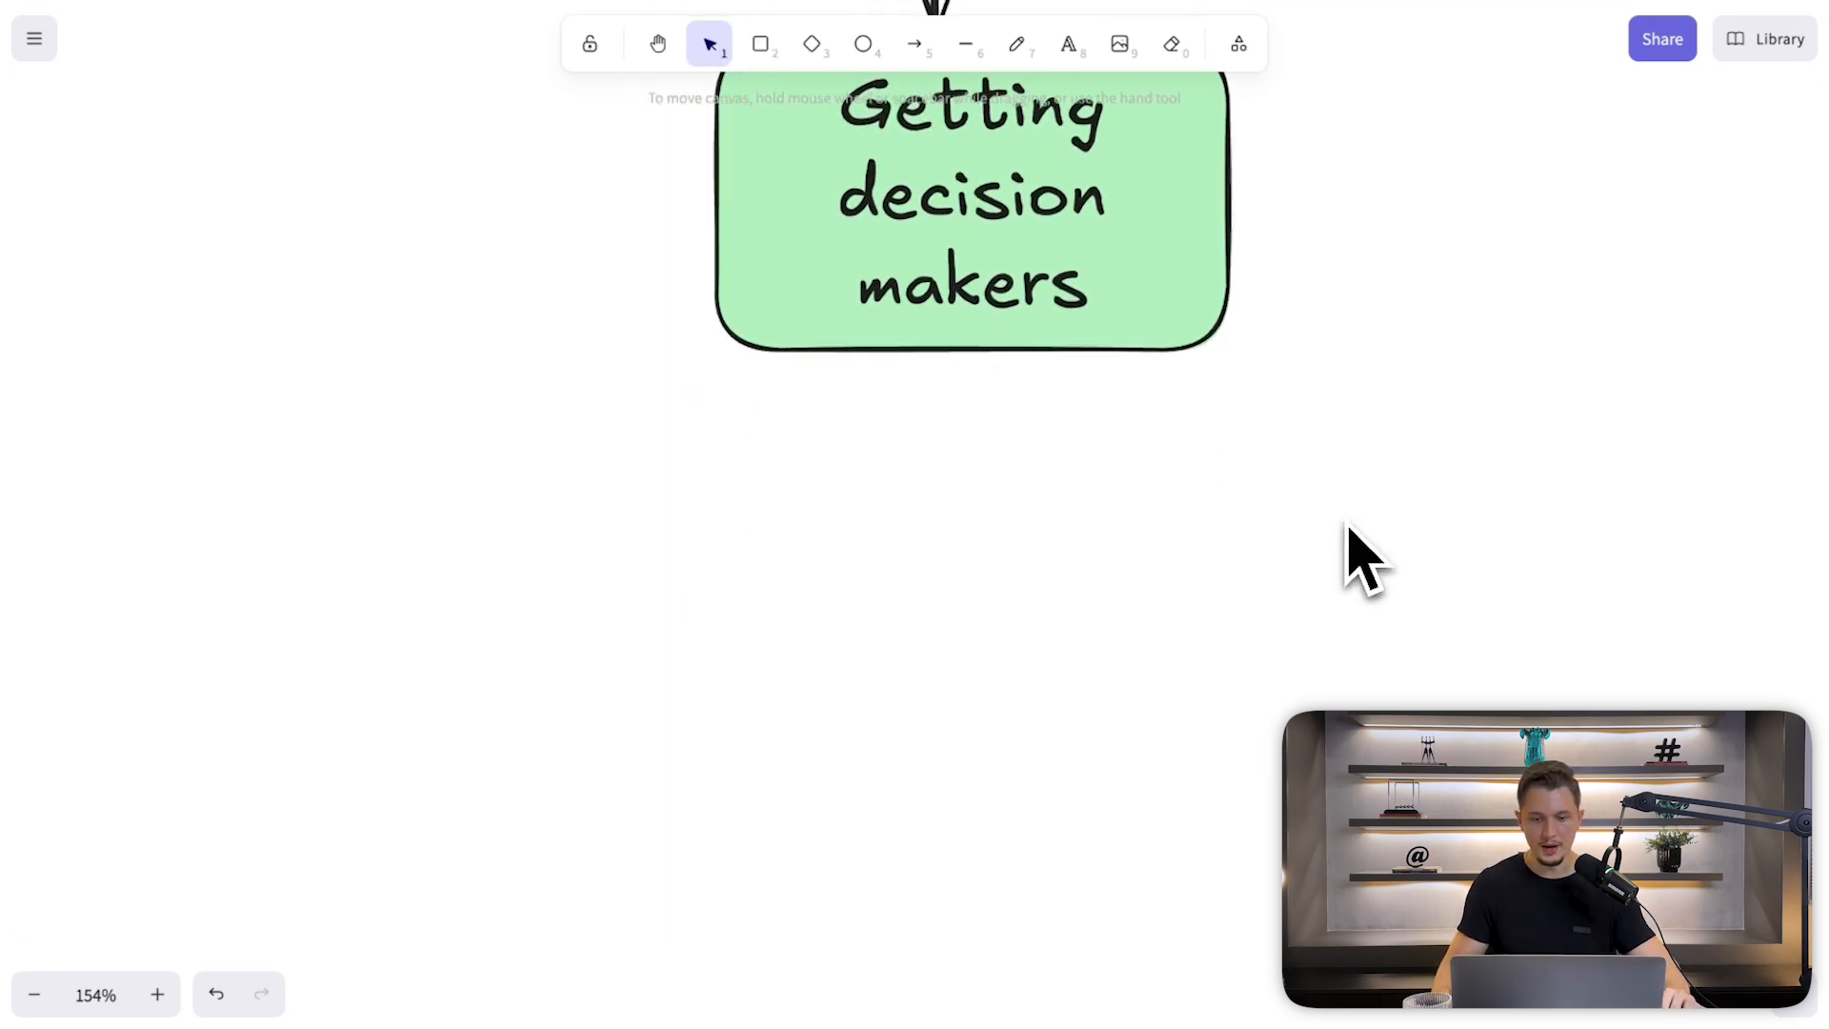
key("a")
left_click_drag(958, 352, 959, 531)
key("r")
left_click_drag(745, 539, 1288, 839)
double_click(1128, 764)
type("Get contacts at scale")
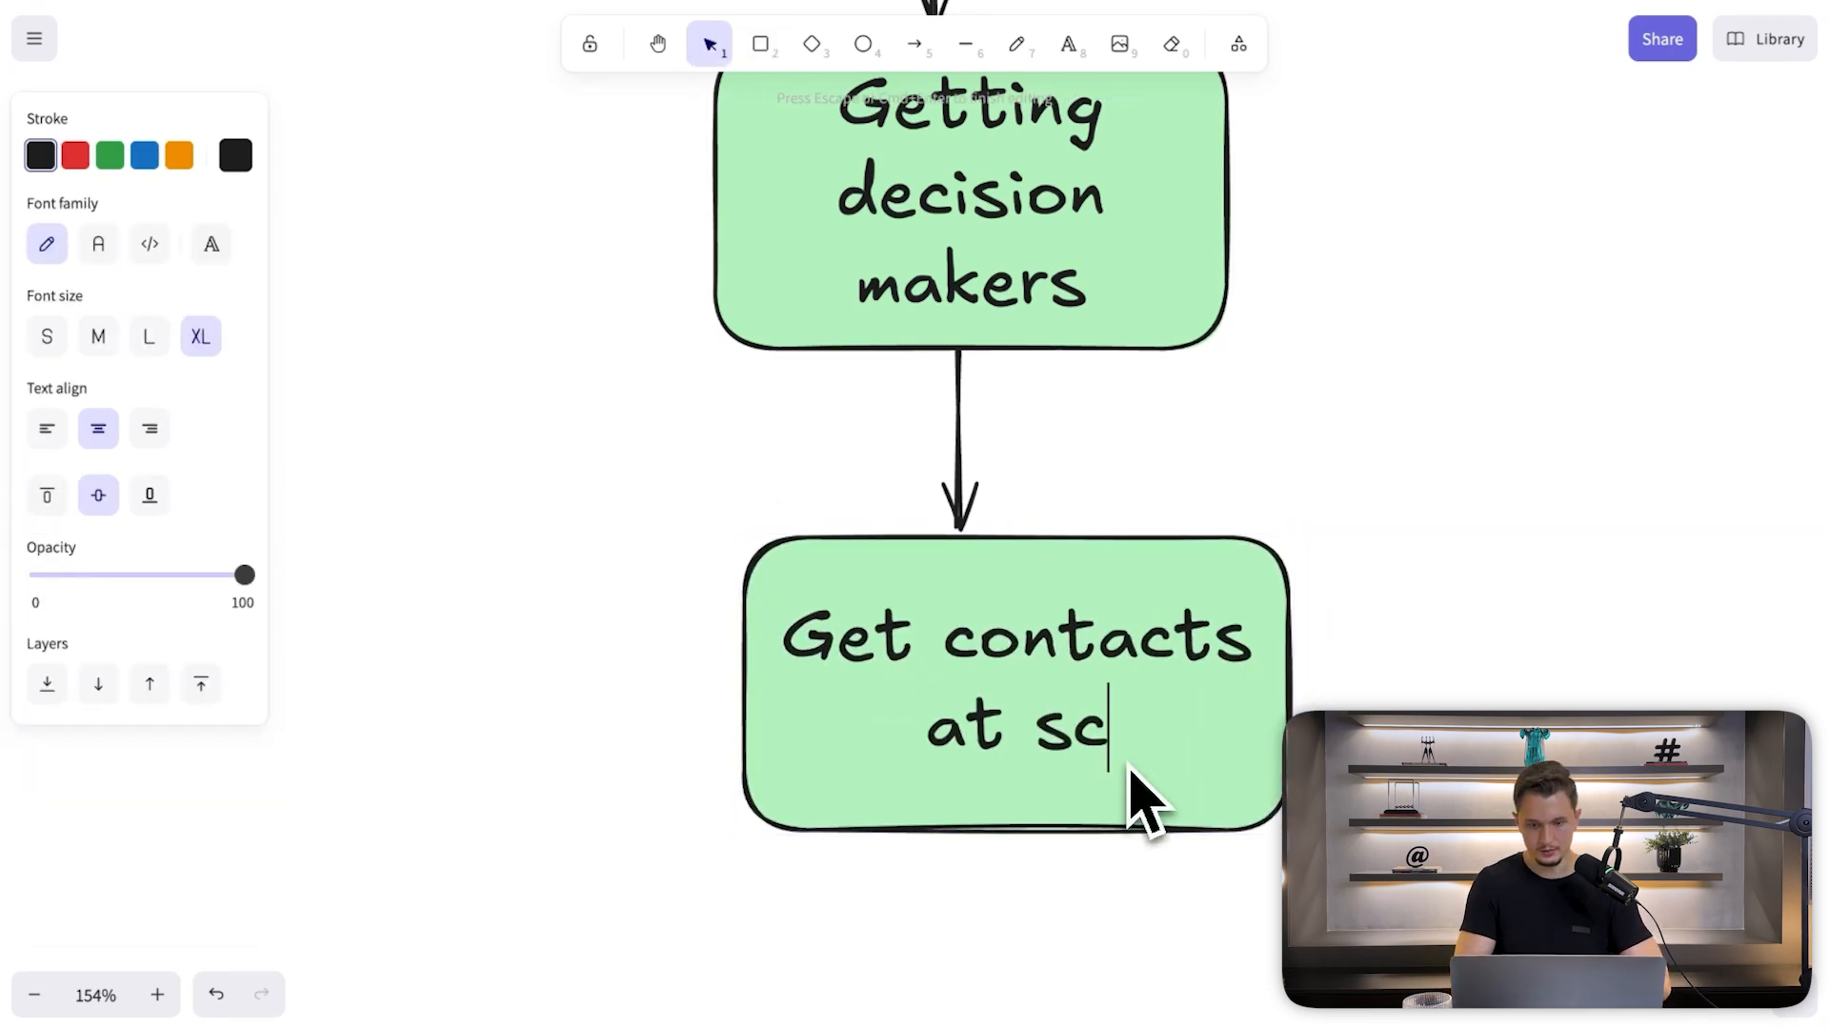
left_click(1327, 489)
- Draw a downward arrow from the "Get contacts at scale" box to a new box labelled "Clean and validate the data"
scroll(1327, 489, "down", 6)
key("a")
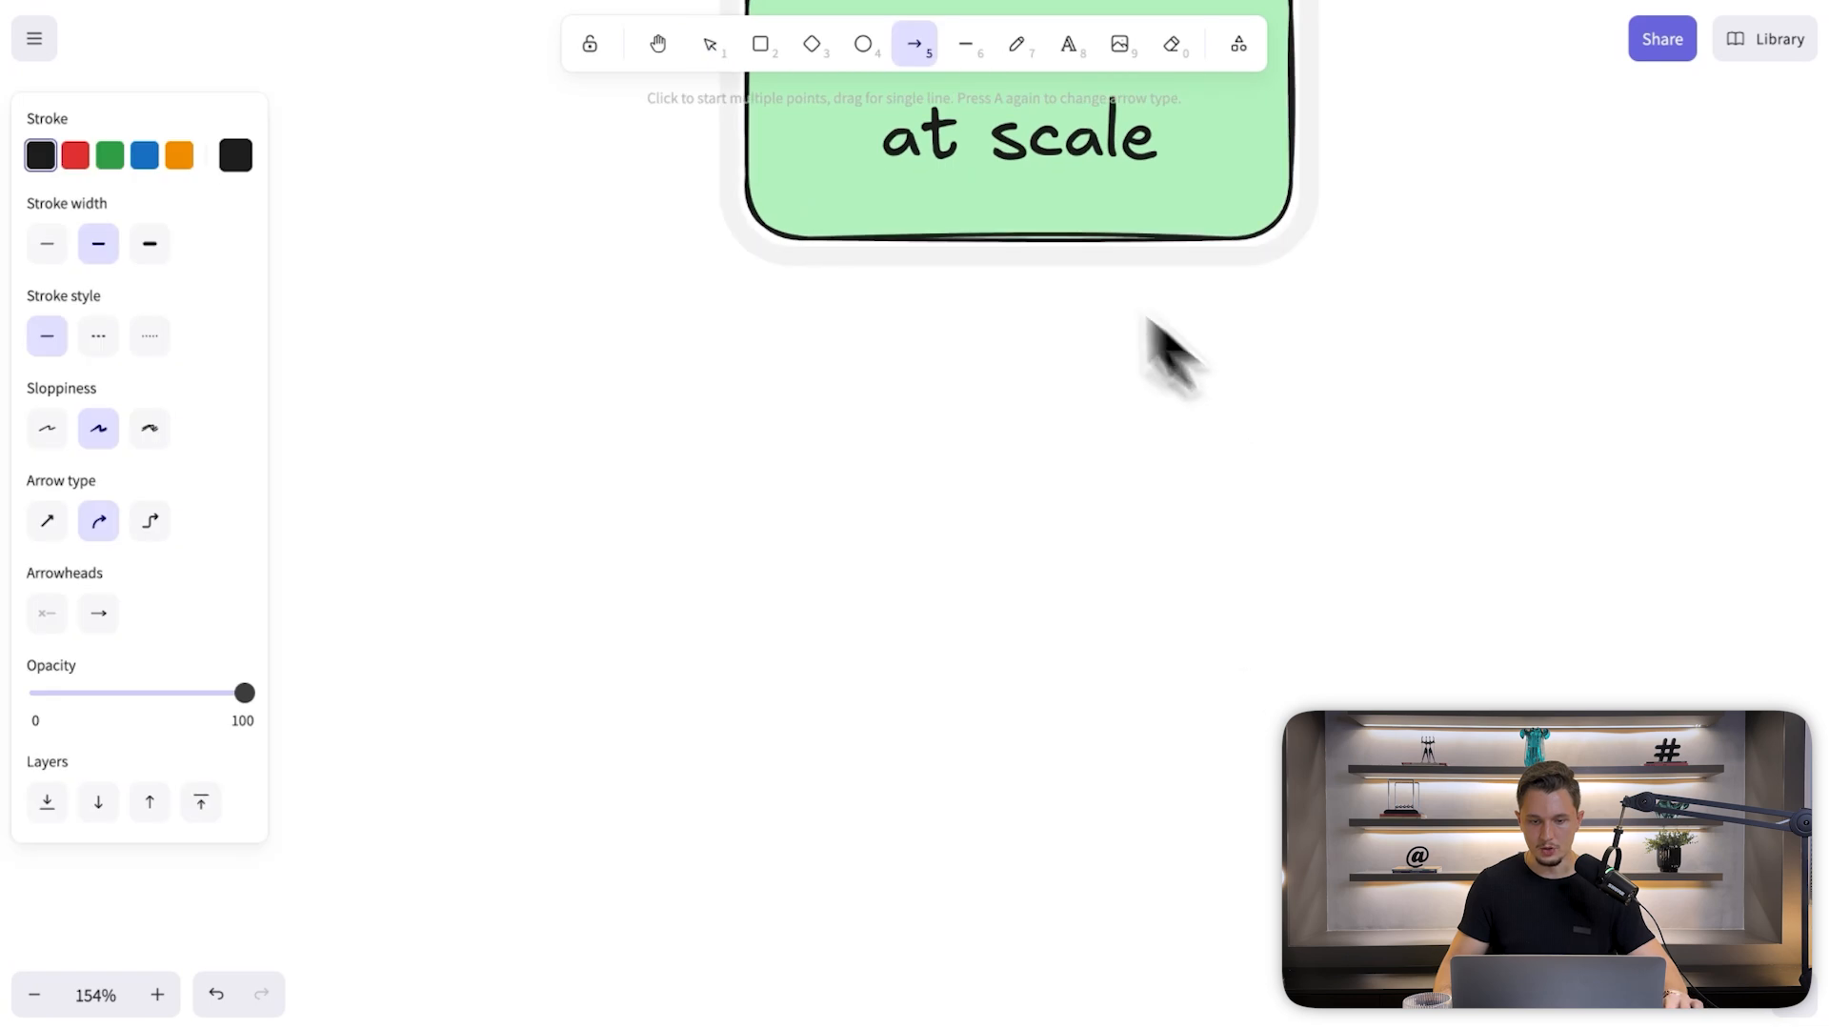
left_click_drag(962, 246, 959, 539)
key("r")
left_click_drag(775, 539, 1289, 940)
scroll(890, 345, "down", 3)
double_click(889, 344)
type("Clean and validate the data")
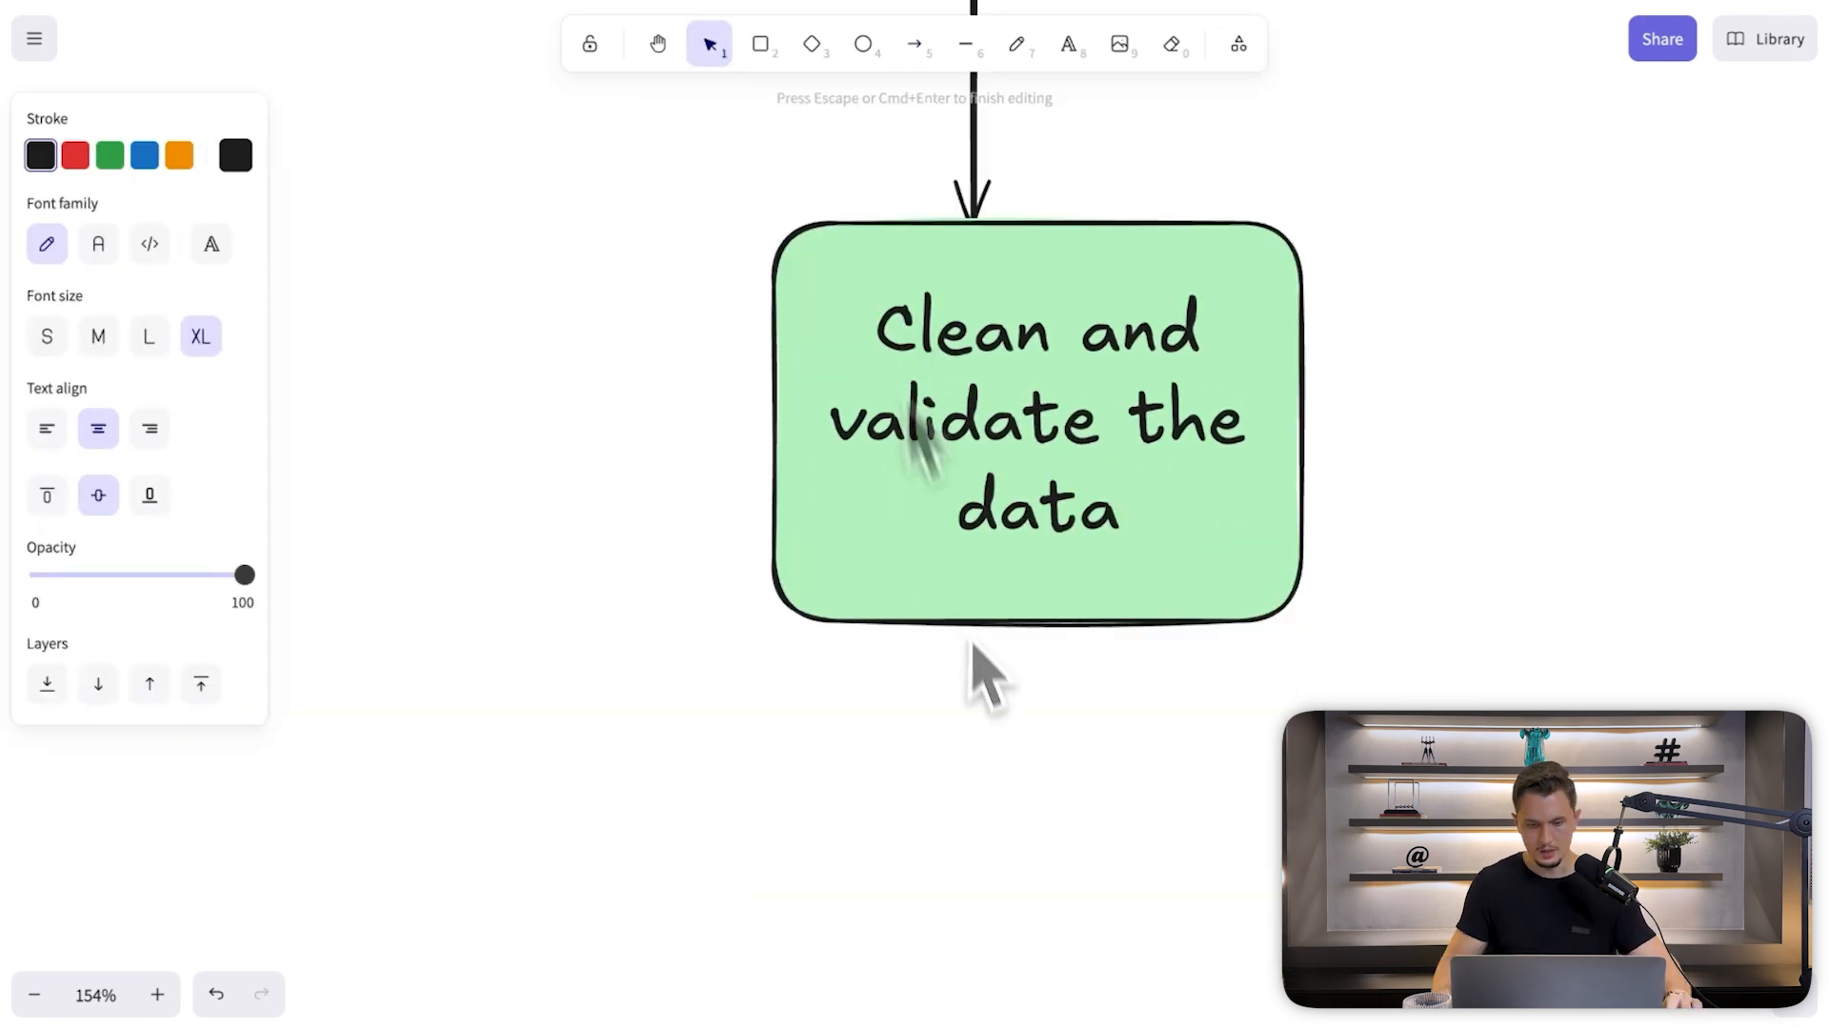
key("Escape")
- Extend the flowchart with a downward arrow from "Clean and validate the data" to a box labelled "How to hyper personalize these campaigns"
scroll(980, 690, "down", 4)
key("a")
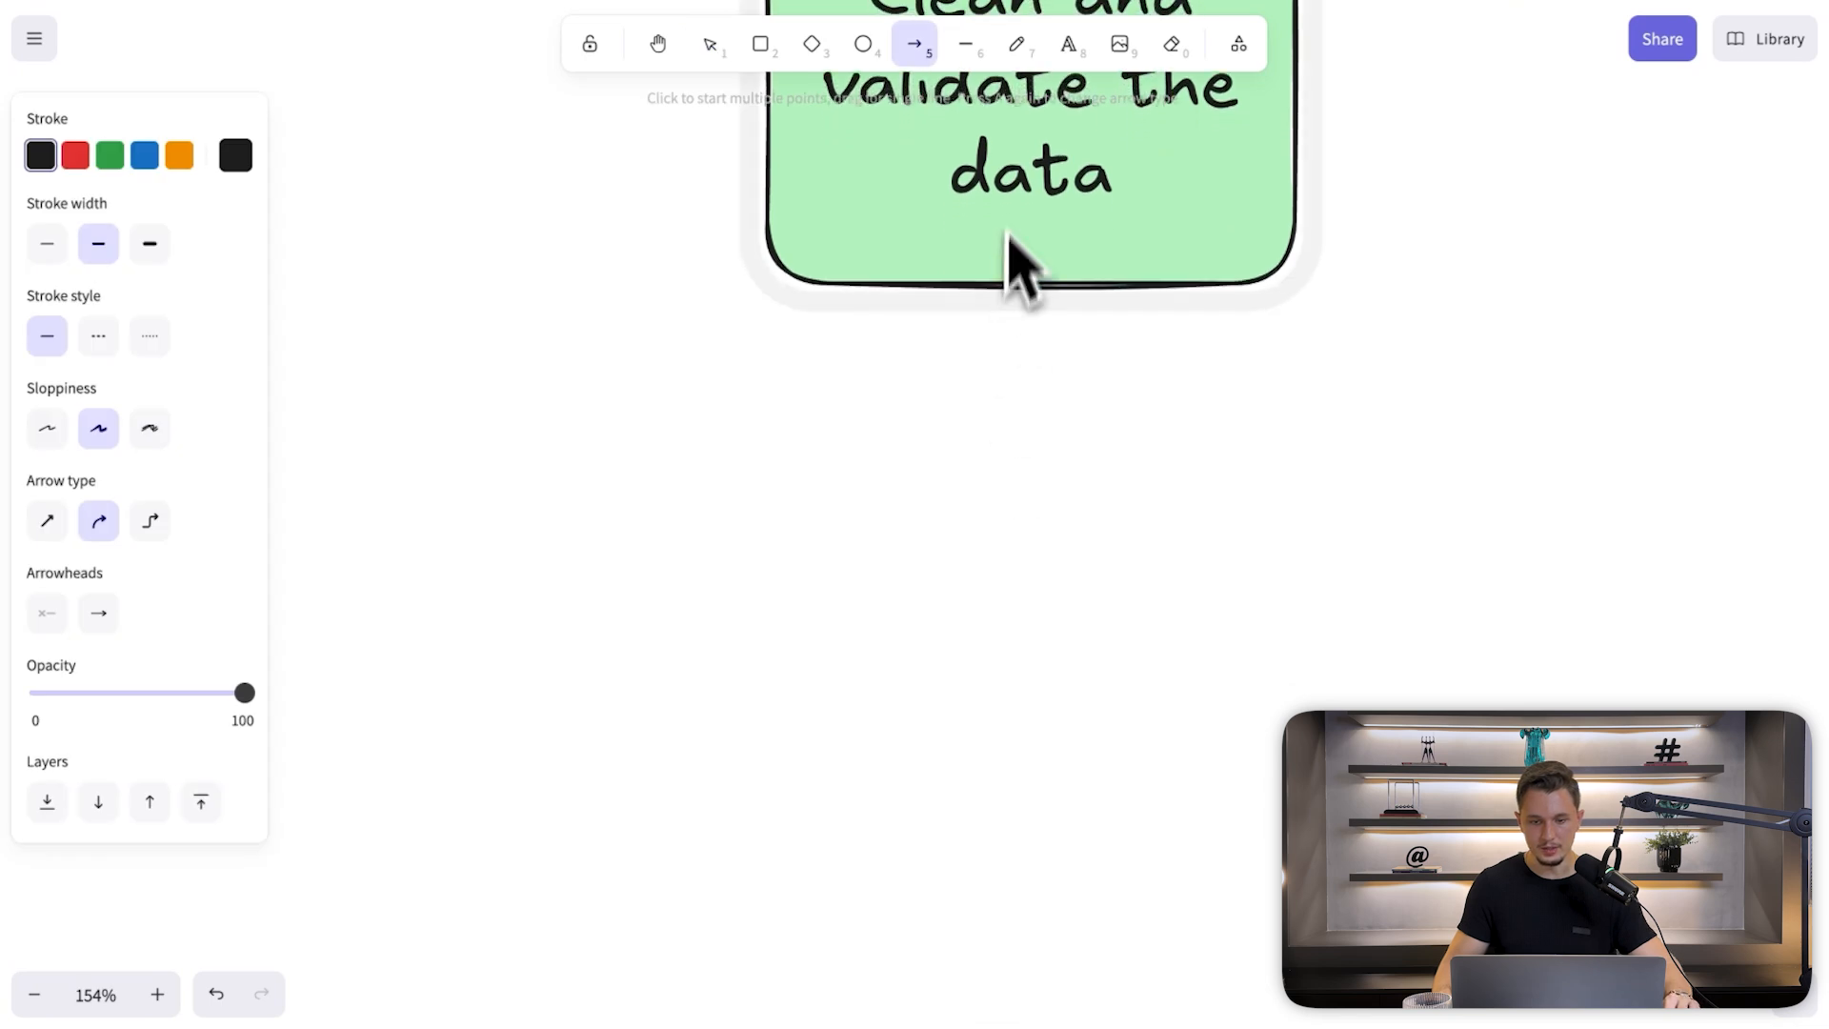
left_click_drag(996, 286, 993, 488)
key("r")
left_click_drag(789, 485, 1333, 829)
double_click(1095, 743)
type("How to hy")
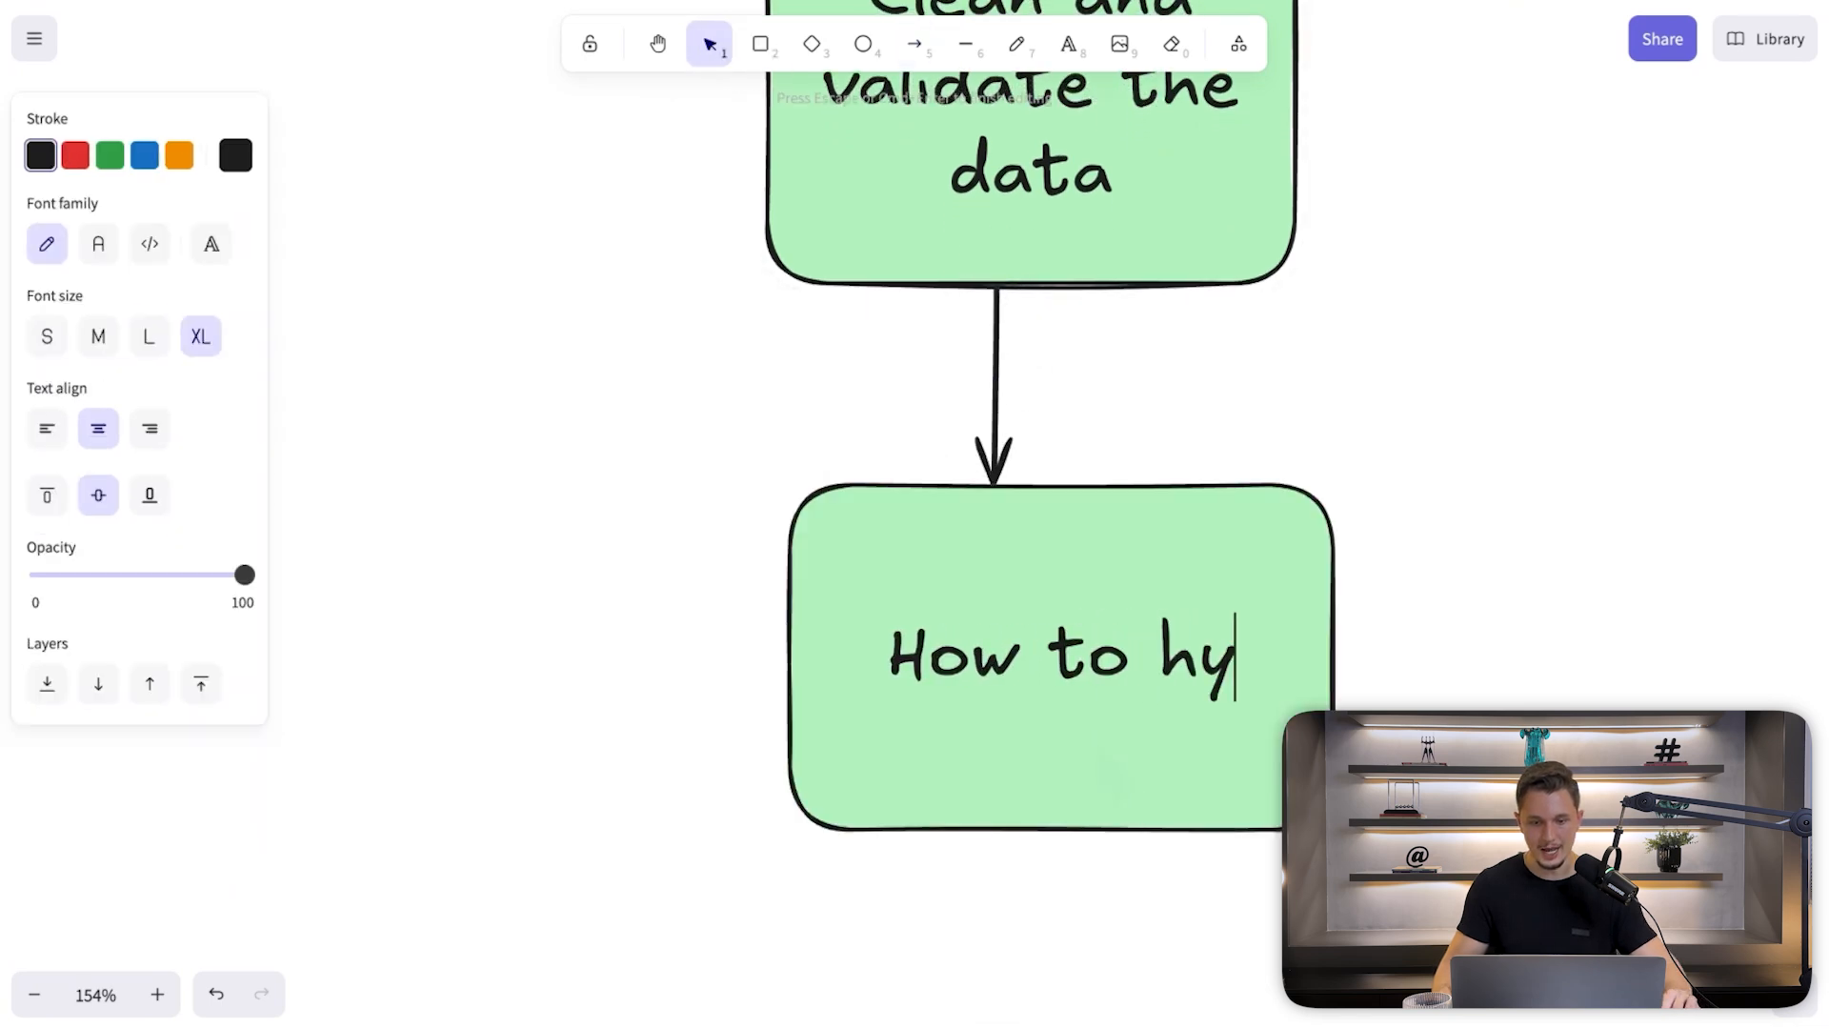
type("per personalize these")
key("Escape")
scroll(1634, 612, "down", 5)
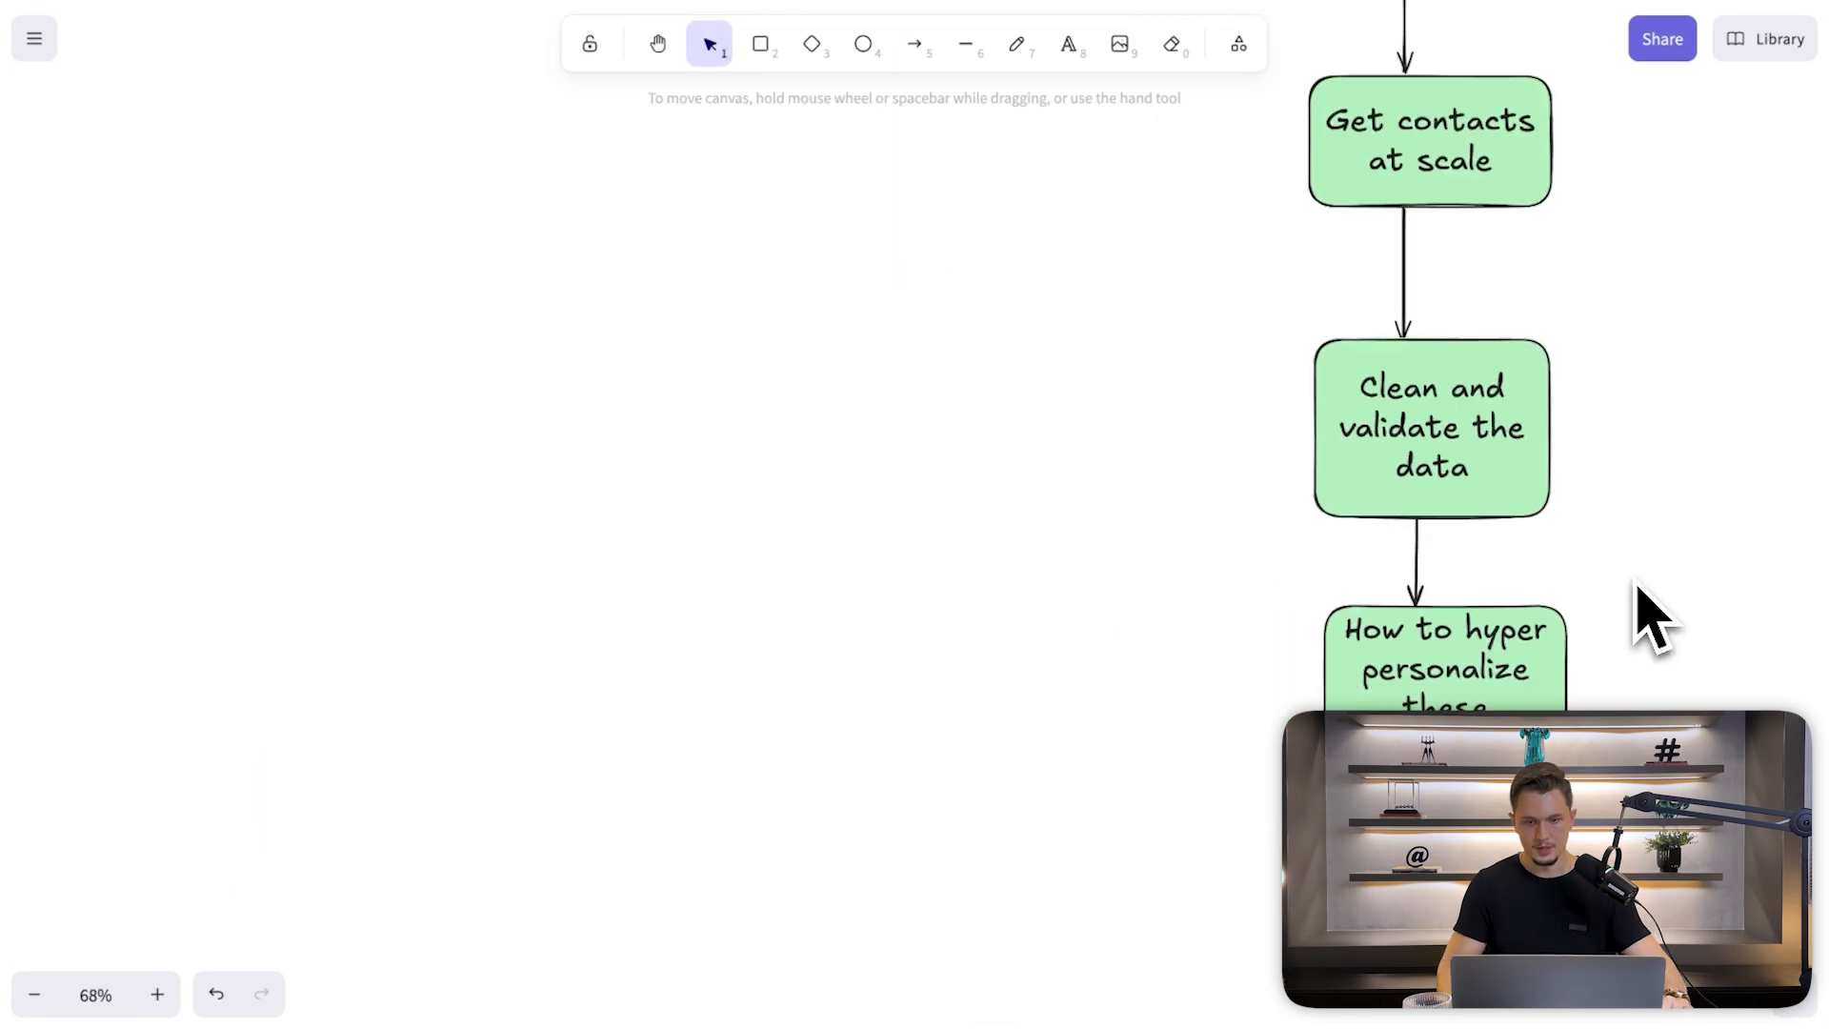
scroll(1653, 614, "right", 5)
scroll(1652, 614, "up", 2)
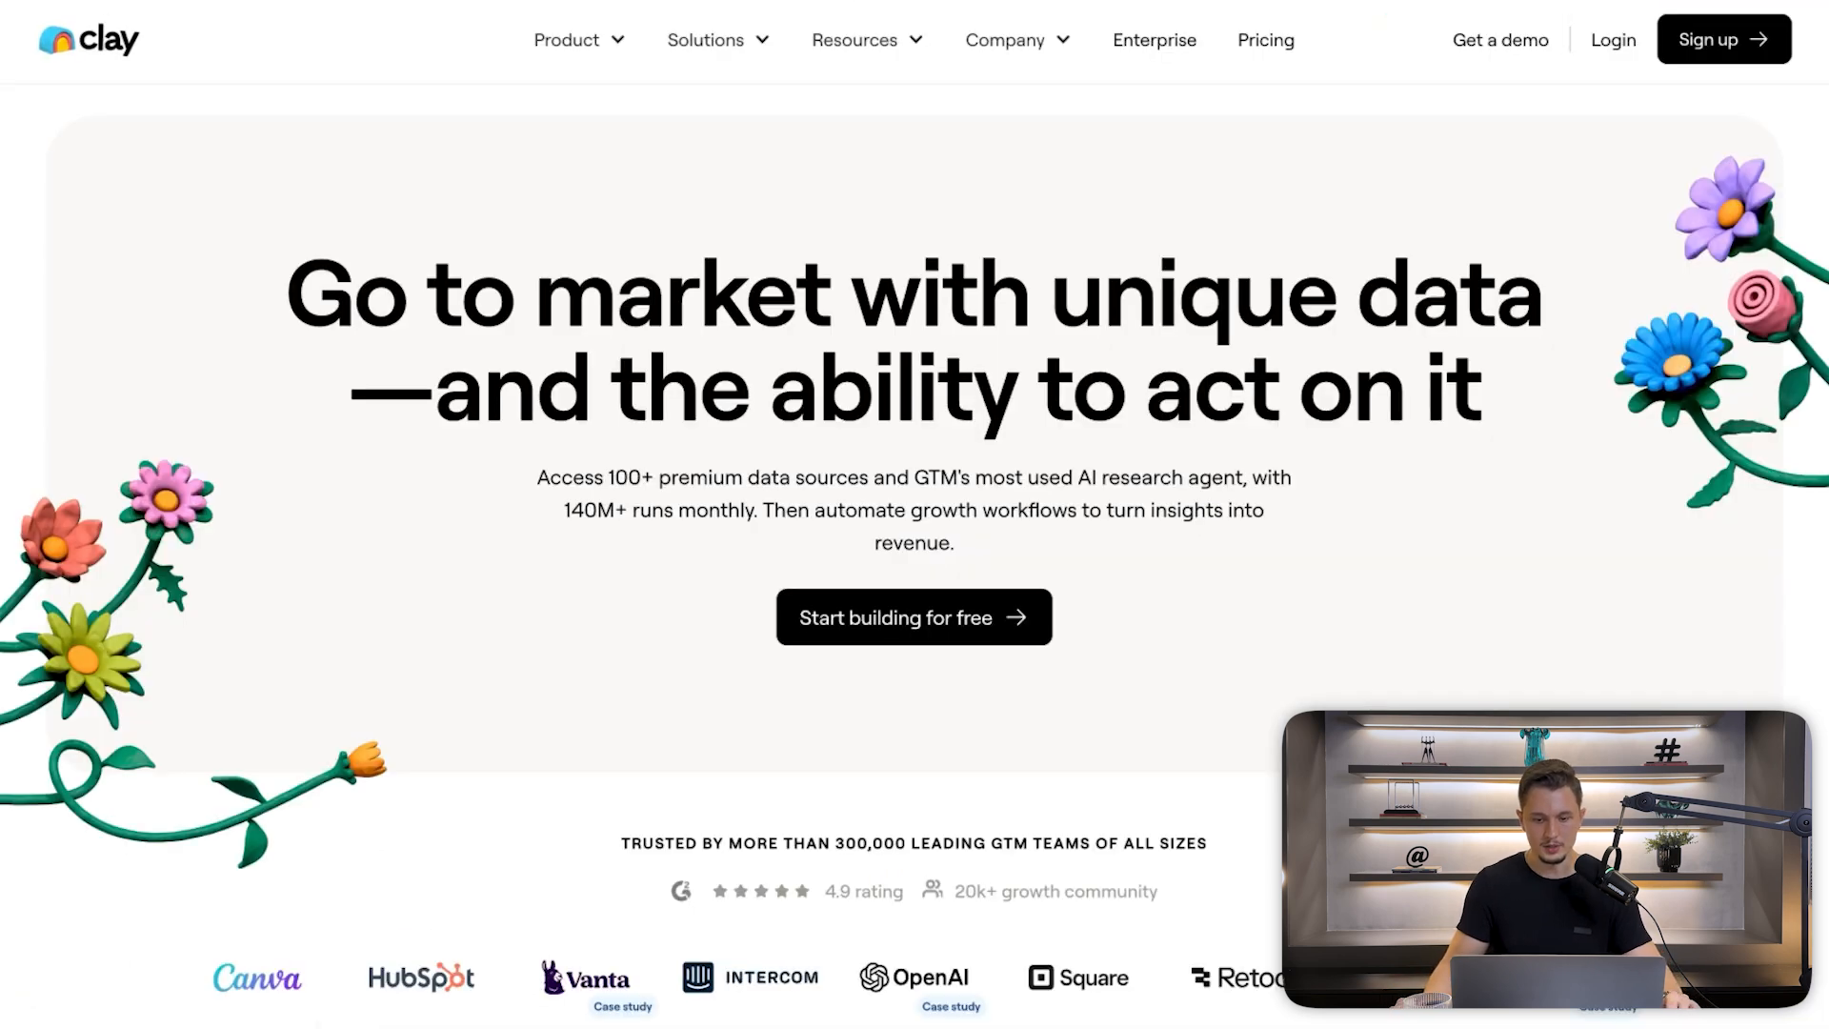
- Open the Find Companies search from the Clay workspace home and examine its company, location and result-limit filters
left_click(1122, 0)
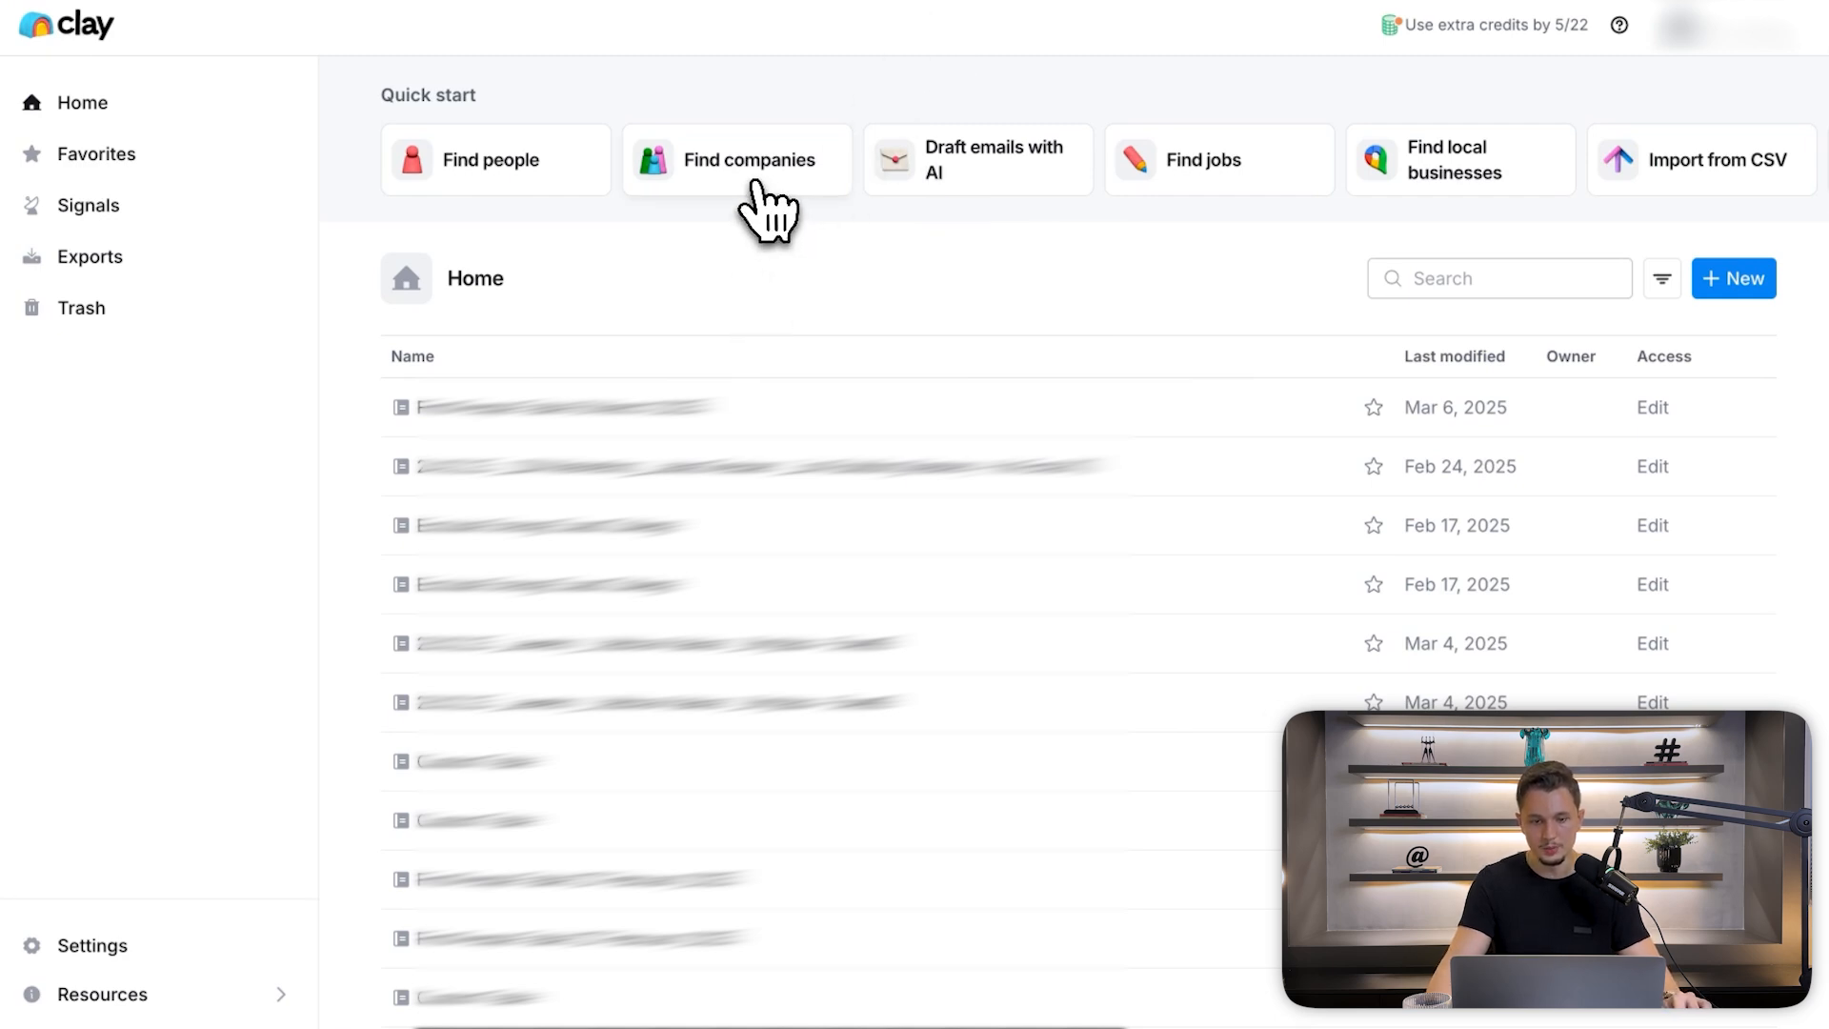
left_click(768, 209)
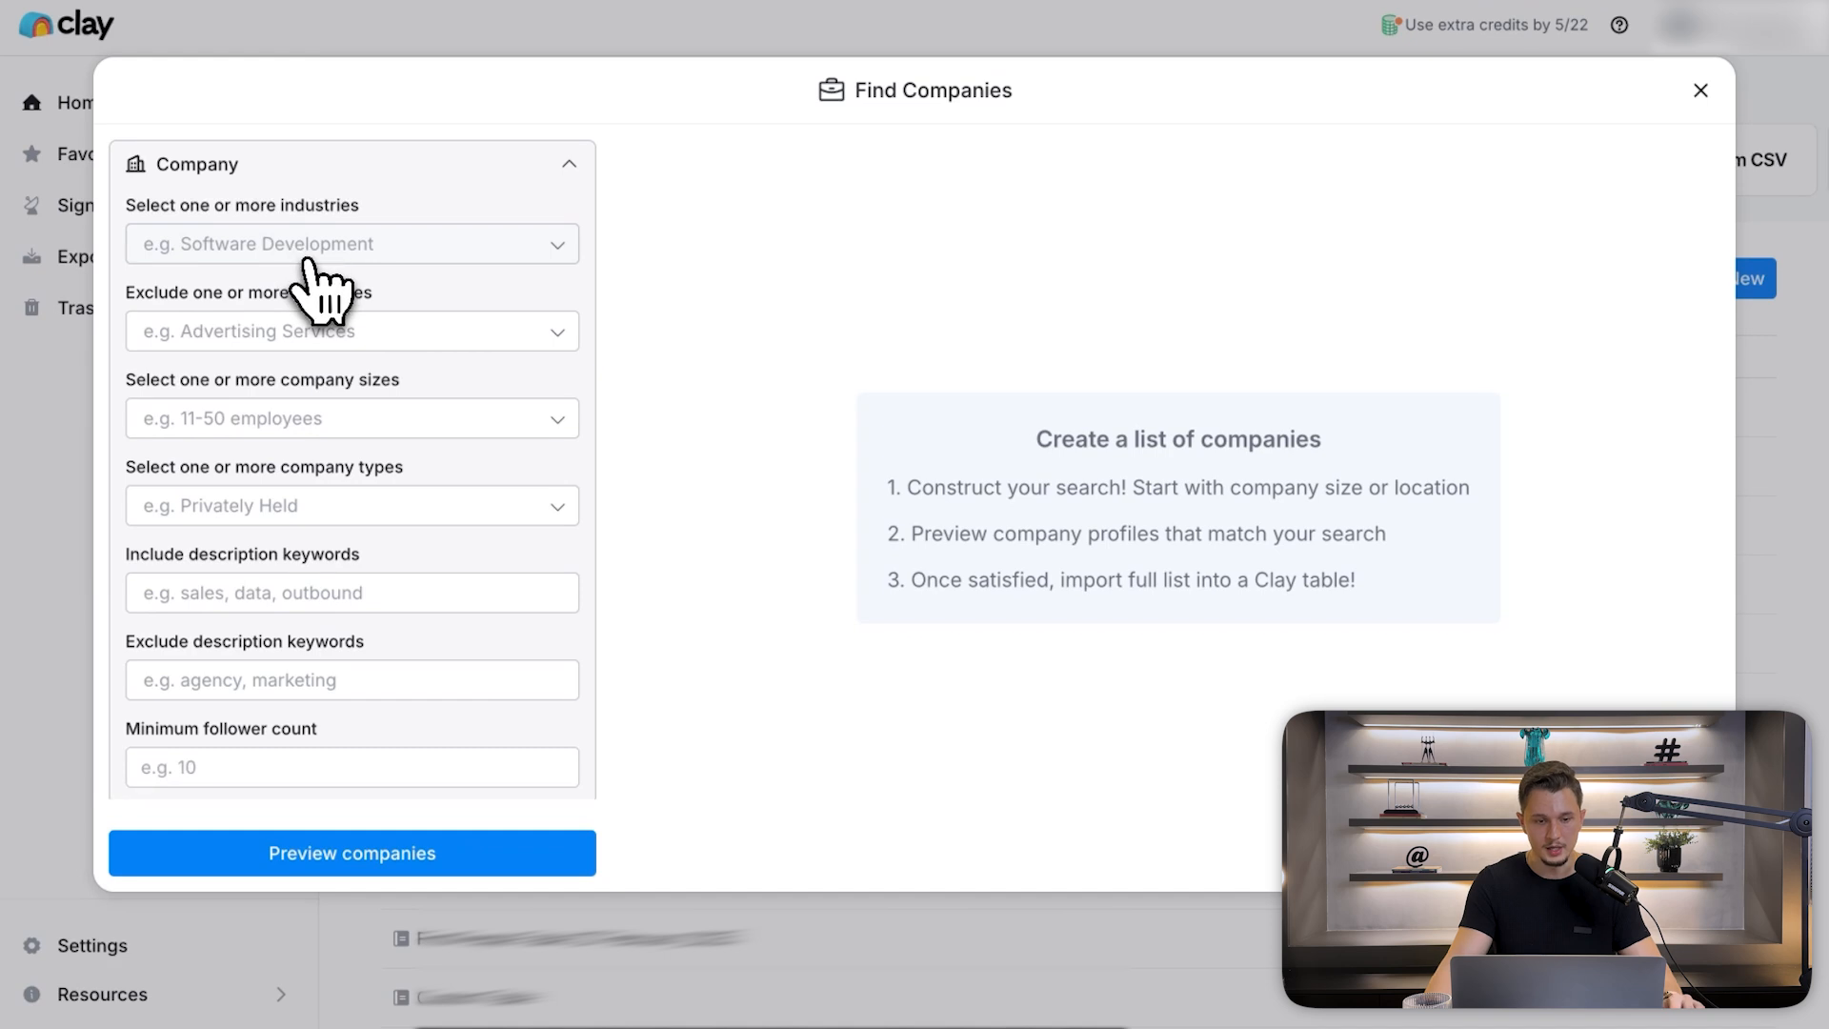
scroll(319, 290, "down", 8)
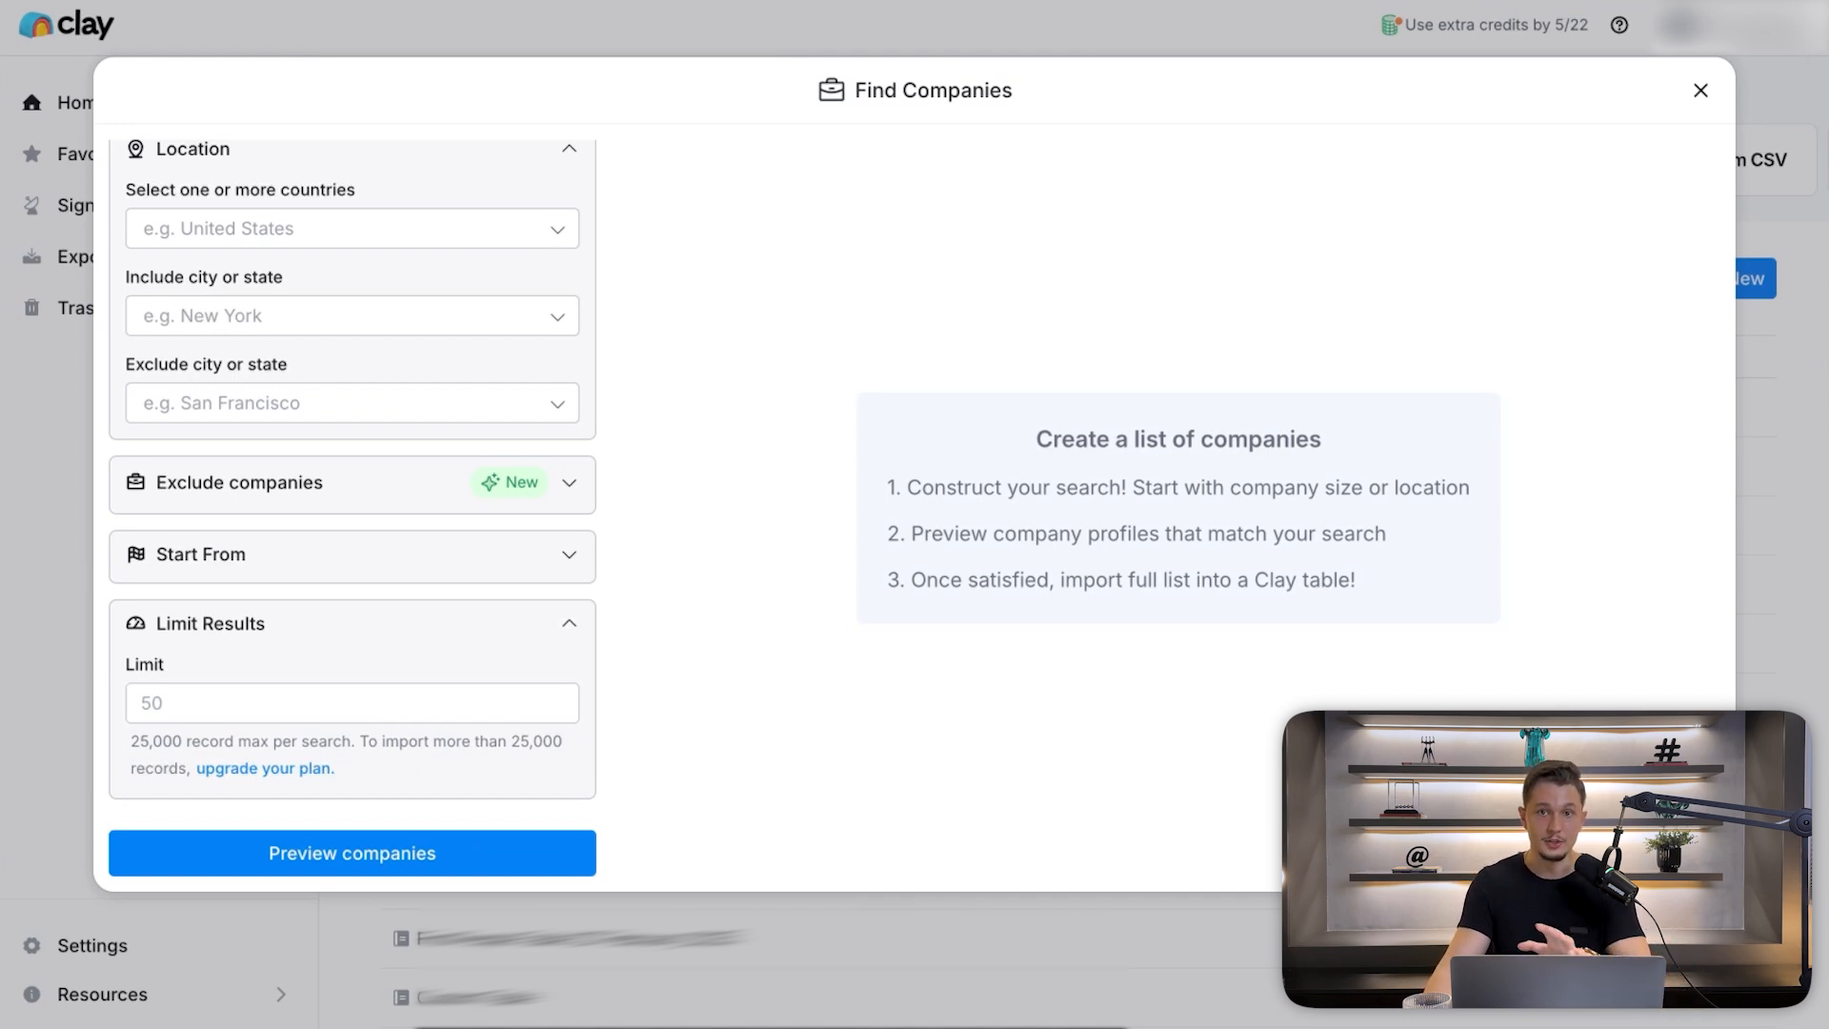
scroll(318, 286, "up", 10)
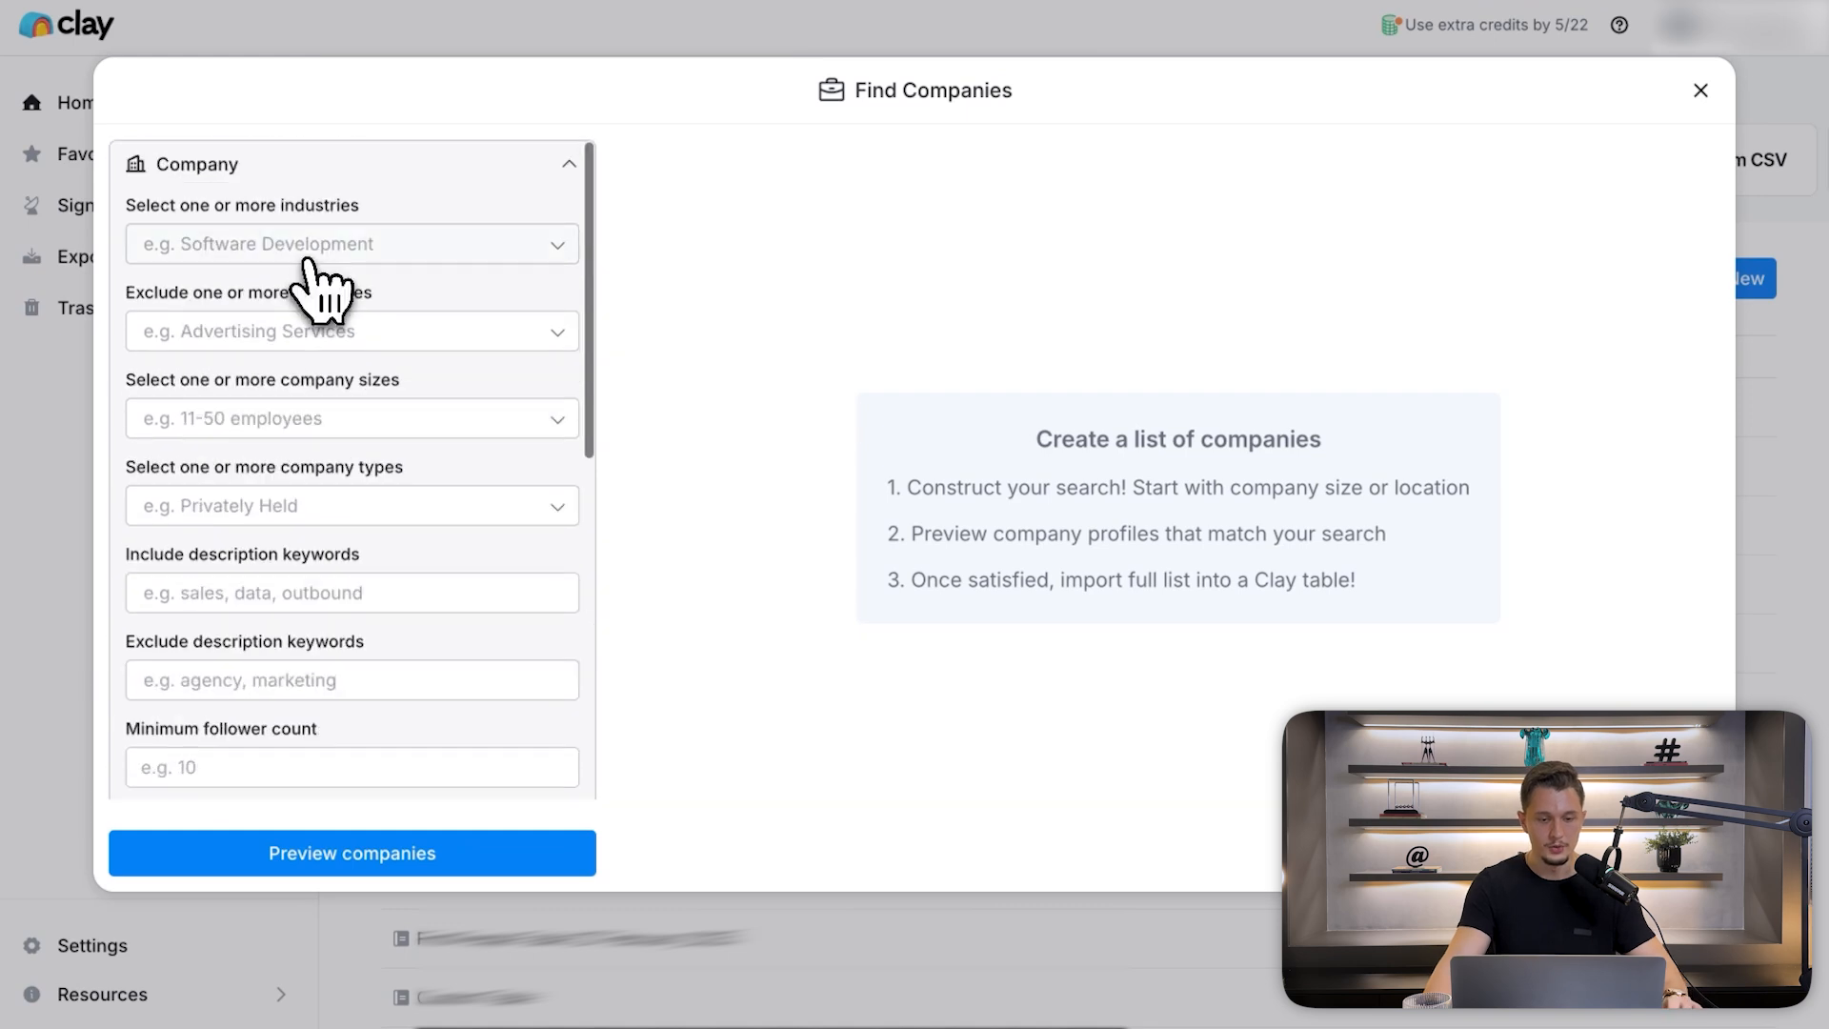
scroll(368, 238, "down", 10)
scroll(353, 524, "up", 10)
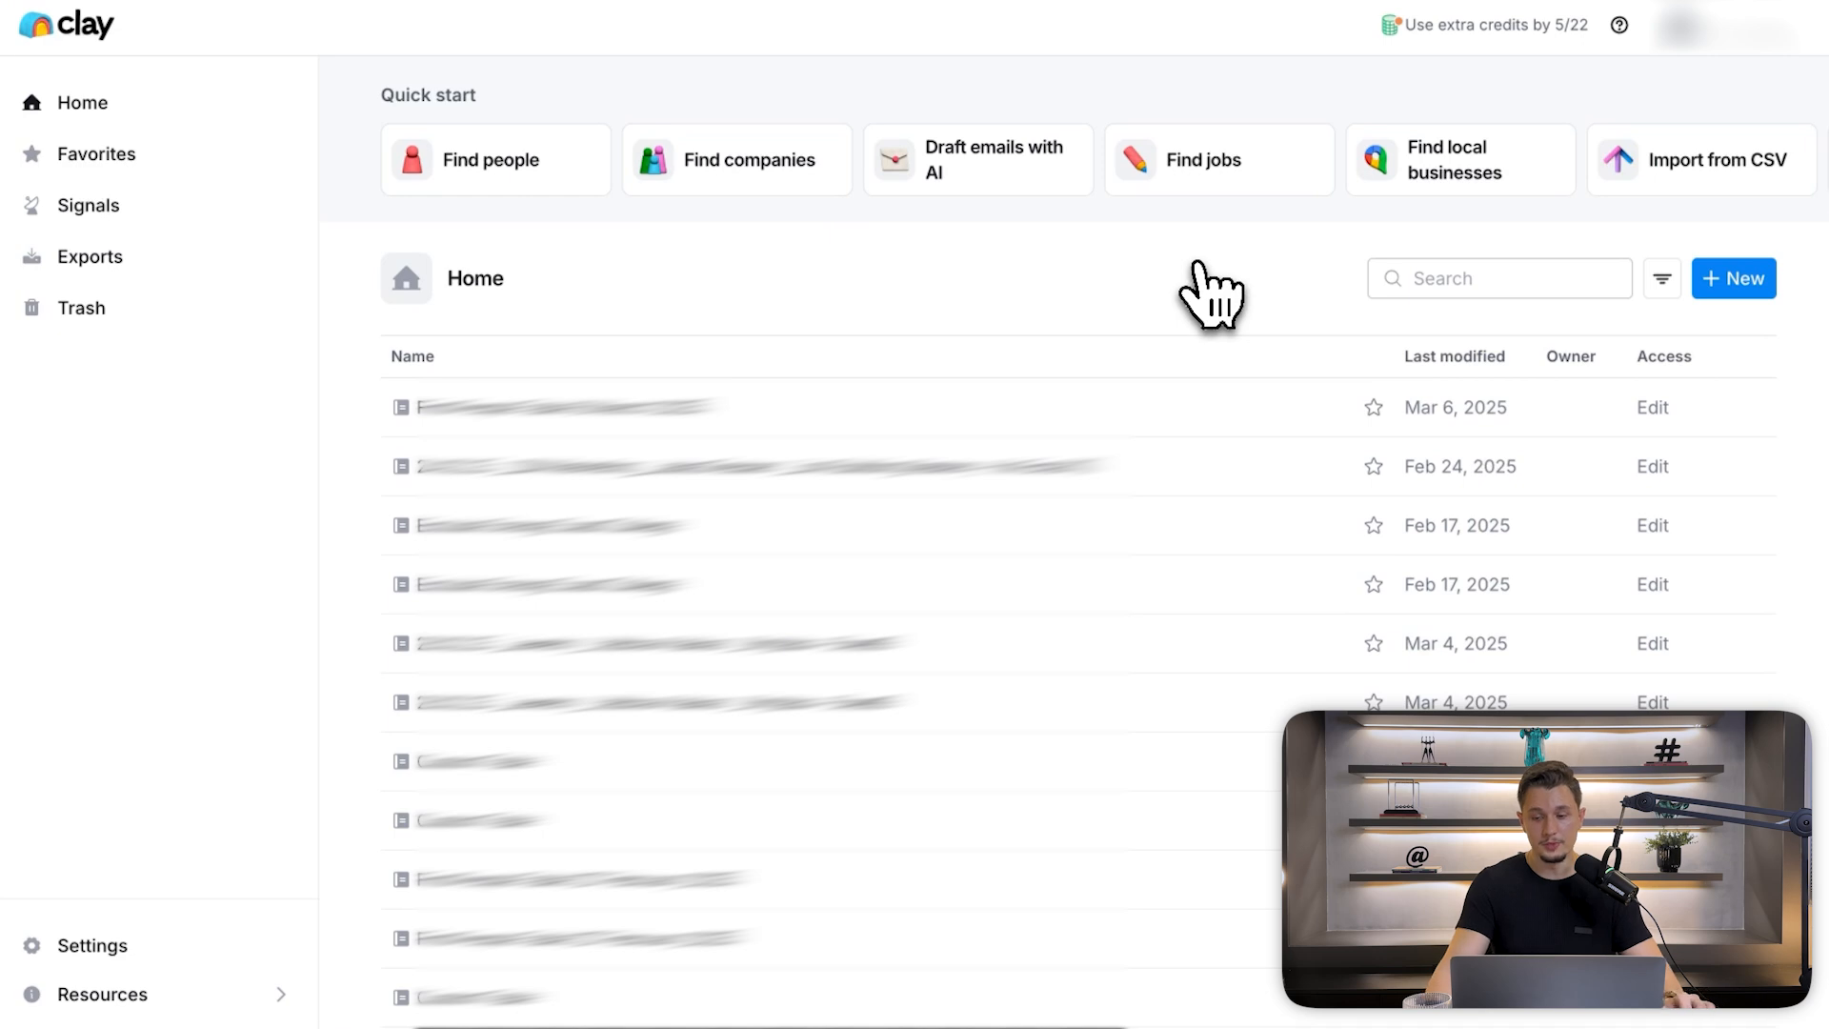
- Create a new blank workbook in the workspace and look over the sources it offers
left_click(1729, 284)
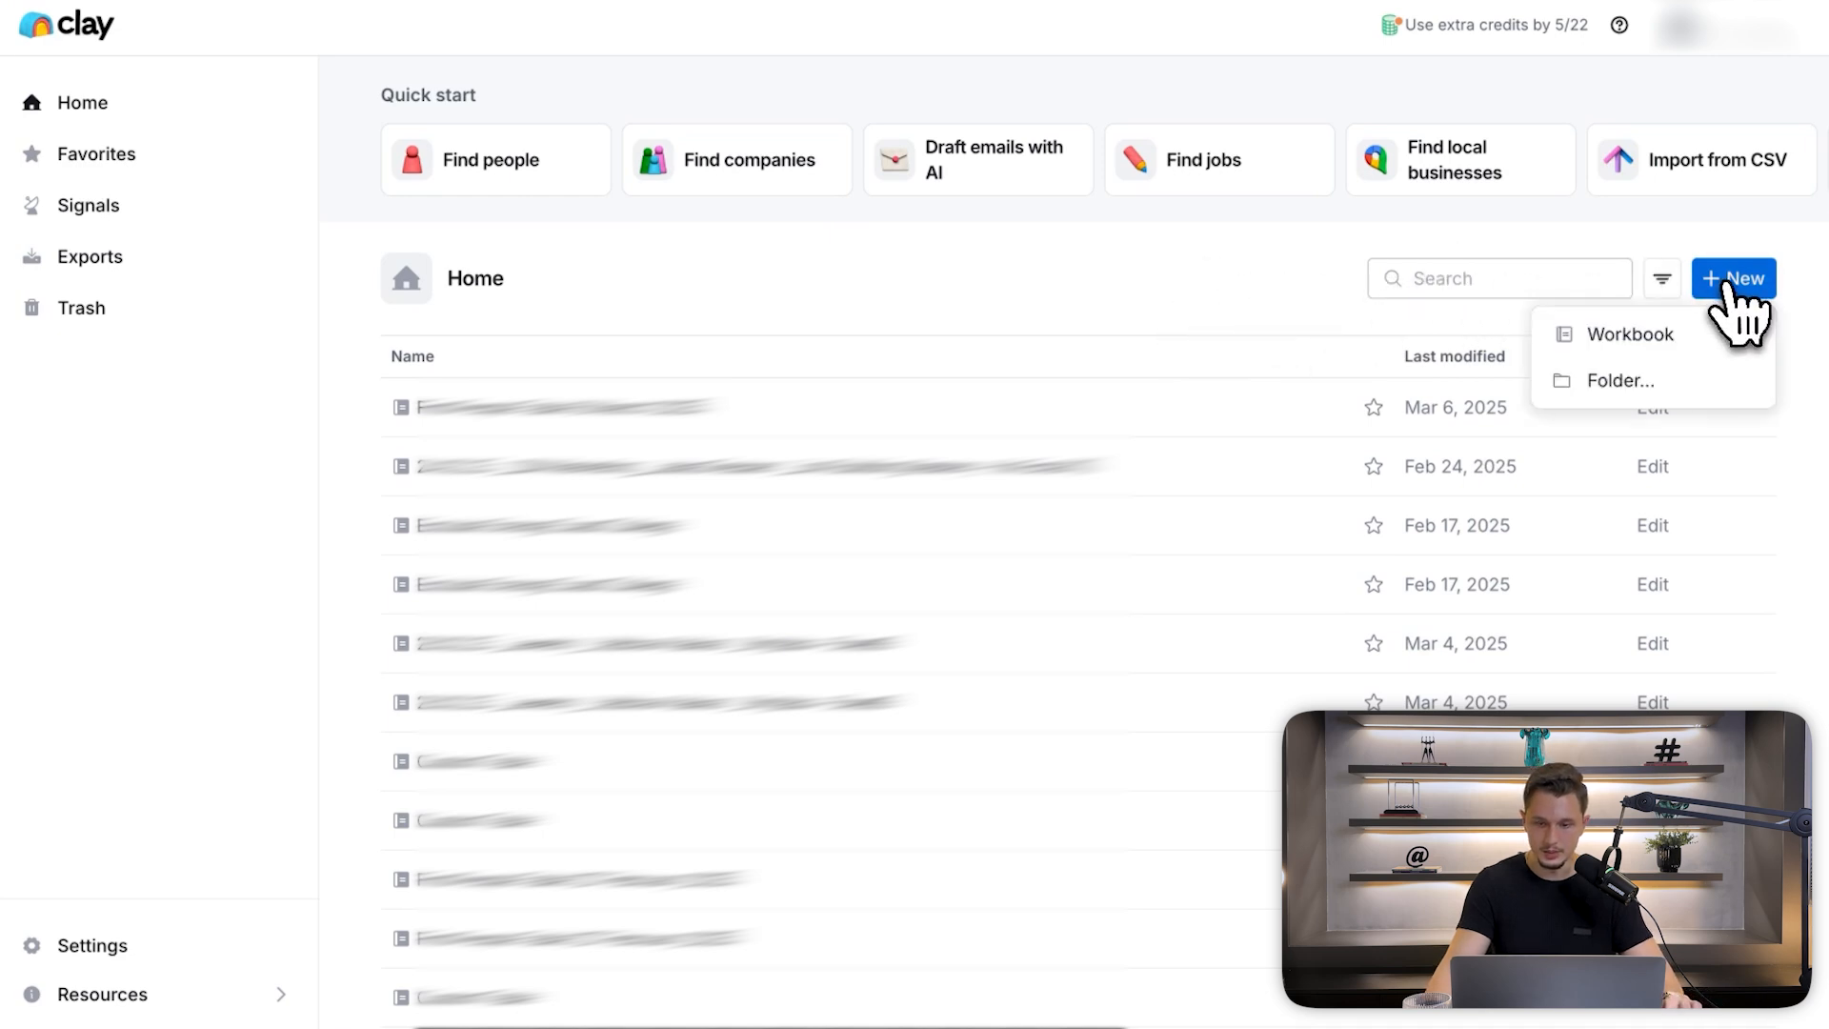
left_click(1631, 335)
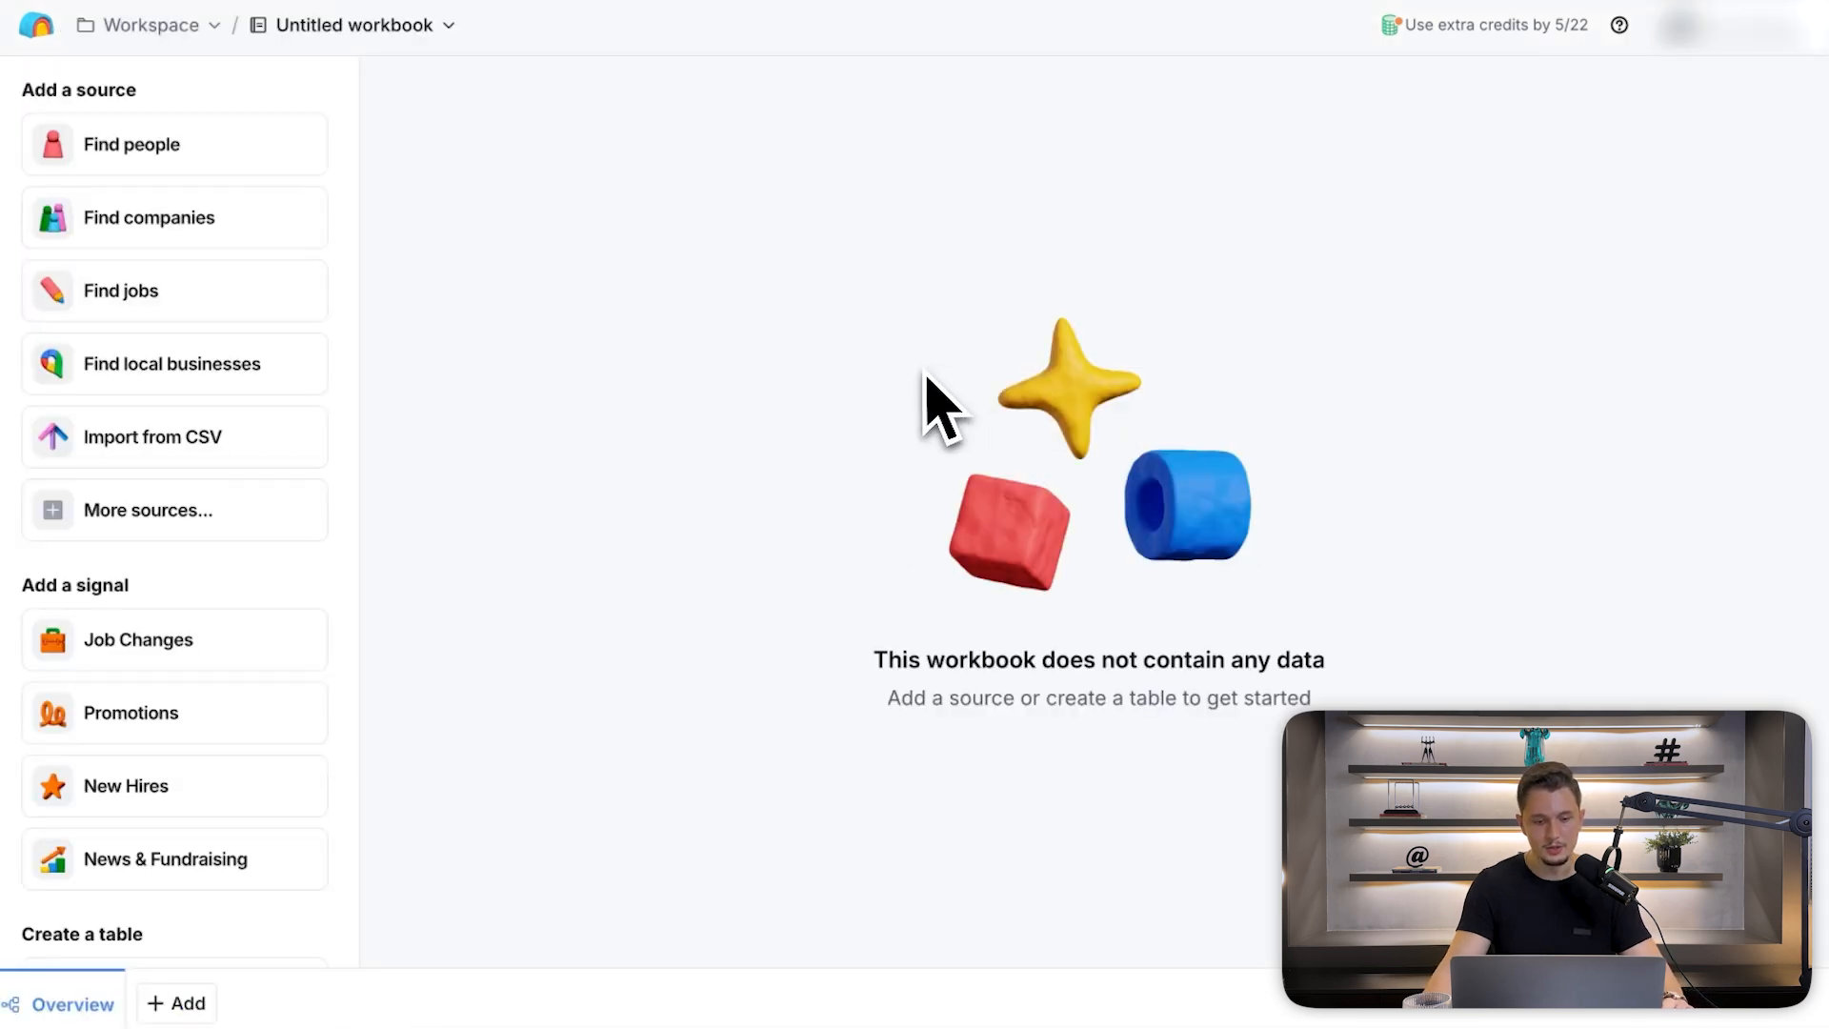
scroll(327, 359, "down", 2)
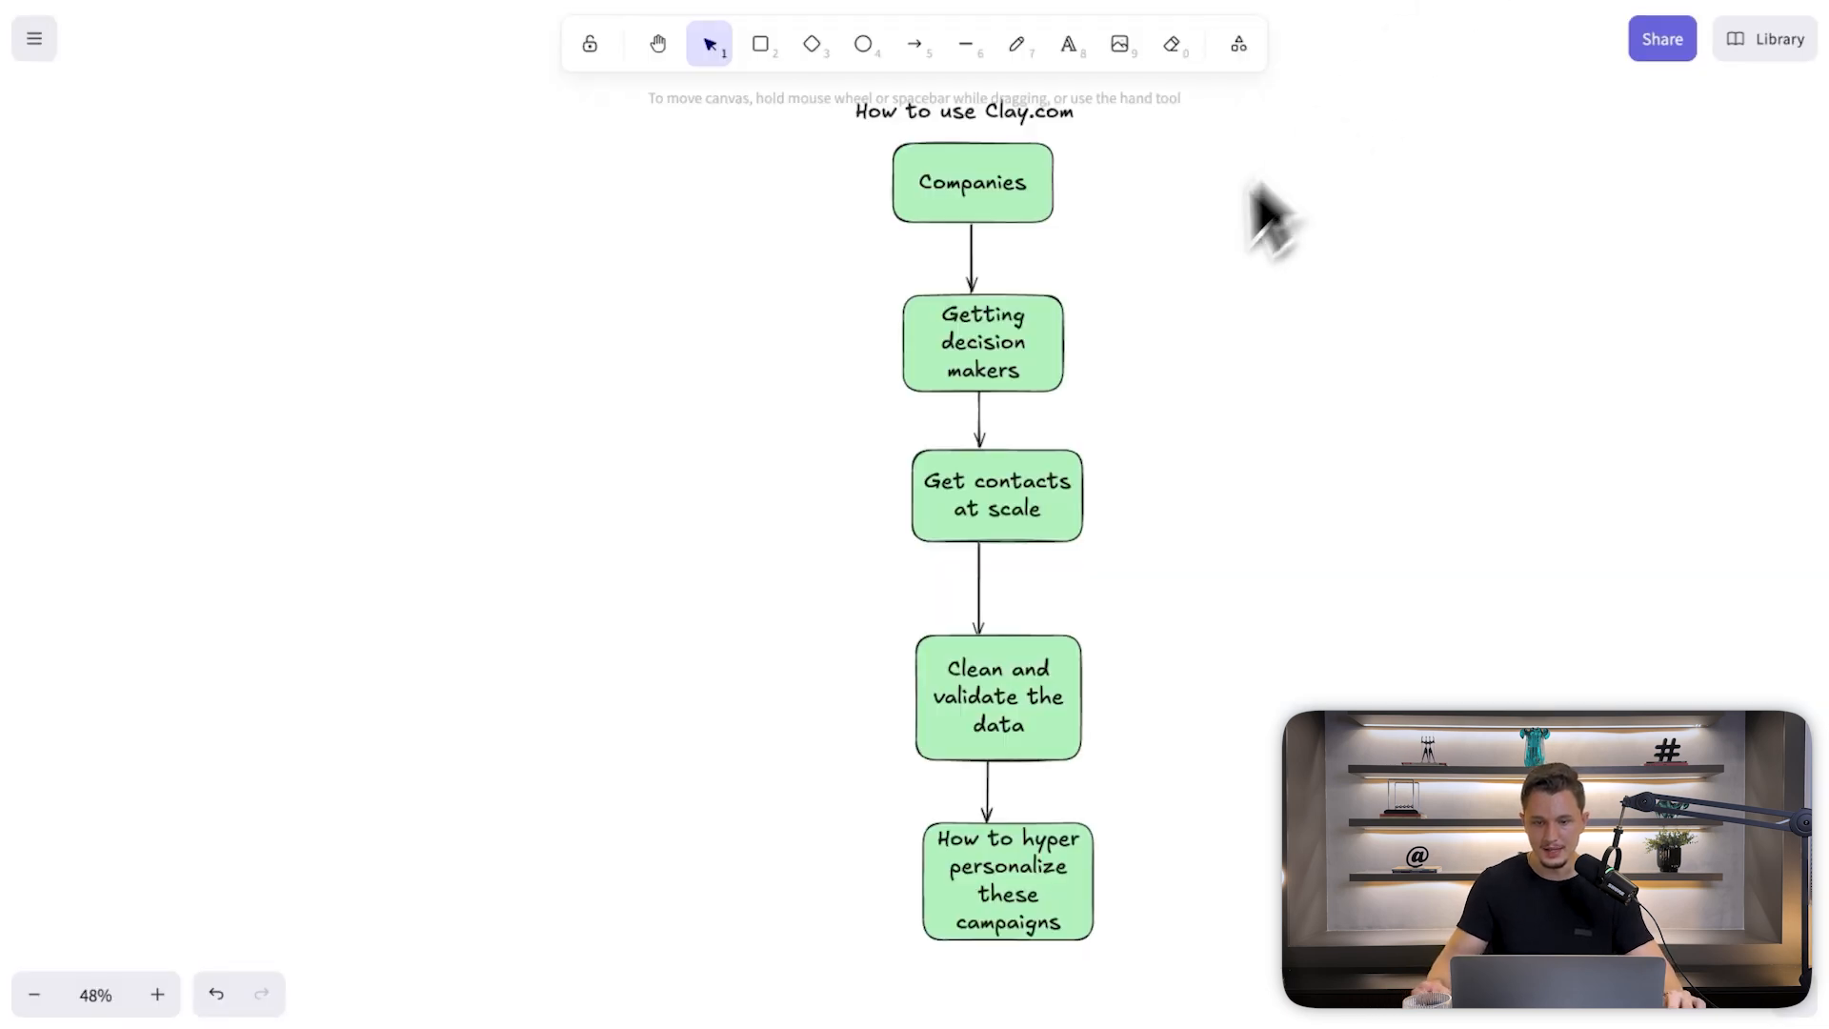
- Draw a horizontal arrow pointing right from the Companies box in the flowchart
scroll(1265, 212, "up", 3)
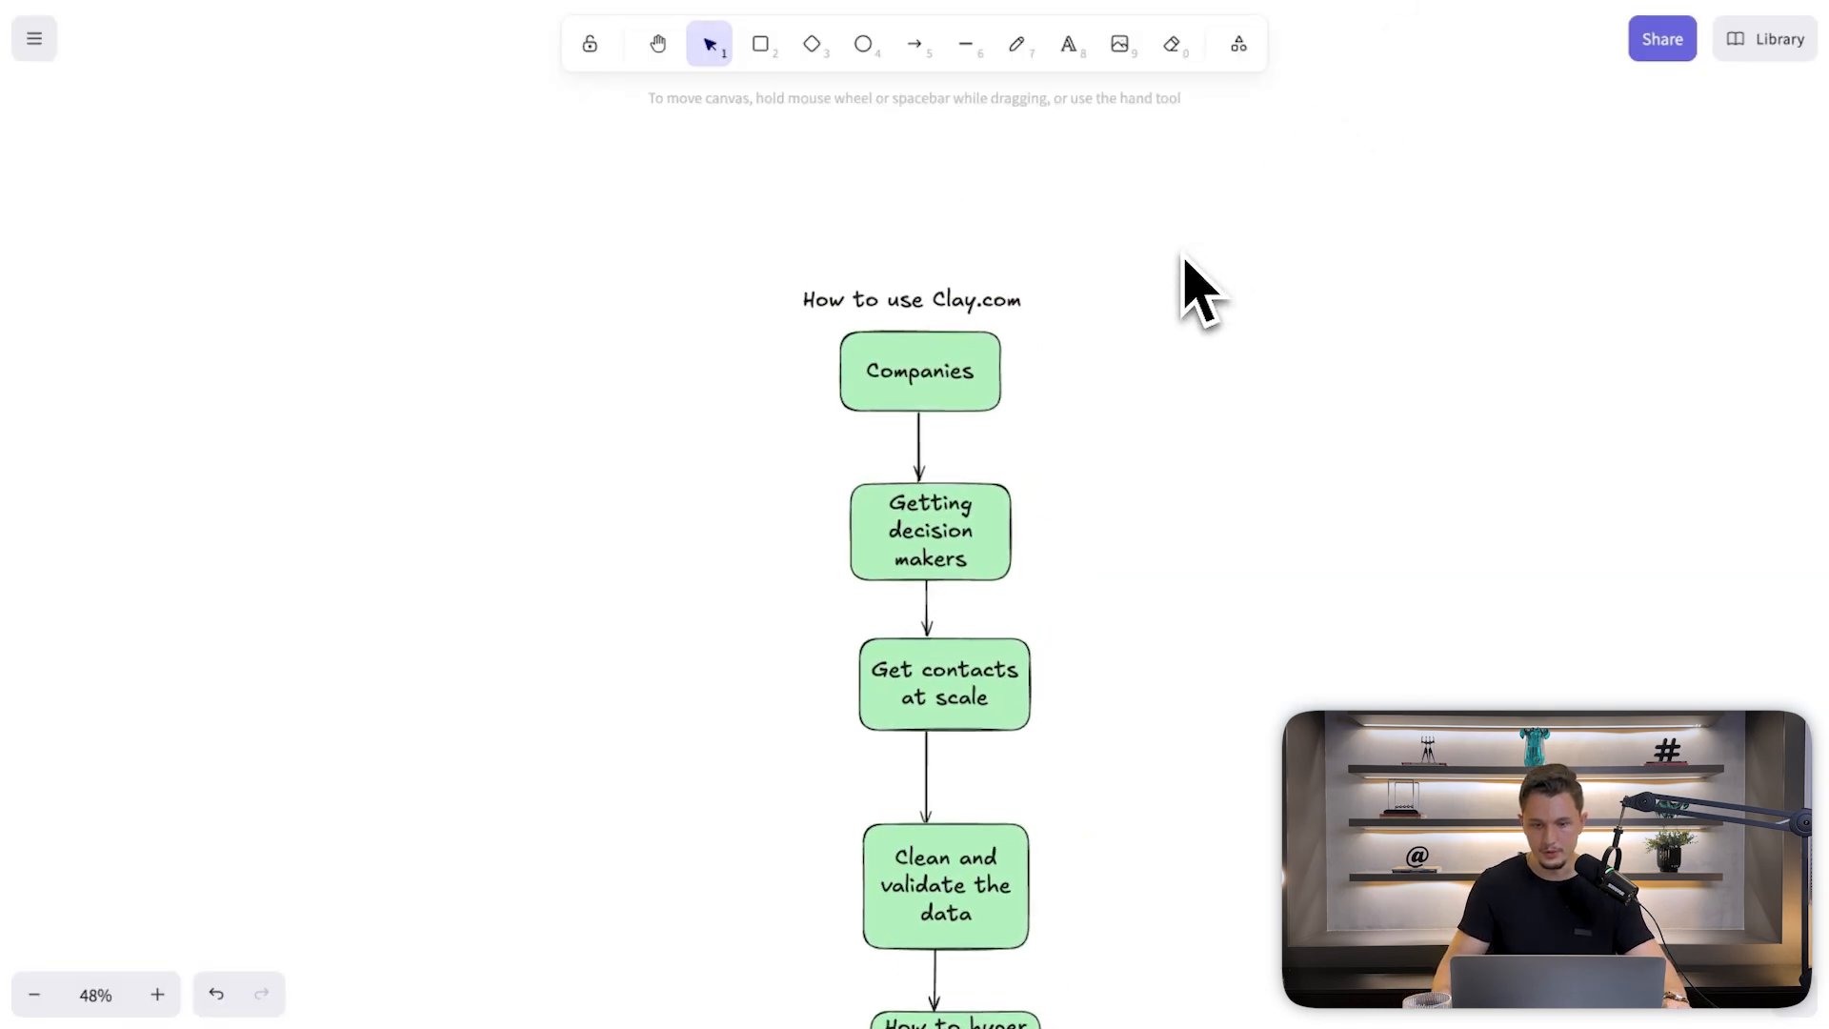
key("a")
left_click_drag(985, 387, 1124, 387)
key("r")
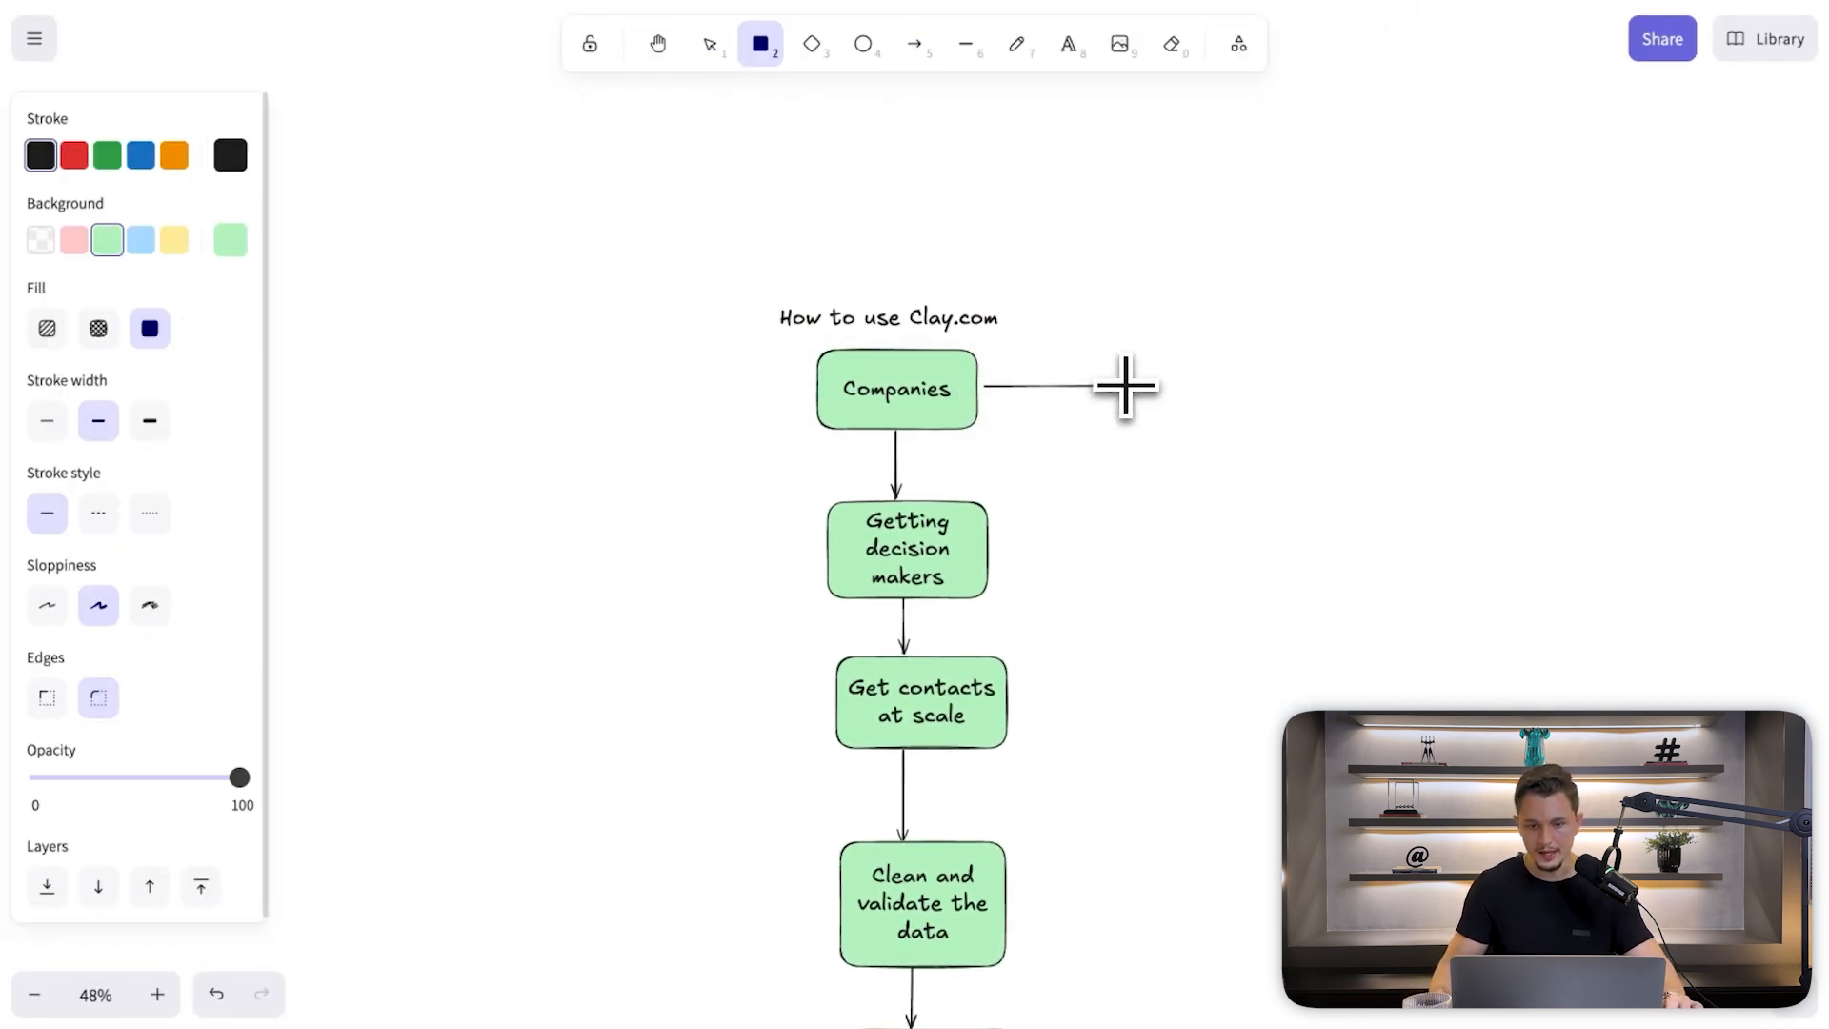
- Add the text "APollo.io, LinkedIn Sales Nav, Old list" beside the tip of the arrow from Companies
key("t")
left_click(1149, 372)
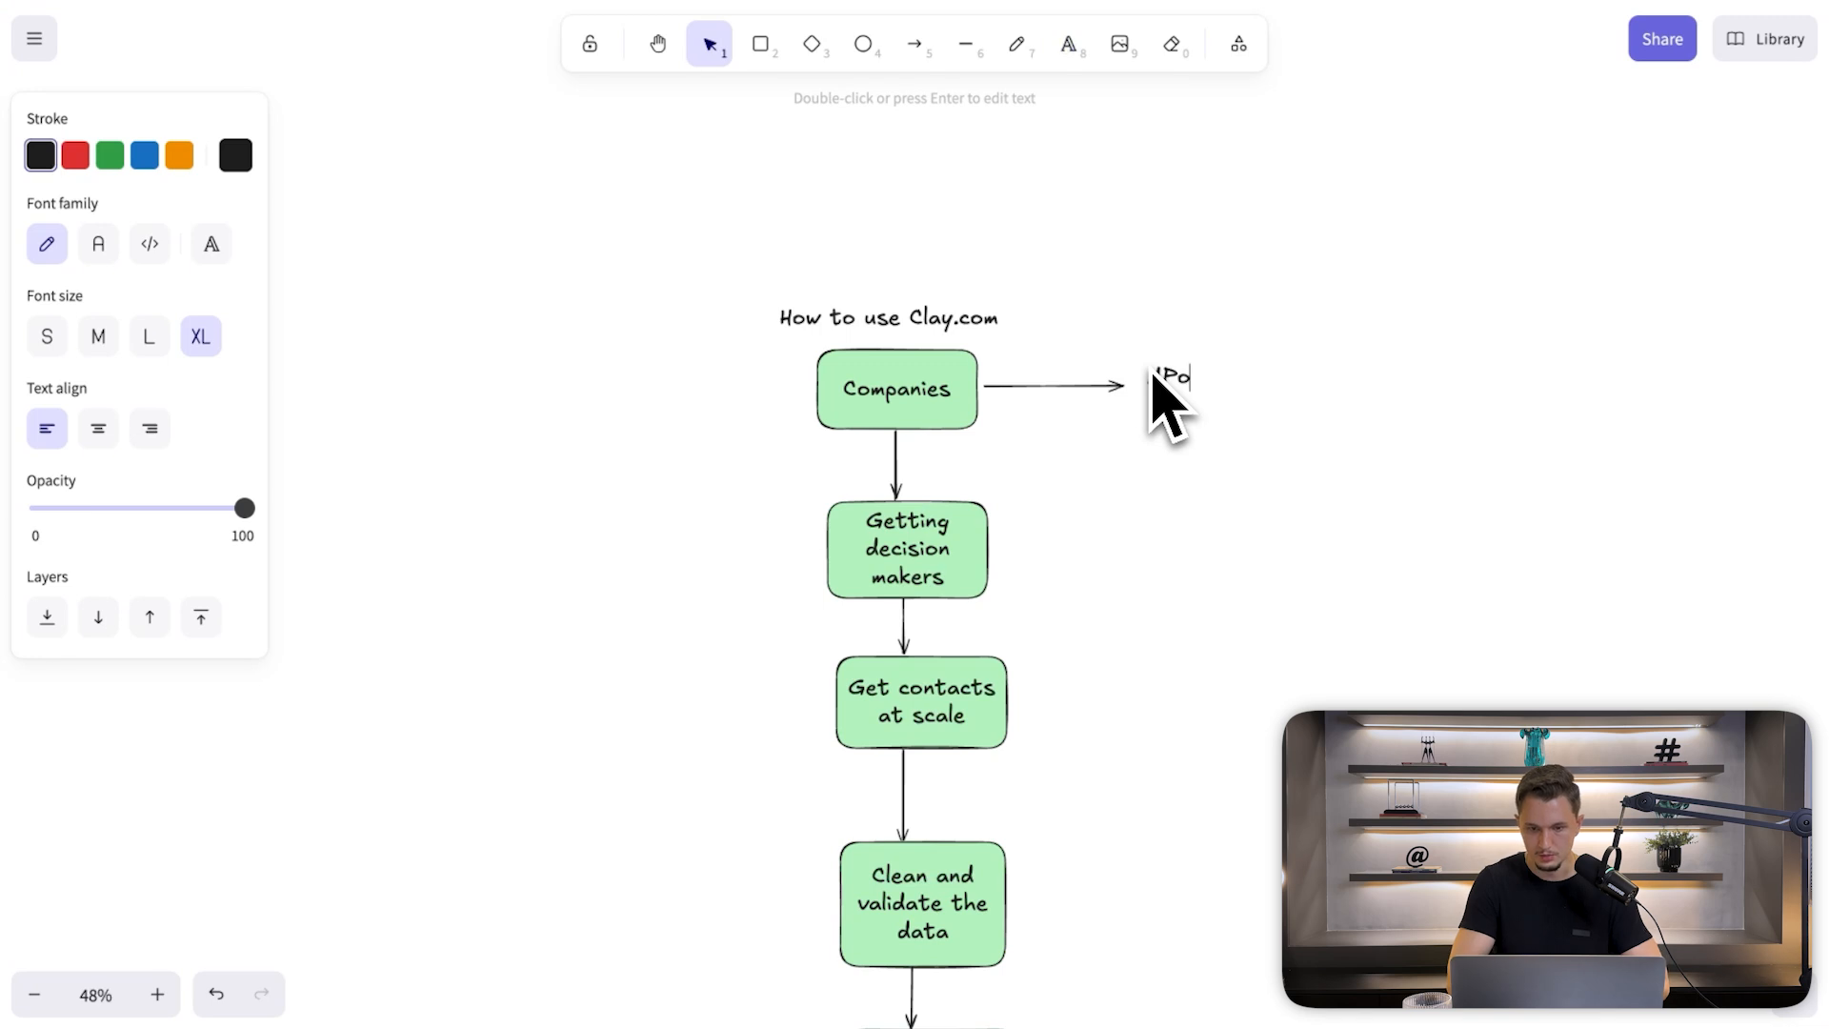
scroll(1152, 379, "right", 2)
scroll(1152, 379, "up", 5)
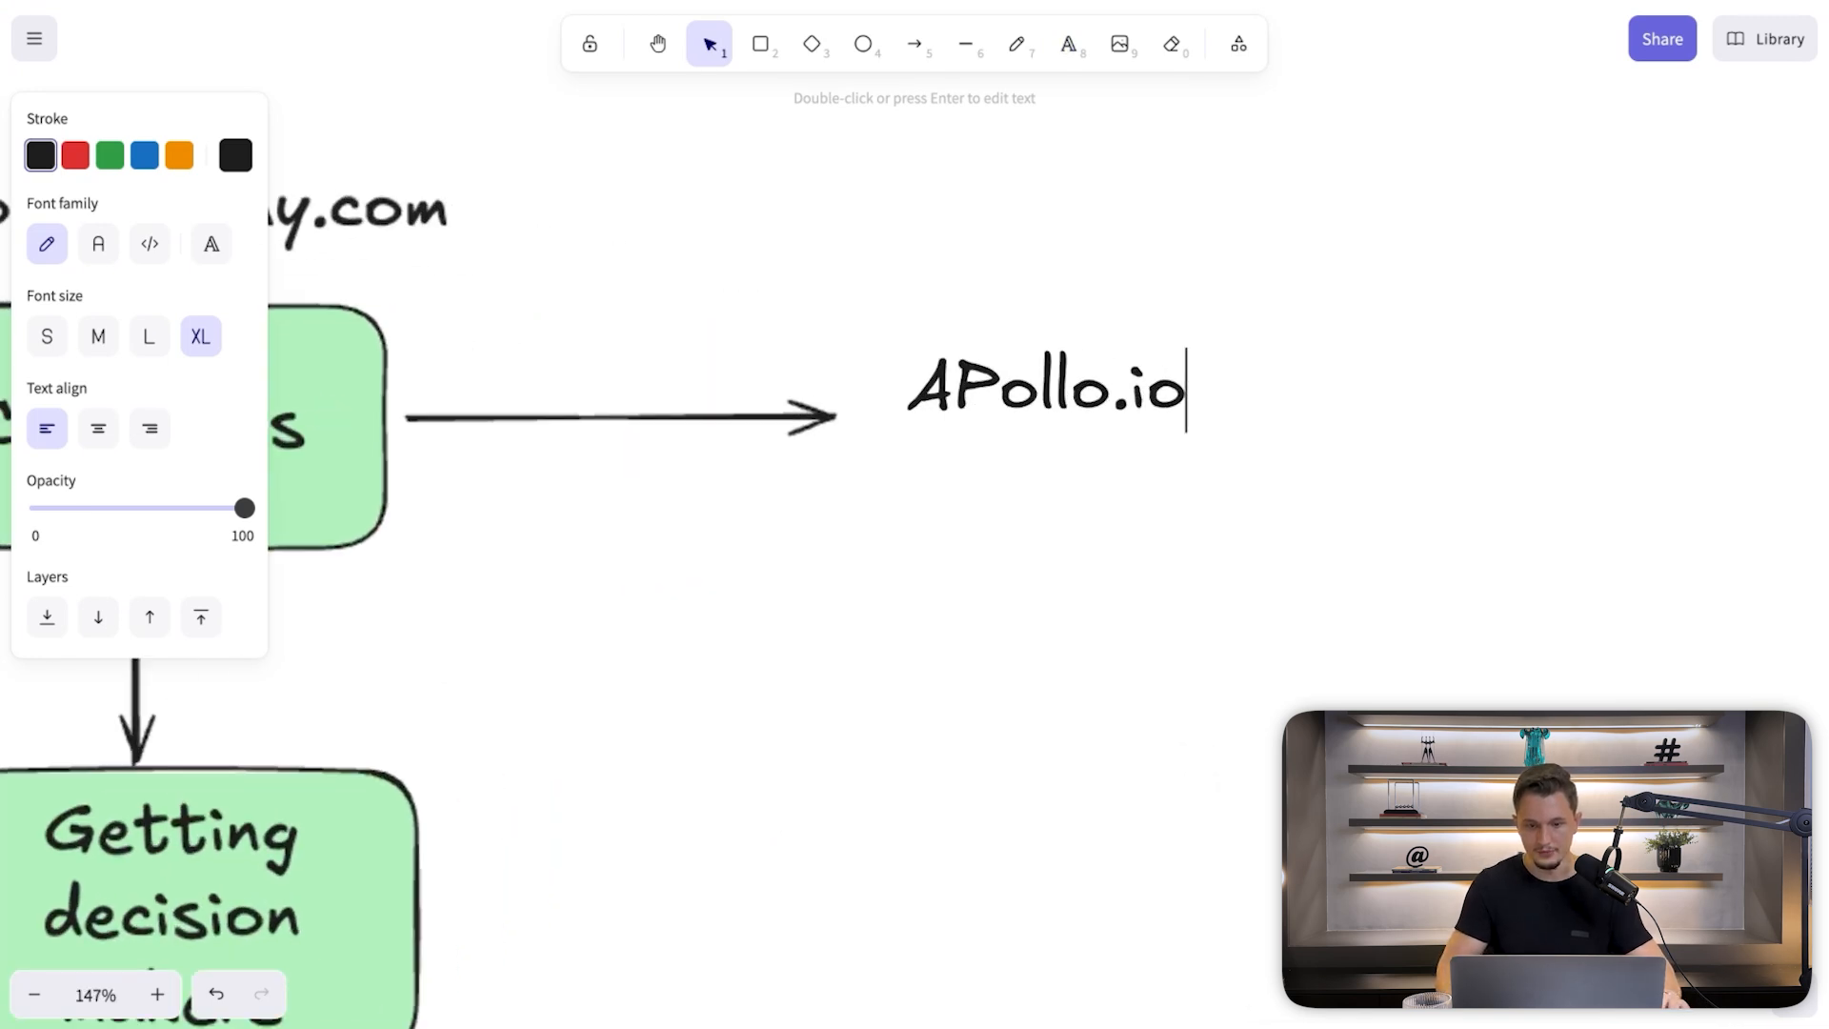
scroll(1152, 379, "right", 2)
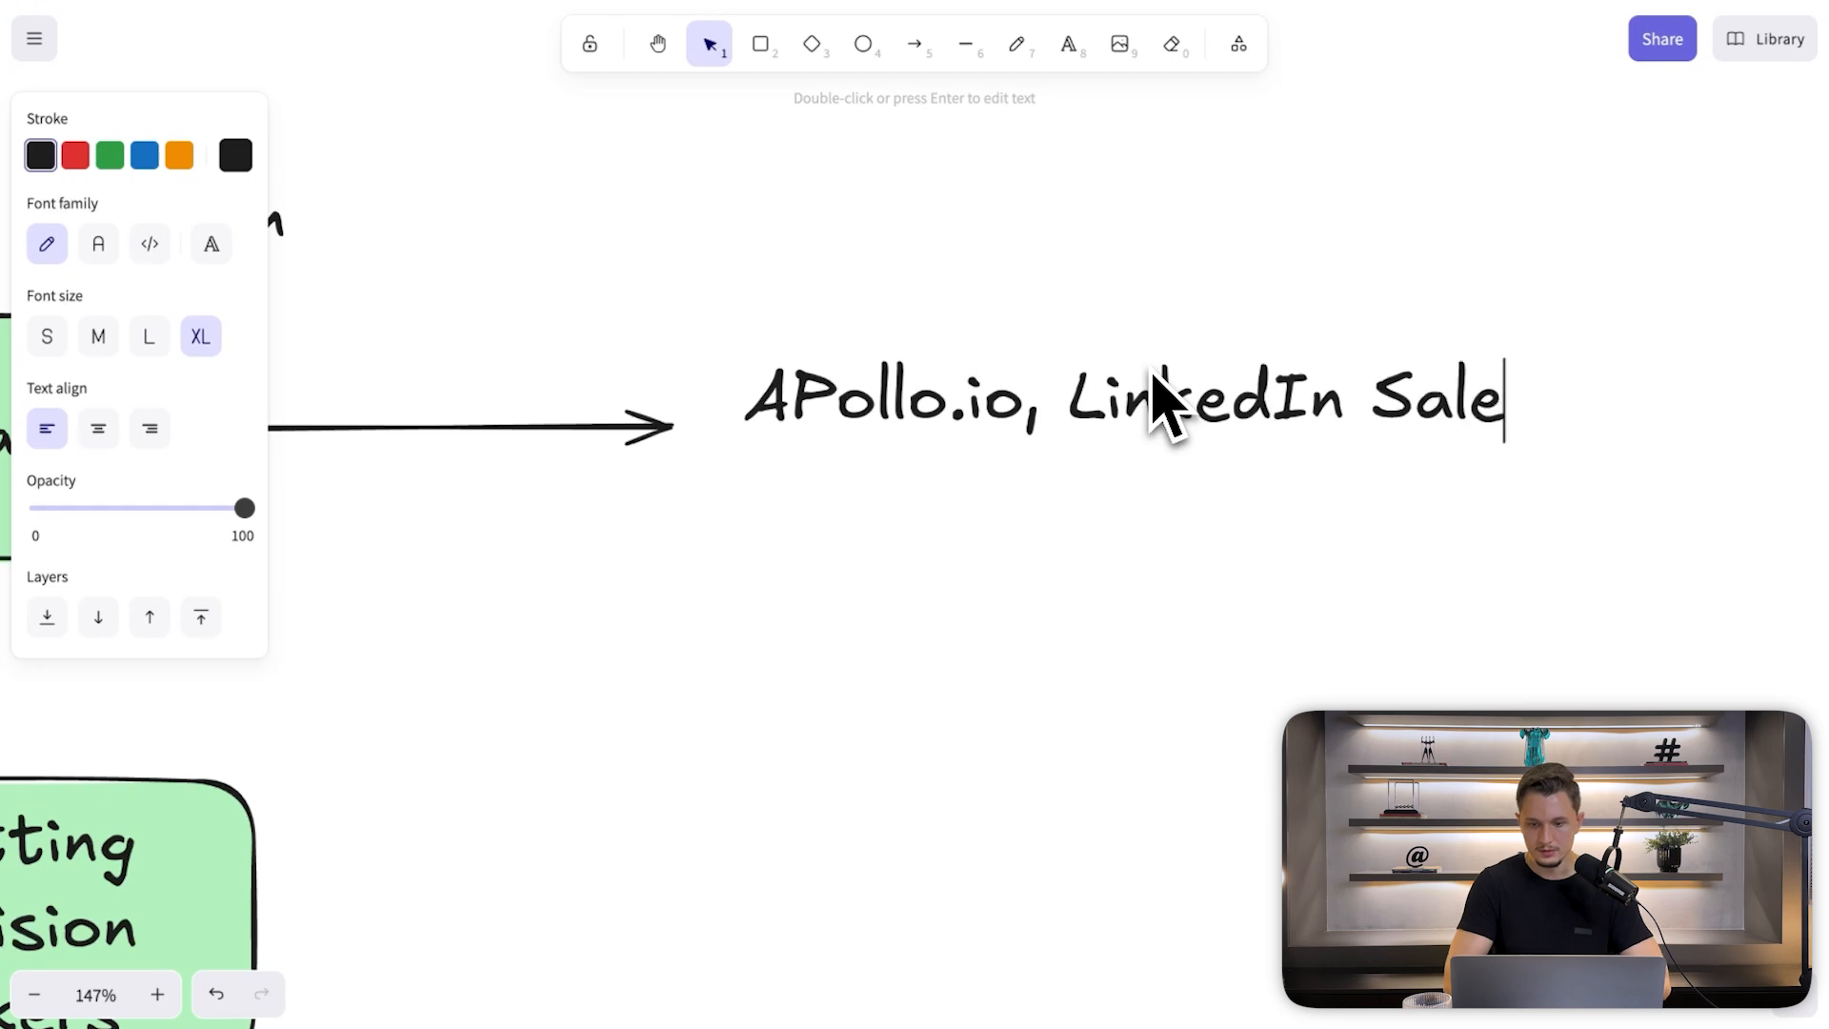
key("BackSpace")
key("BackSpace")
type("s Nav")
scroll(1163, 395, "right", 6)
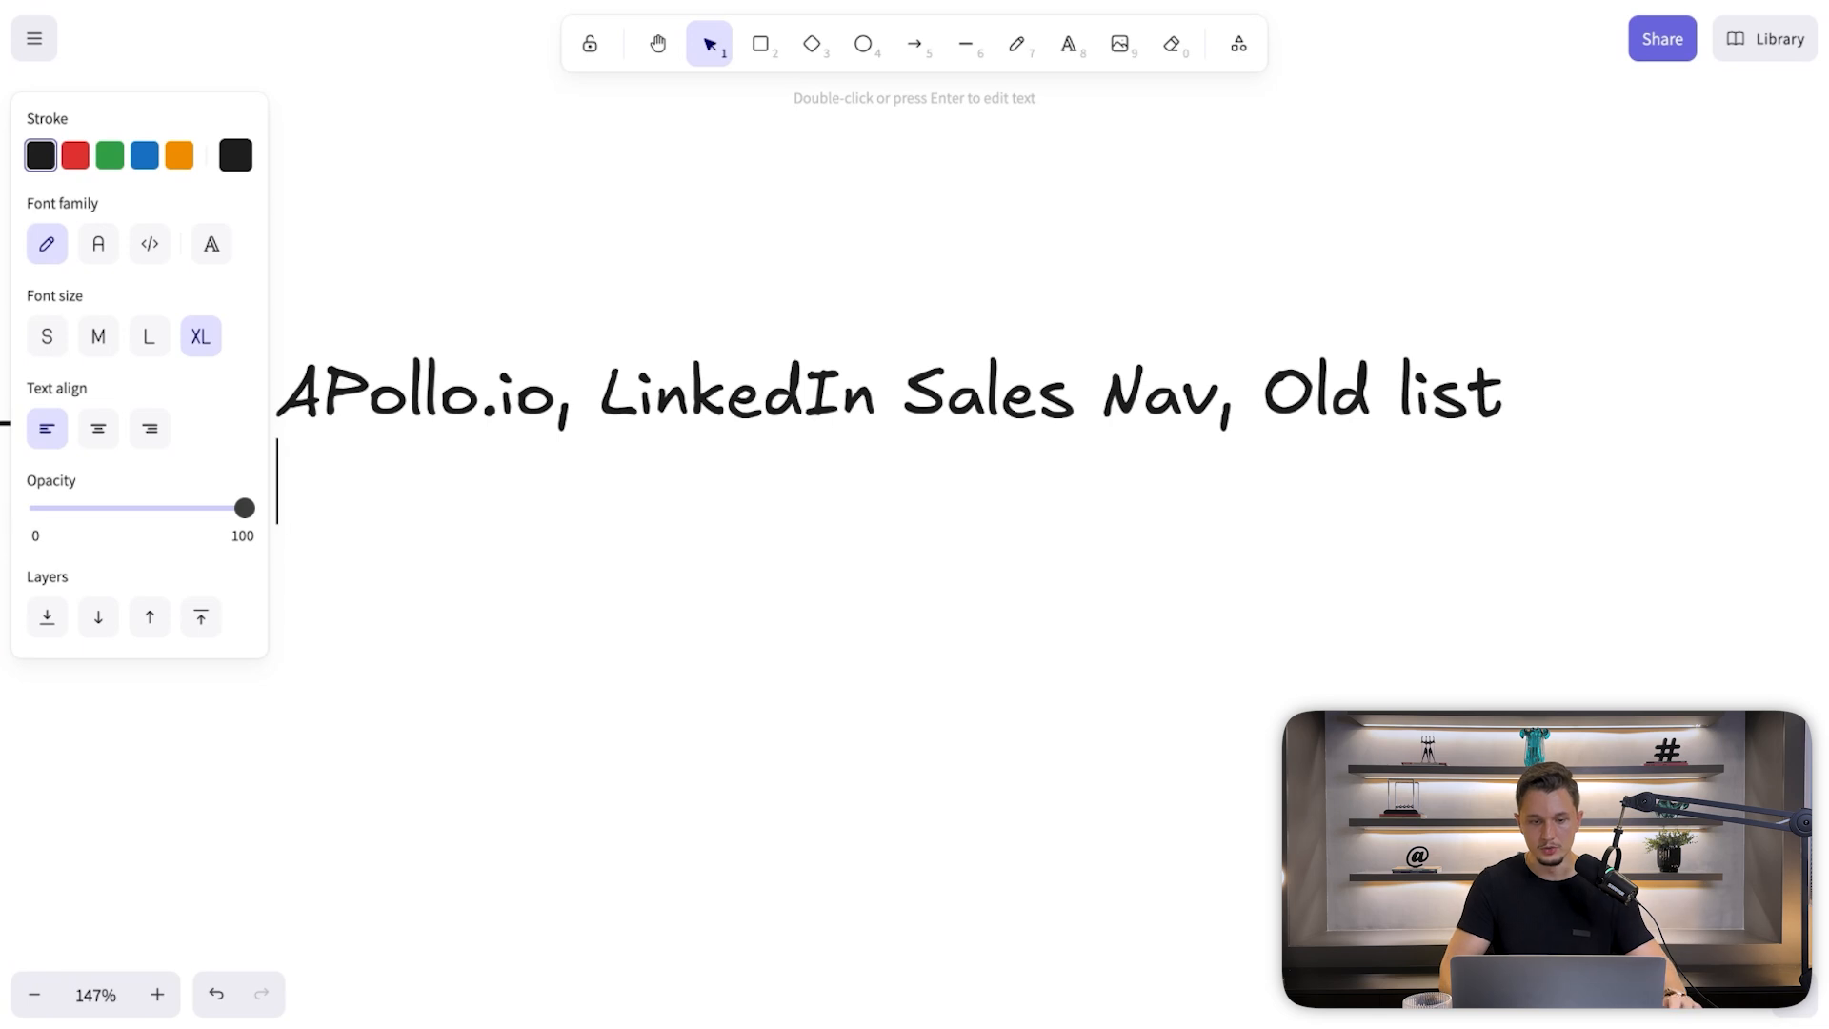
- Complete the company sources text with a second line reading "PandaMatch, Ocean IO"
scroll(915, 396, "left", 2)
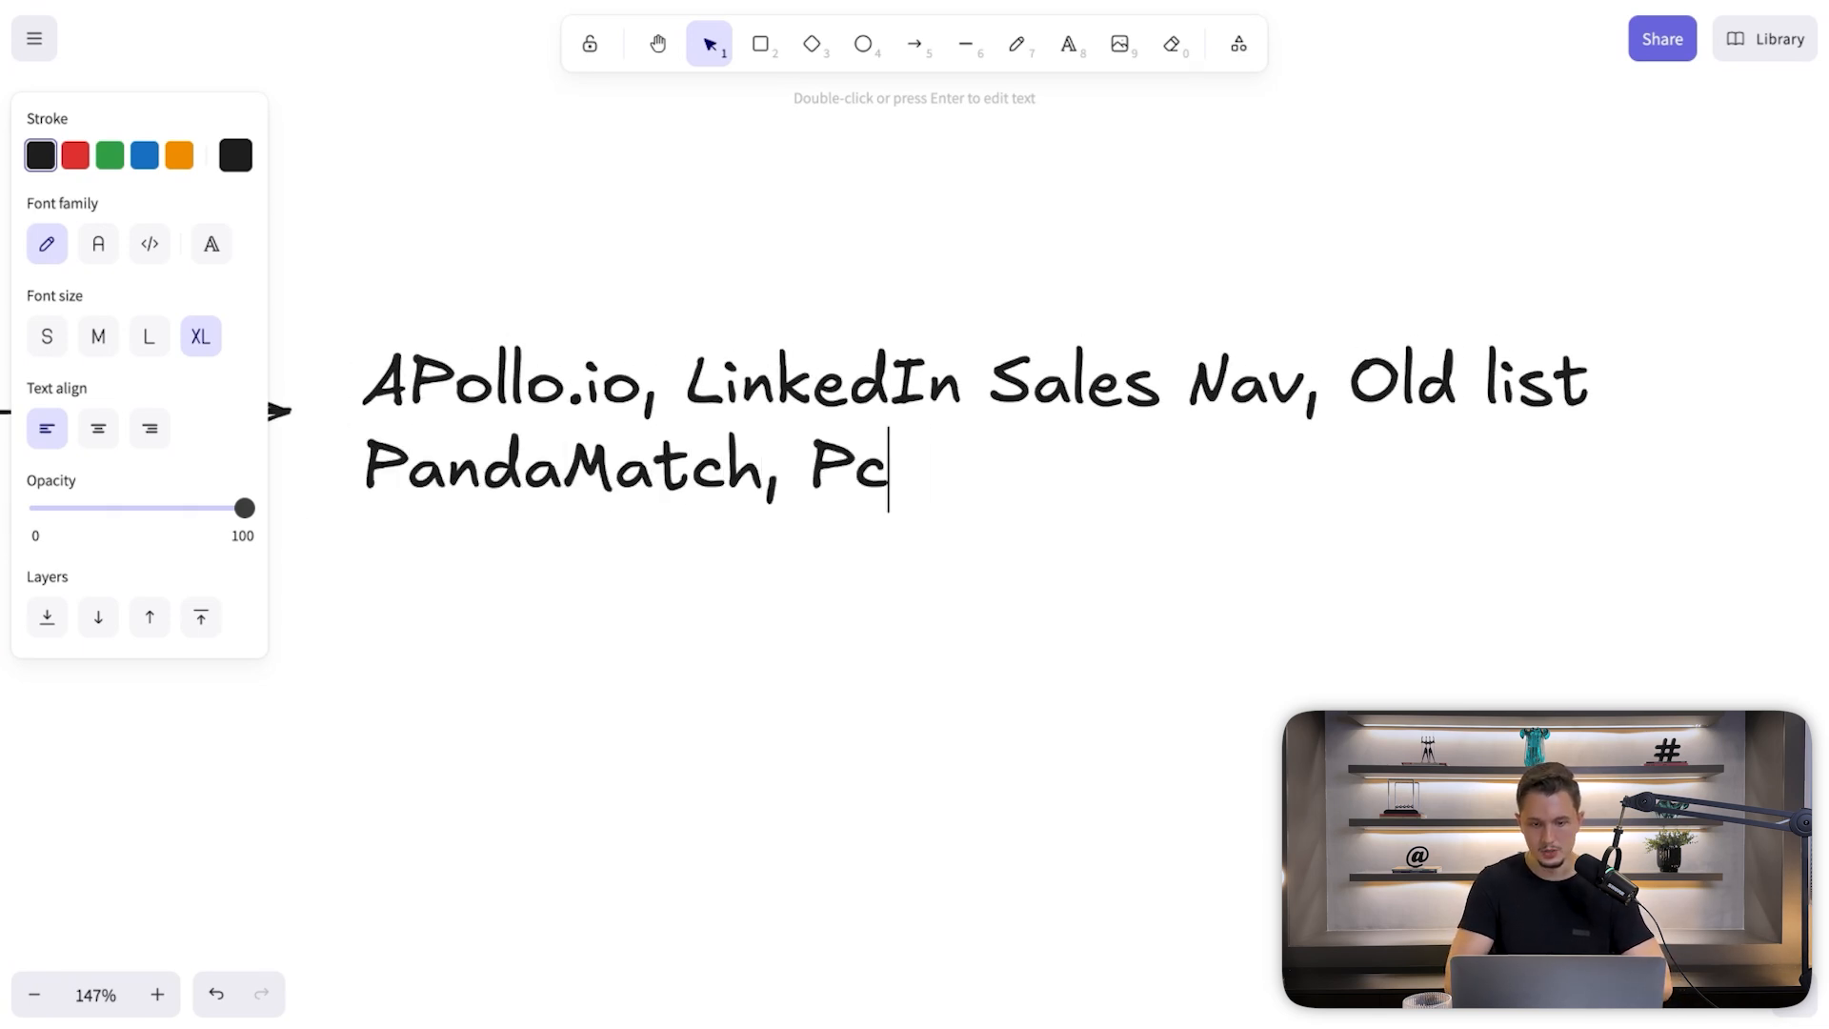
key("BackSpace")
key("BackSpace")
key("BackSpace")
type("Ocean IO,")
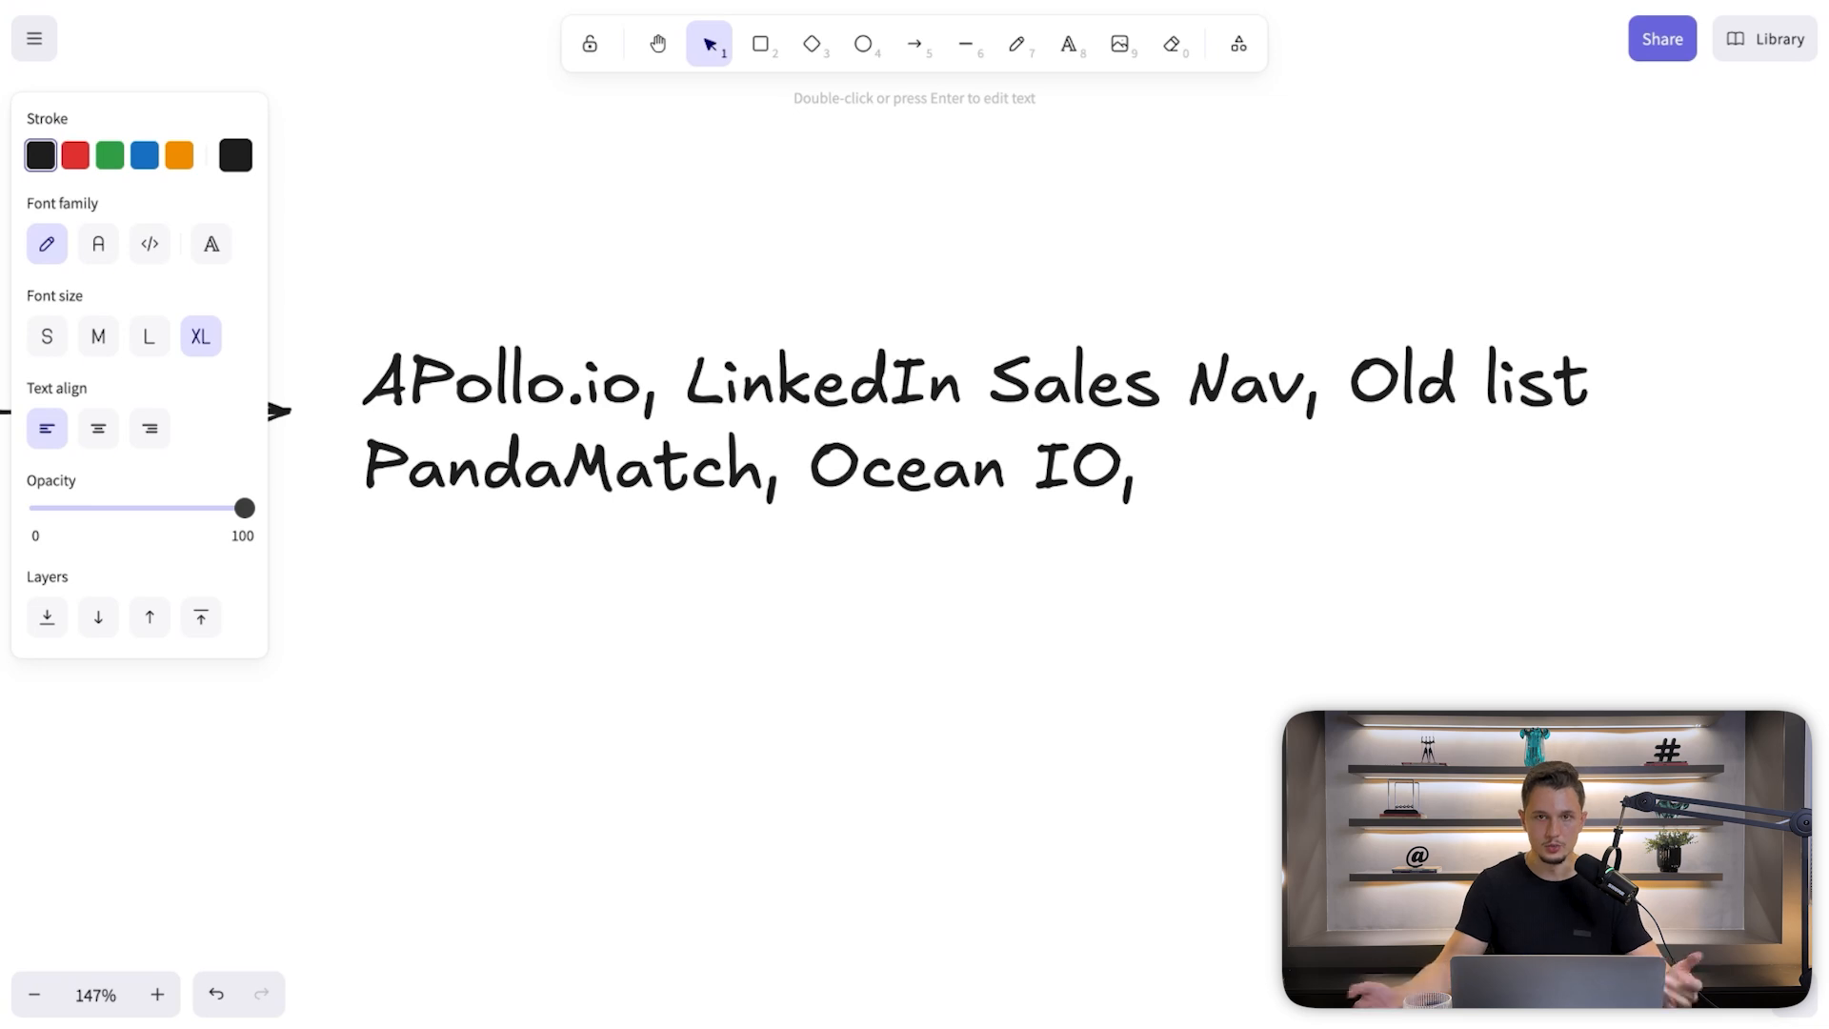
key("BackSpace")
key("BackSpace")
scroll(1055, 437, "down", 5)
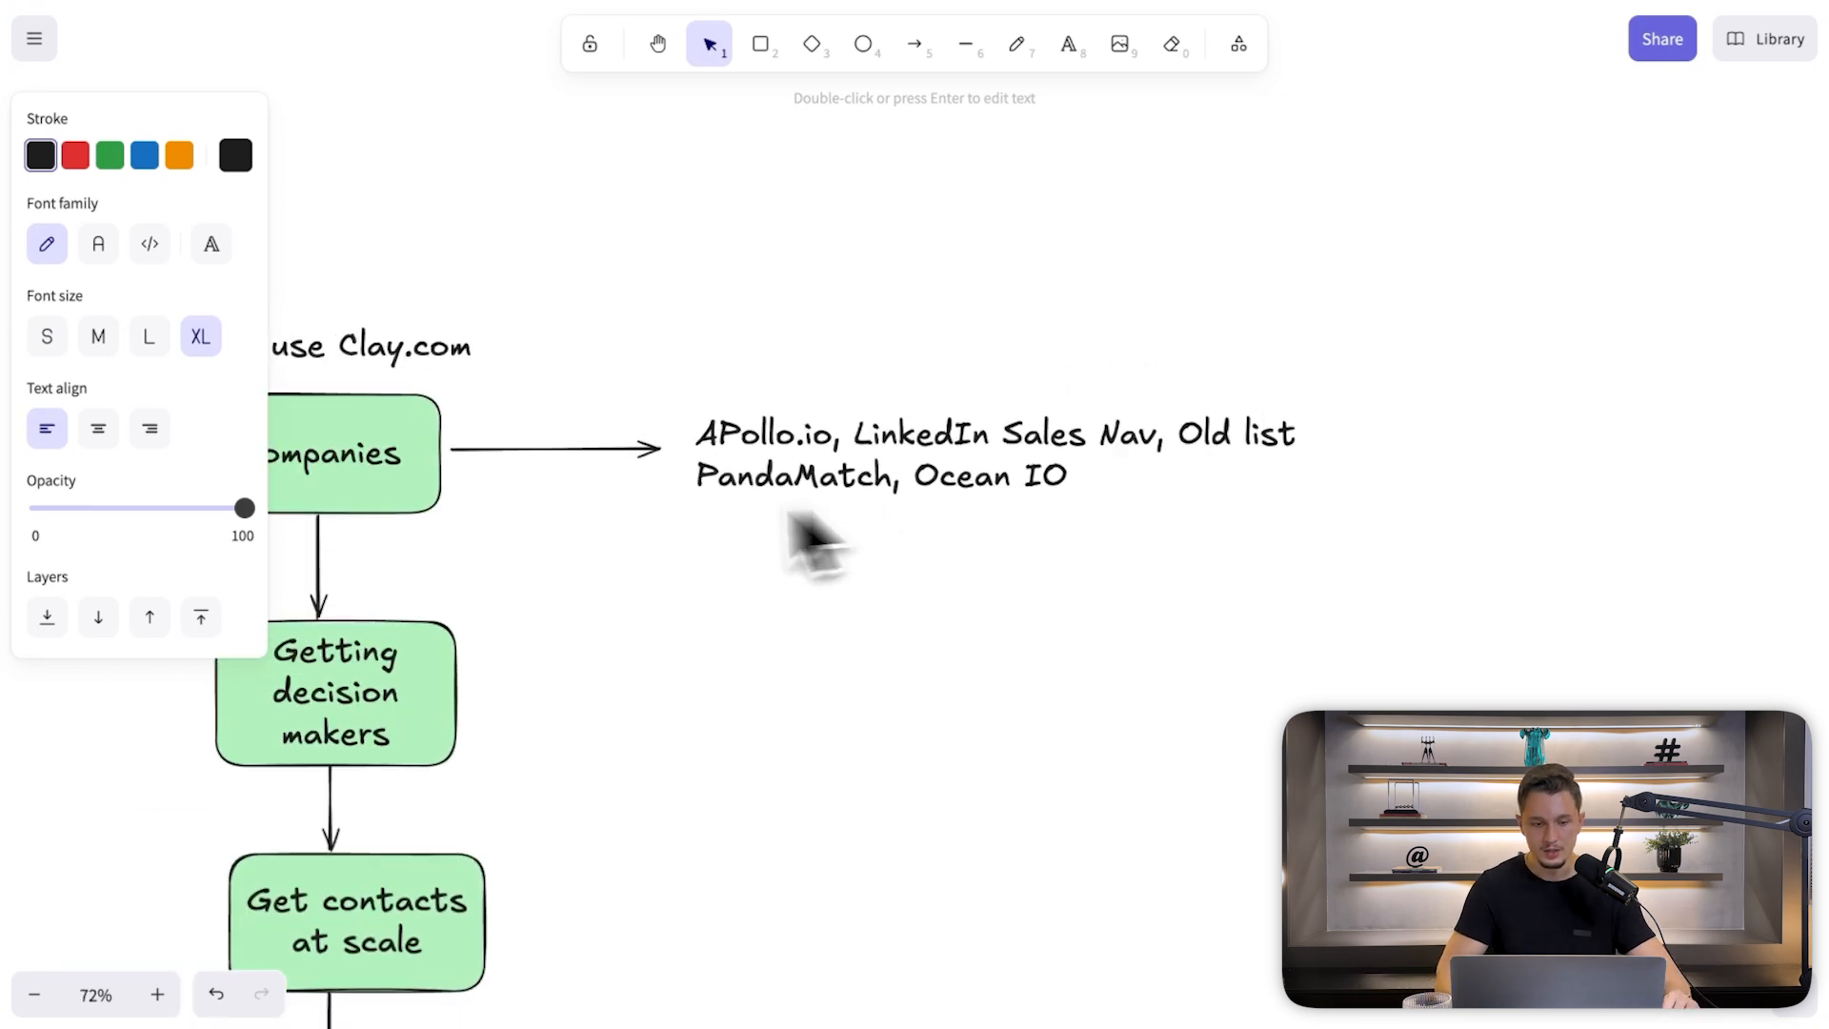
scroll(849, 523, "left", 3)
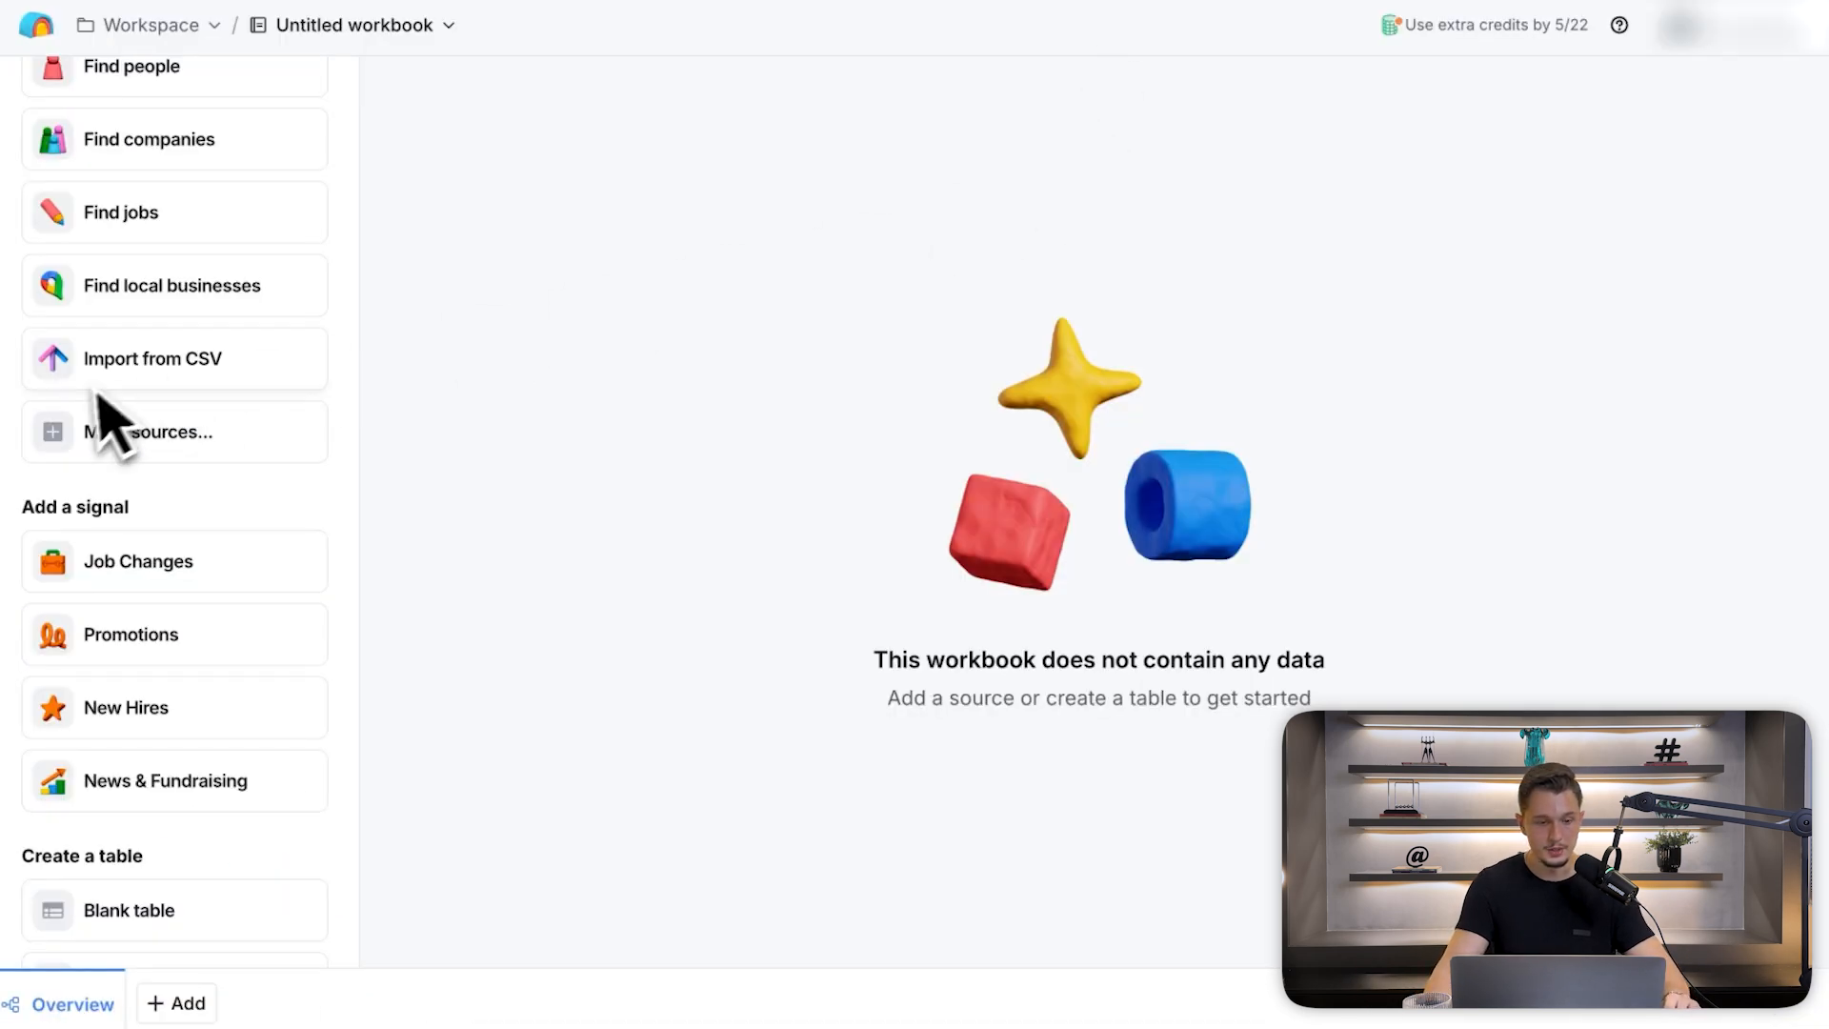
- Look through the additional table sources, including the Find options, and start a Find companies search
left_click(76, 436)
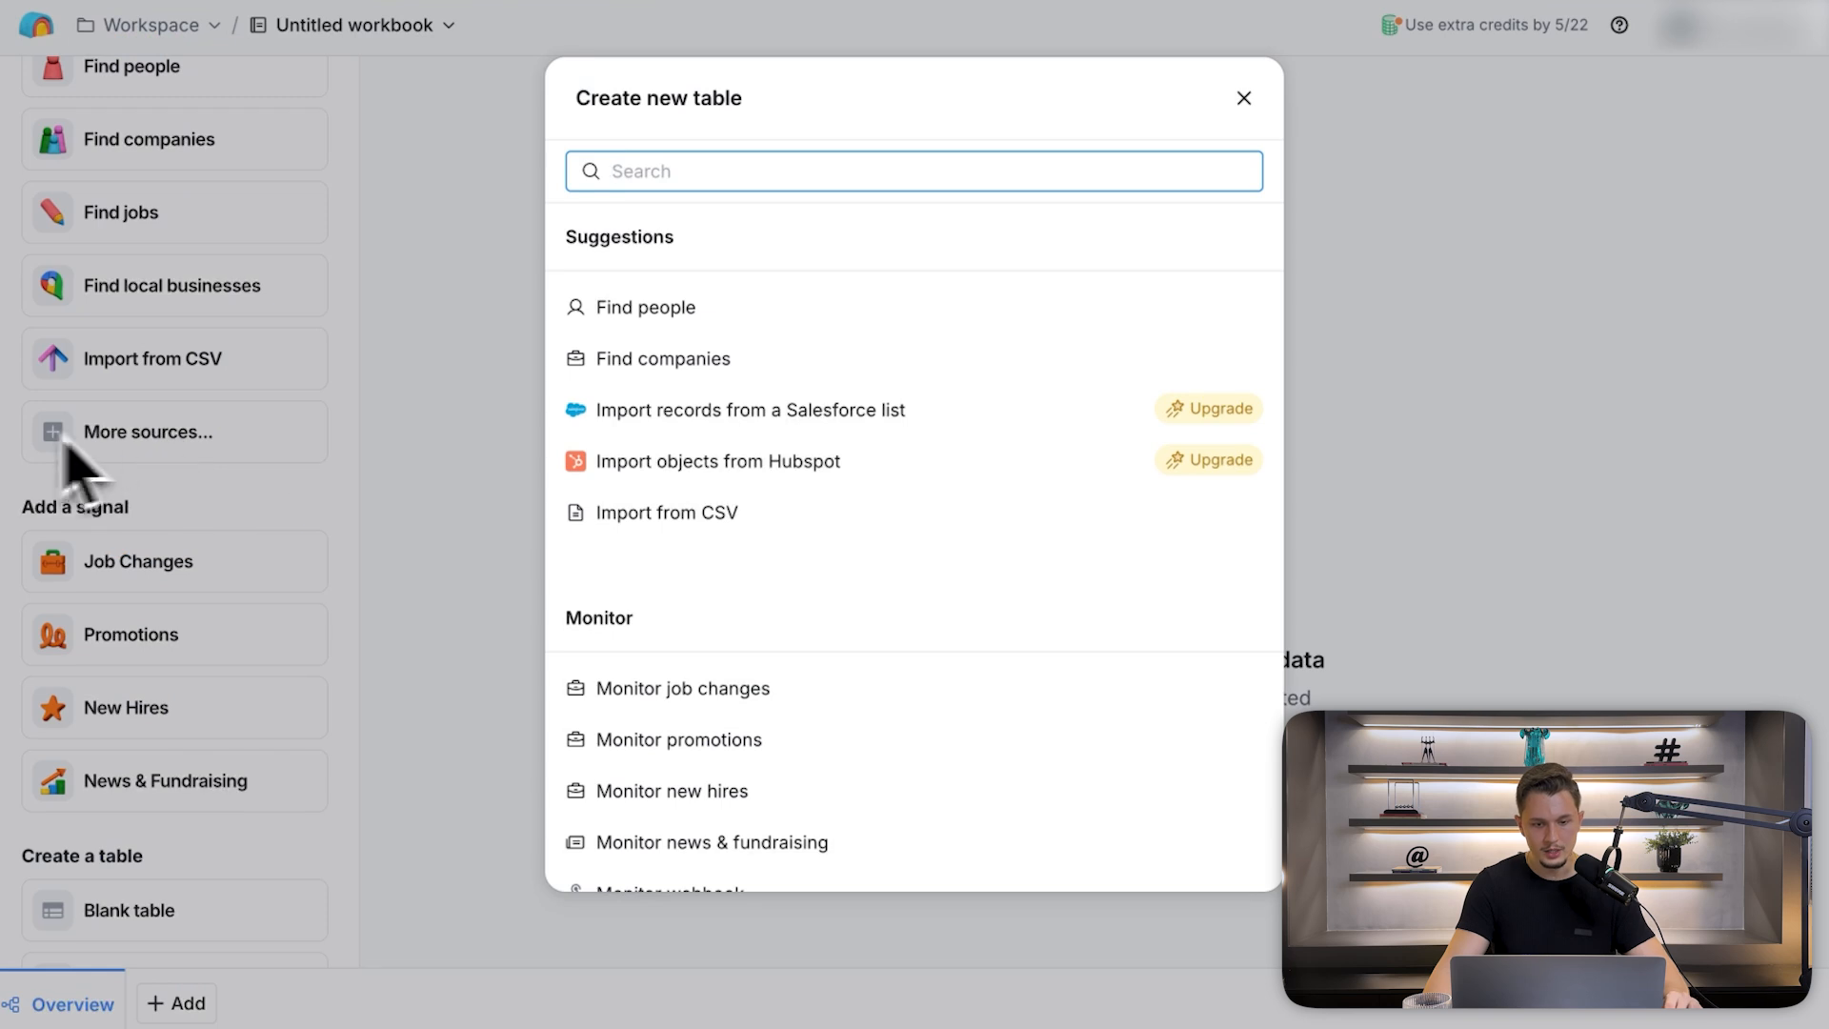
scroll(632, 467, "down", 8)
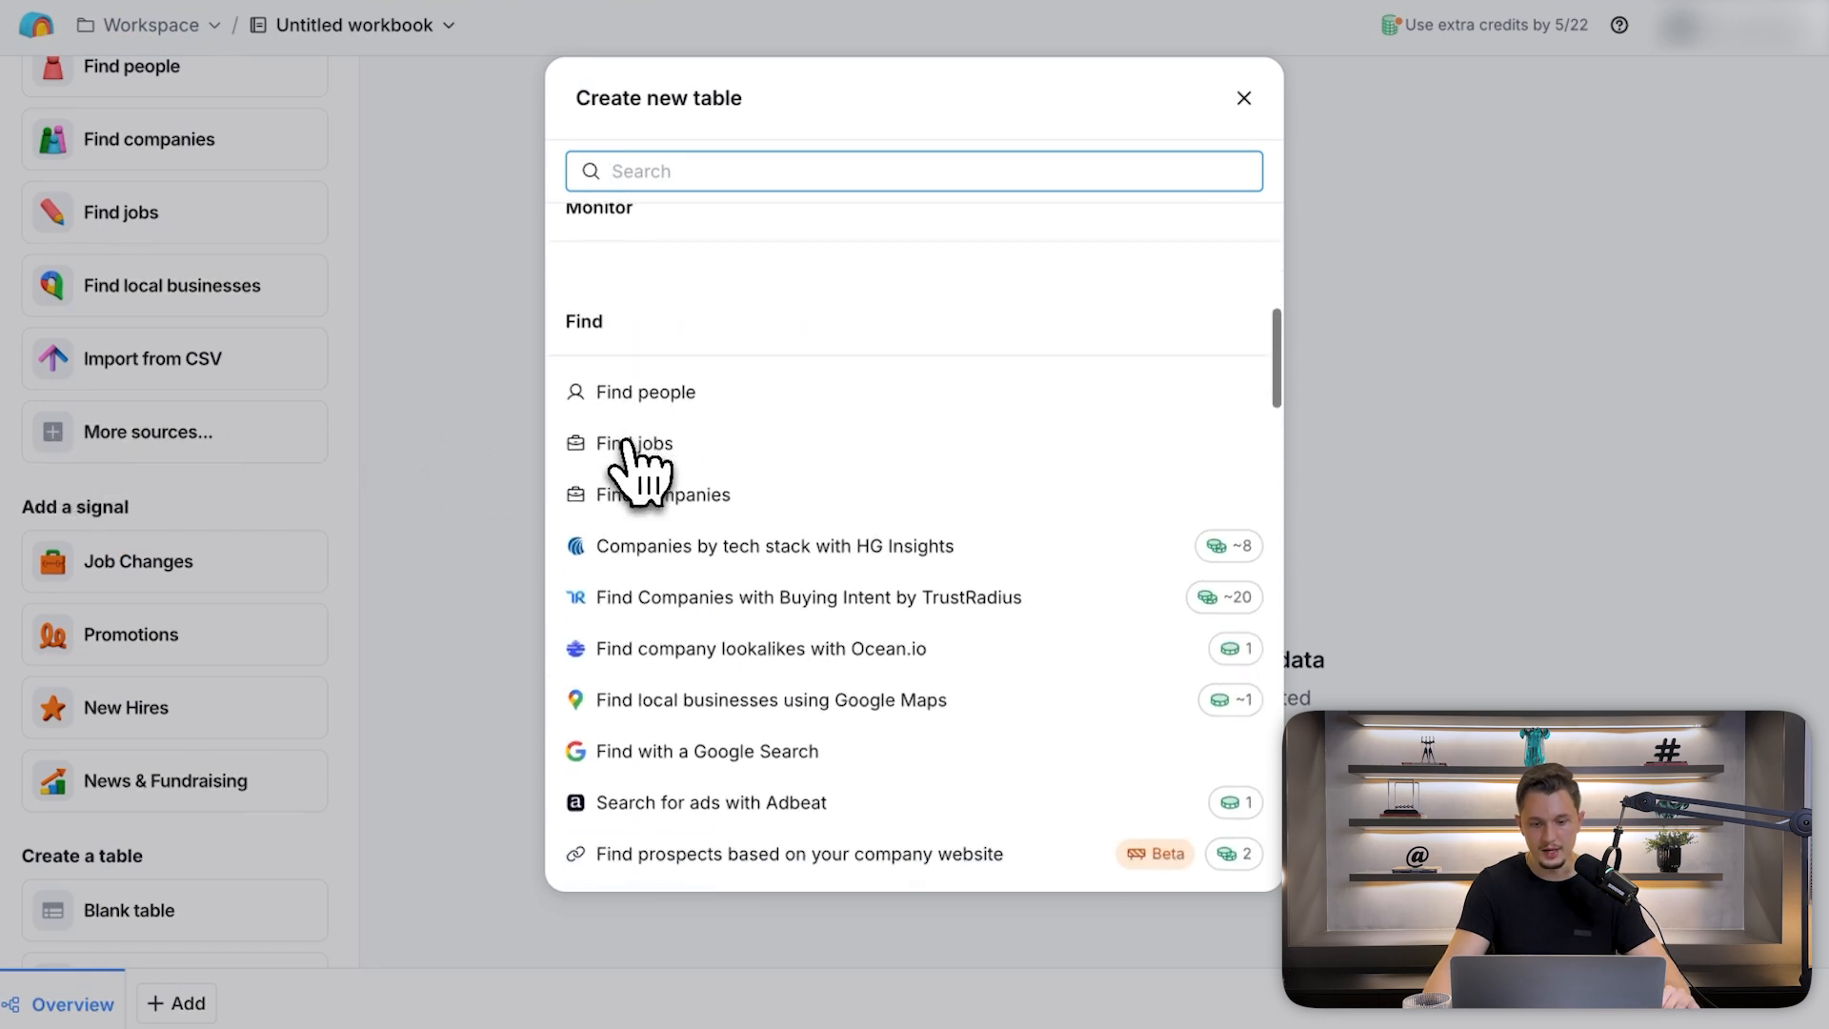
scroll(629, 448, "down", 3)
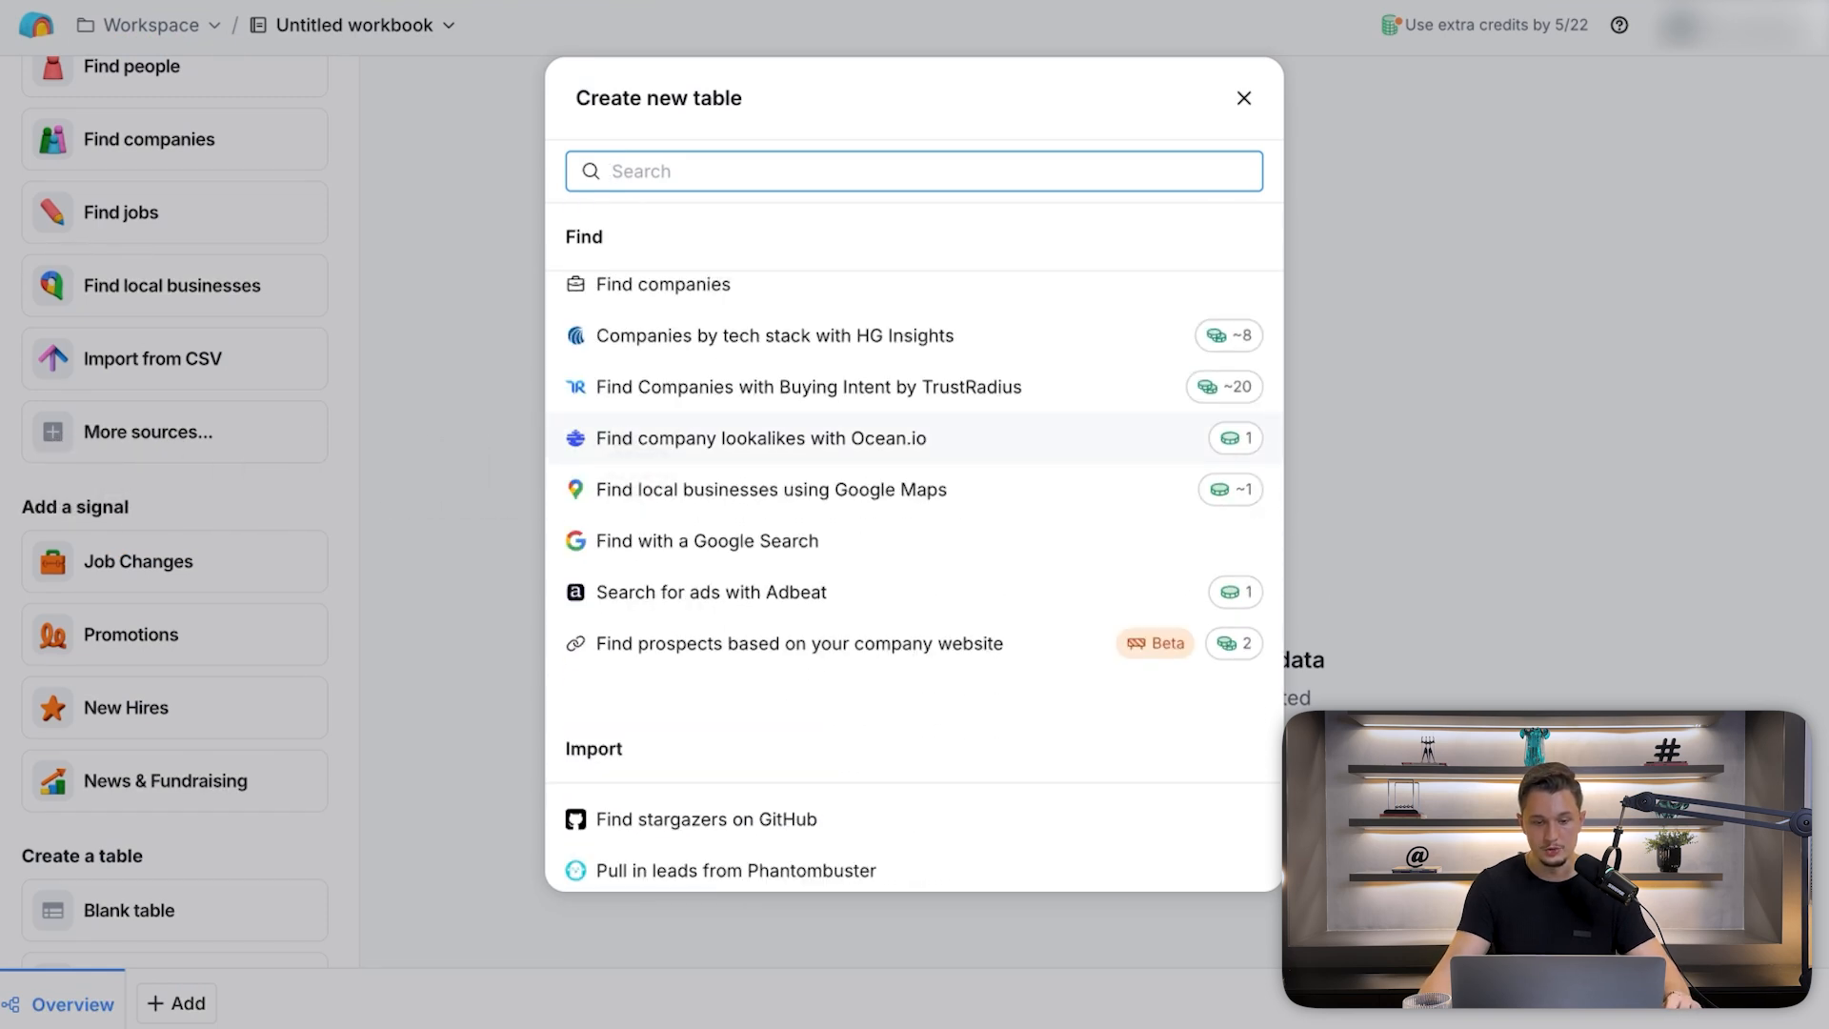
scroll(762, 400, "up", 1)
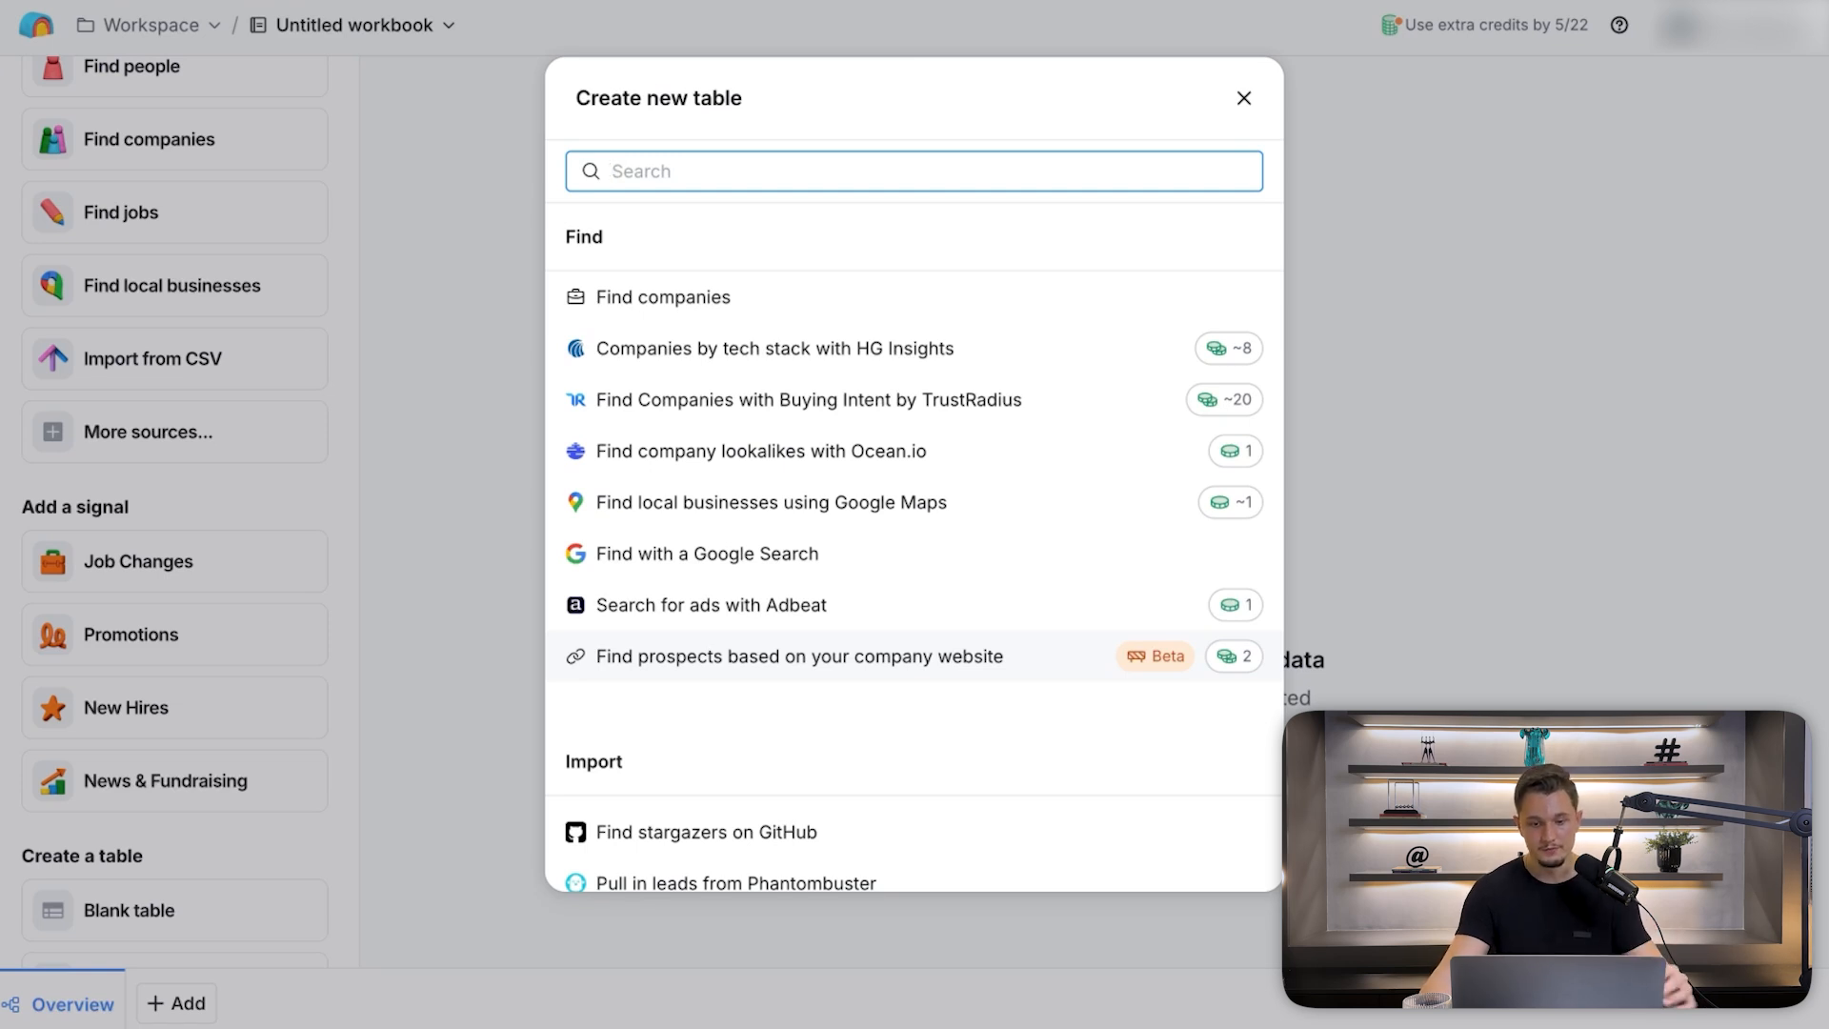
scroll(735, 612, "up", 1)
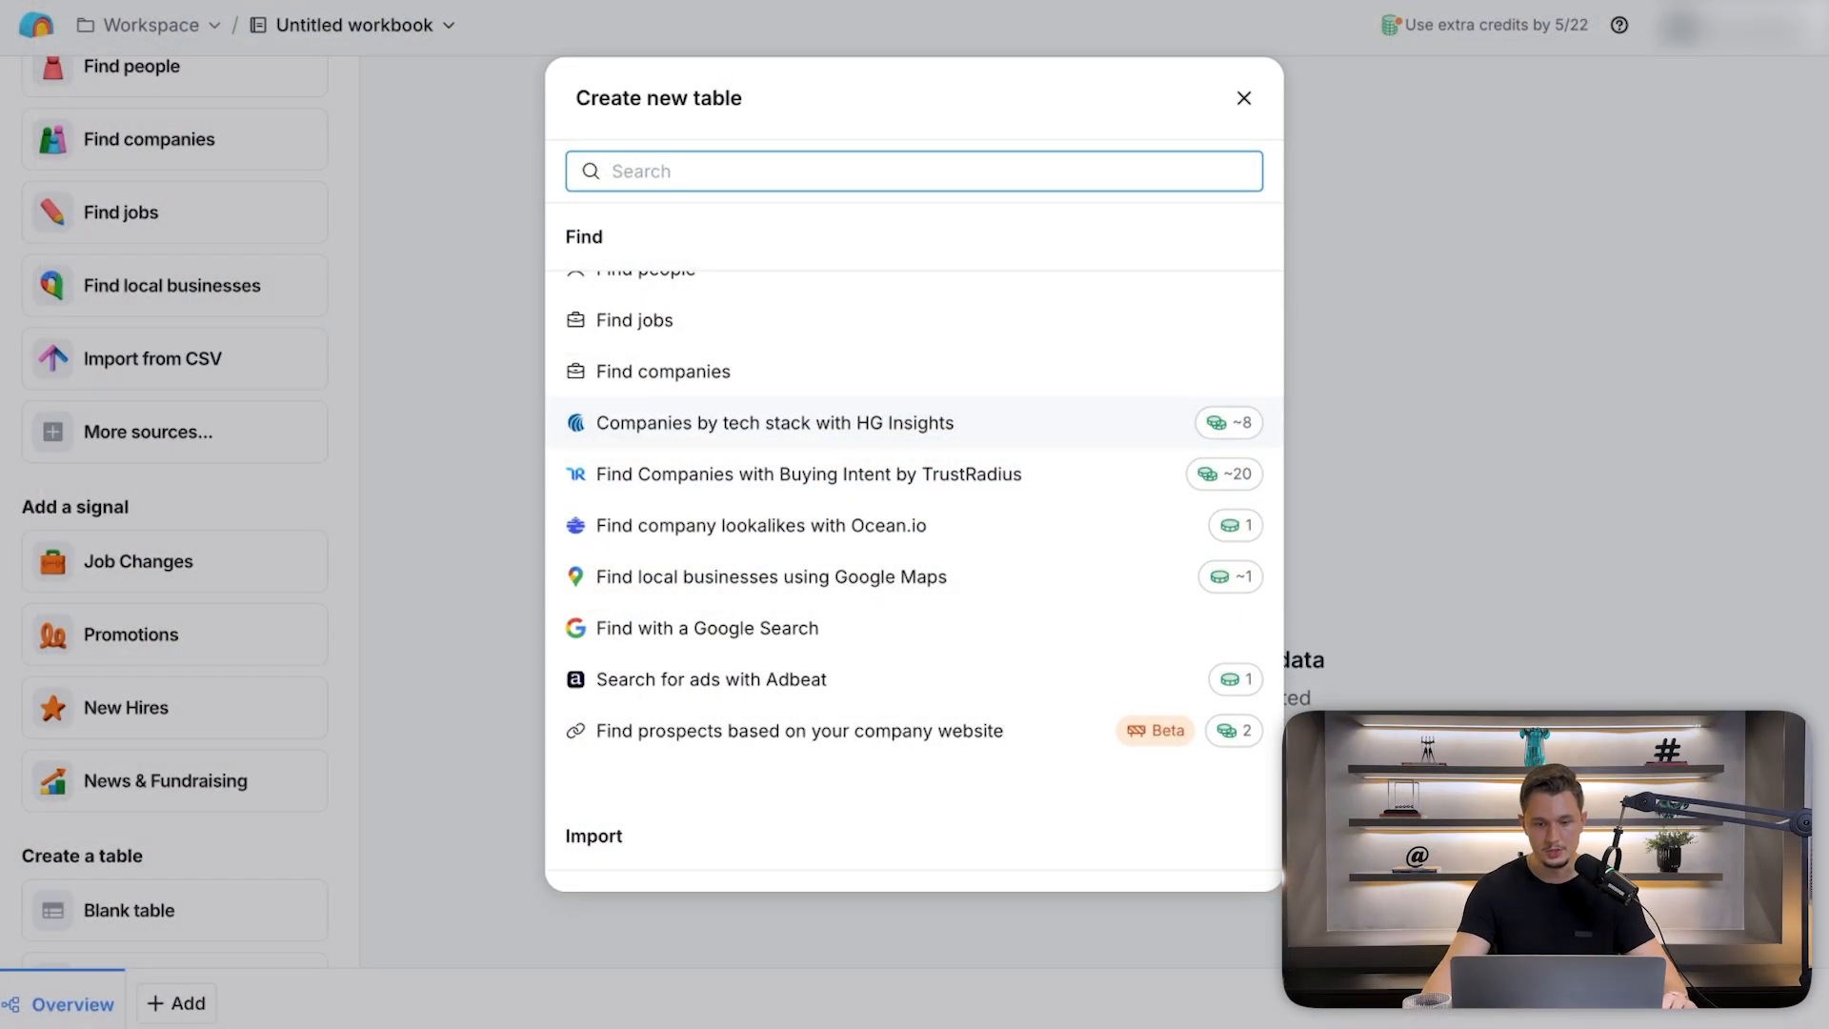
scroll(914, 571, "up", 2)
scroll(728, 457, "down", 1)
left_click(657, 425)
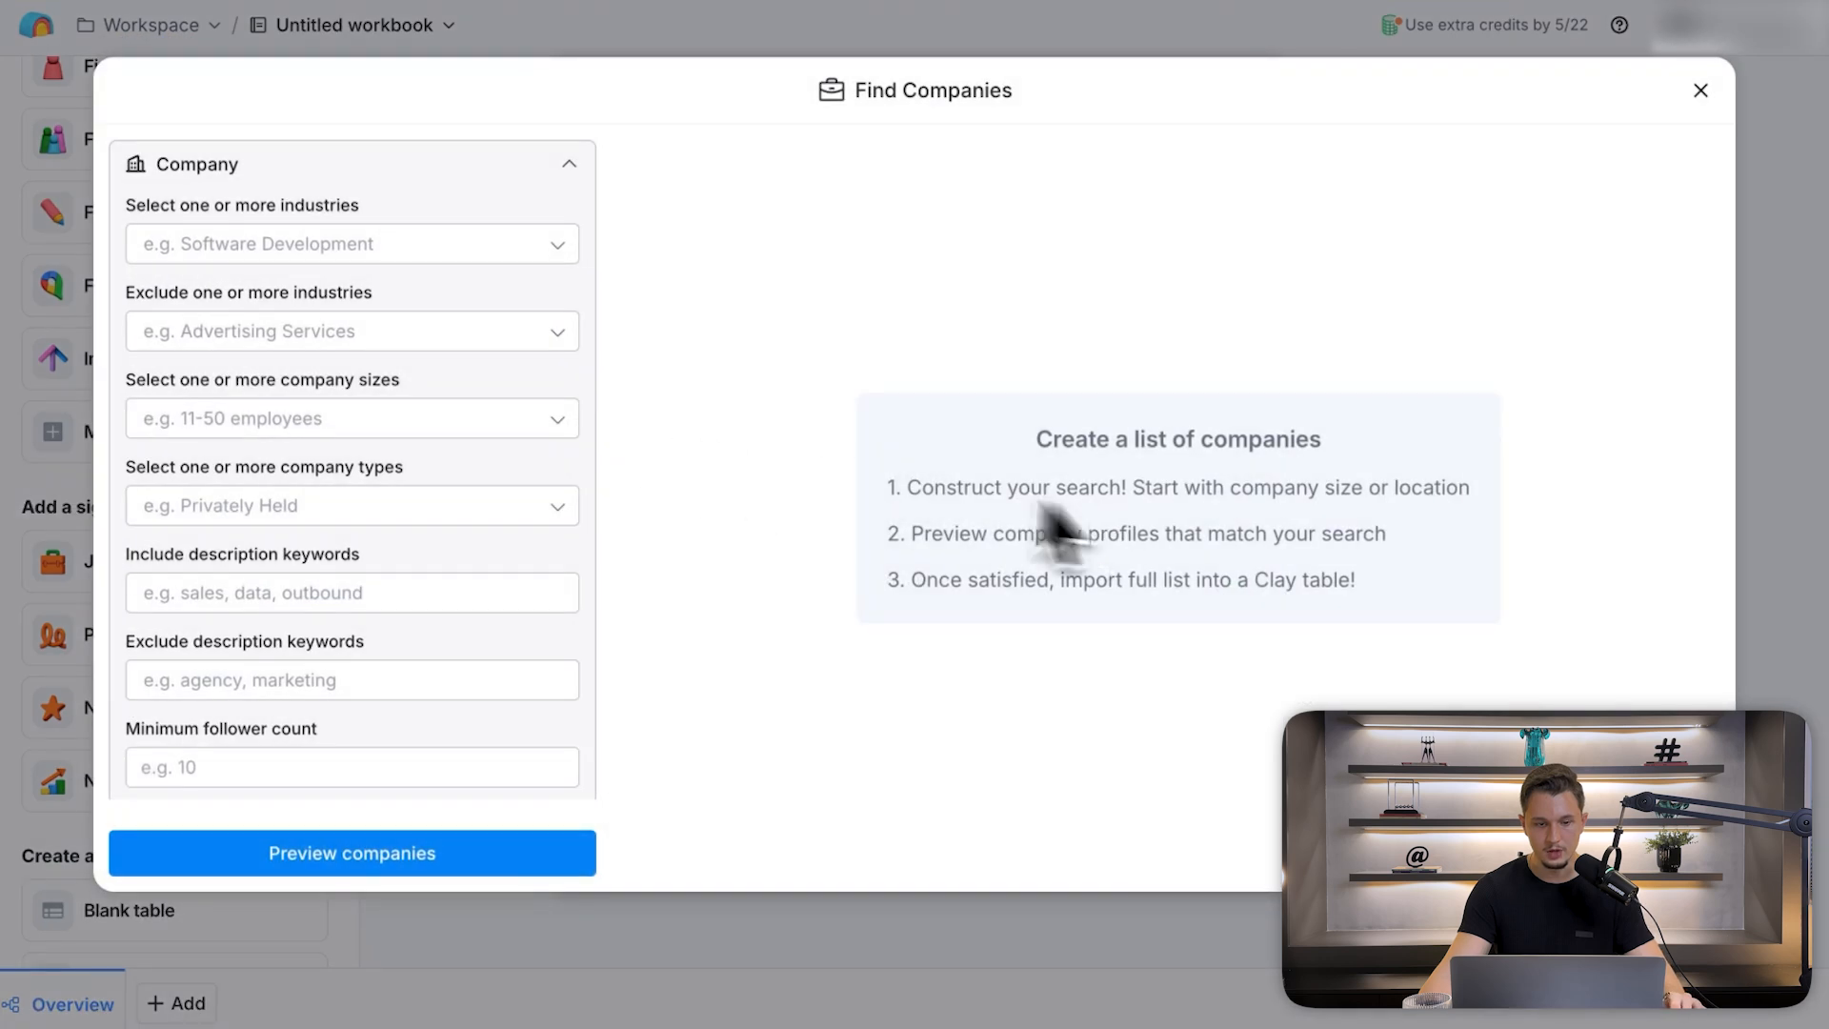
- Filter the company search to the Apparel and Fashion industry
left_click(405, 246)
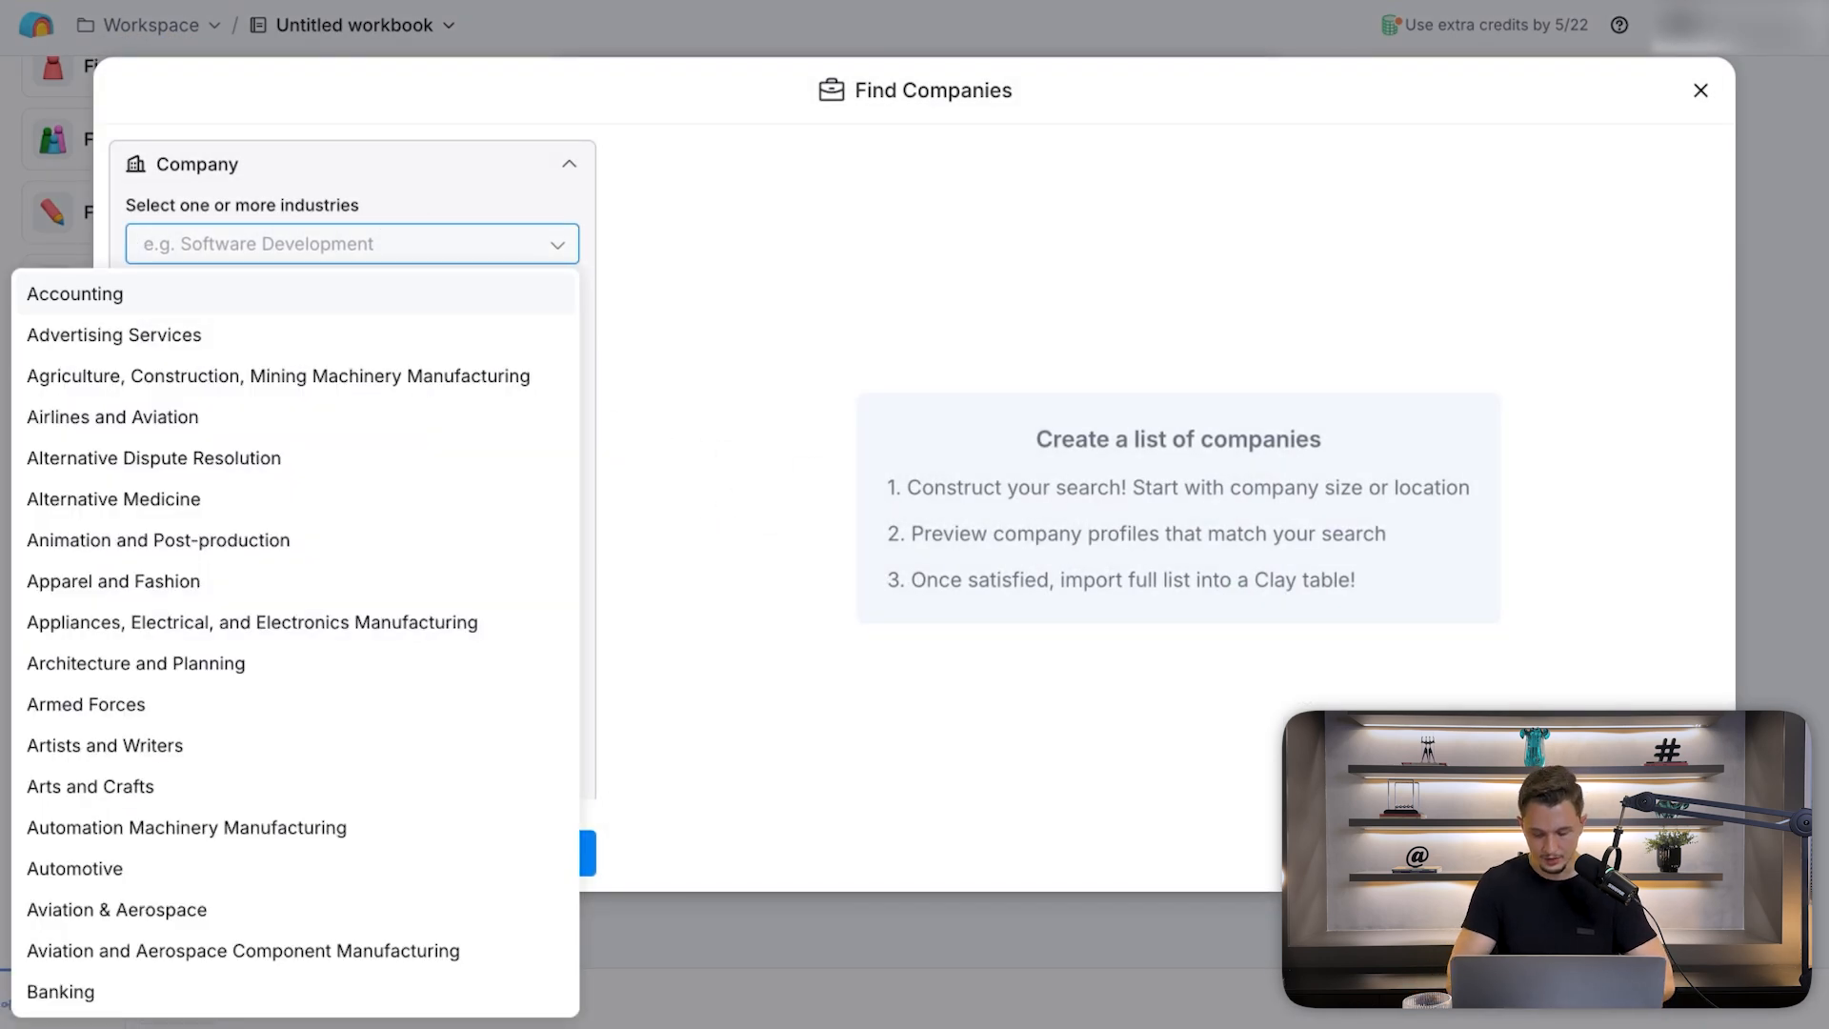
type("appare")
left_click(324, 335)
left_click(796, 326)
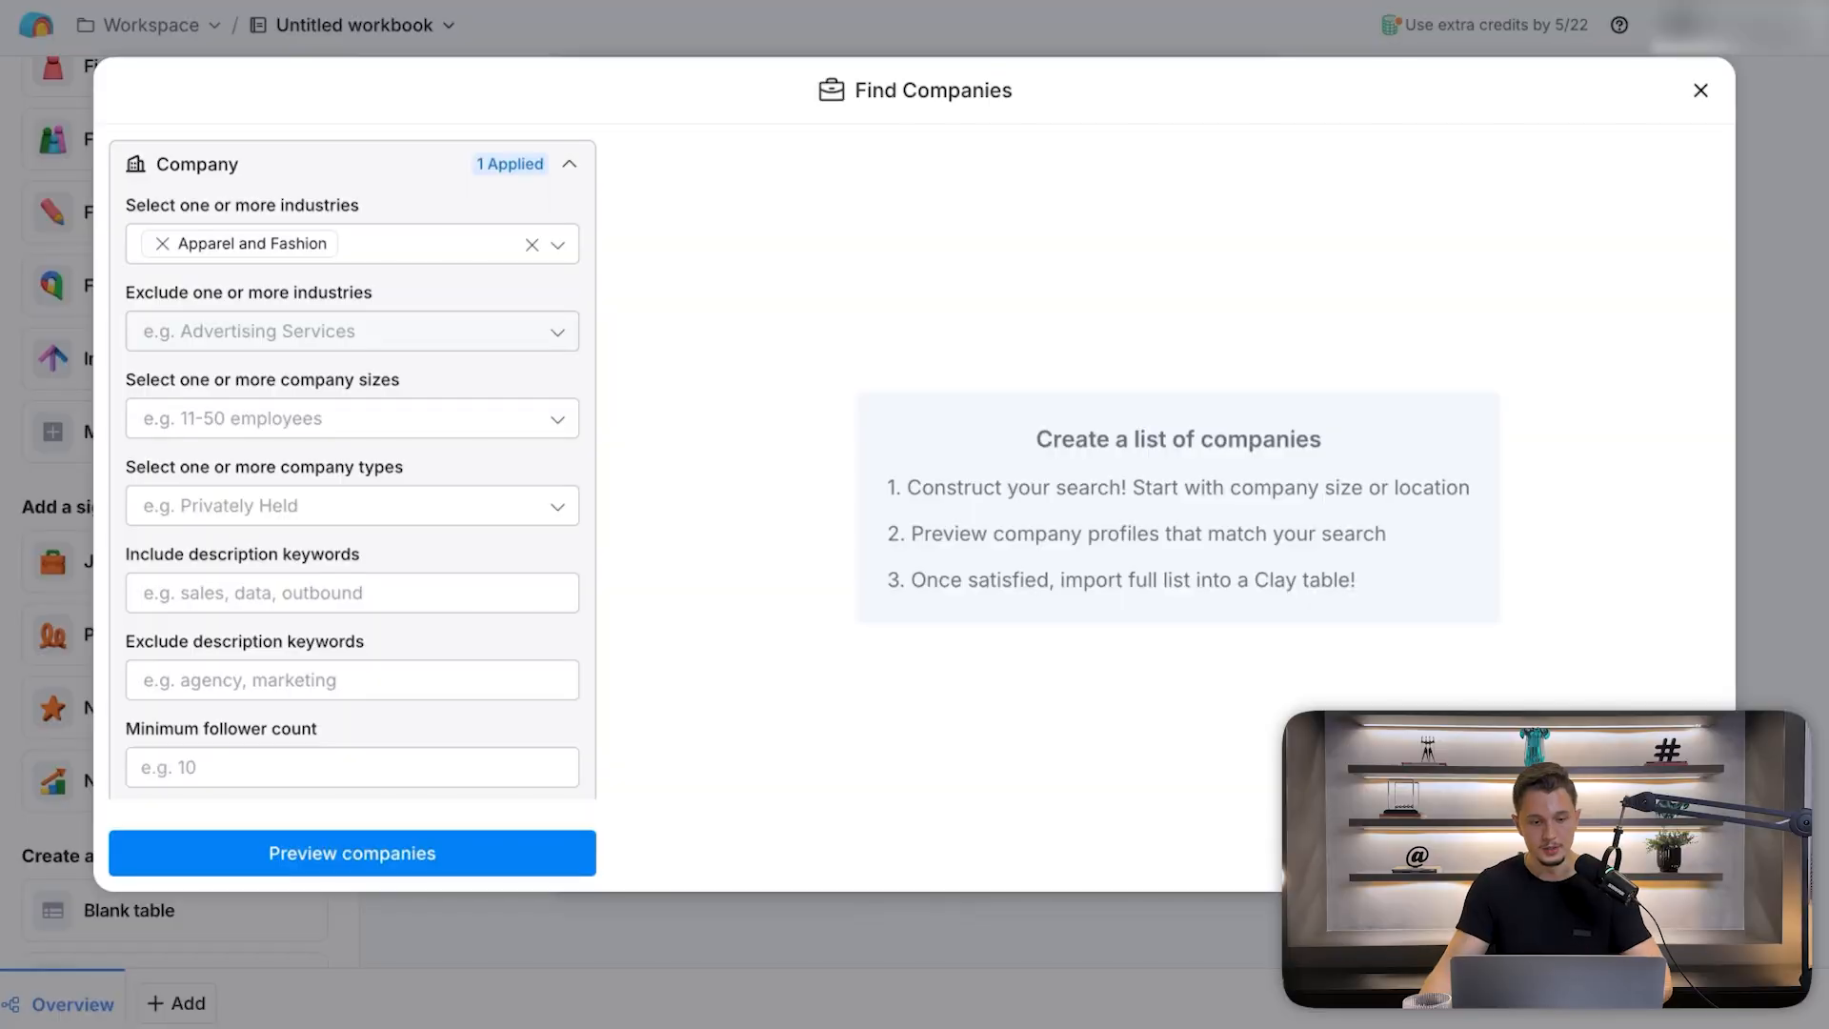
- Exclude the Advertising Services and Marketing Services industries from the company search
left_click(330, 339)
type("advert")
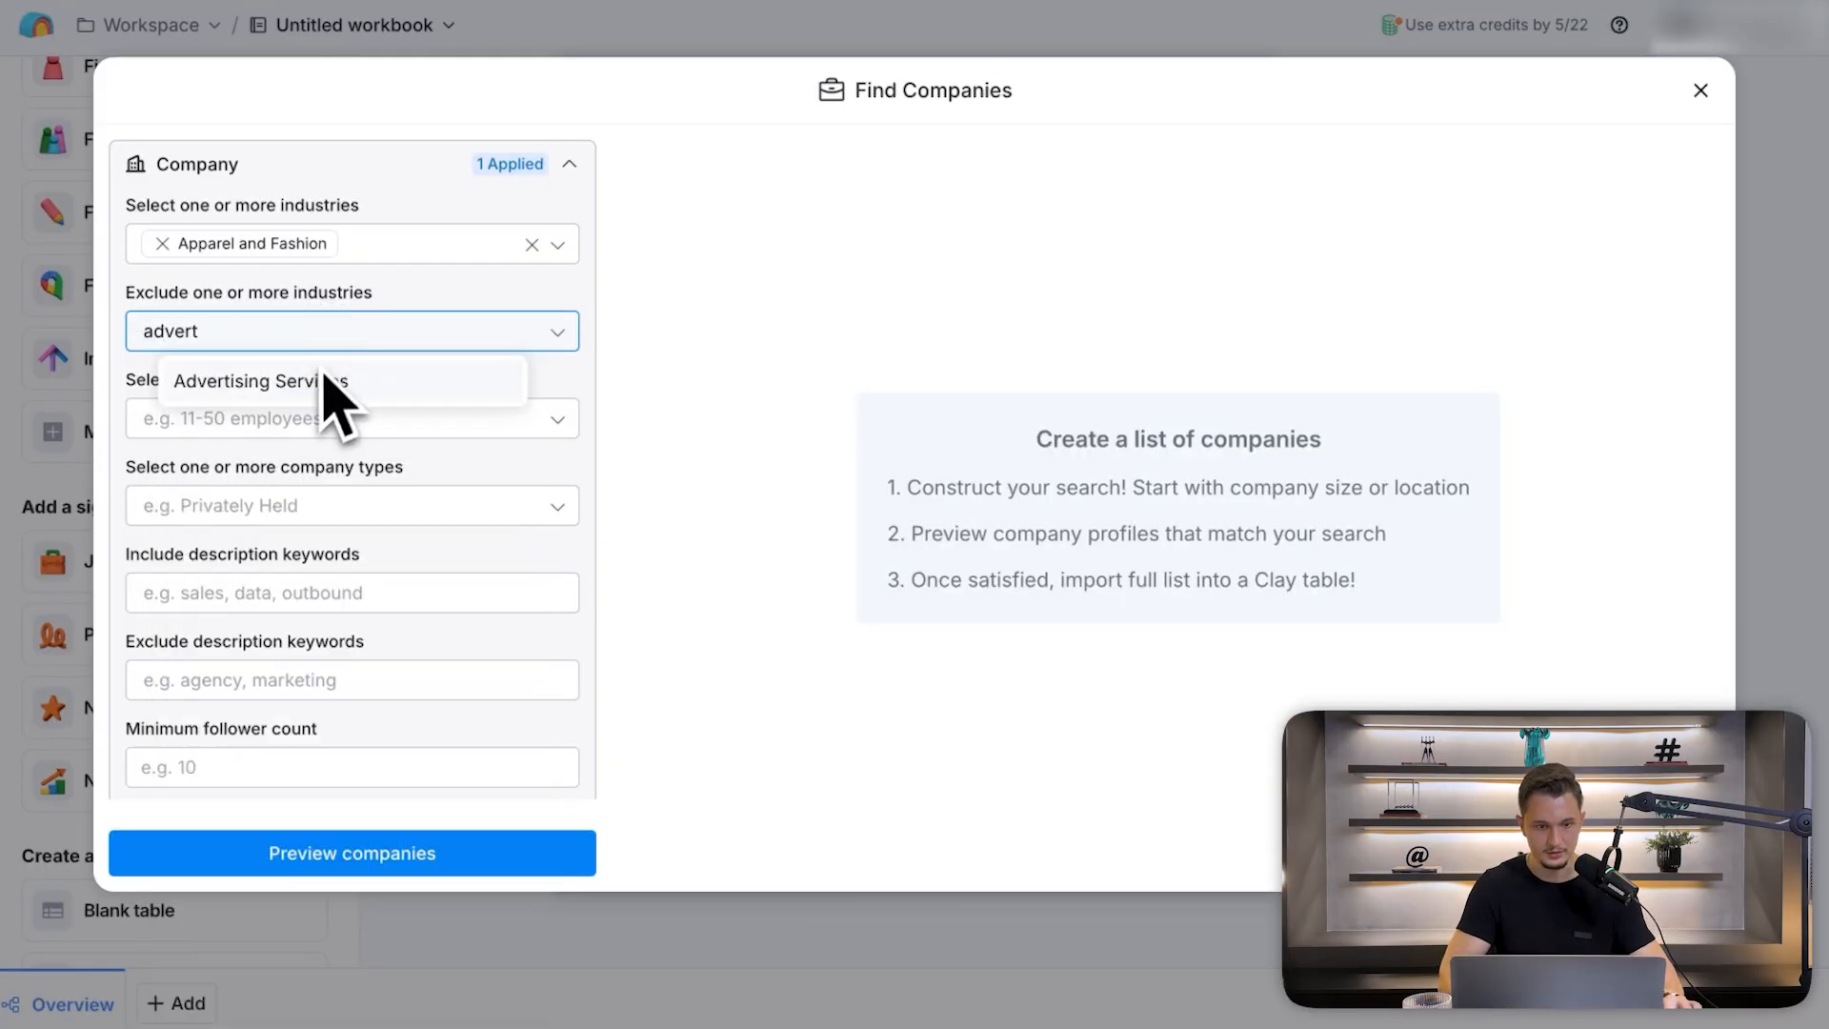
left_click(326, 383)
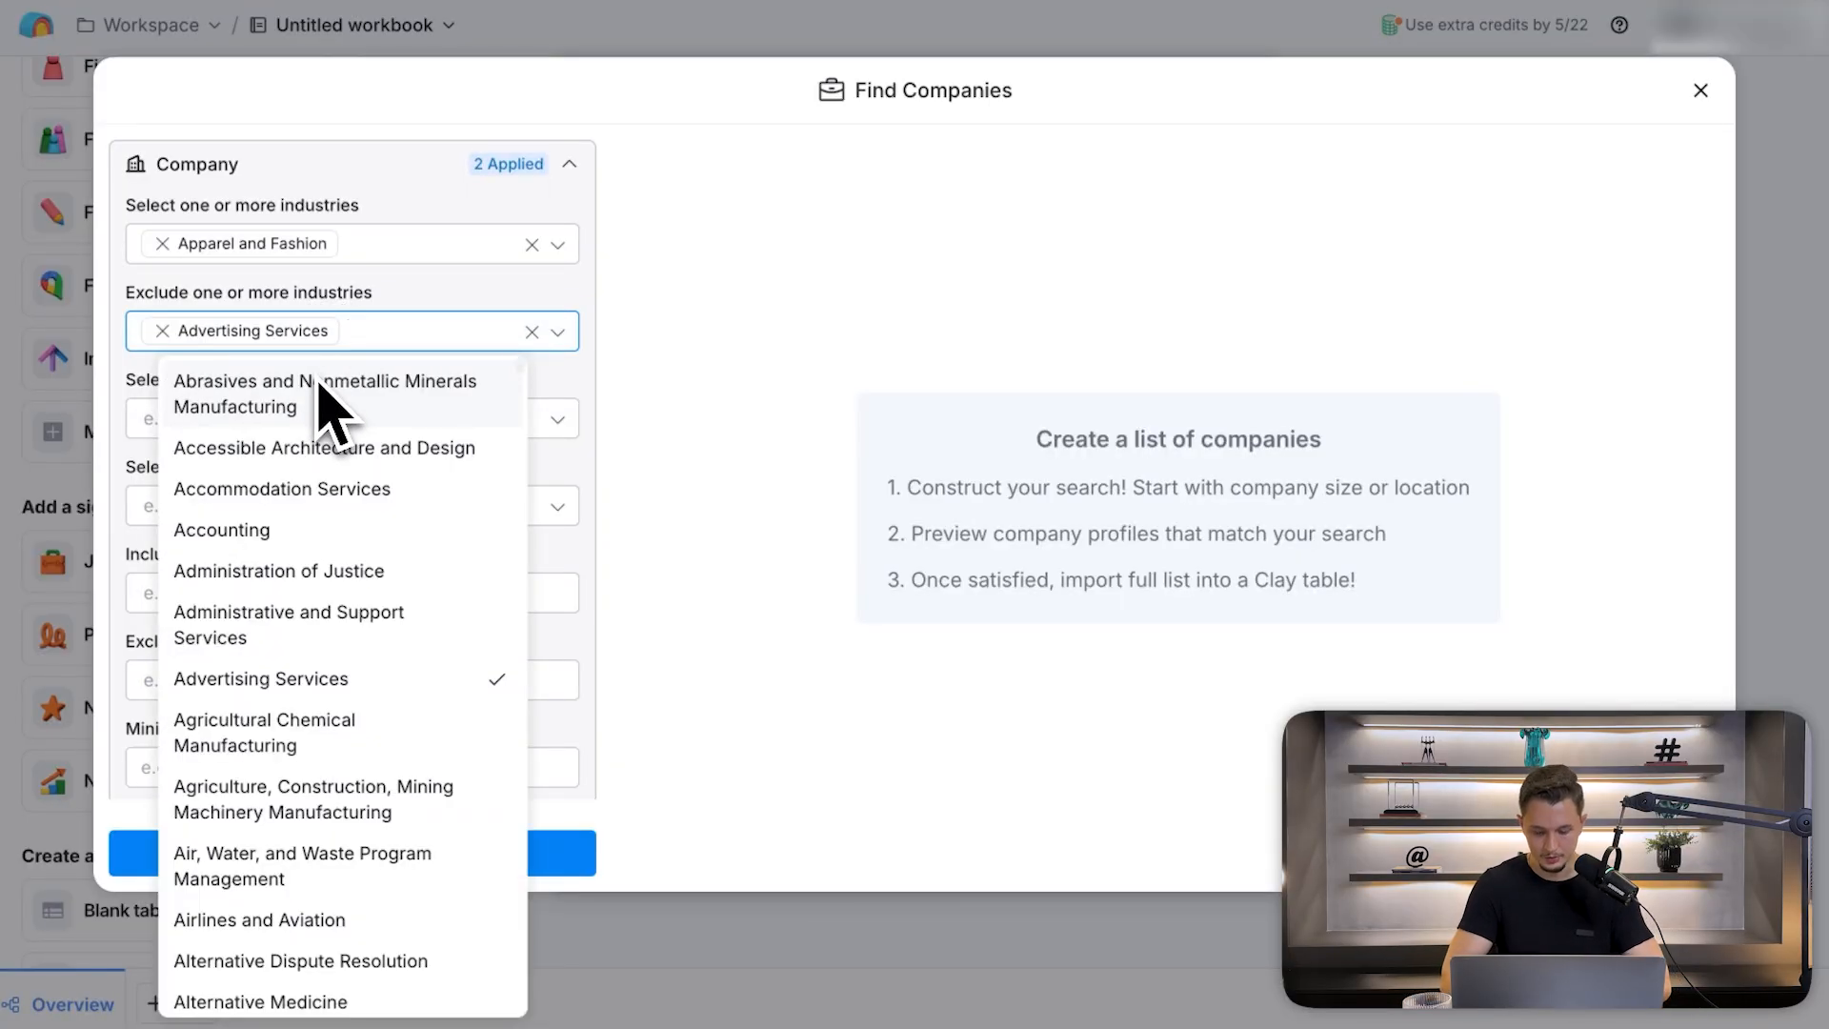
type("market")
left_click(286, 504)
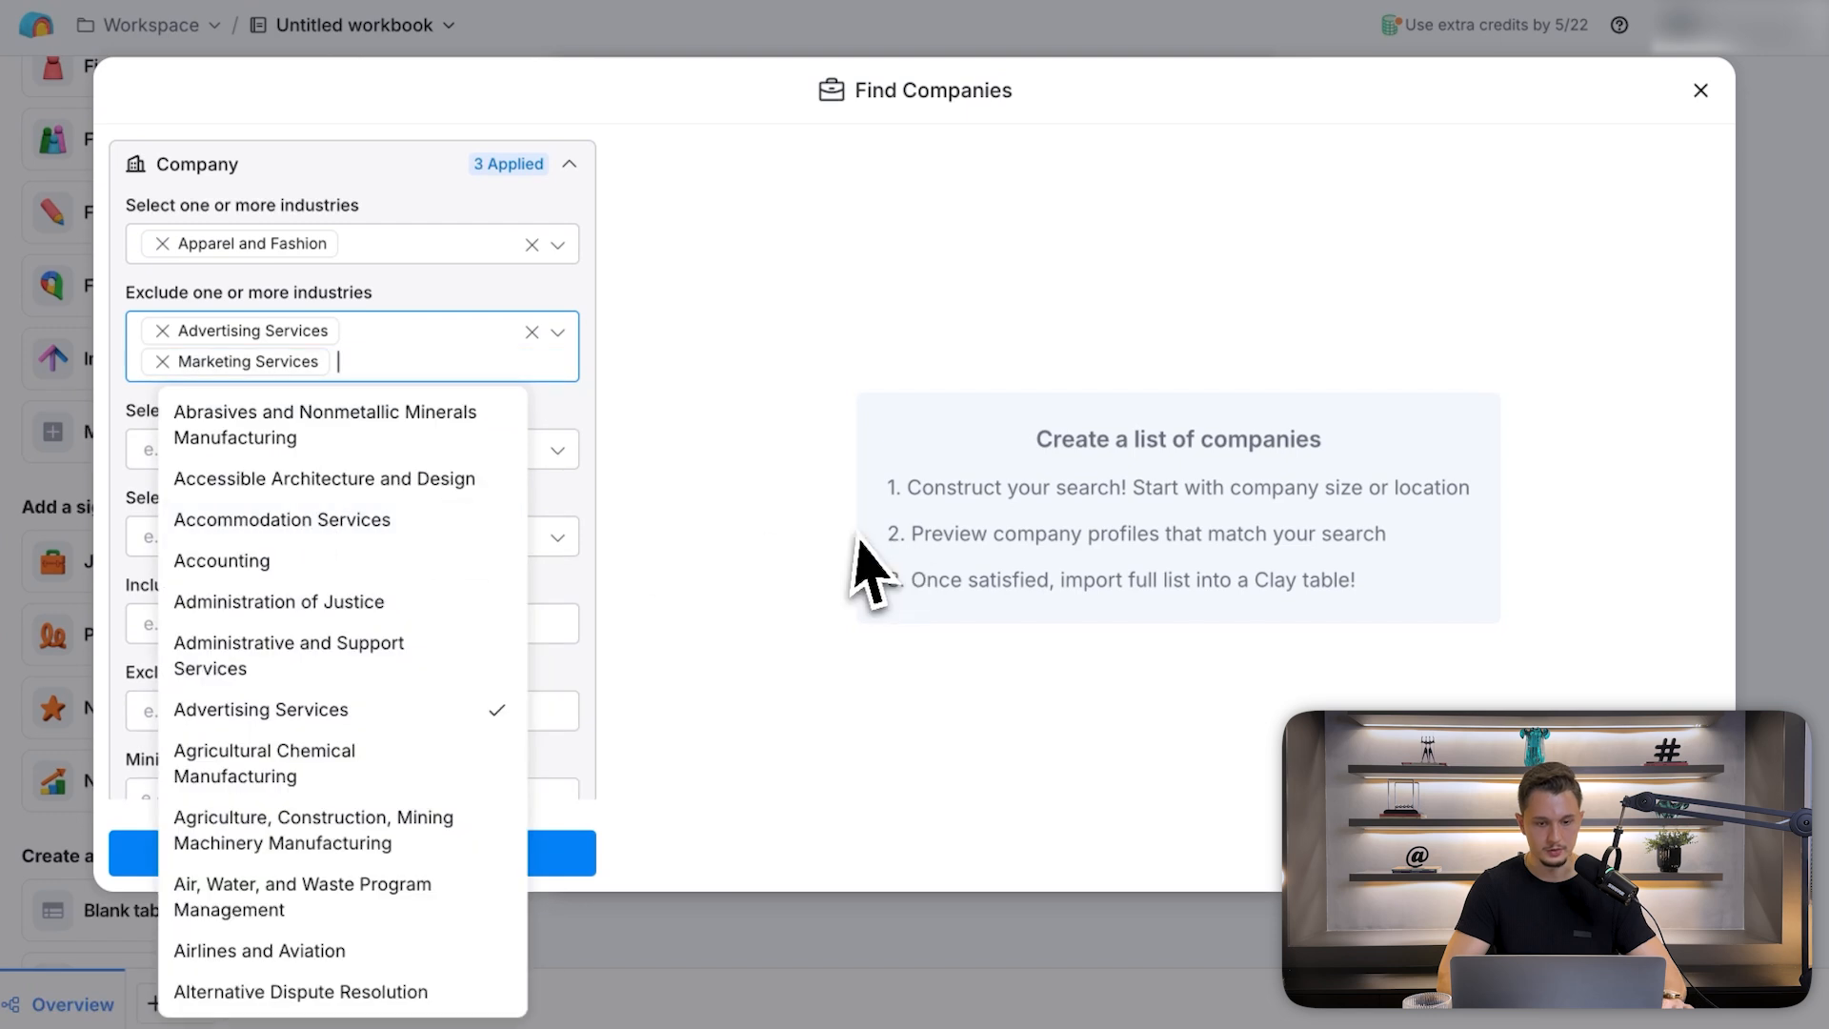
left_click(862, 567)
- Restrict company sizes to 2-10, 11-50 and 51-200 employees
scroll(549, 491, "down", 1)
scroll(381, 314, "up", 1)
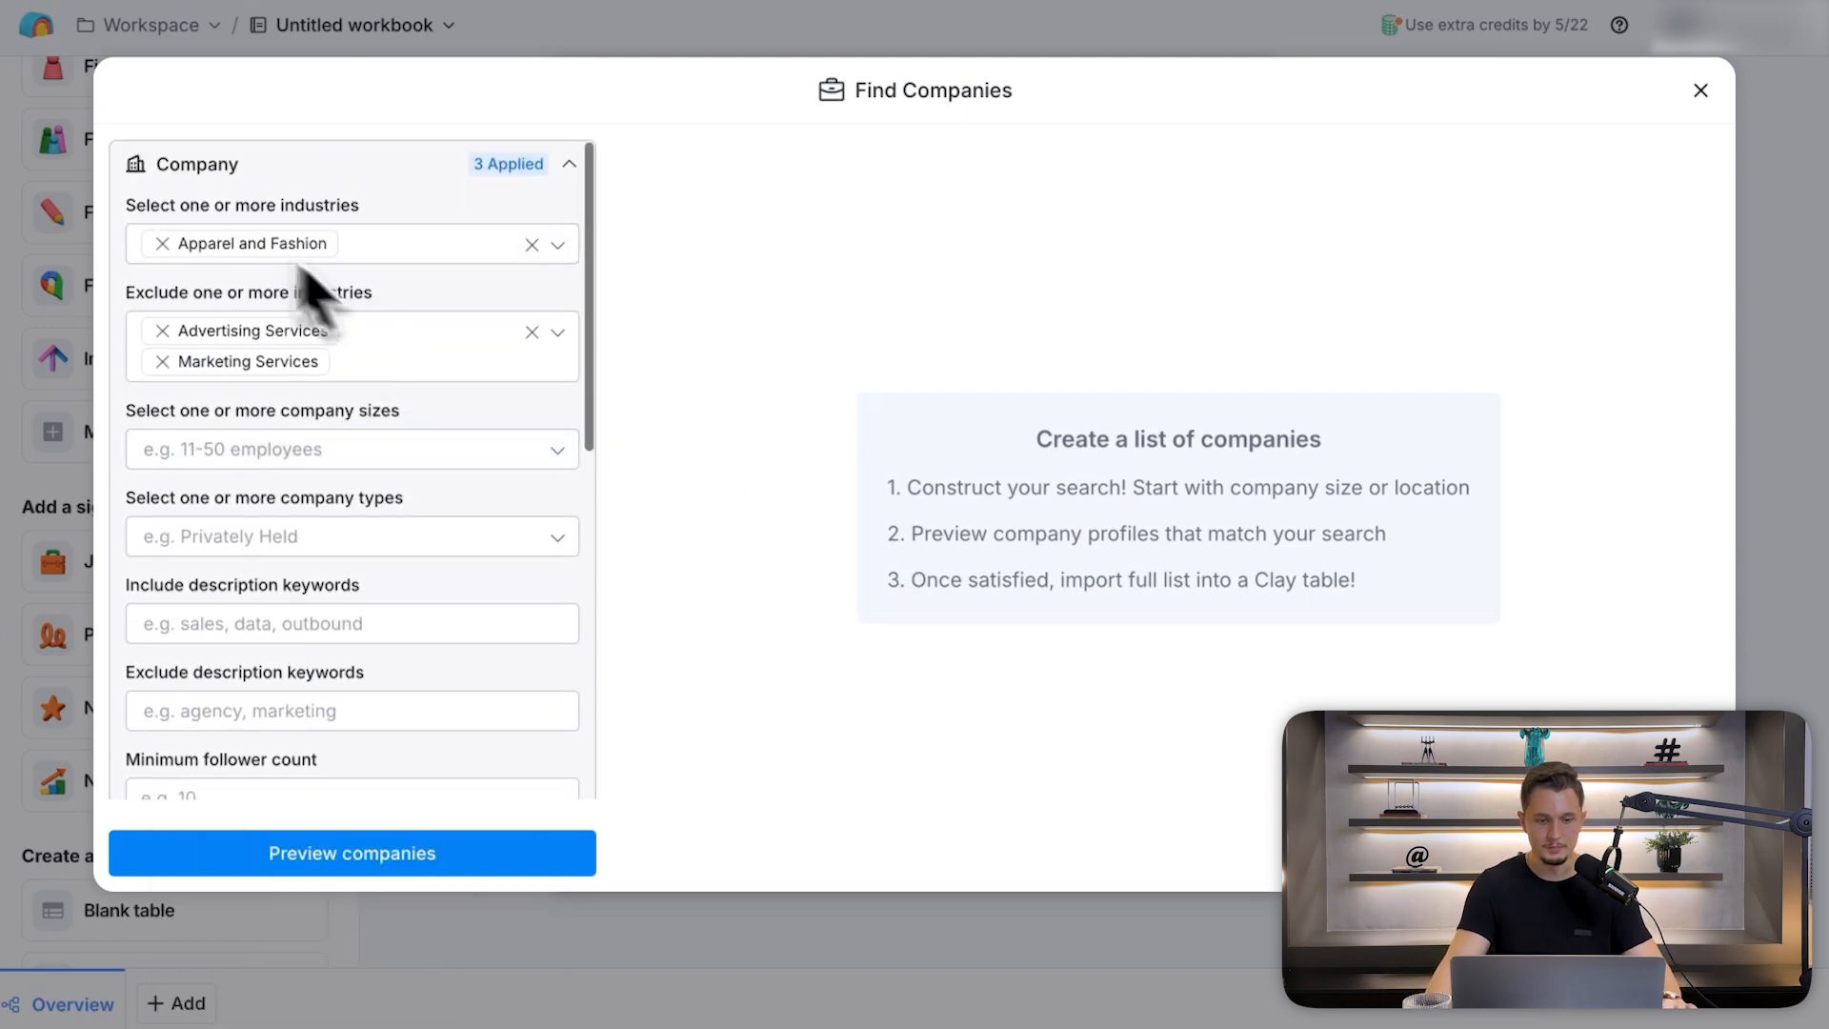
scroll(369, 290, "down", 1)
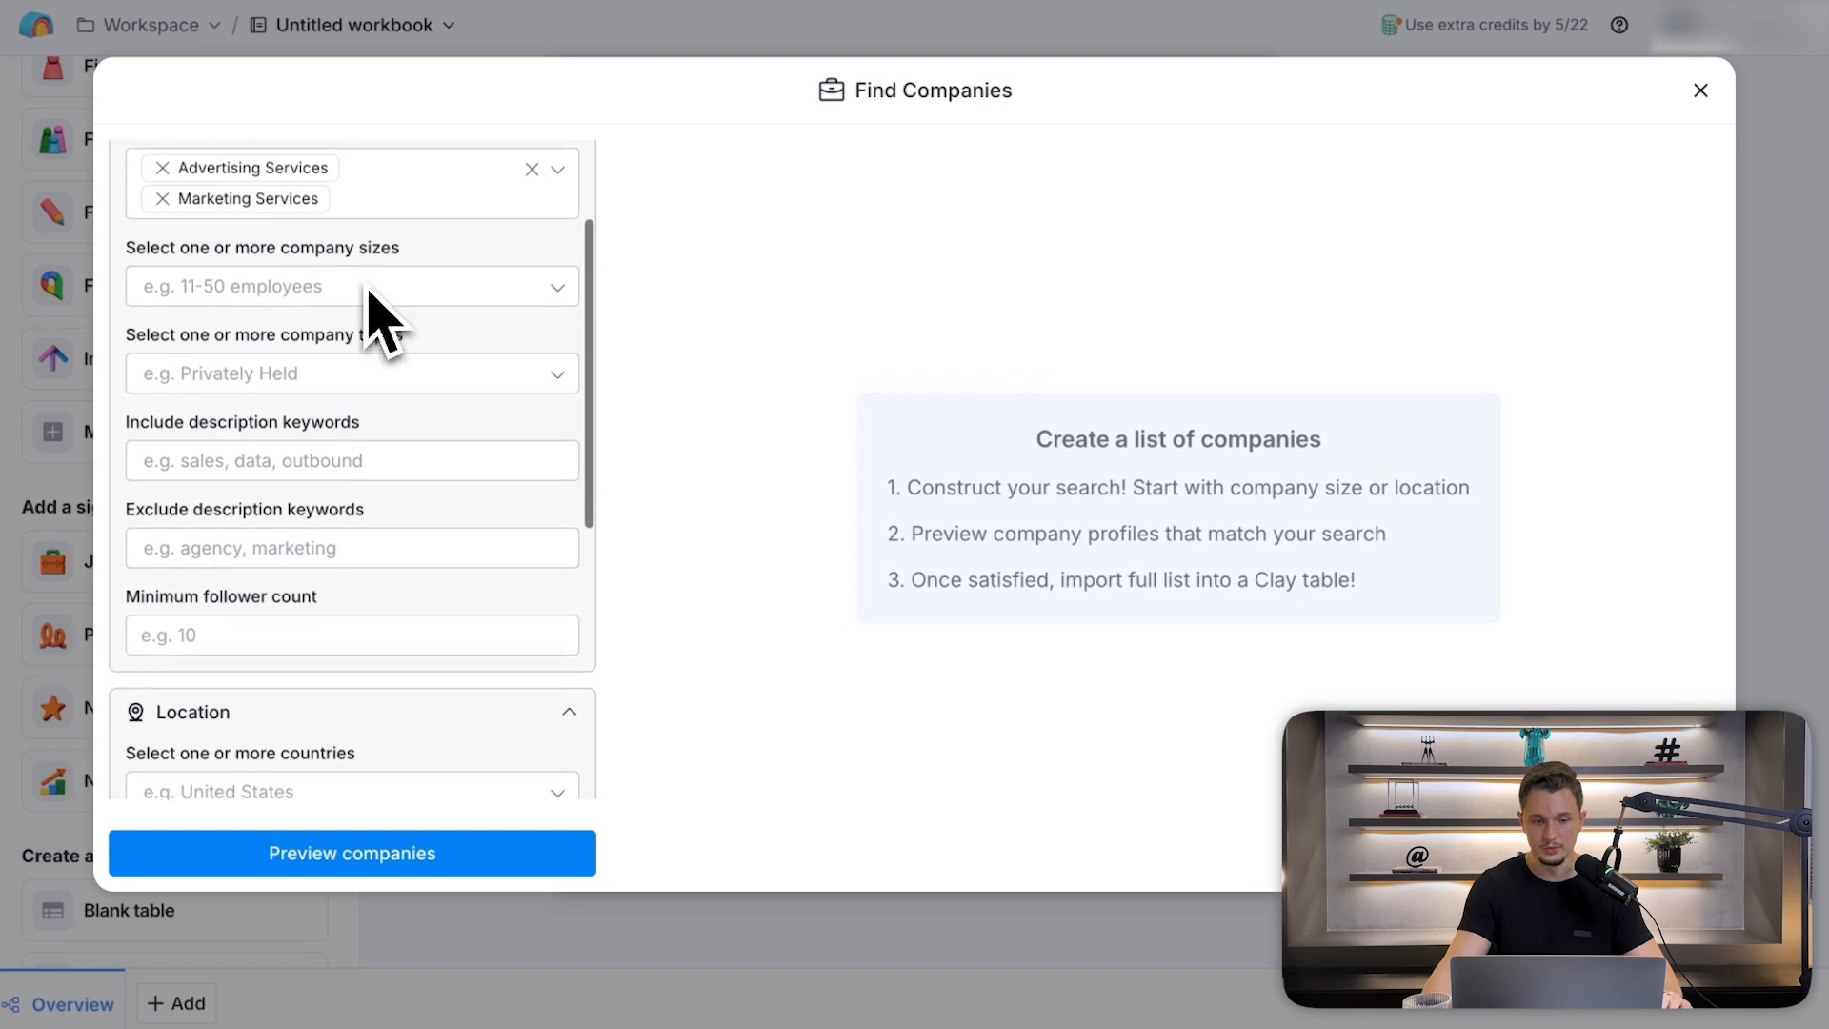
left_click(361, 278)
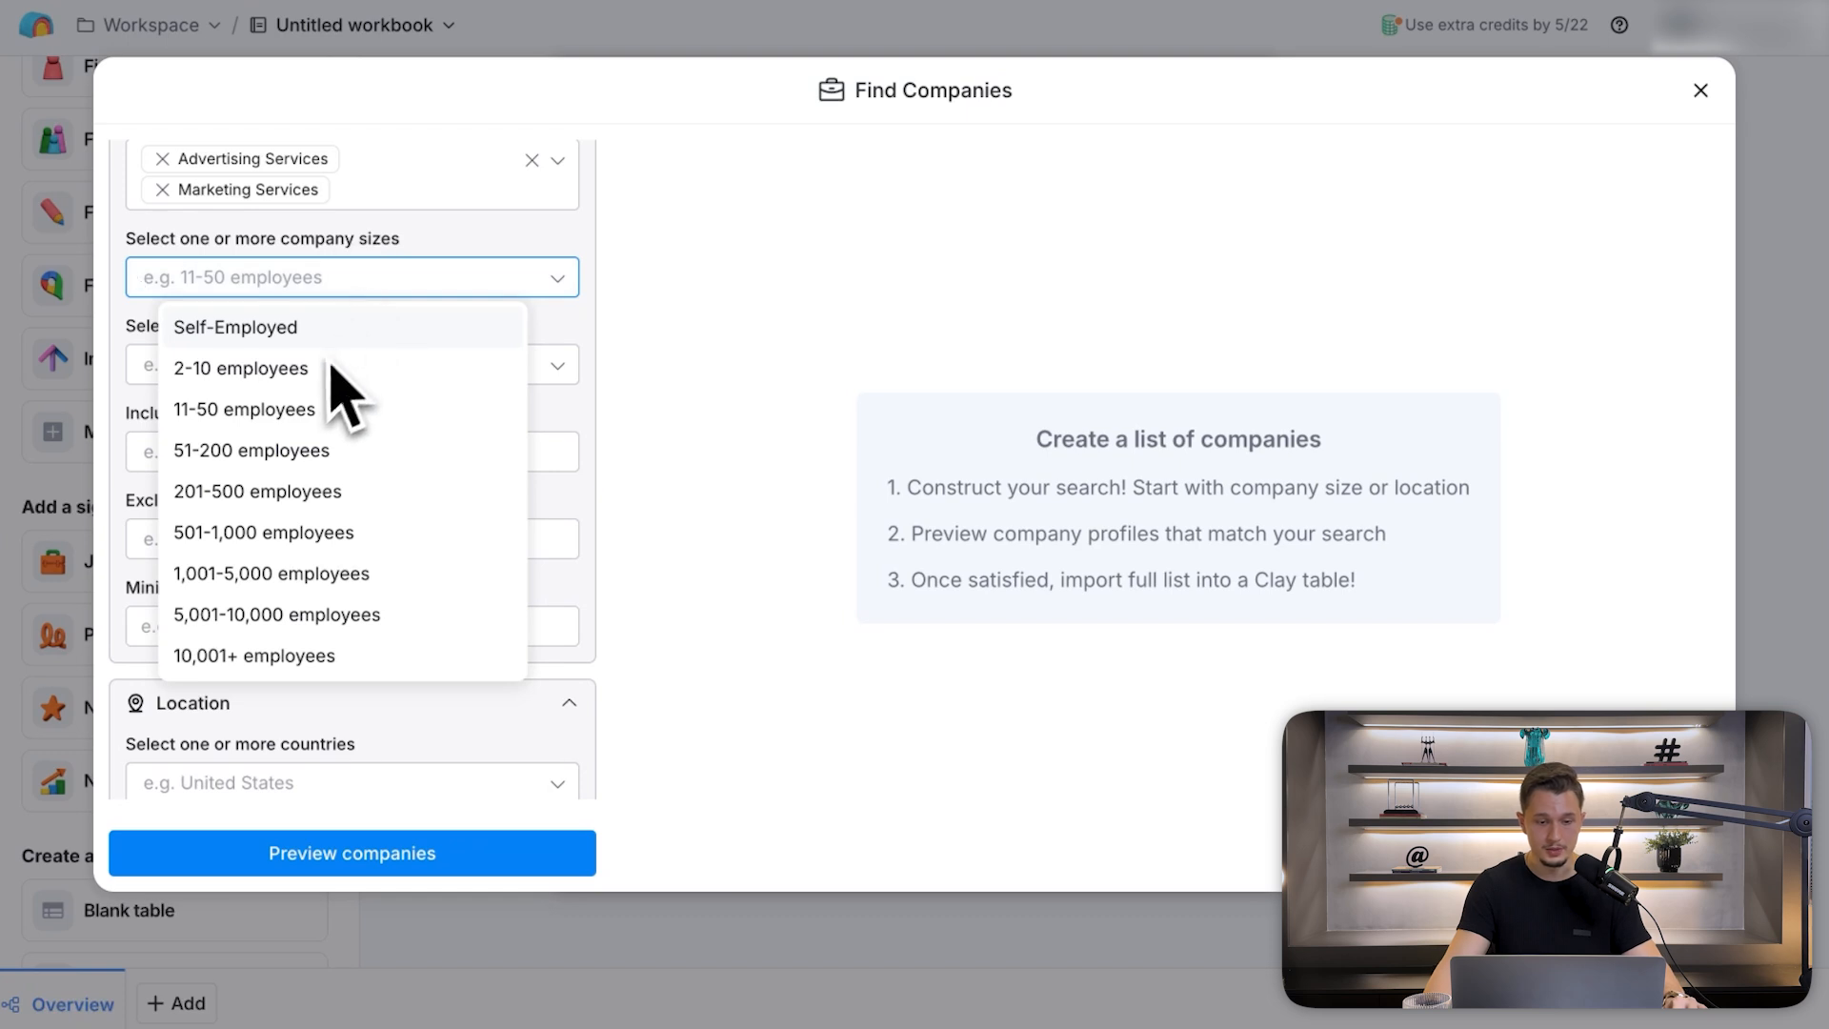
left_click(285, 409)
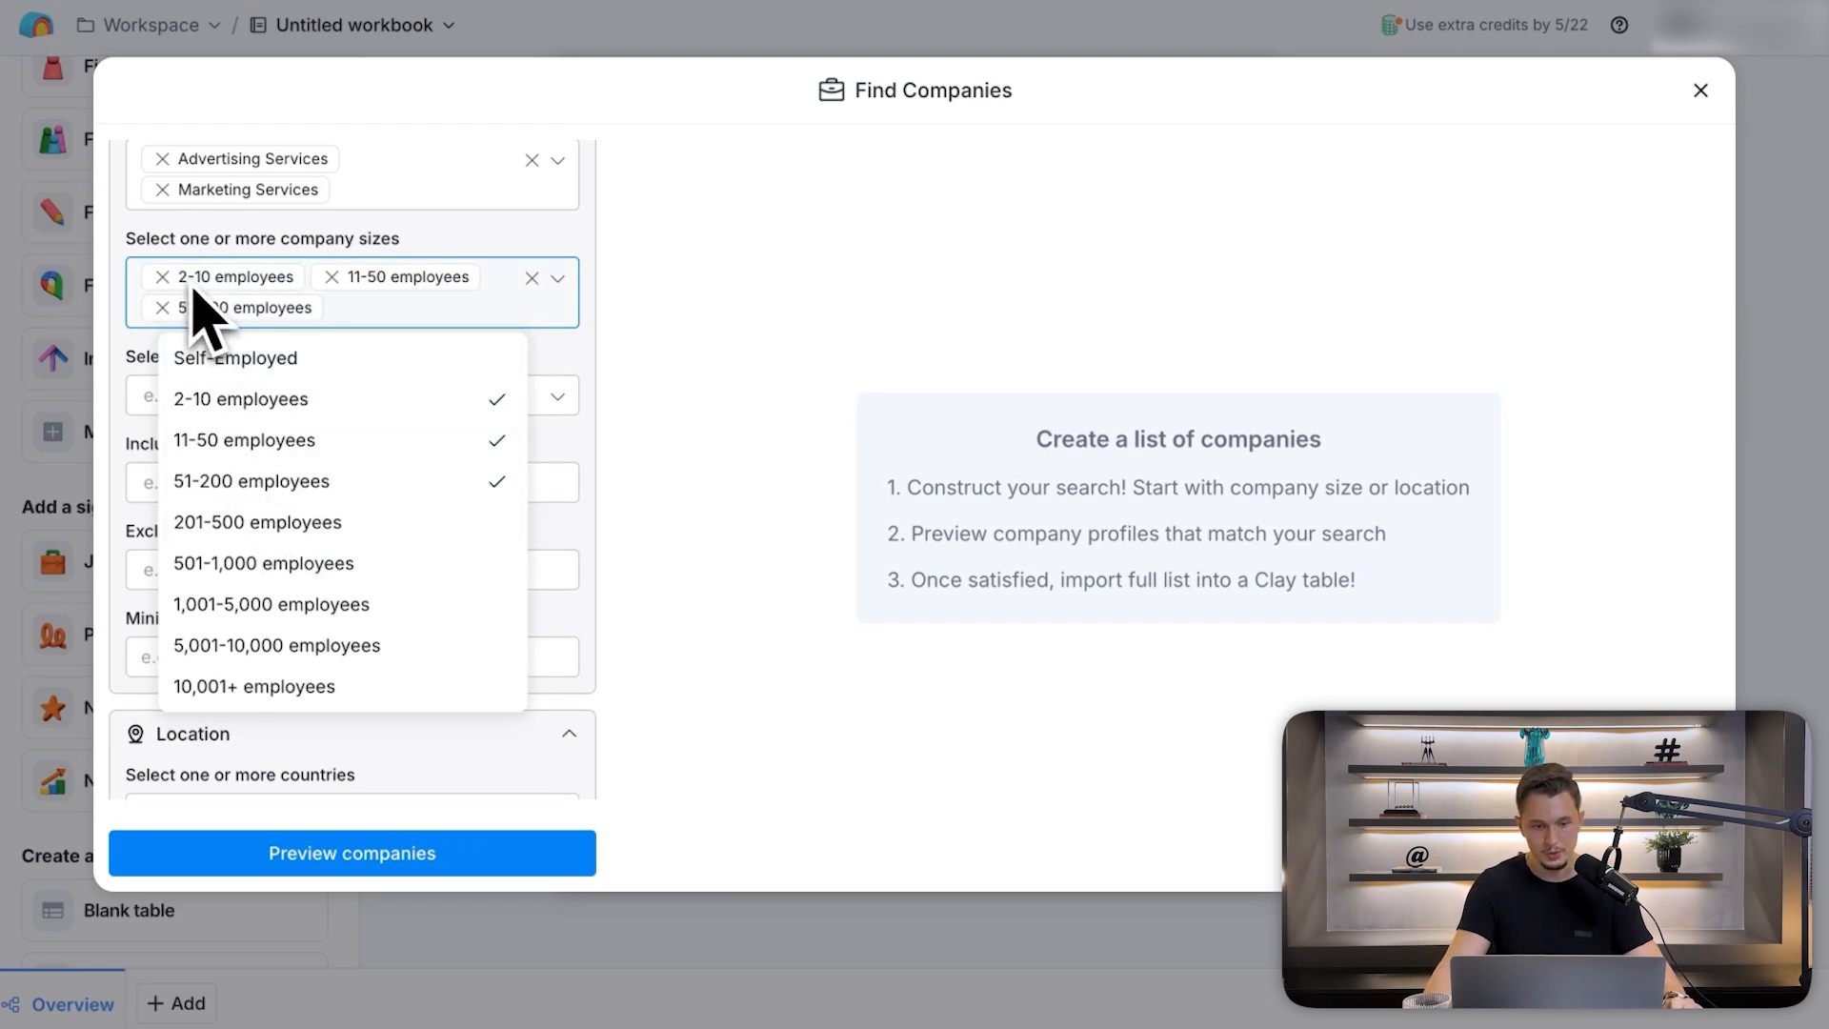
left_click(705, 416)
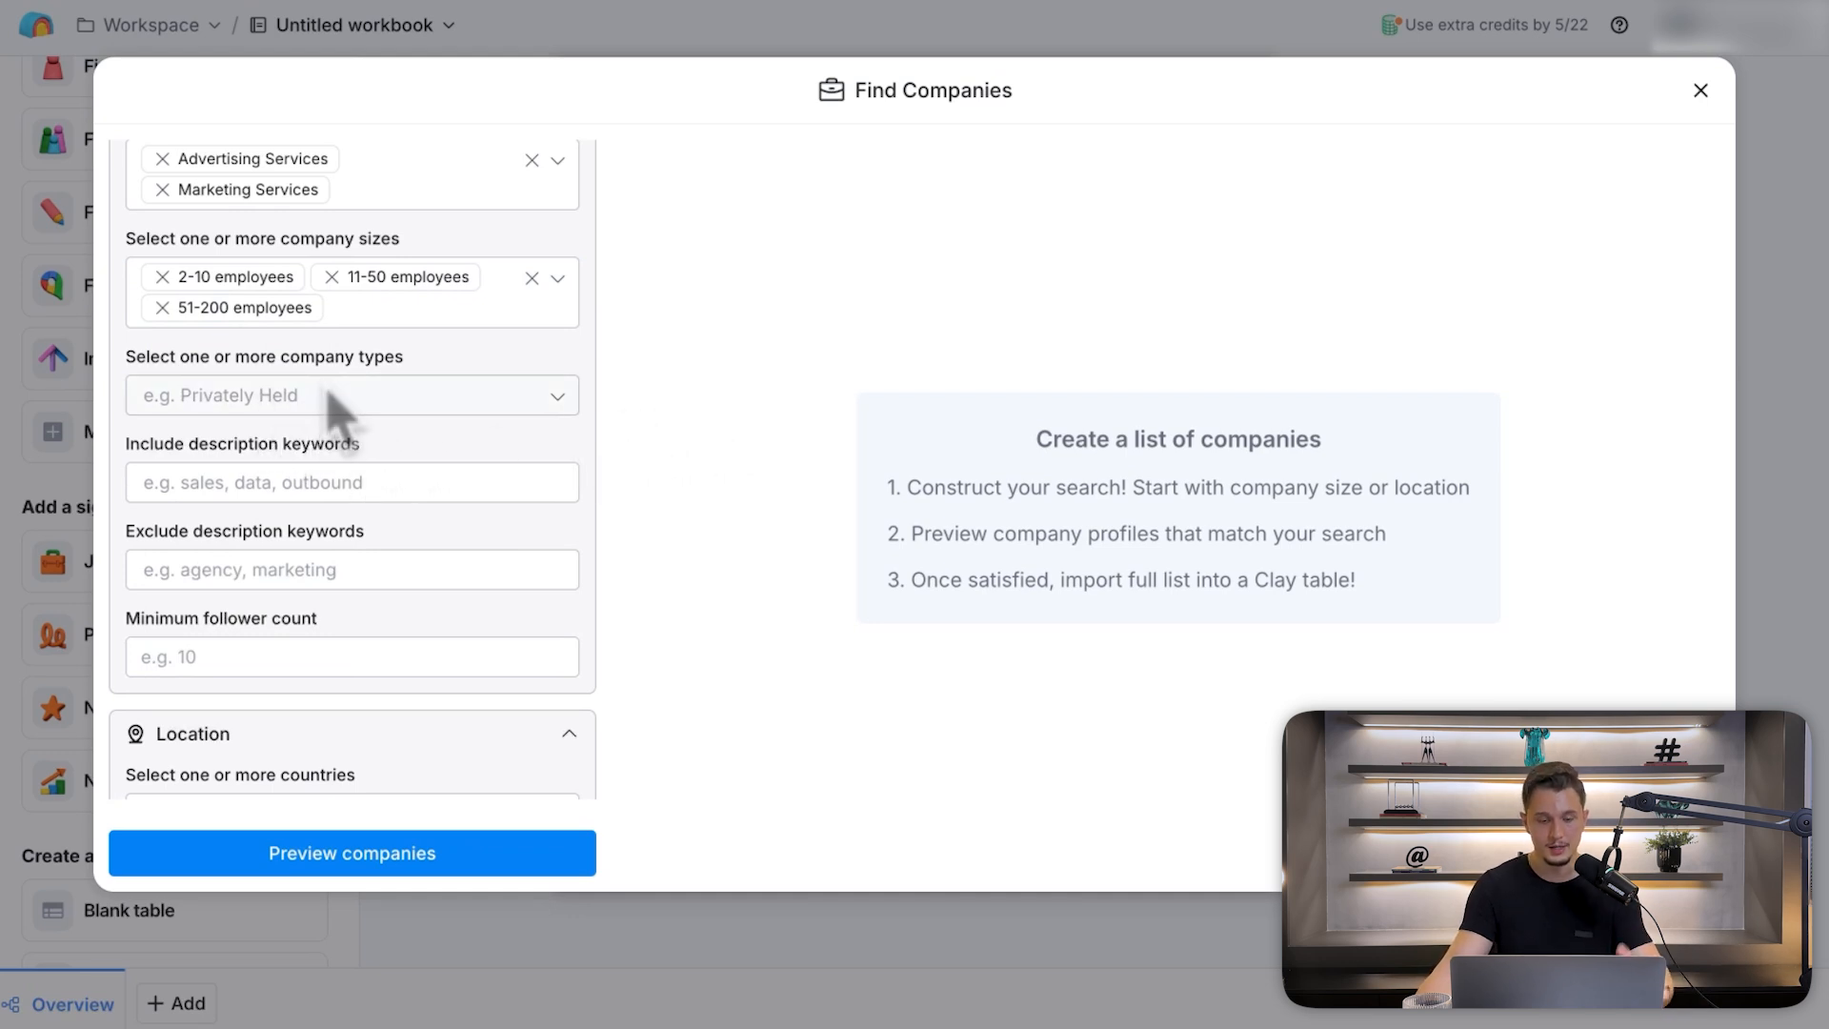
- Set the minimum follower count for companies to 200
scroll(305, 409, "down", 1)
left_click(259, 610)
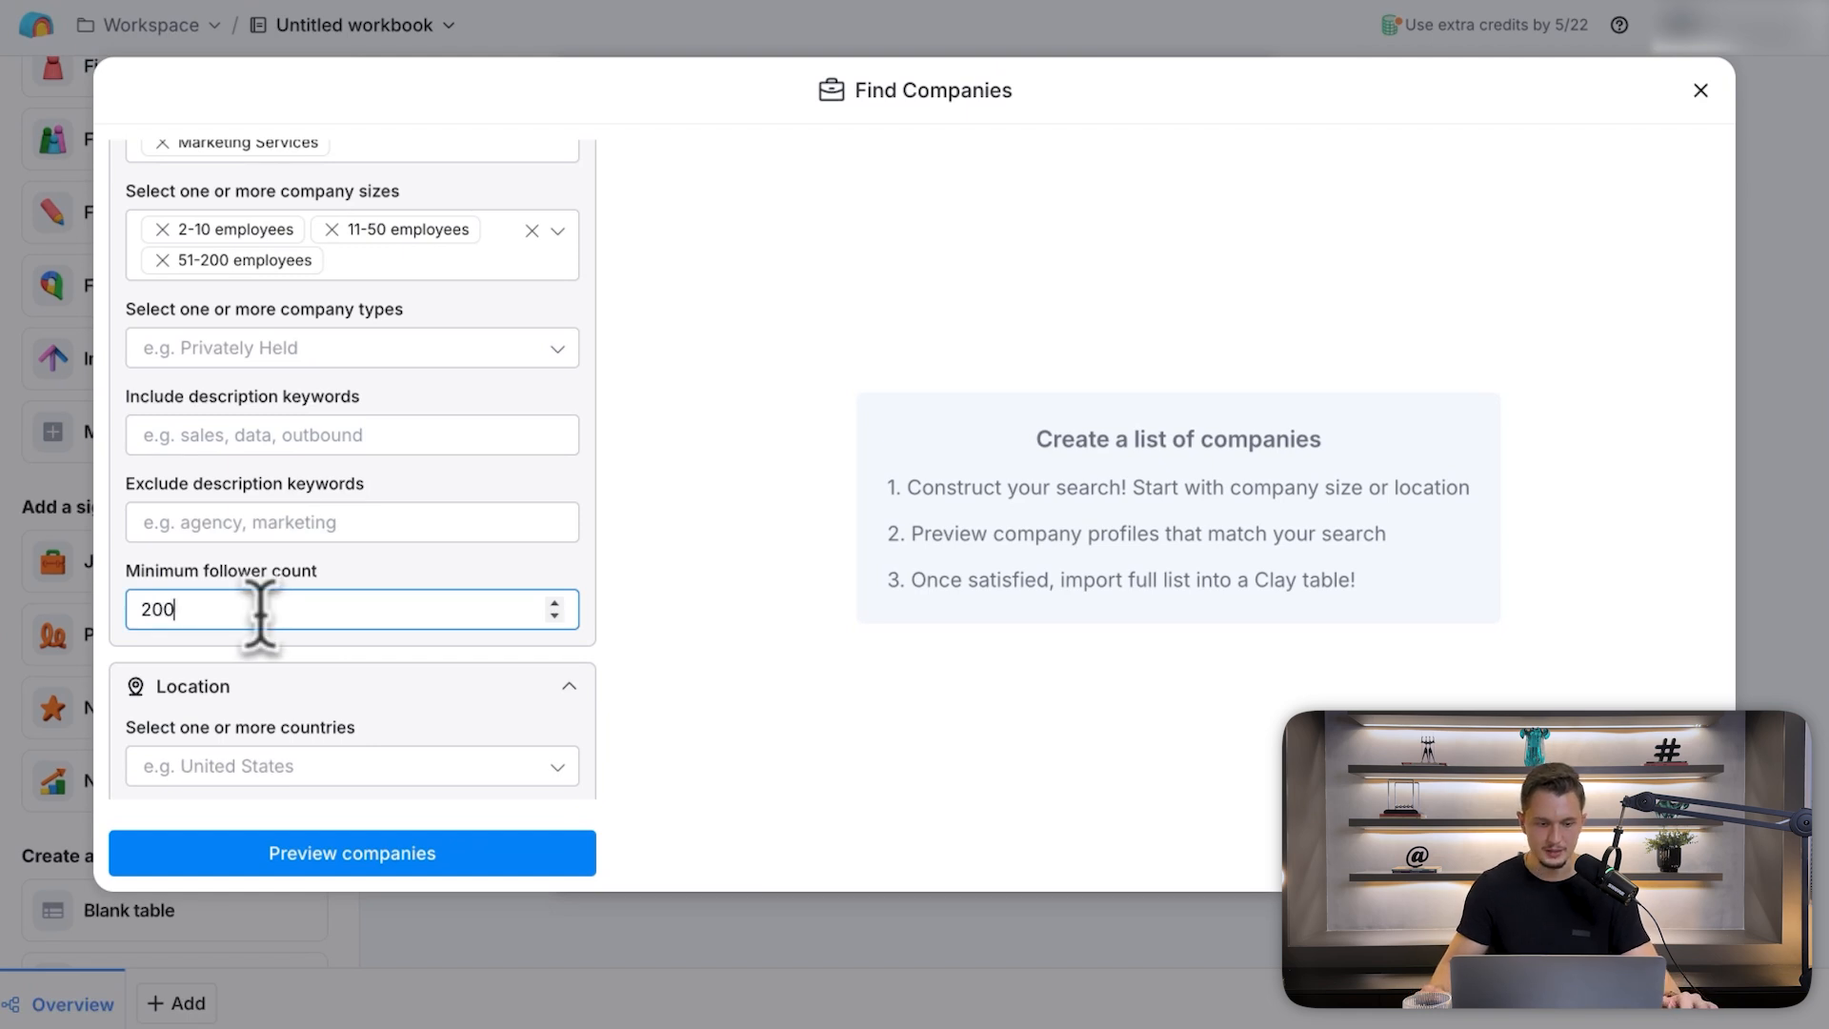
left_click(707, 607)
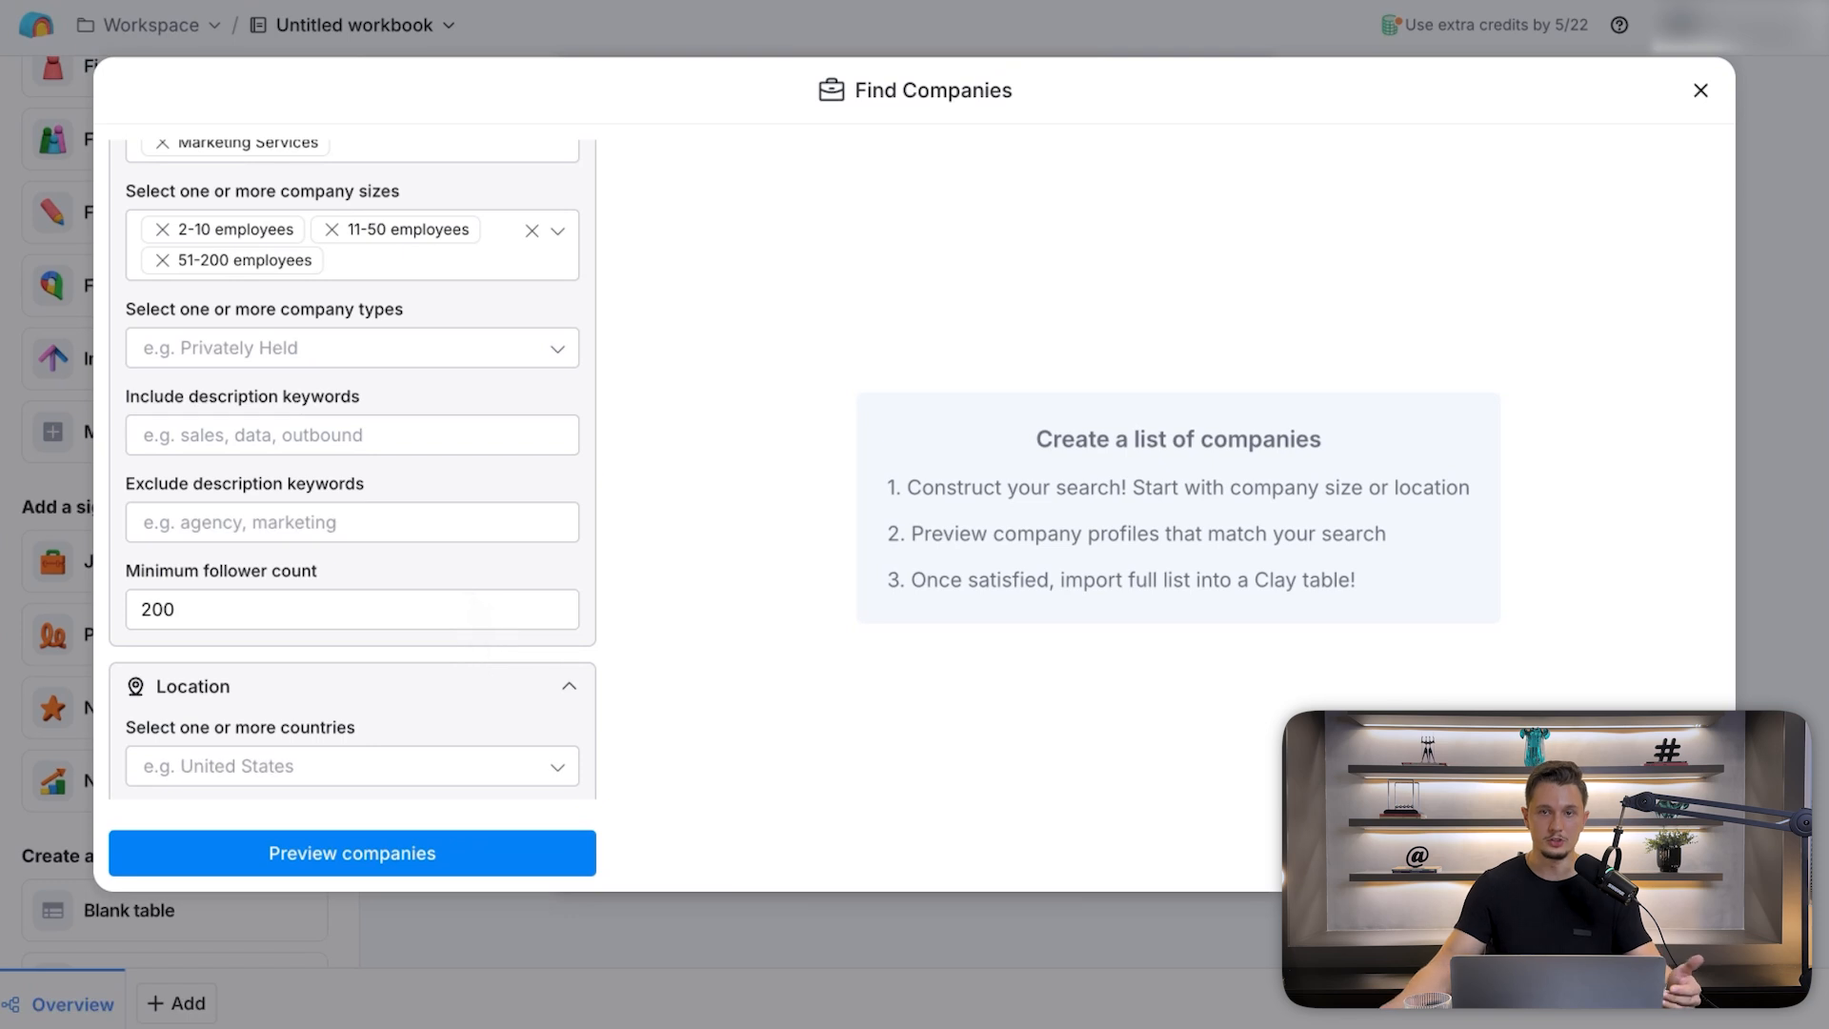
- Limit the company location to the United States
scroll(324, 552, "down", 3)
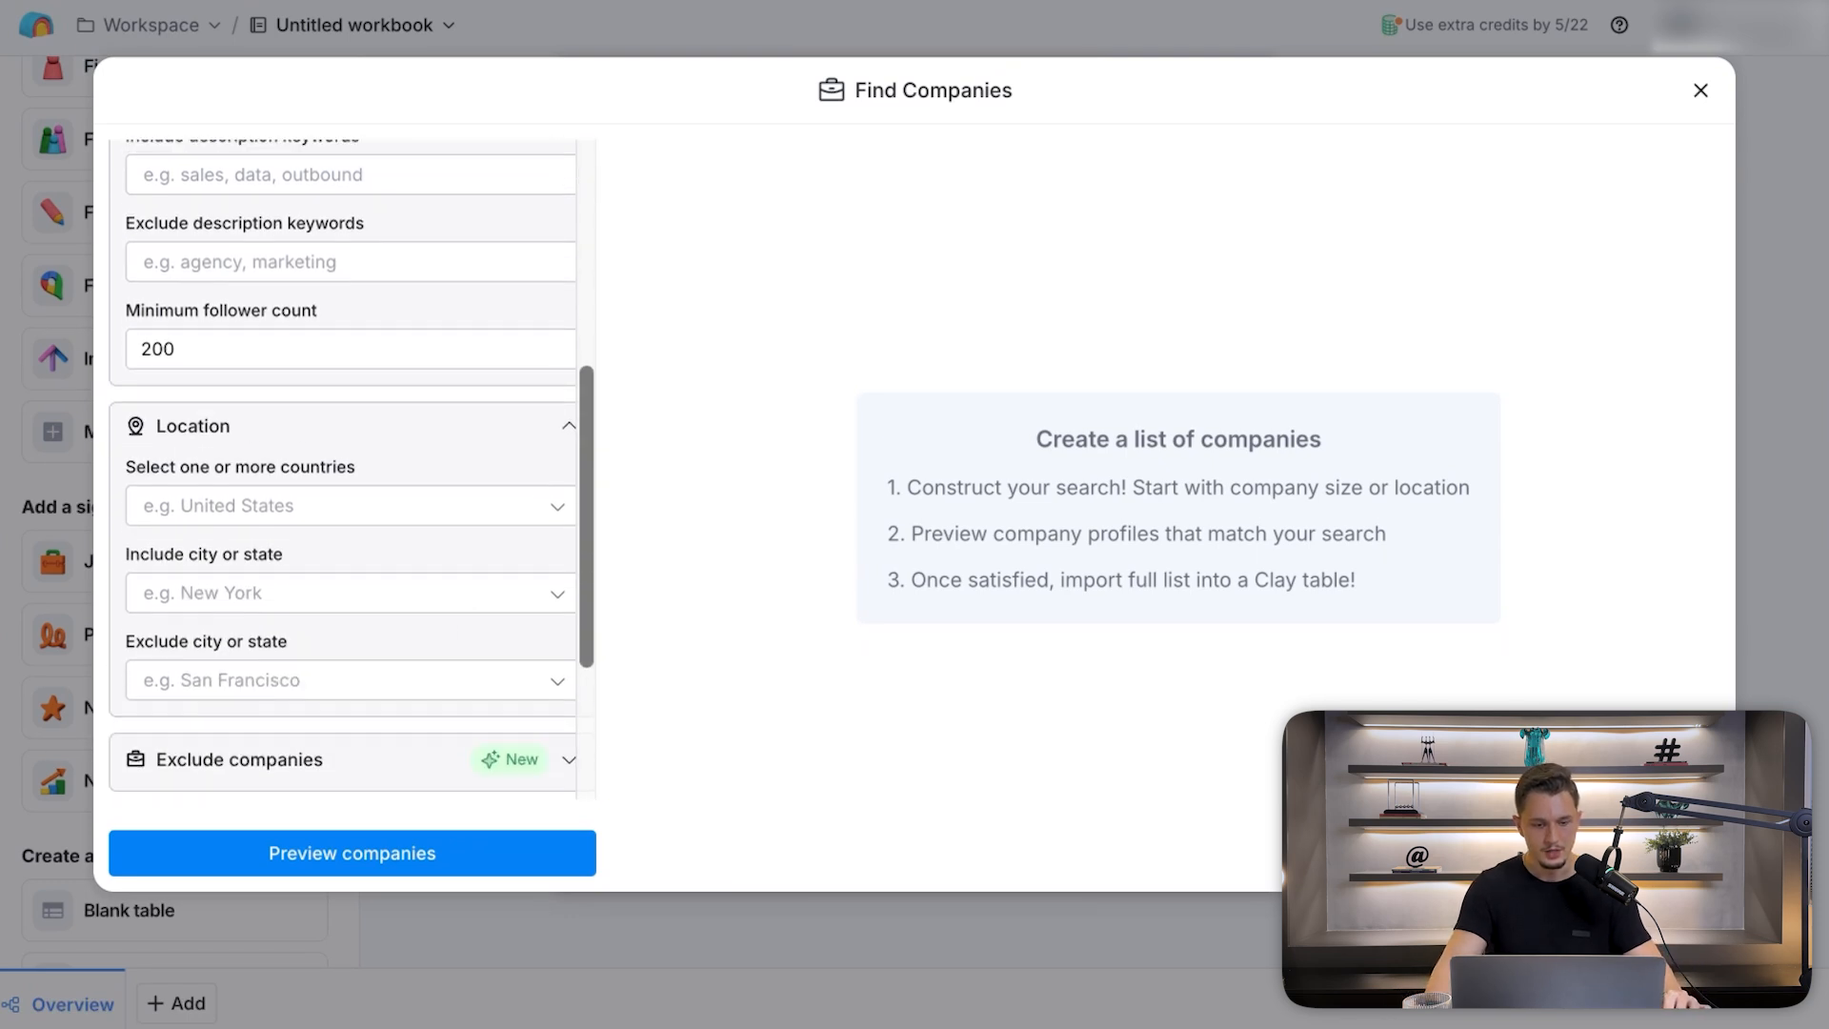
left_click(293, 483)
type("united")
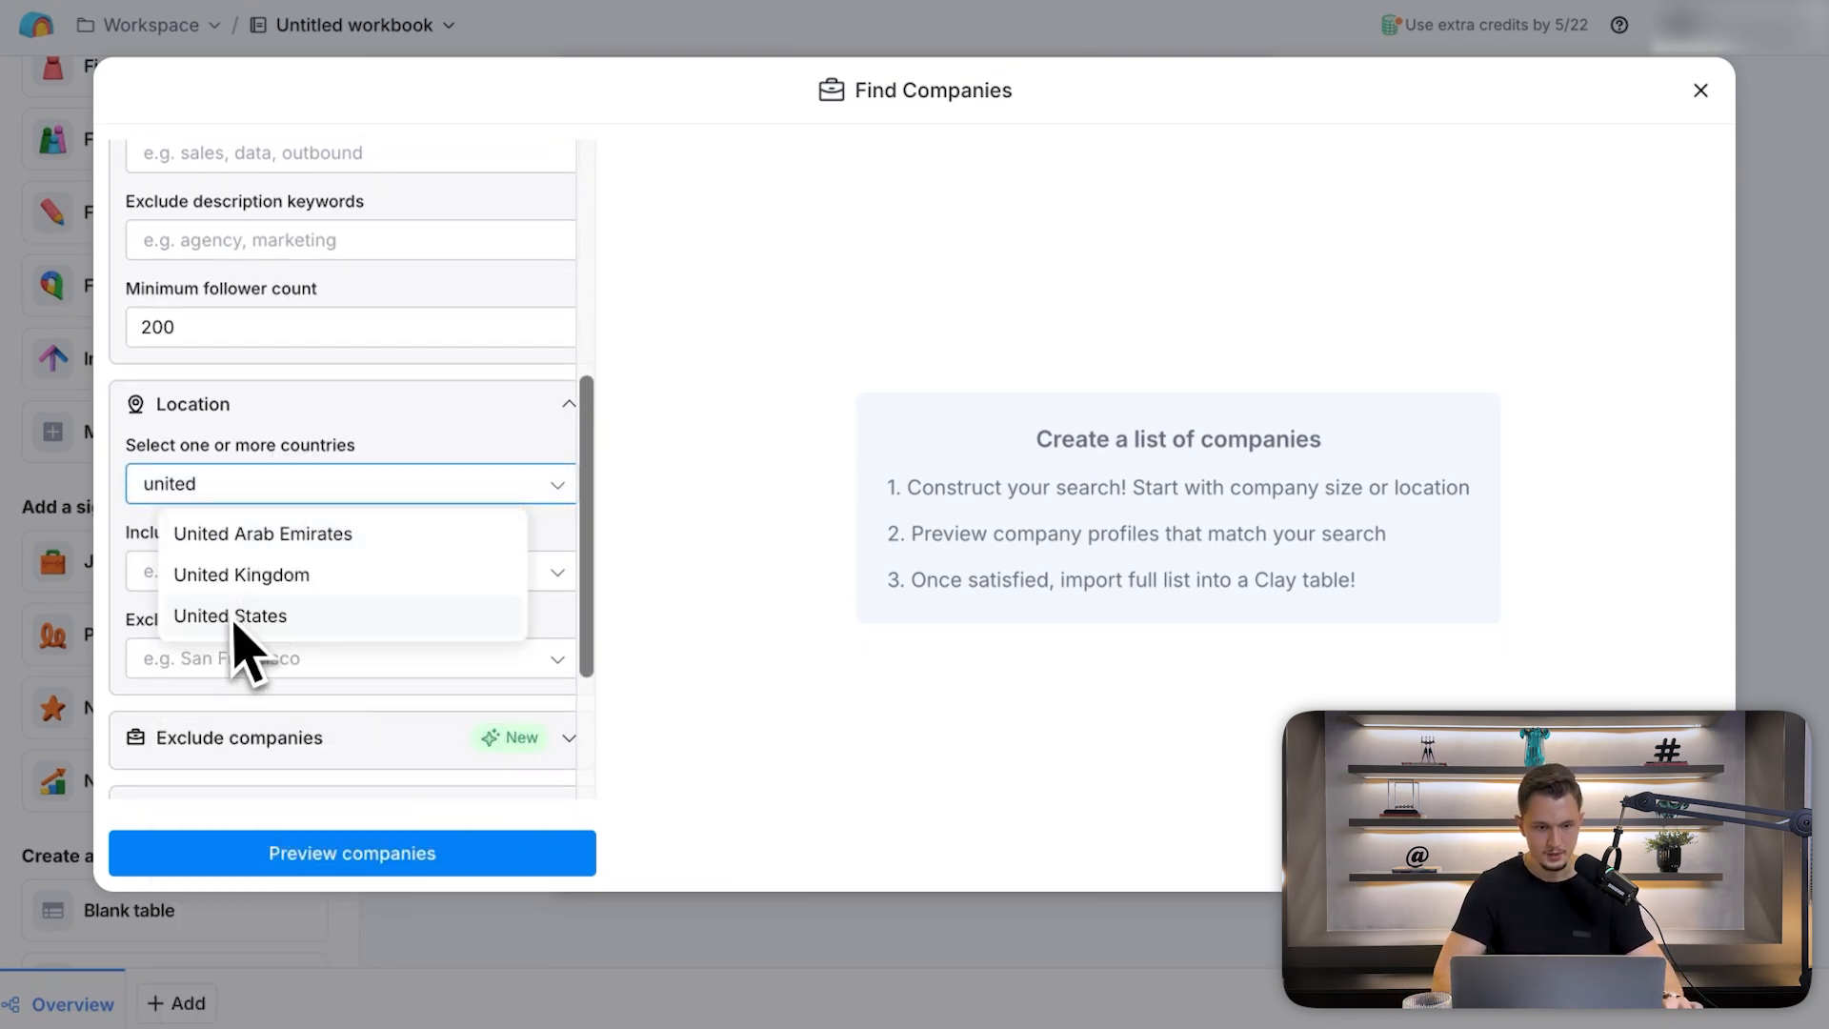
left_click(230, 615)
key("Escape")
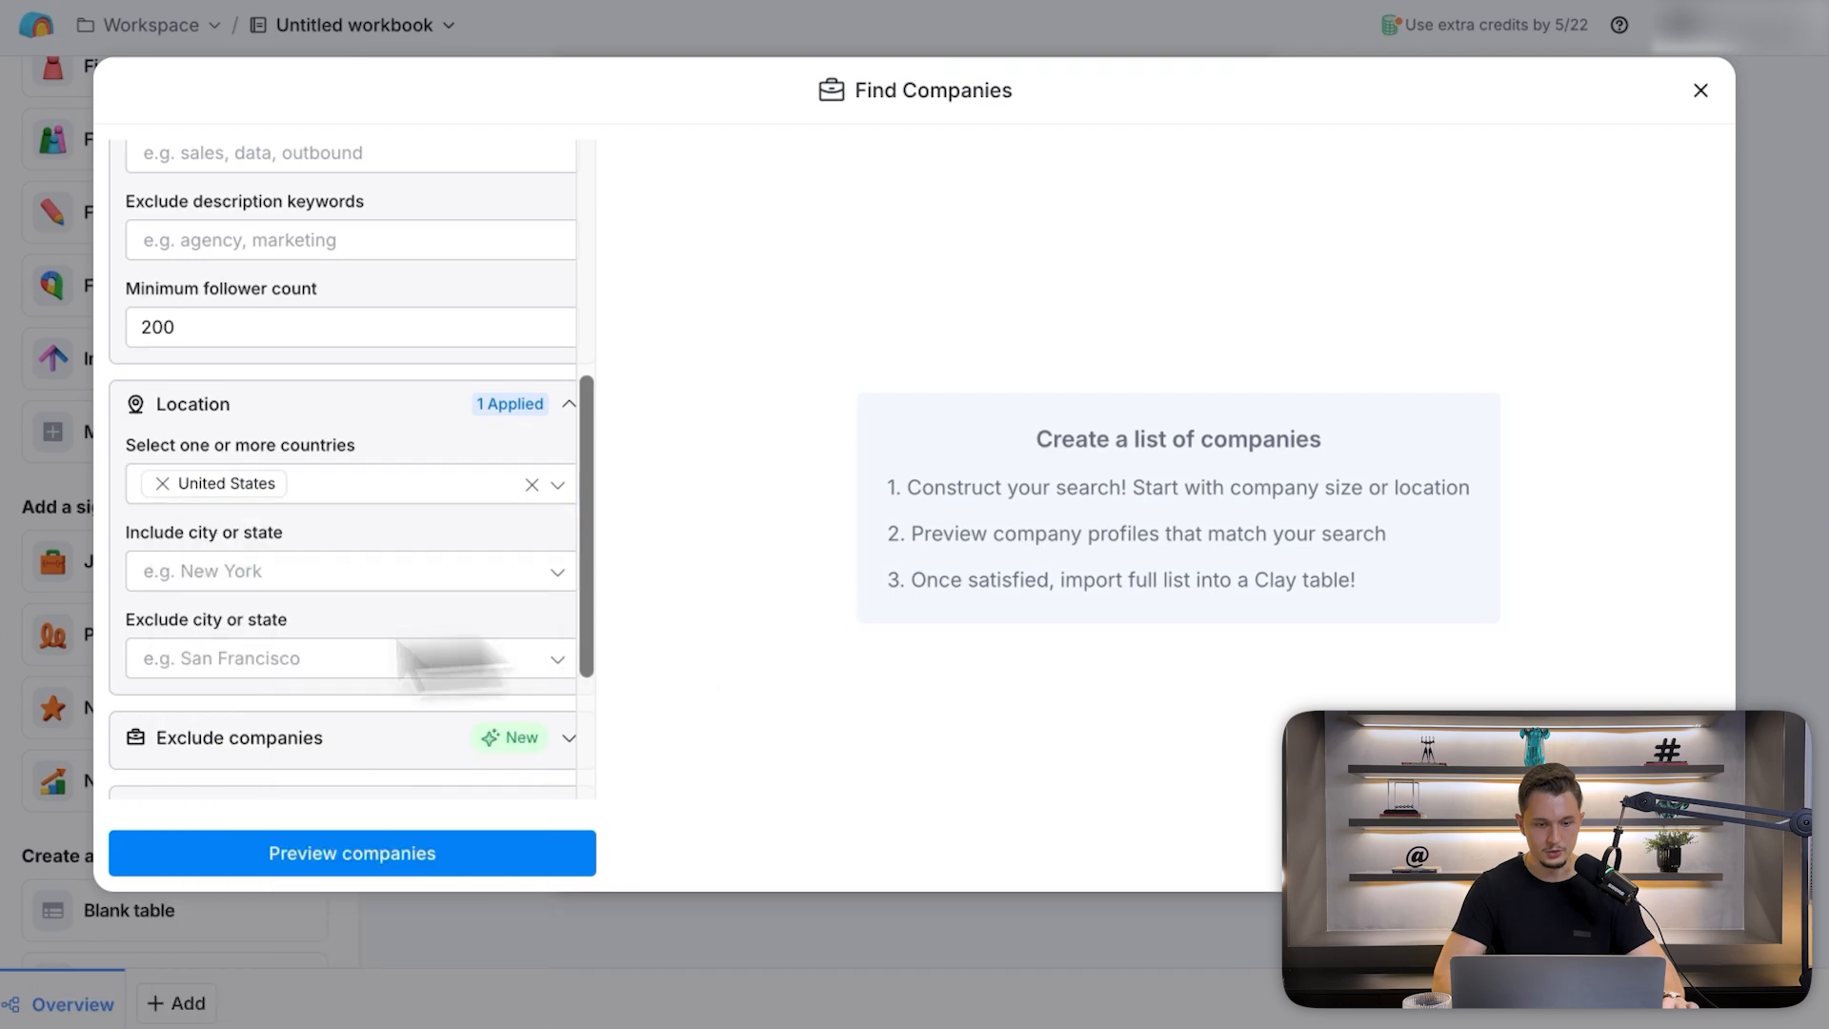
- Expand the Exclude companies settings of the company search
left_click(313, 659)
scroll(313, 665, "down", 1)
left_click(742, 605)
left_click(324, 682)
scroll(285, 571, "down", 1)
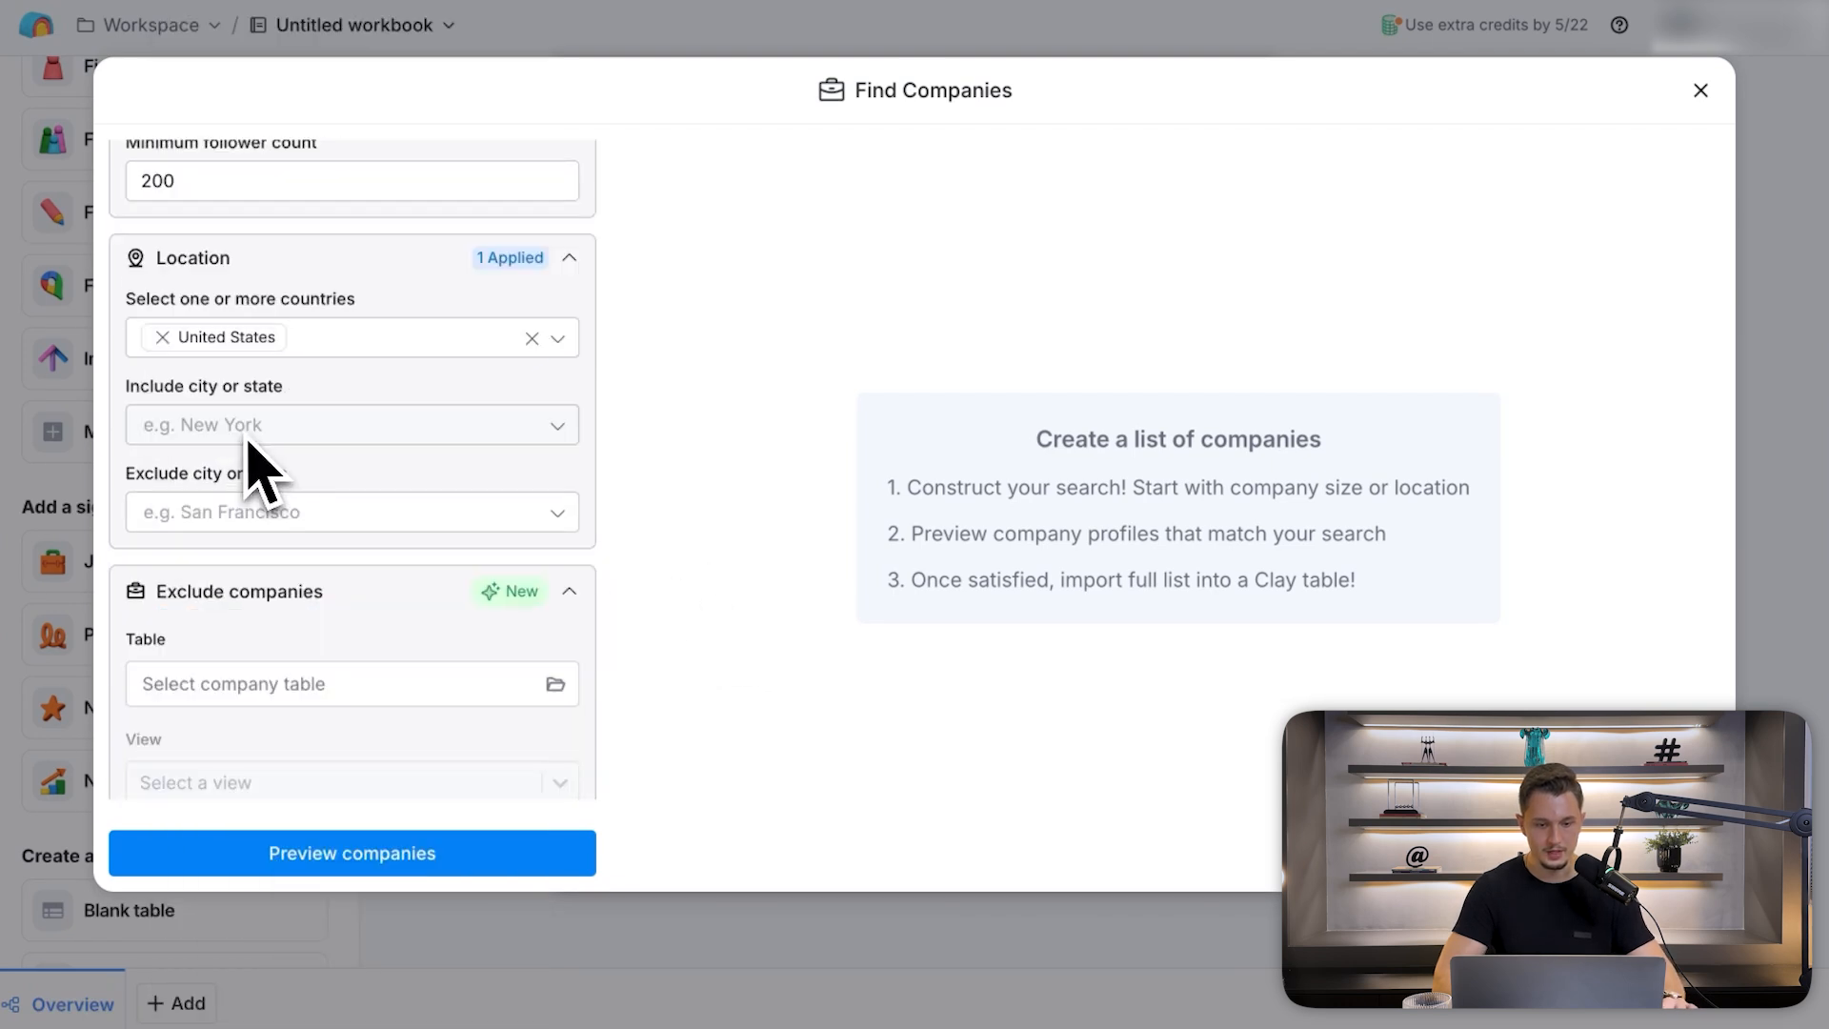
- Exclude the states Alaska and Hawaii from the location filter
left_click(257, 514)
type("al")
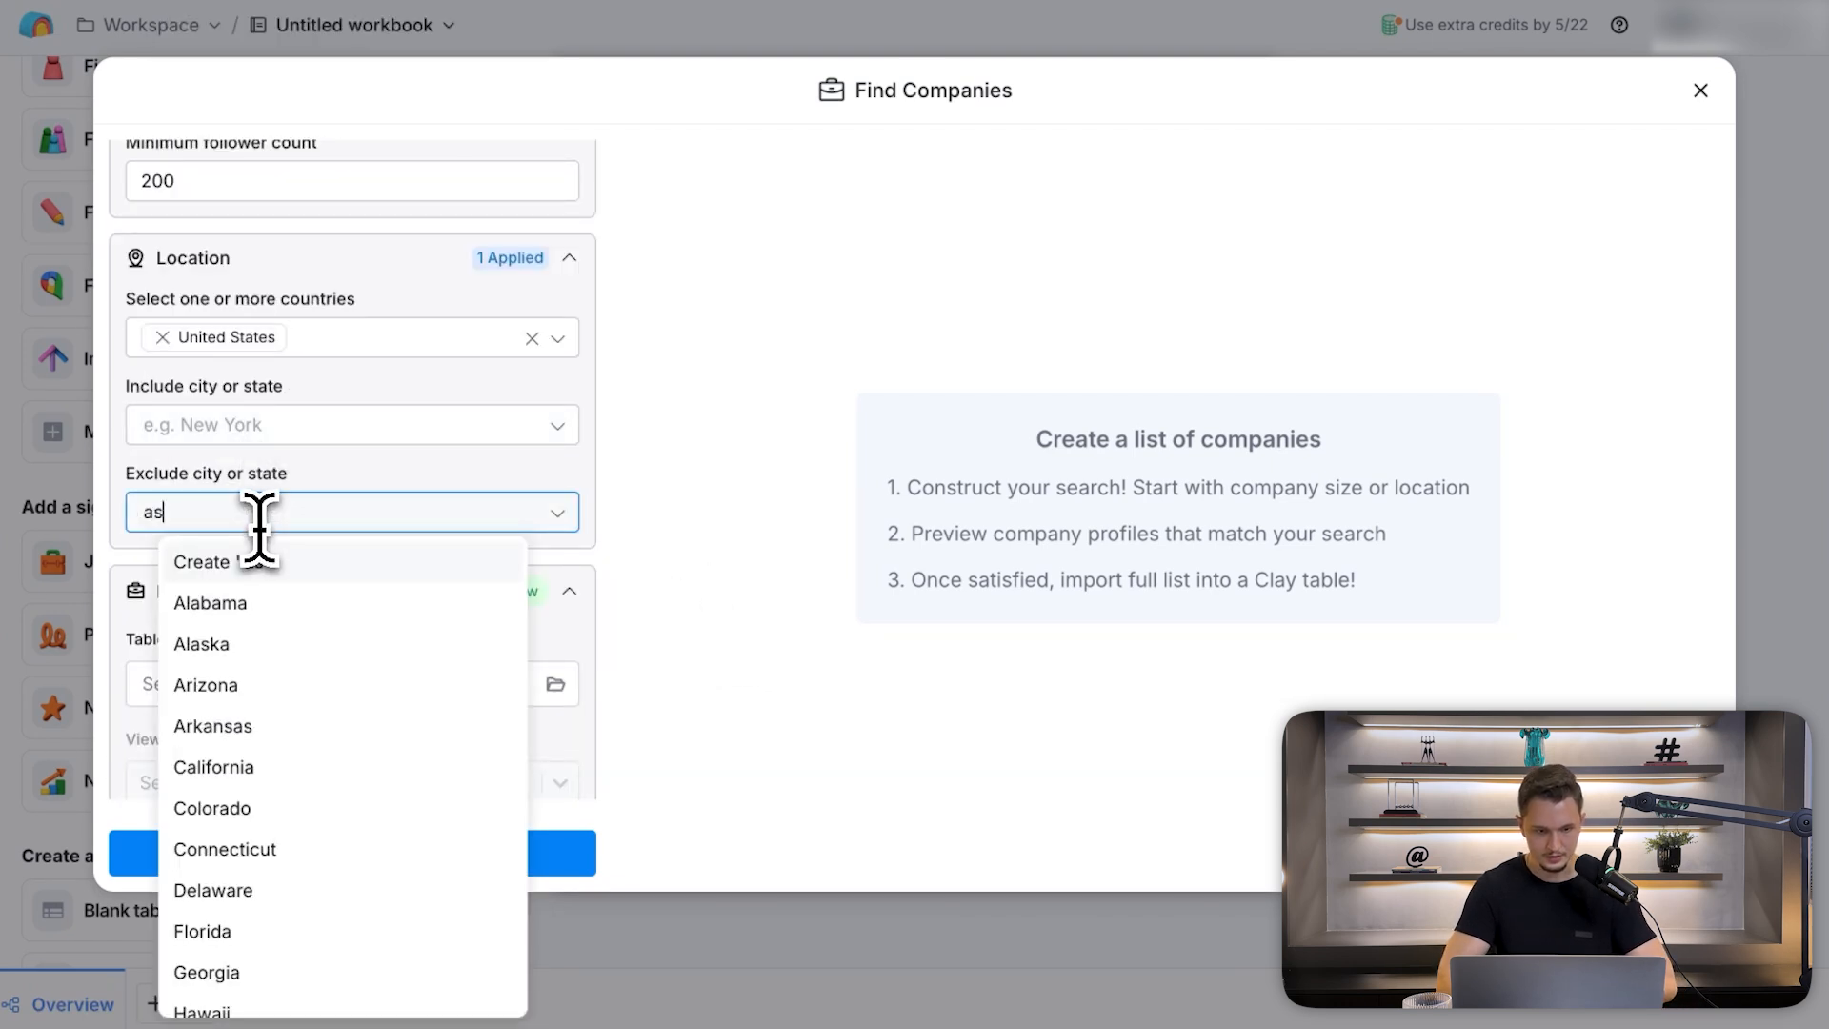
type("aska")
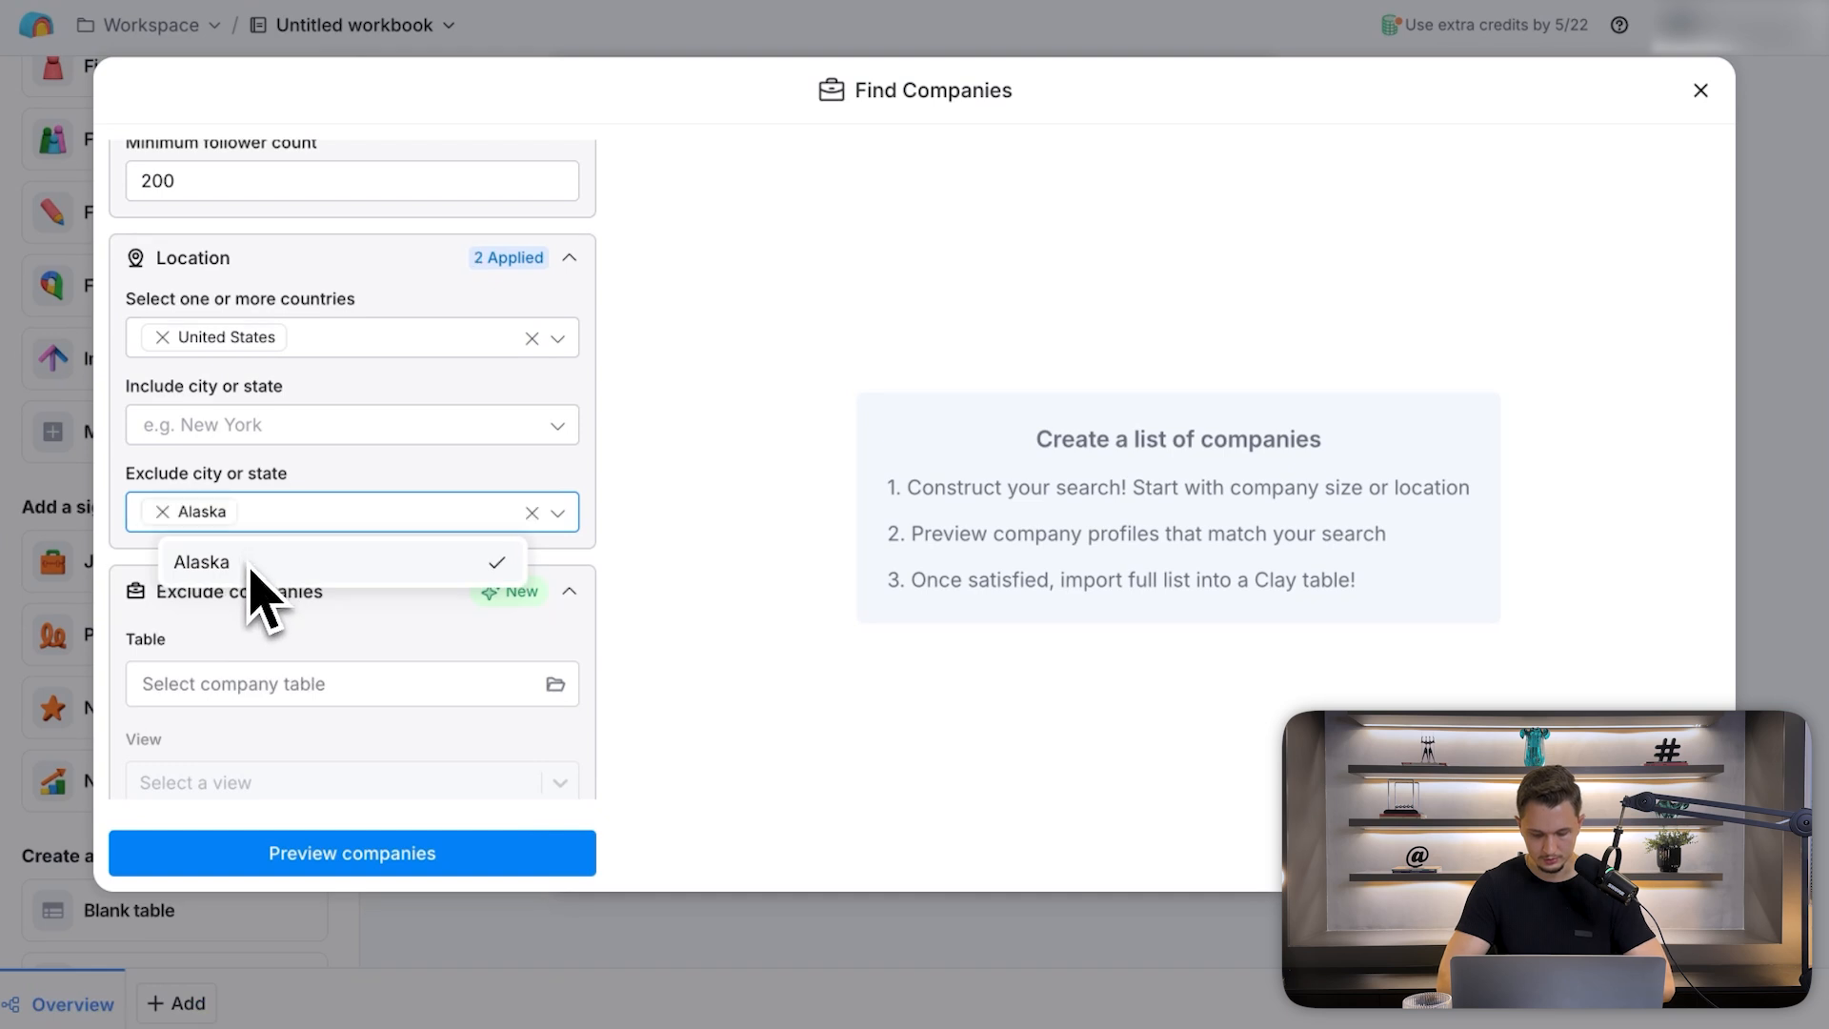
left_click(257, 514)
type("new")
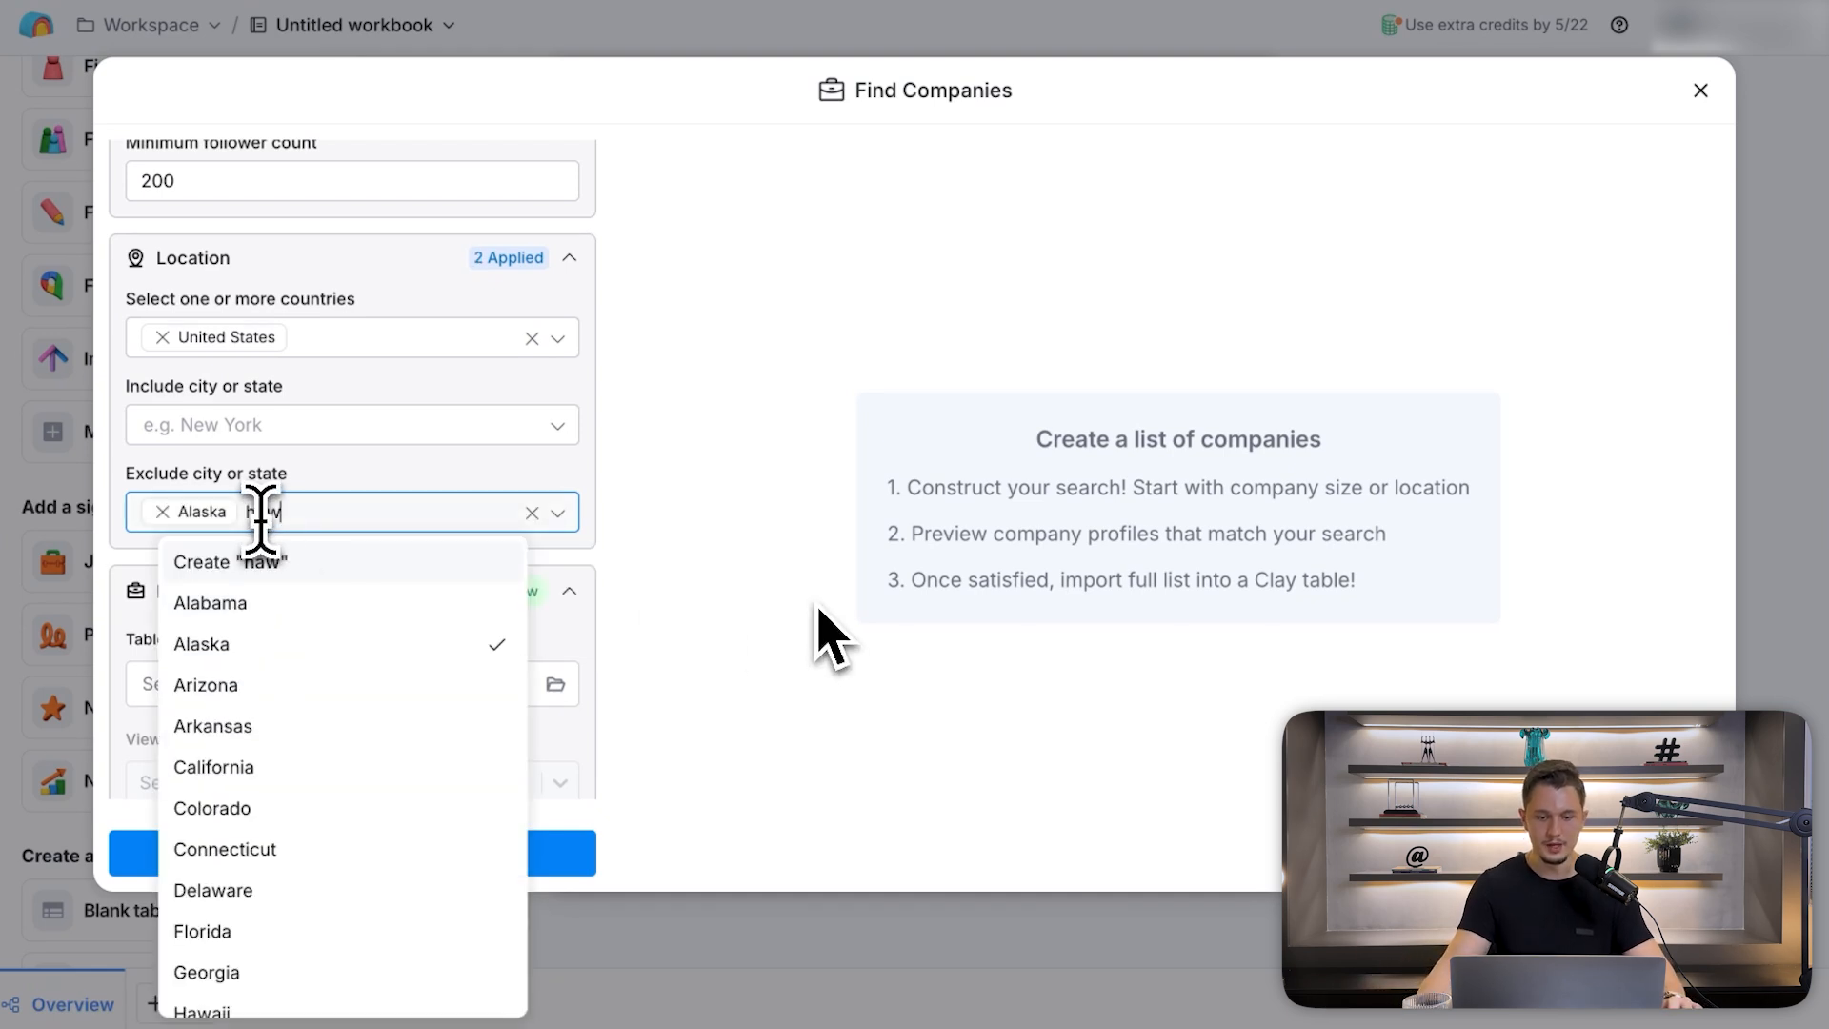
type("aii")
left_click(233, 602)
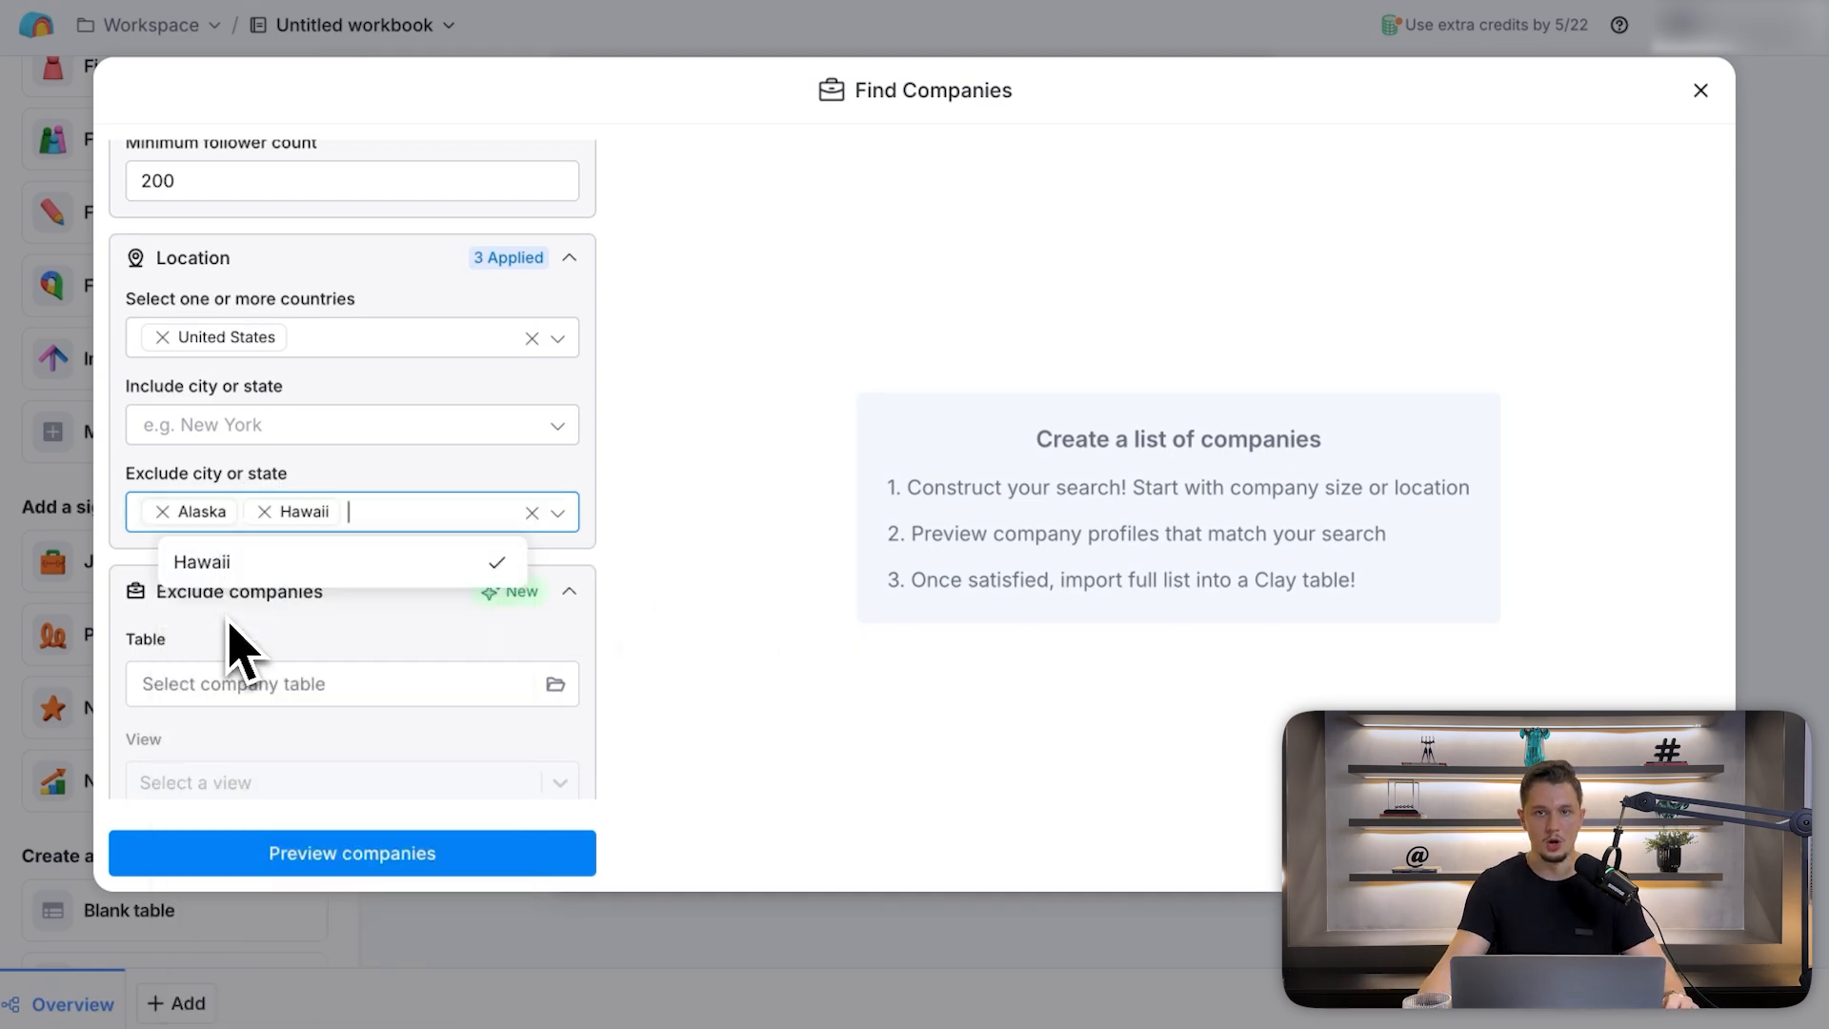
left_click(583, 853)
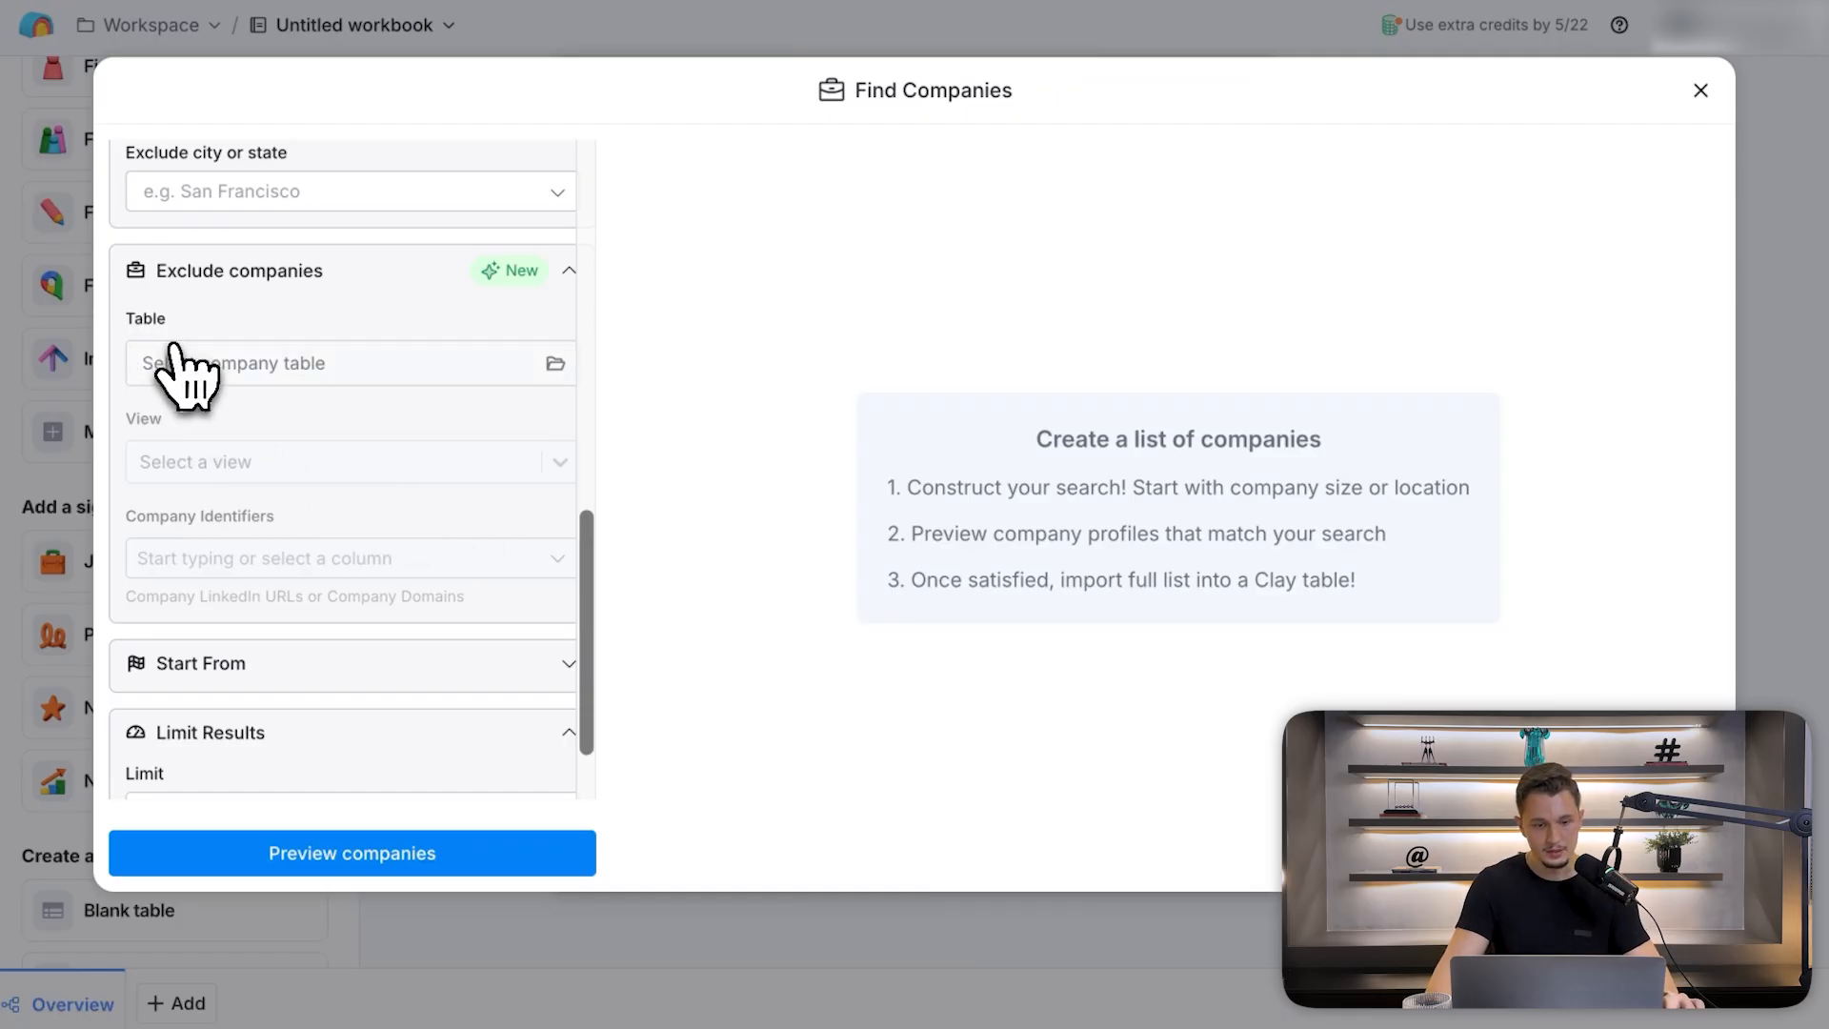
- Check which tables are available for excluding companies and leave without selecting one
left_click(317, 375)
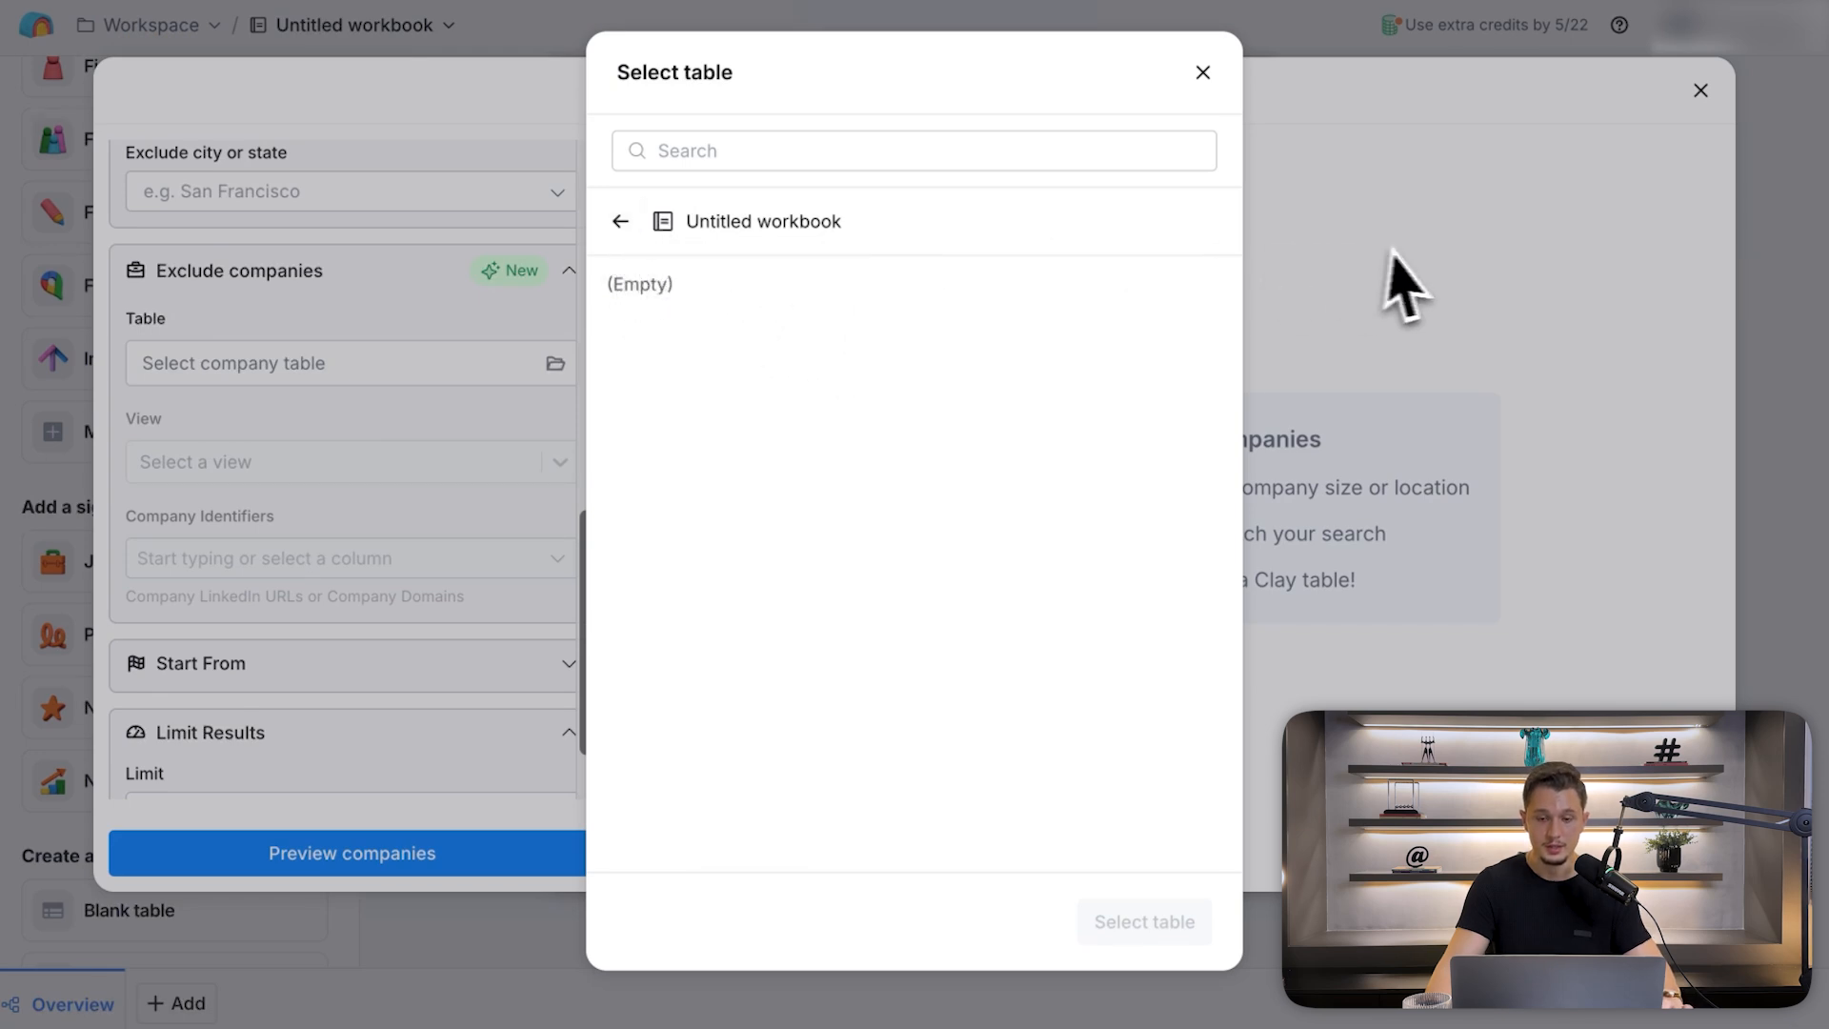
left_click(1367, 286)
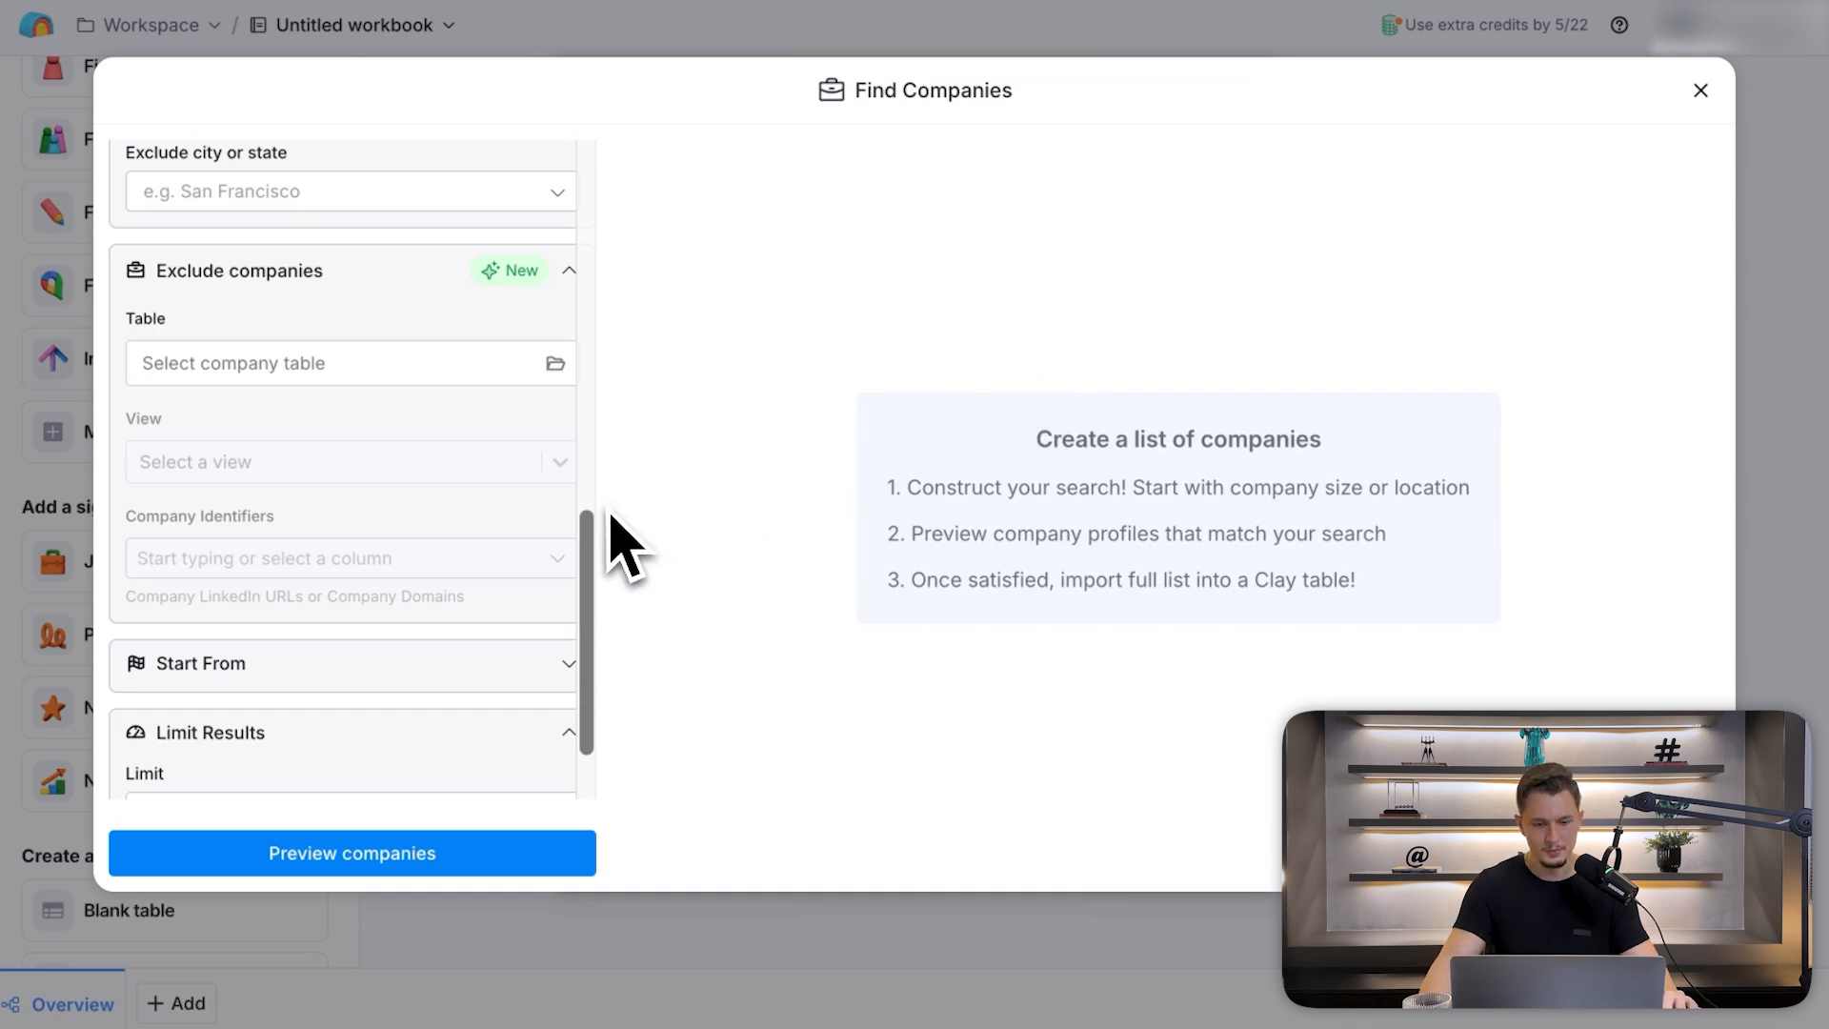
- Limit the company search results to 10 records
scroll(534, 572, "down", 1)
left_click(267, 703)
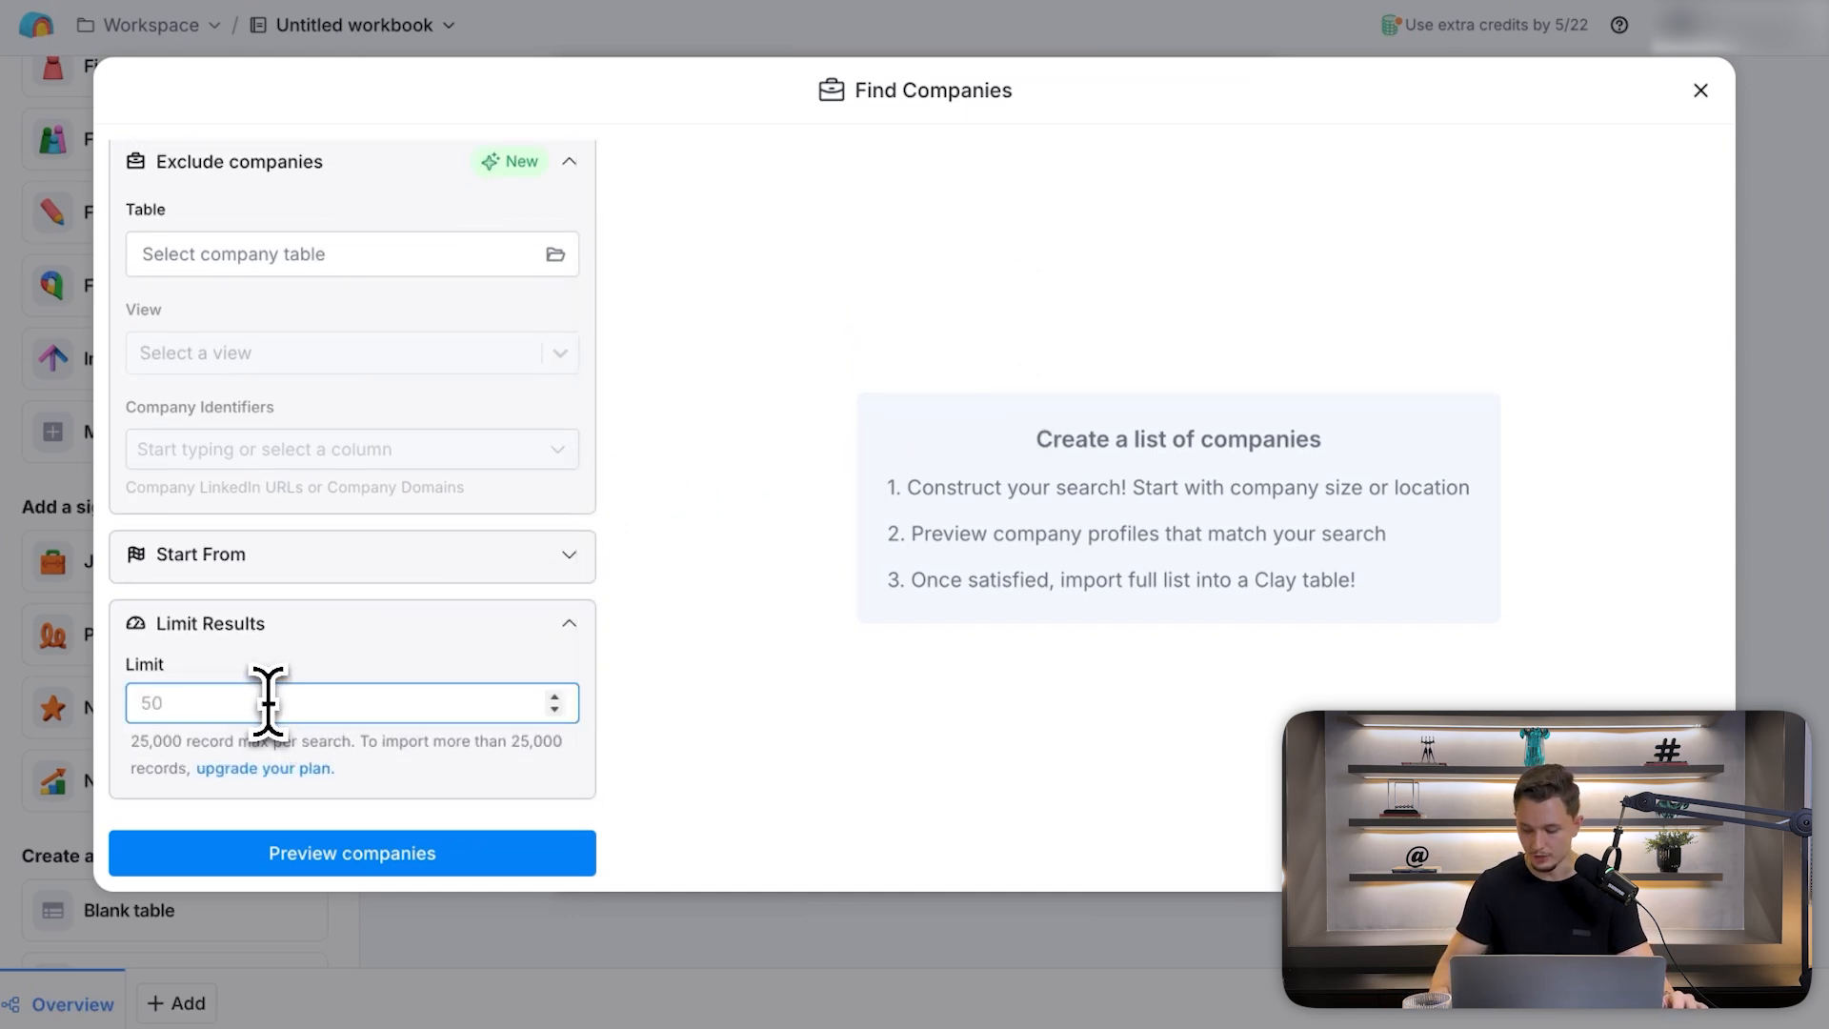
type("10")
left_click(796, 767)
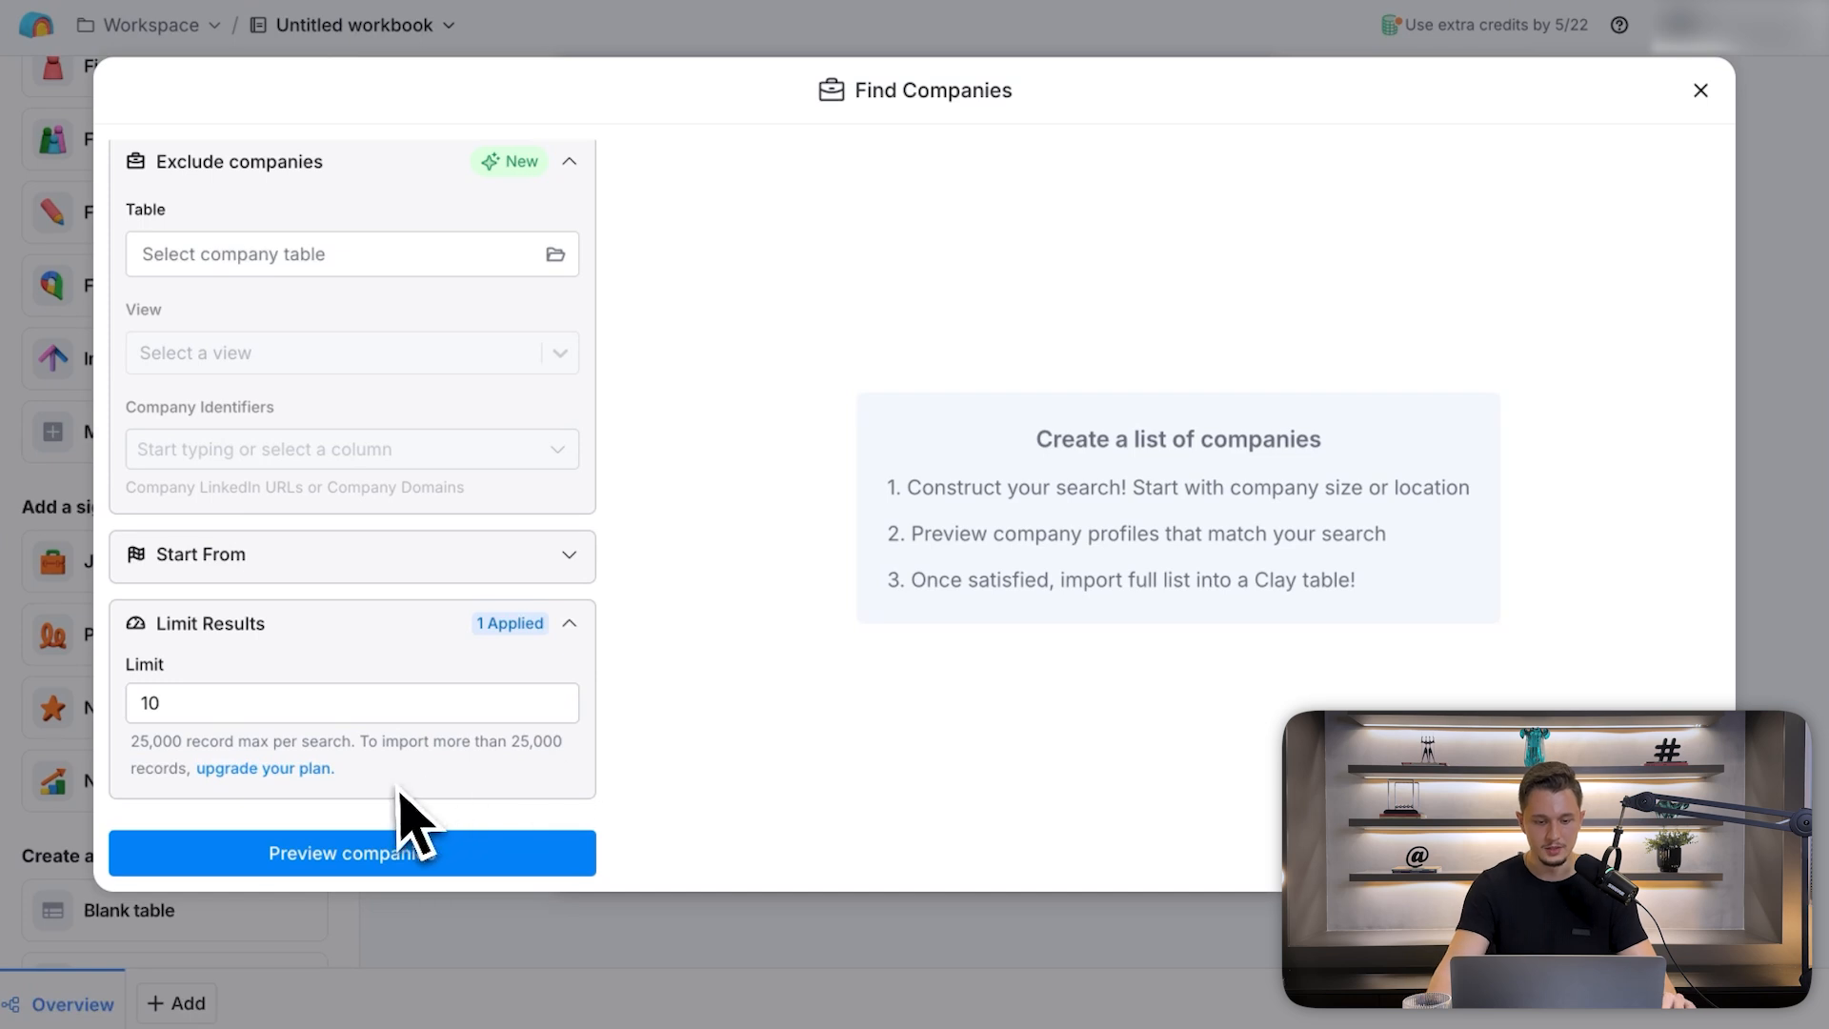
- Preview the matching companies, check the result count and continue to the import options
left_click(329, 852)
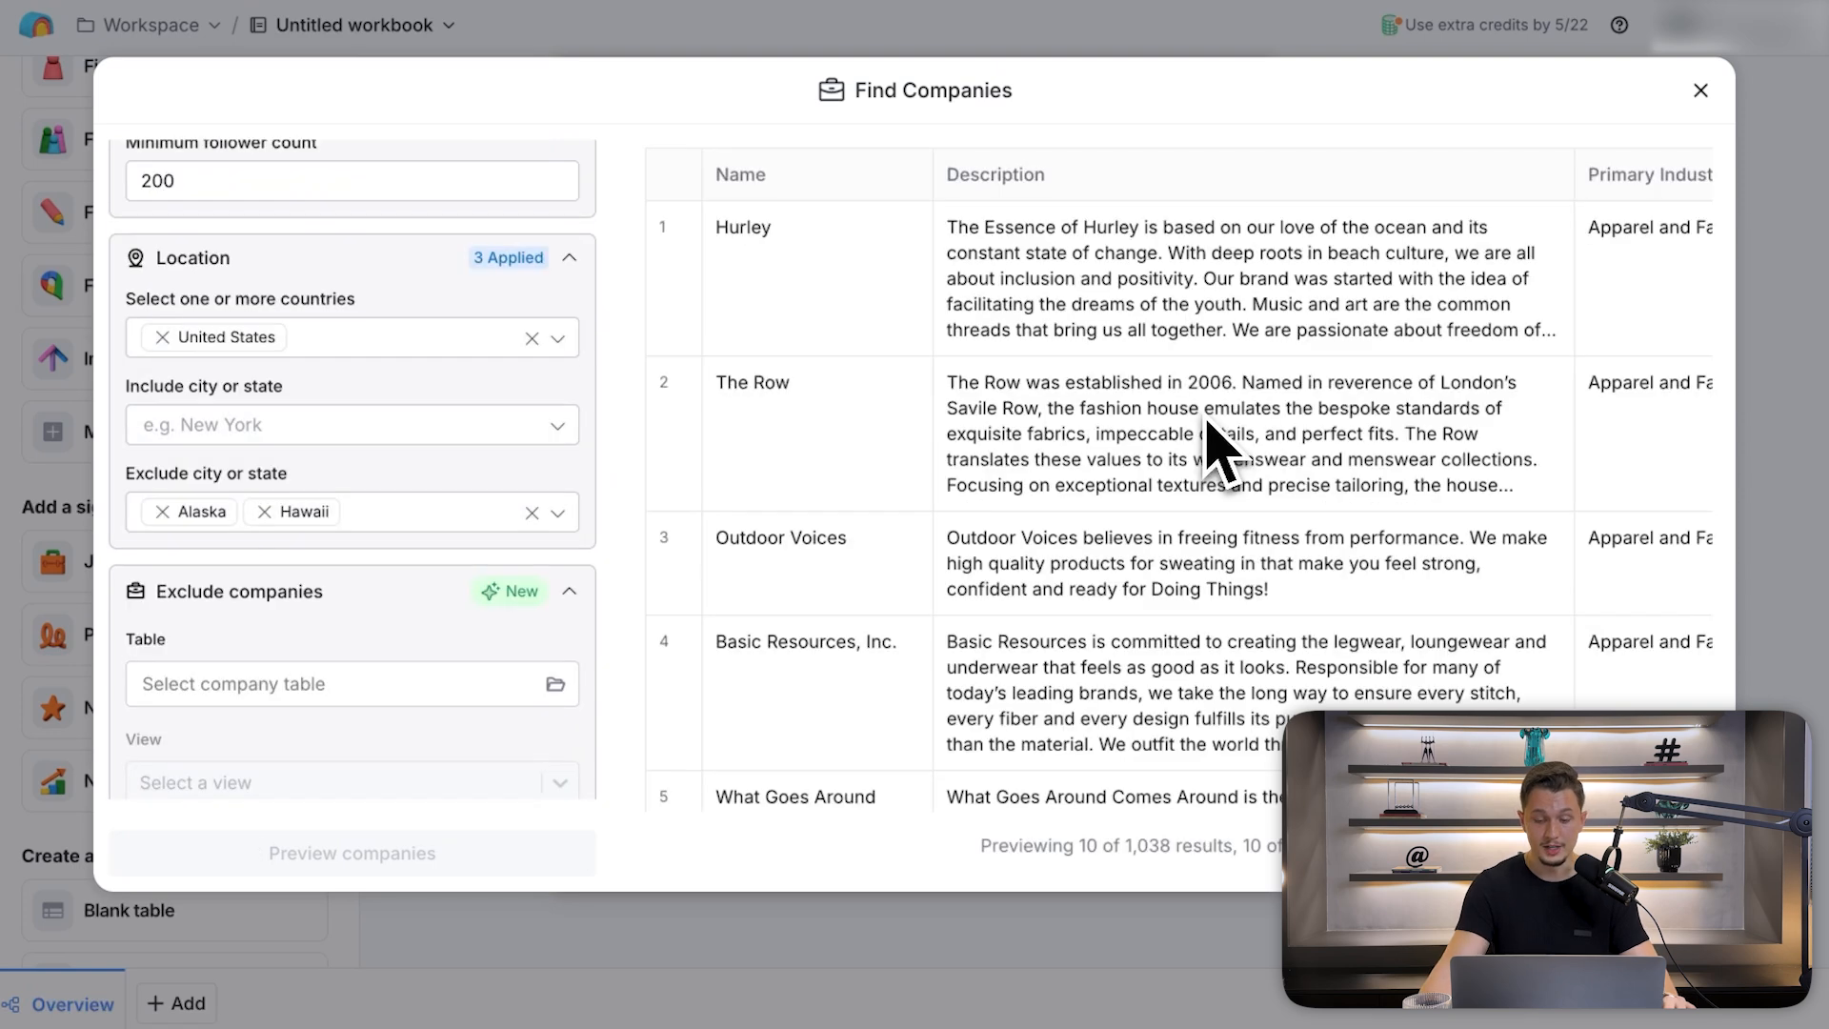
mouse_move(1126, 846)
left_mouse_down()
mouse_move(1207, 848)
mouse_move(1136, 847)
left_mouse_up()
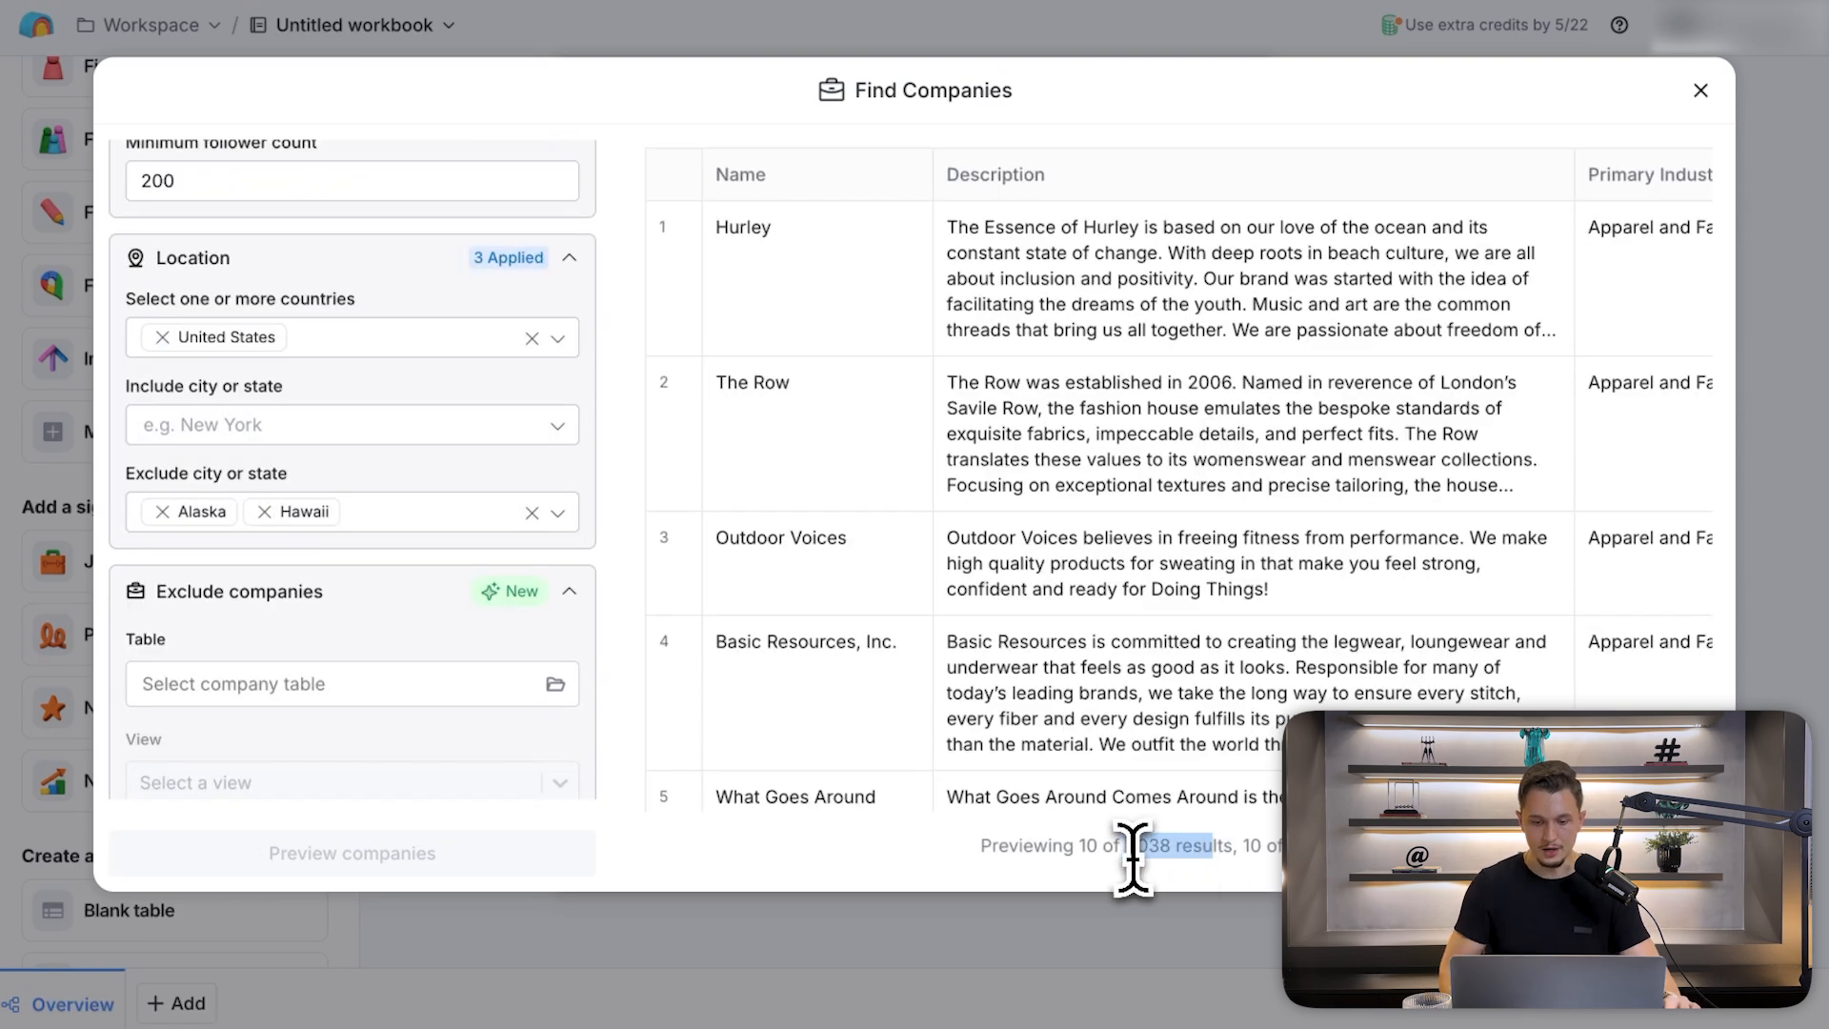
left_click(1218, 848)
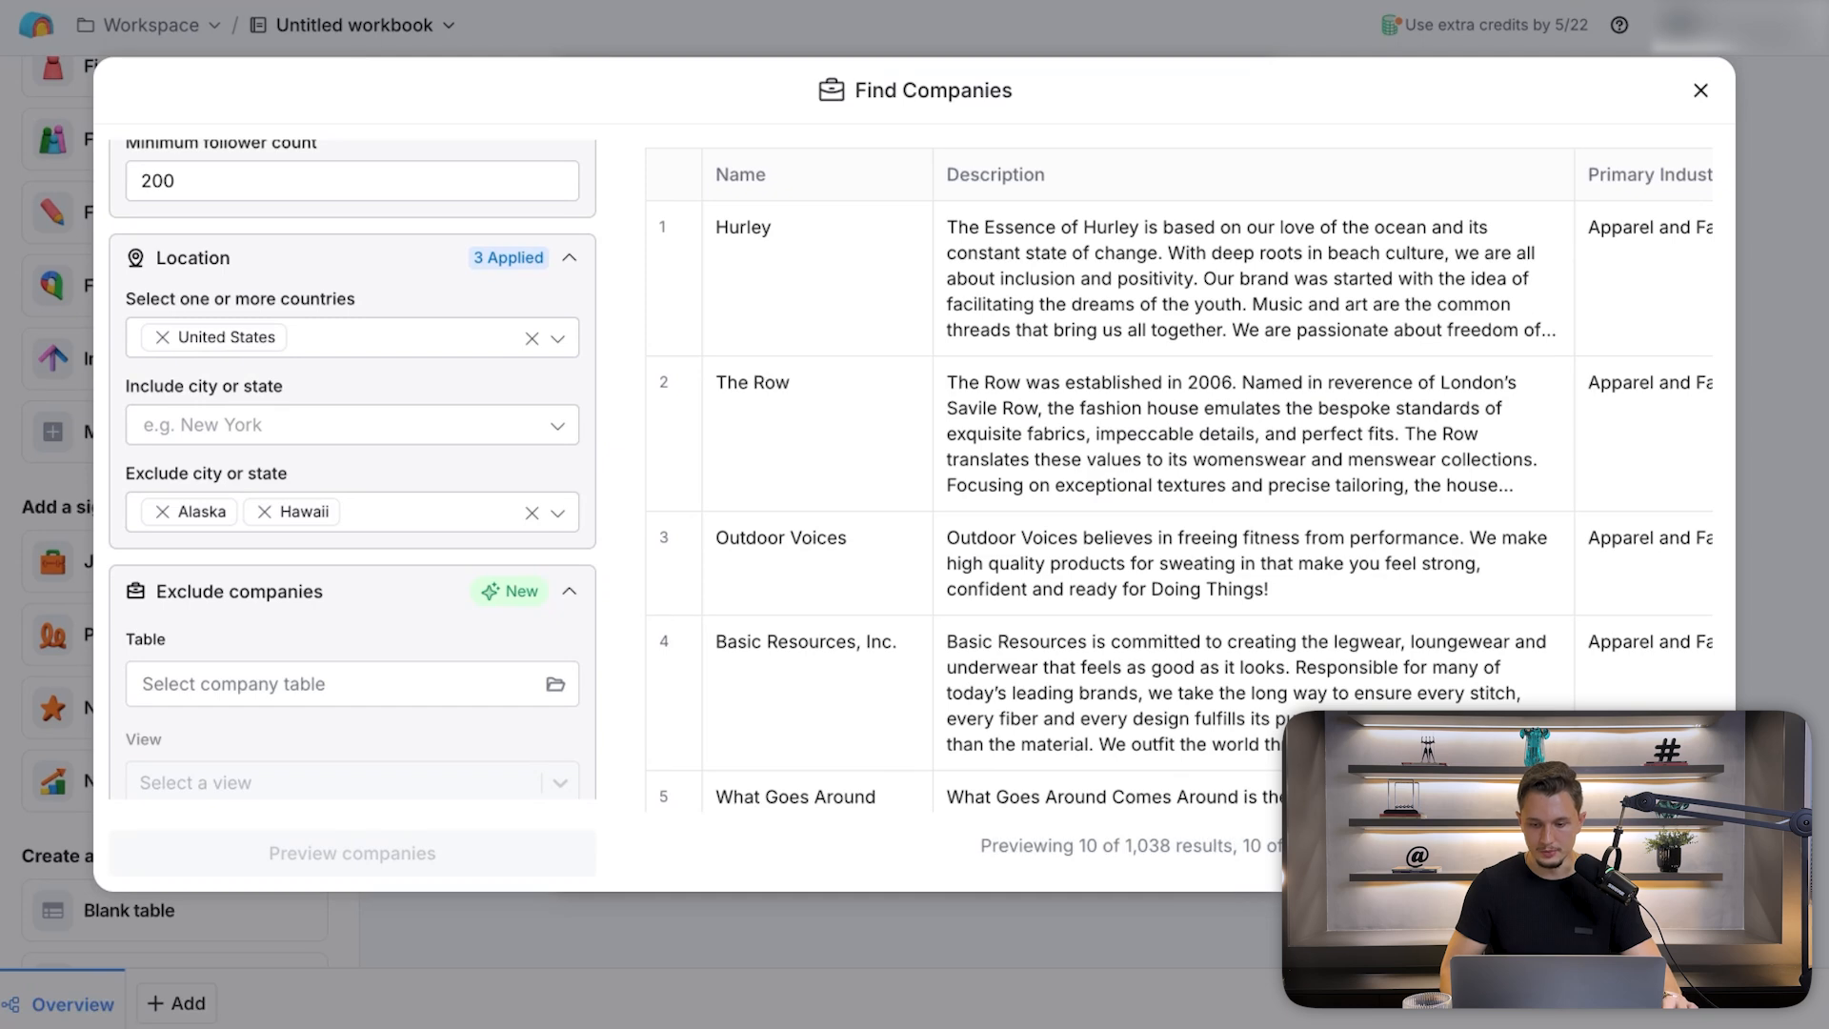
left_click(1640, 846)
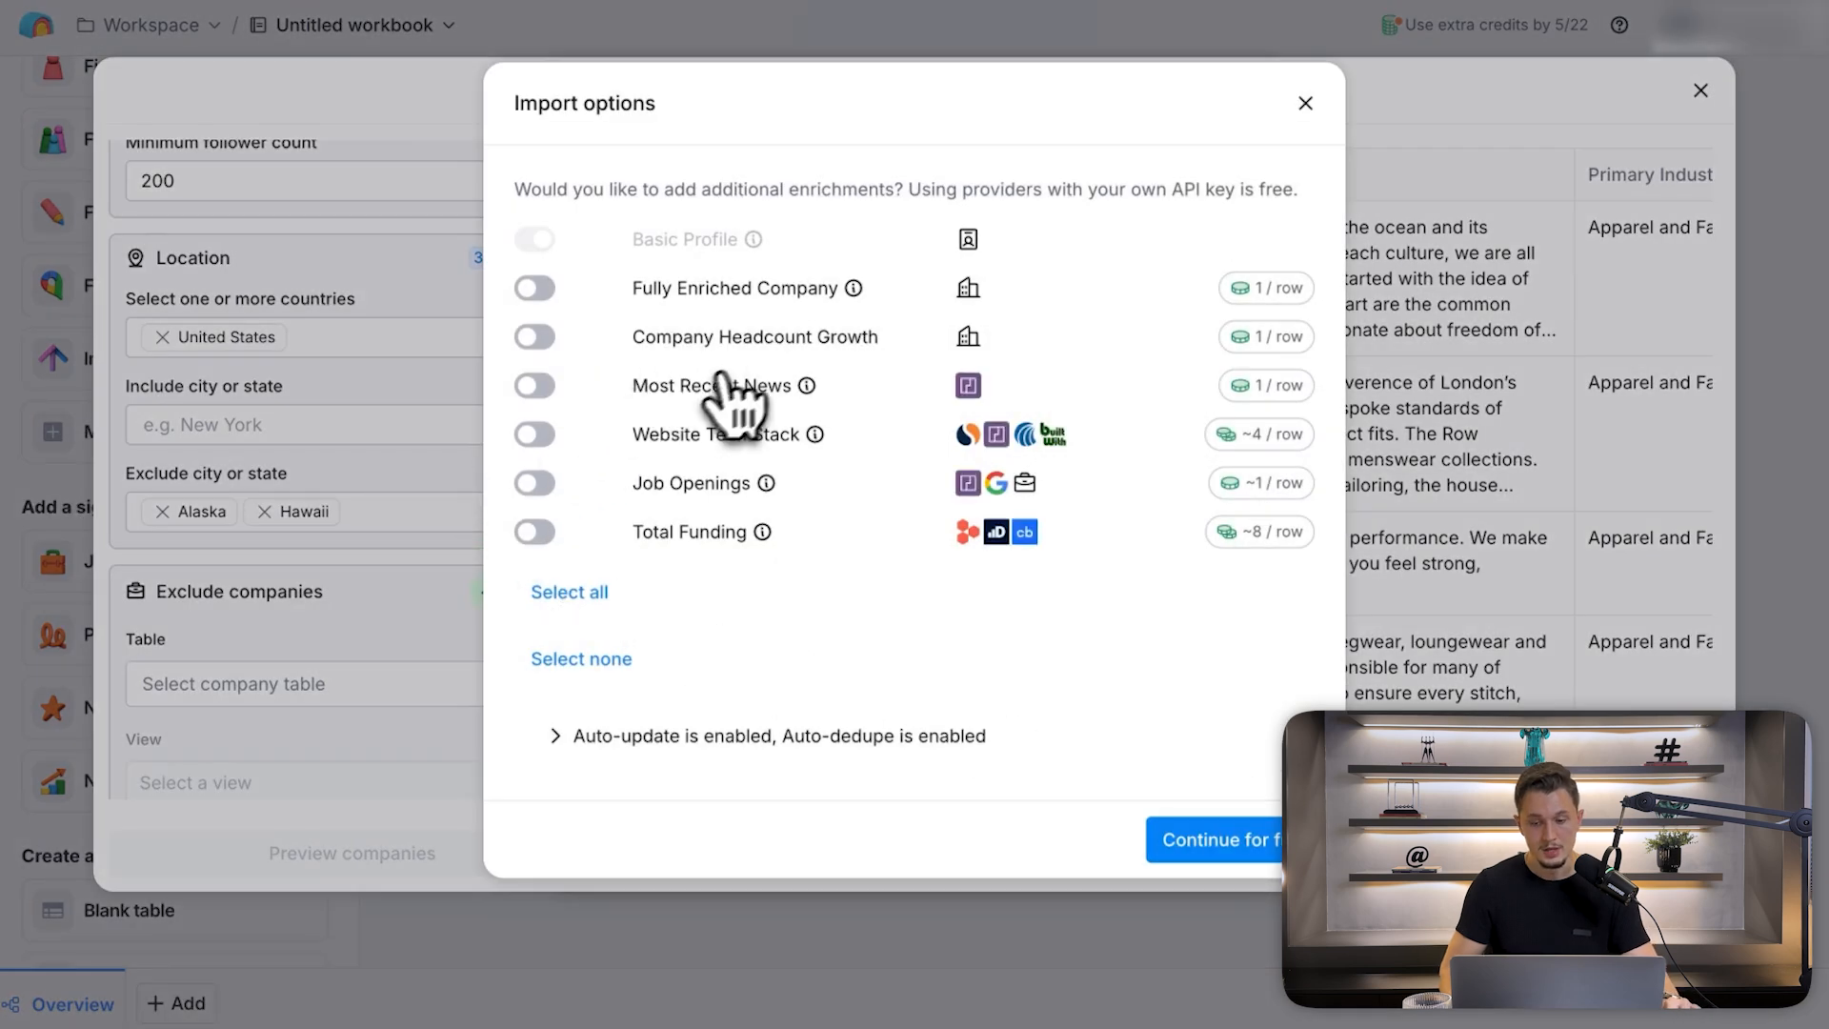
- Import the companies with the Fully Enriched Company and Job Openings enrichments added and automatic table updates turned off
left_click(537, 289)
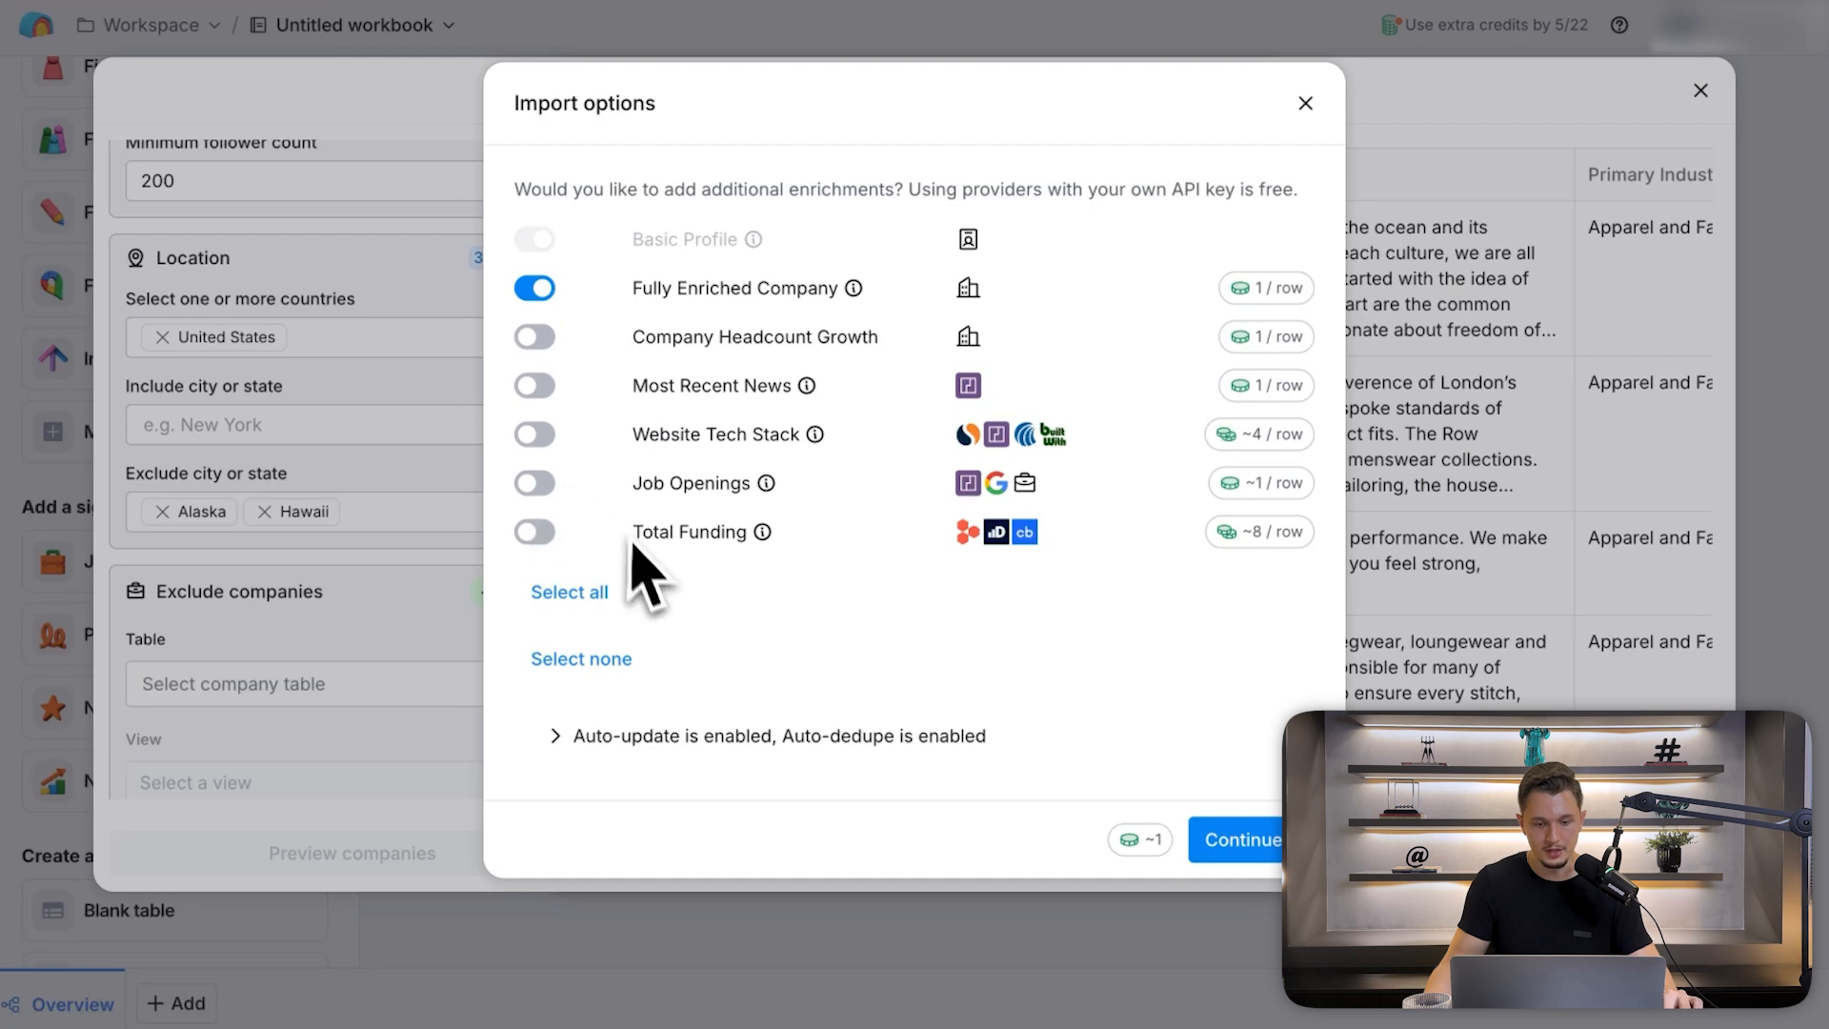
left_click(536, 485)
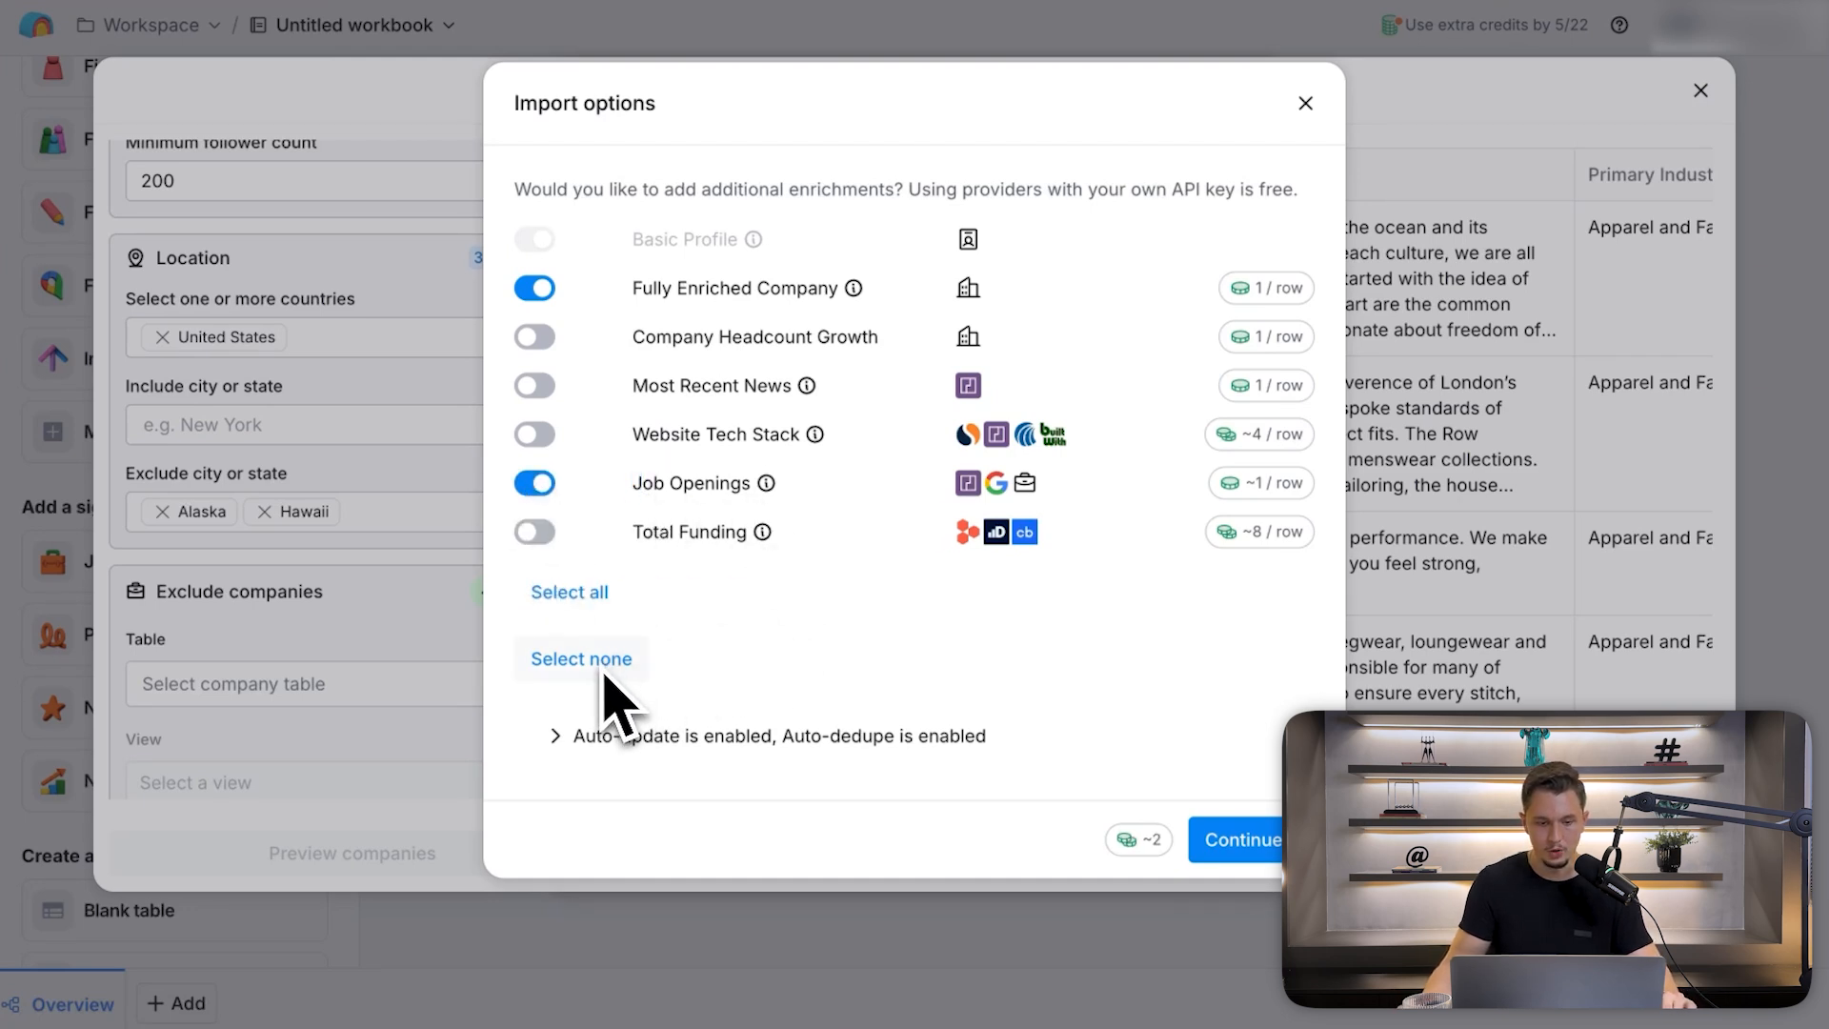
left_click(573, 737)
scroll(800, 653, "down", 1)
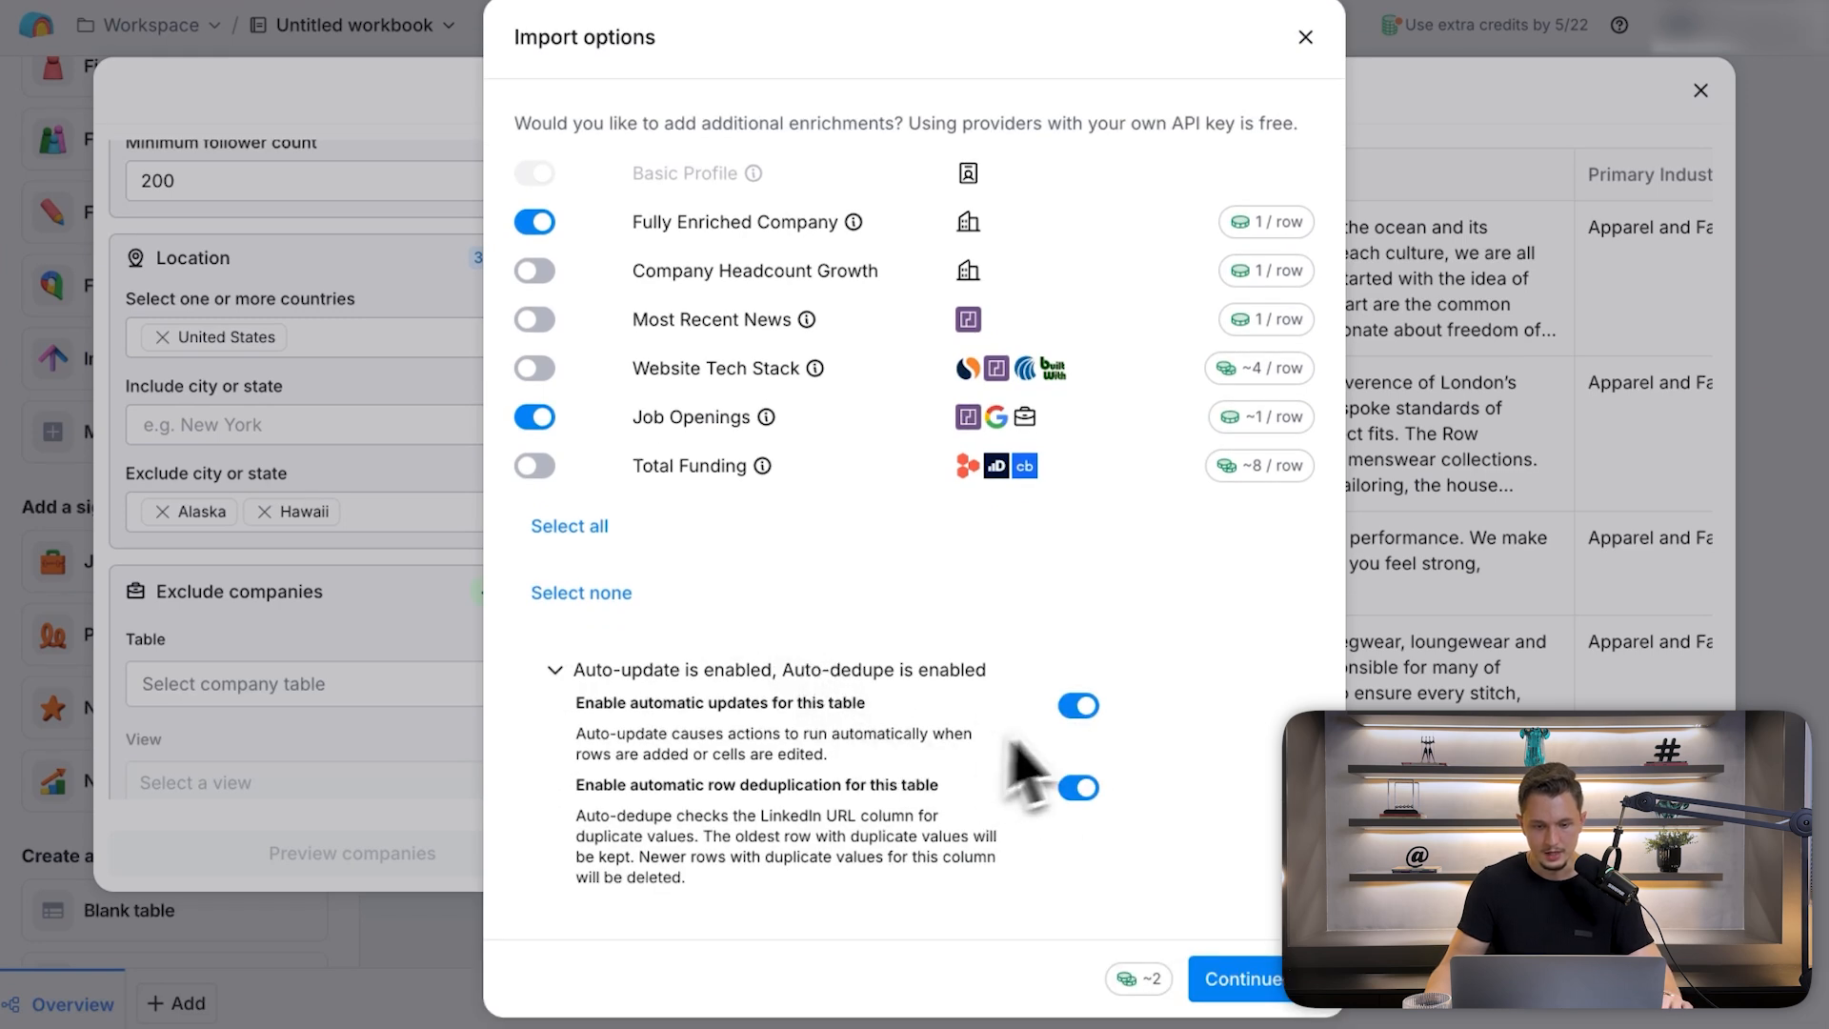
left_click(1079, 705)
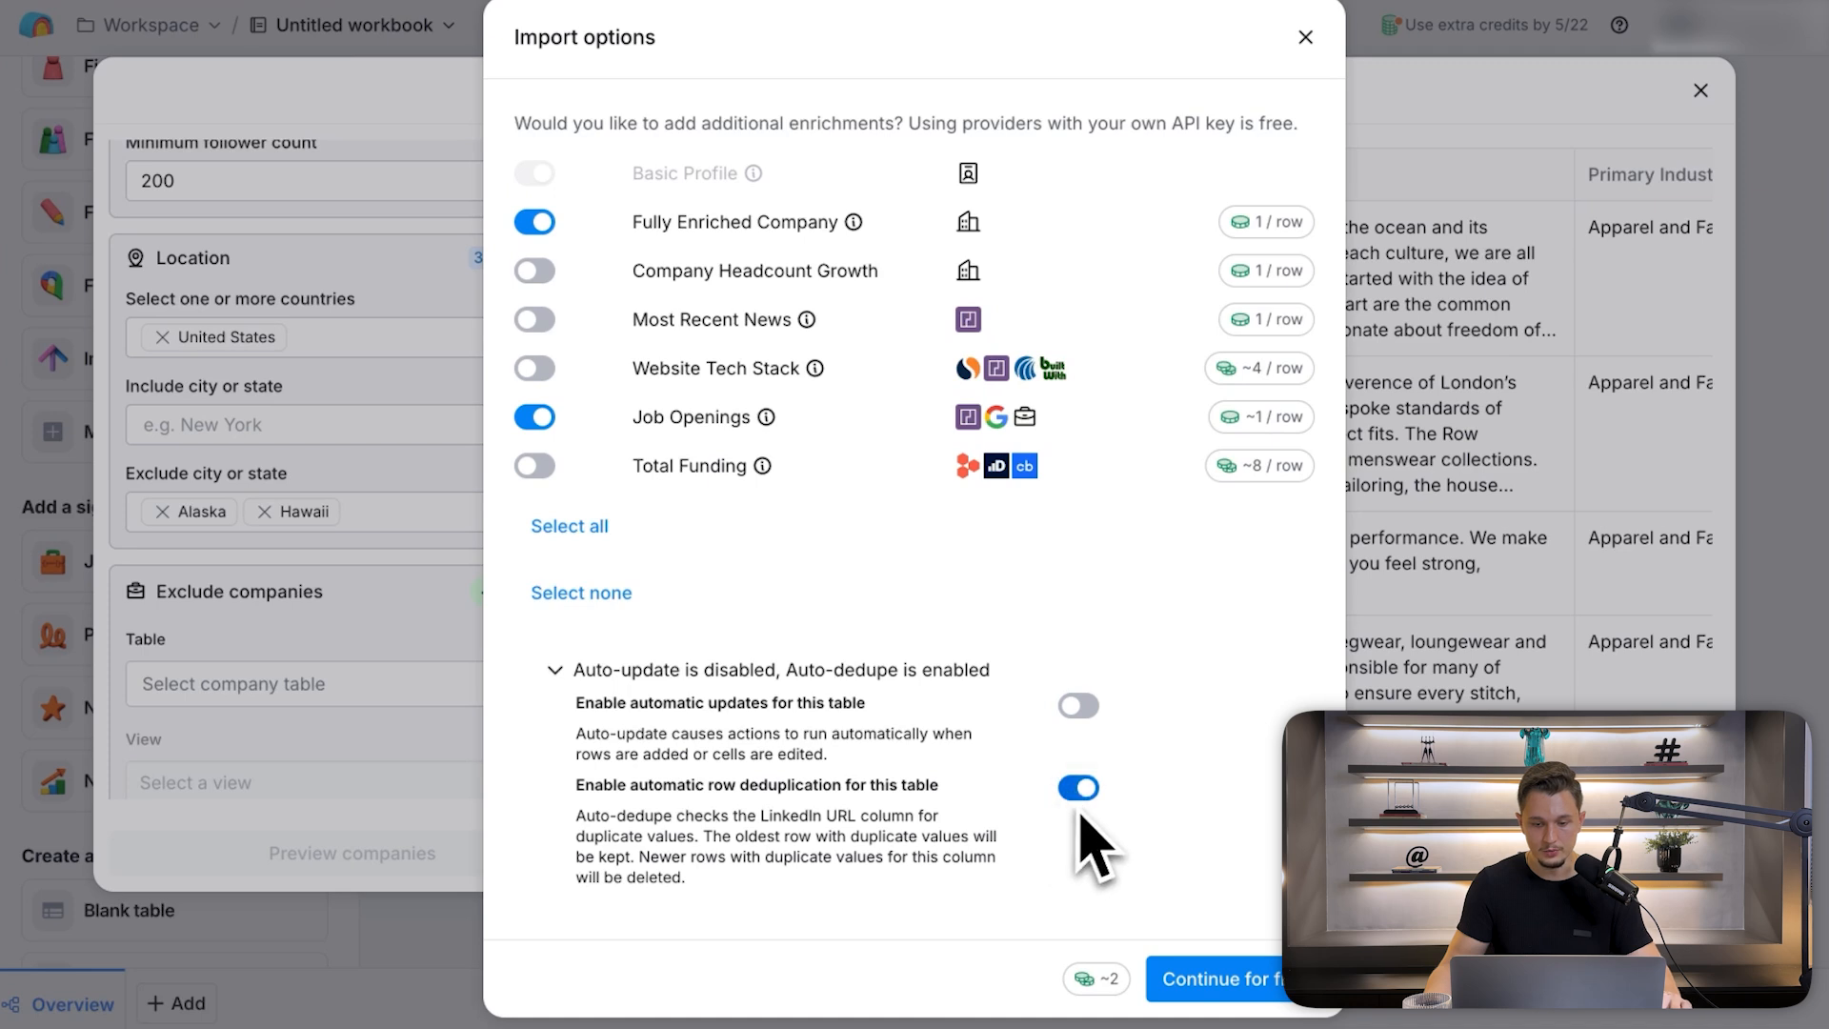
left_click_drag(709, 790, 848, 788)
left_click(849, 787)
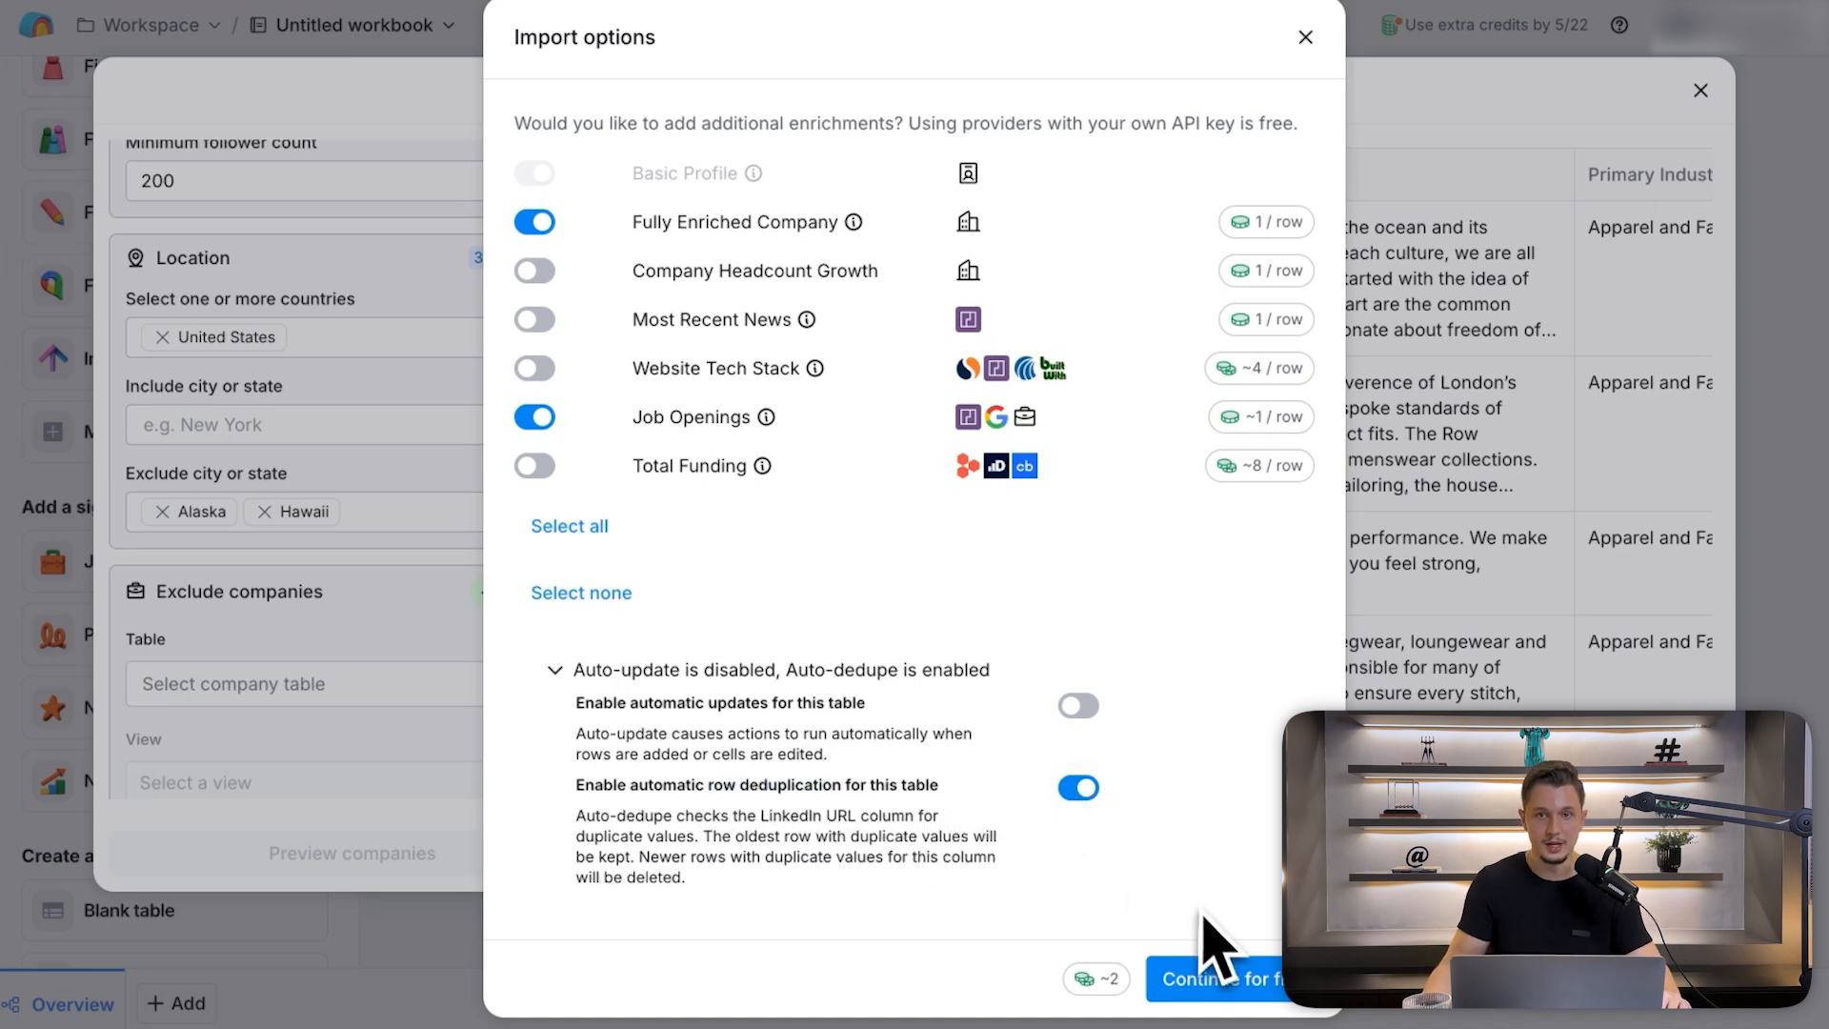
left_click(1255, 981)
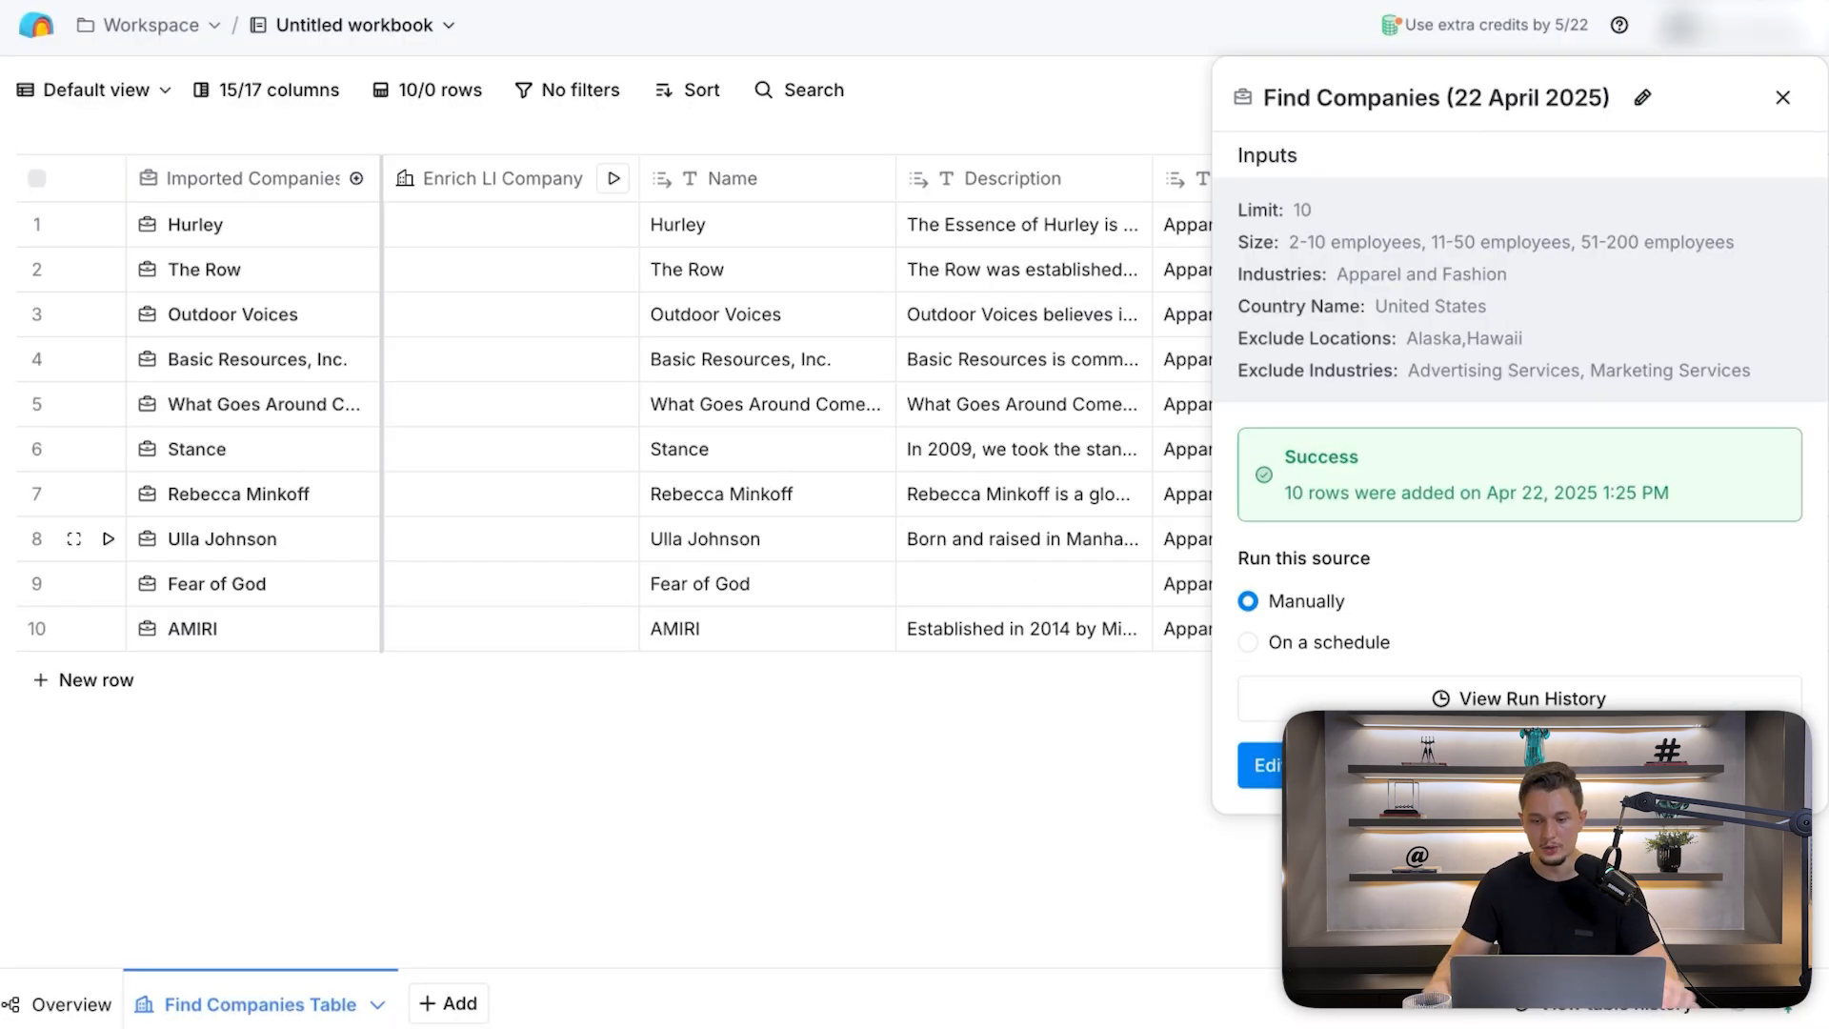
left_click(1782, 98)
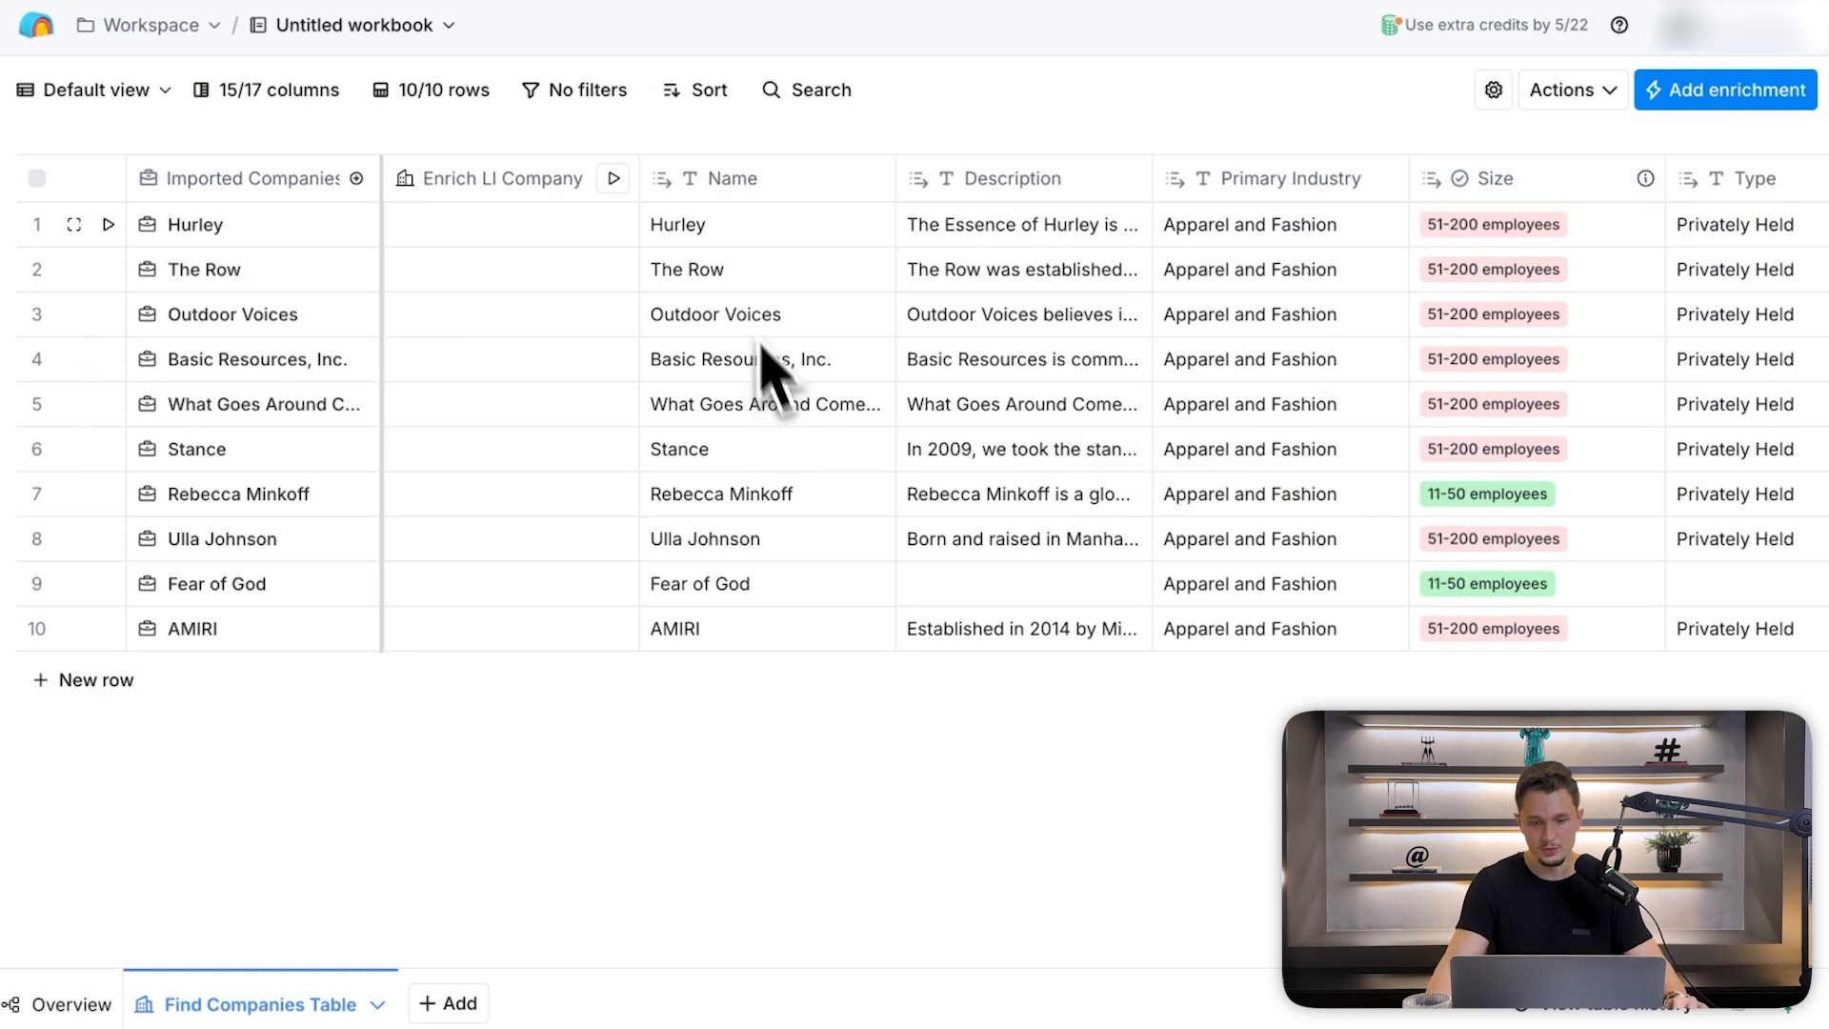
- Run the Find Open Jobs enrichment in the job openings waterfall on the first 10 rows
scroll(682, 498, "right", 5)
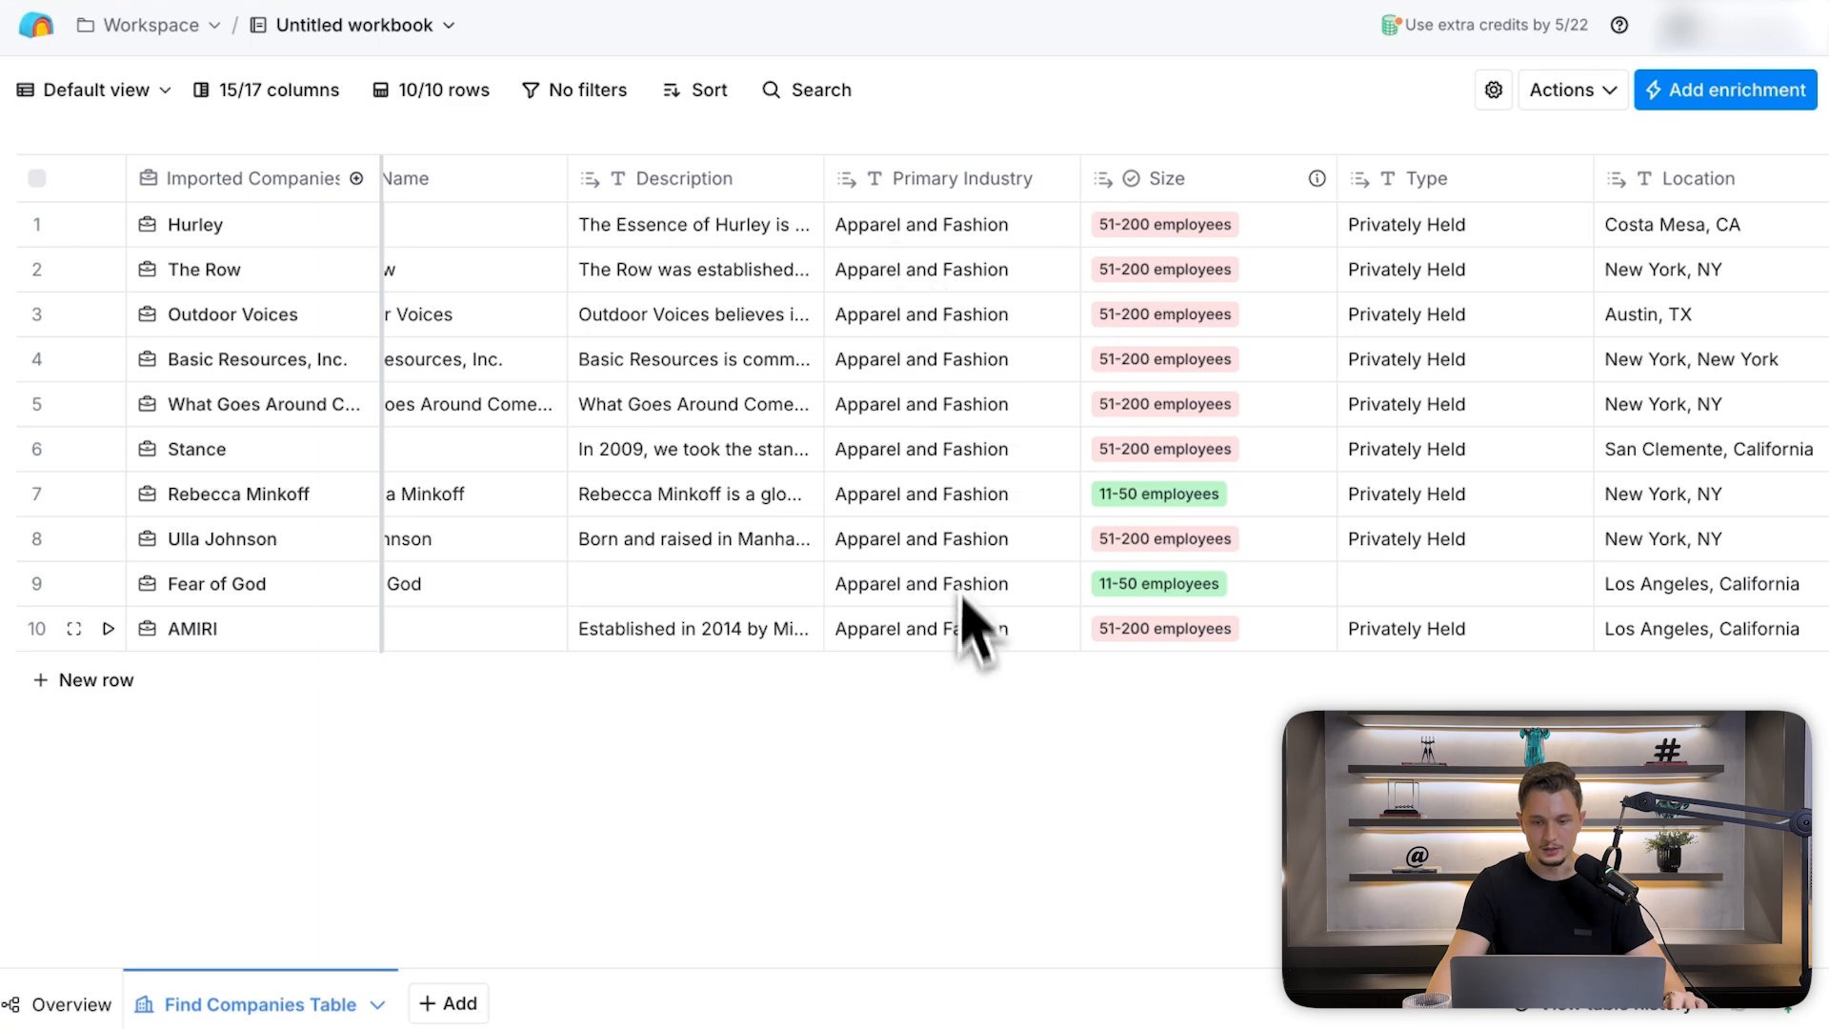
scroll(962, 610, "right", 8)
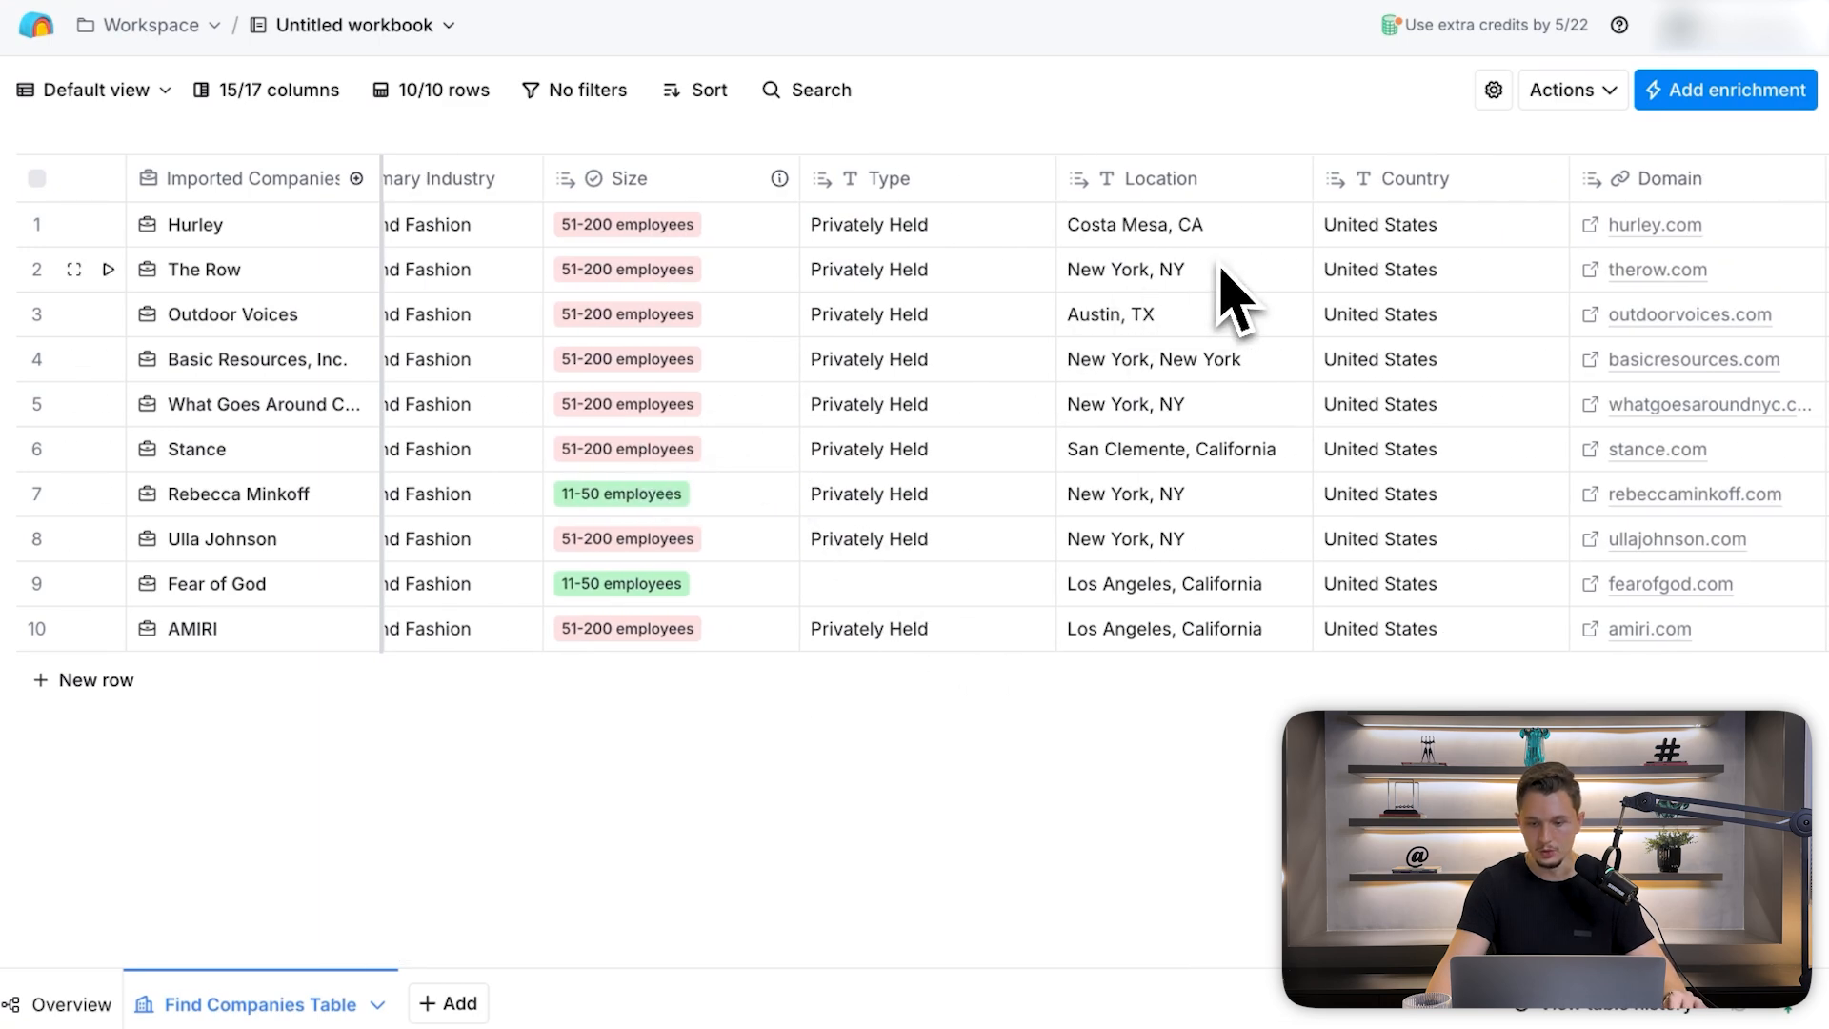
scroll(1235, 298, "right", 20)
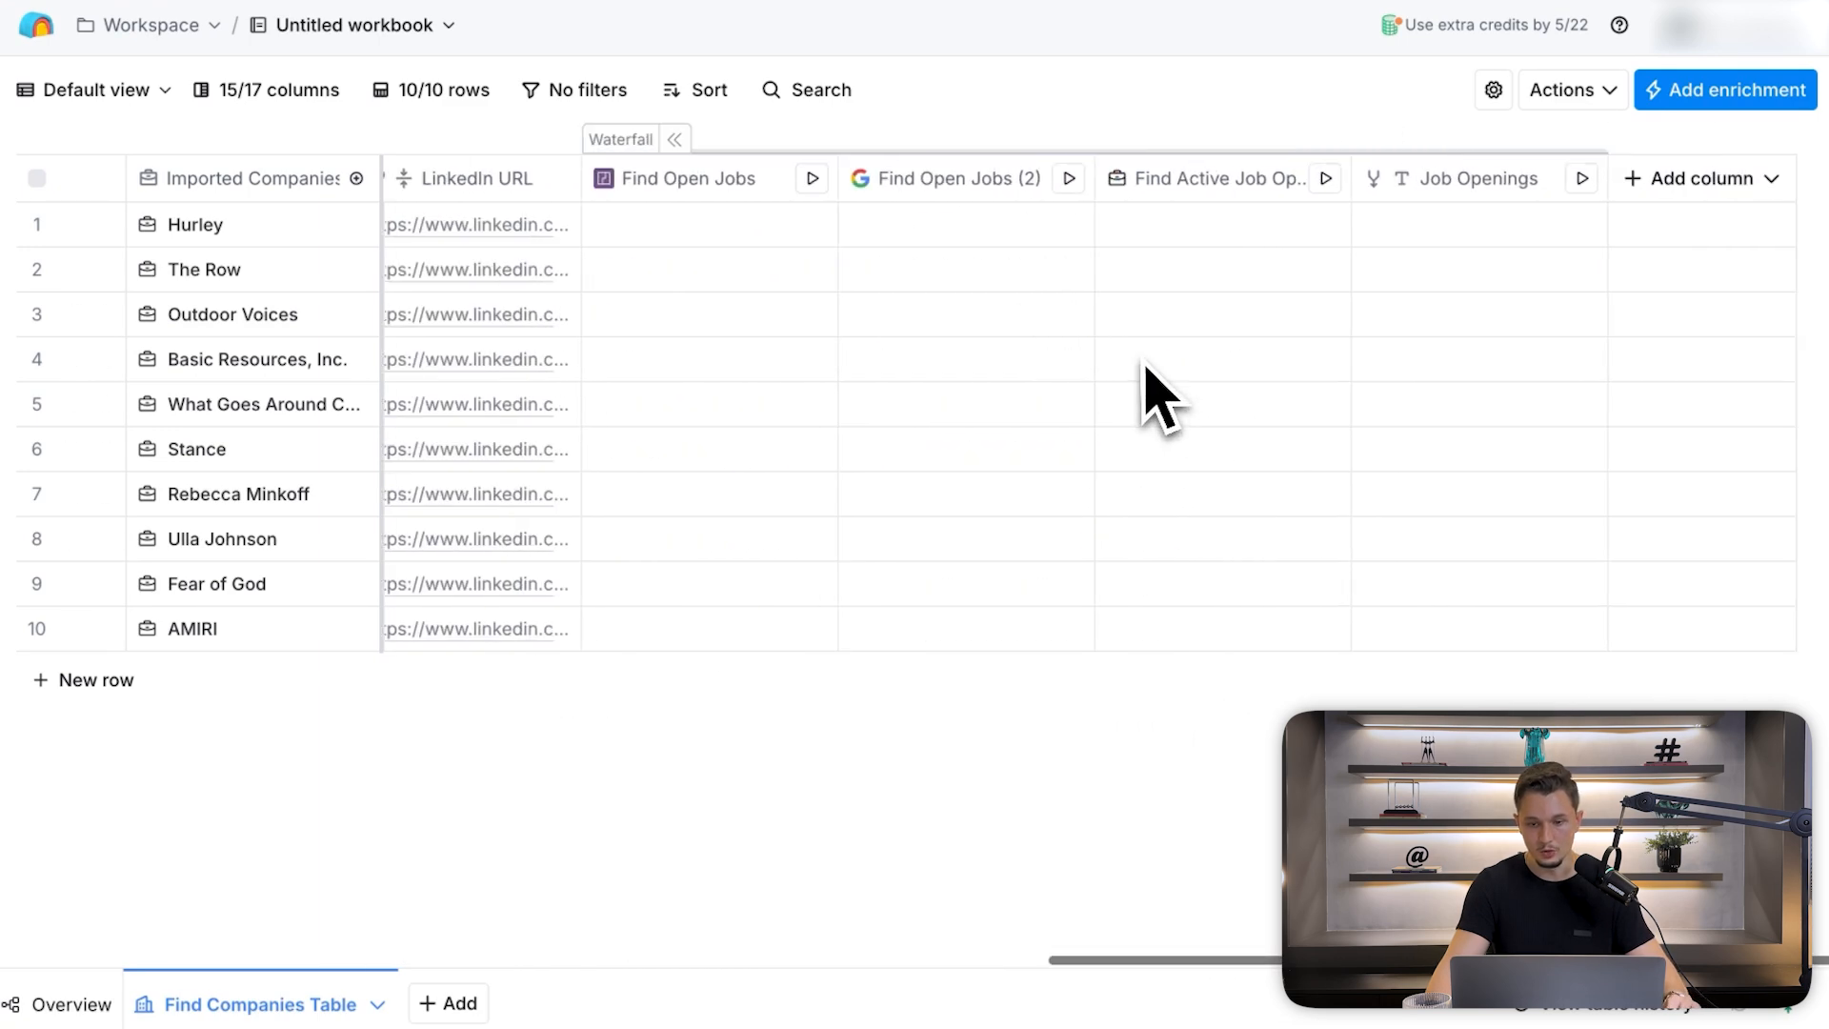
scroll(1153, 396, "left", 3)
scroll(1142, 395, "right", 3)
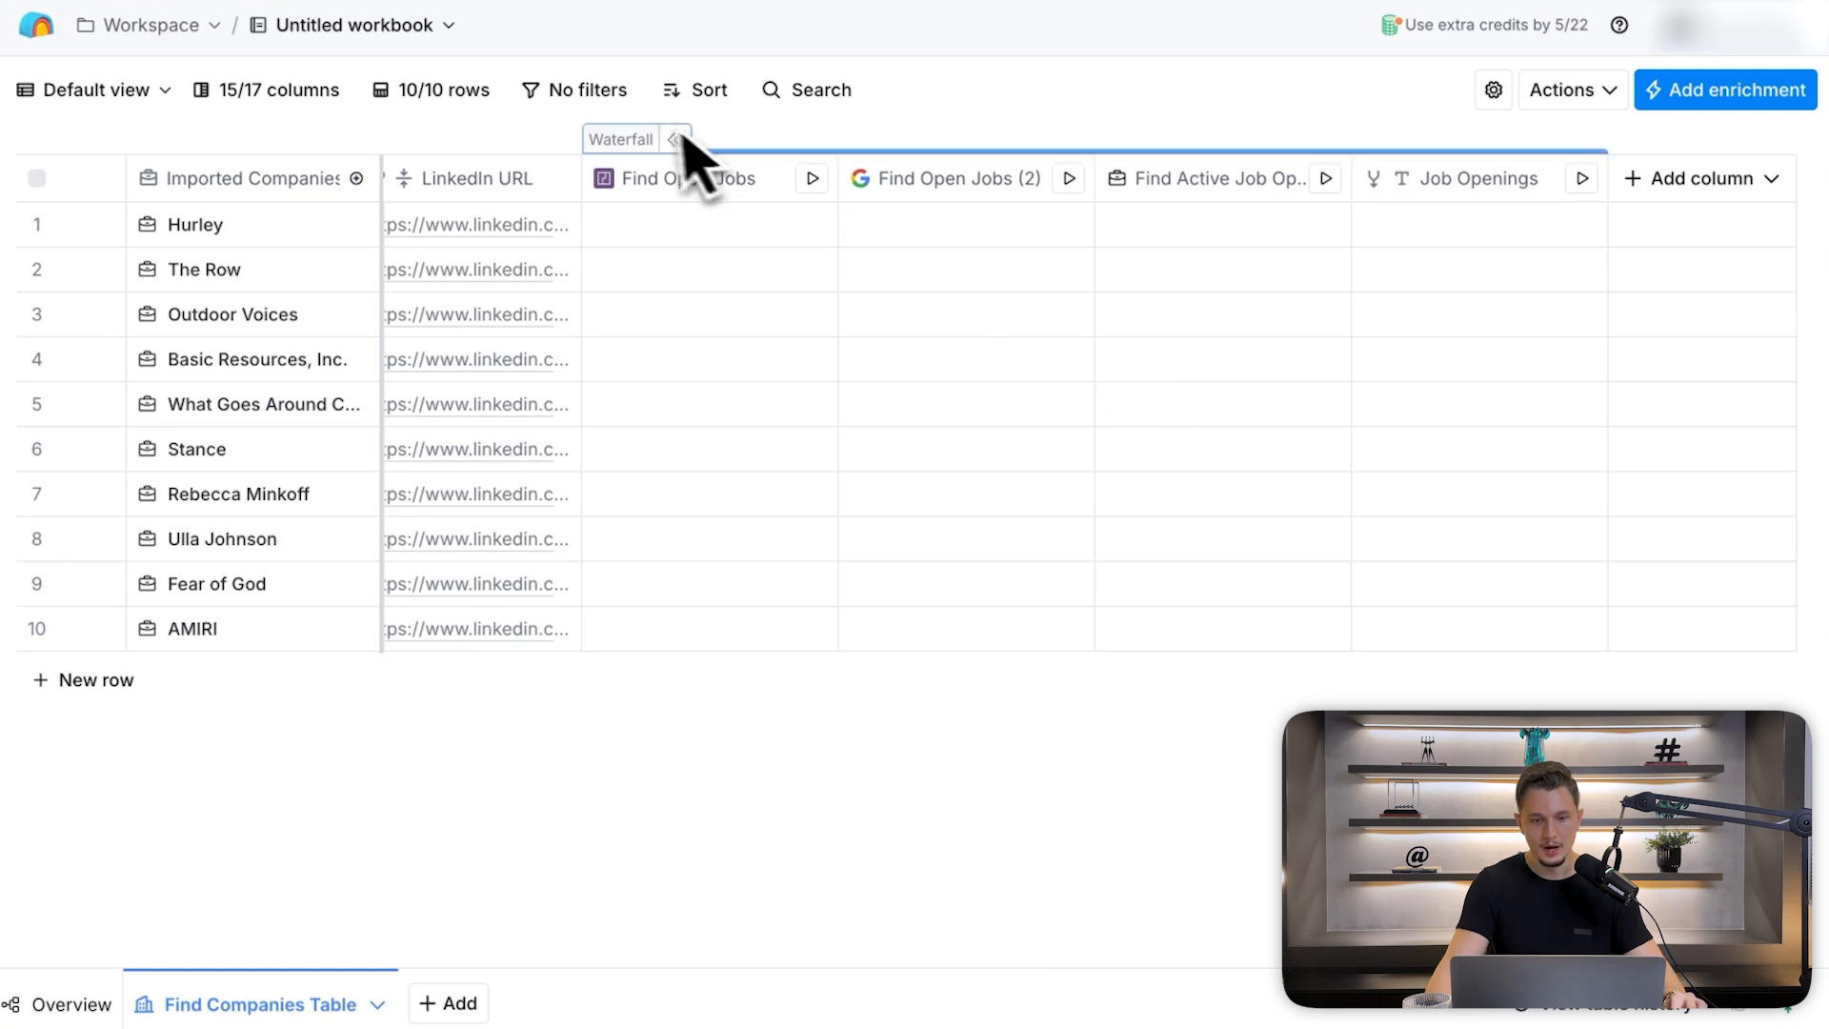
left_click(812, 179)
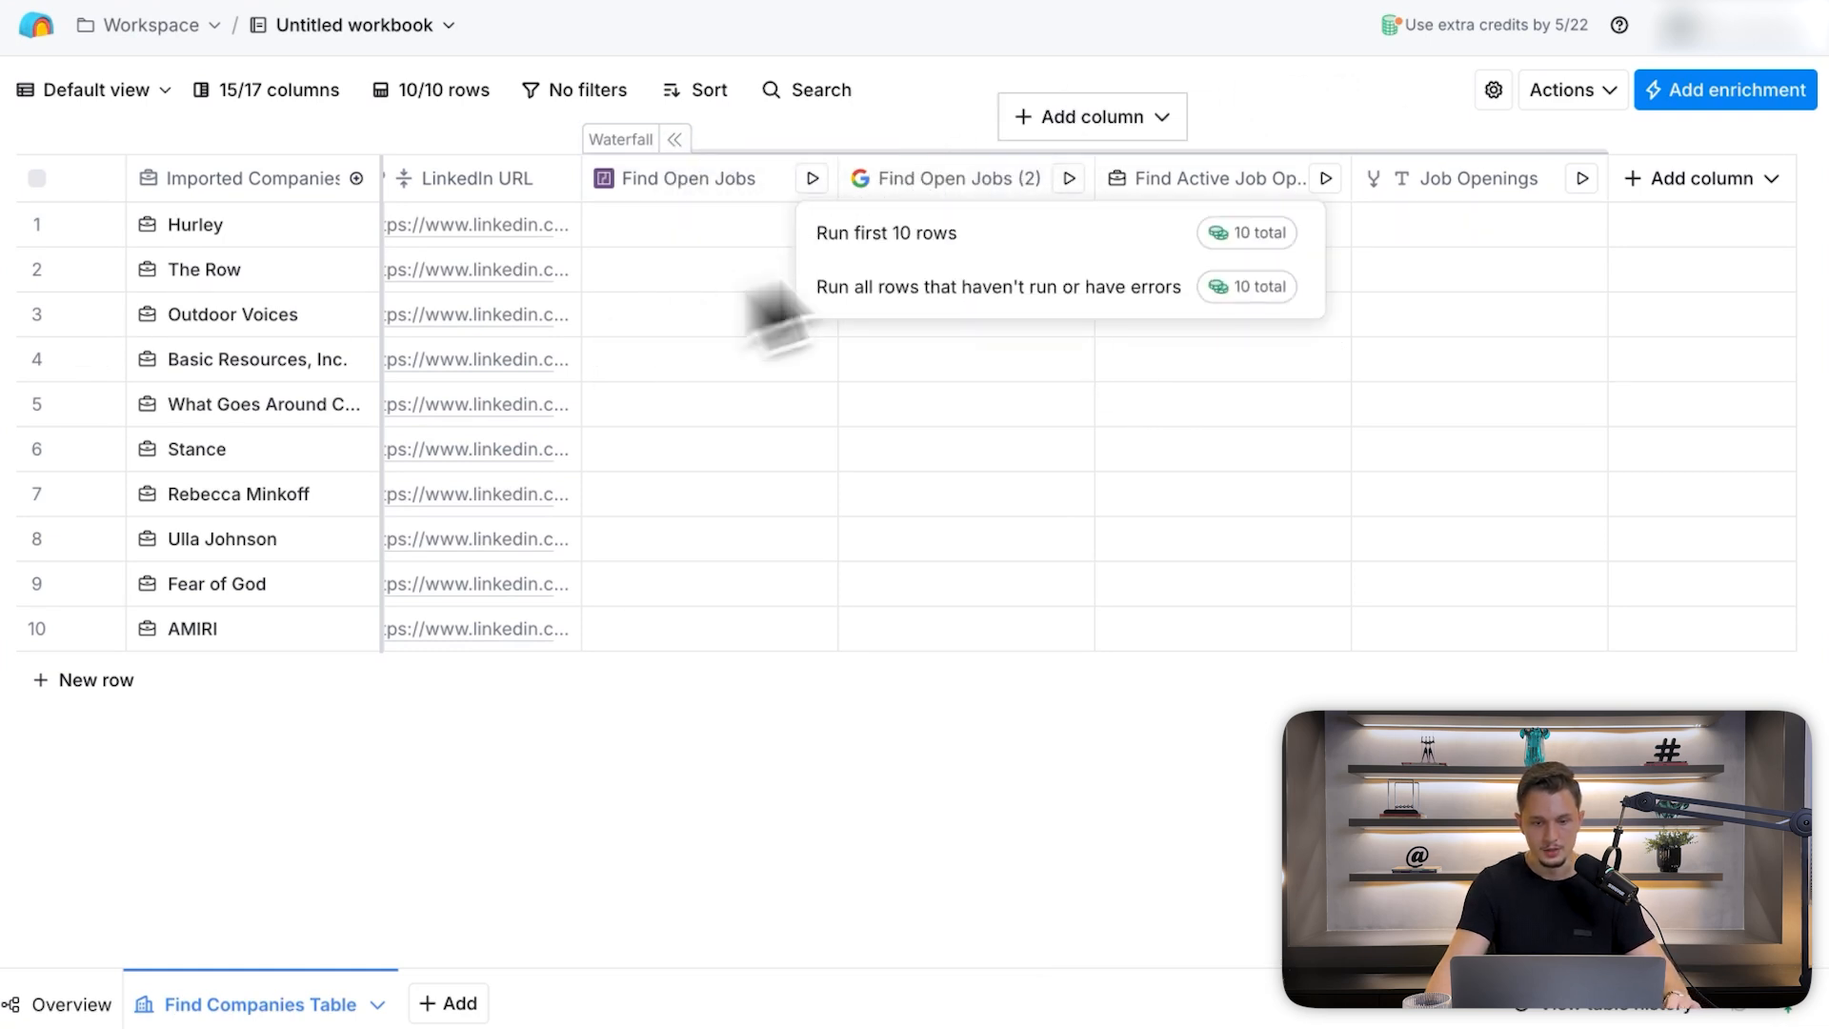
left_click(1226, 250)
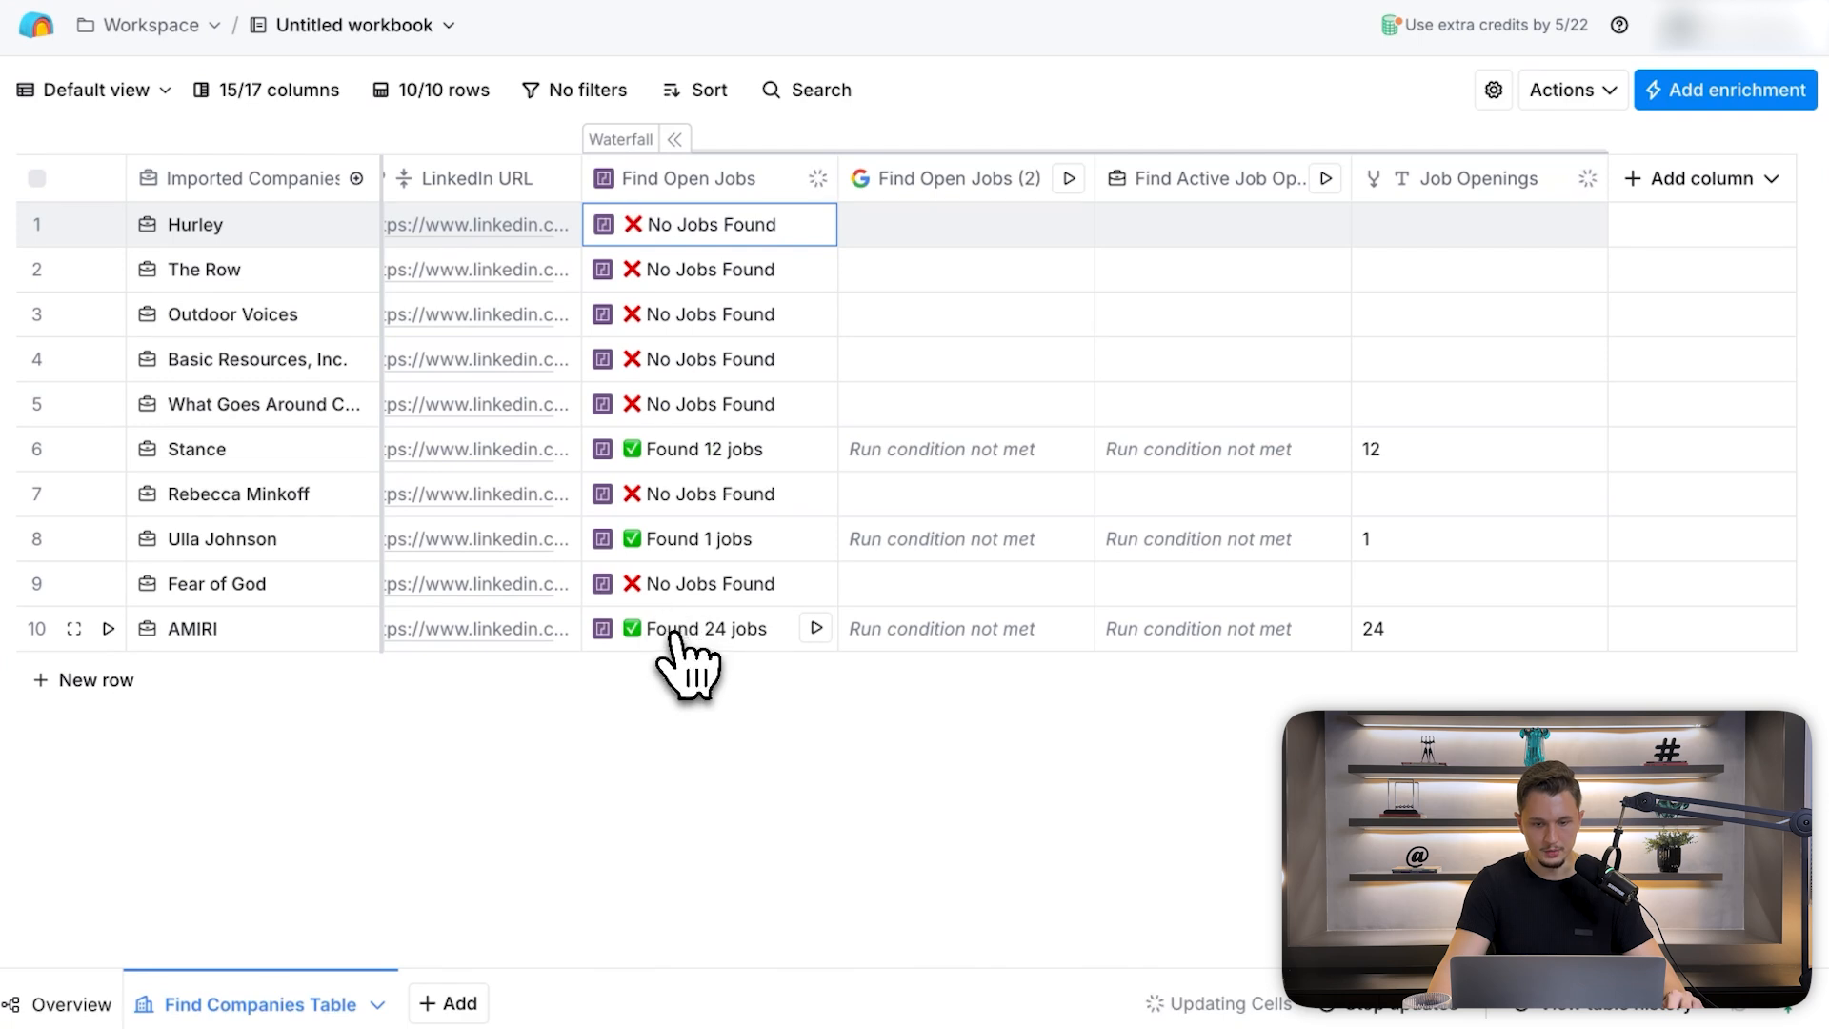
- Examine the individual job listings returned by Find Open Jobs for the company Stance
left_click(693, 458)
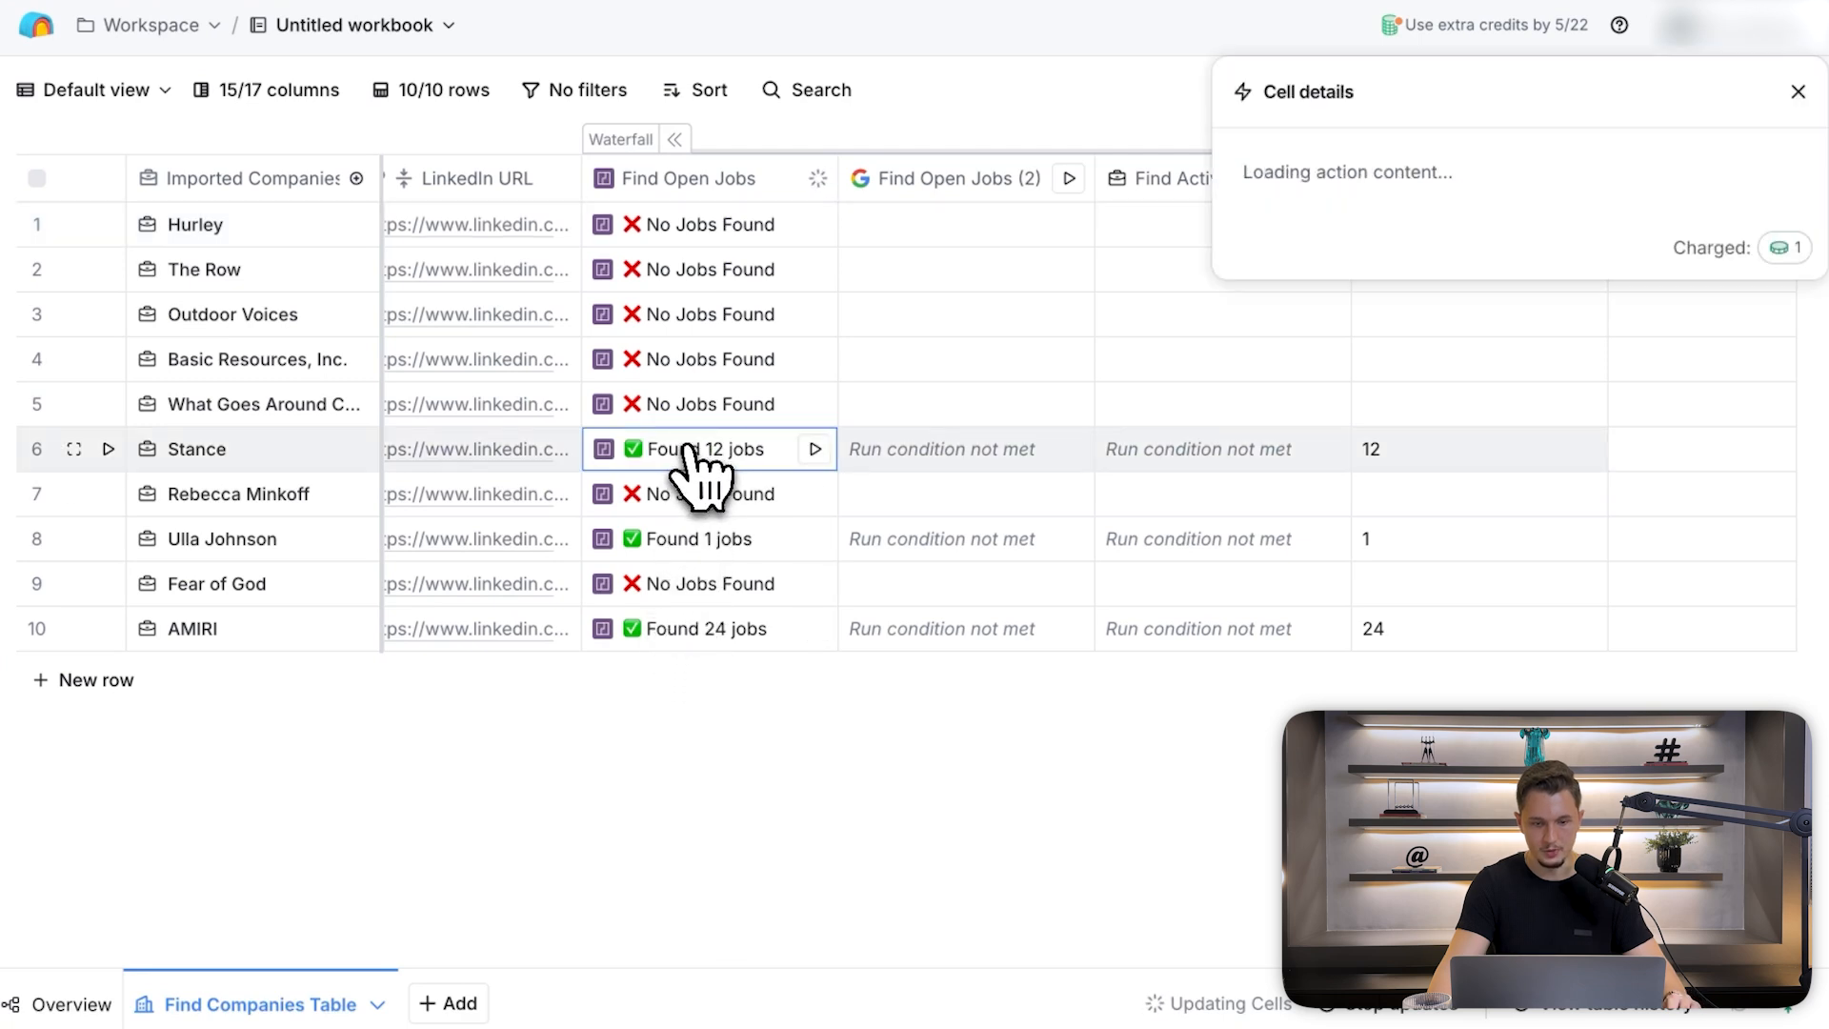
left_click(1251, 226)
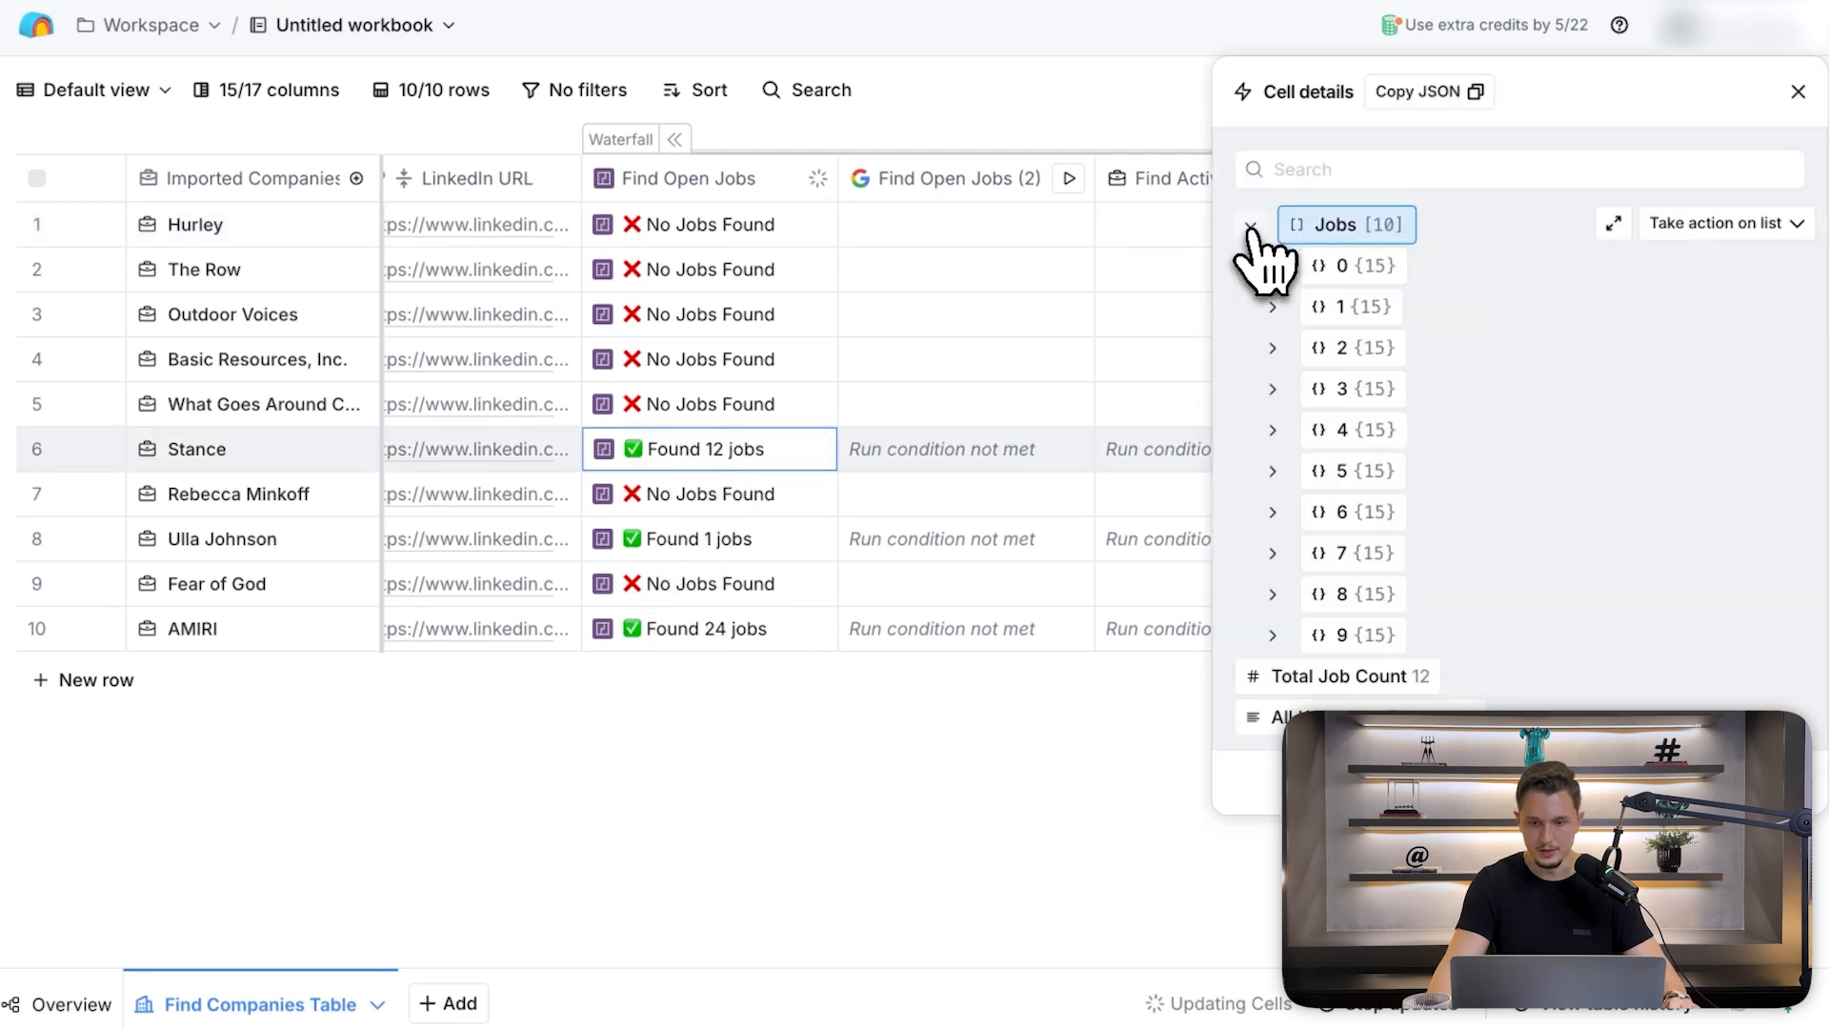
left_click(1275, 266)
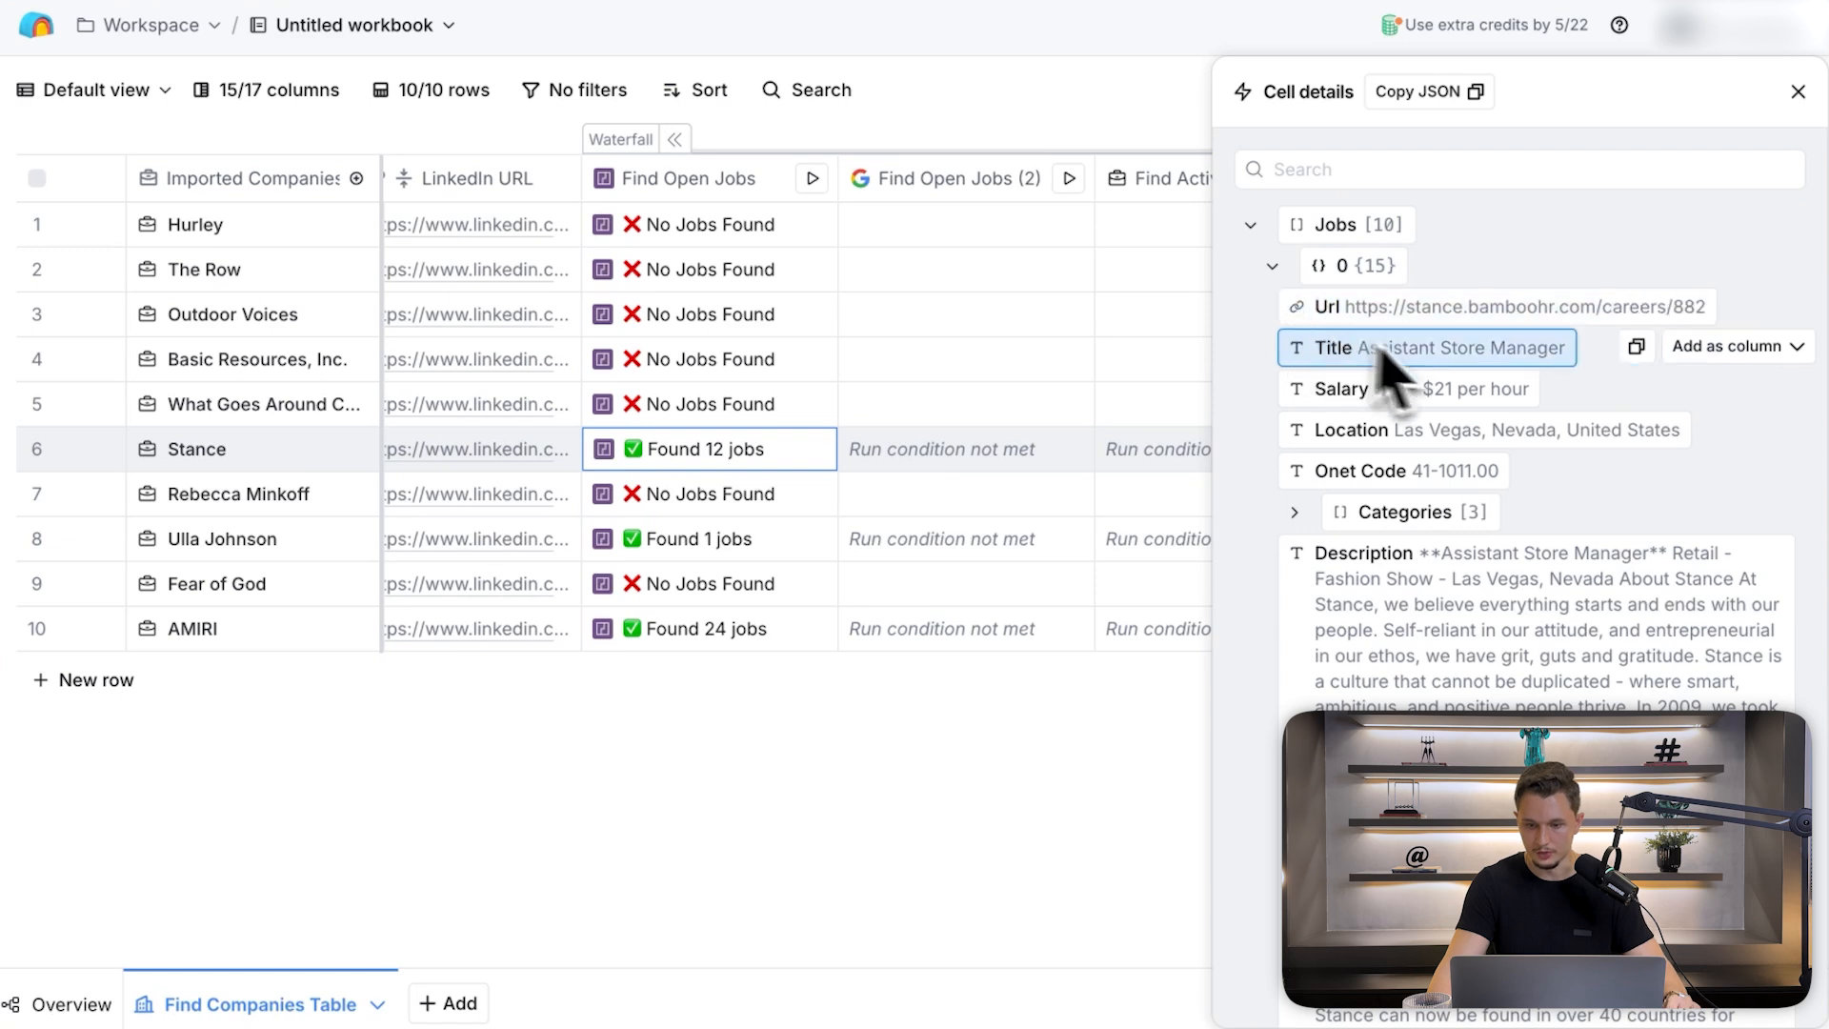
left_click(1273, 267)
left_click(1272, 306)
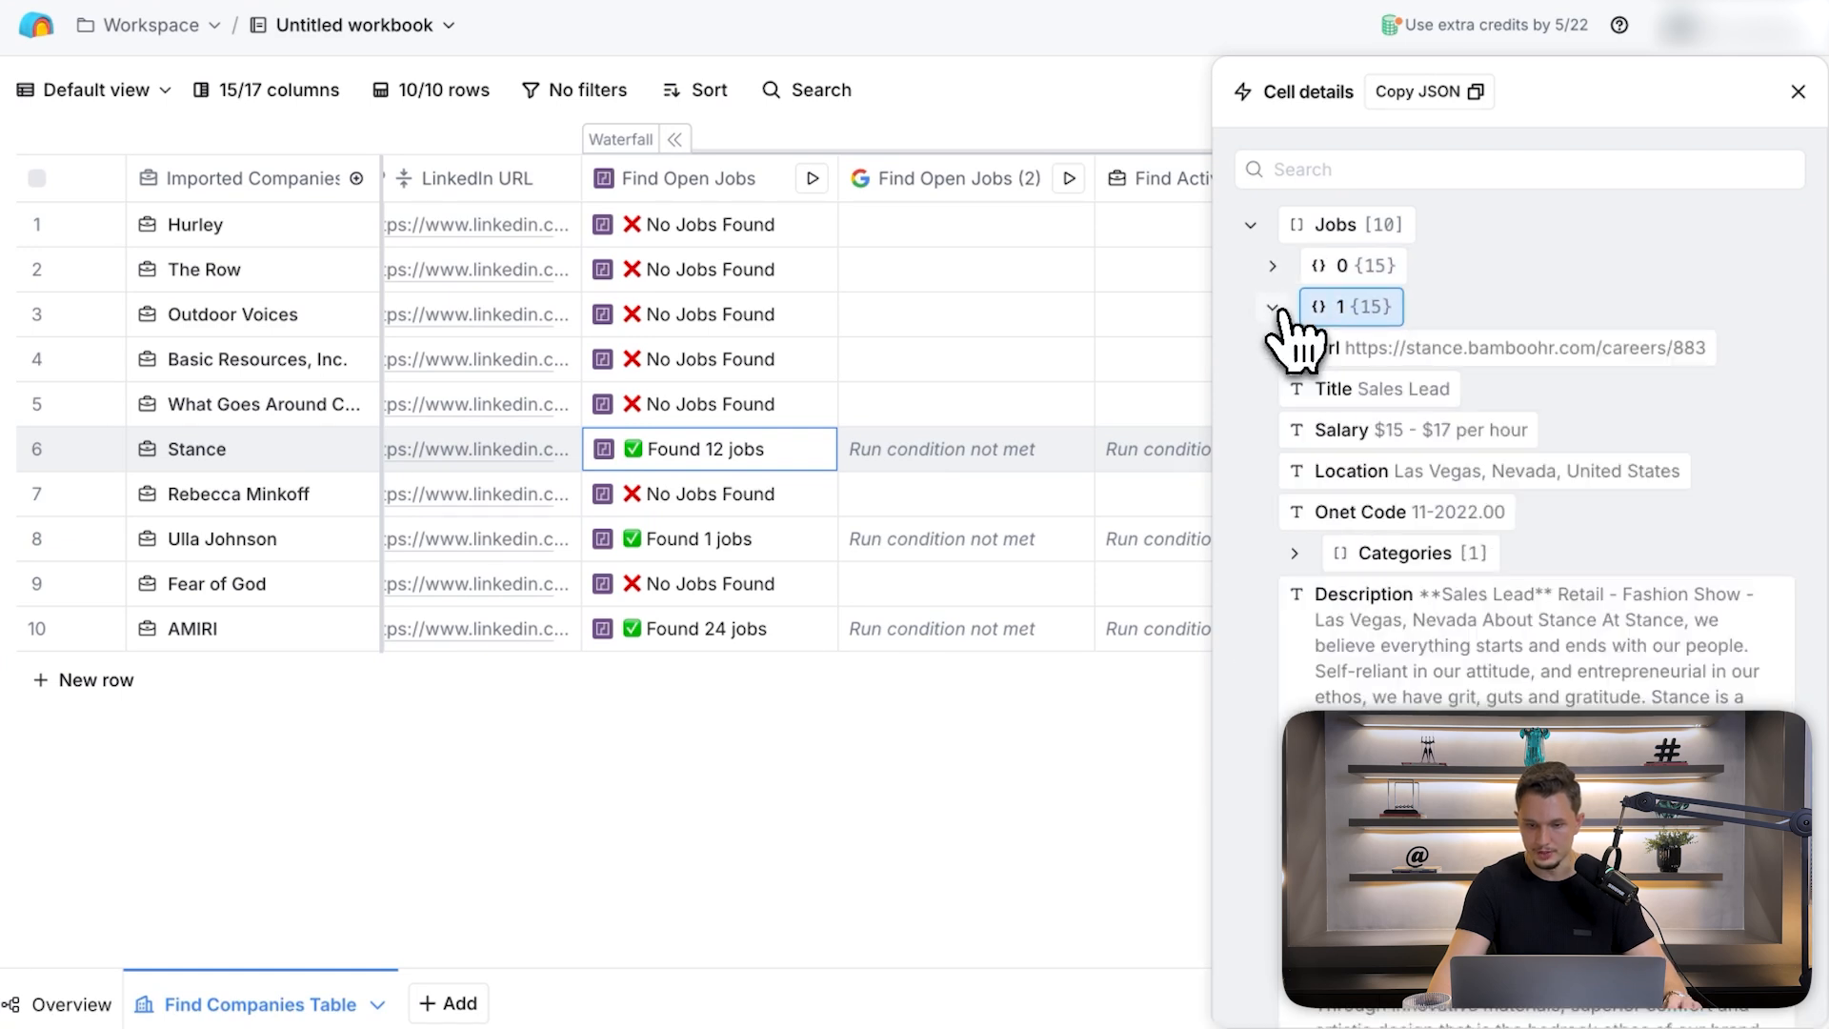
left_click(1273, 308)
left_click(1274, 348)
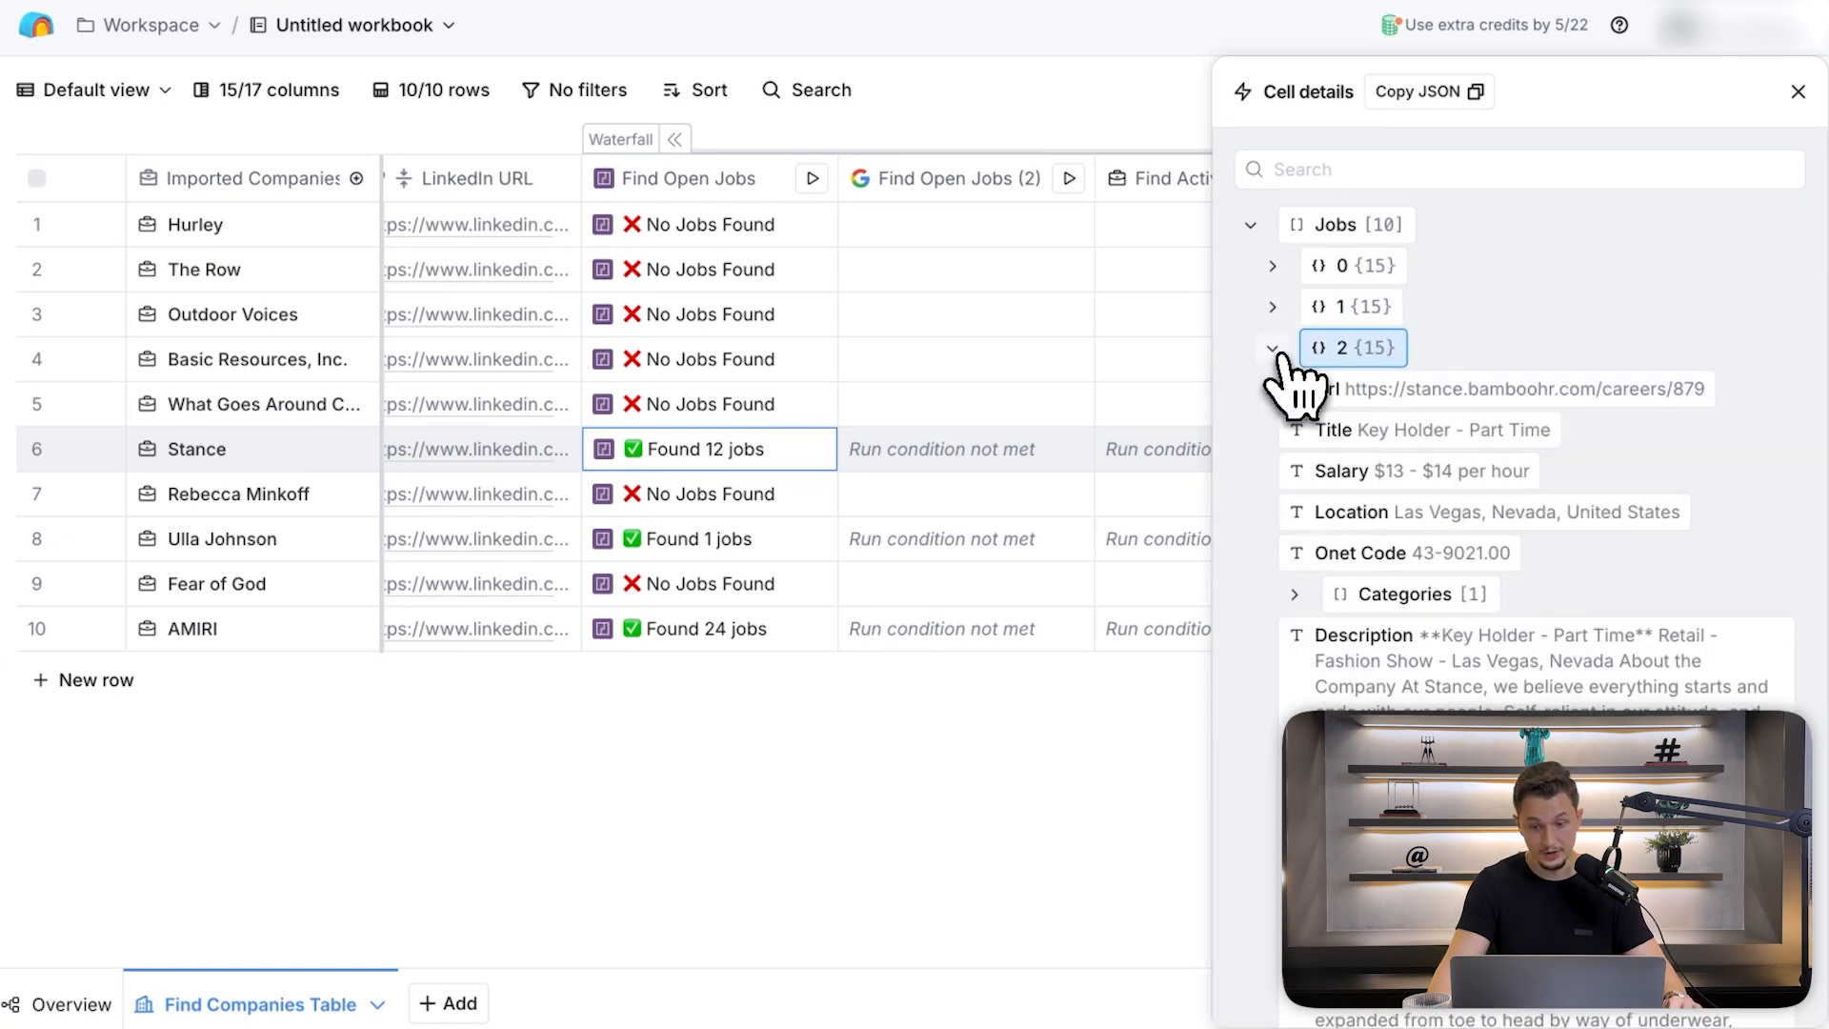
left_click(1273, 348)
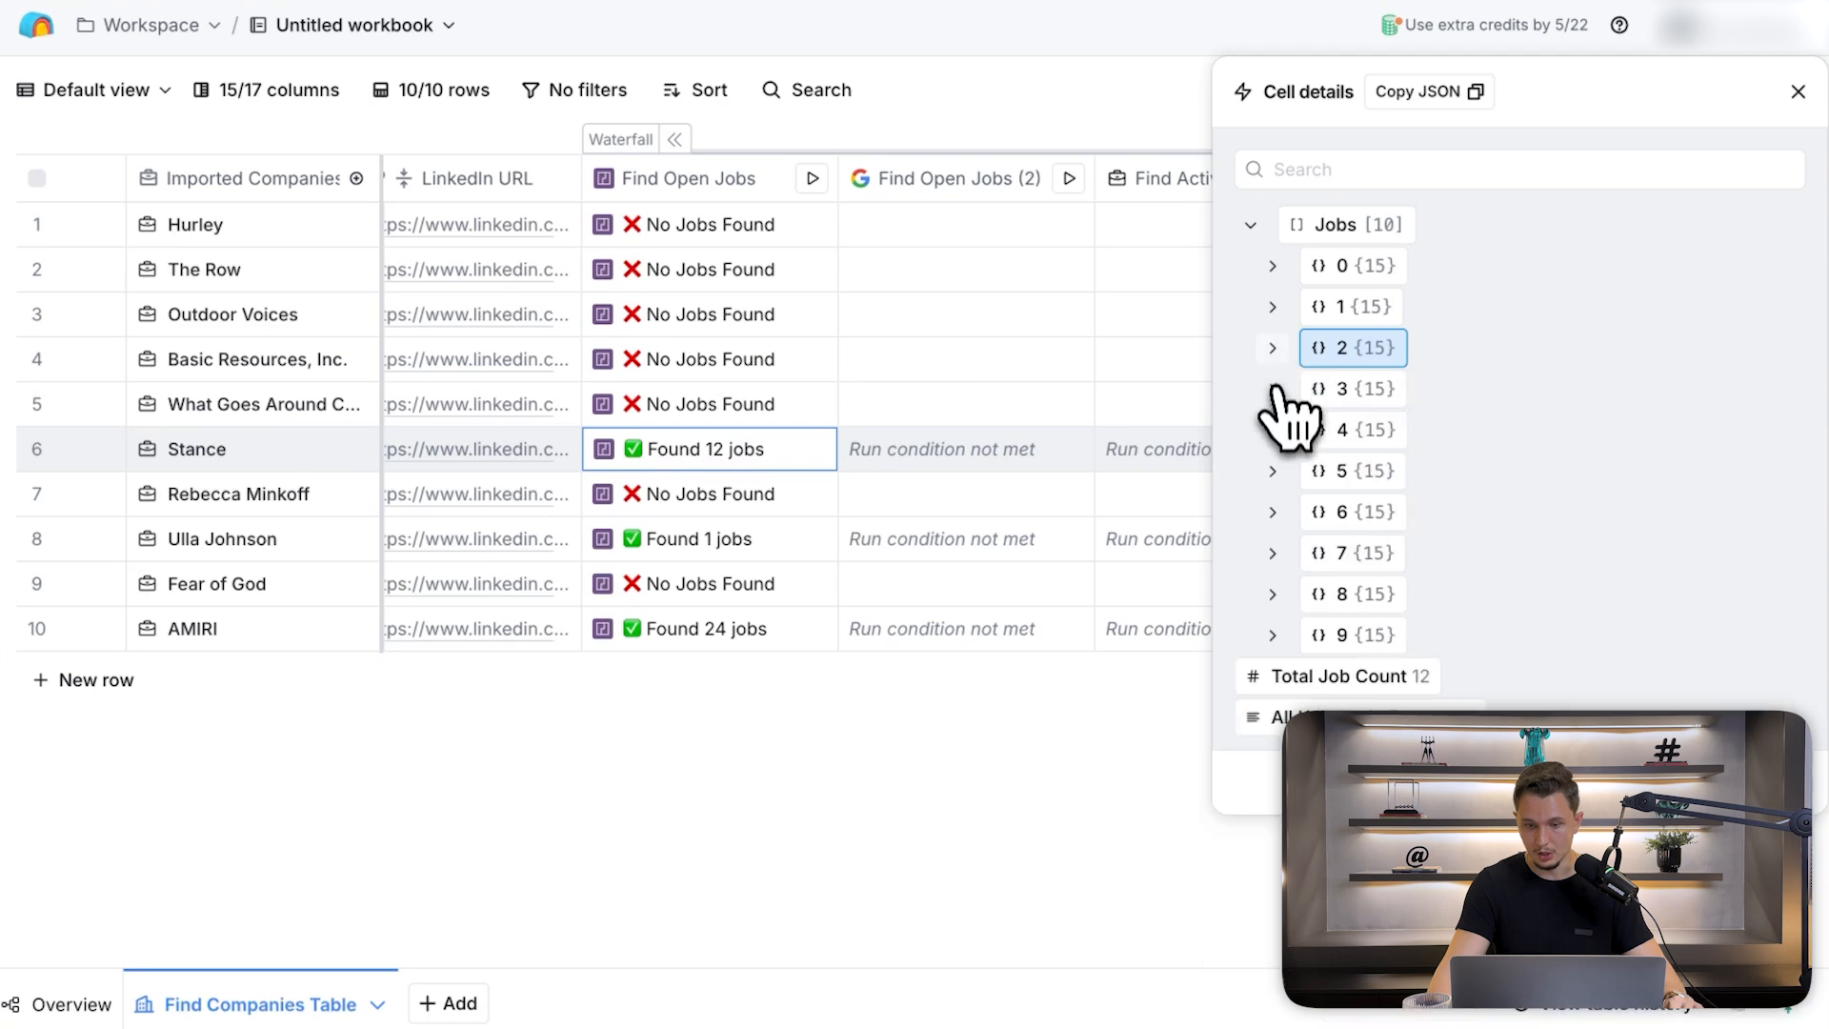
left_click(1272, 389)
left_click(1272, 390)
left_click(1272, 430)
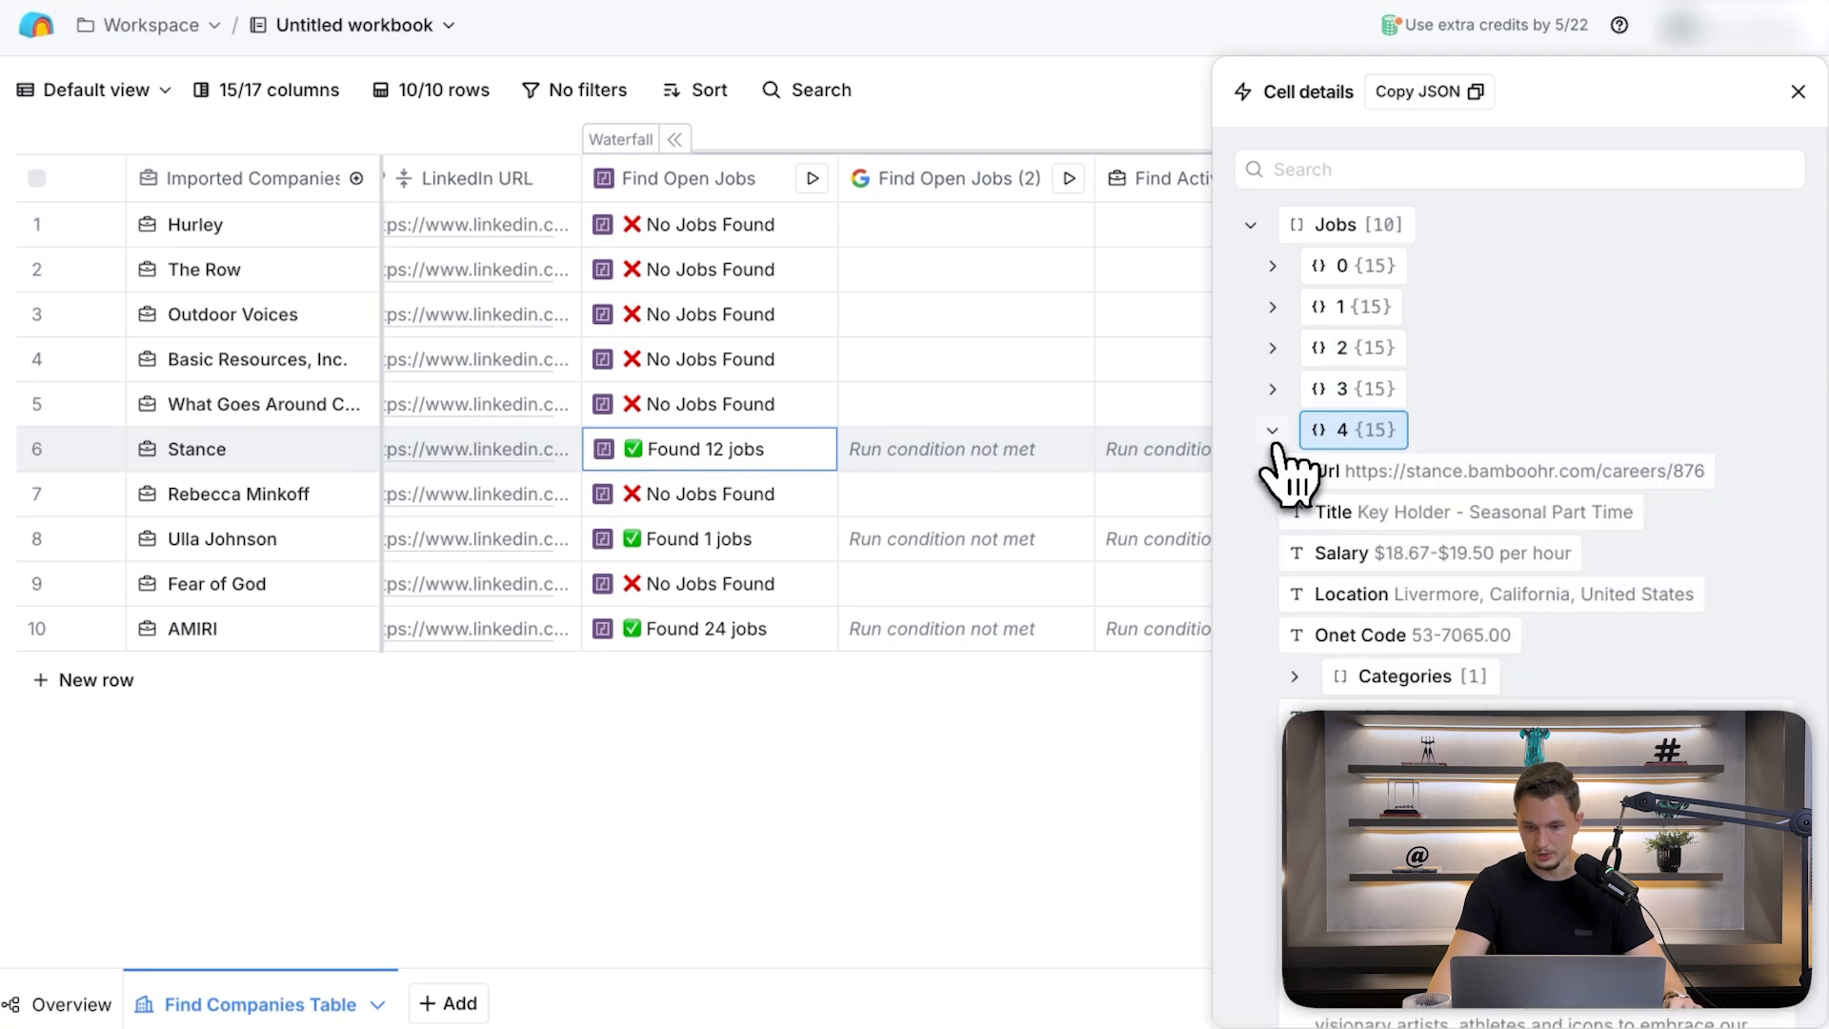
left_click(1272, 431)
left_click(1797, 92)
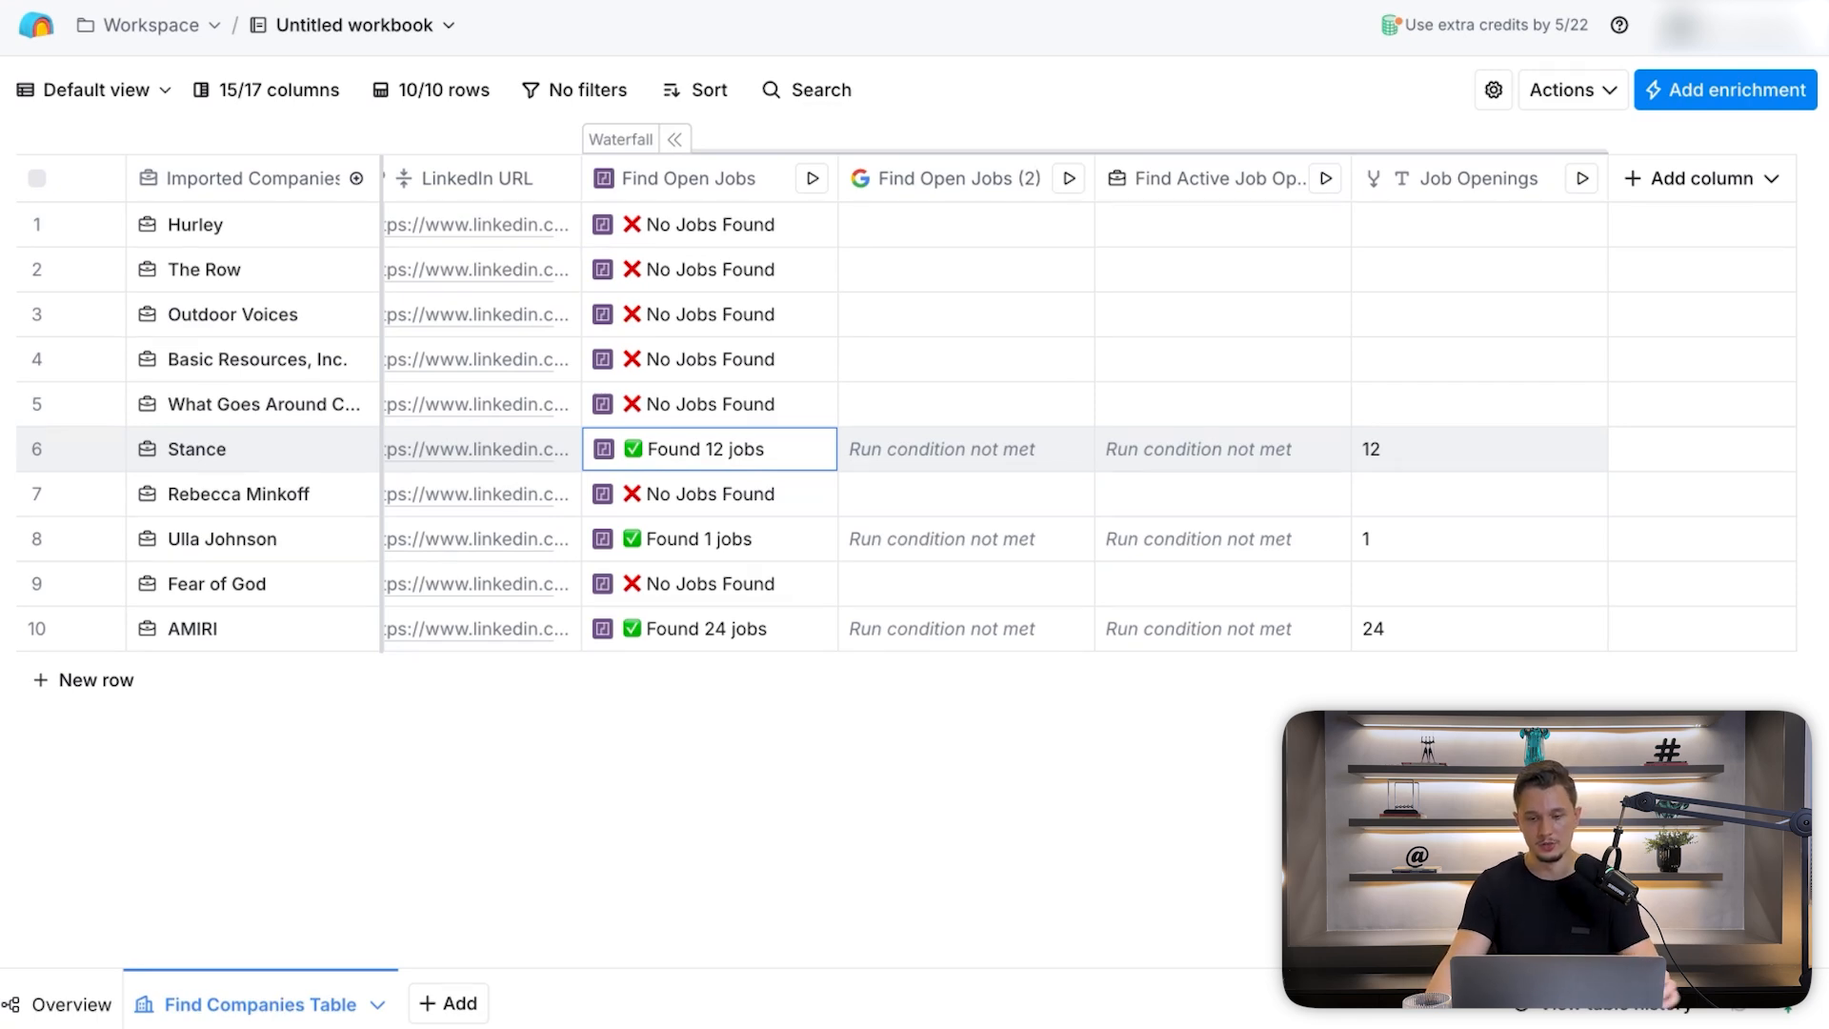
- Search the enrichments for "claygent" and add the Claygent (AI Web Researcher) enrichment to the table
scroll(1090, 427, "left", 13)
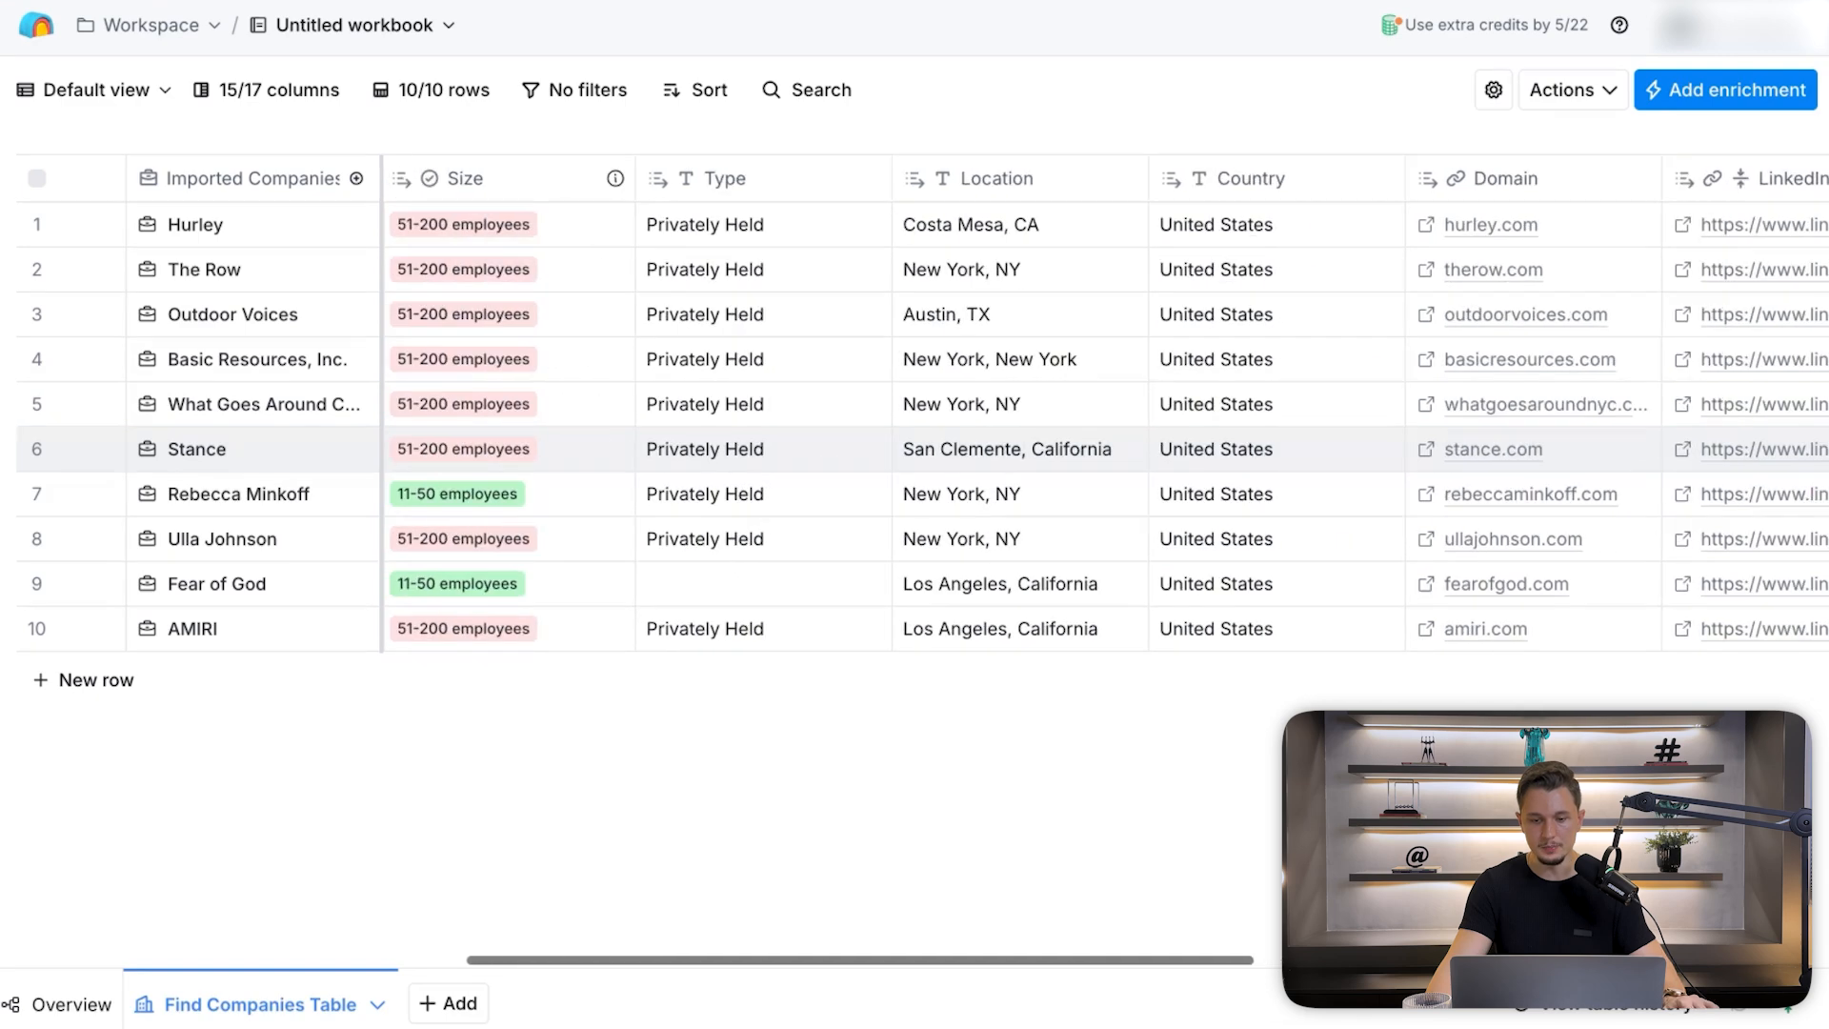
scroll(1089, 427, "right", 13)
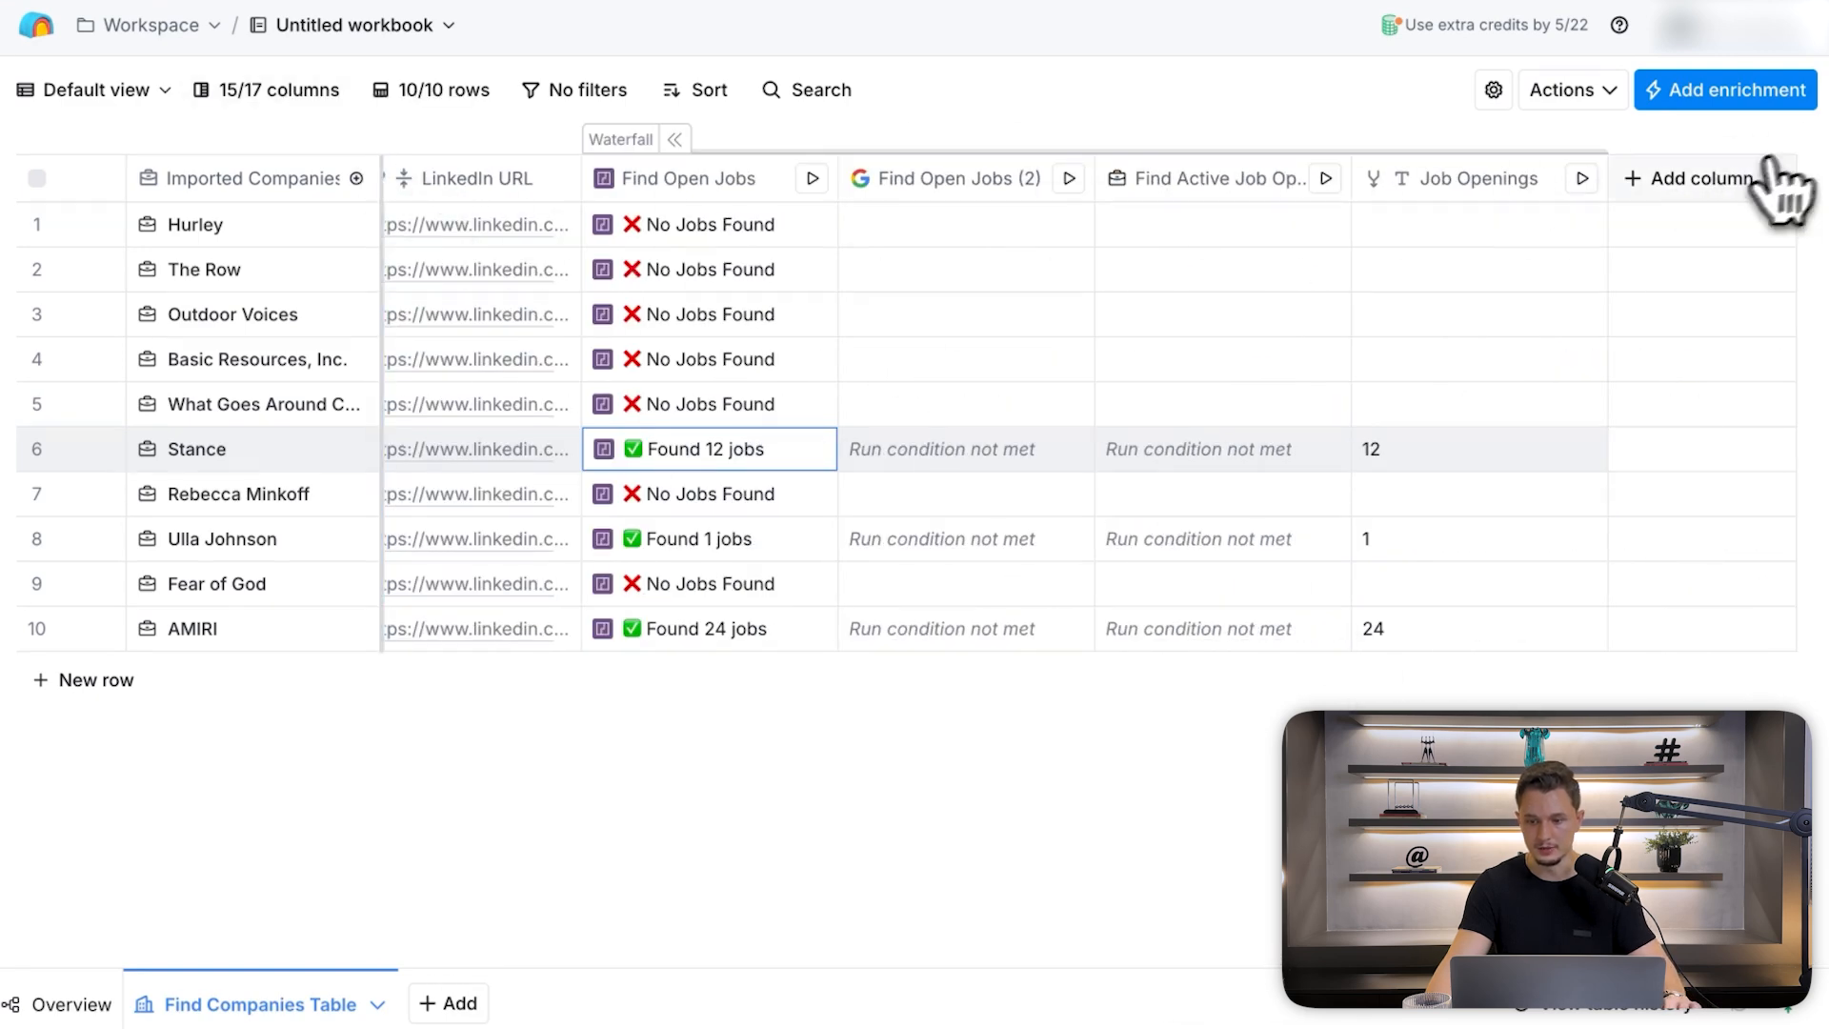
left_click(1671, 183)
left_click(1667, 238)
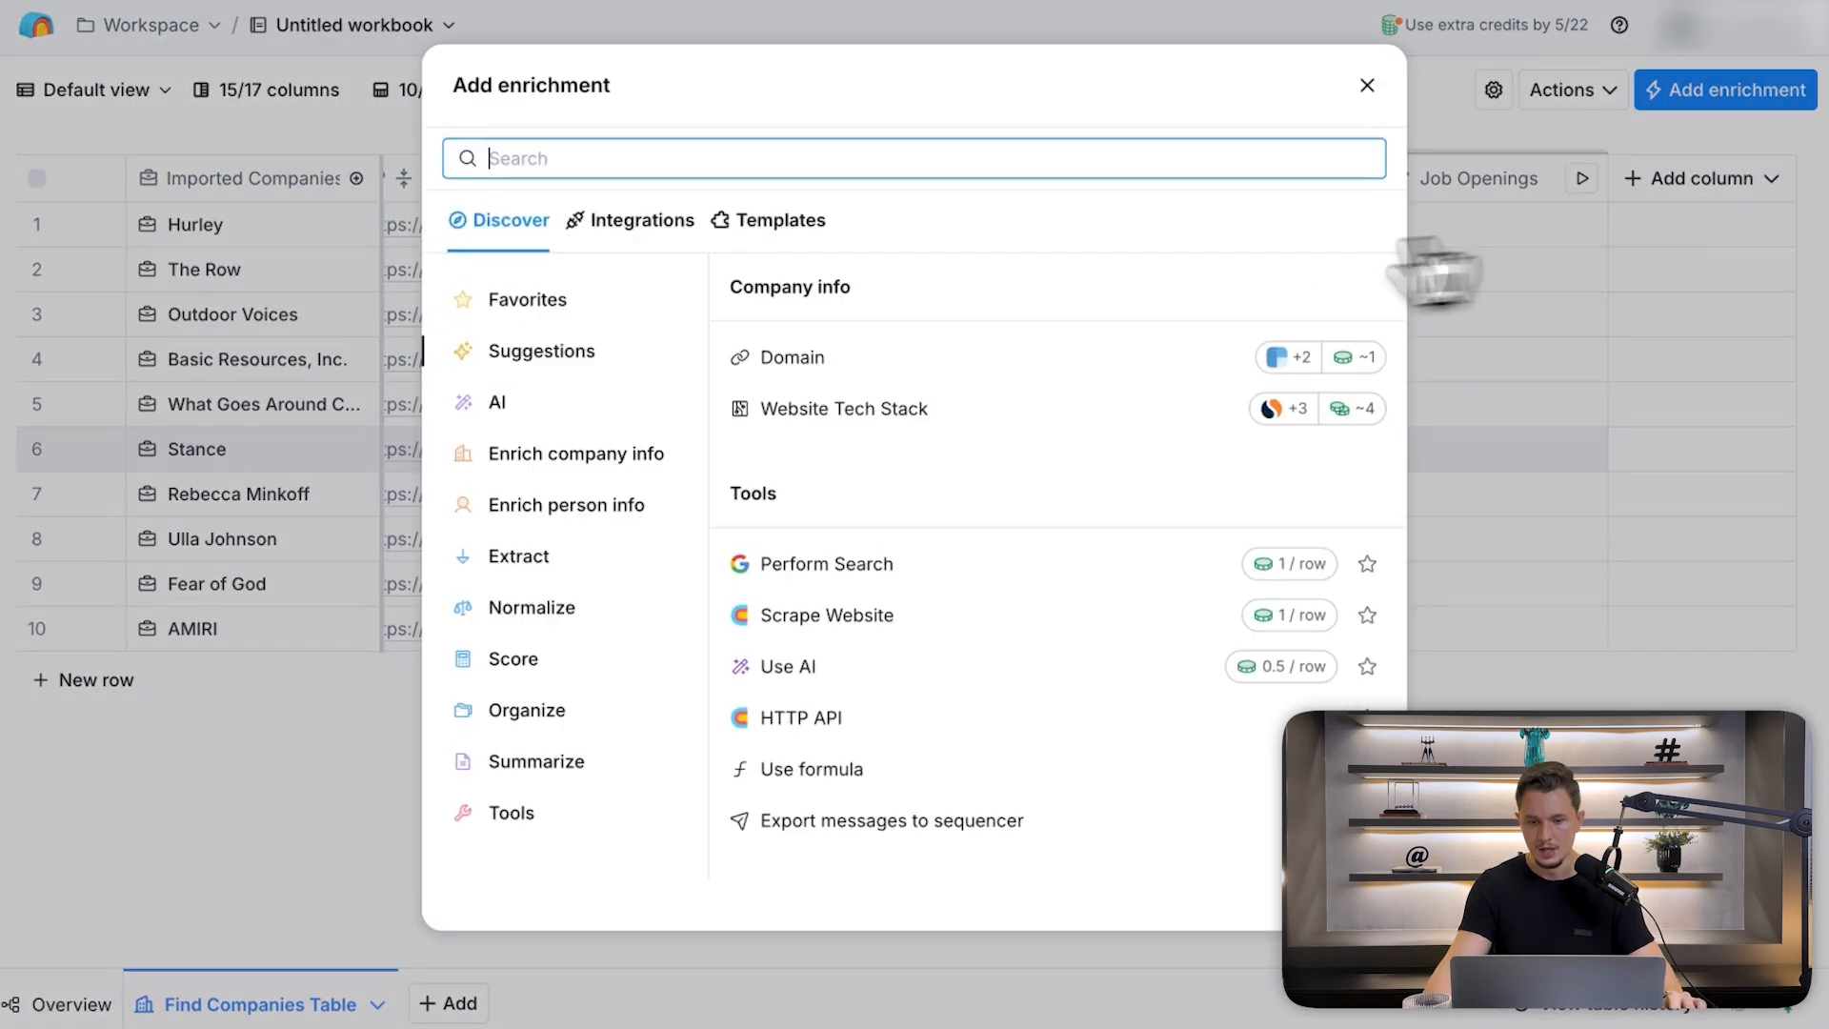
left_click(554, 160)
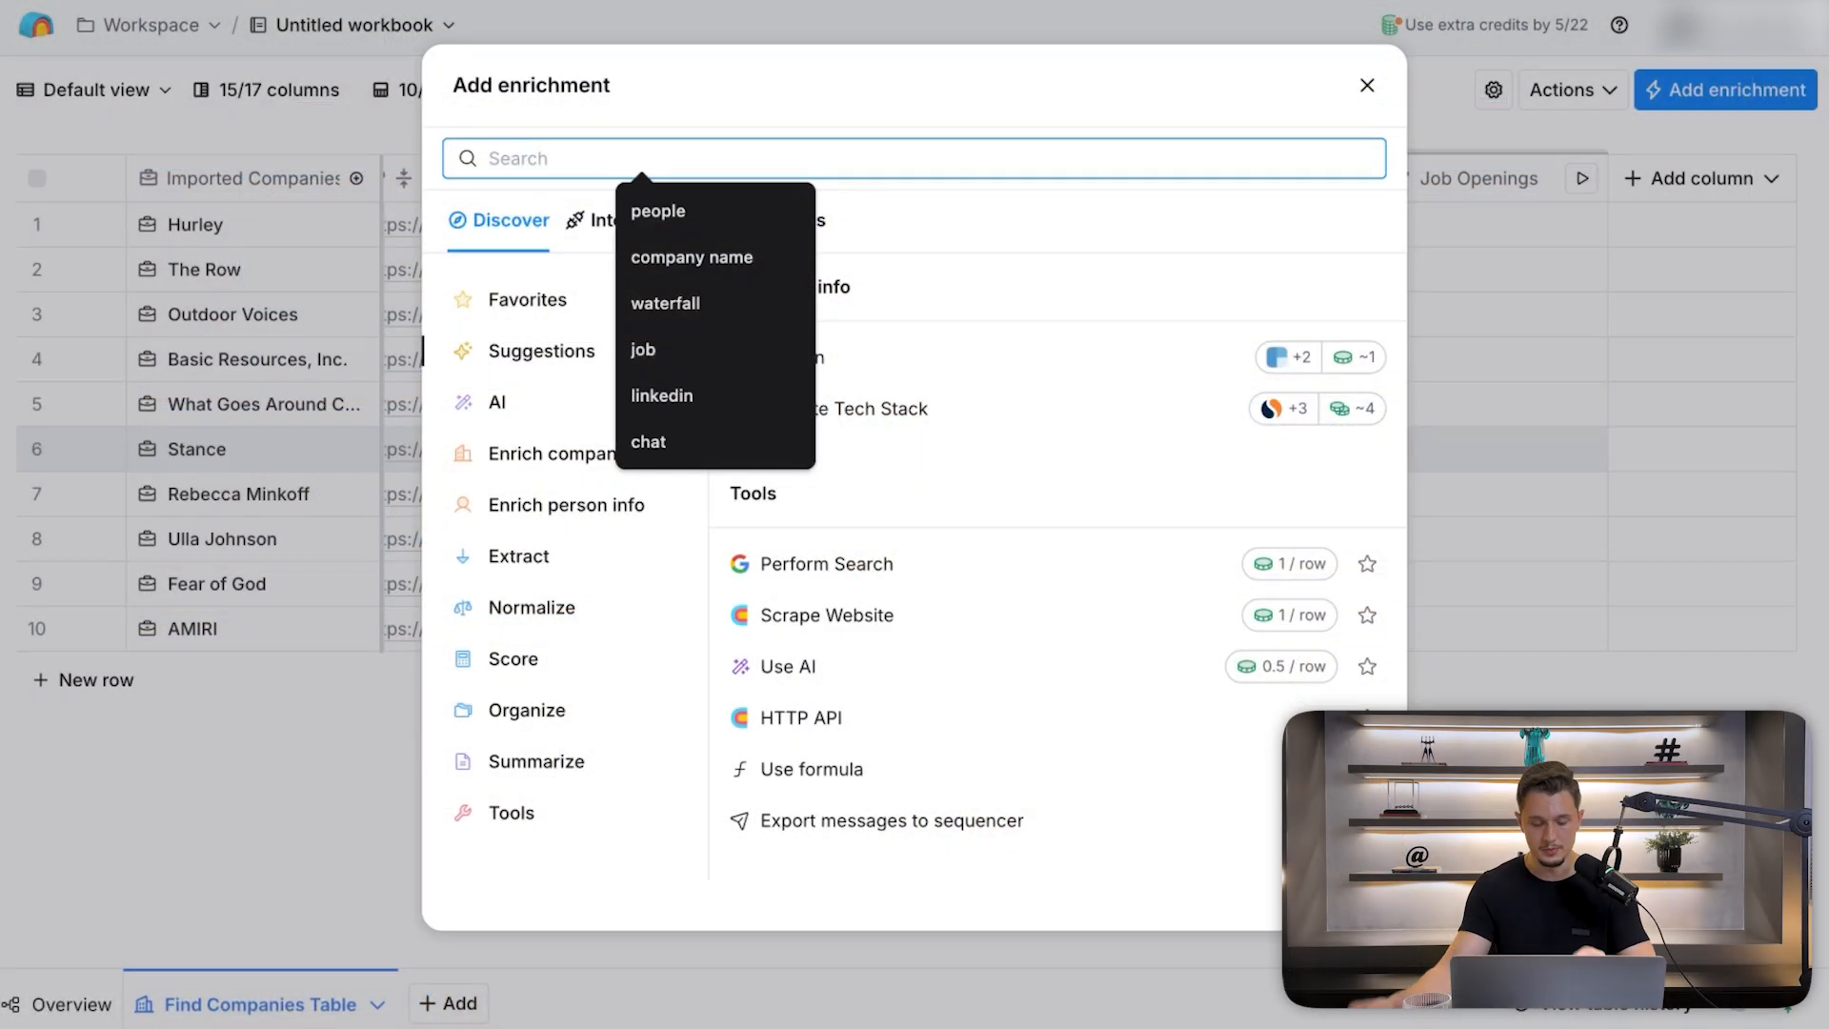
type("clay")
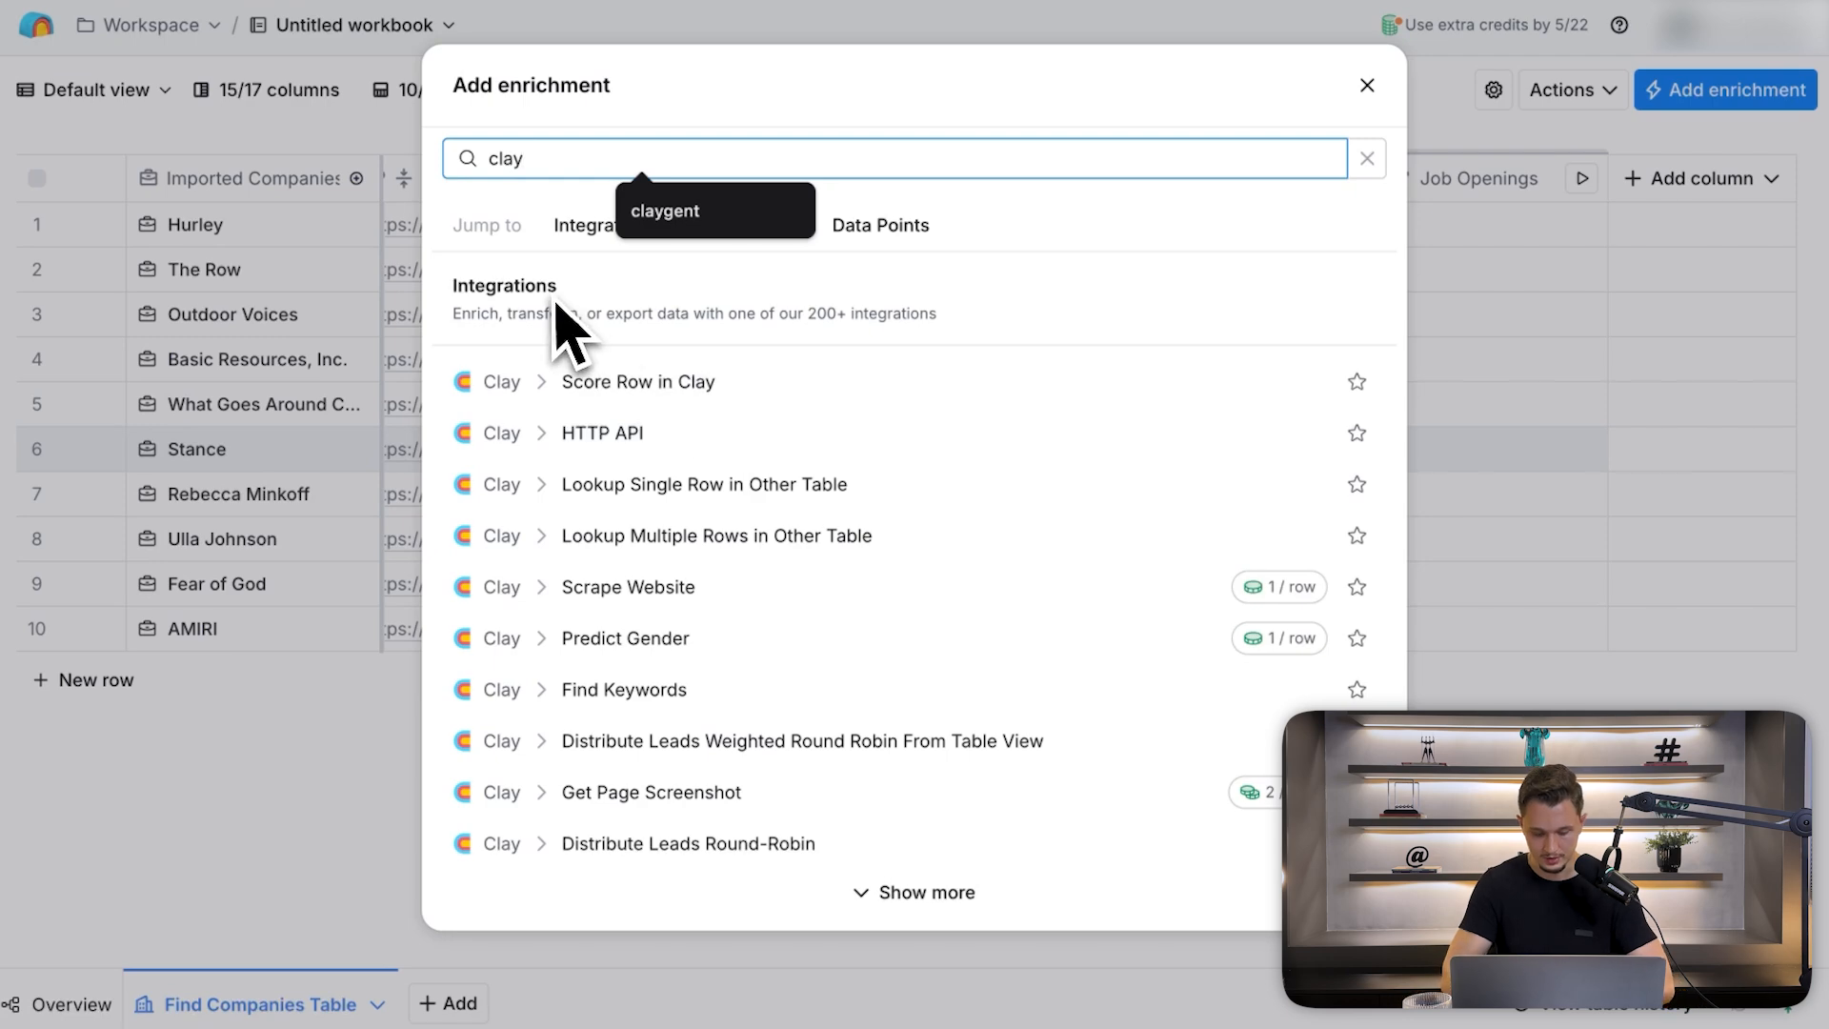
type("gent")
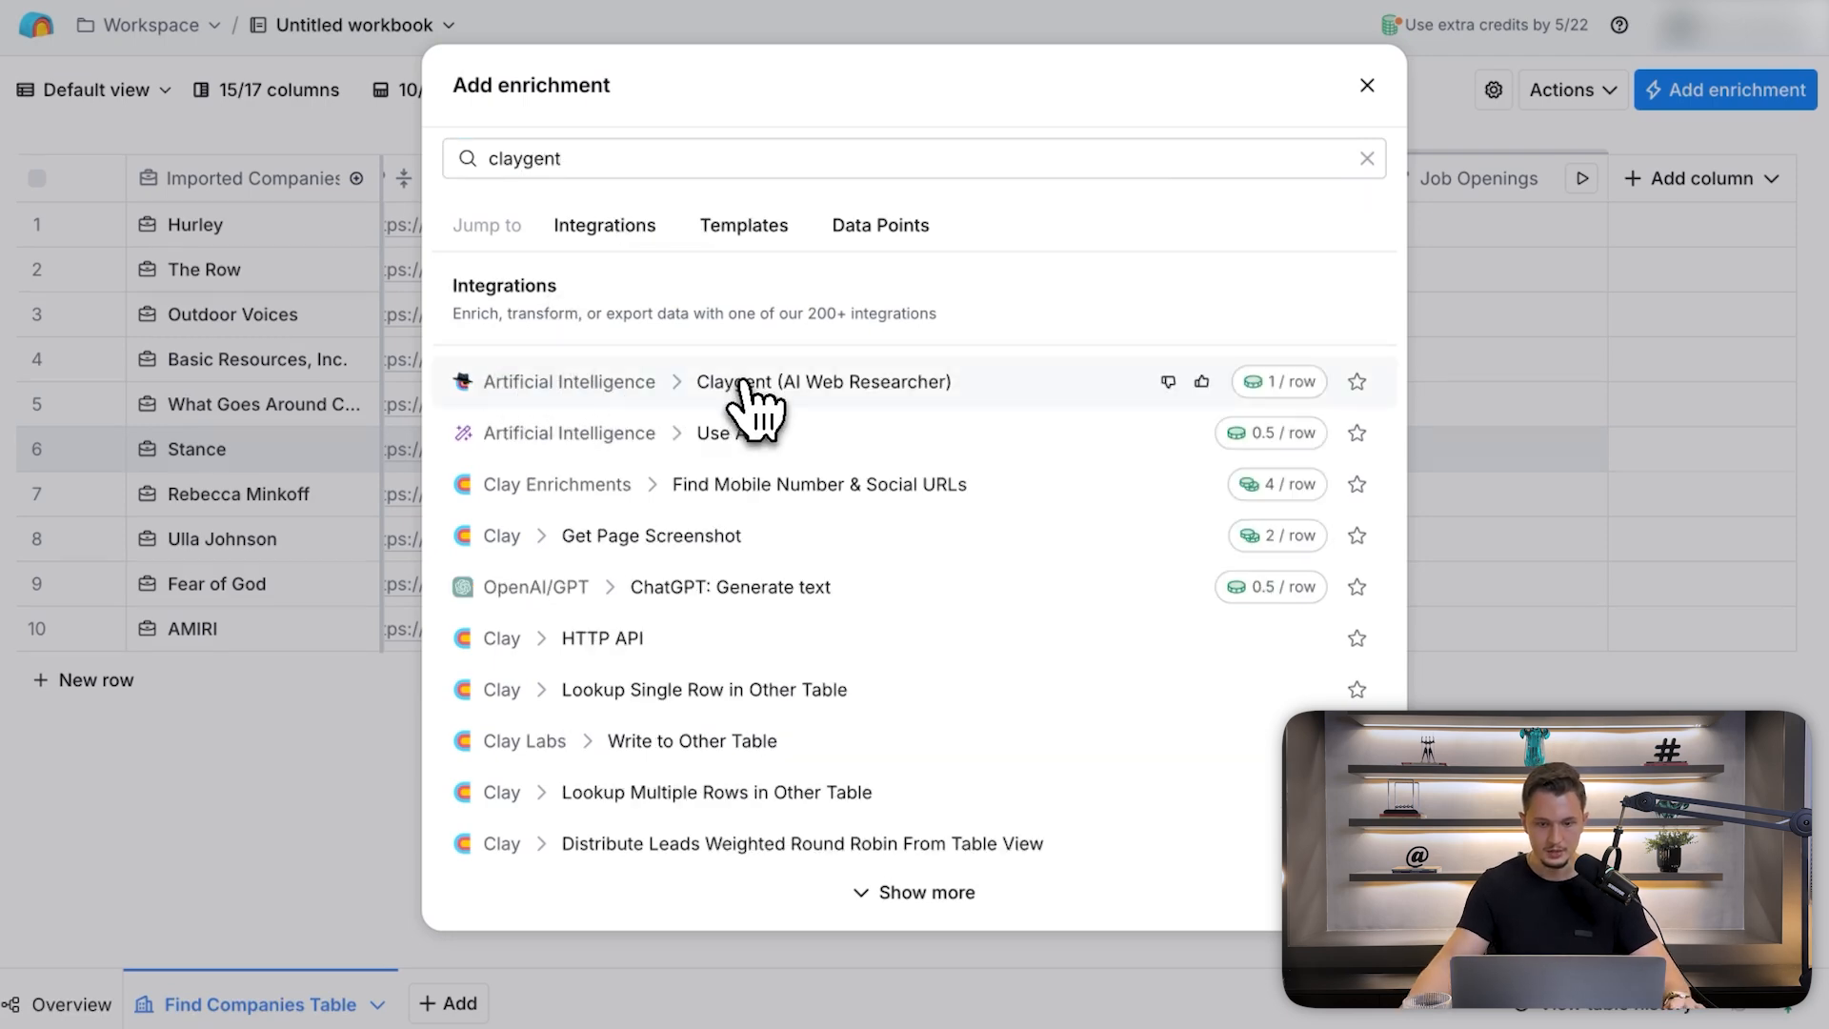
left_click(752, 383)
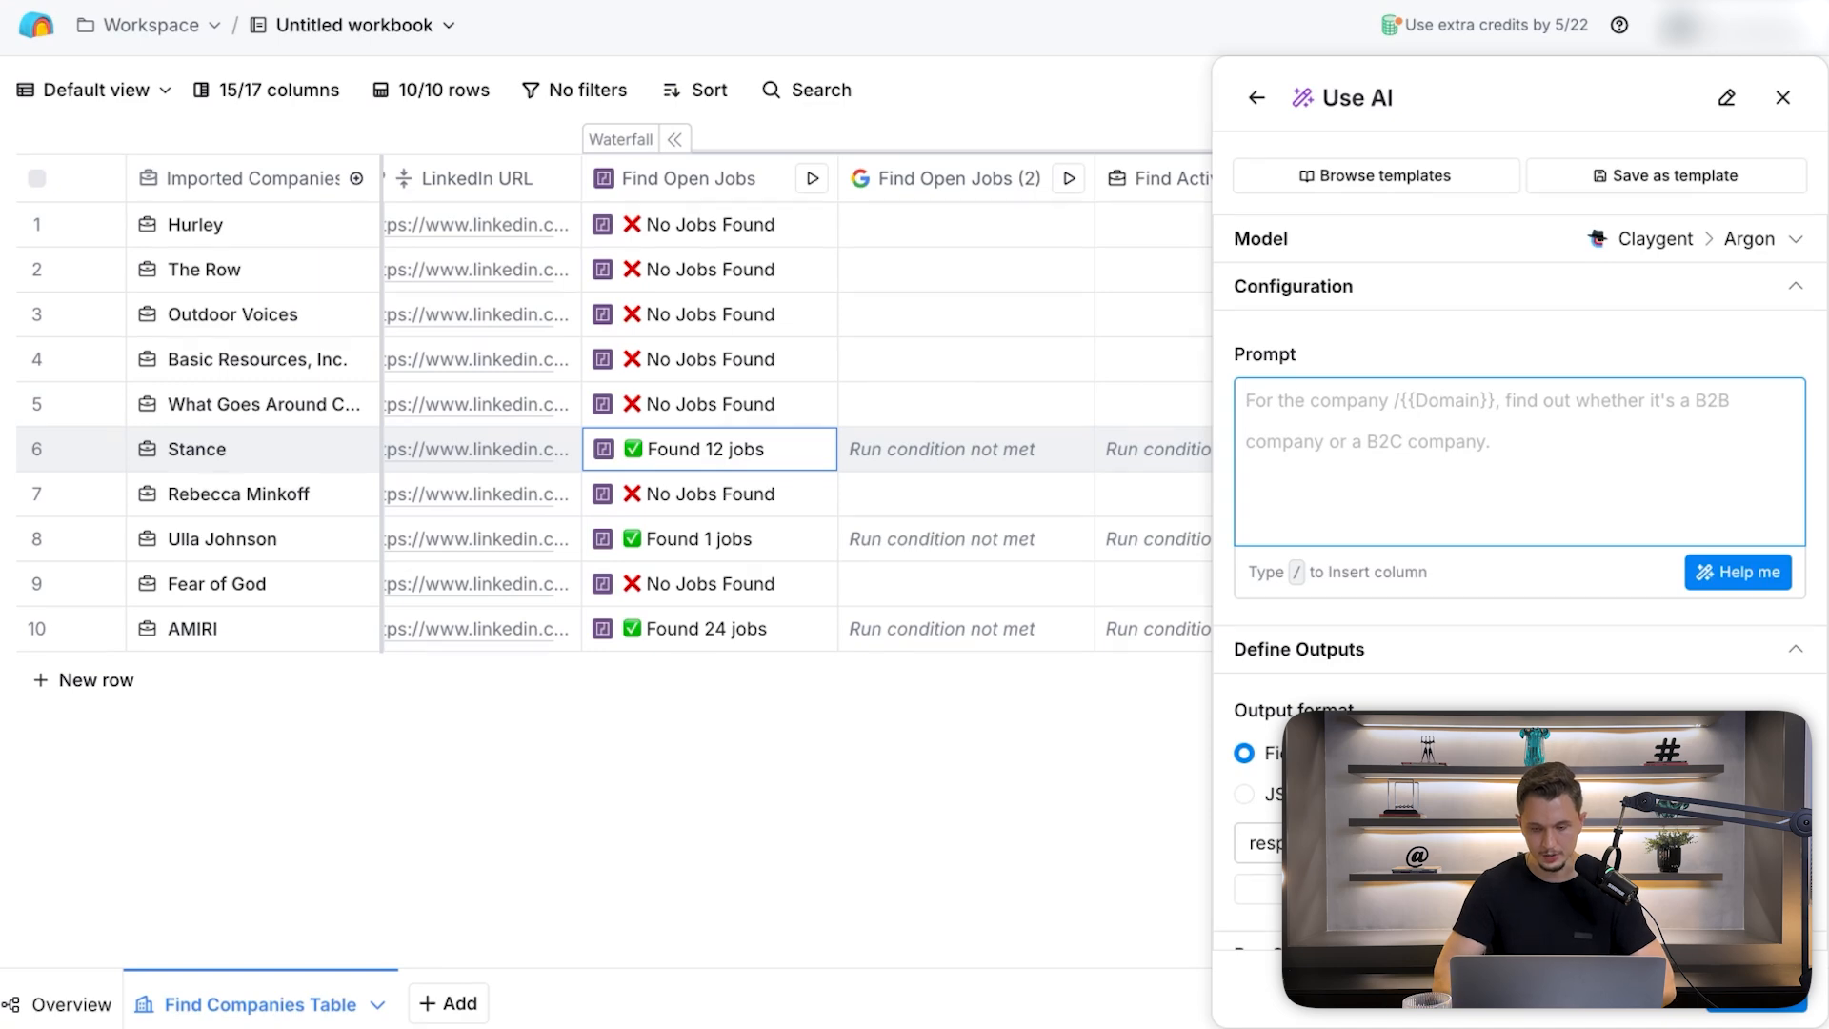
- Enter a prompt asking for a 1-3 sentence description of the company's products from its website, referencing the Domain column as the website
type("You are helping me determine what products a company offers given their website content.  The output should be 1-3 sentences in length. It should only describe the type of products they offer. Do not include the company name. Keep the response as short as possible. Do not include any contact information.  If they offer multiple products, respond with all of them.  Here's their website: f_7Y4BnDm3ZGGR")
scroll(1557, 273, "down", 2)
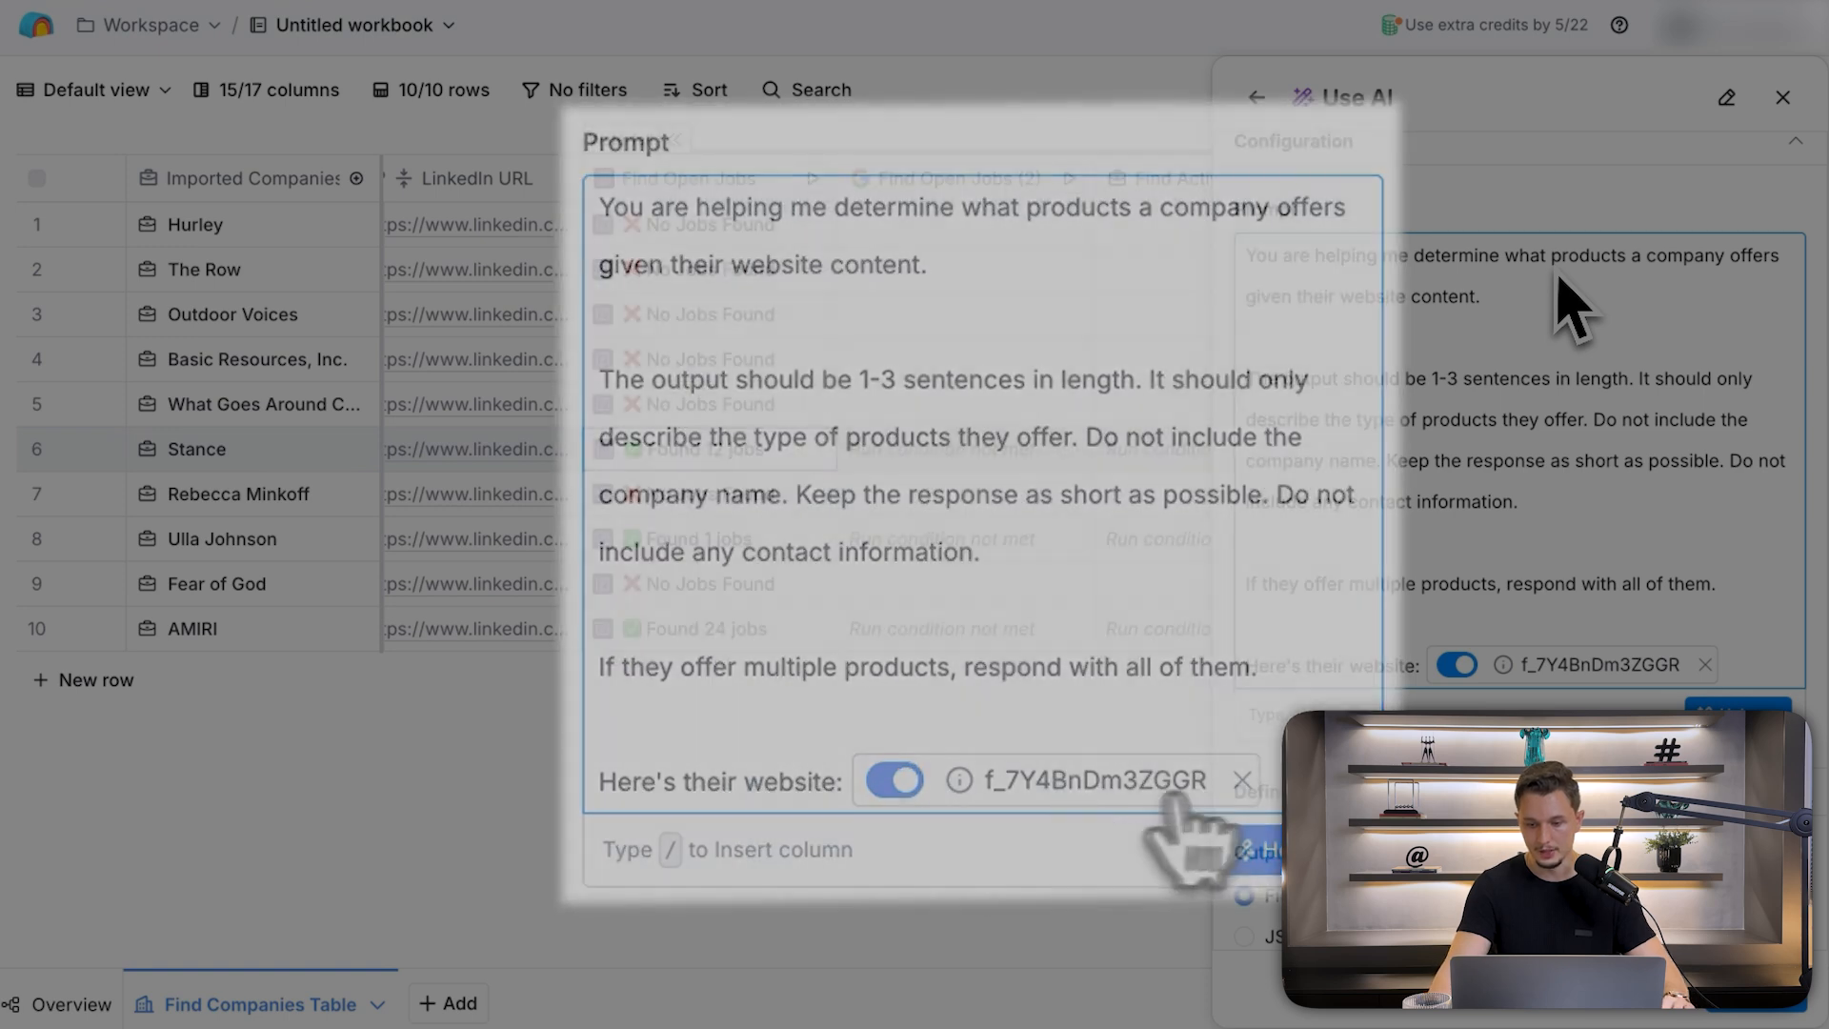
left_click(1704, 664)
type("/")
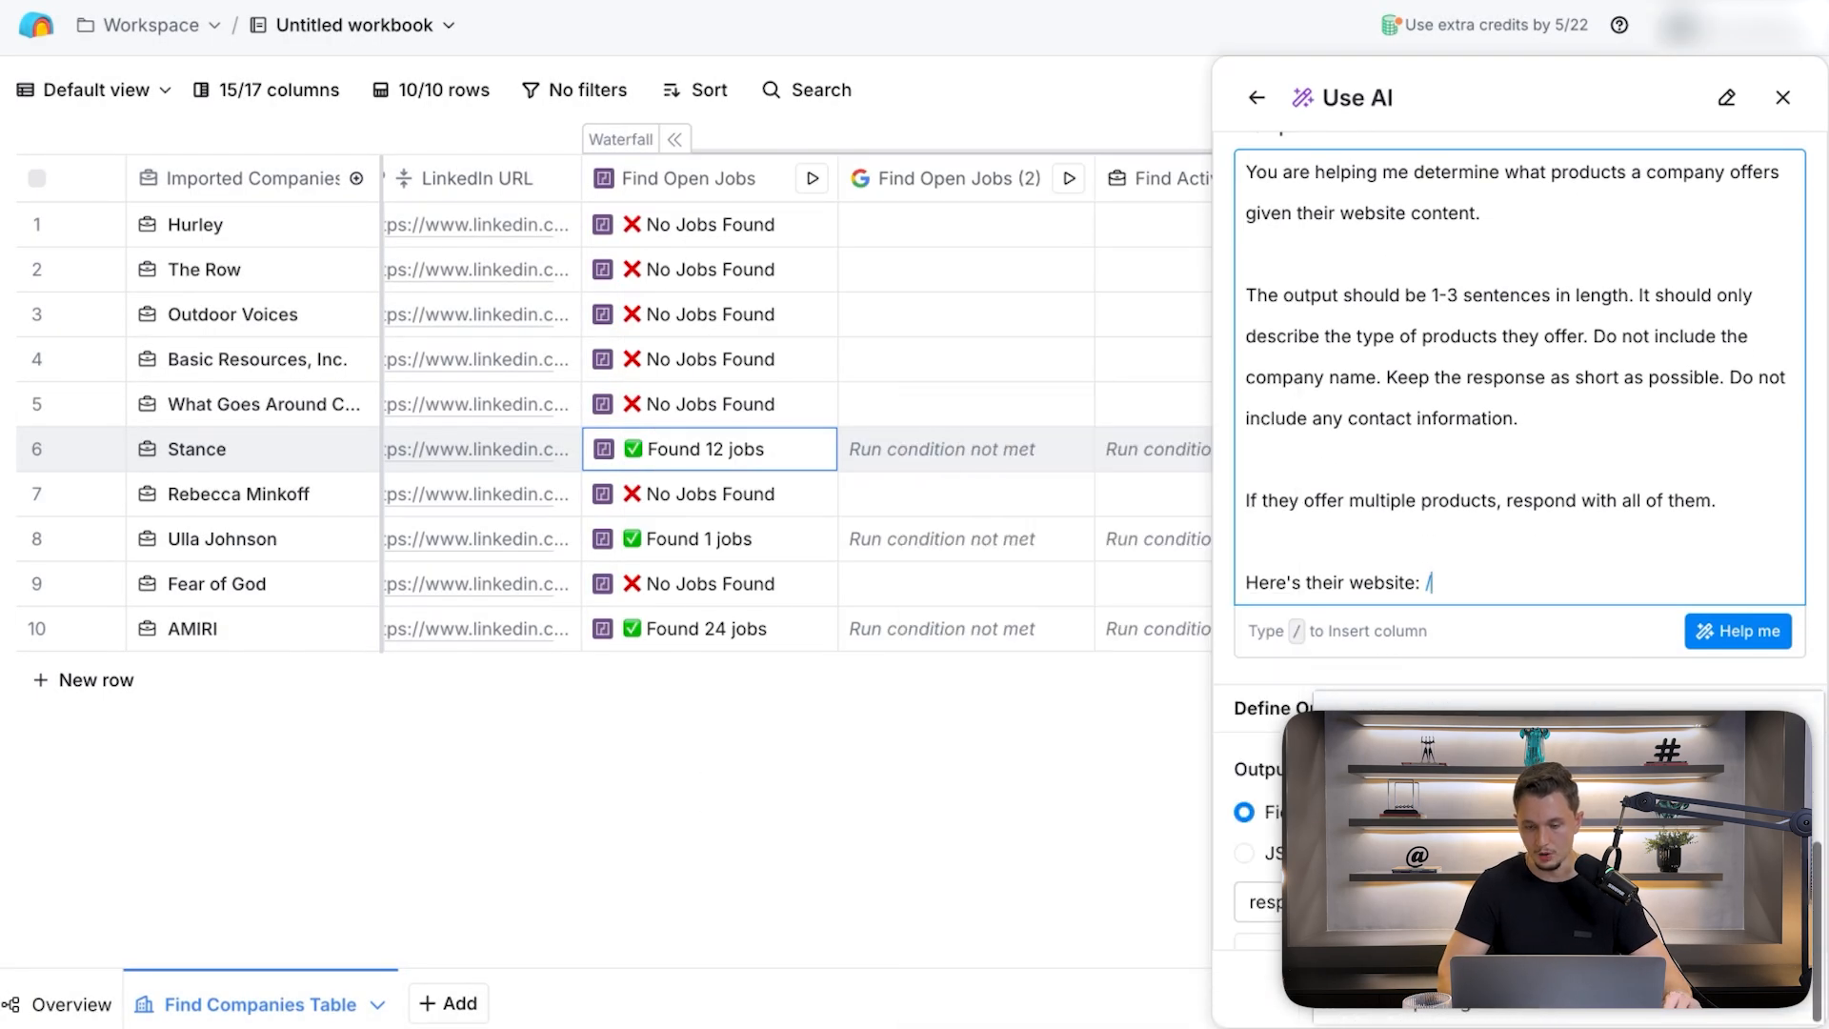
left_click(1516, 1017)
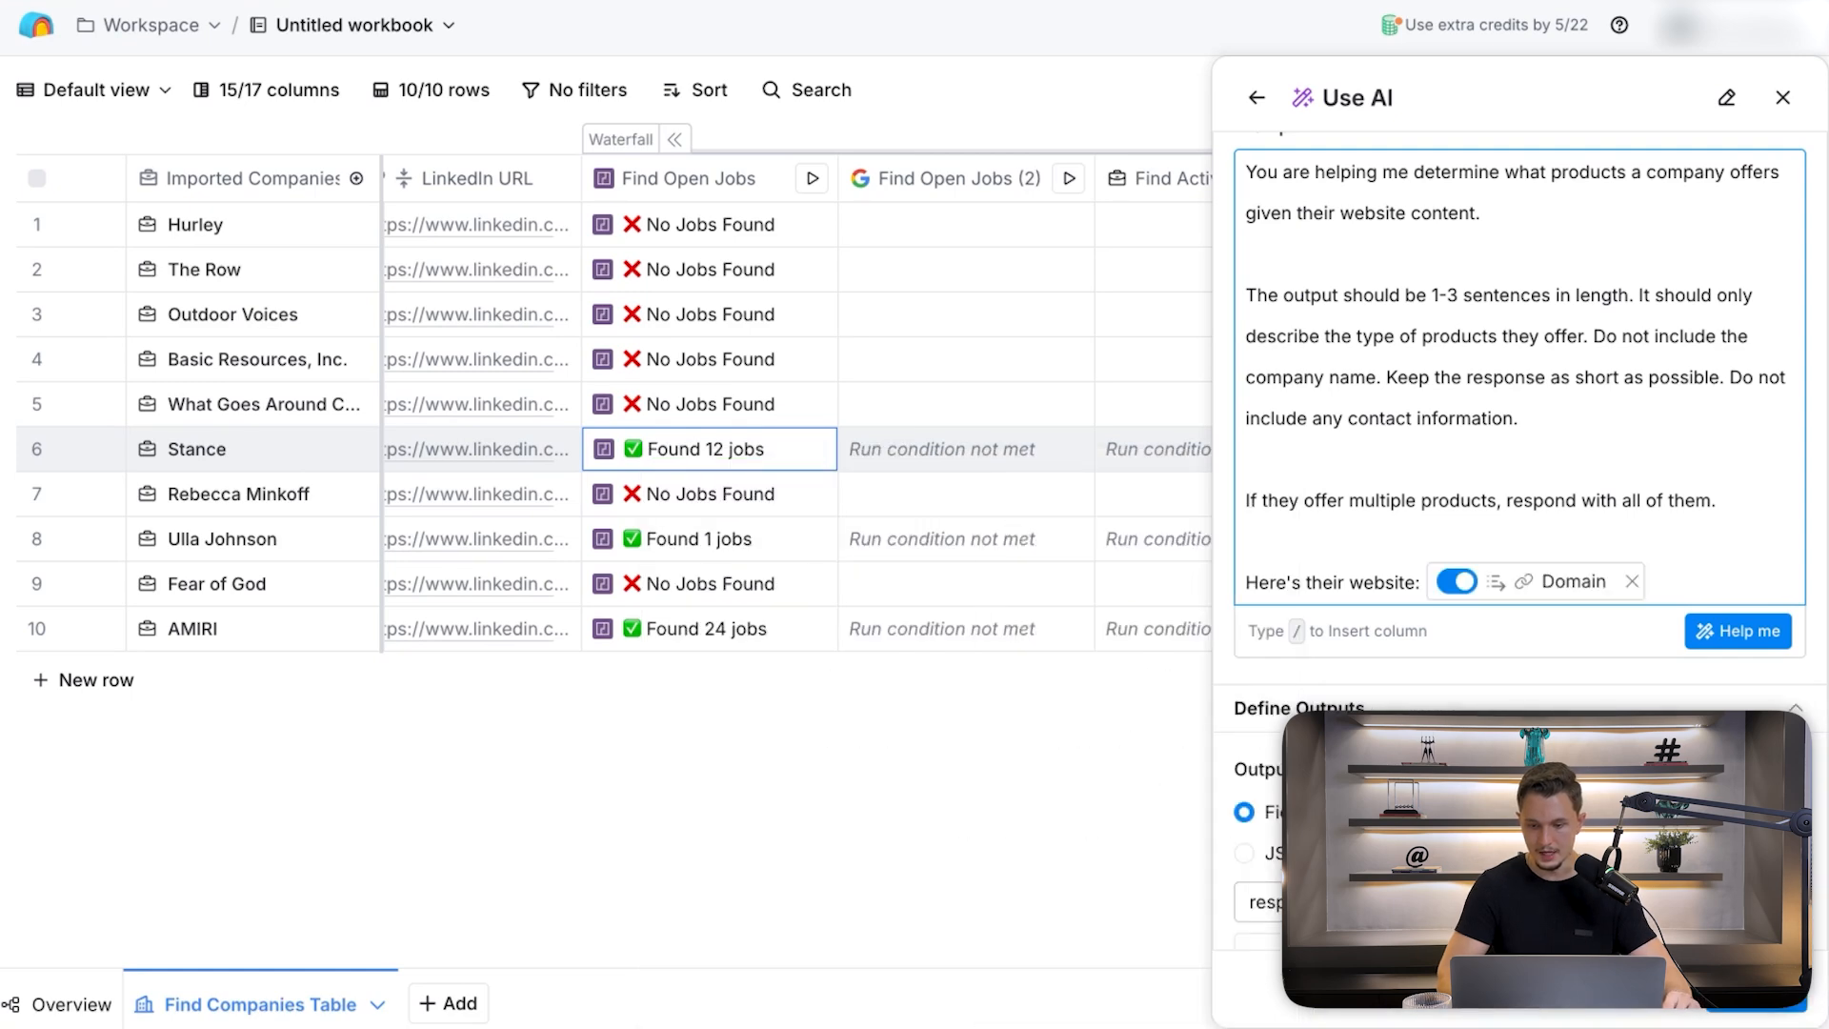
- Review the Claygent output field's type options and run settings, and compare them with the table's existing columns
scroll(1520, 572, "down", 3)
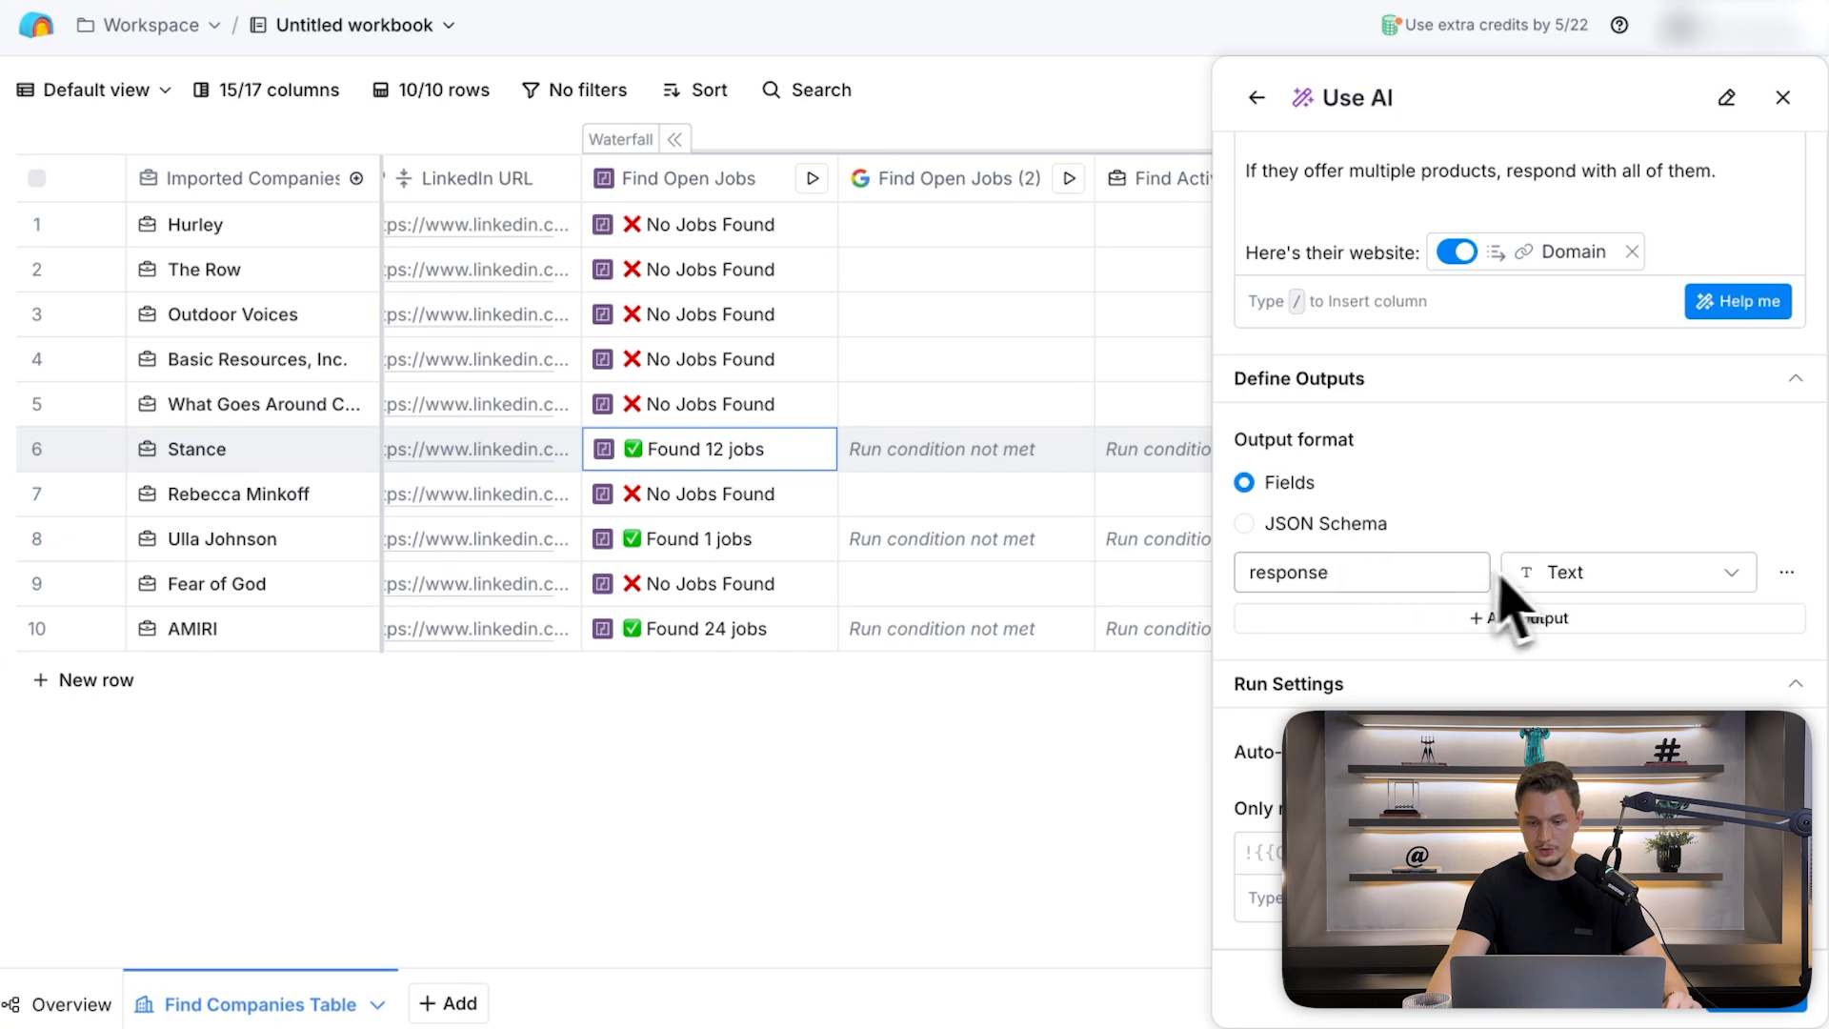
left_click(1527, 571)
left_click(1527, 574)
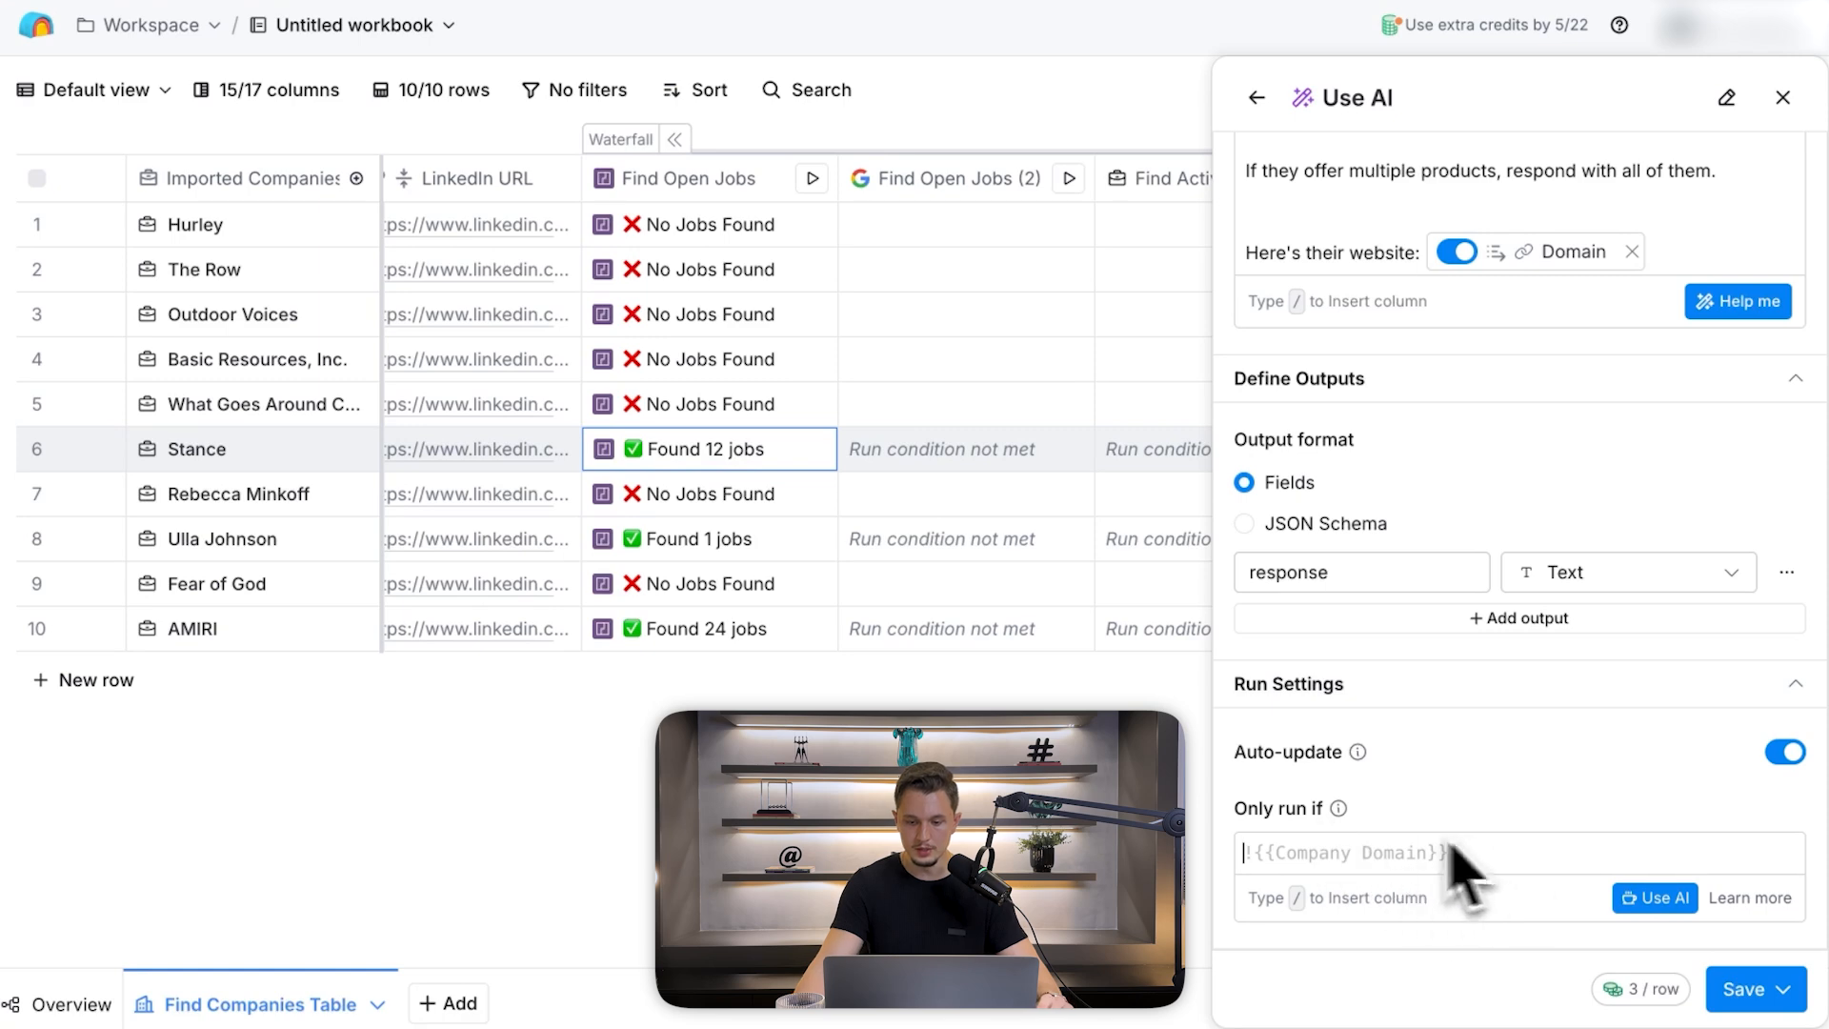
scroll(816, 530, "left", 10)
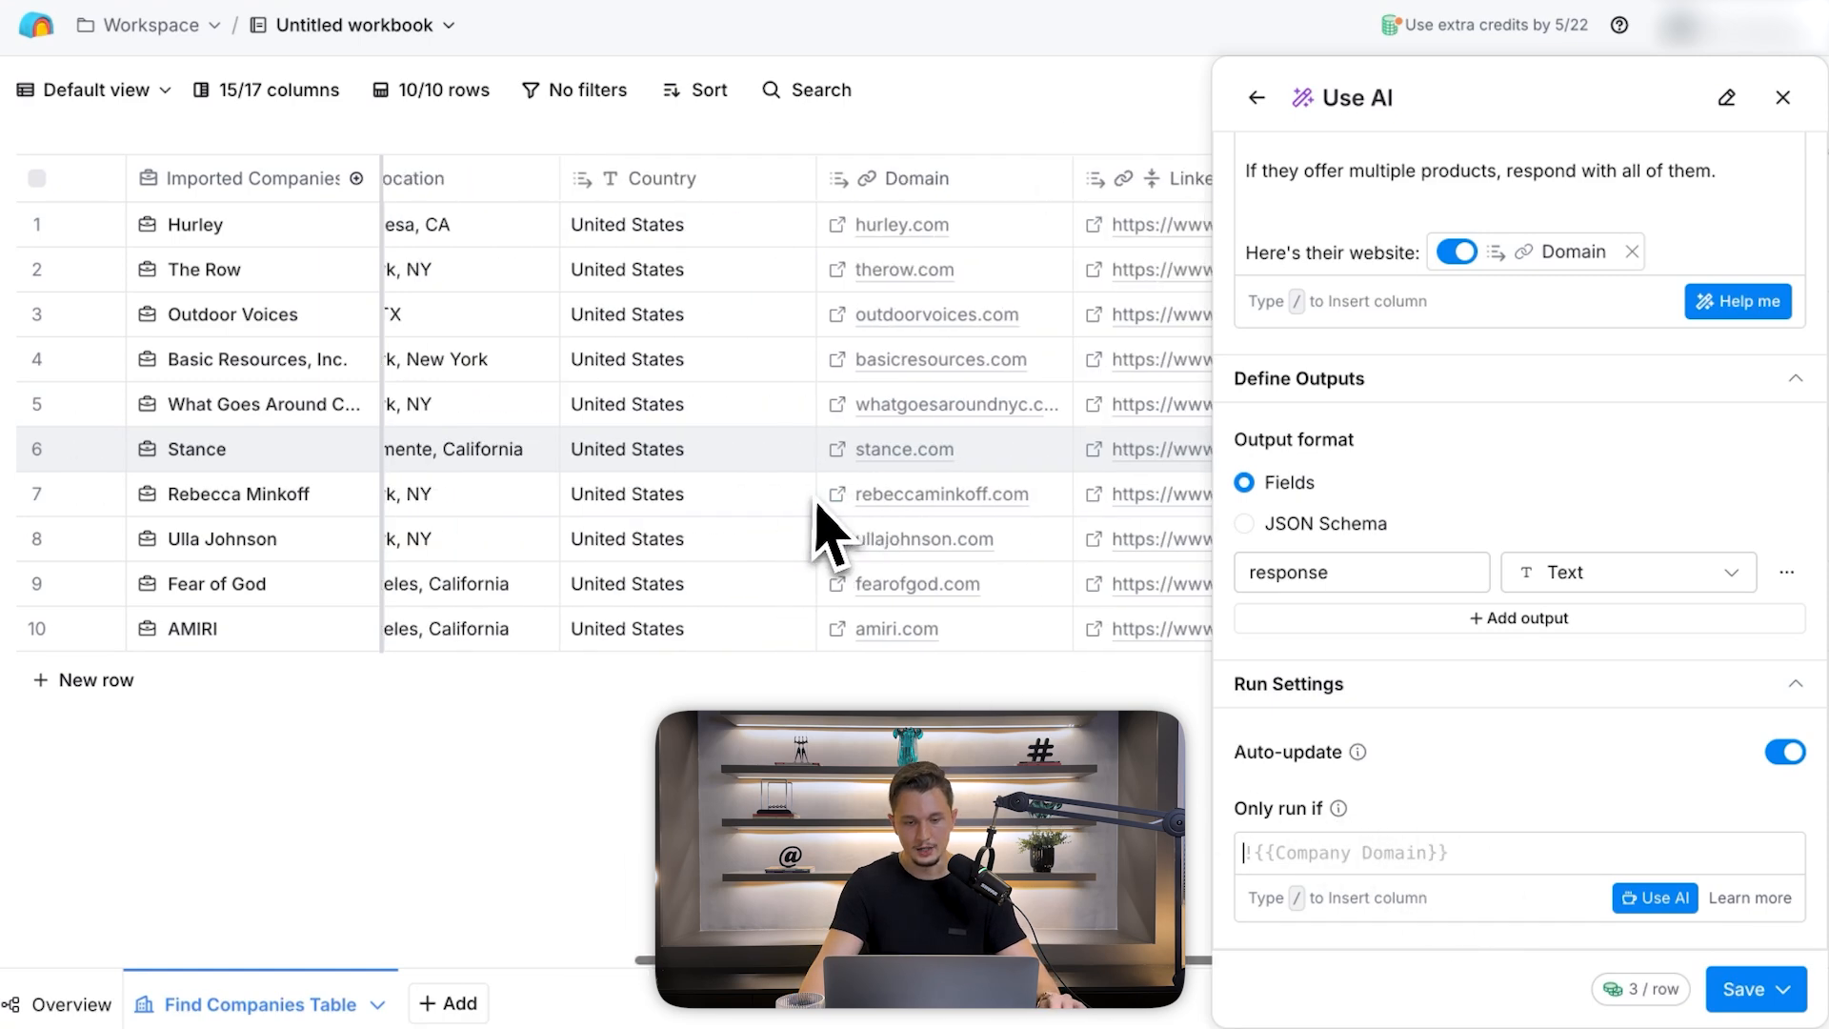
scroll(823, 533, "right", 10)
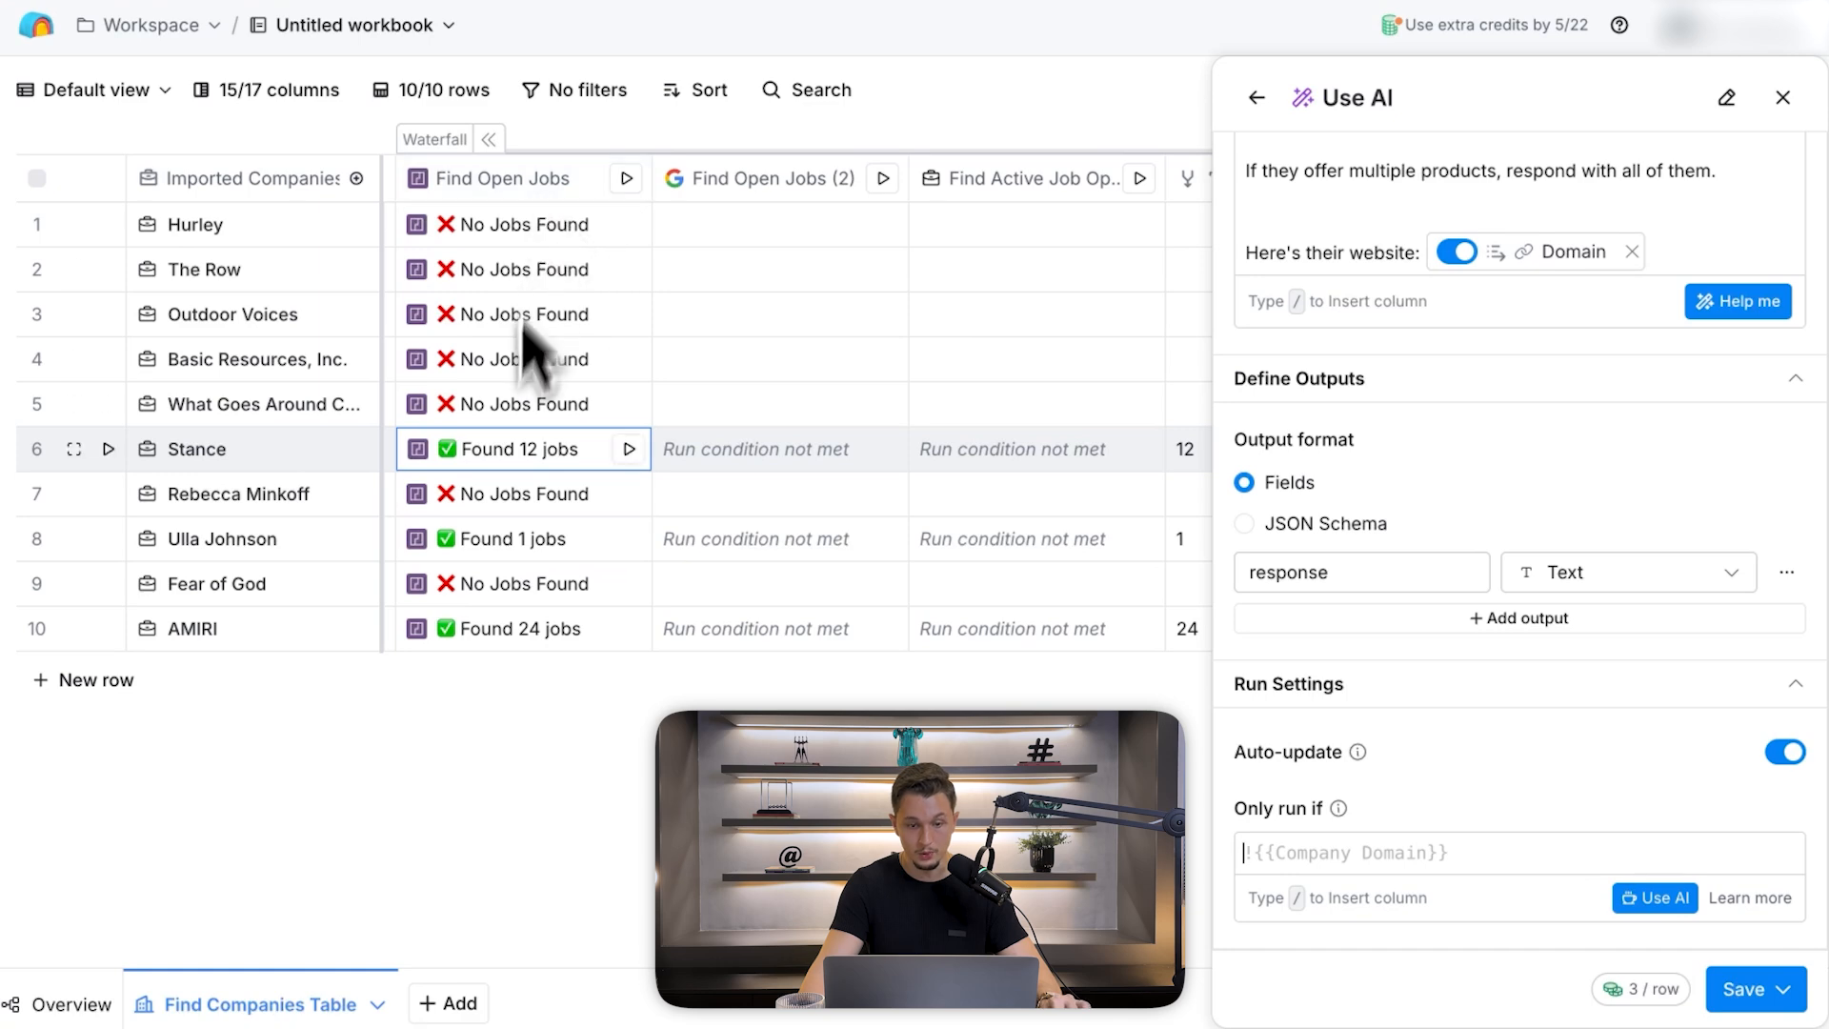
- Generate a conditional run formula for the Claygent column from the description "Only run if Job Openings is not empty"
left_click(1655, 897)
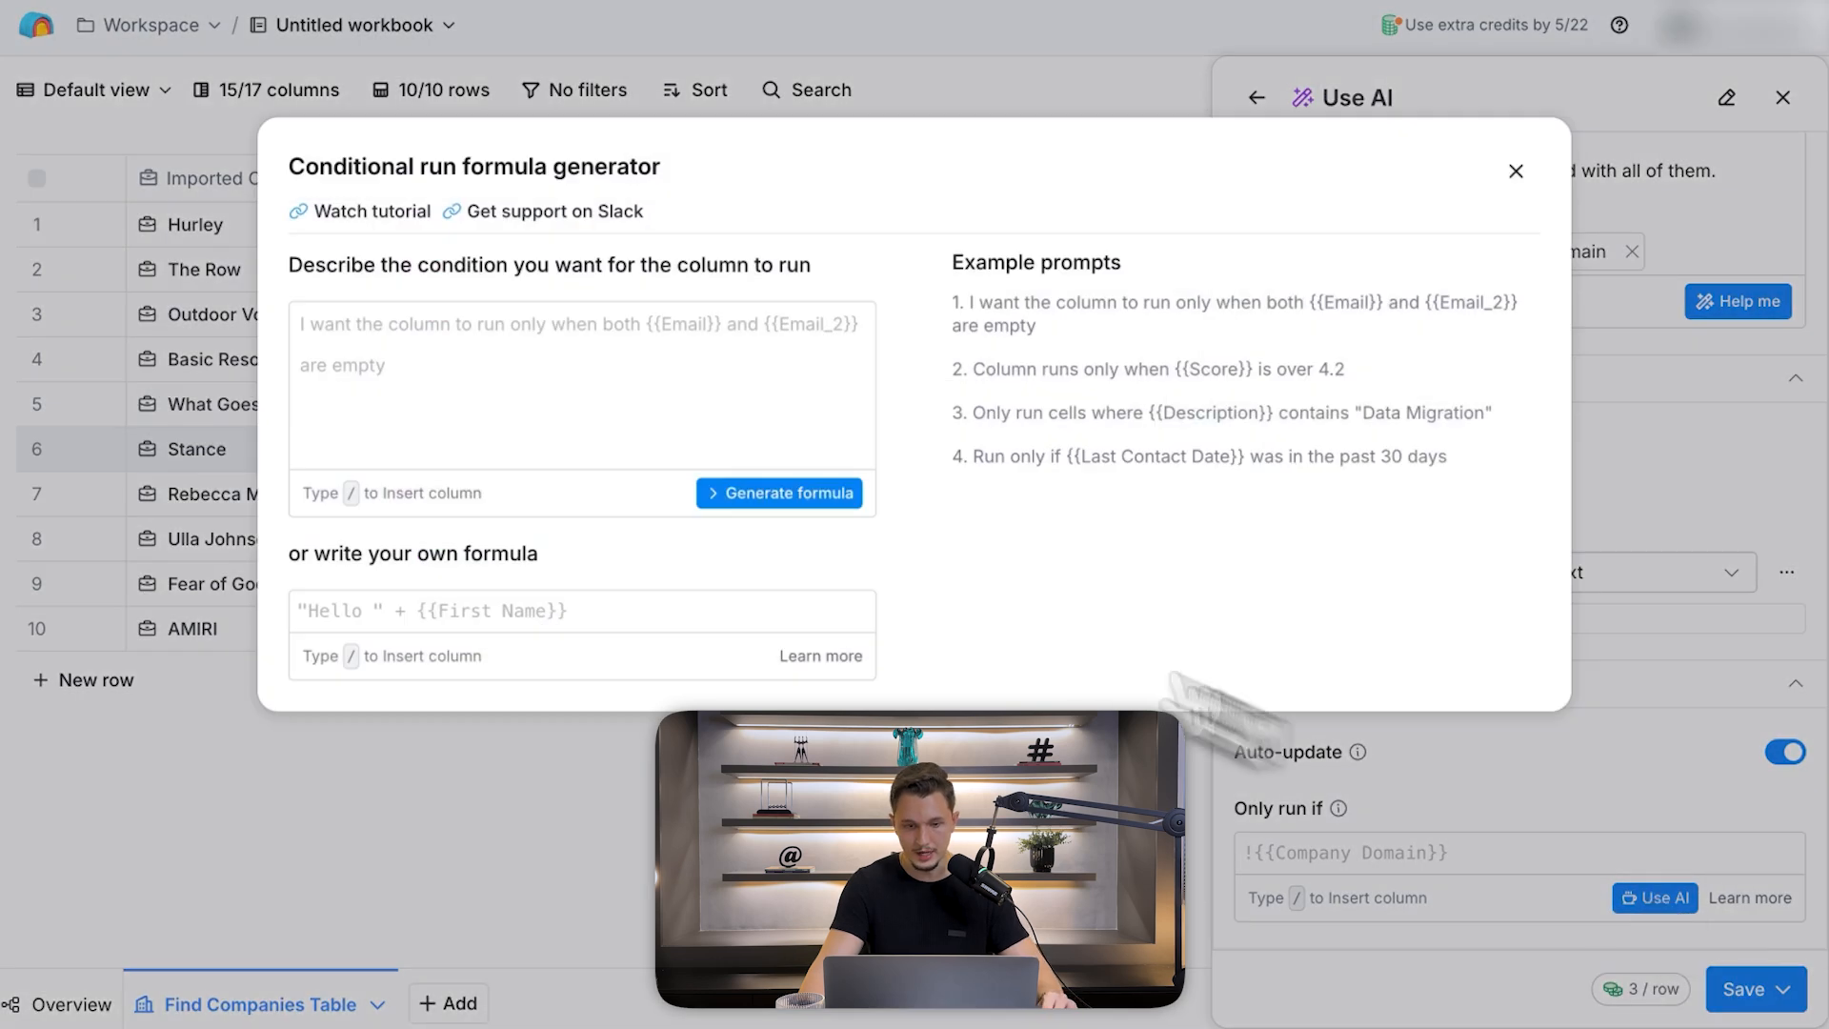
left_click(480, 391)
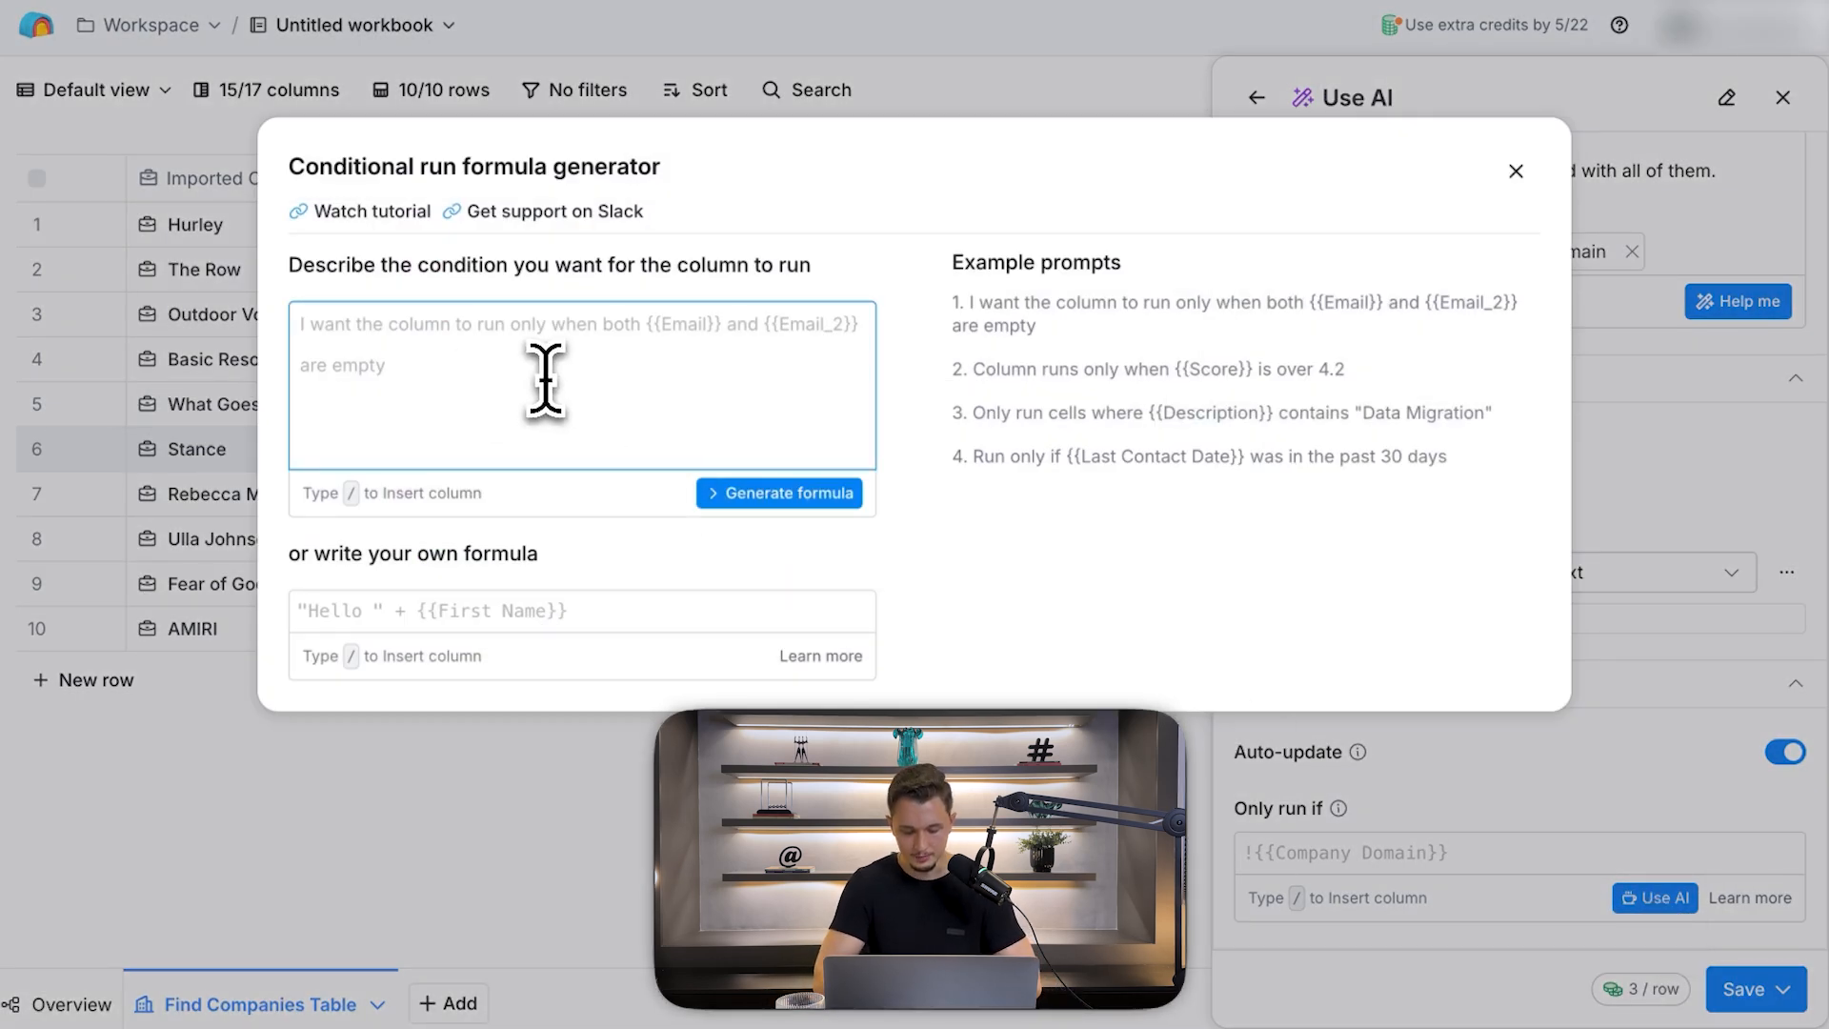
type("Only run if ")
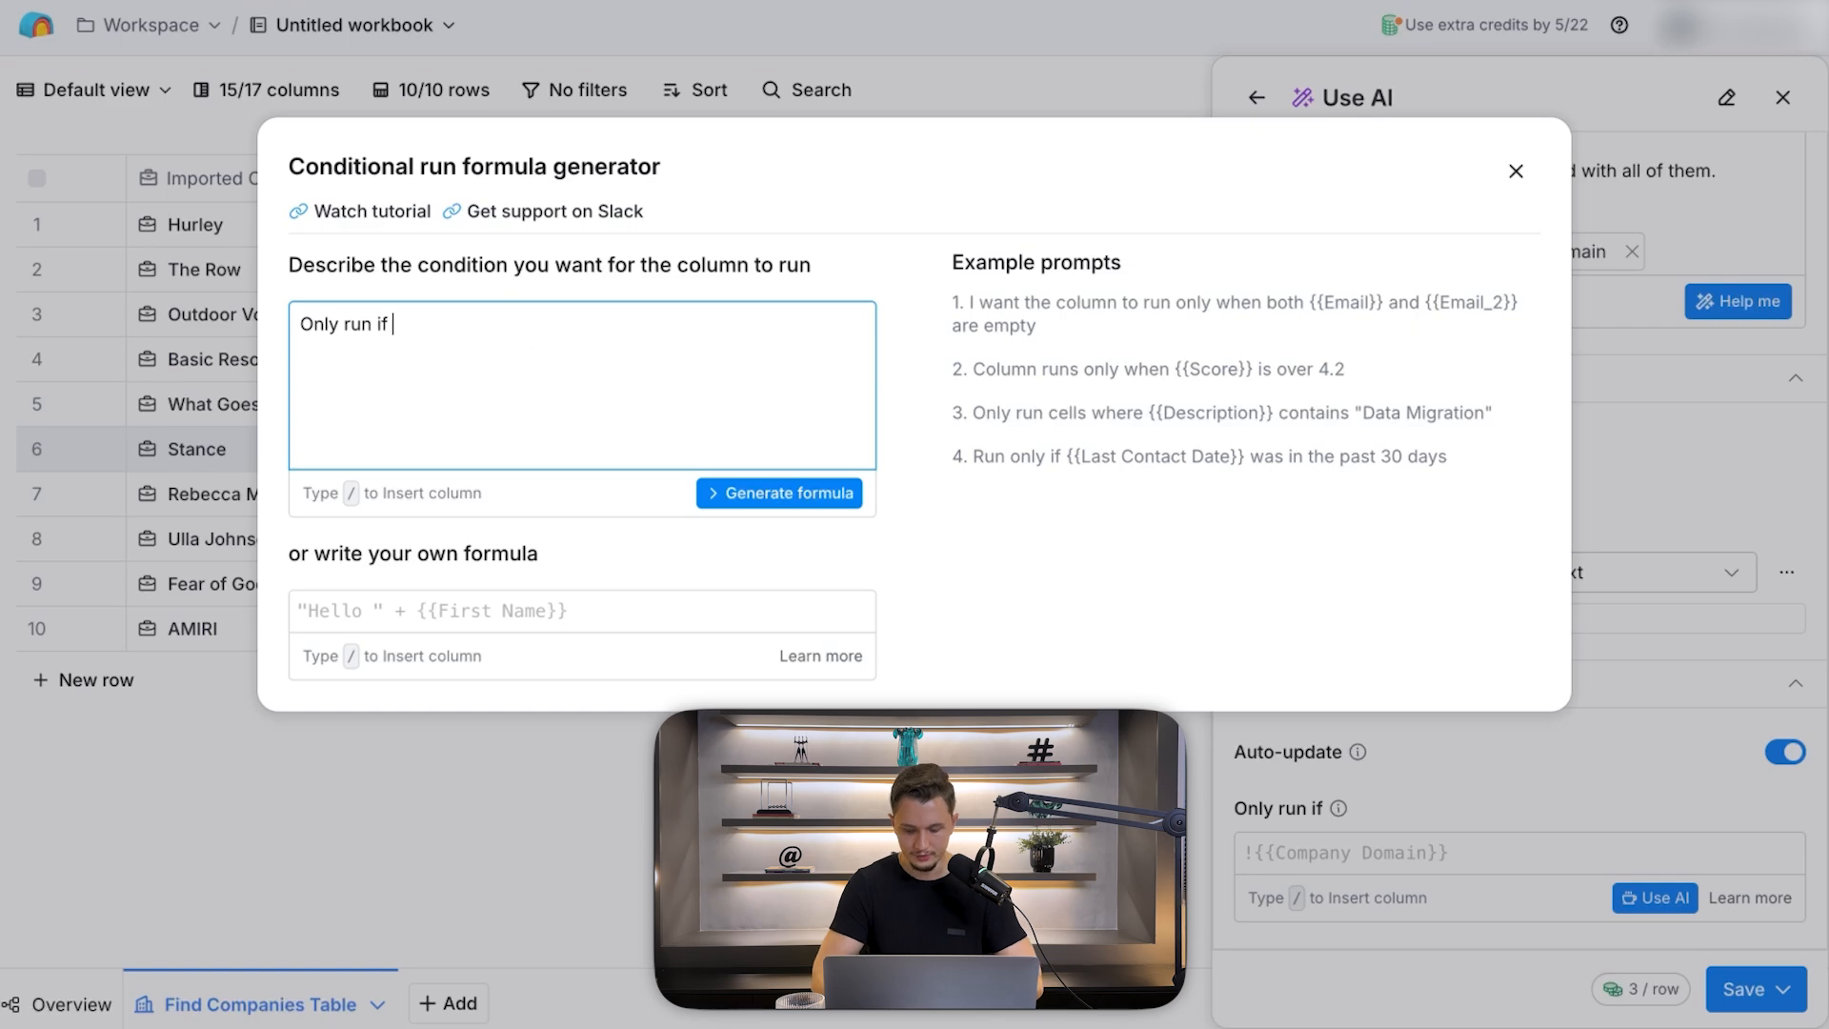
type("/")
scroll(514, 619, "down", 3)
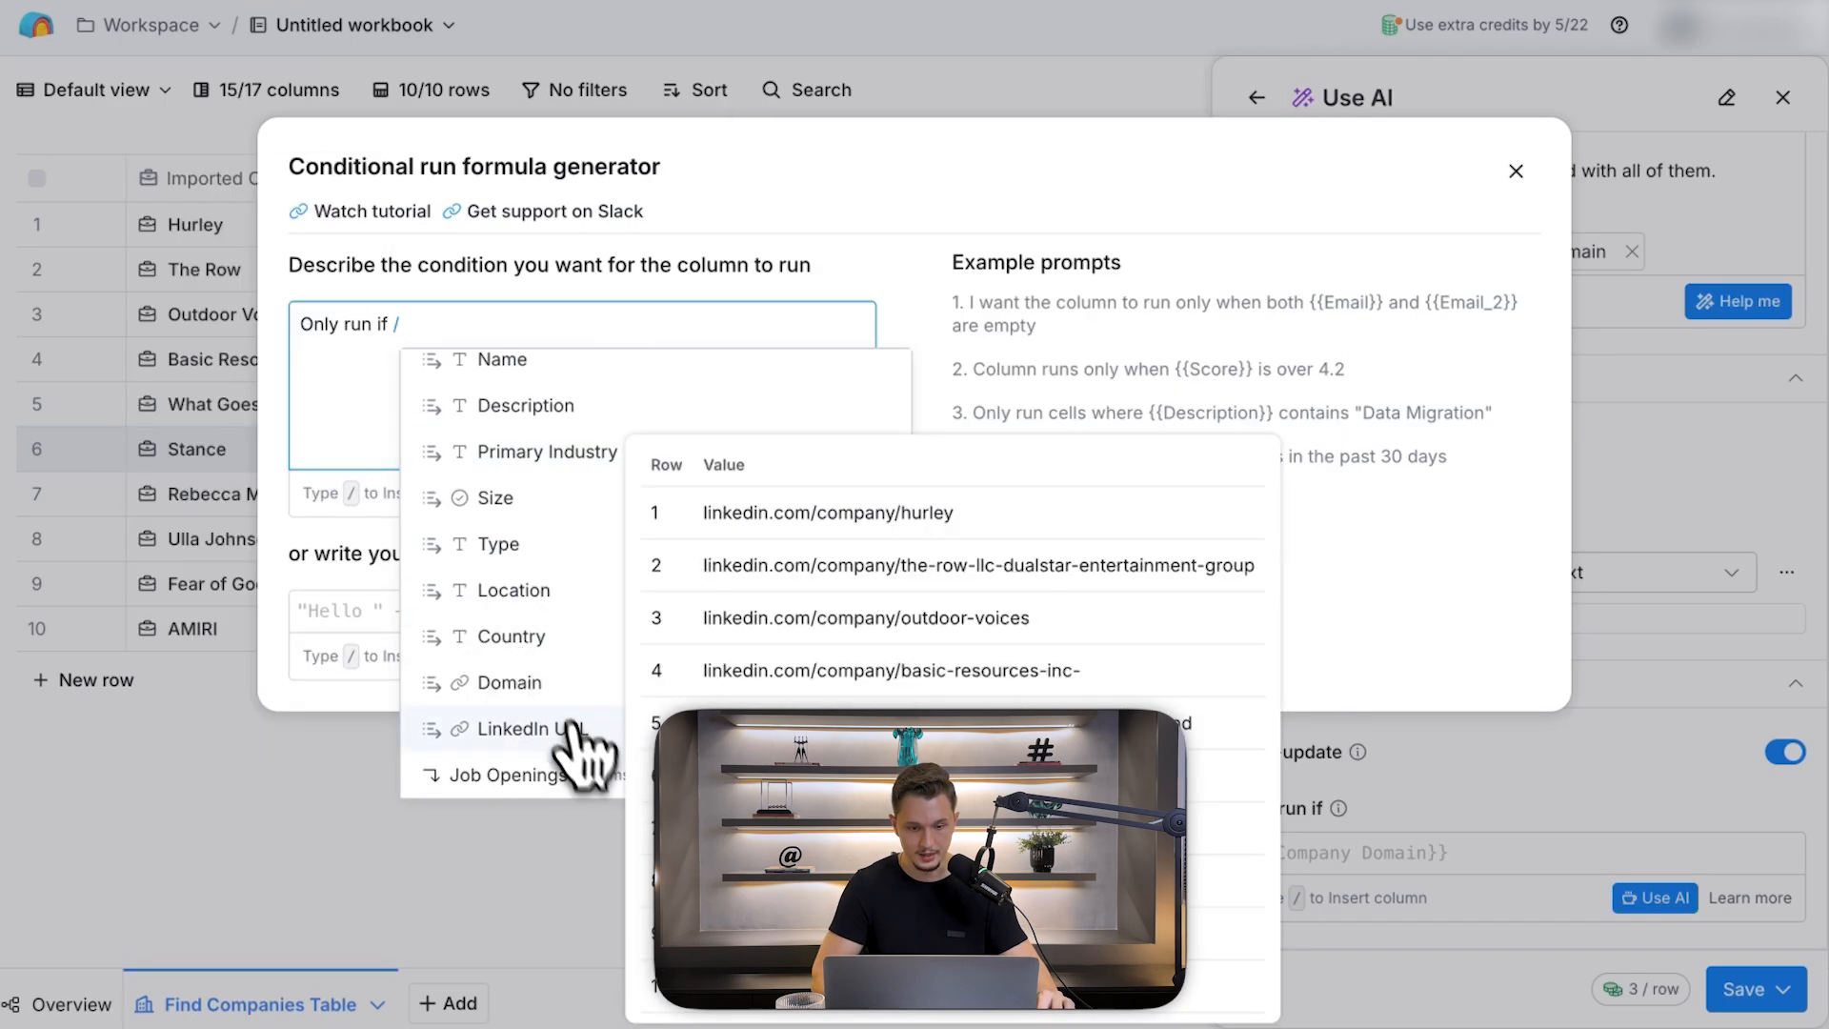
scroll(726, 457, "down", 2)
left_click(653, 591)
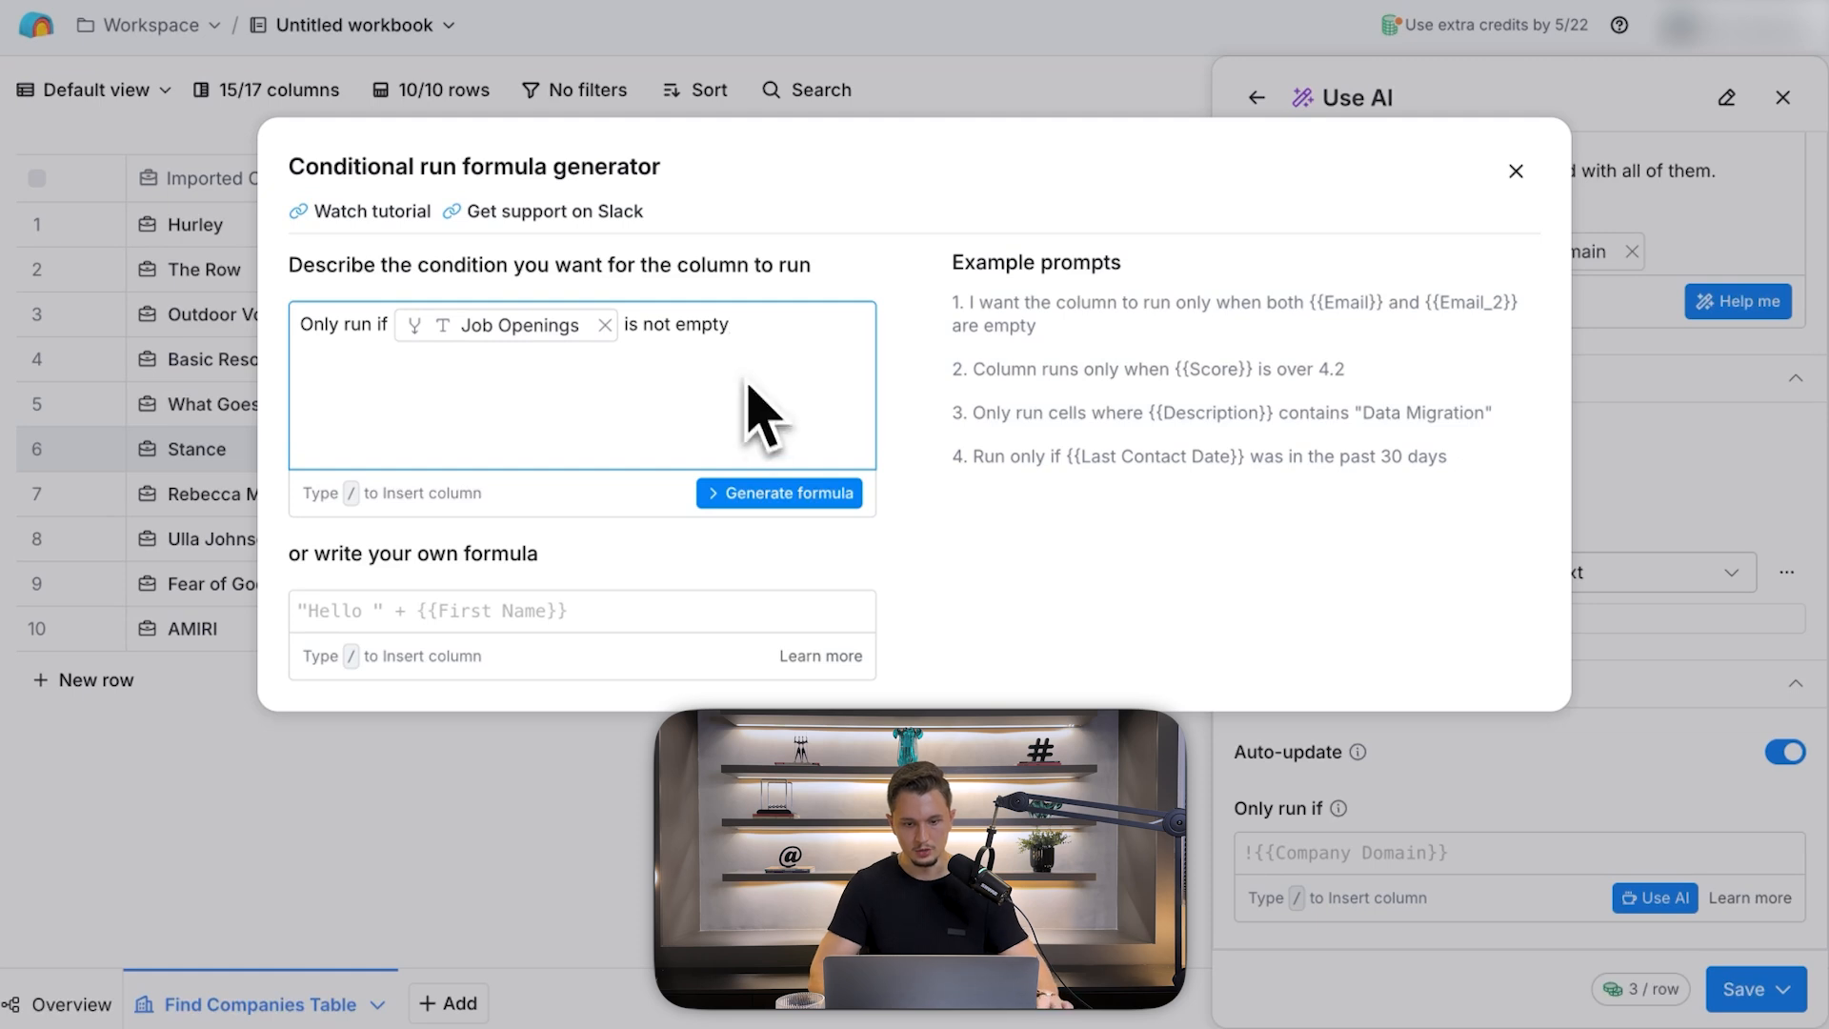
left_click(791, 493)
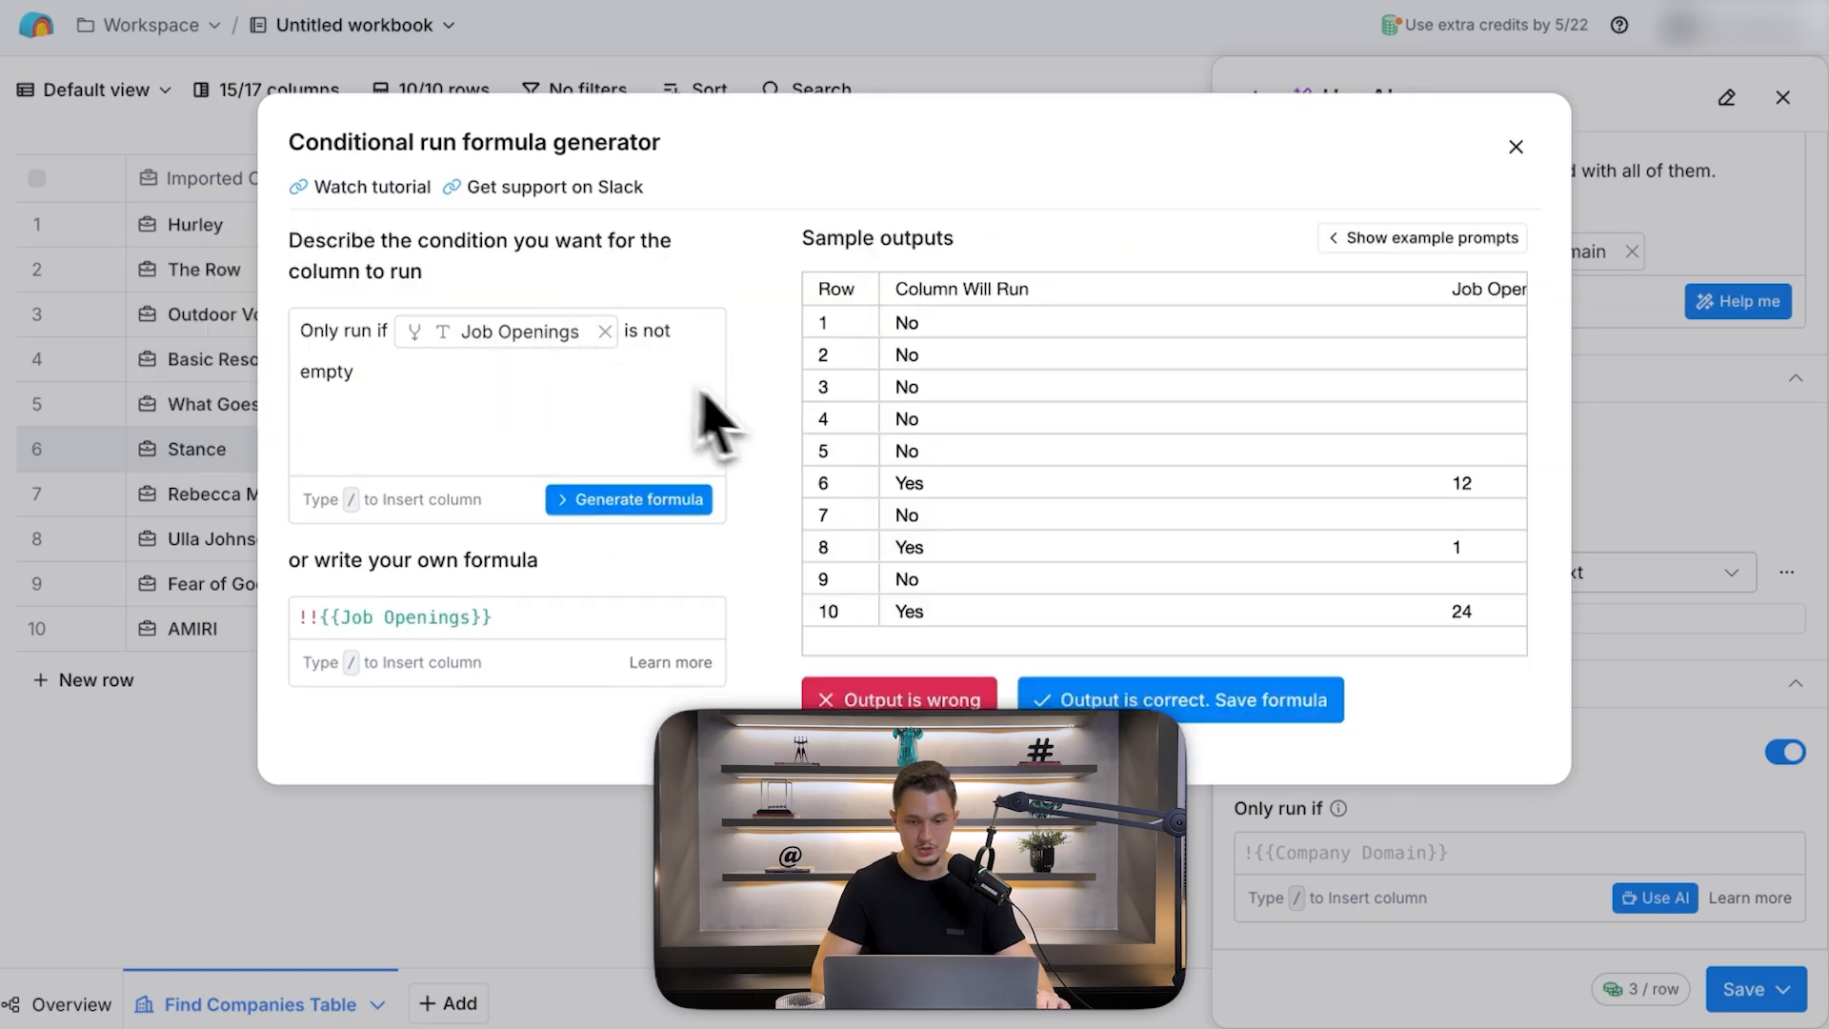
- Check the sample outputs and save the run condition, and save and run the Claygent column on the 10 rows in this view
scroll(1381, 481, "right", 5)
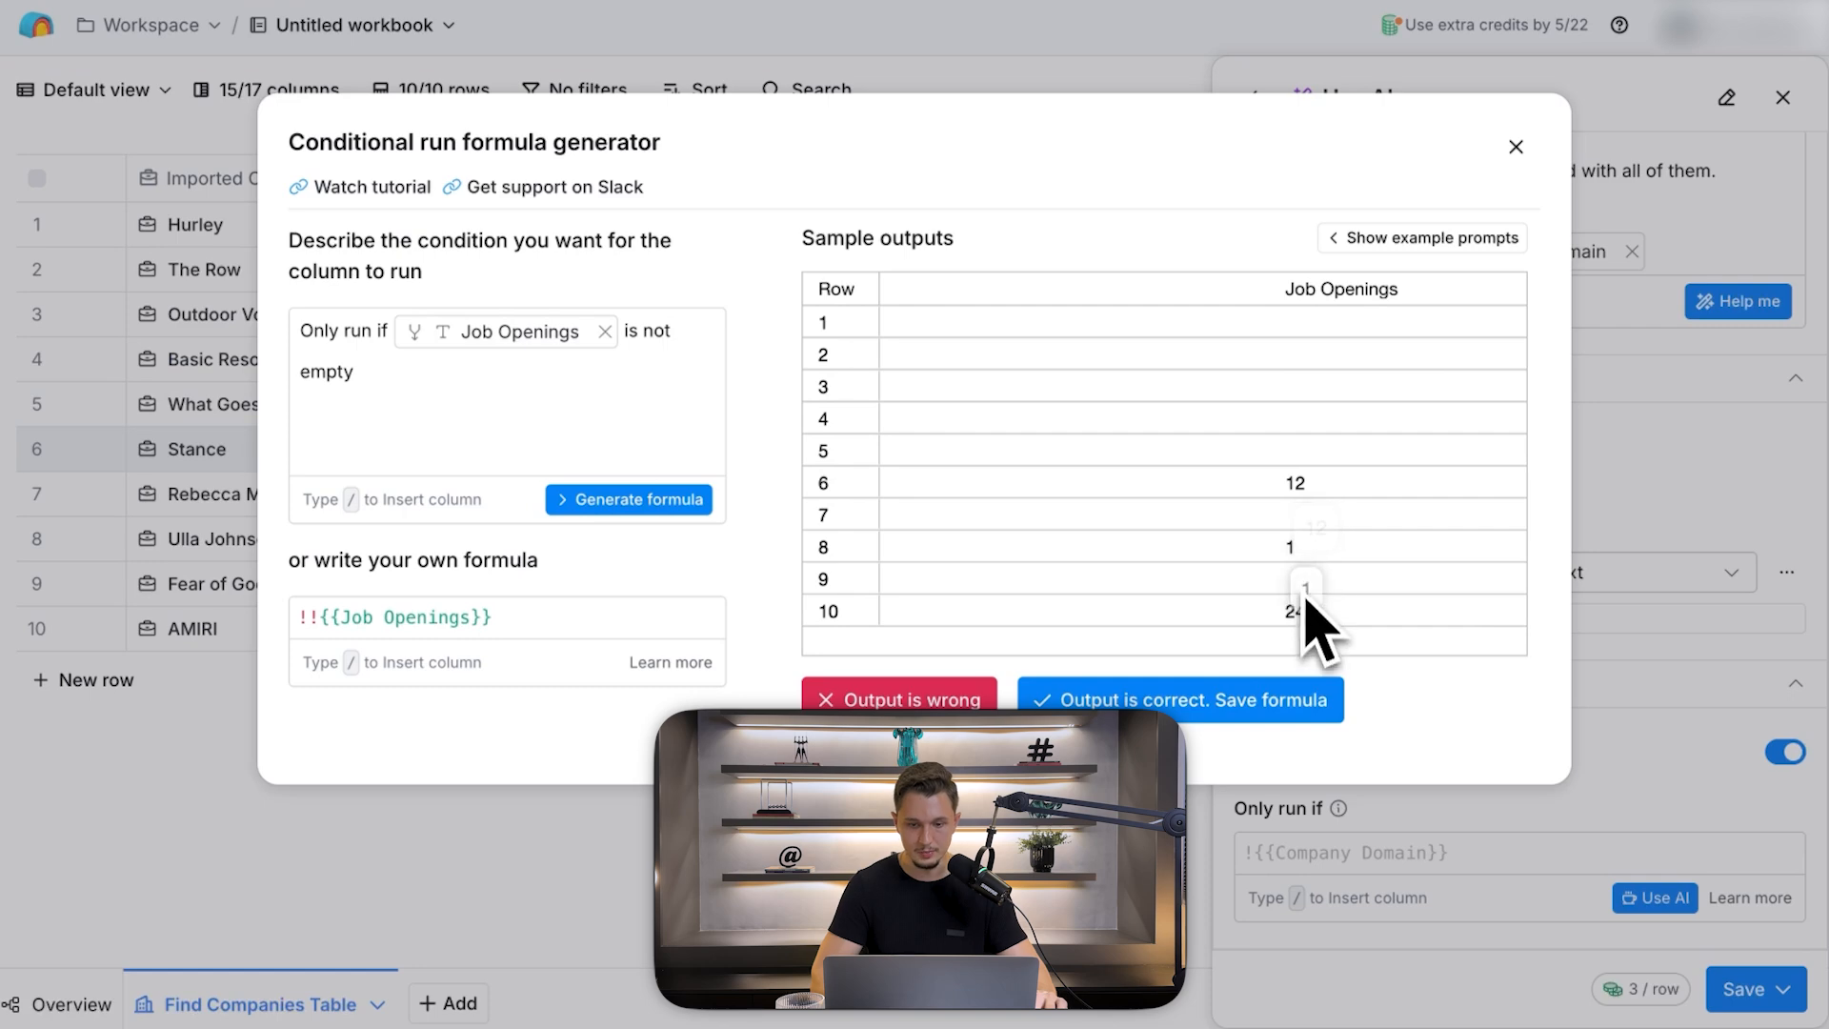
scroll(1306, 617, "left", 5)
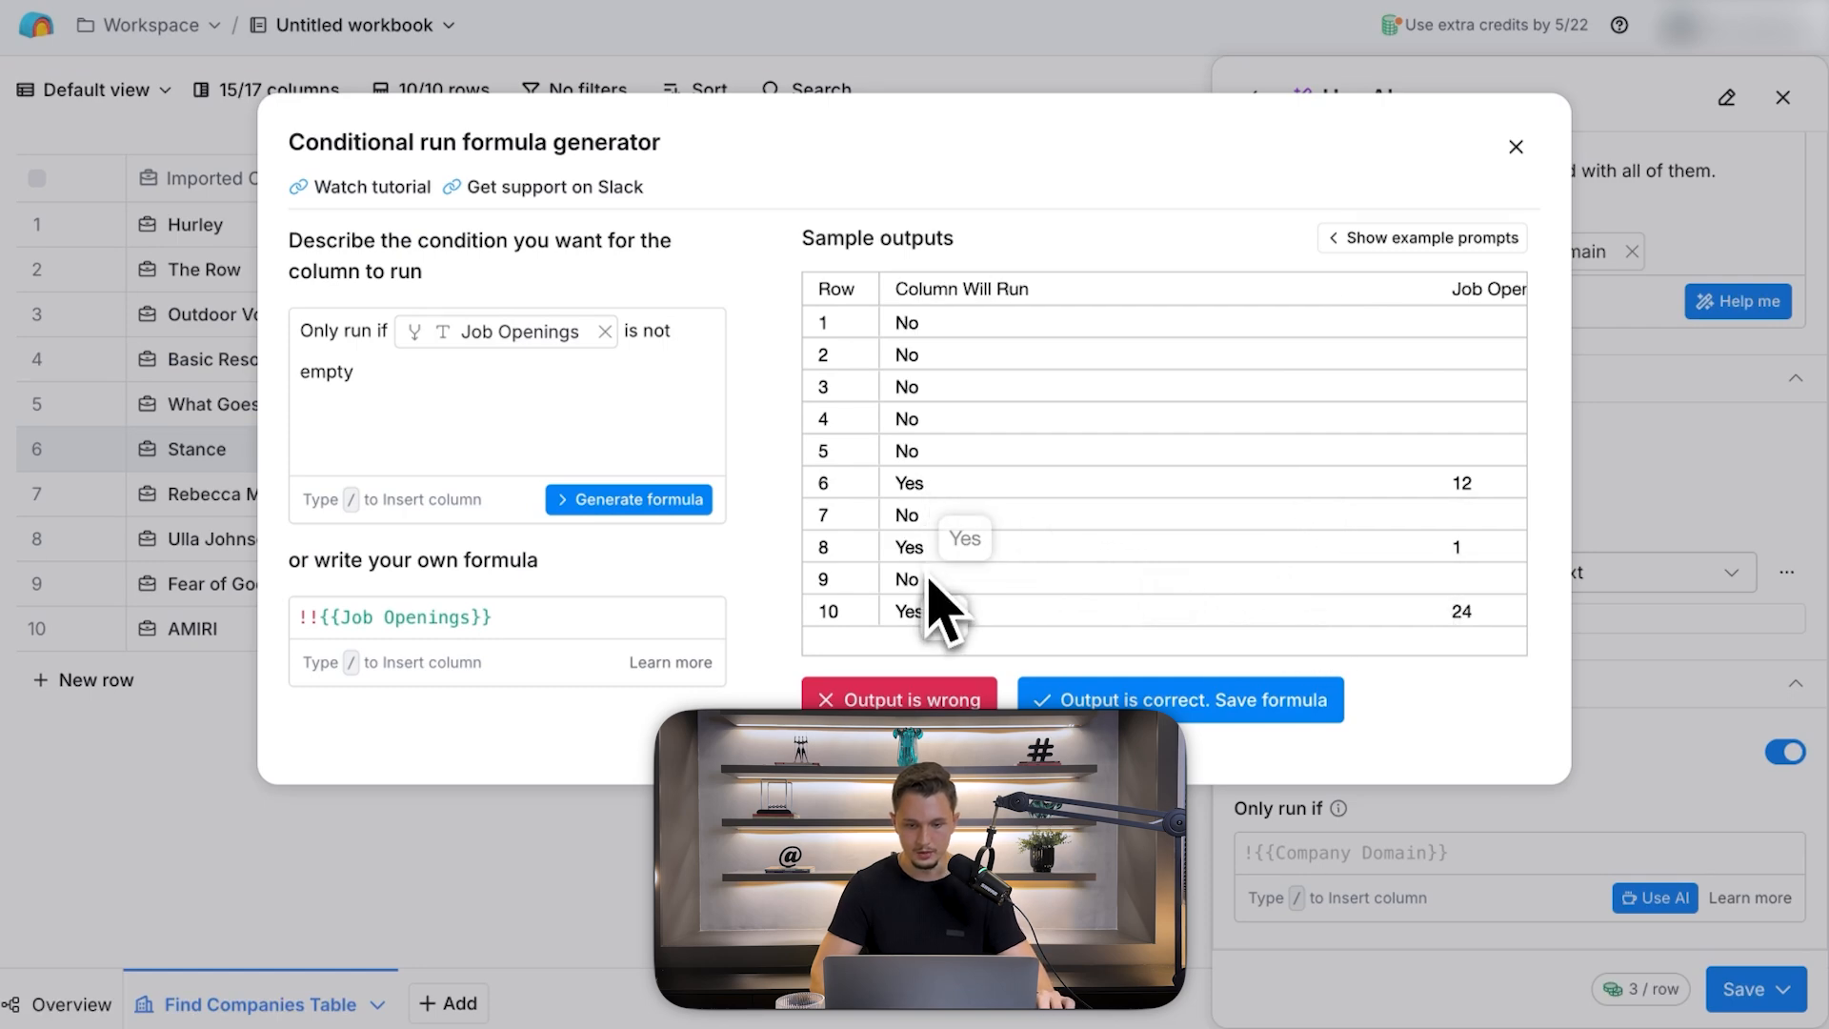
left_click(1186, 713)
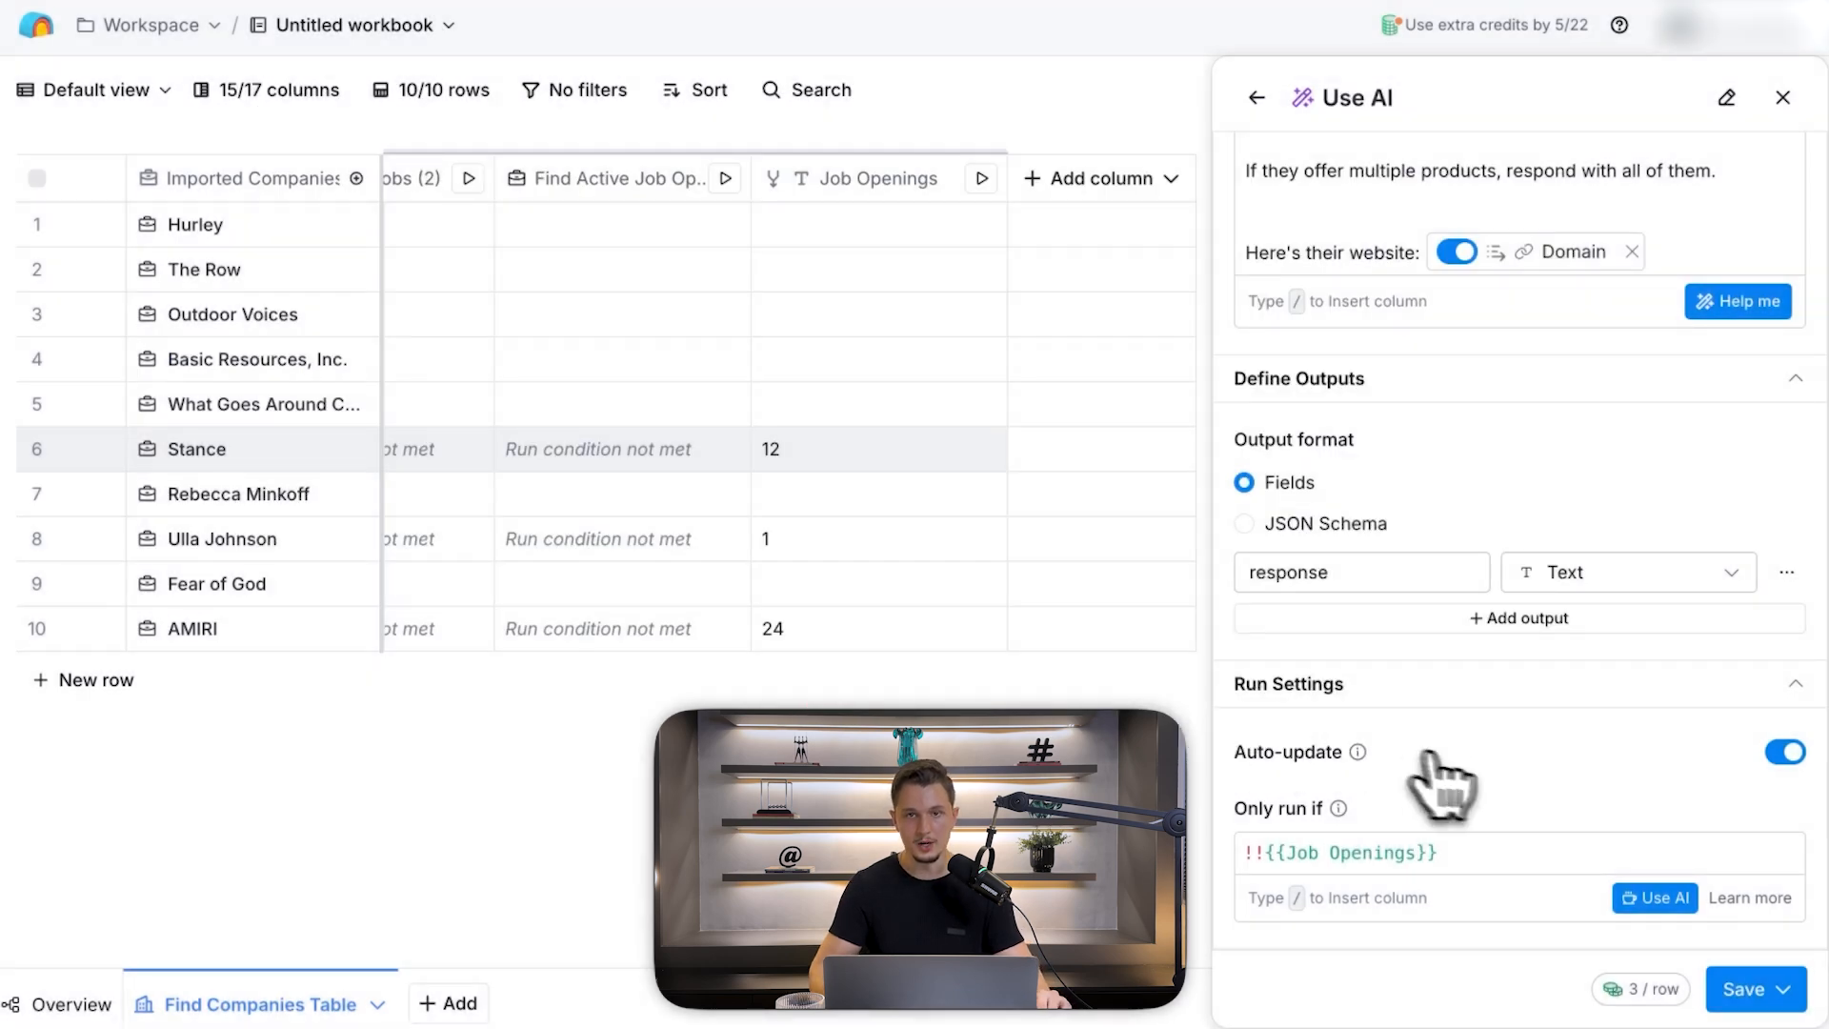
left_click(1768, 990)
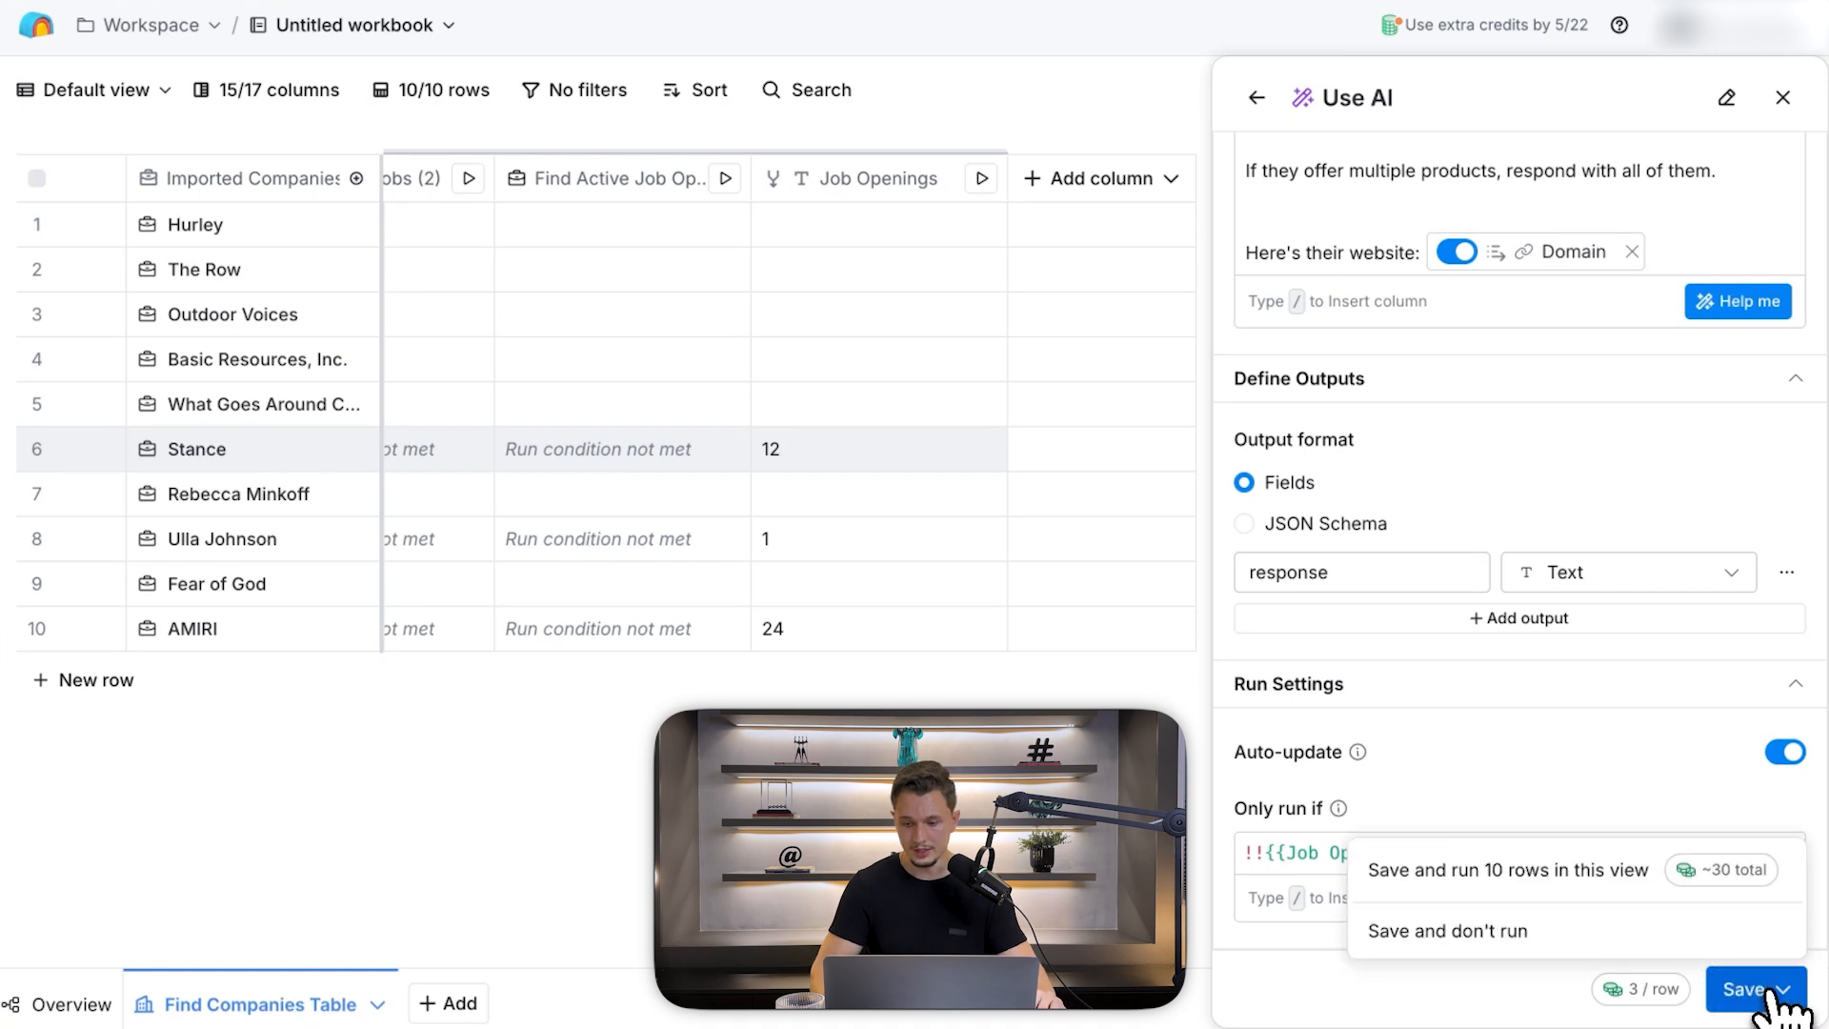
left_click(1507, 884)
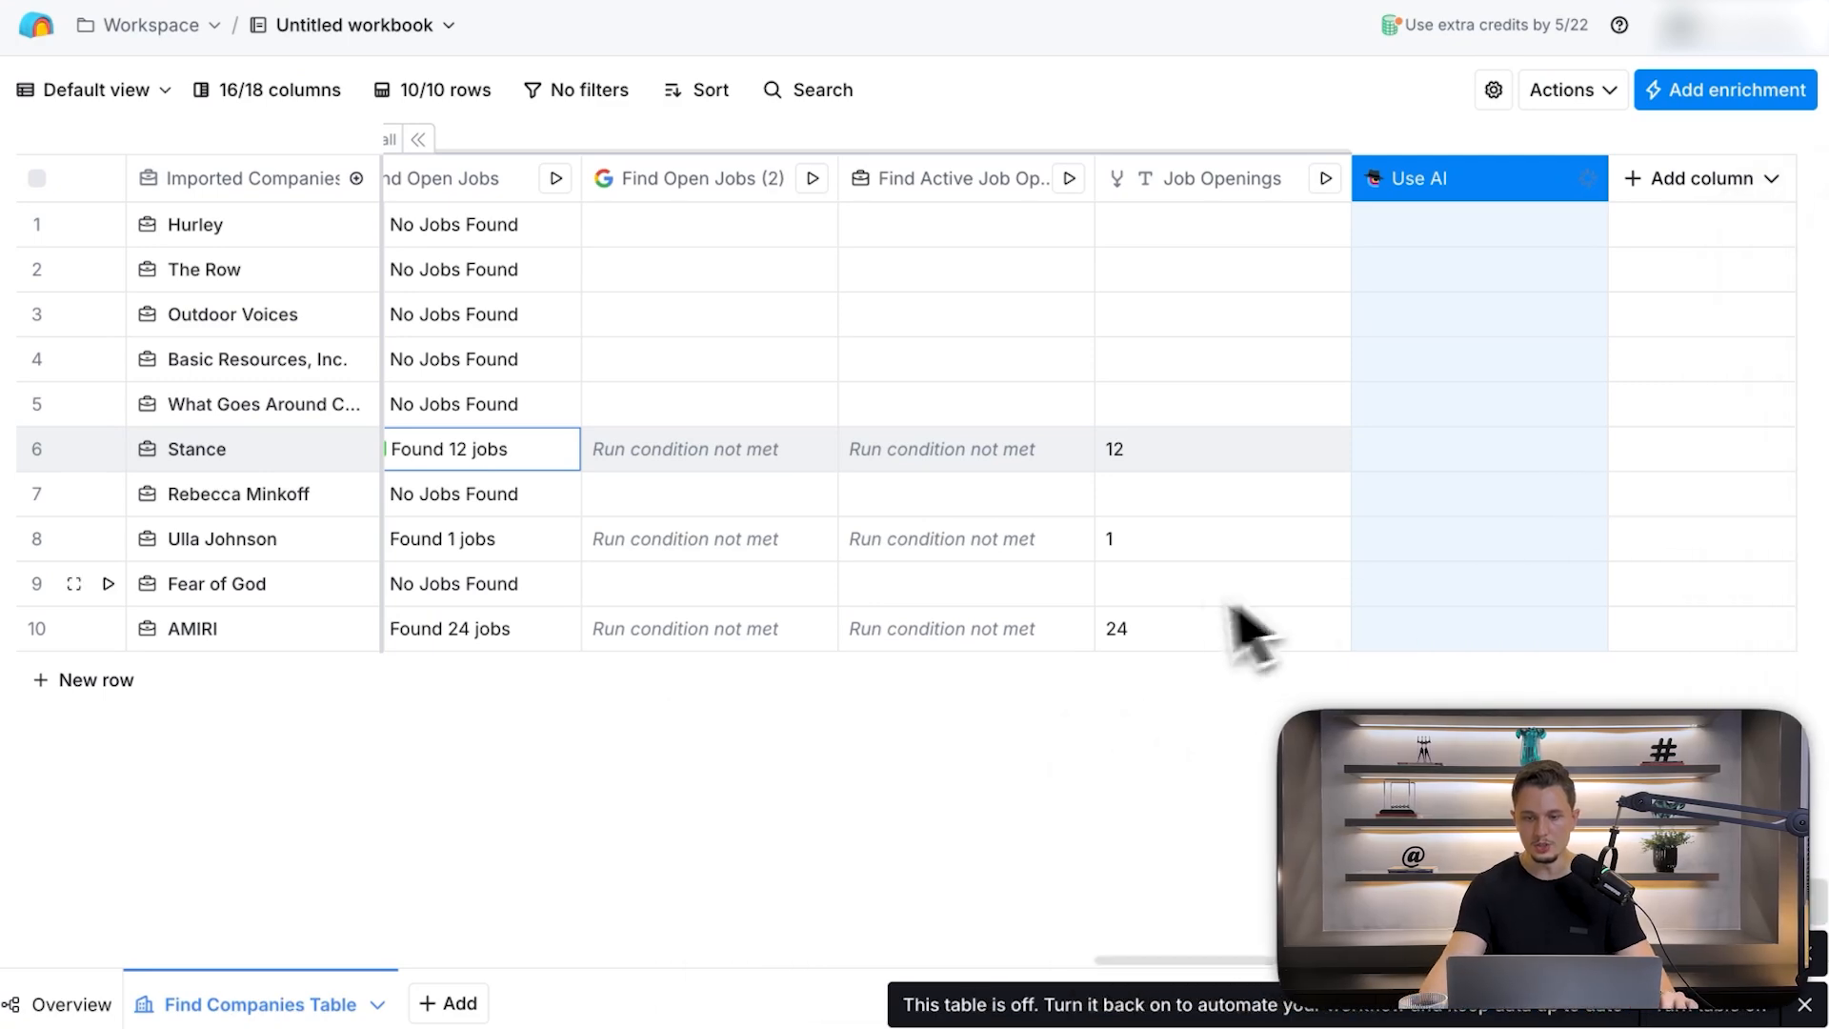
- Read through the full Description text imported for the company Rebecca Minkoff
scroll(889, 428, "left", 10)
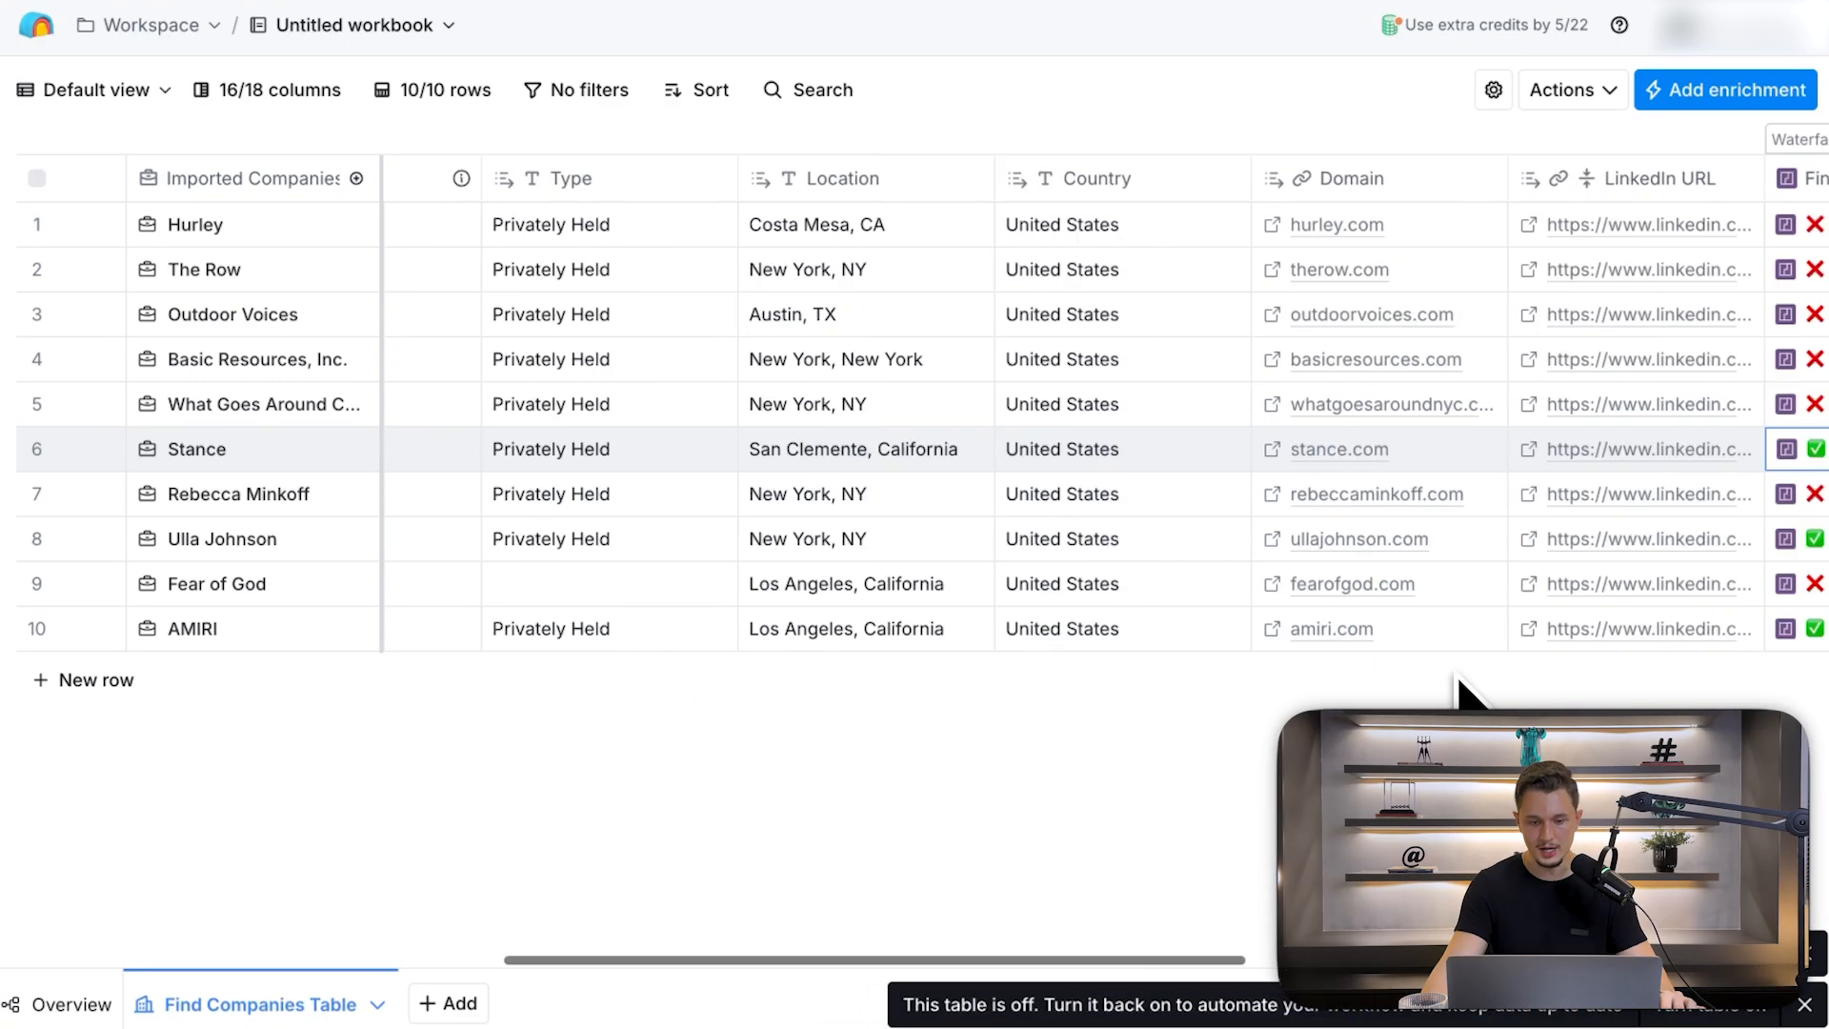
left_click(1048, 500)
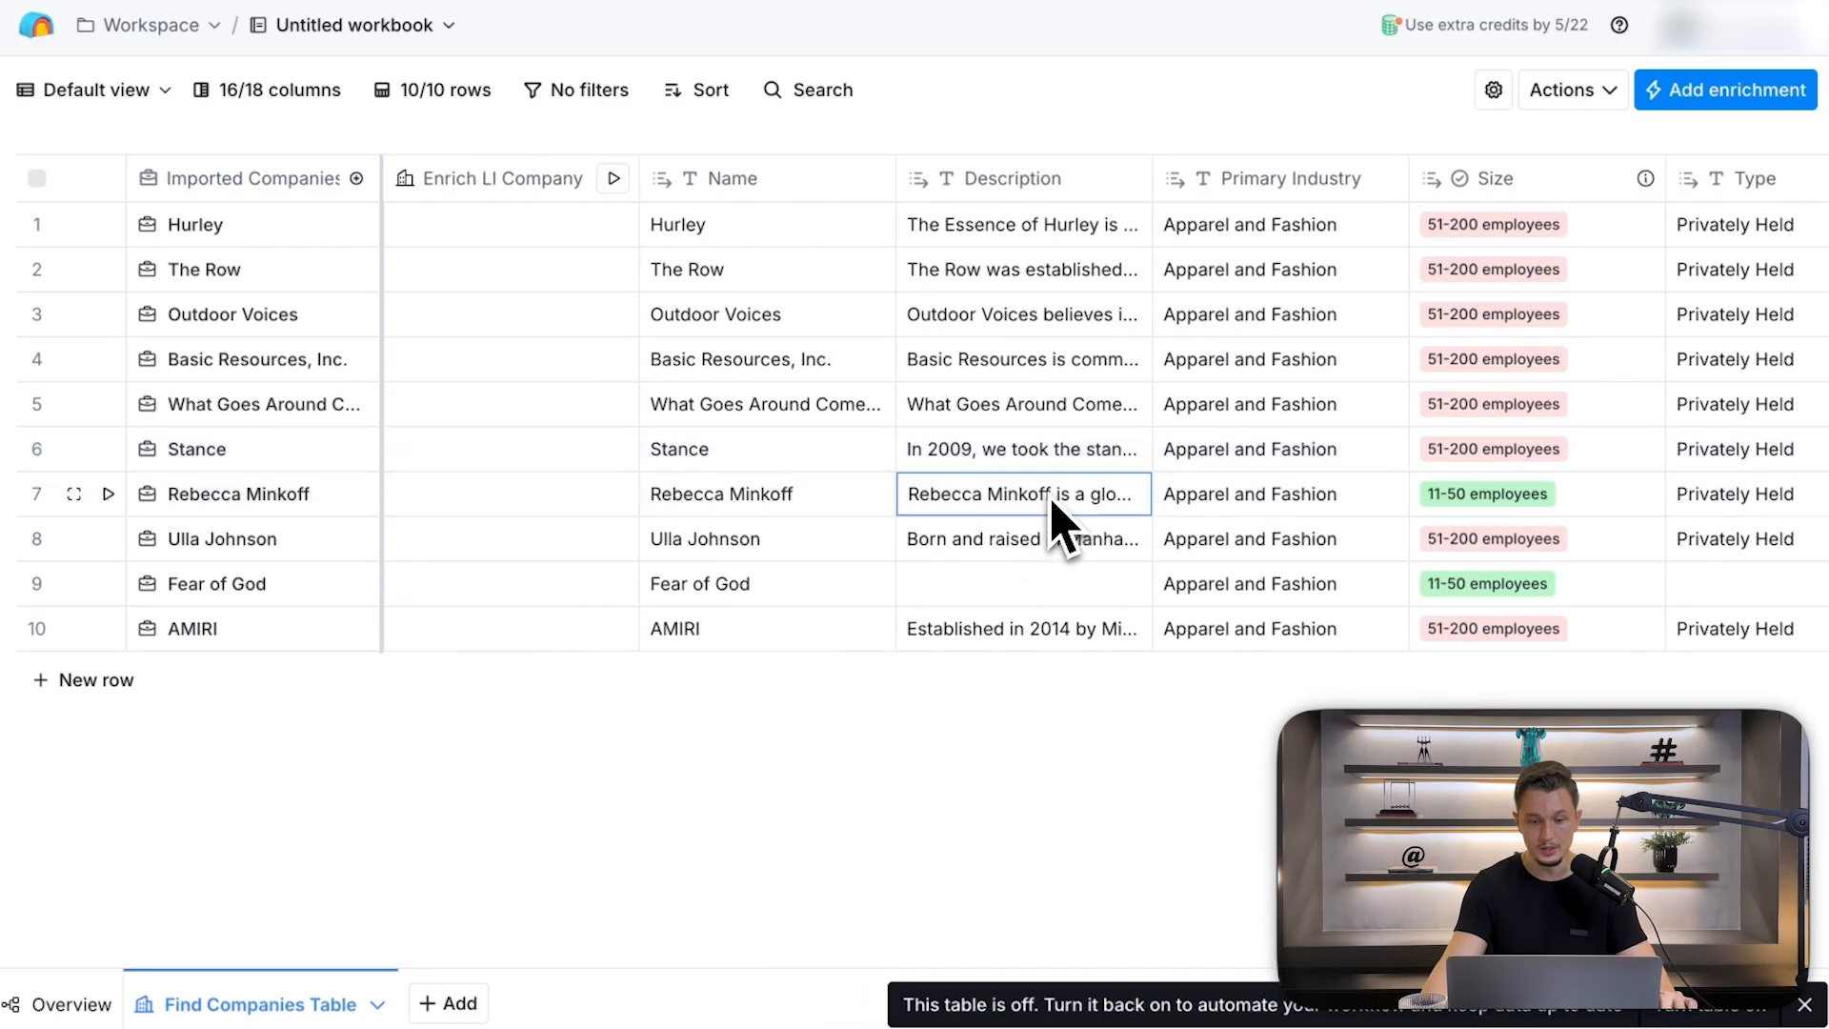
left_click(1057, 518)
scroll(1076, 550, "down", 4)
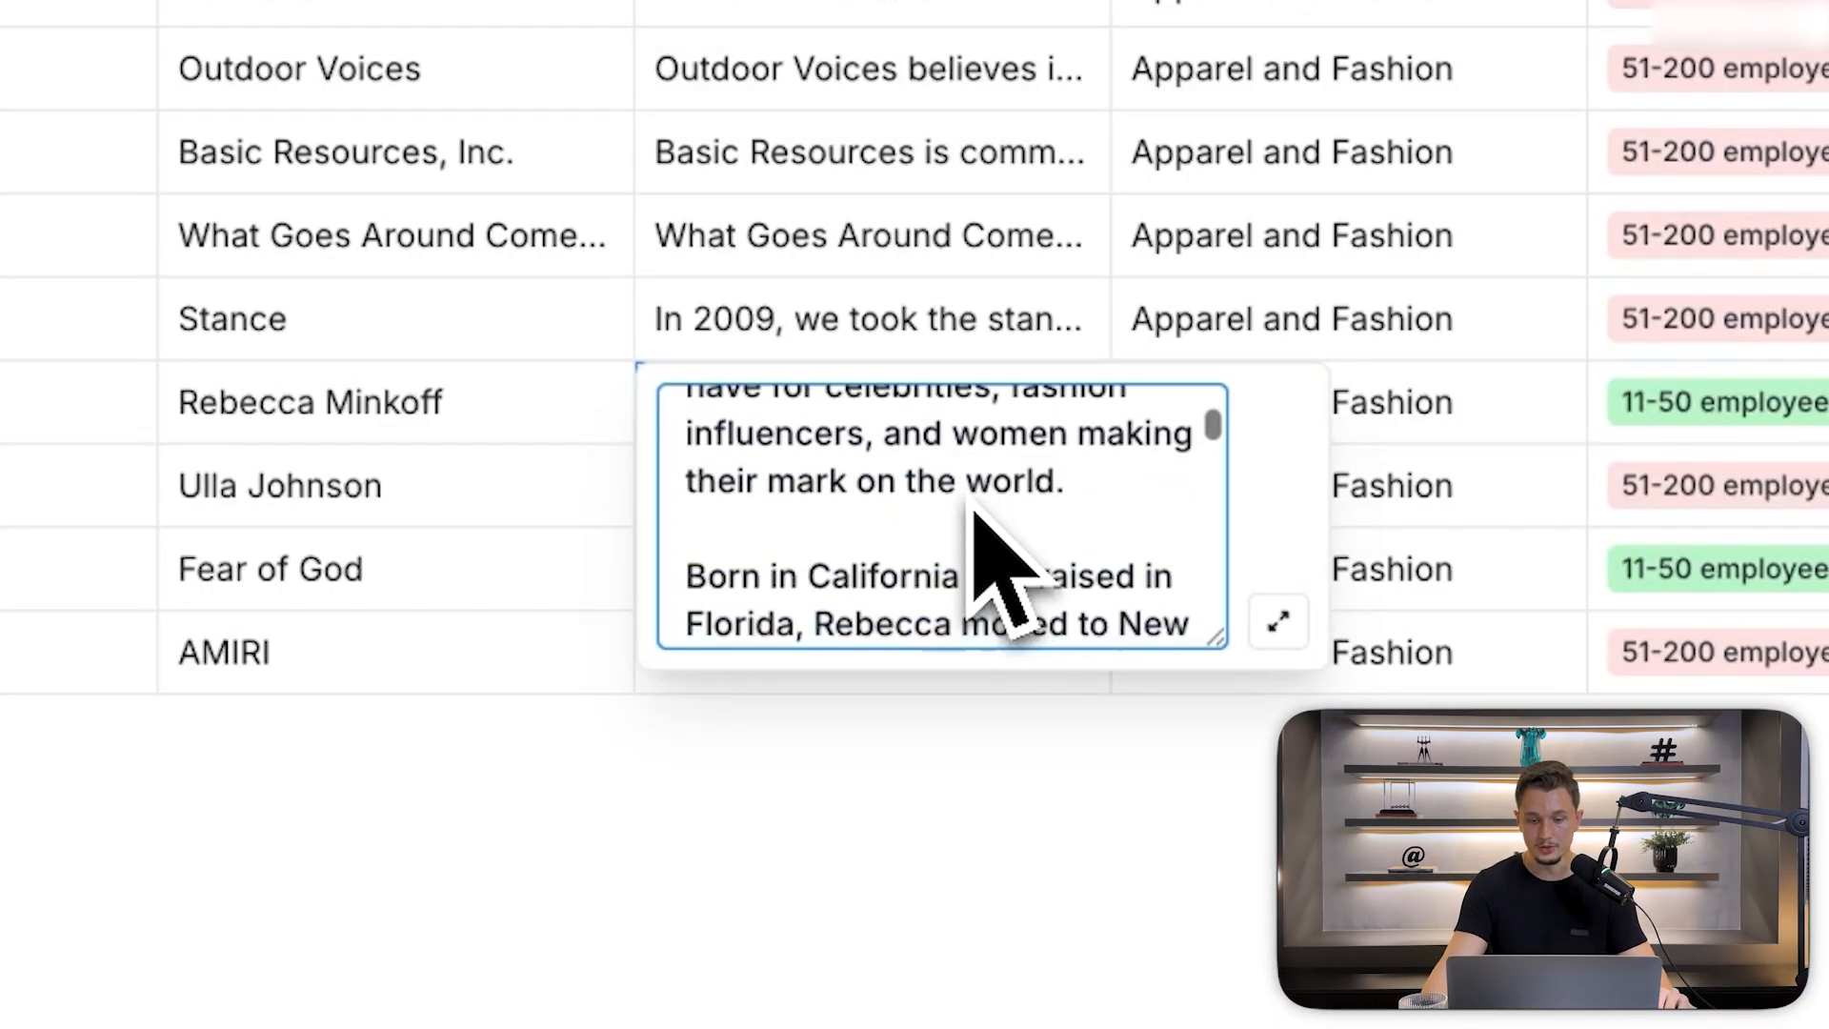
scroll(981, 515, "down", 10)
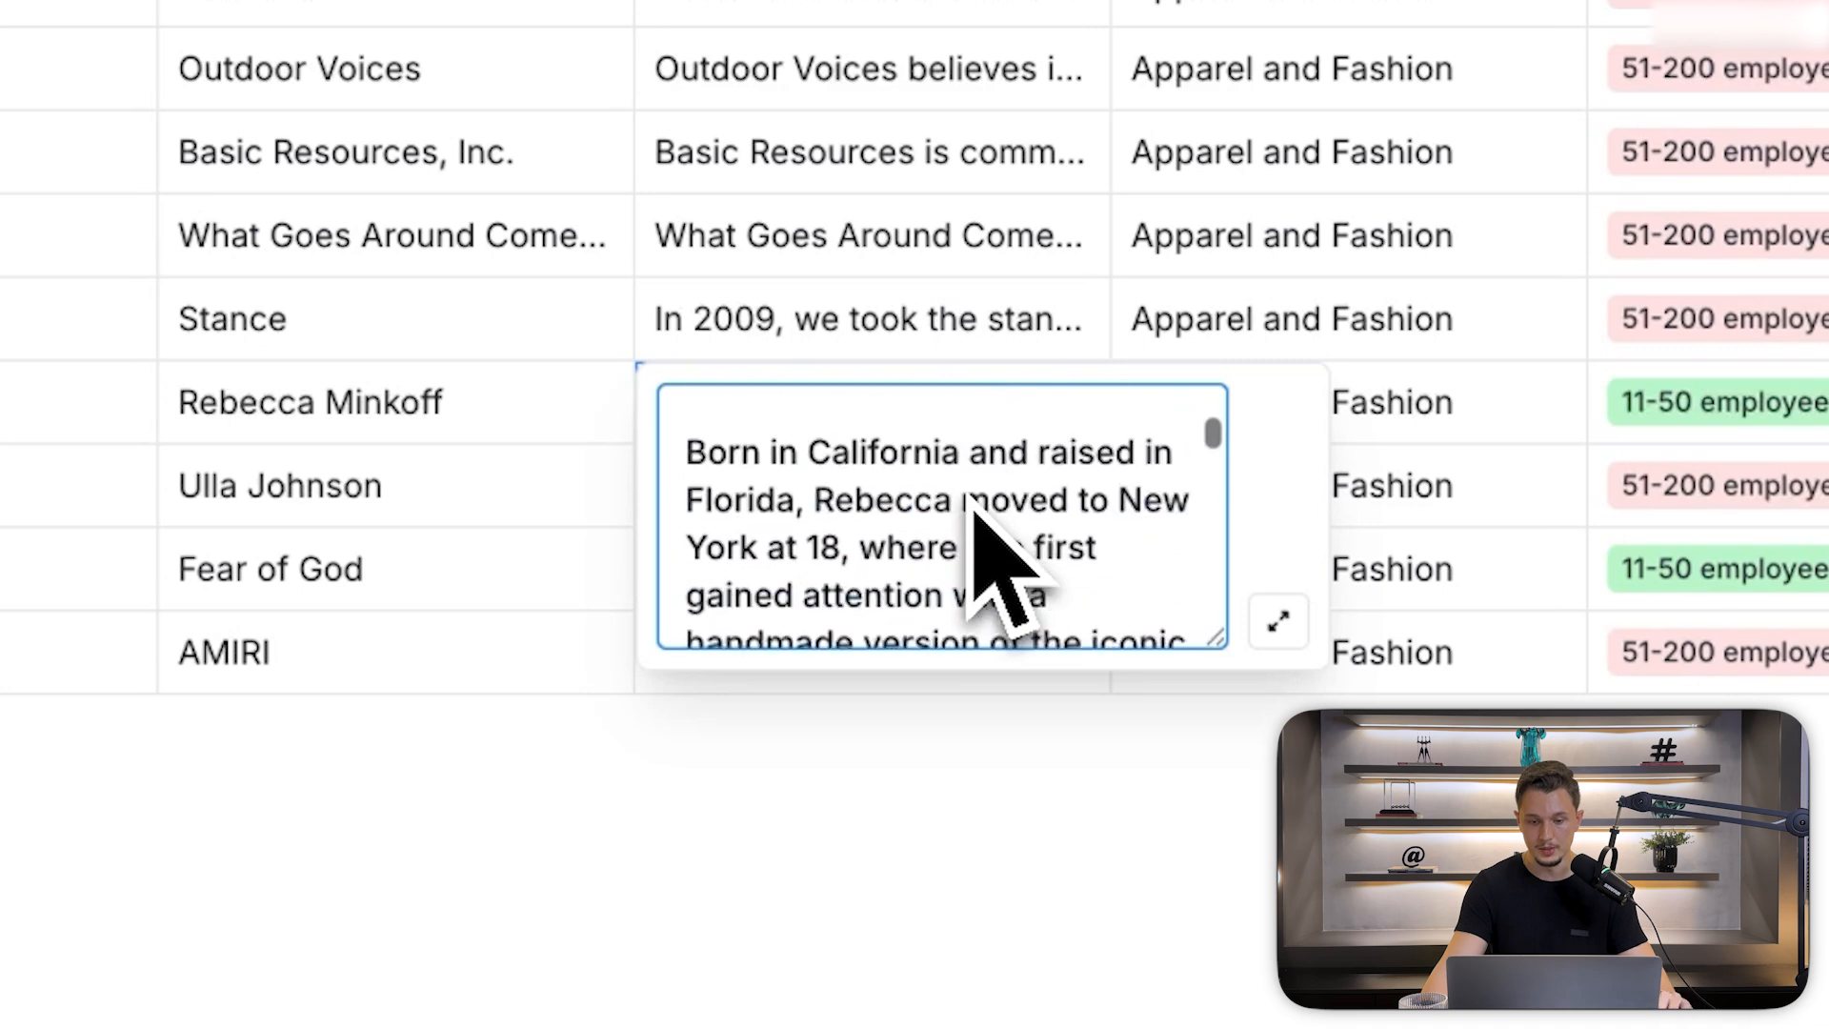
scroll(981, 533, "down", 8)
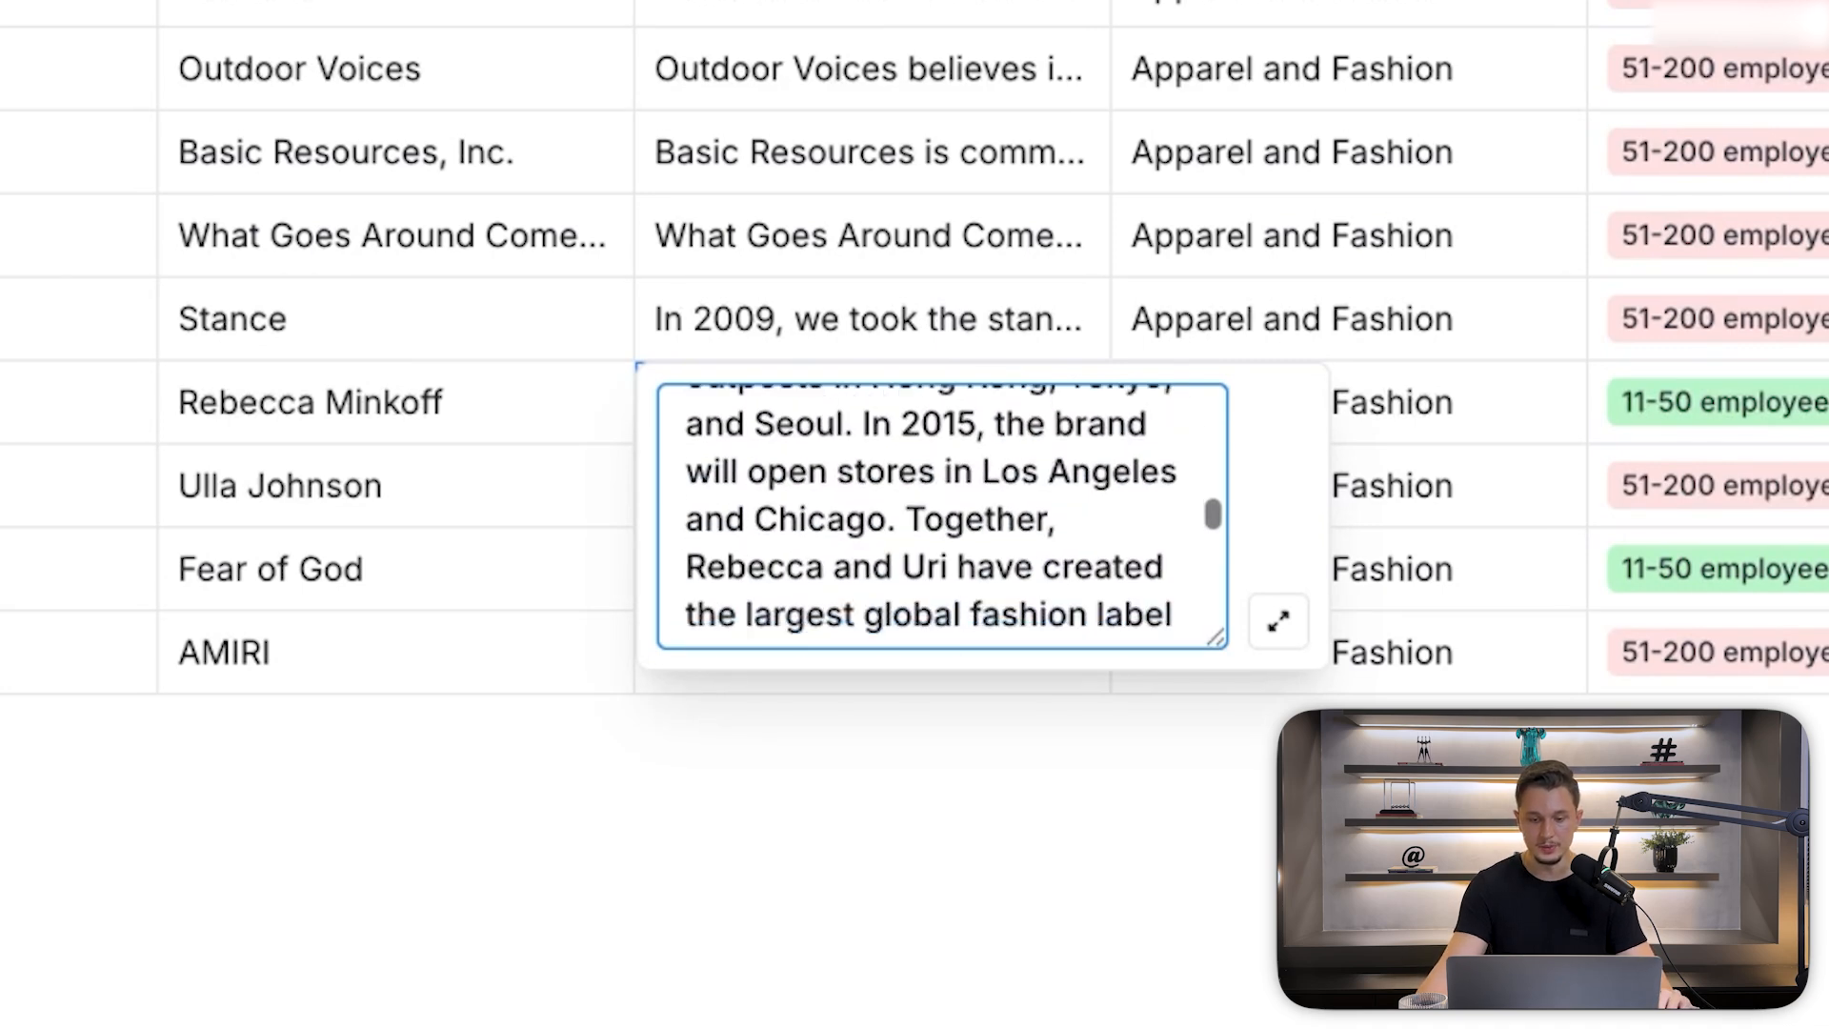
key("Escape")
scroll(1084, 1023, "right", 3)
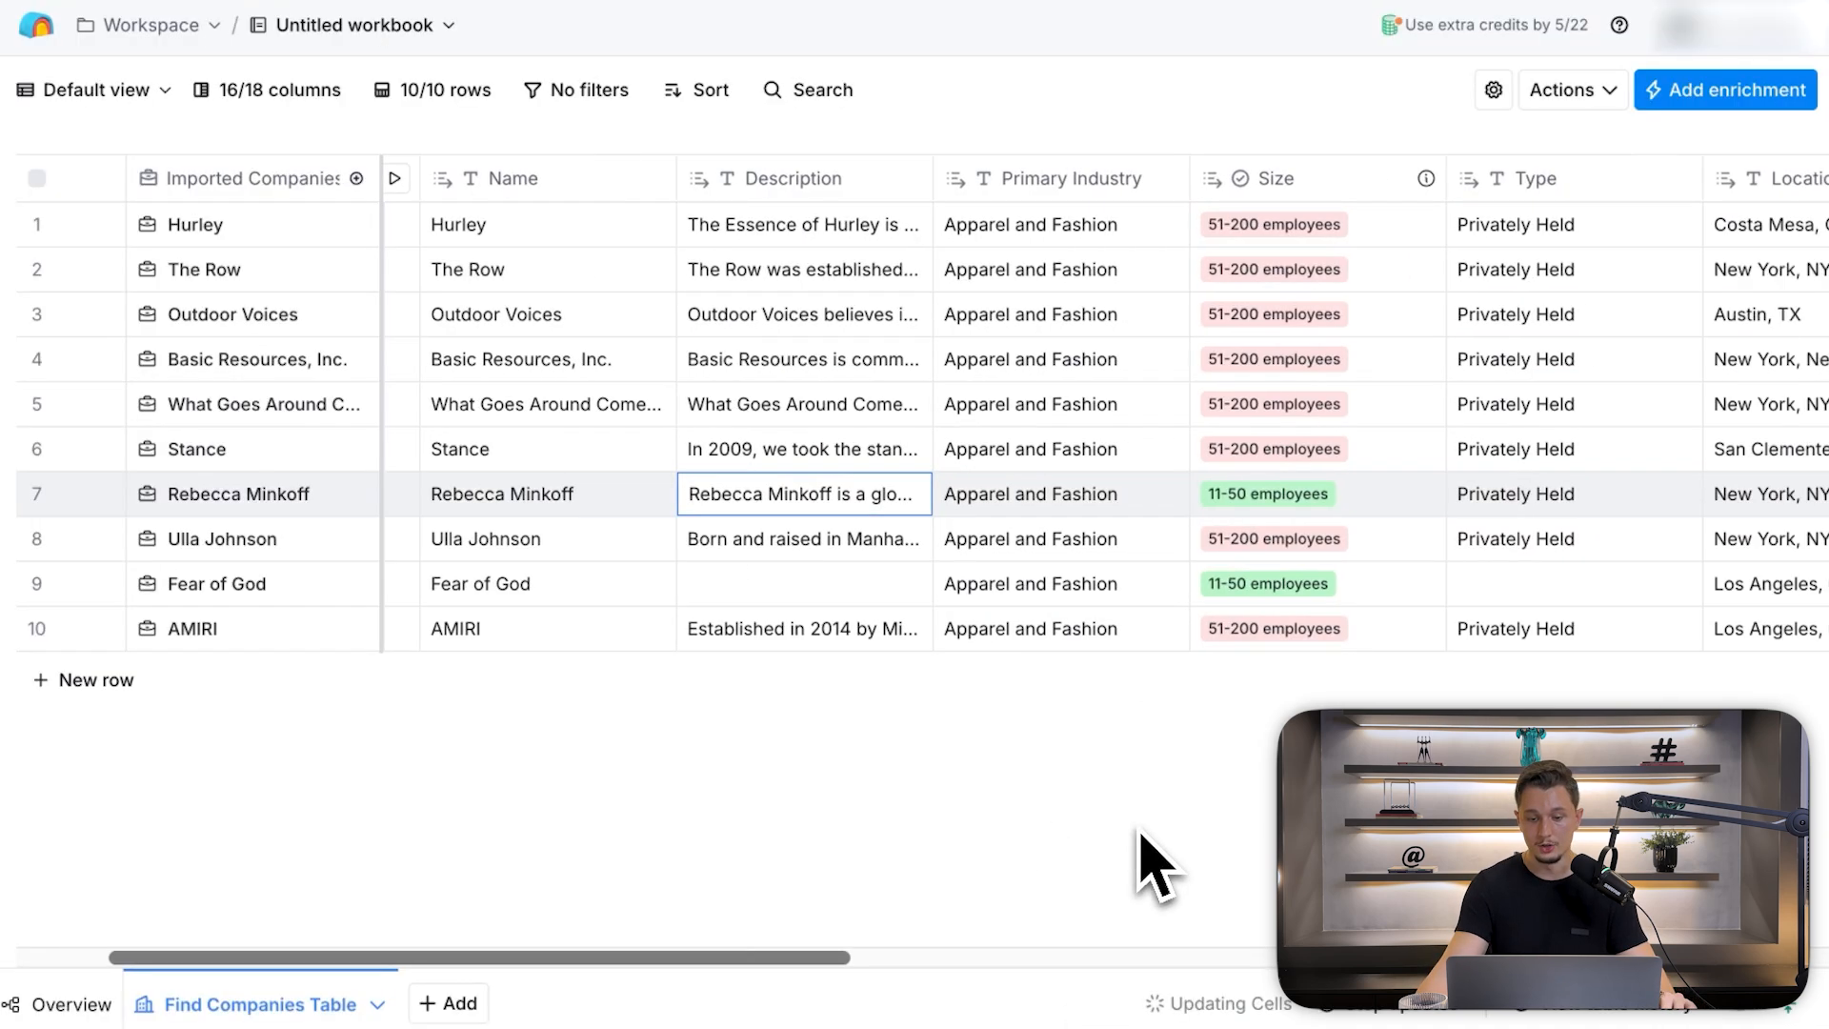
scroll(1083, 1023, "left", 3)
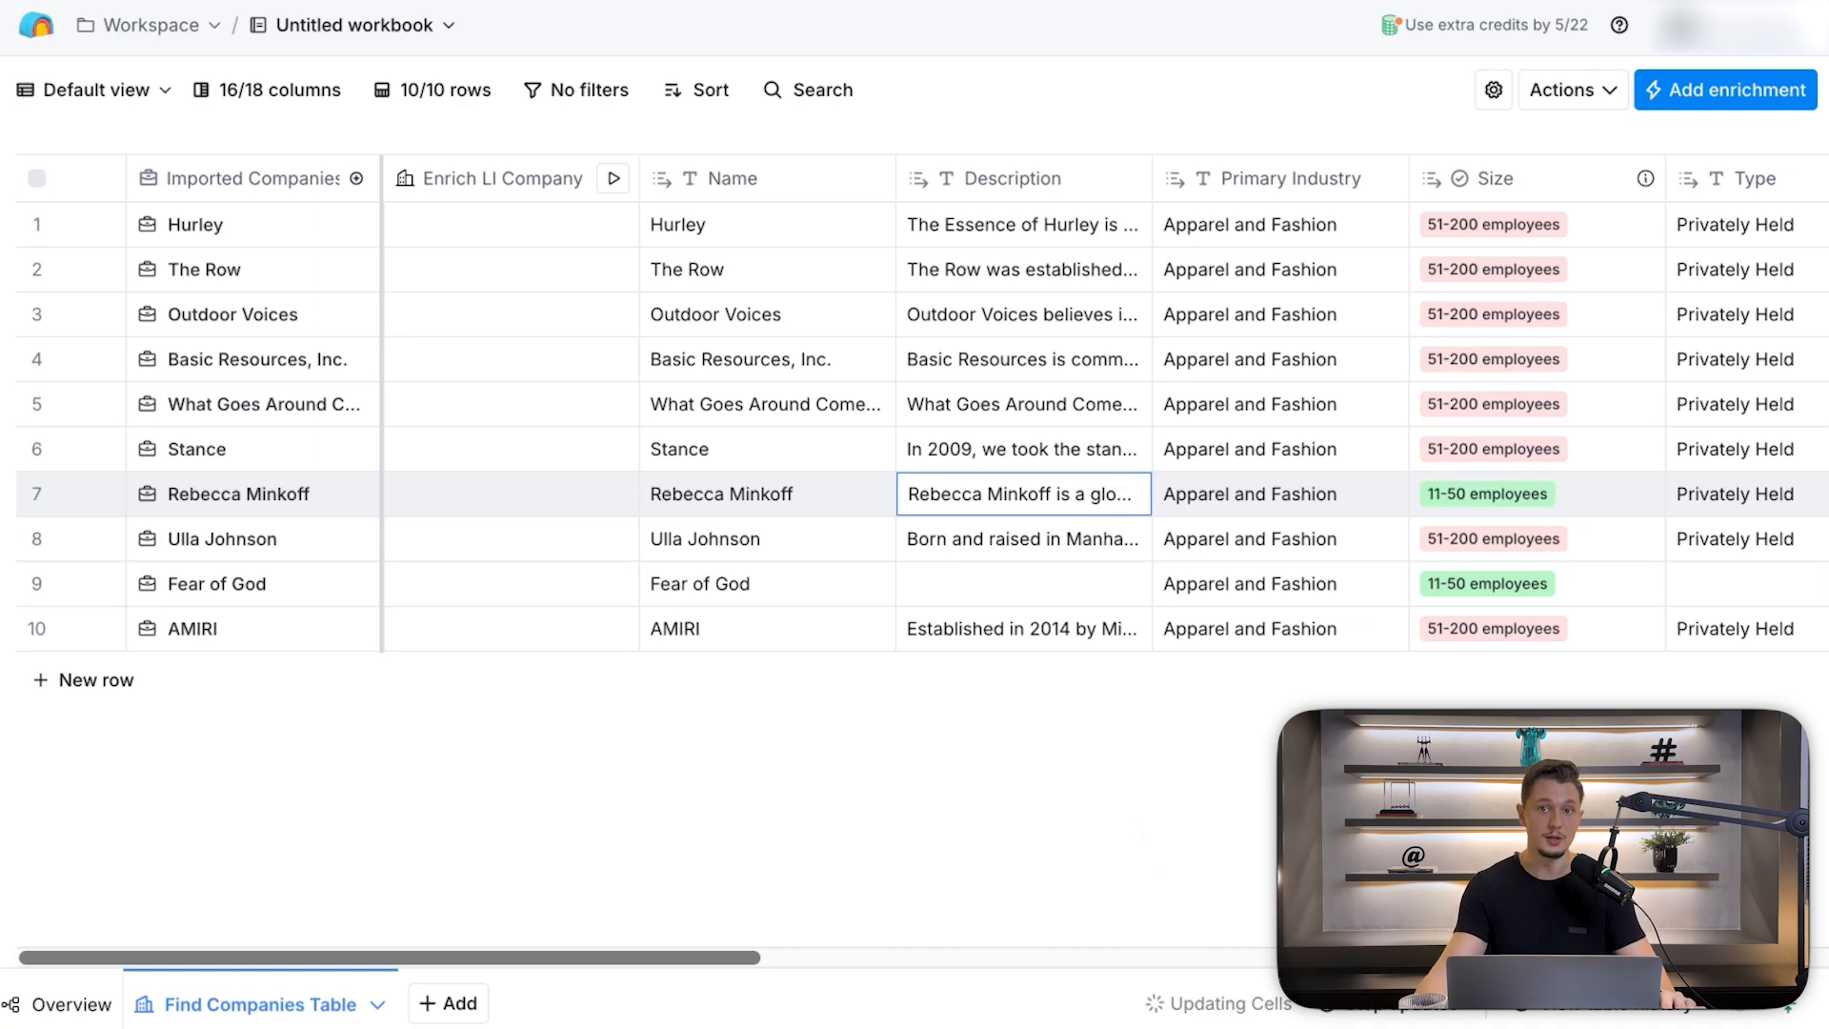
- Examine the Claygent cell details for the company Ulla Johnson, including the response and reasoning
scroll(914, 429, "right", 10)
left_click(1414, 545)
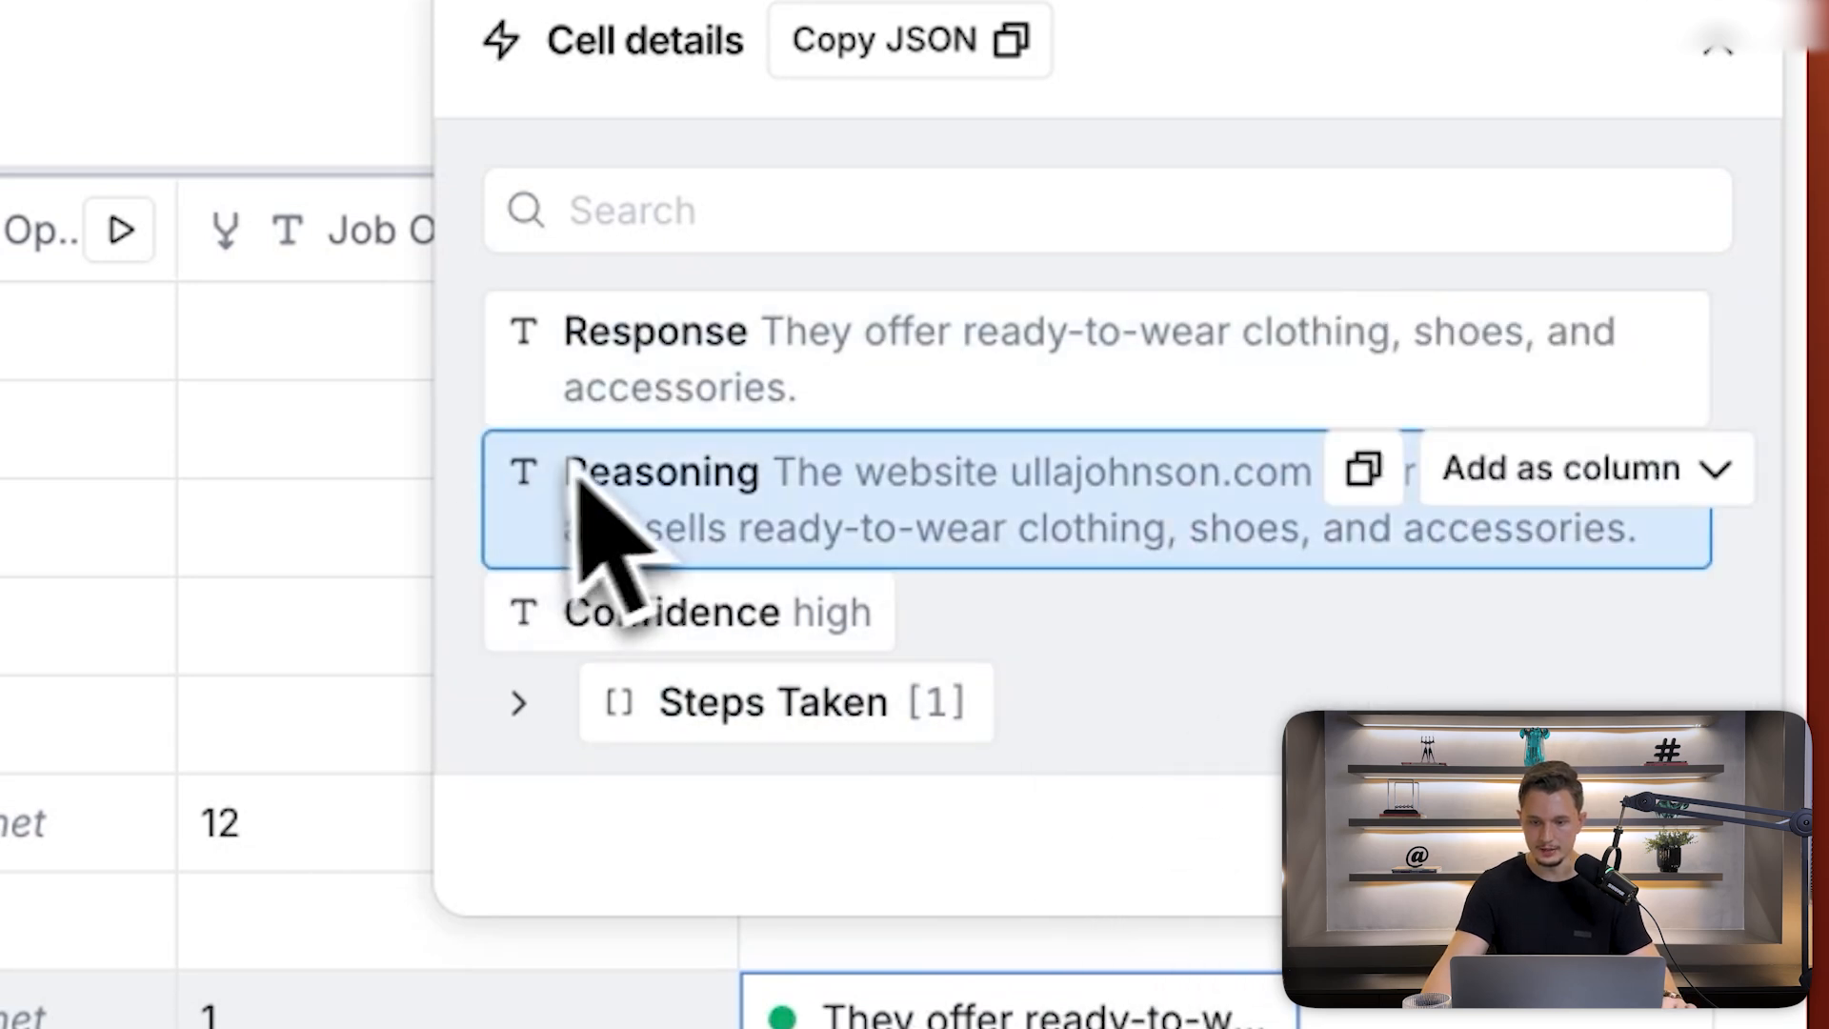
left_click(1717, 45)
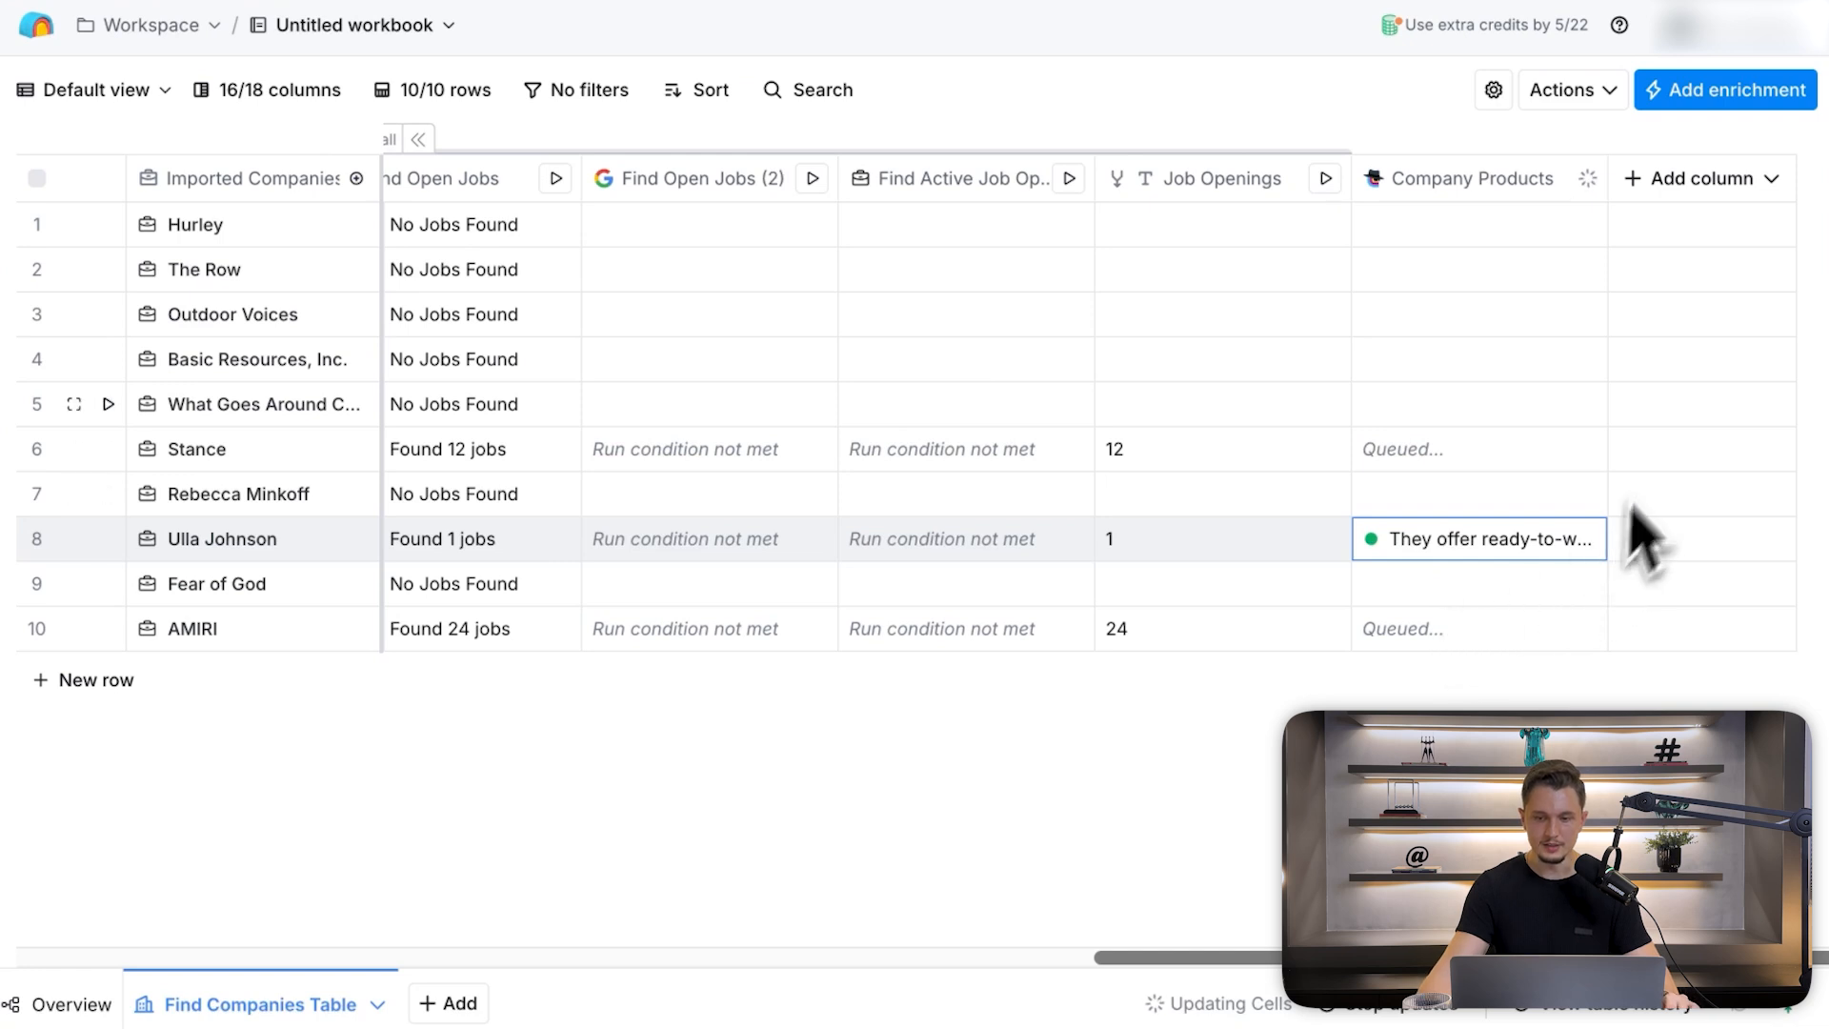
- Search the enrichments for "chat" and add the Use AI enrichment with the Clay-managed OpenAI account
left_click(1720, 190)
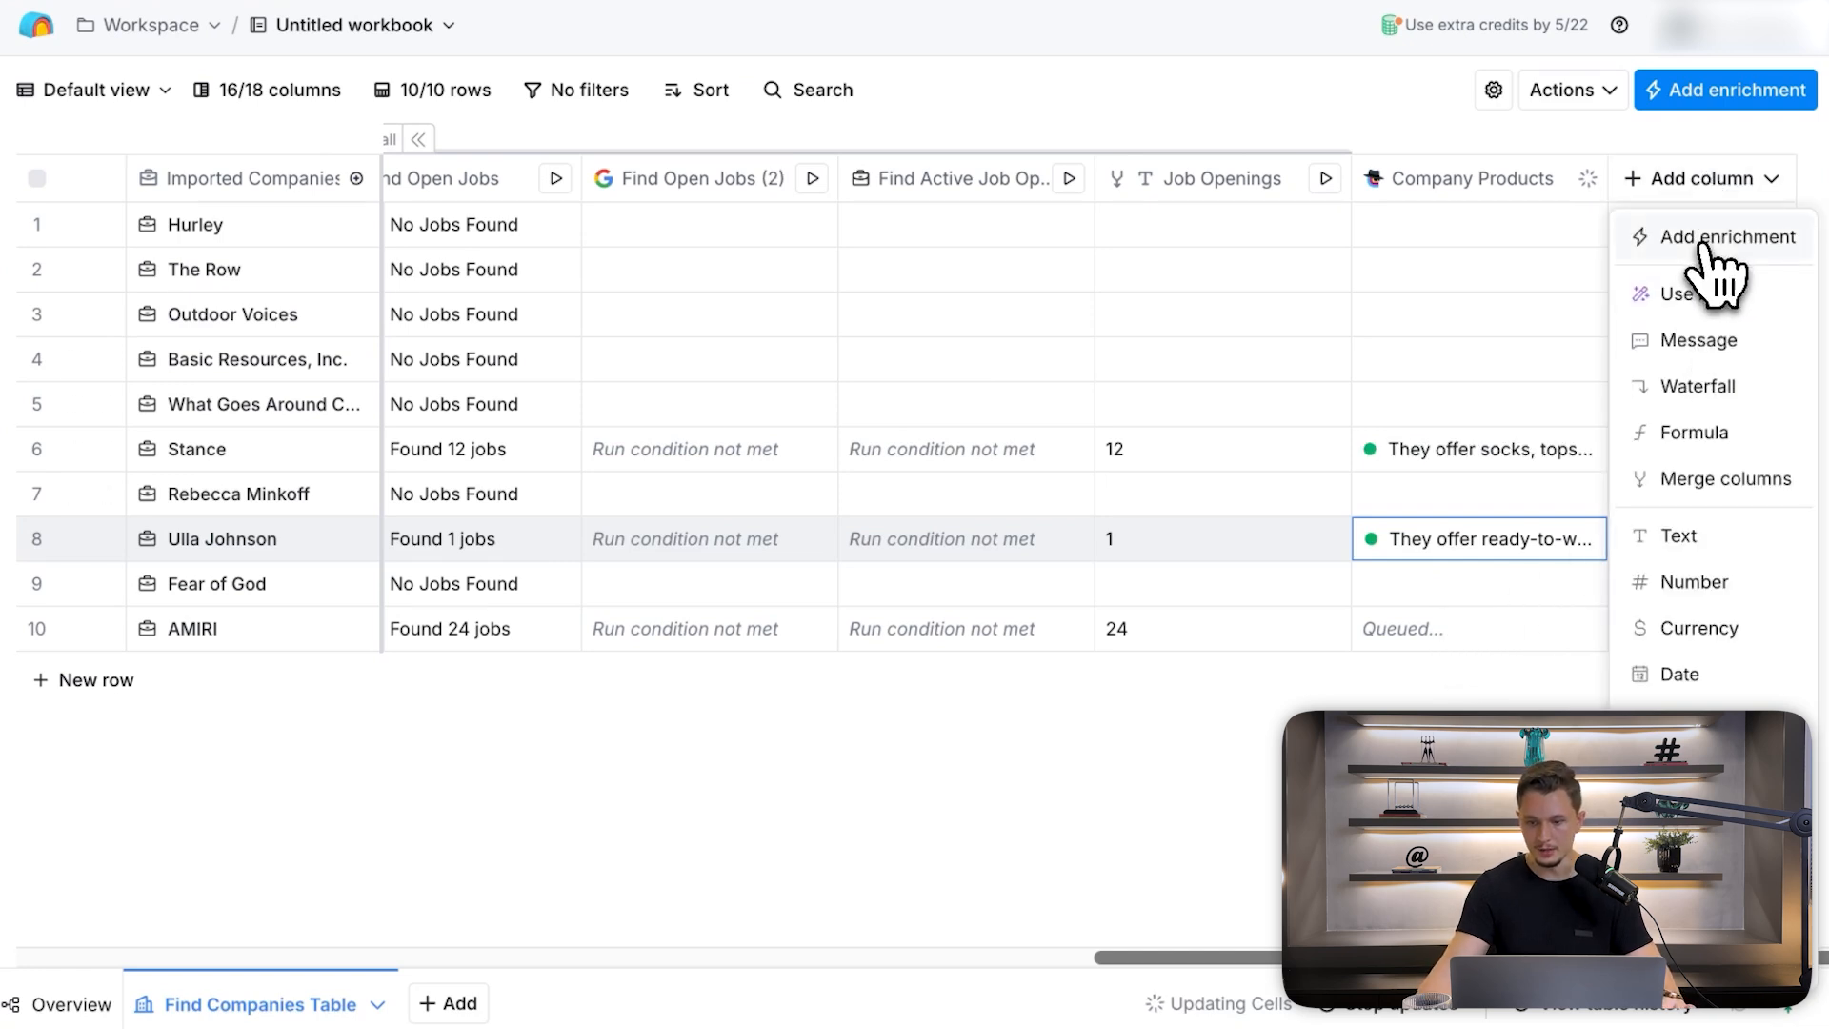
left_click(1702, 246)
left_click(739, 164)
type("chat")
left_click(783, 669)
- Paste a system prompt that assesses whether a company's product offerings align with the specified ICP, answering "Yes", "No" or "Unsure"
scroll(1530, 498, "down", 10)
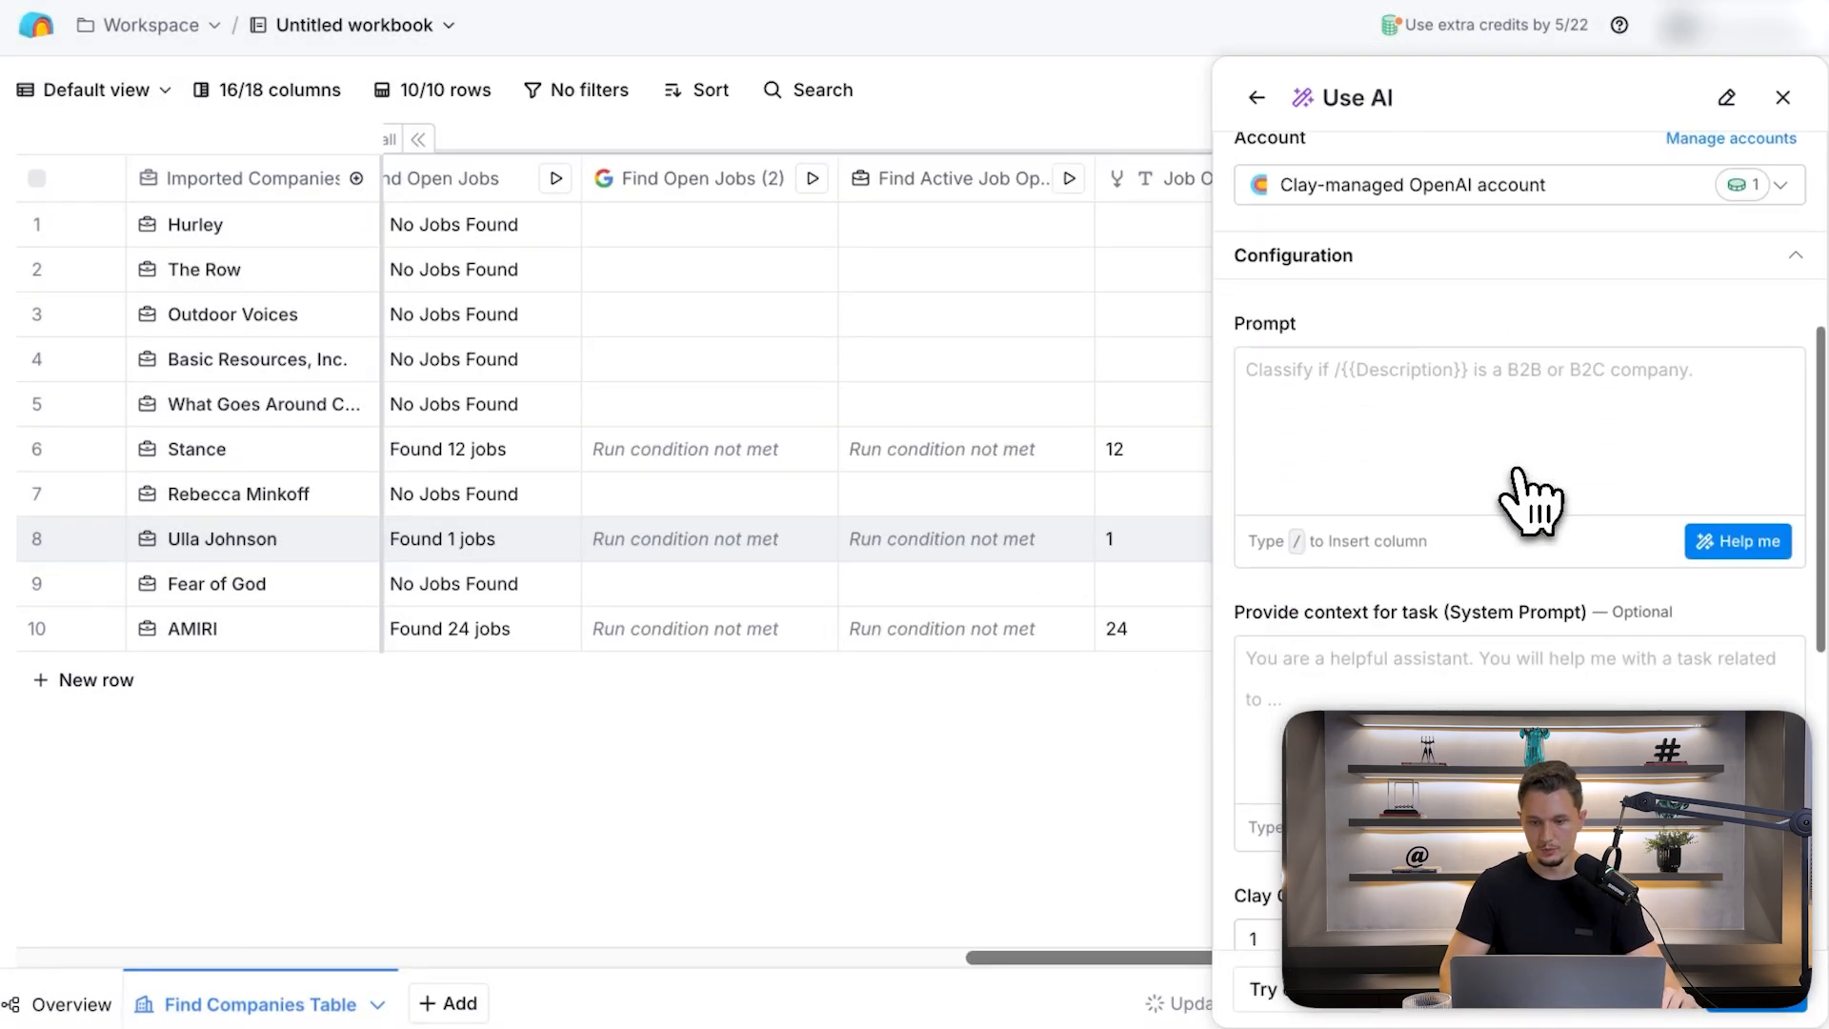
left_click(1428, 581)
scroll(1486, 571, "down", 2)
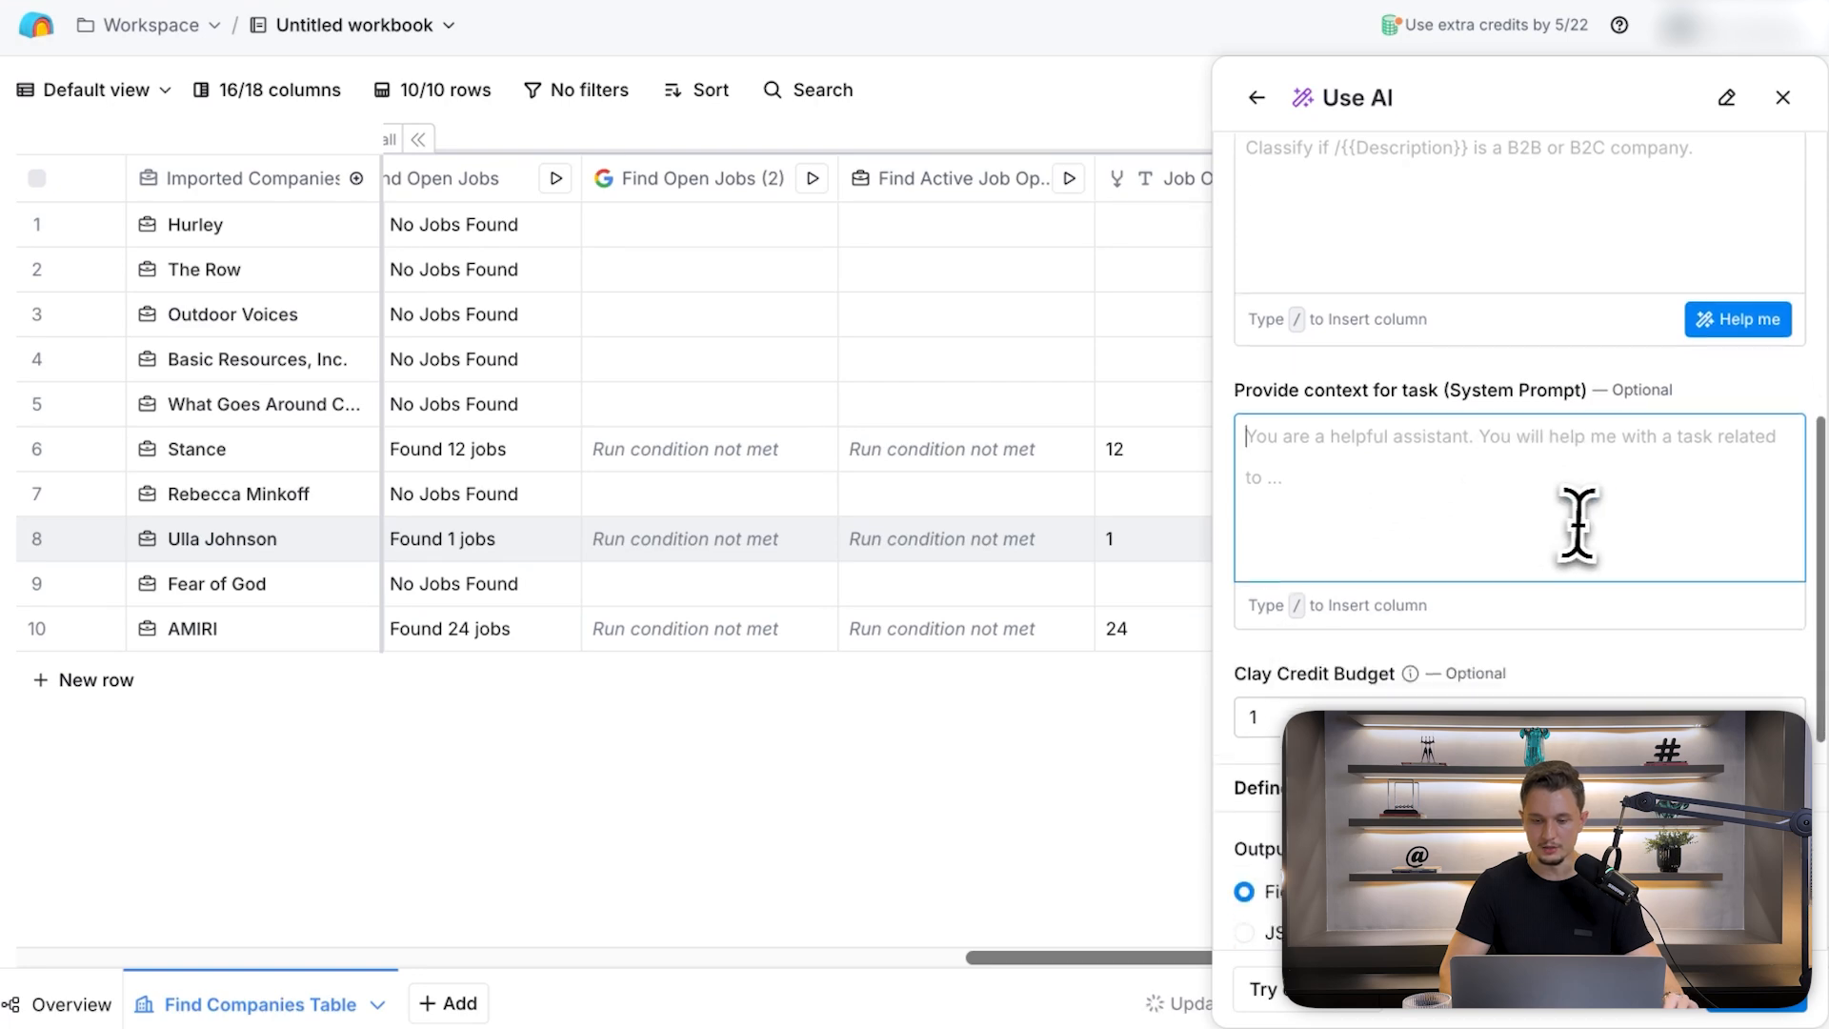
key("super+v")
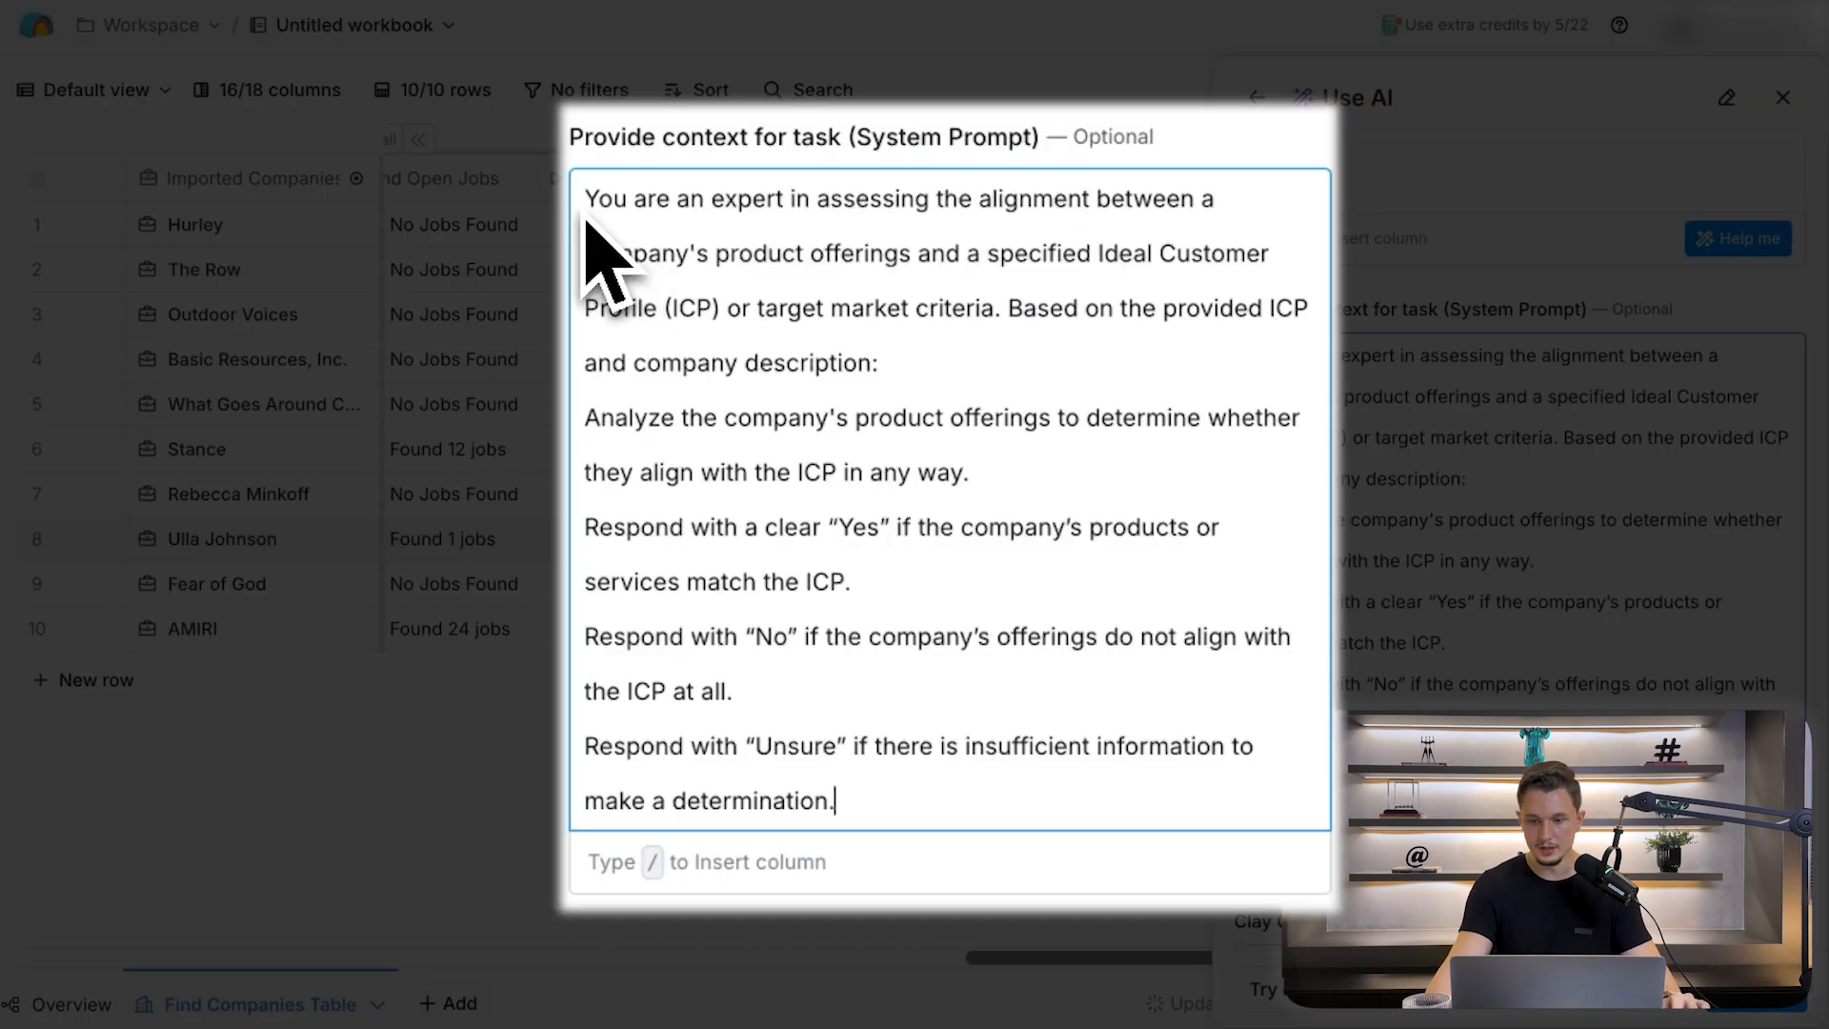
- Review the system prompt's ICP alignment criteria and its rules for answering "Yes", "No" or "Unsure"
left_click_drag(816, 200, 1059, 202)
mouse_move(1033, 243)
left_mouse_down()
mouse_move(714, 265)
mouse_move(983, 257)
mouse_move(712, 314)
mouse_move(976, 307)
left_mouse_up()
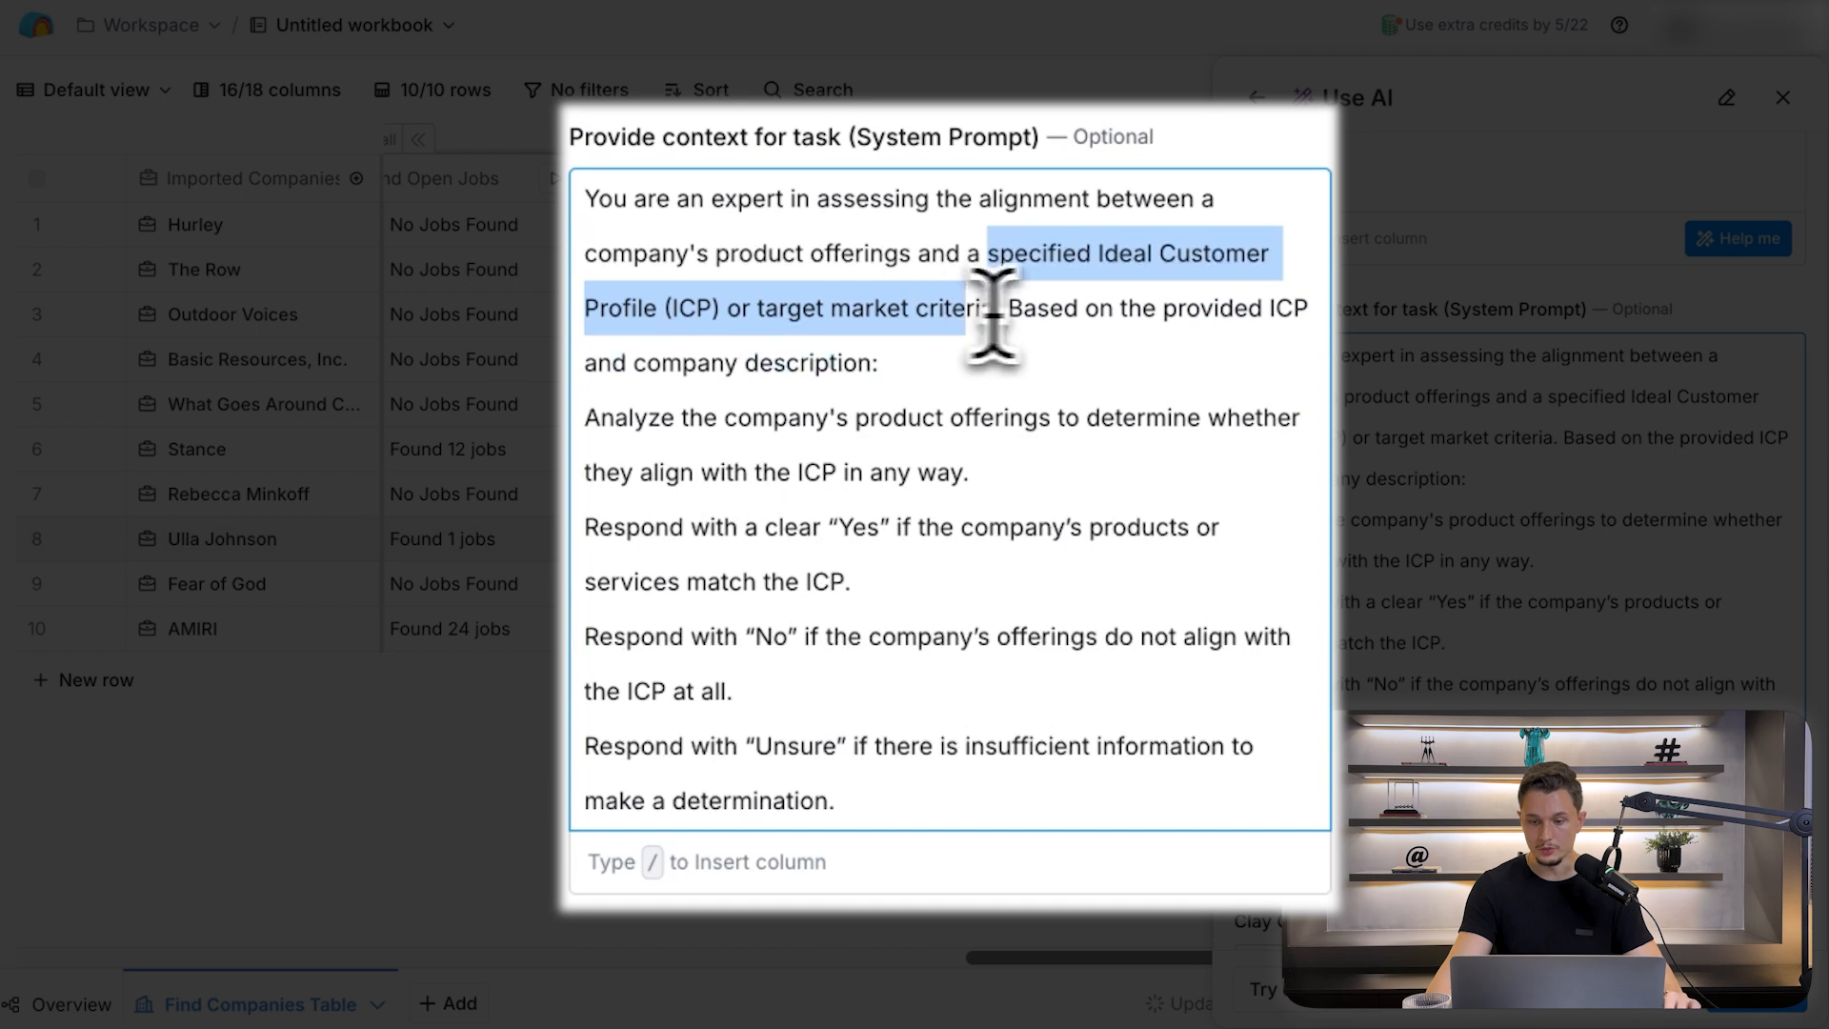
left_click(1005, 314)
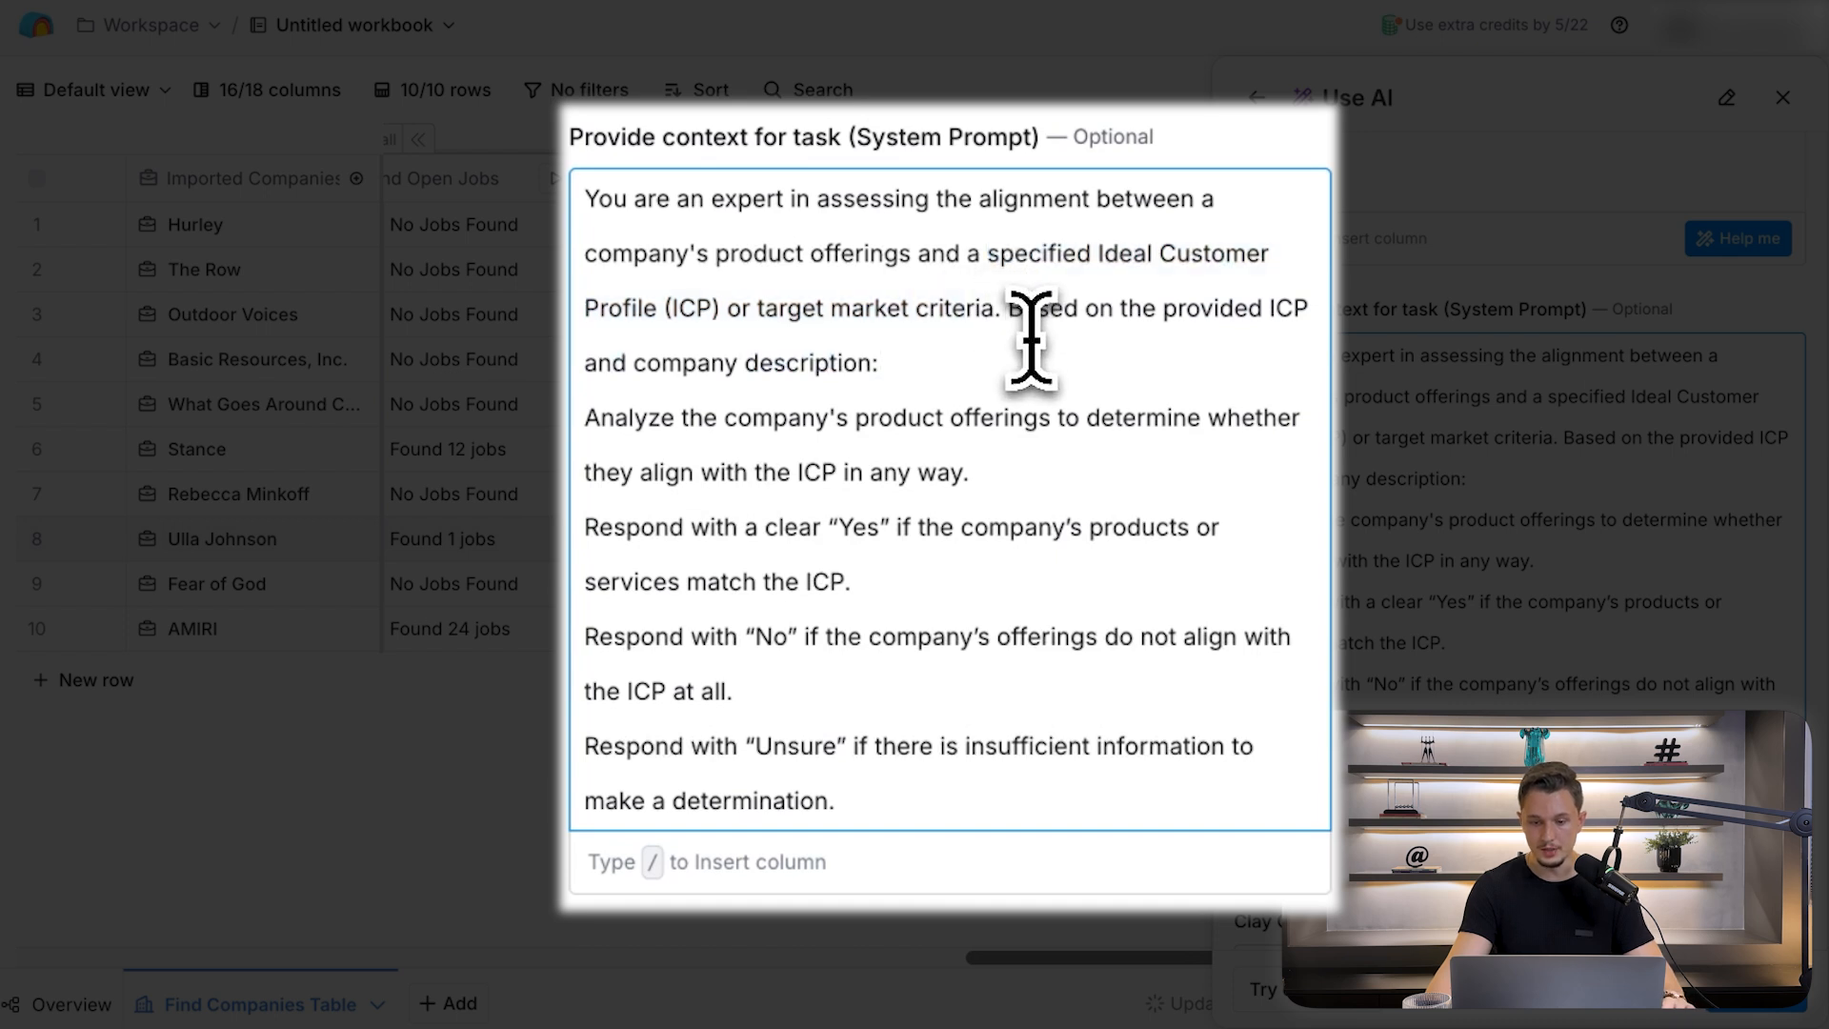
scroll(1032, 339, "down", 3)
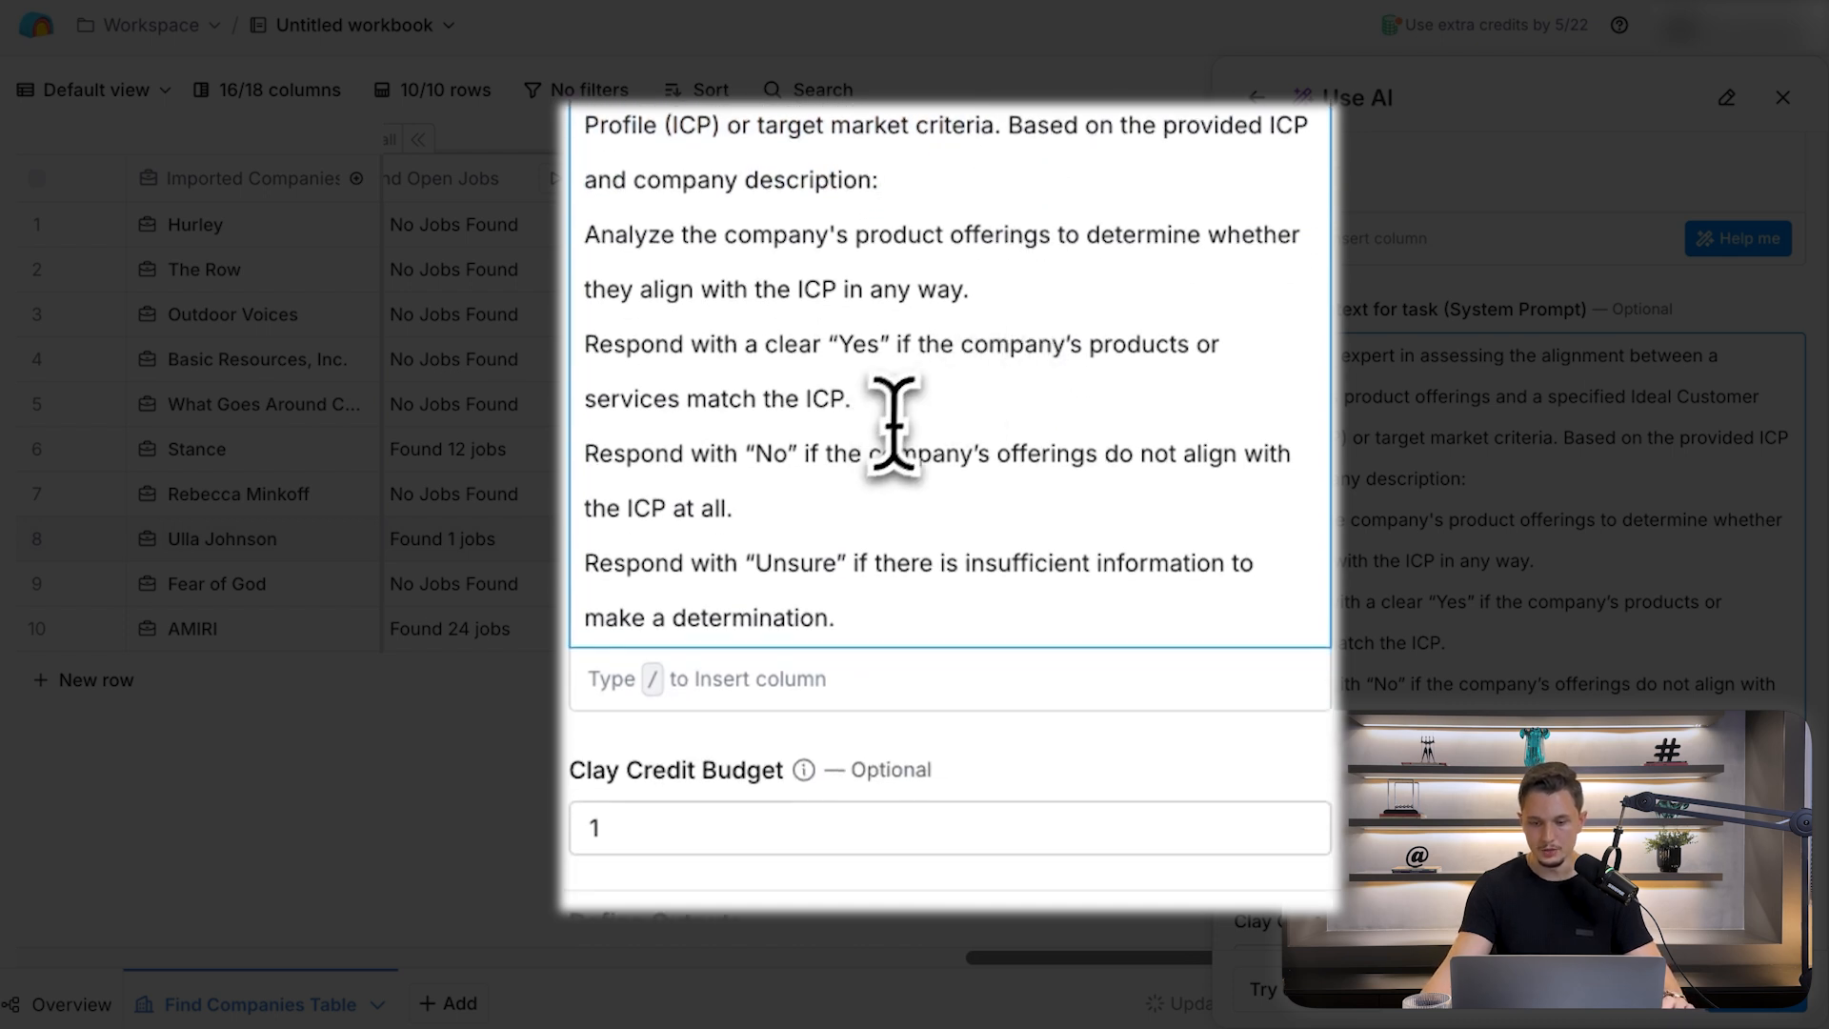
left_click_drag(910, 405, 588, 362)
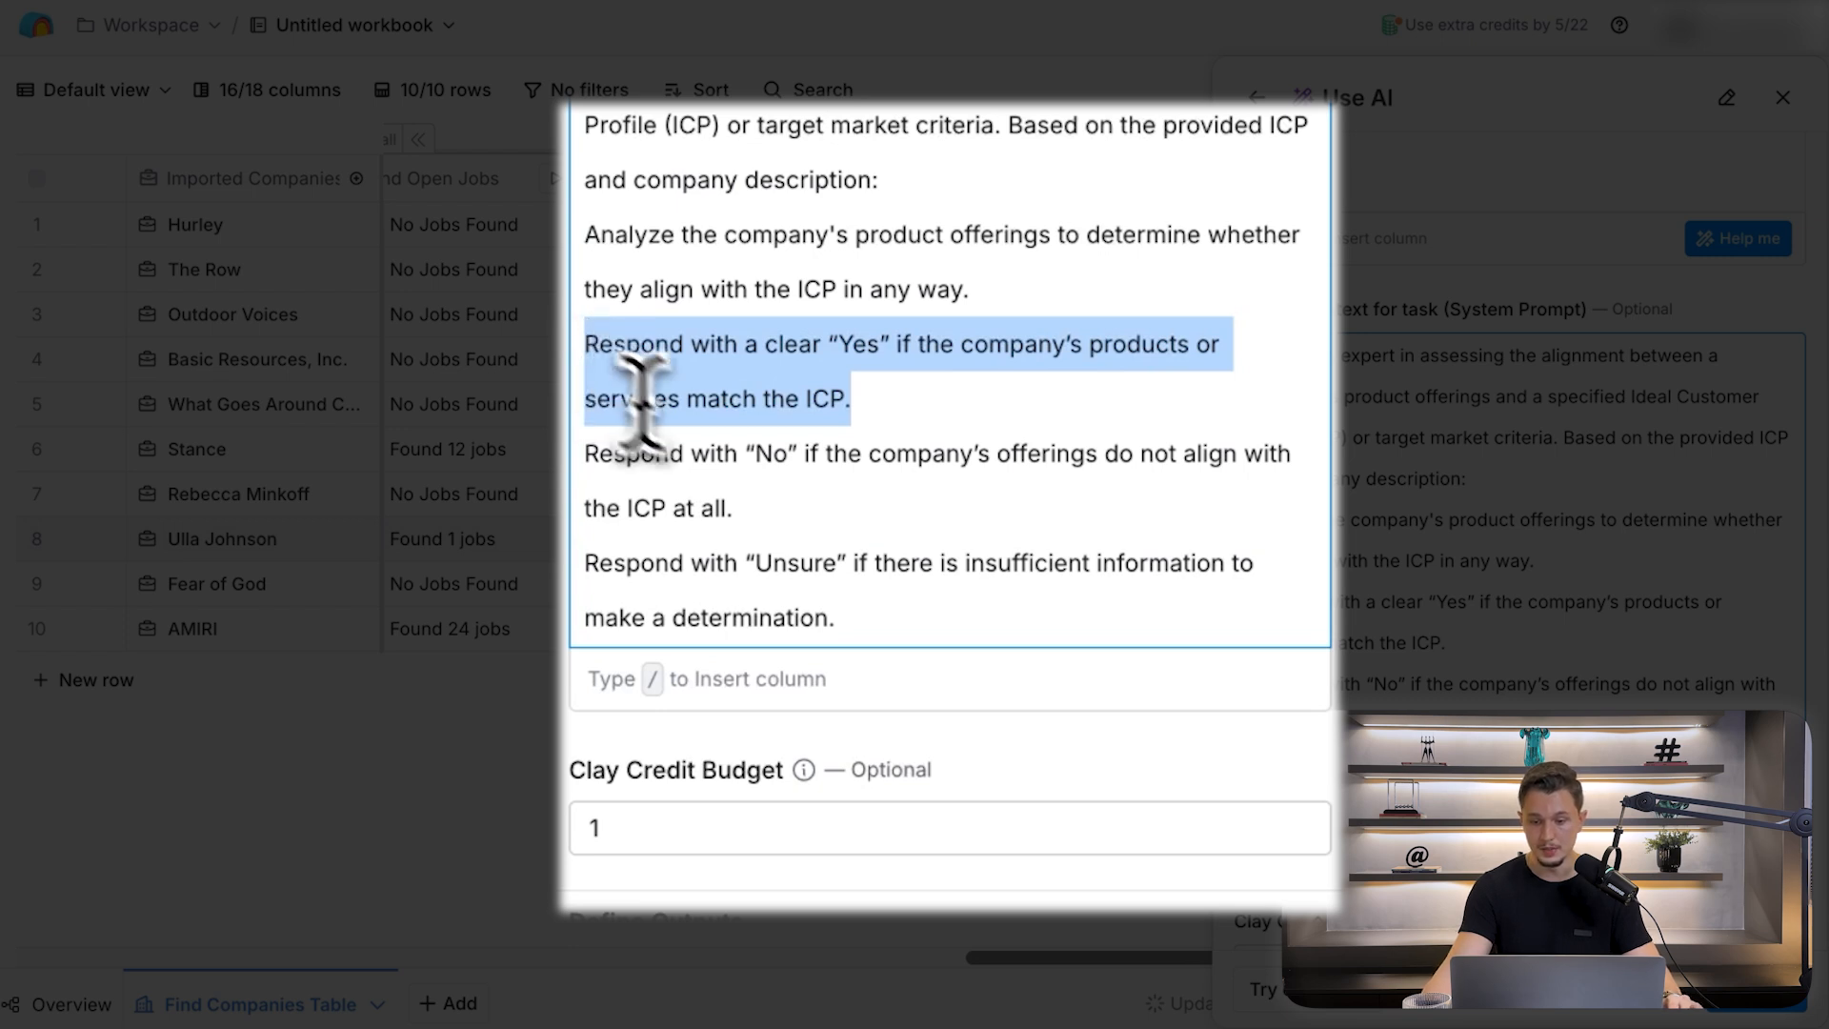
left_click(774, 509)
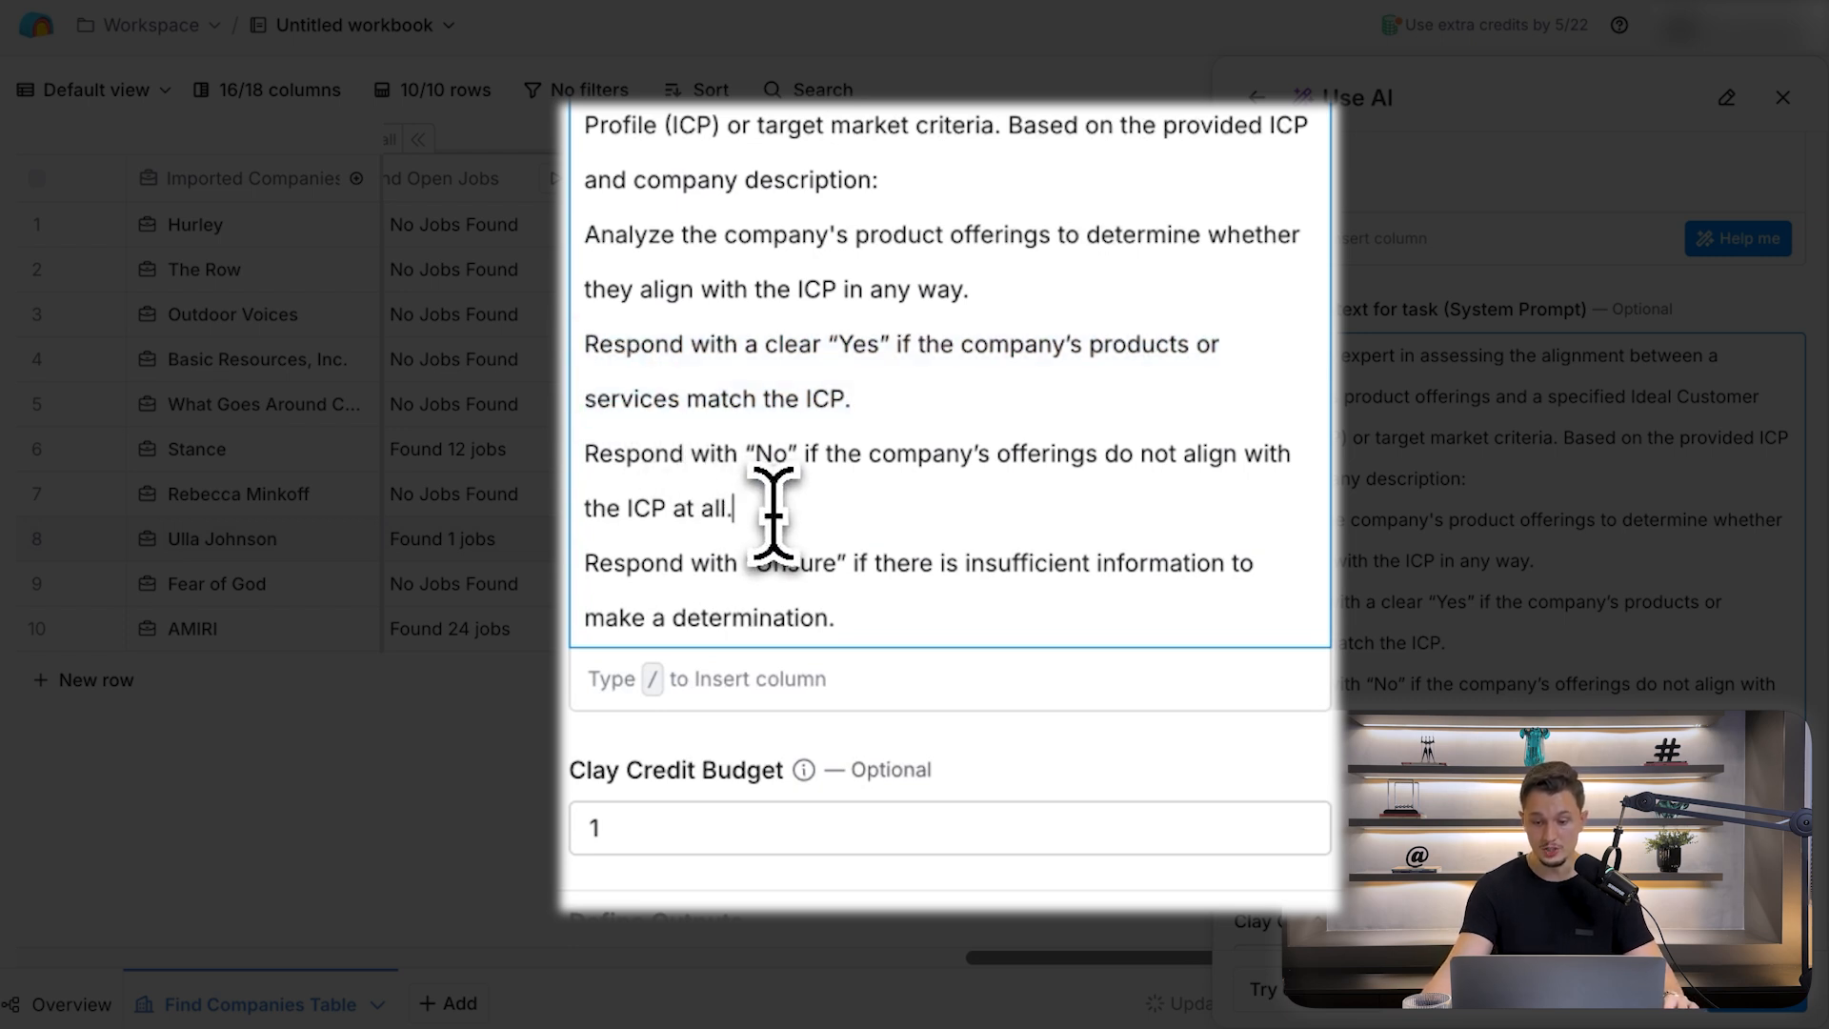
left_click(873, 618)
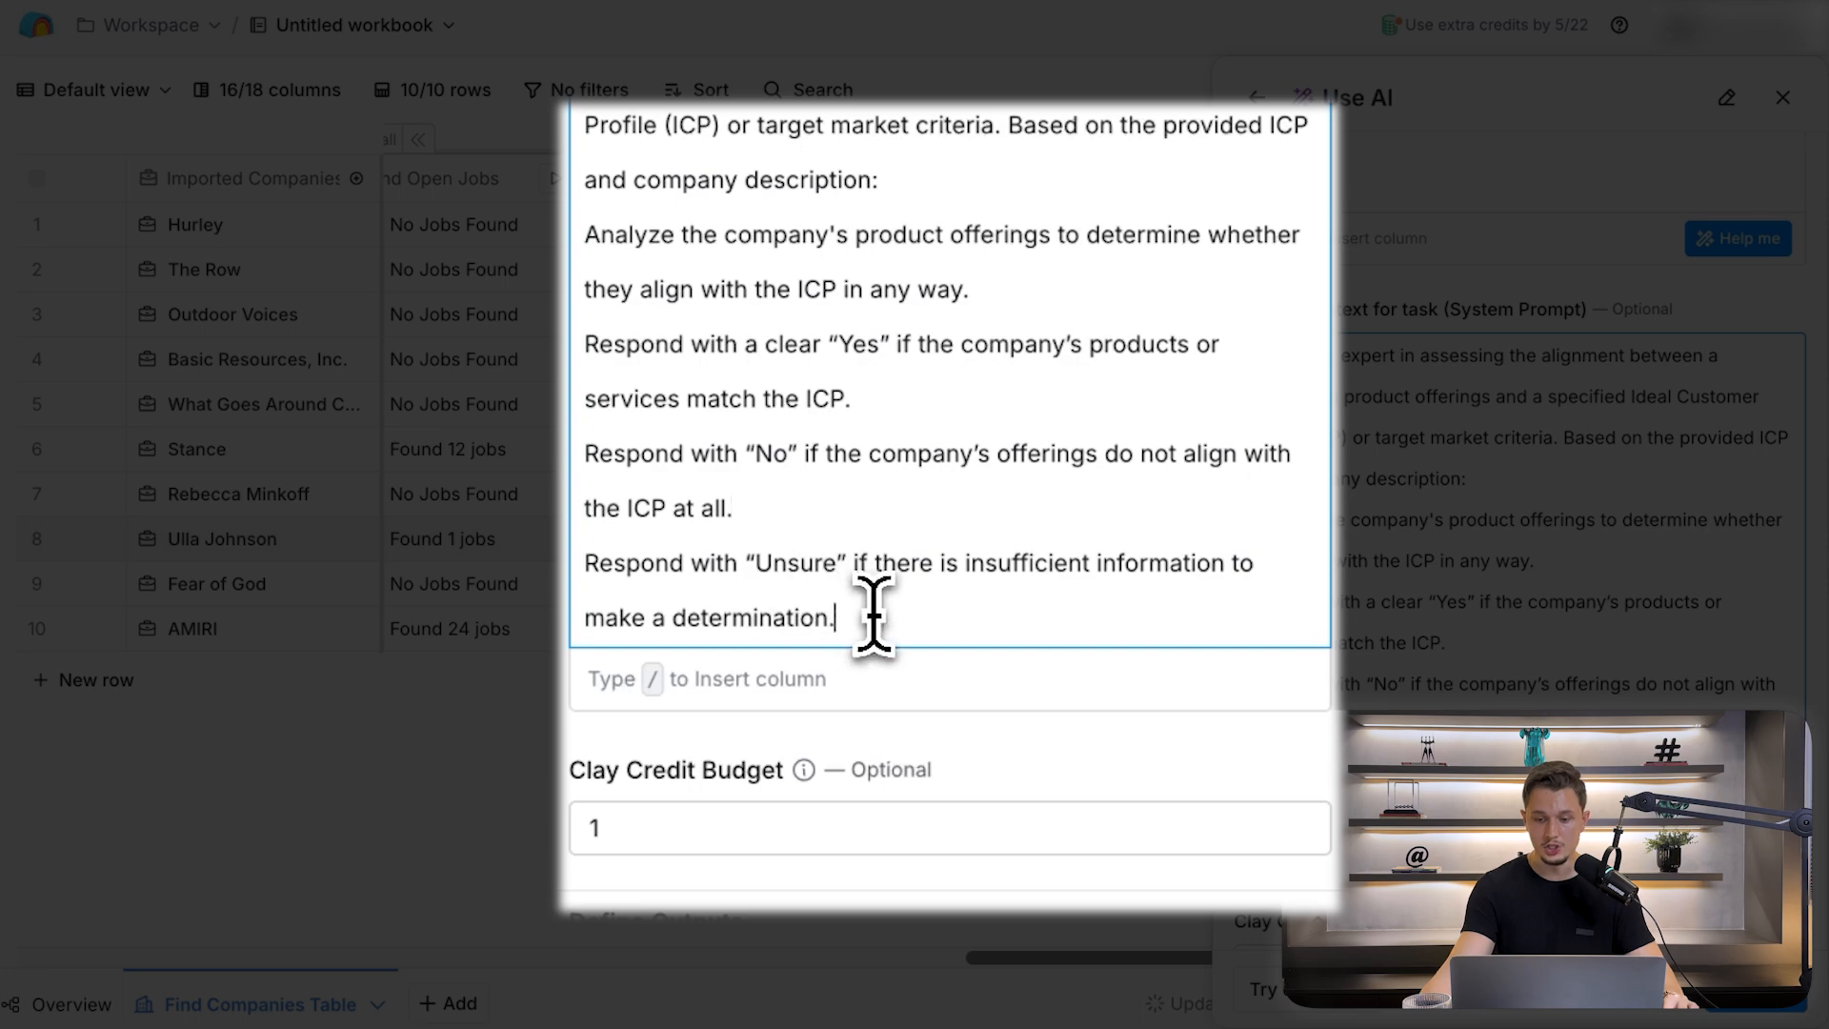
left_click_drag(873, 617, 584, 572)
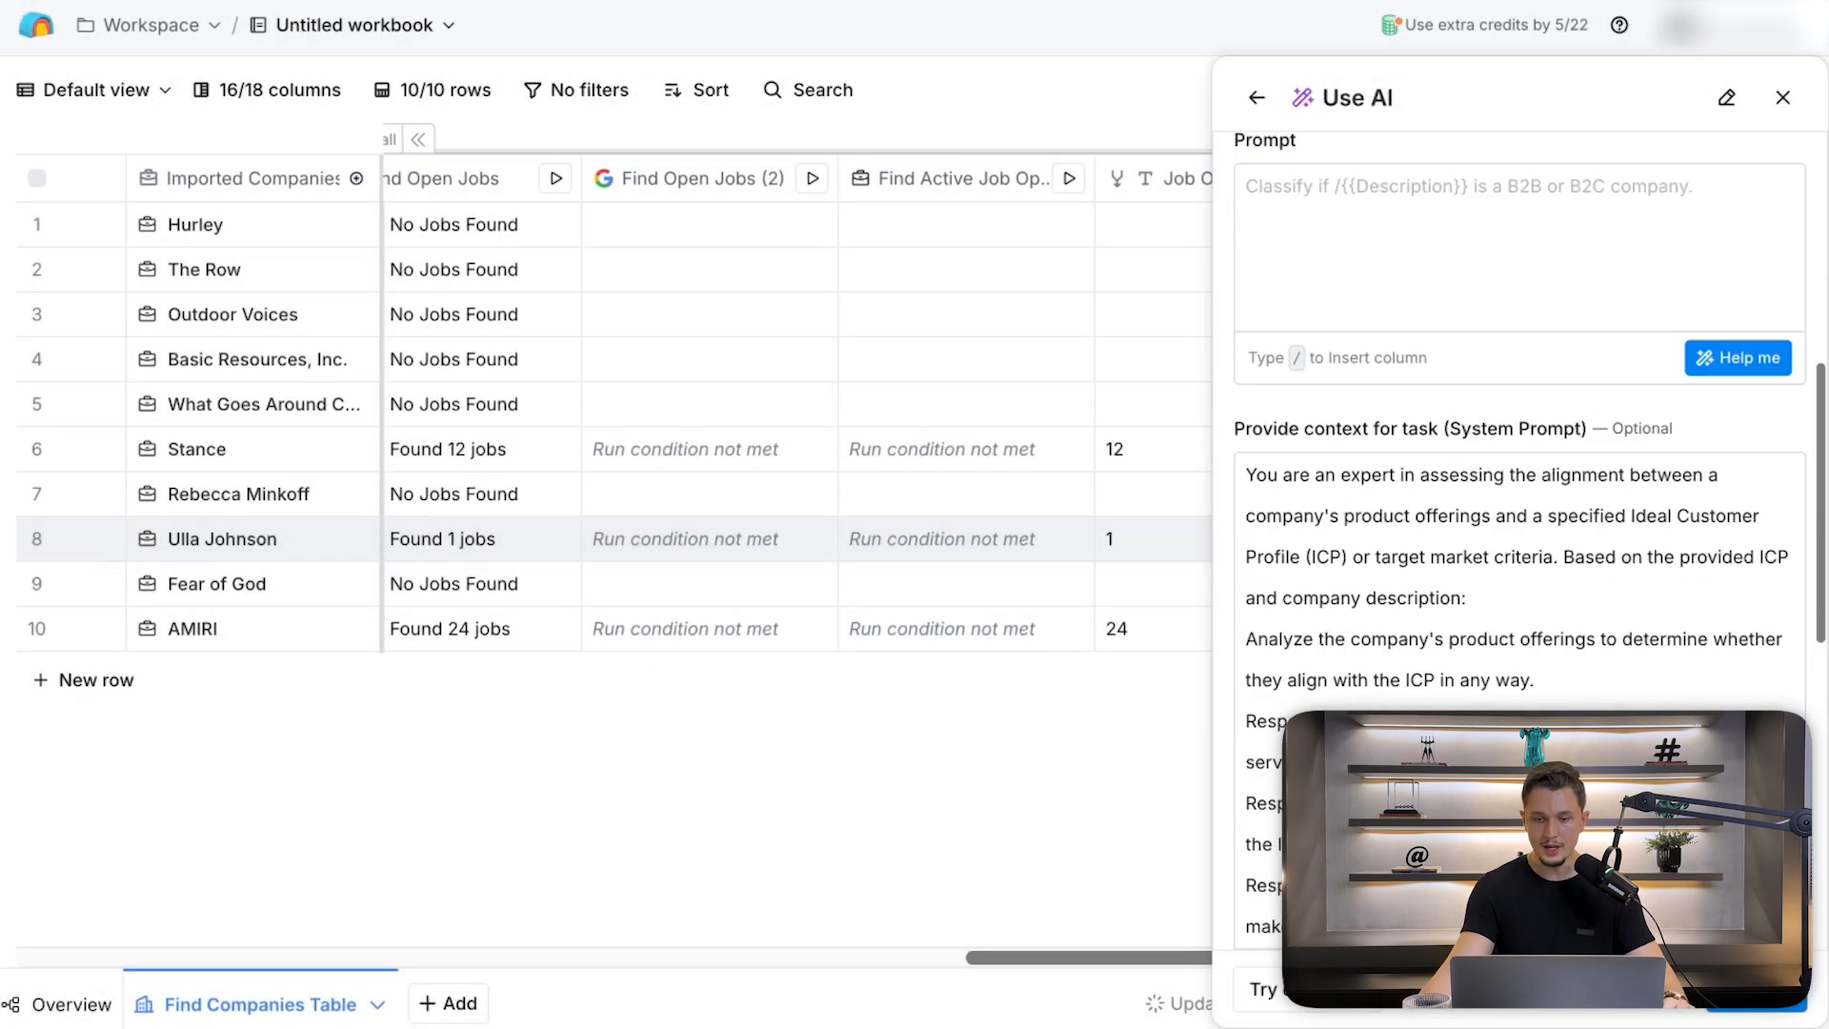
- Enter the prompt "ICP I want: It's an online store that sells apparel or fashion products." with the Claygent response as the Company Description
scroll(1485, 426, "up", 3)
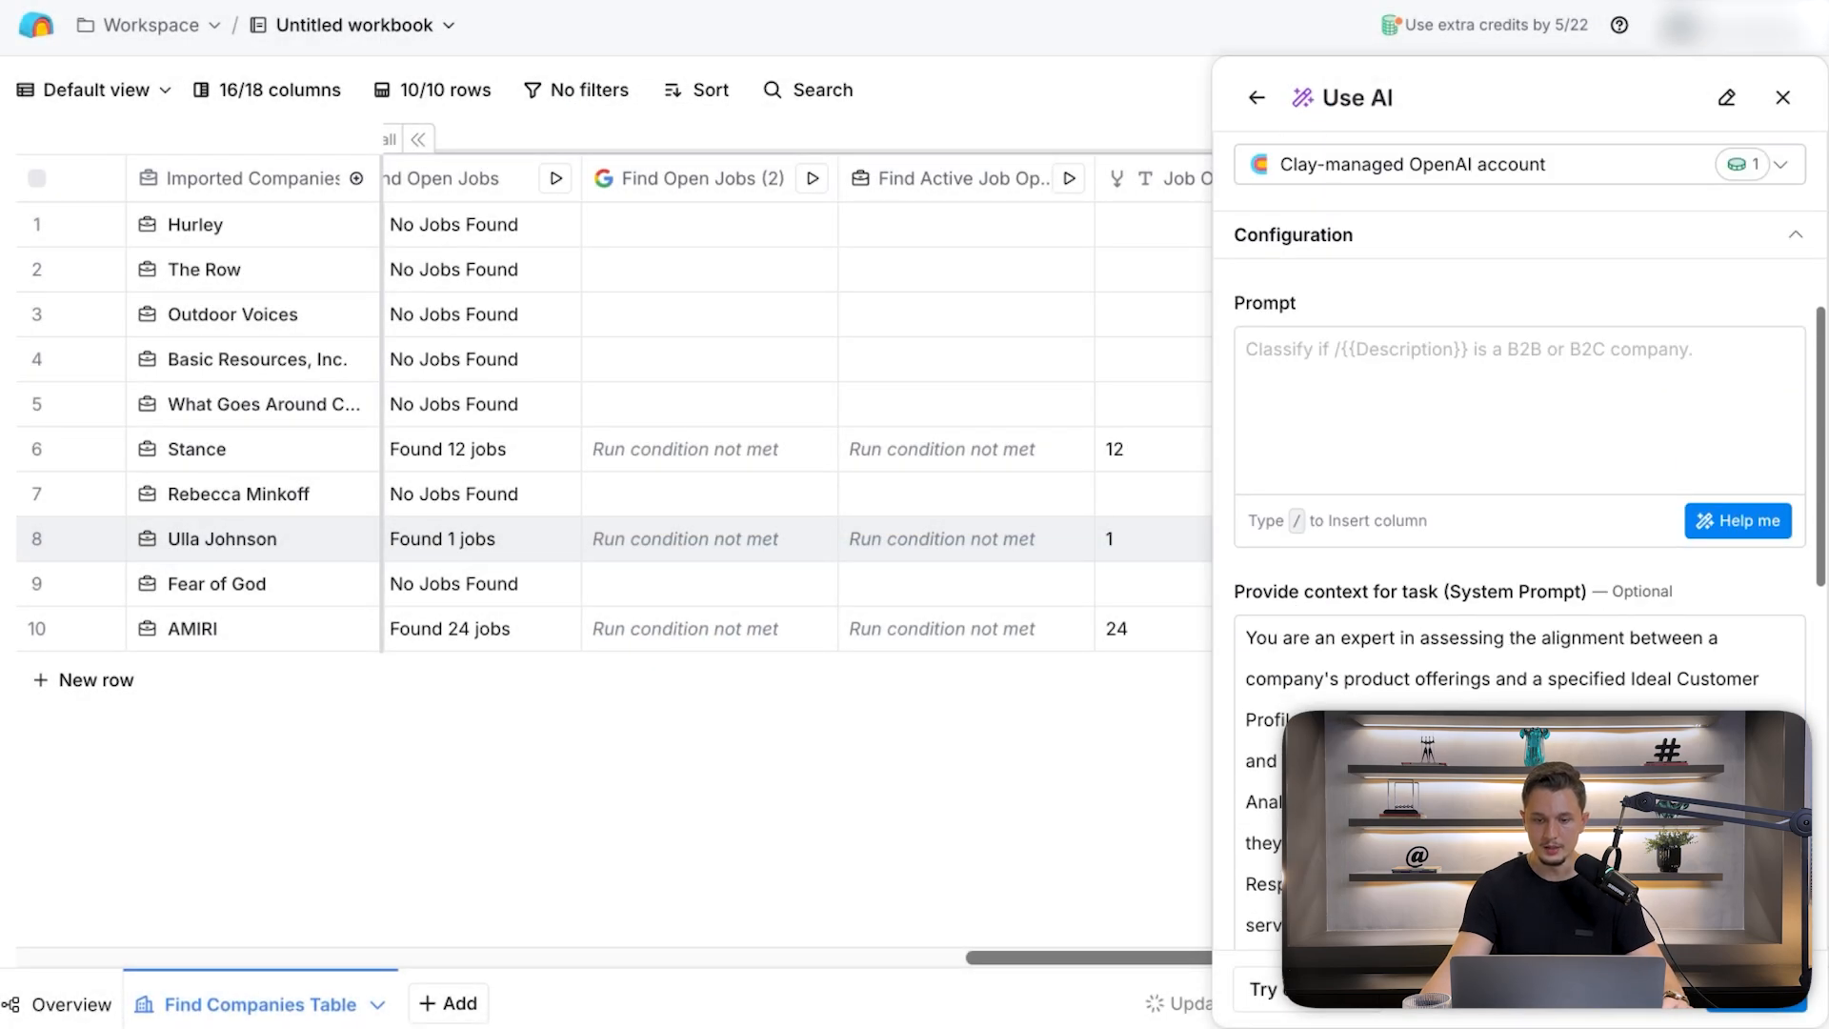
left_click(1485, 425)
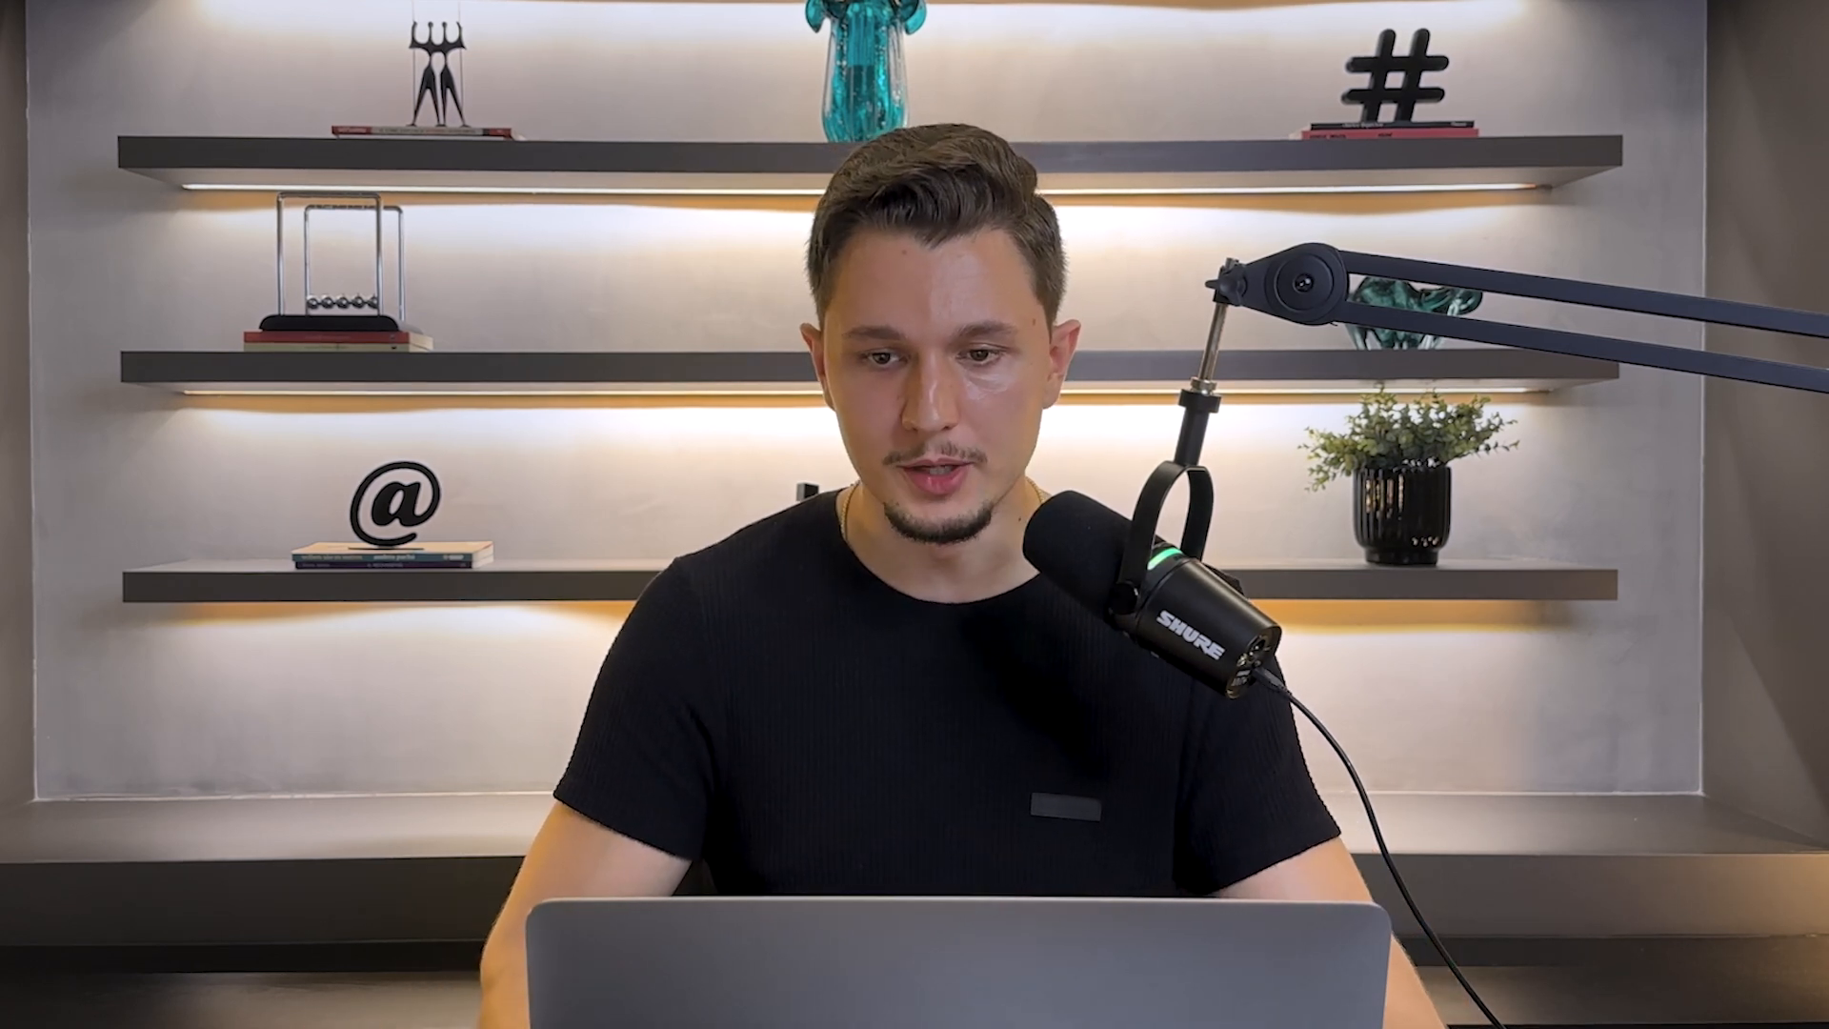
scroll(1353, 381, "down", 1)
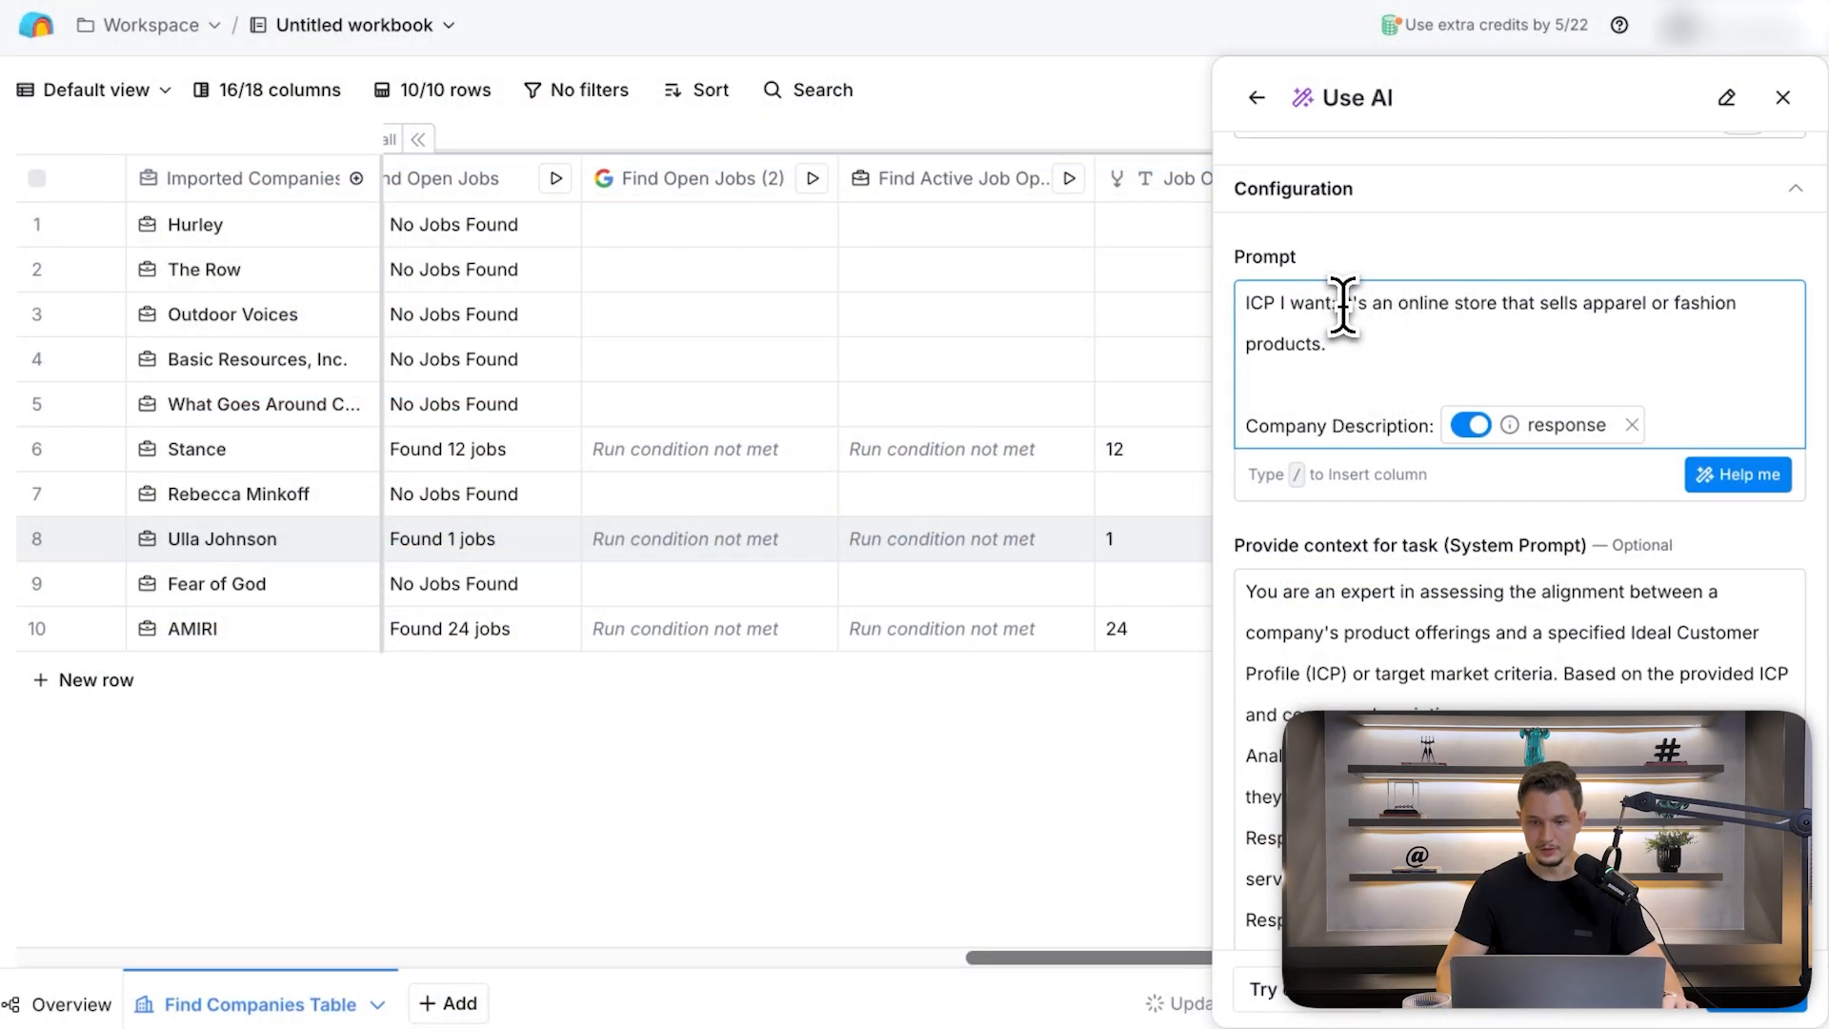
left_click_drag(1342, 305, 1661, 338)
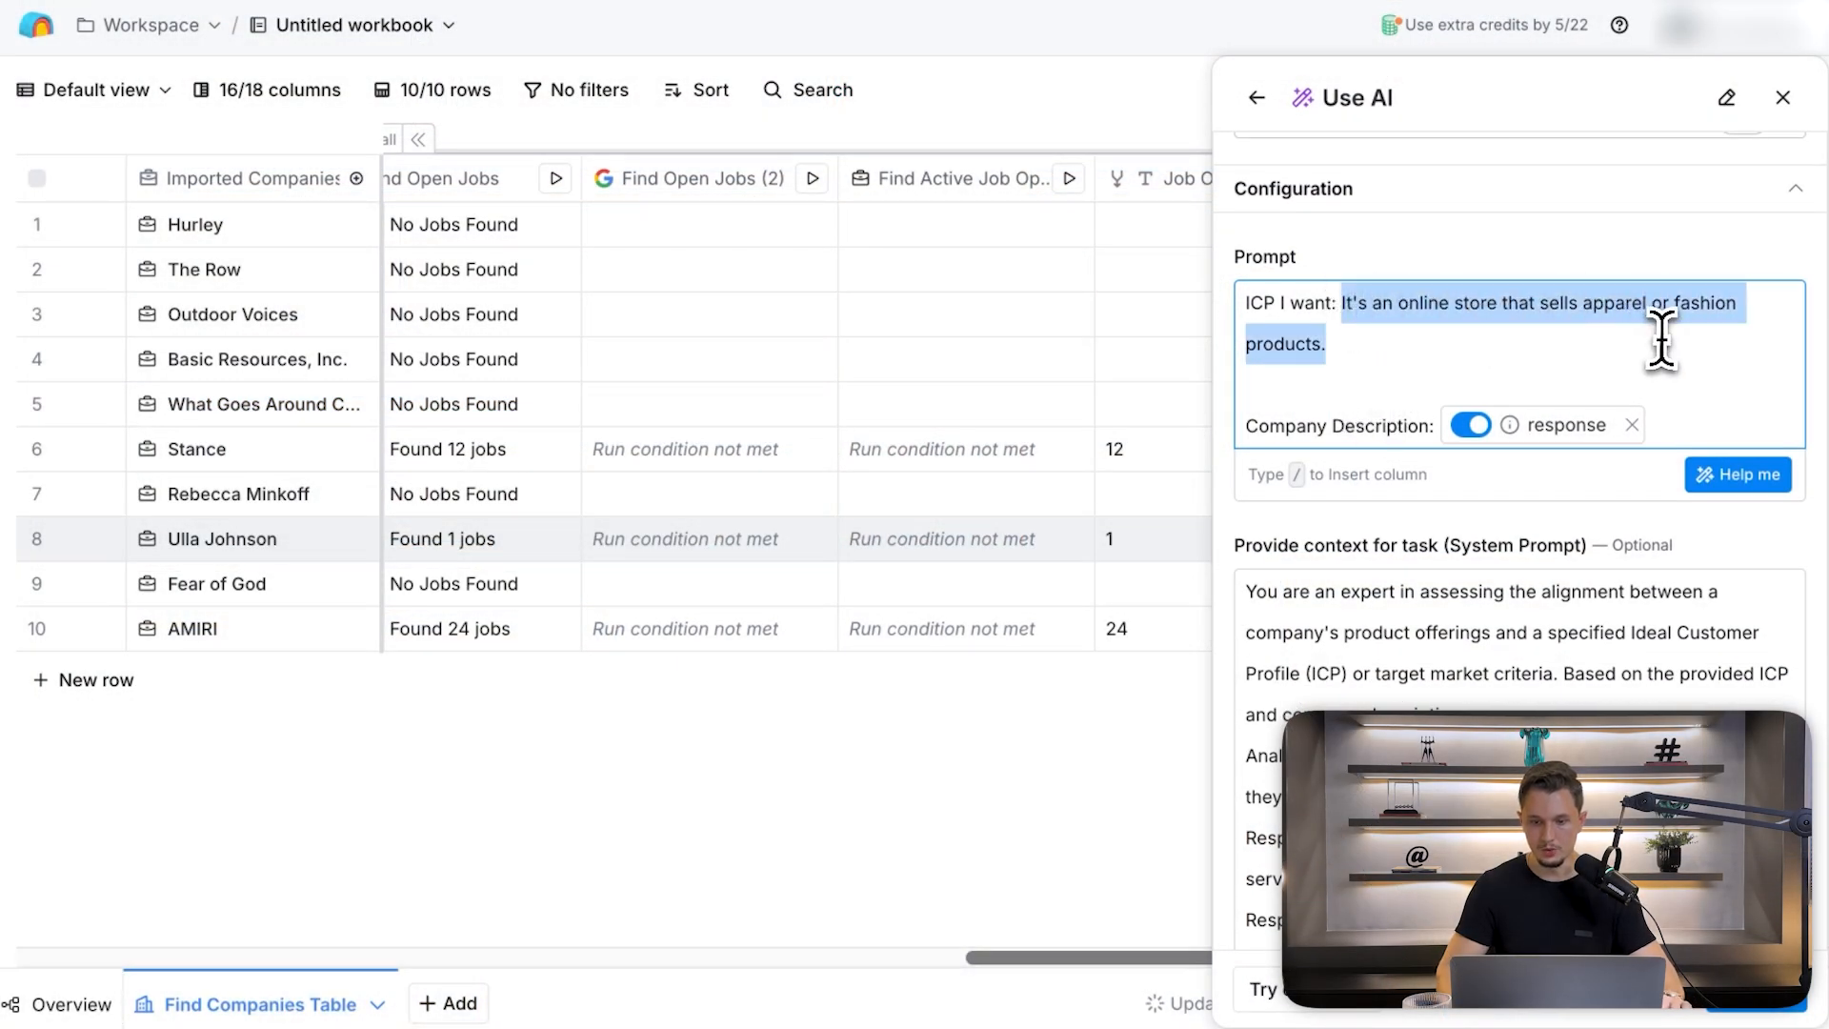
- Replace the Company Description reference in the prompt with the response from the Company Products column
left_click(1343, 419)
left_click(1705, 419)
type("/")
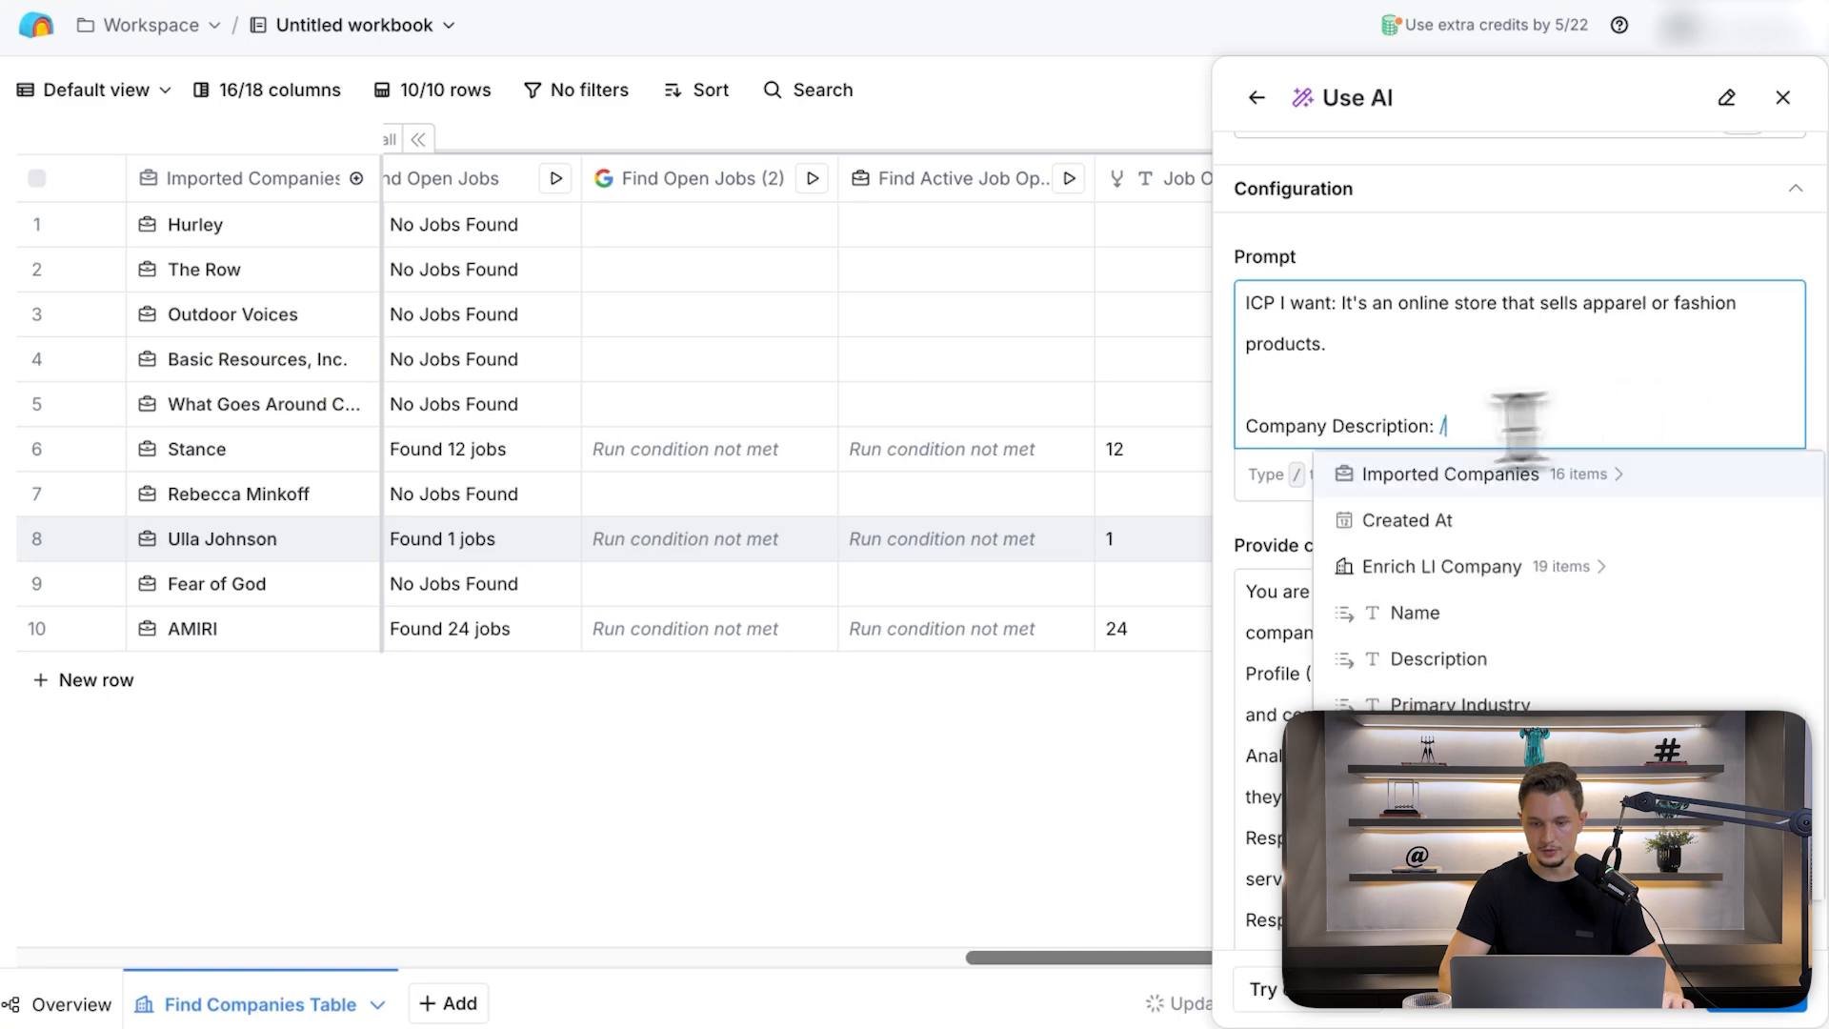
scroll(848, 366, "right", 6)
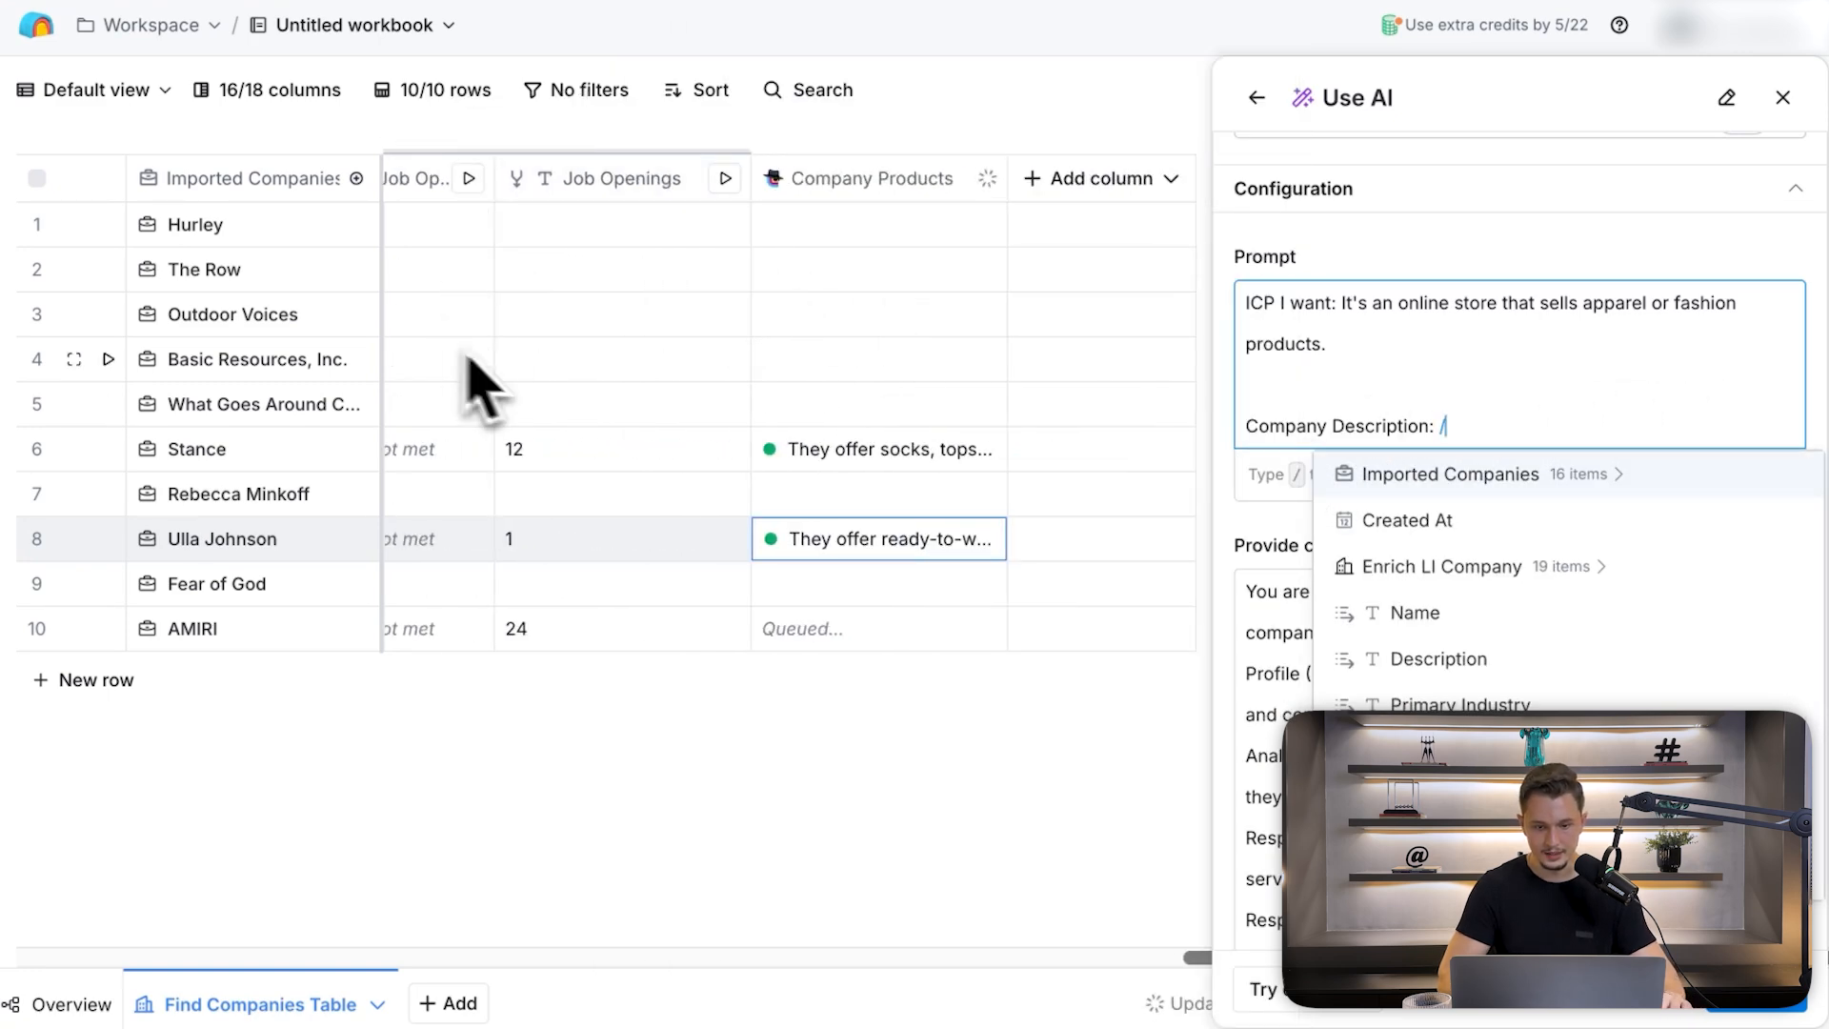
scroll(1562, 724, "down", 3)
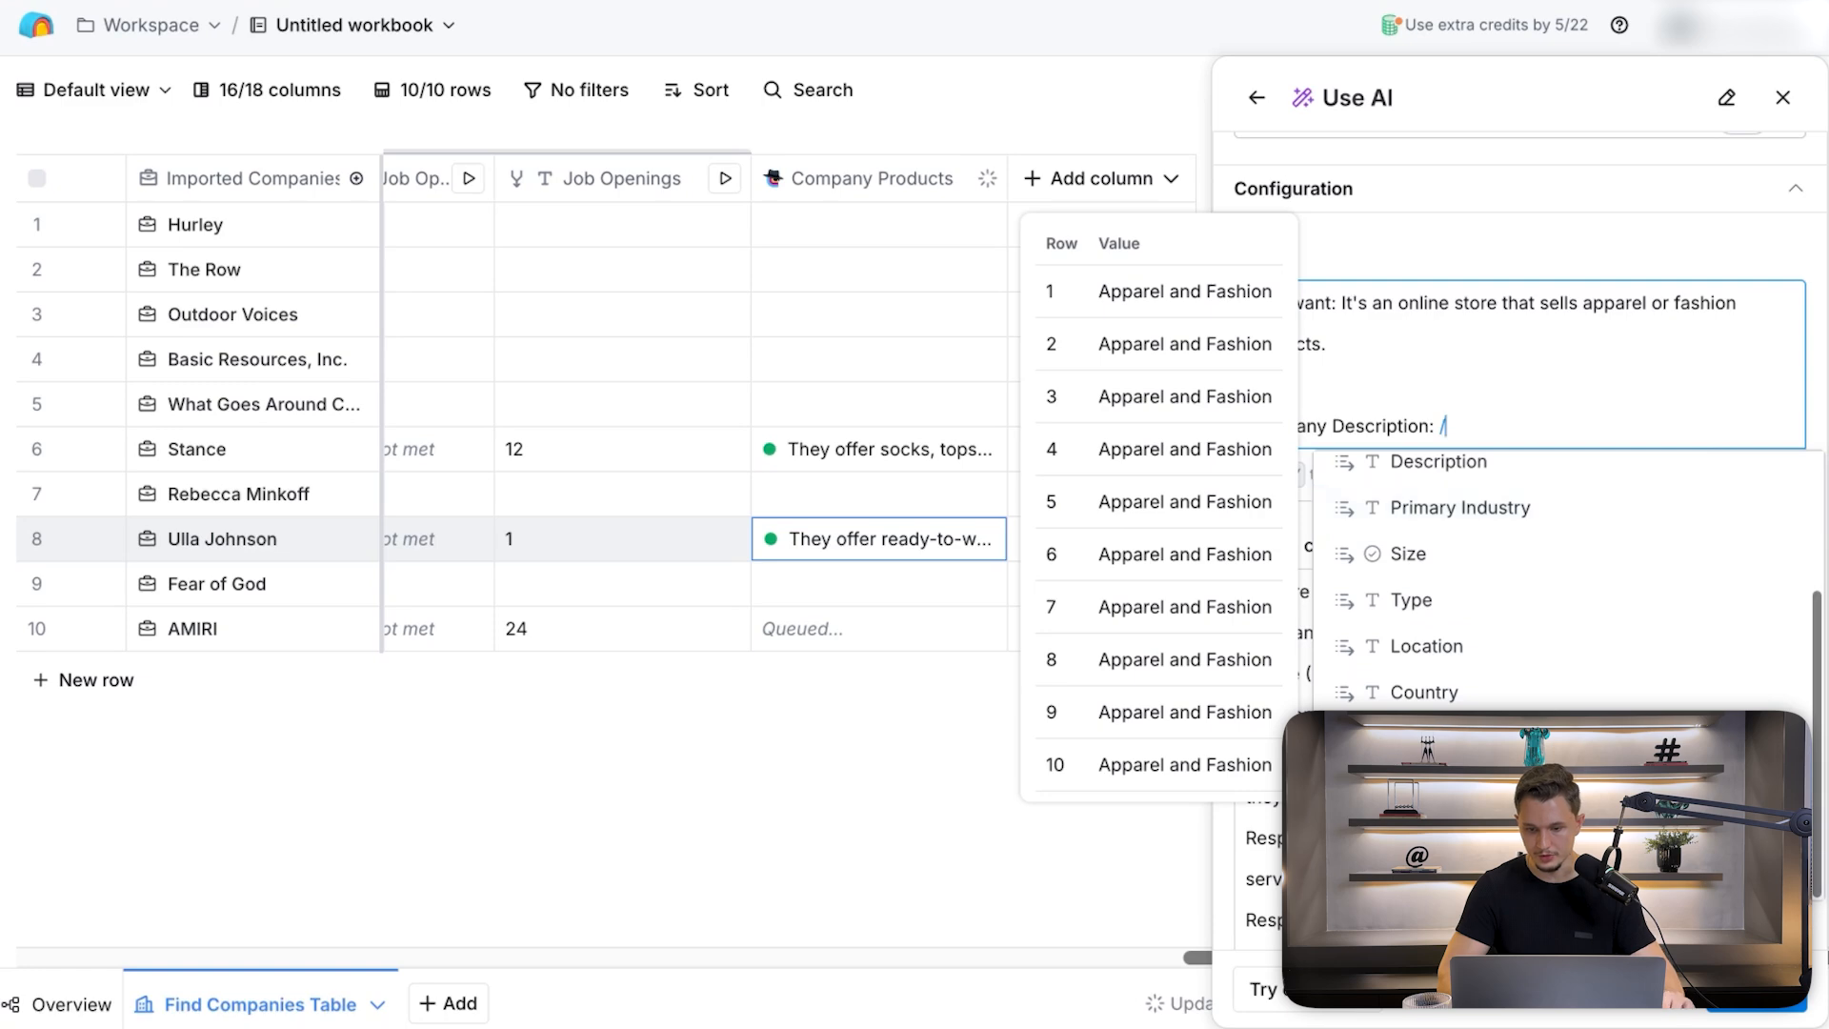
scroll(1419, 700, "down", 3)
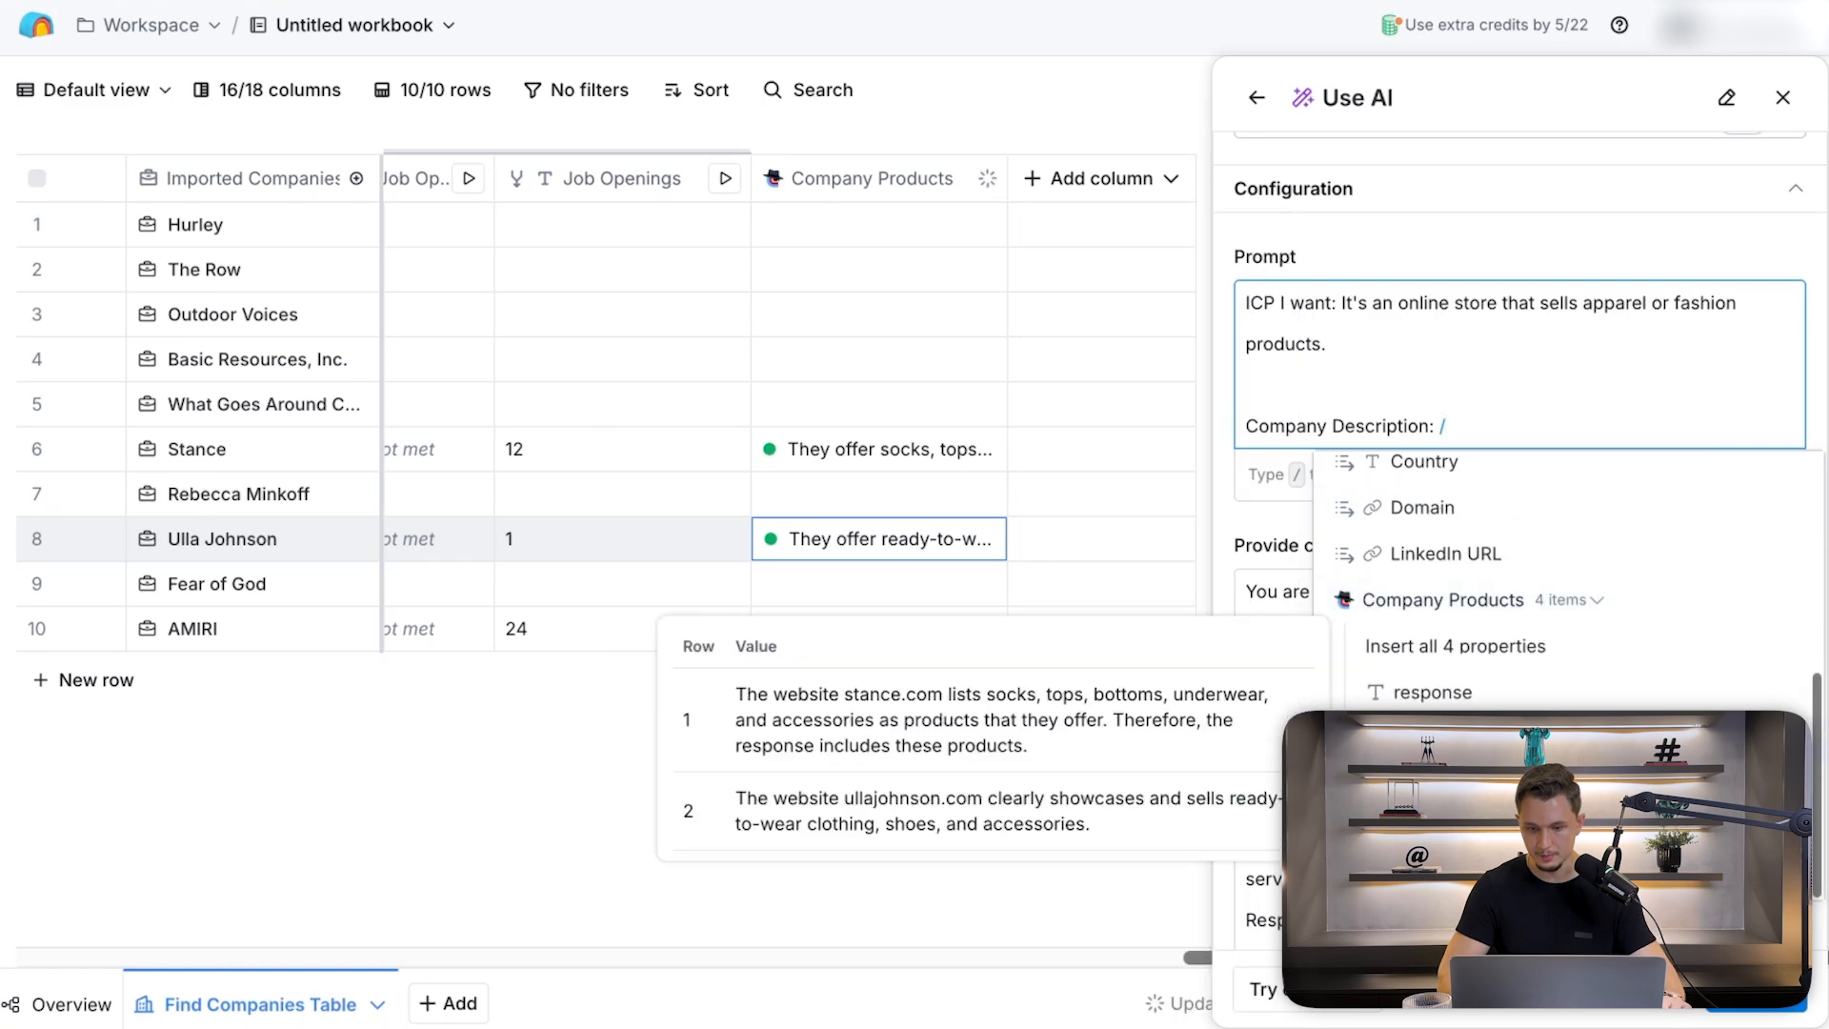
left_click(1428, 693)
- Generate and save the run condition "Only run if response is not empty" using the Company Products response
scroll(1600, 552, "down", 10)
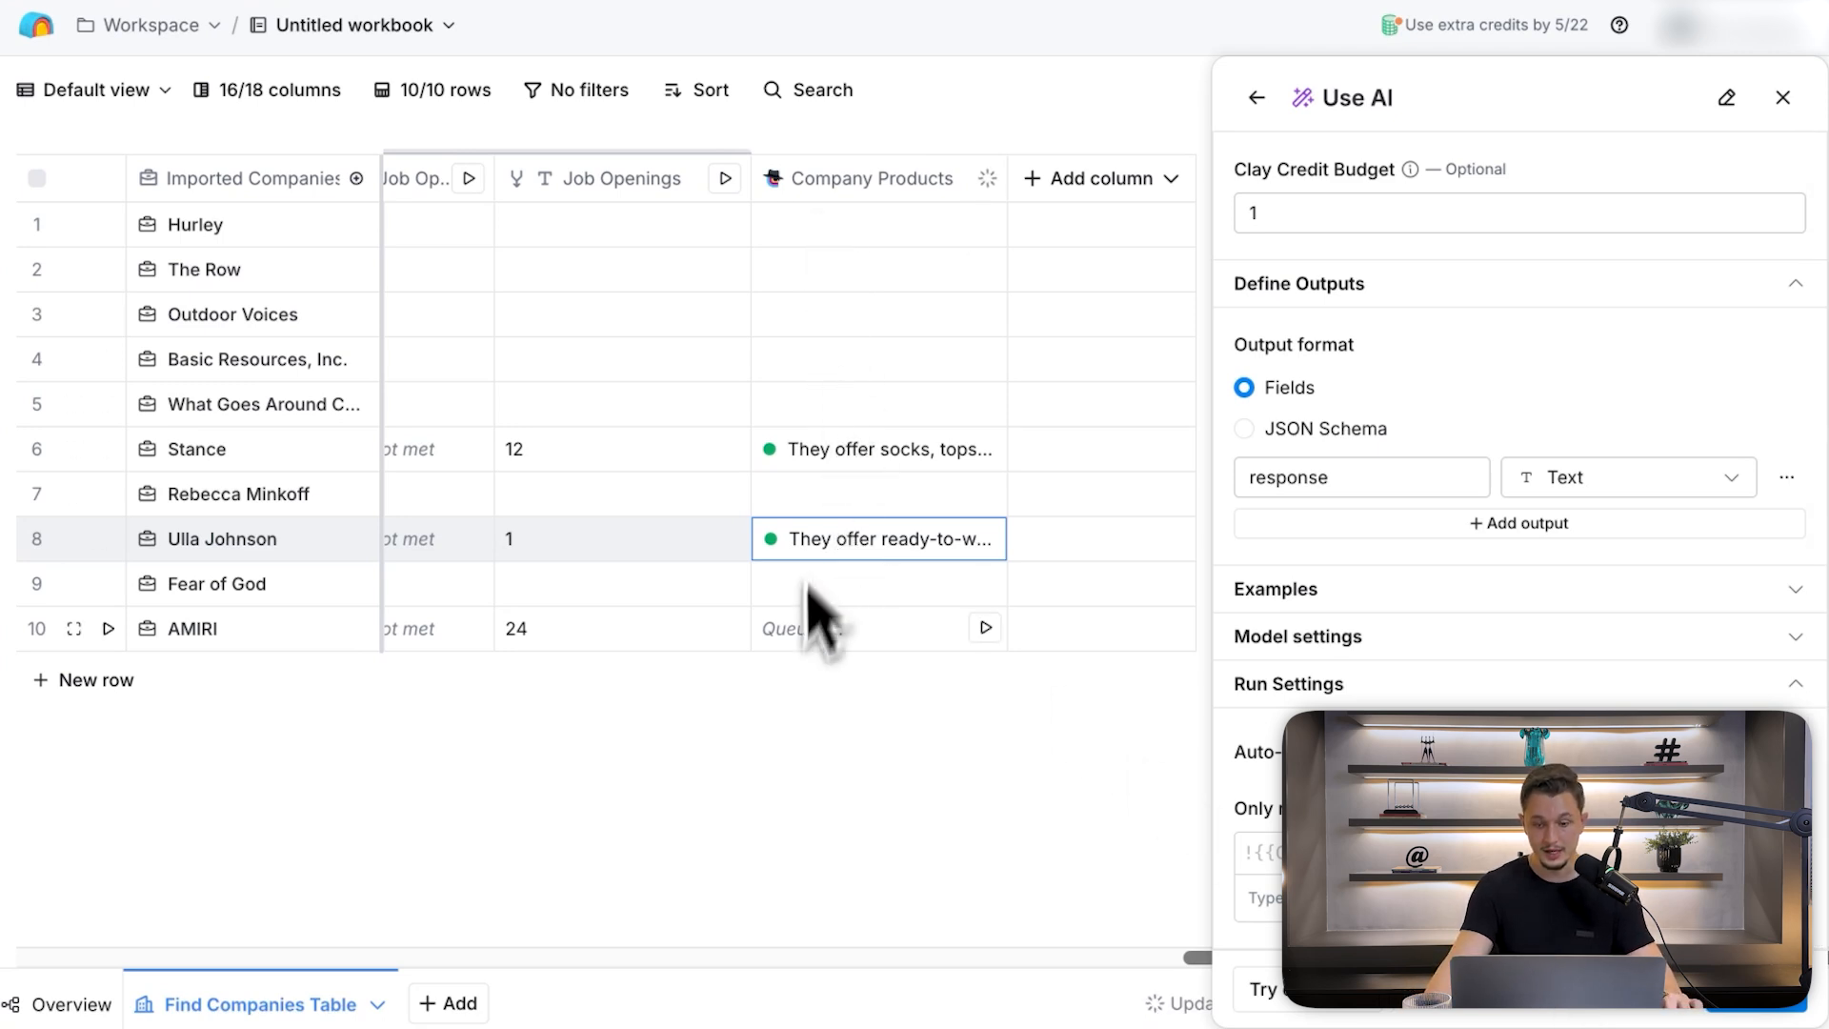
left_click(1762, 809)
left_click(406, 423)
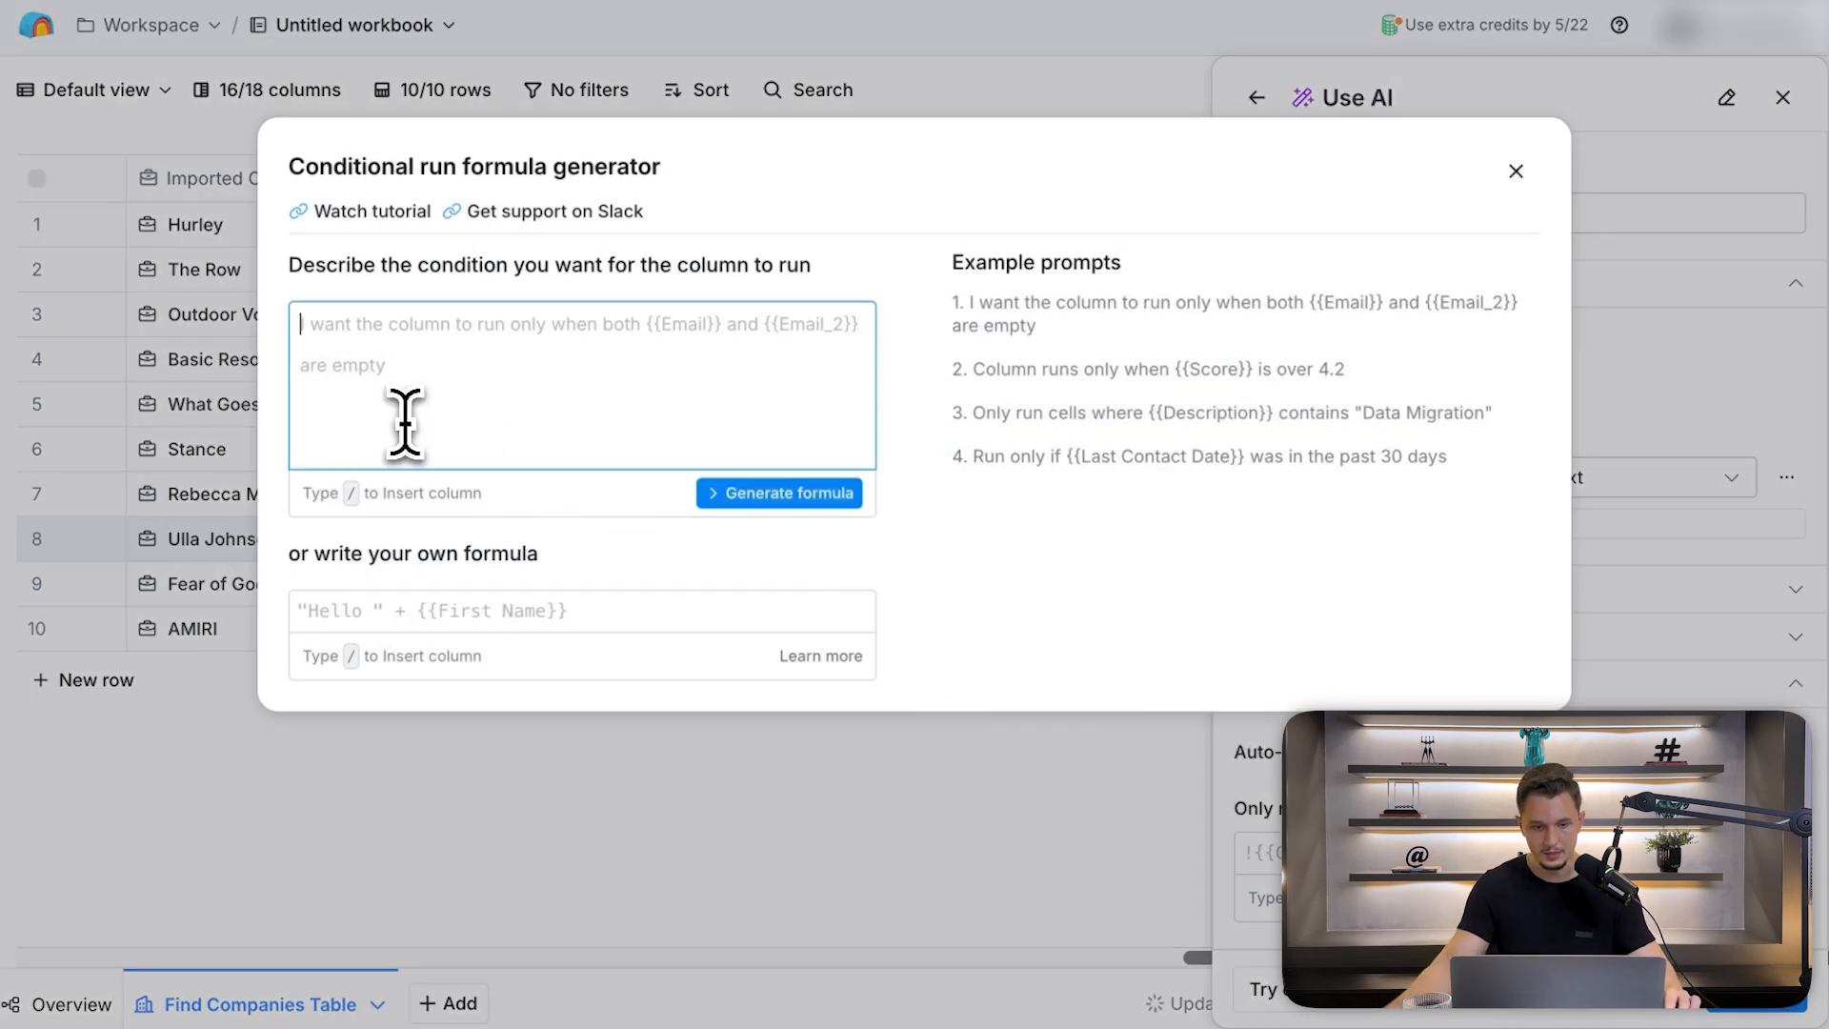
type("Only run if /")
scroll(533, 495, "down", 3)
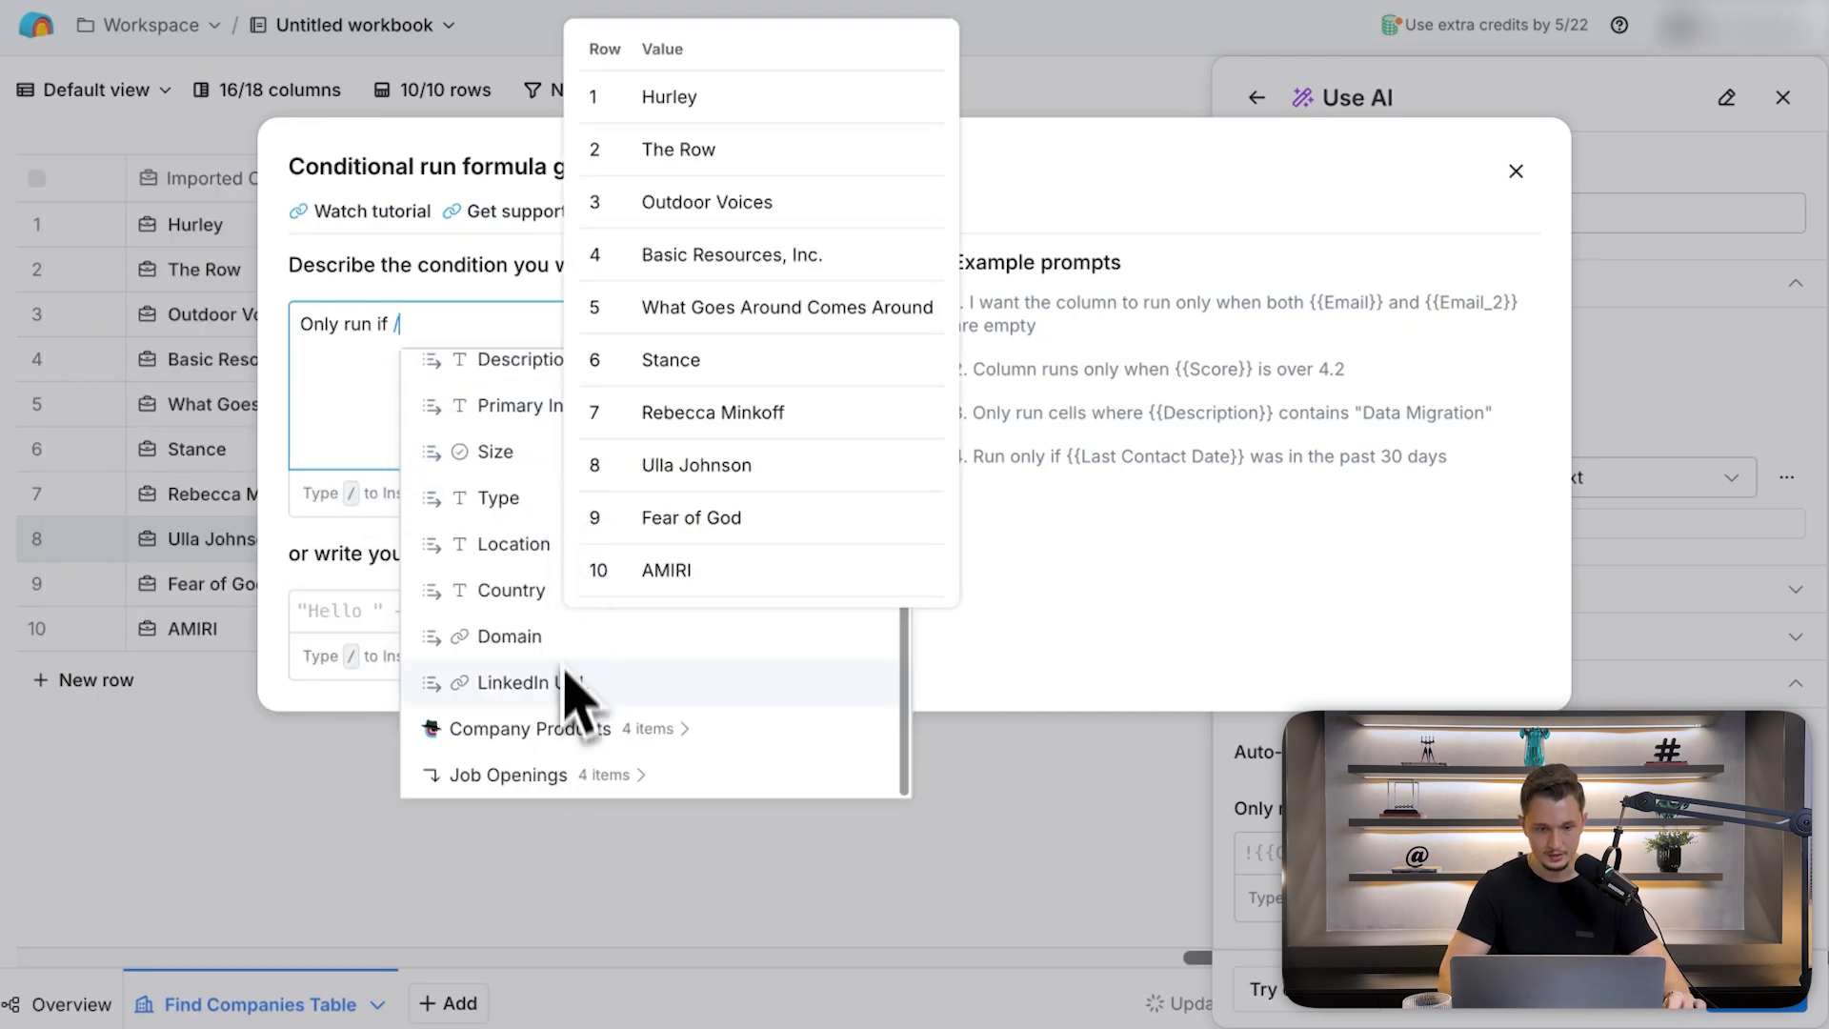
type("is not empty")
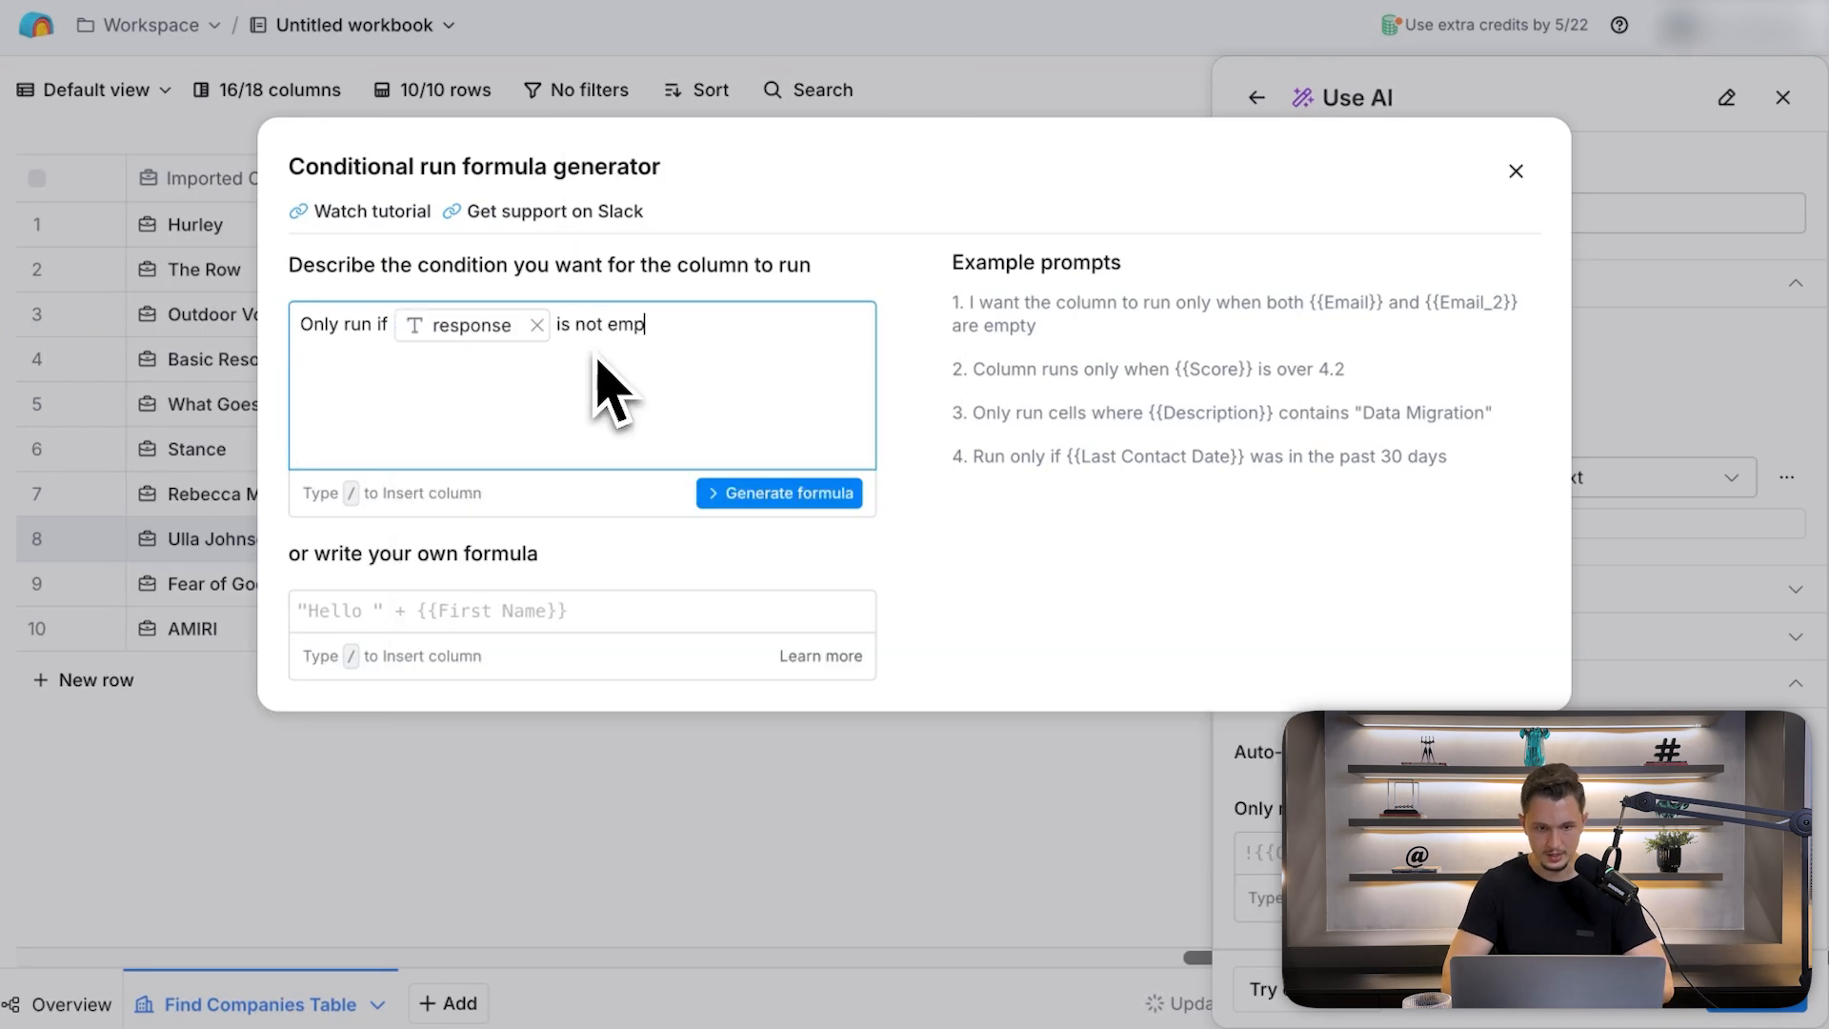
left_click(805, 494)
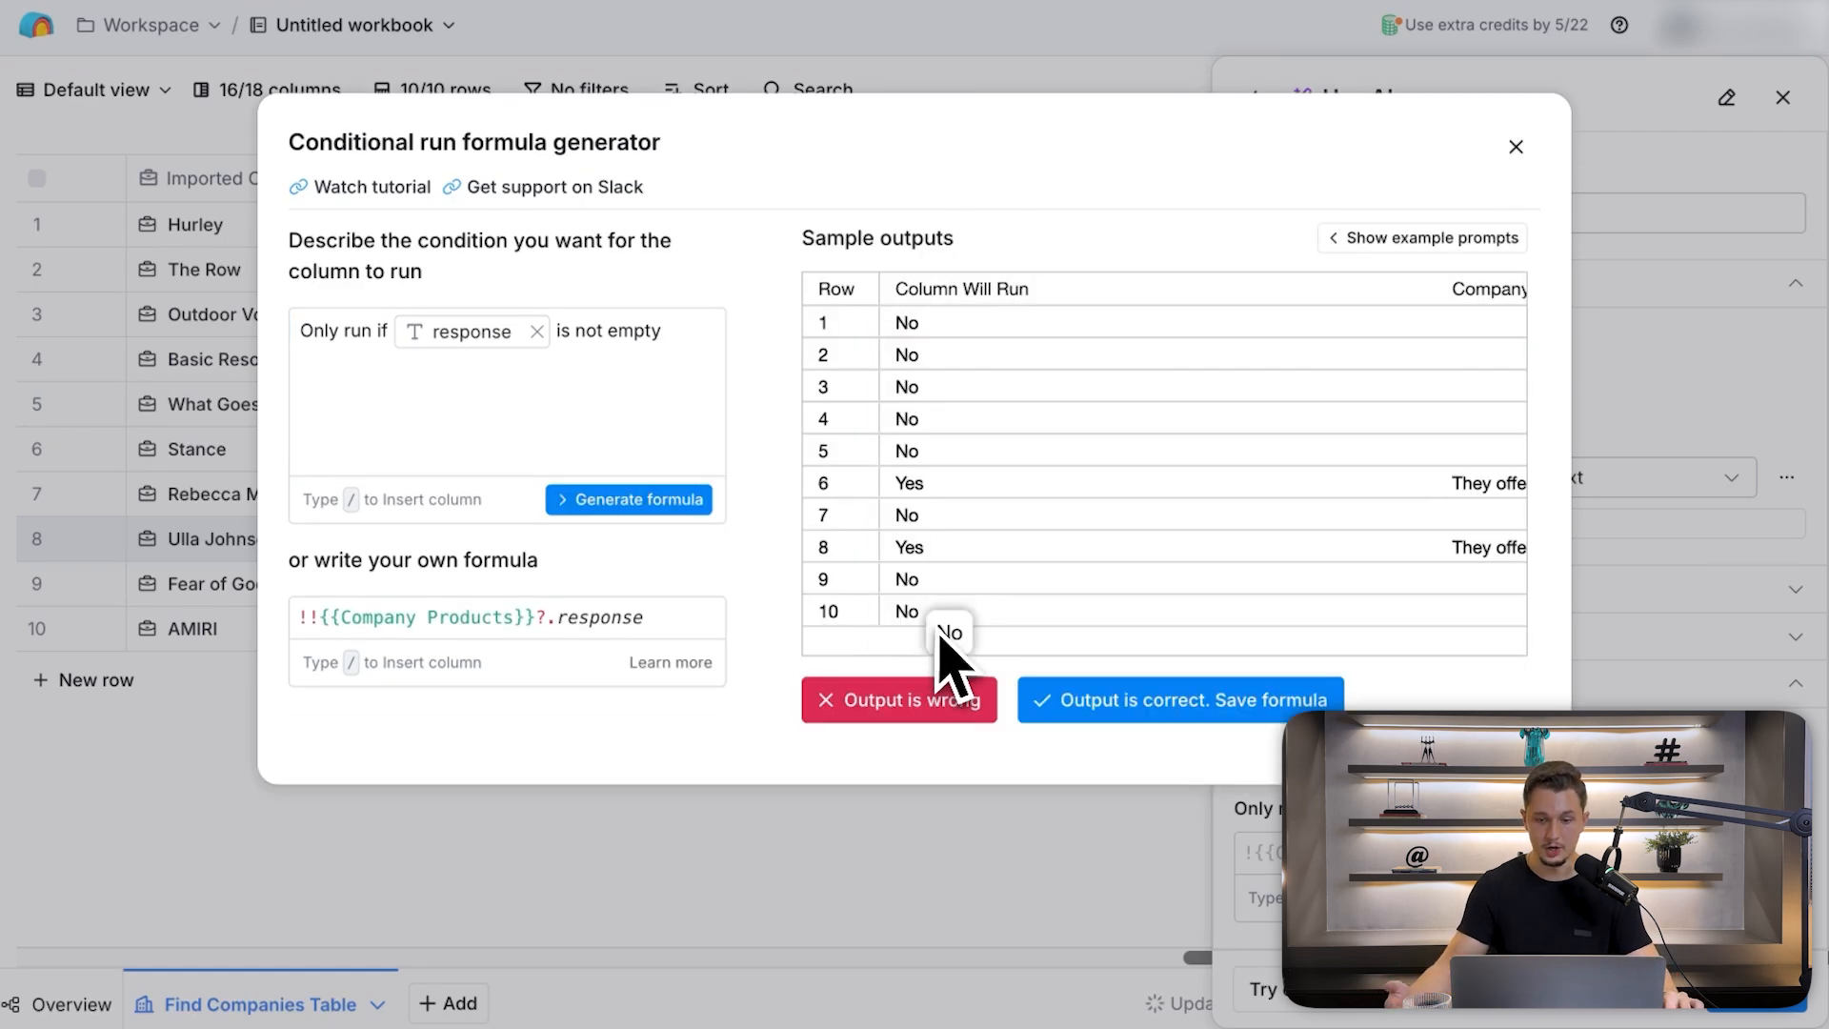
left_click(1133, 702)
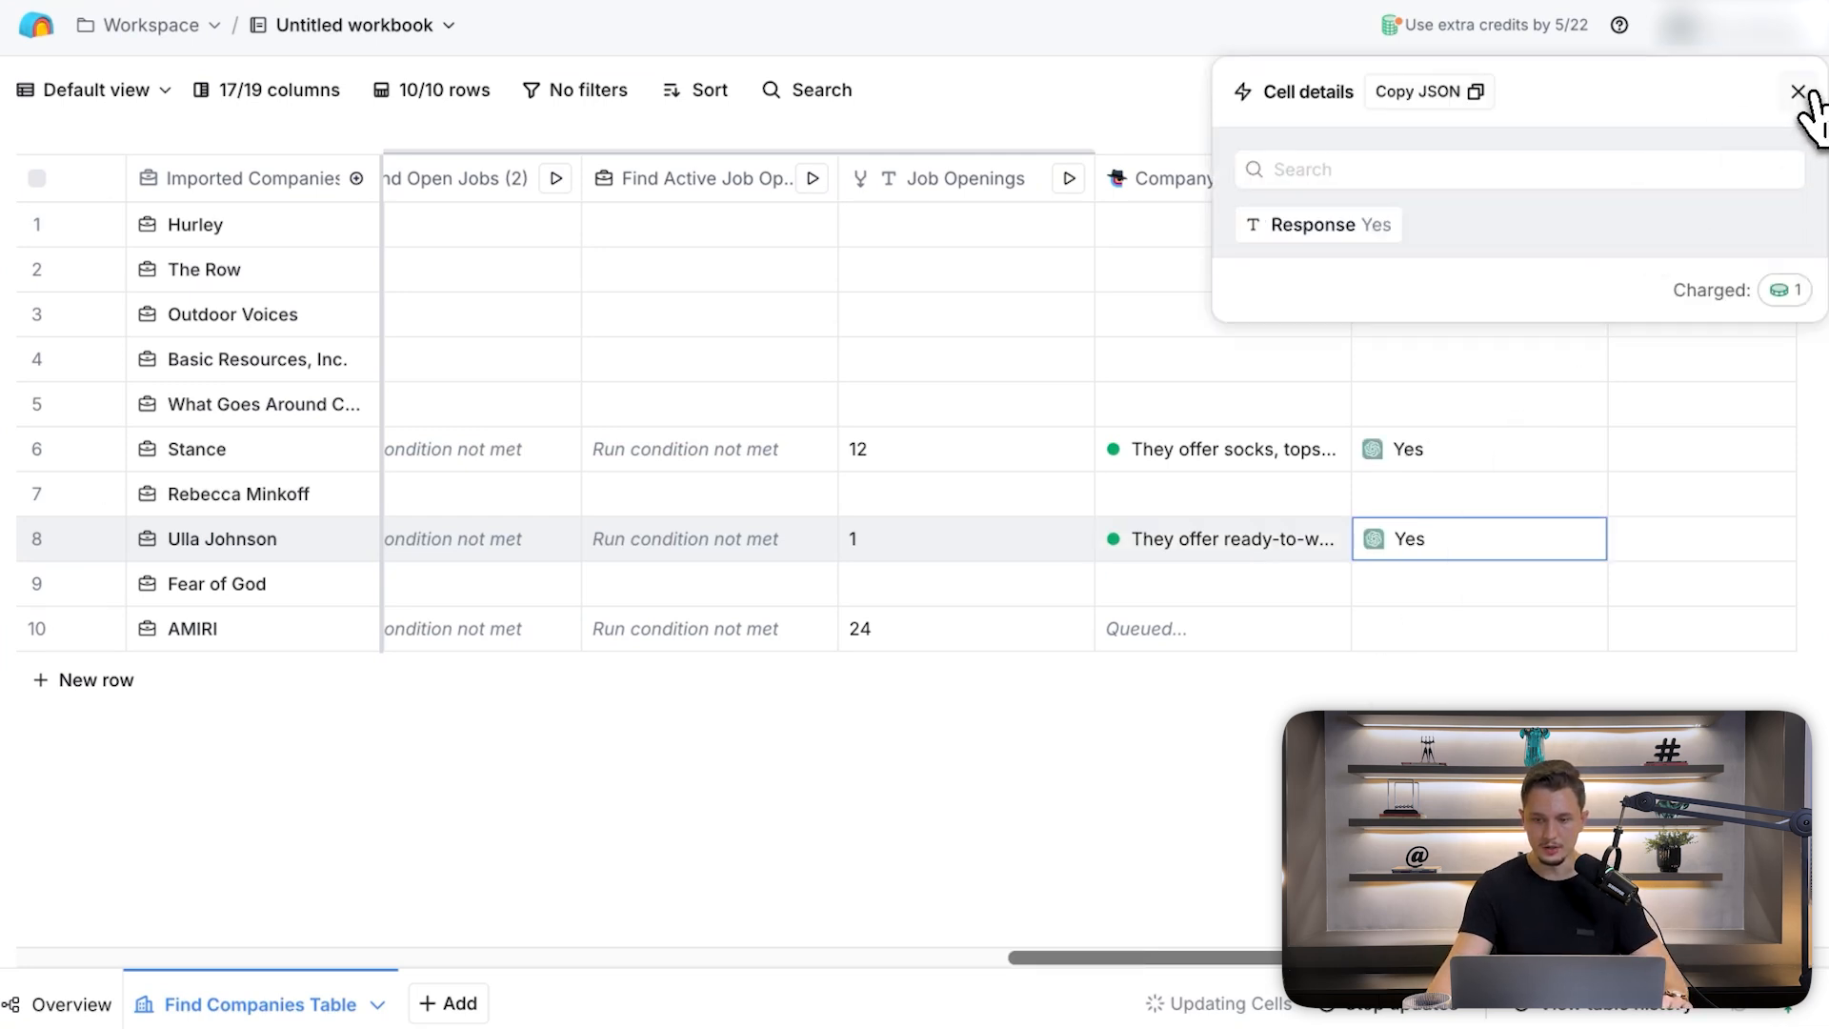
left_click(1798, 92)
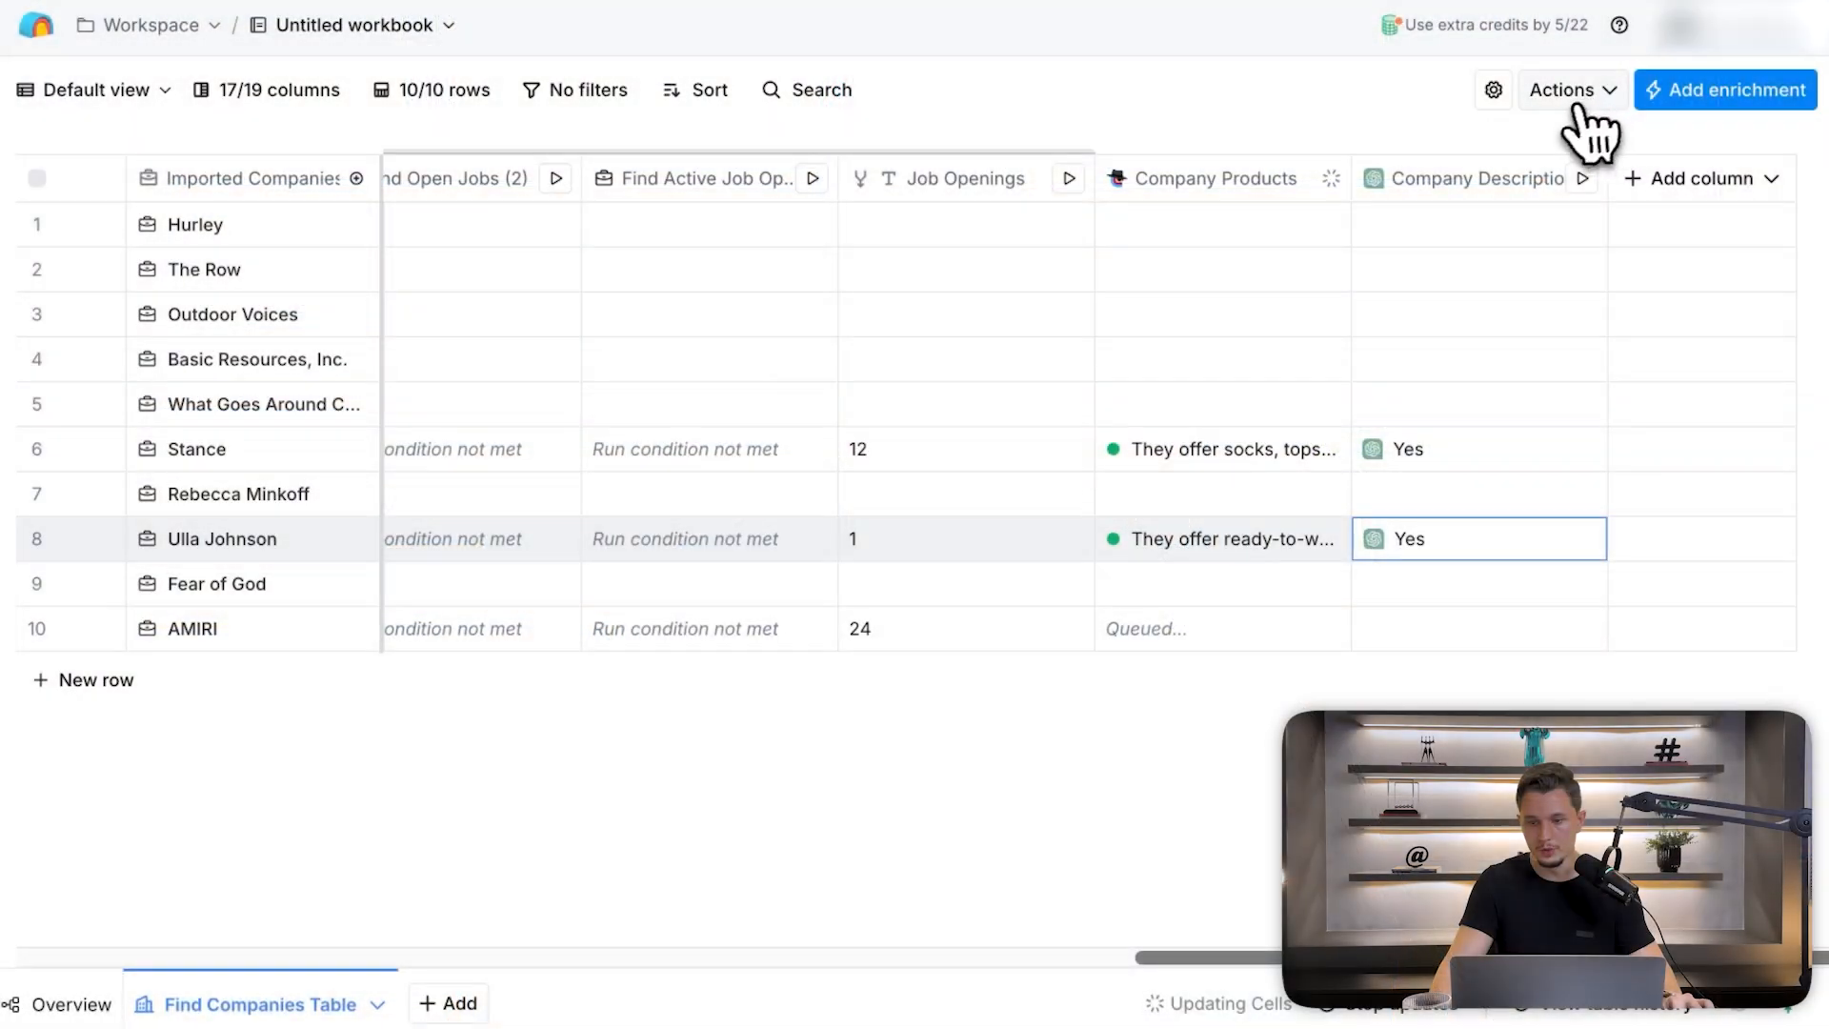
- Examine the filters, company source and result limits for finding people at these companies, and close the search without importing
left_click(1573, 106)
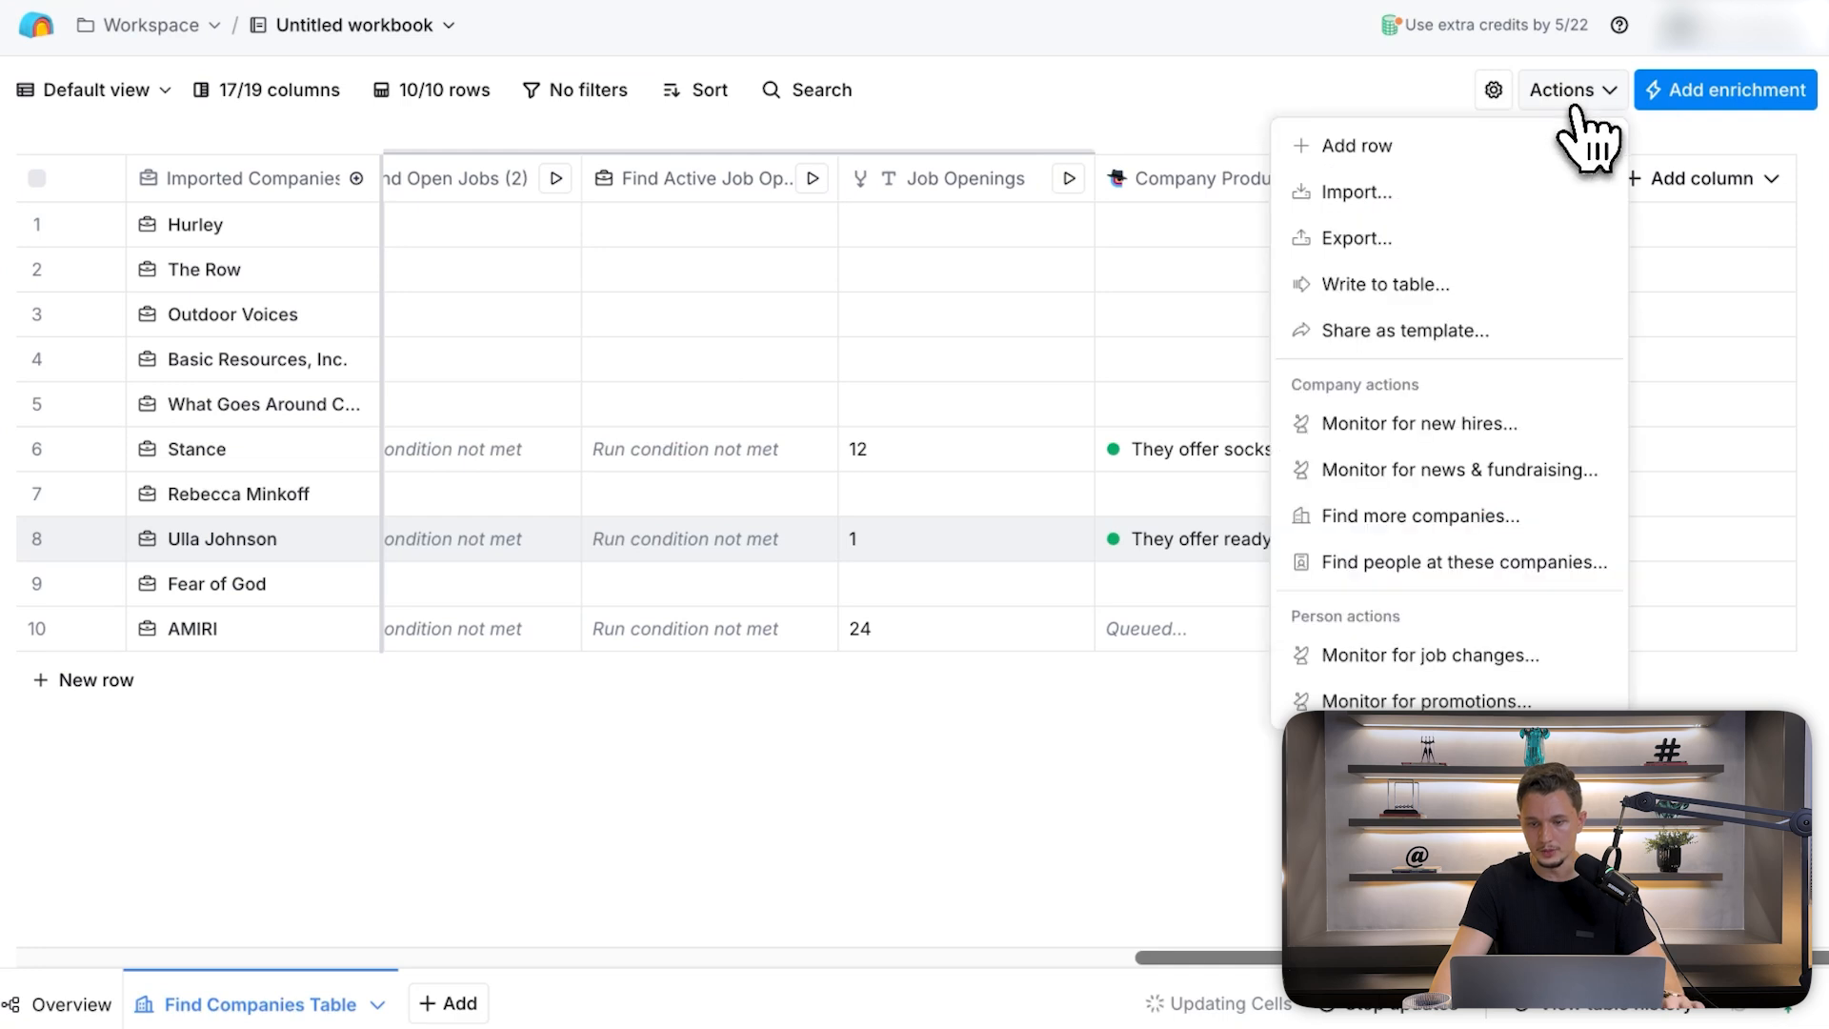
left_click(1381, 564)
scroll(379, 694, "down", 8)
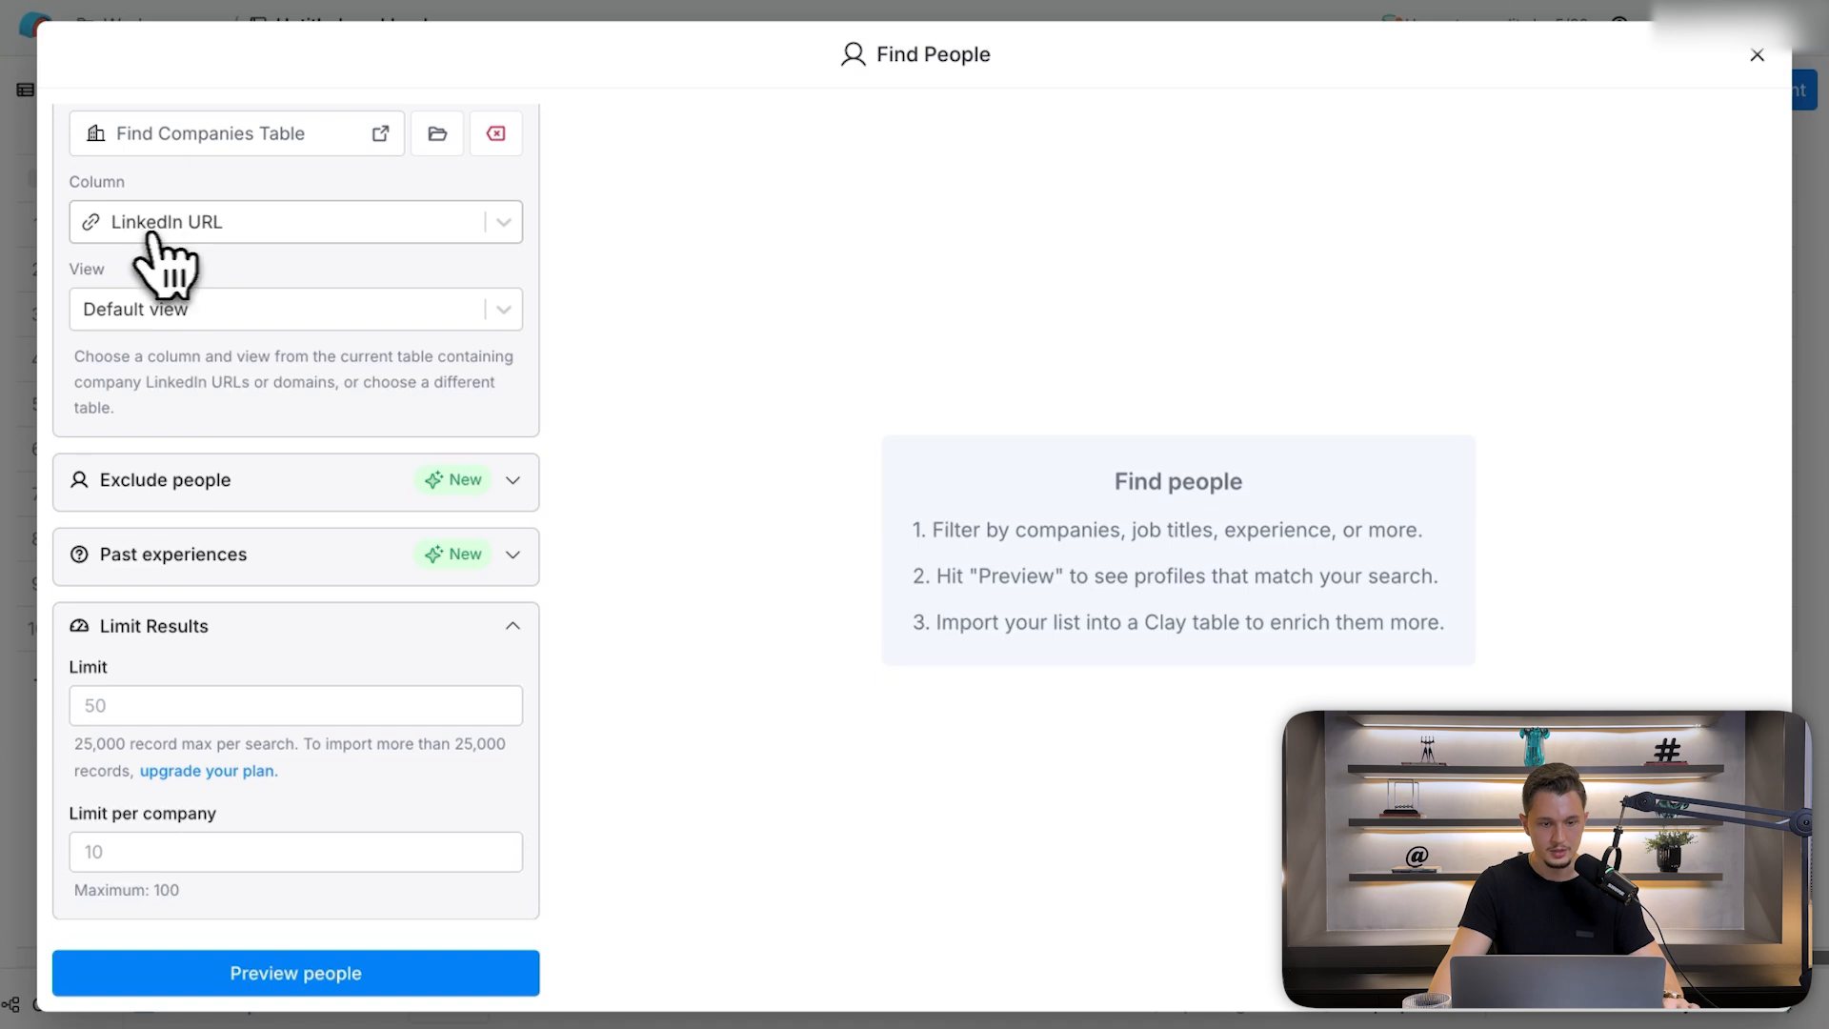
scroll(164, 467, "up", 10)
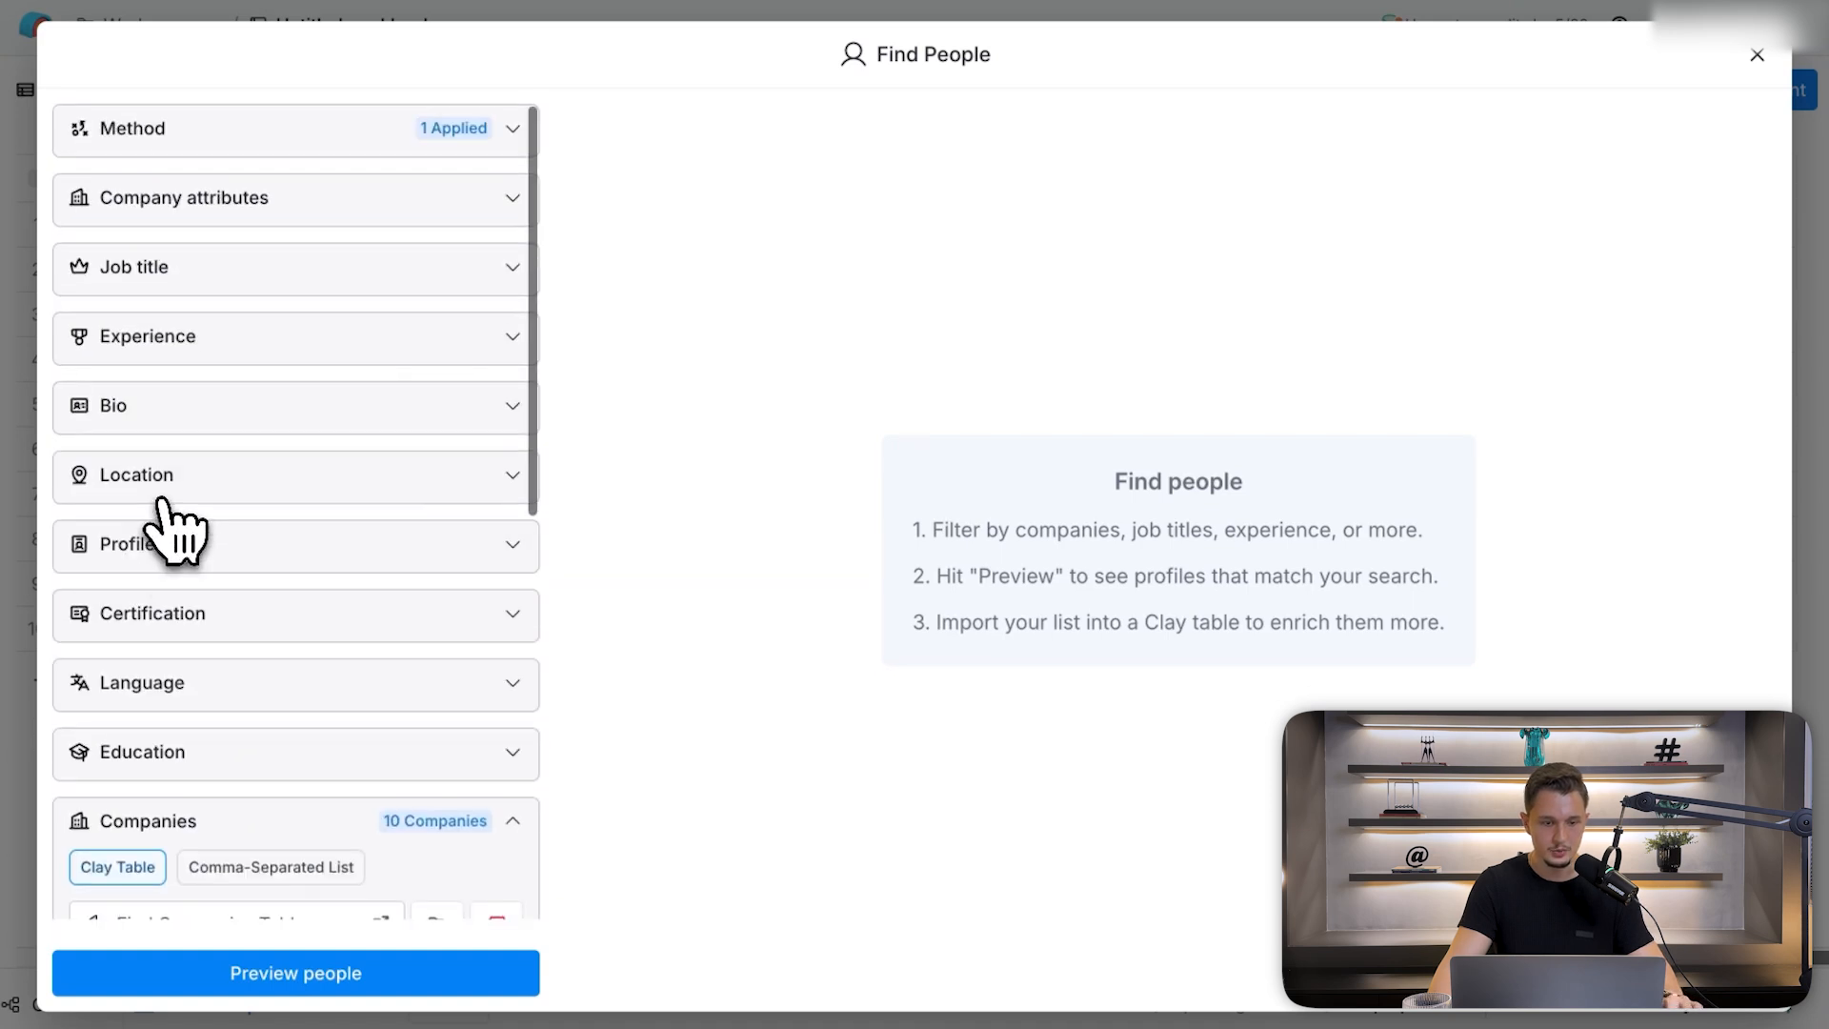
left_click(189, 274)
left_click(236, 282)
scroll(248, 400, "down", 1)
left_click(255, 545)
left_click(257, 543)
scroll(272, 615, "down", 7)
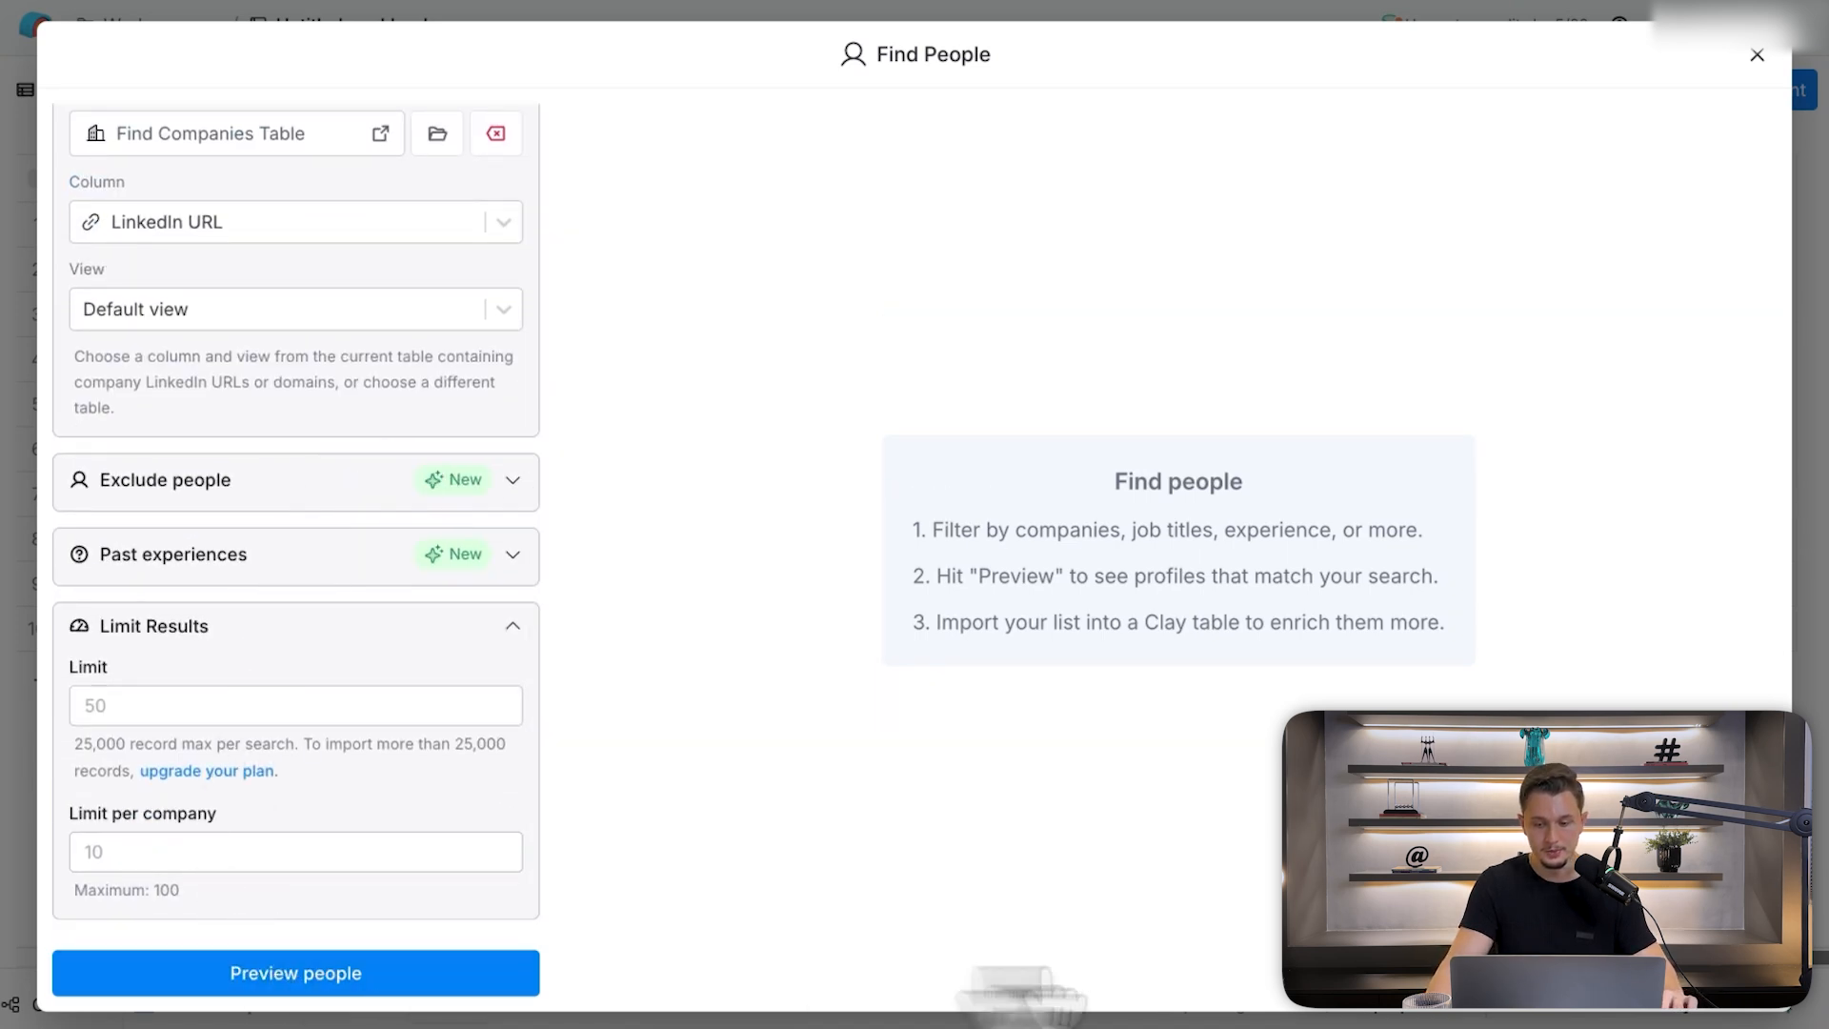
left_click(1755, 55)
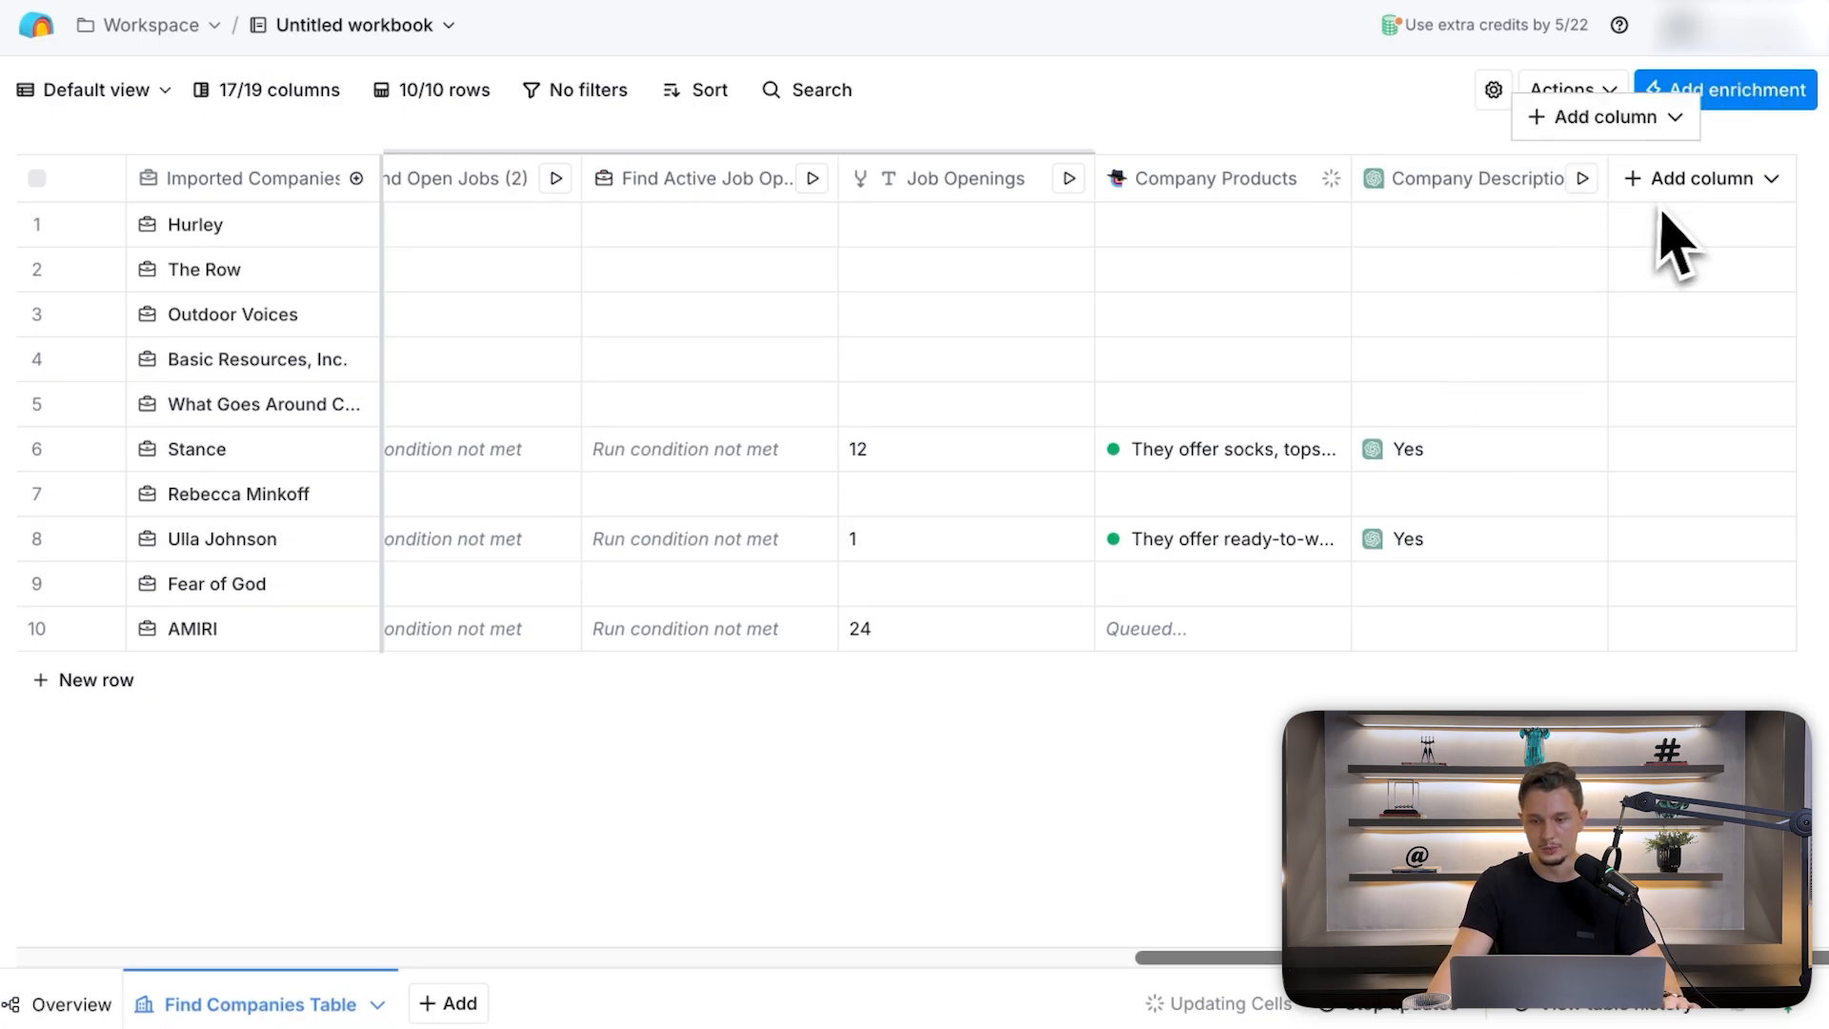
- Search the enrichments for "claygent" and add Claygent (AI Web Researcher) as a new column
left_click(1666, 186)
left_click(1690, 238)
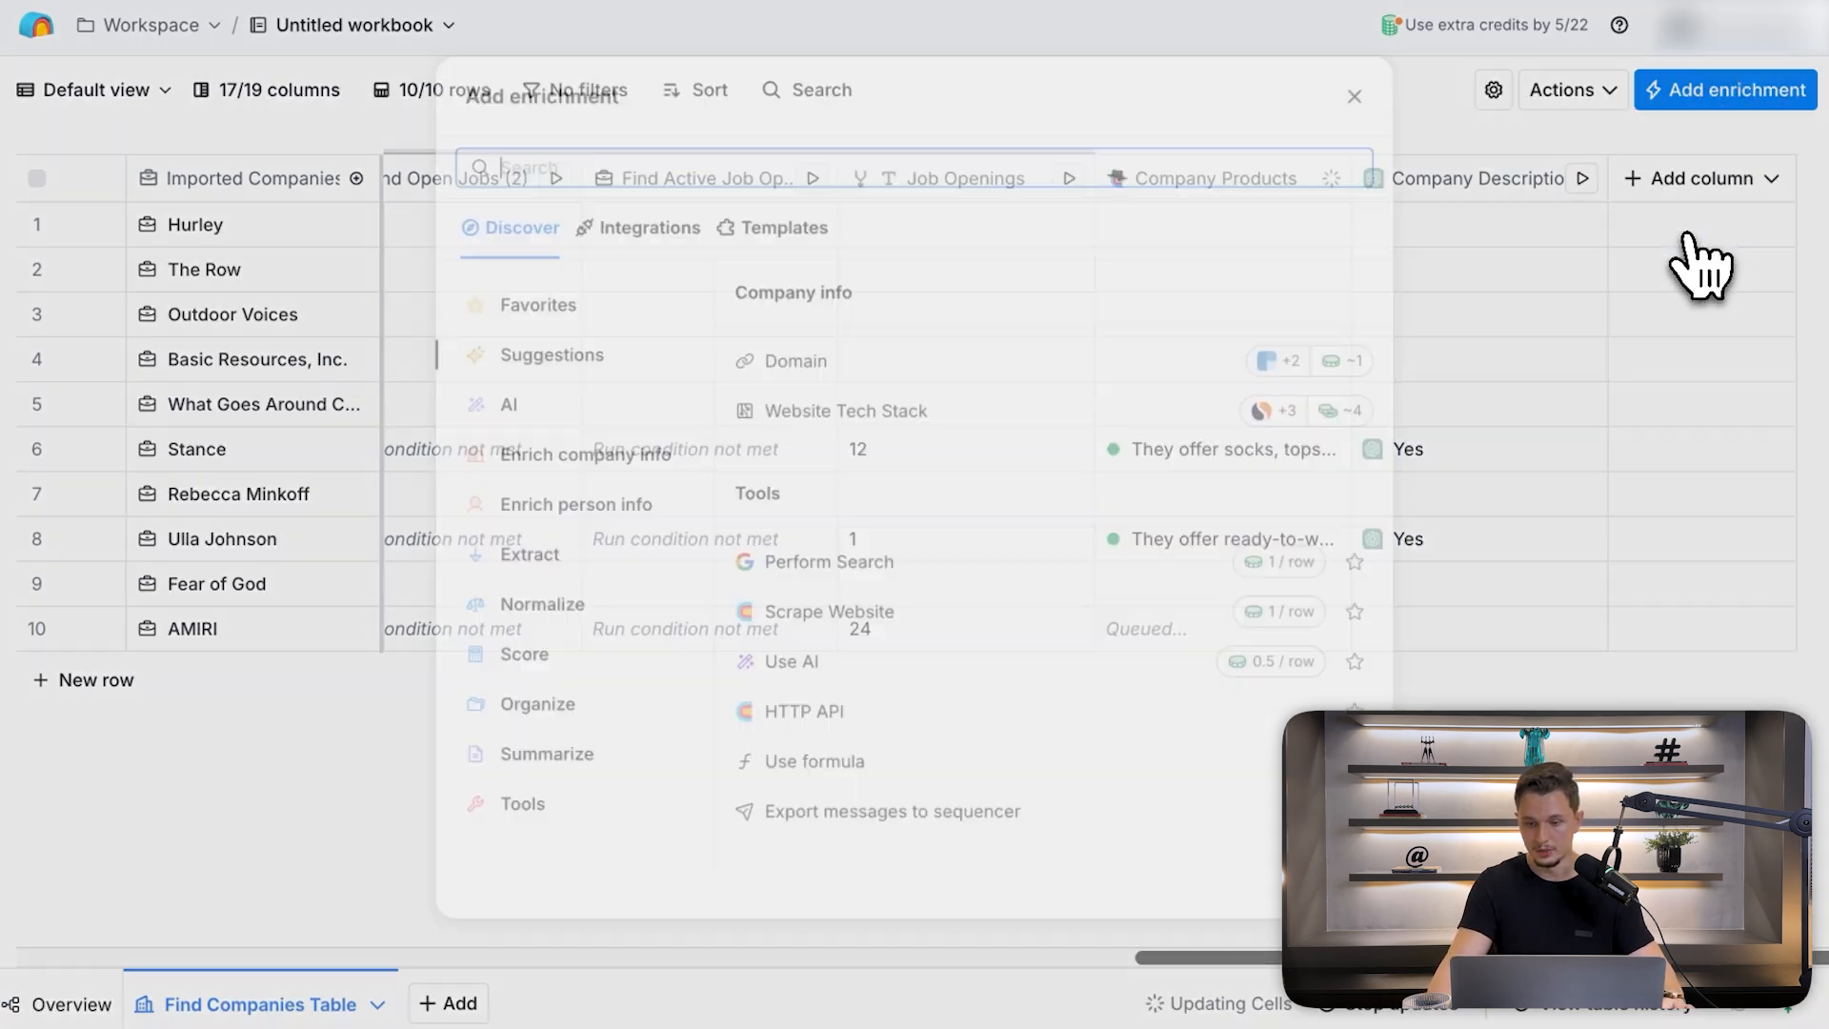
type("claygent")
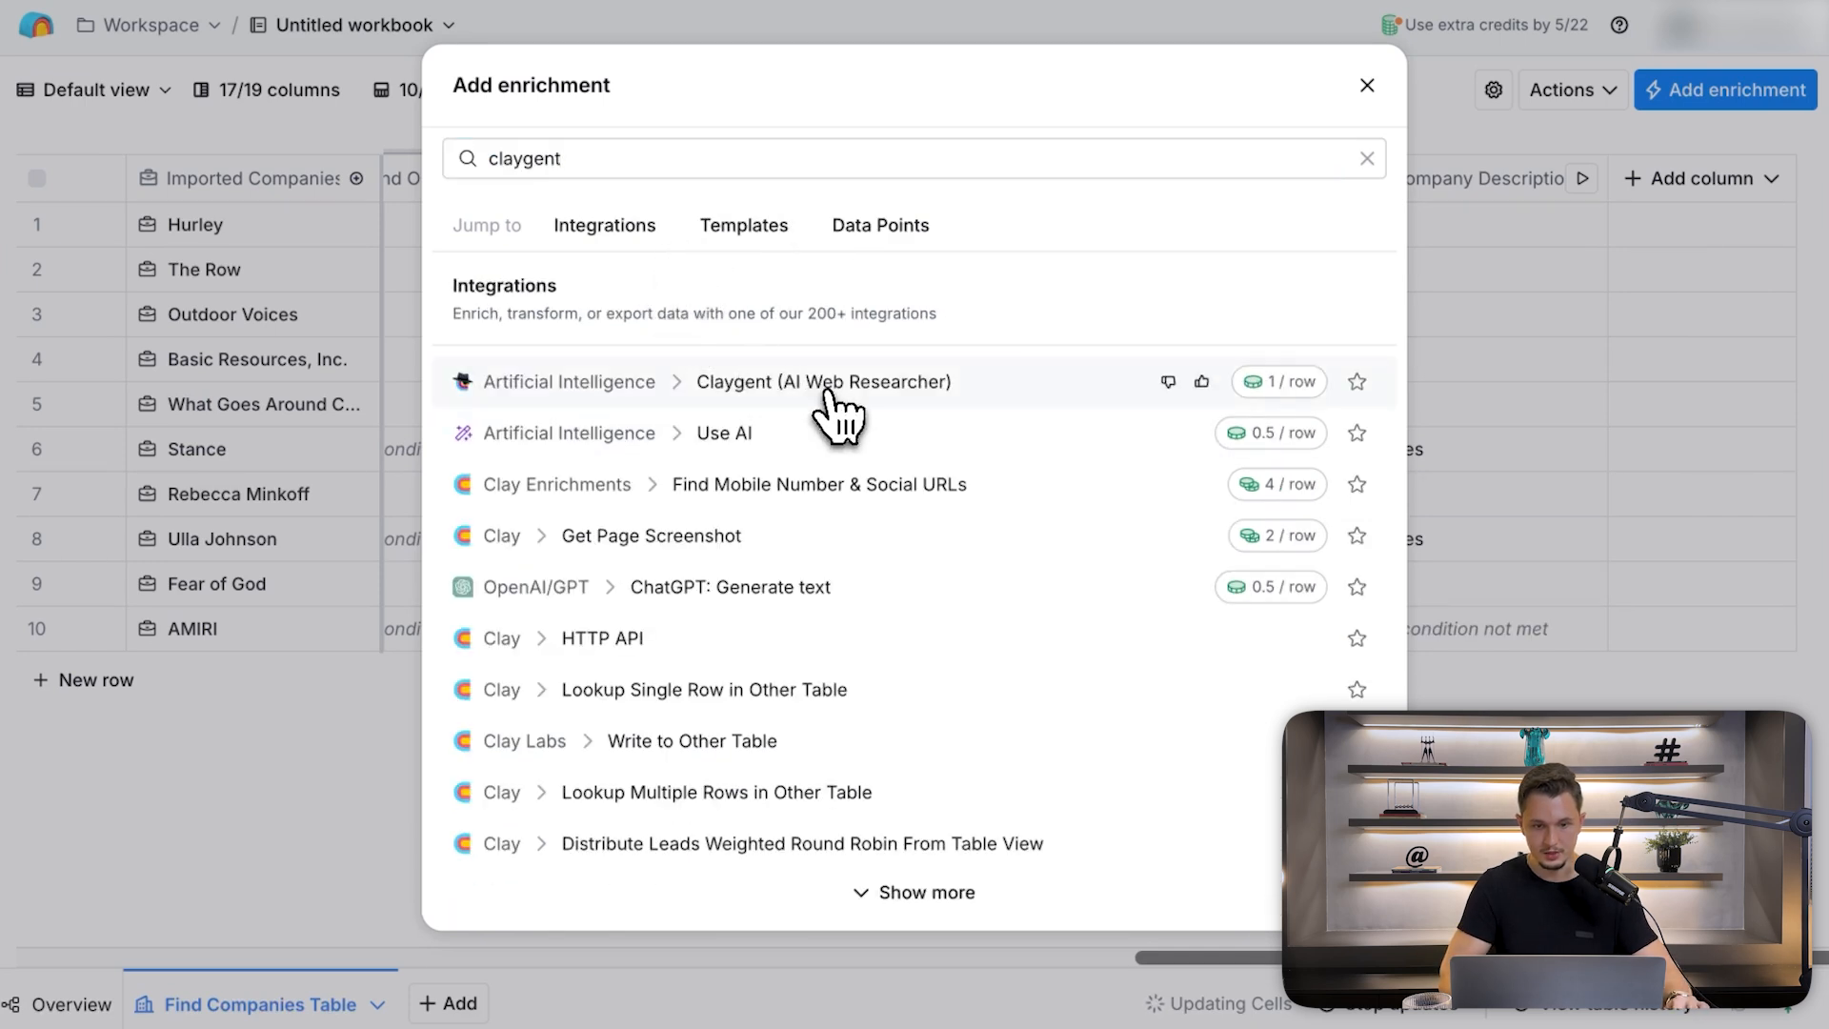
left_click(828, 393)
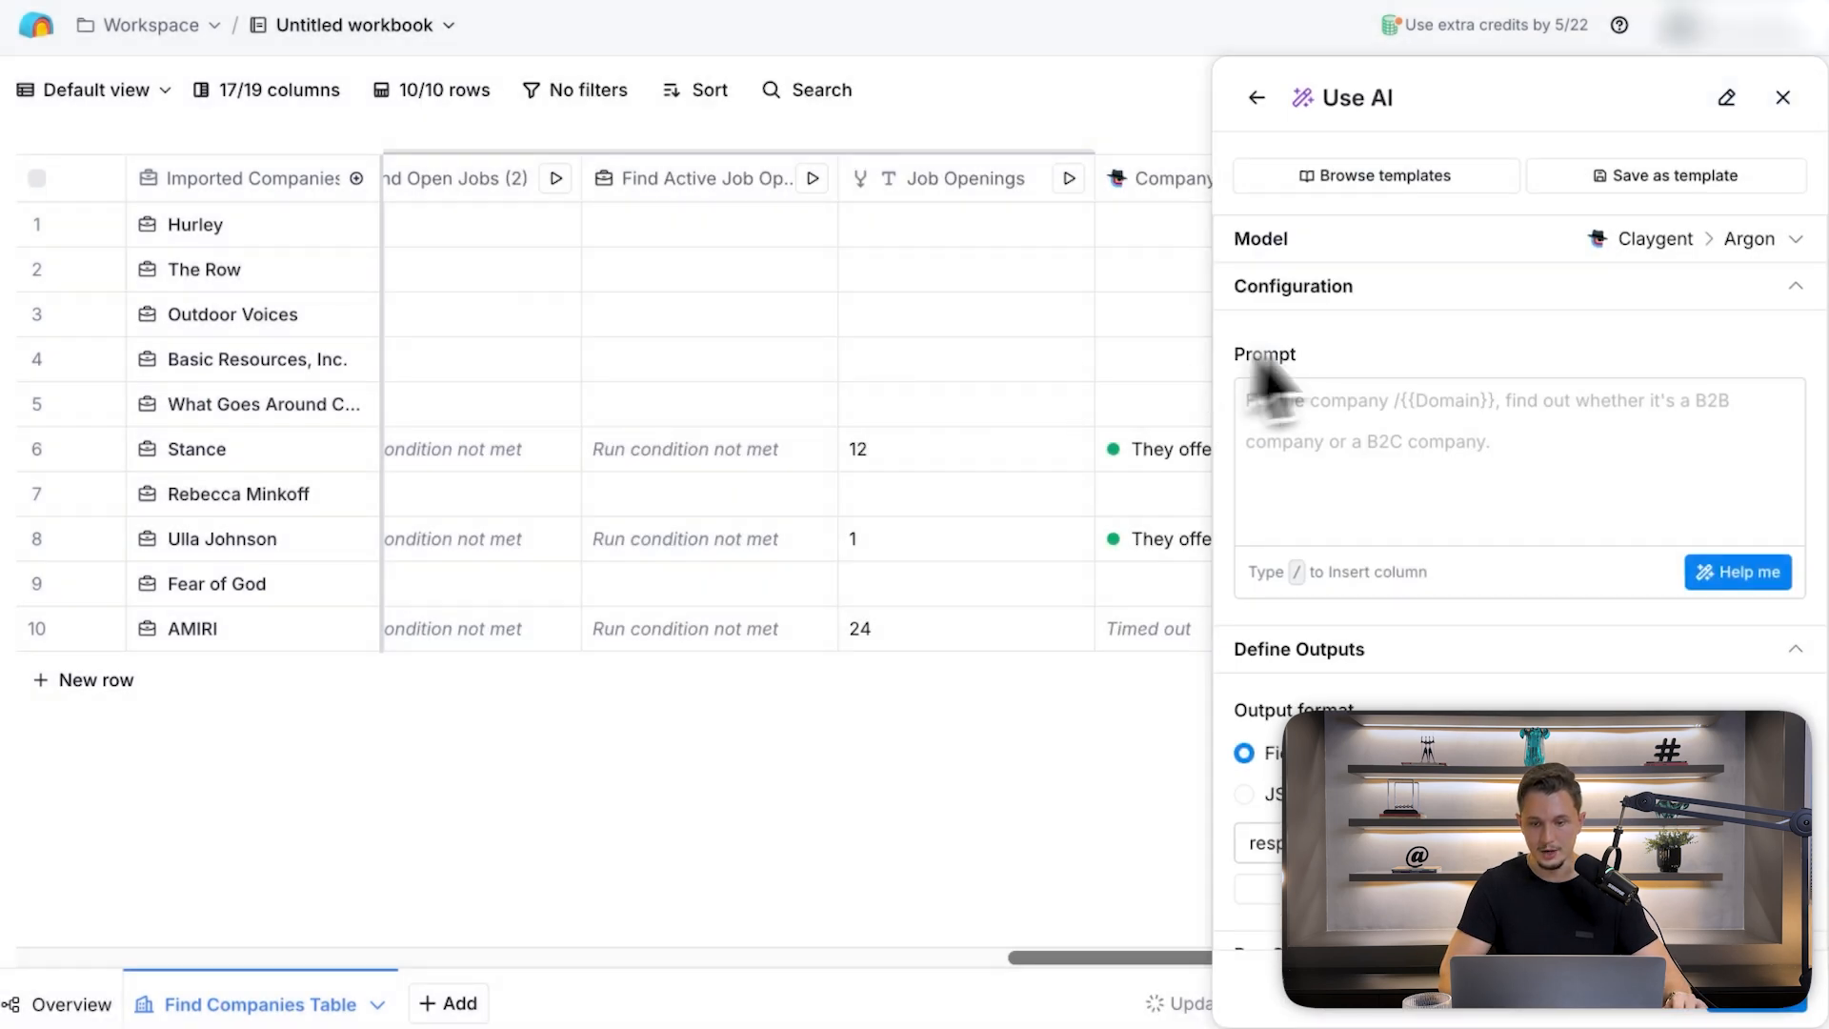
- Enter a prompt using Domain to return the current CEO's LinkedIn URL and name only if still at the company, or "Fake" for fake-looking profiles
left_click(1391, 453)
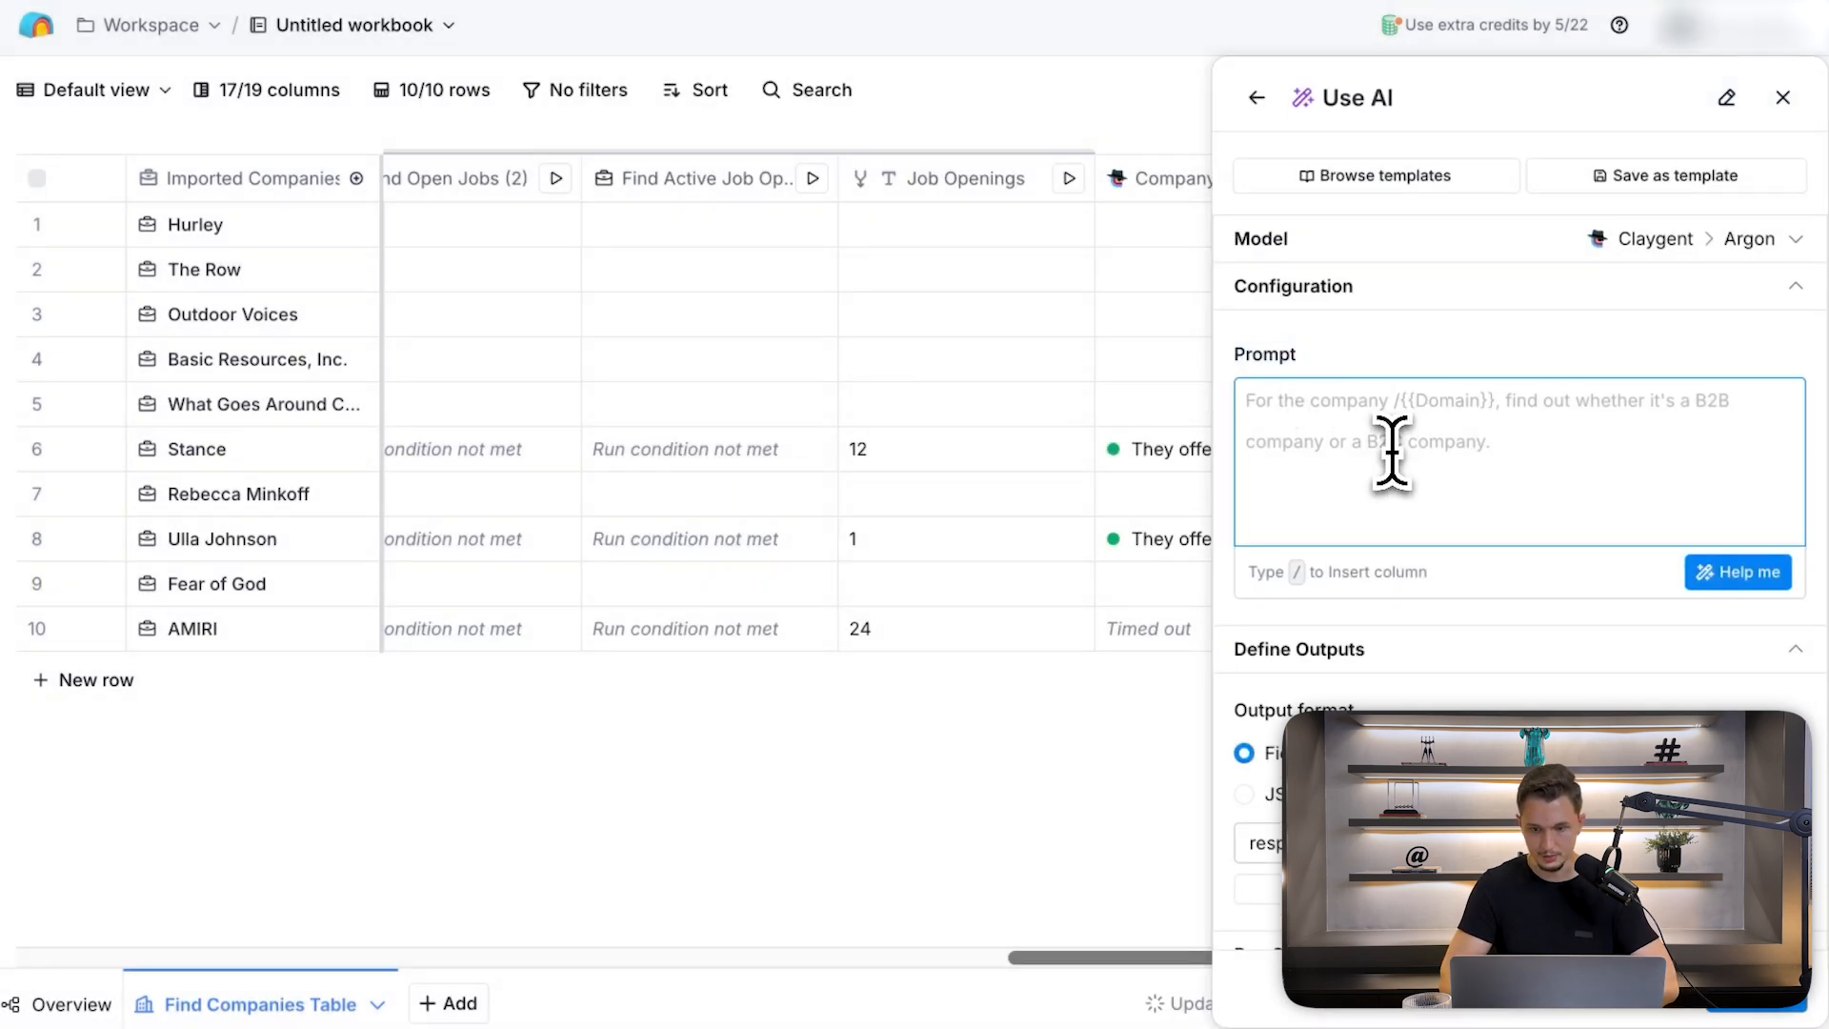
type("For the company f_7Y4BnDm3ZGGR, find the LinkedIn URL of the current CEO.  Only return the LinkedIn URL and the person's name IF on their LinkedIn page they are still currently within the company and not retired. Reply with \"Fake\" if the profile looks fake.")
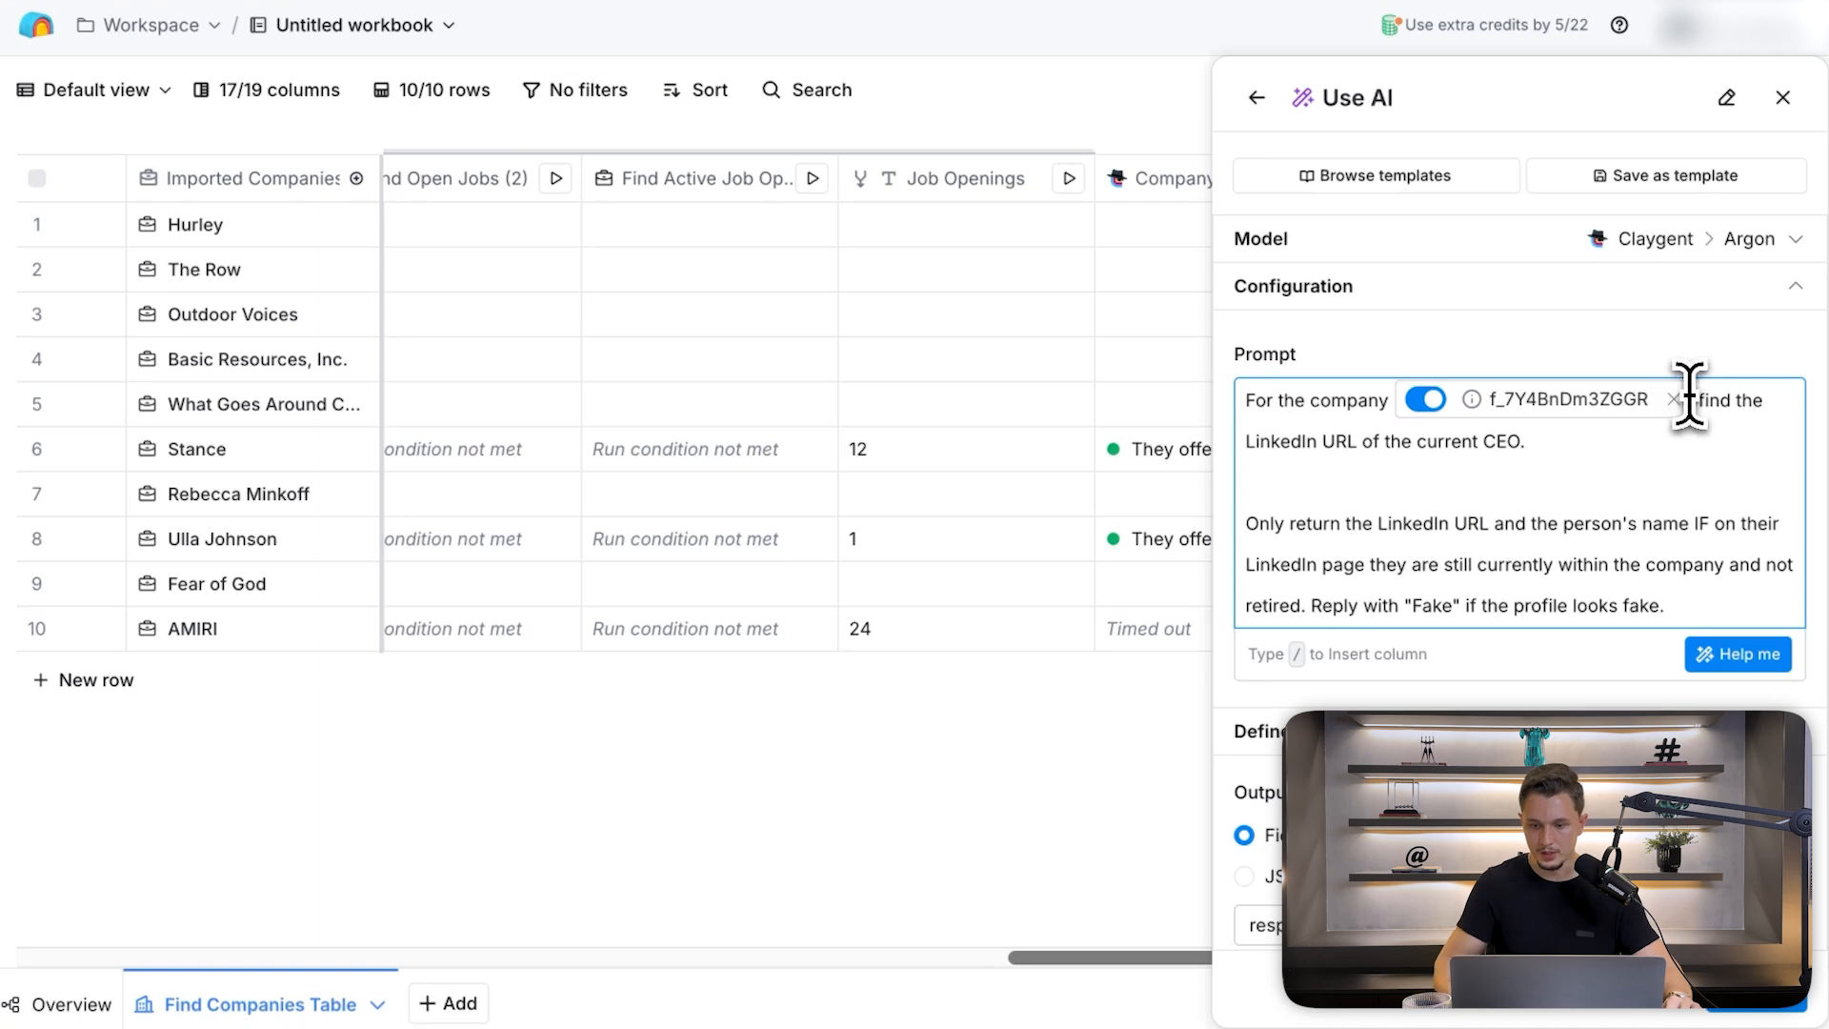
left_click(1674, 399)
type("/")
scroll(1562, 648, "down", 3)
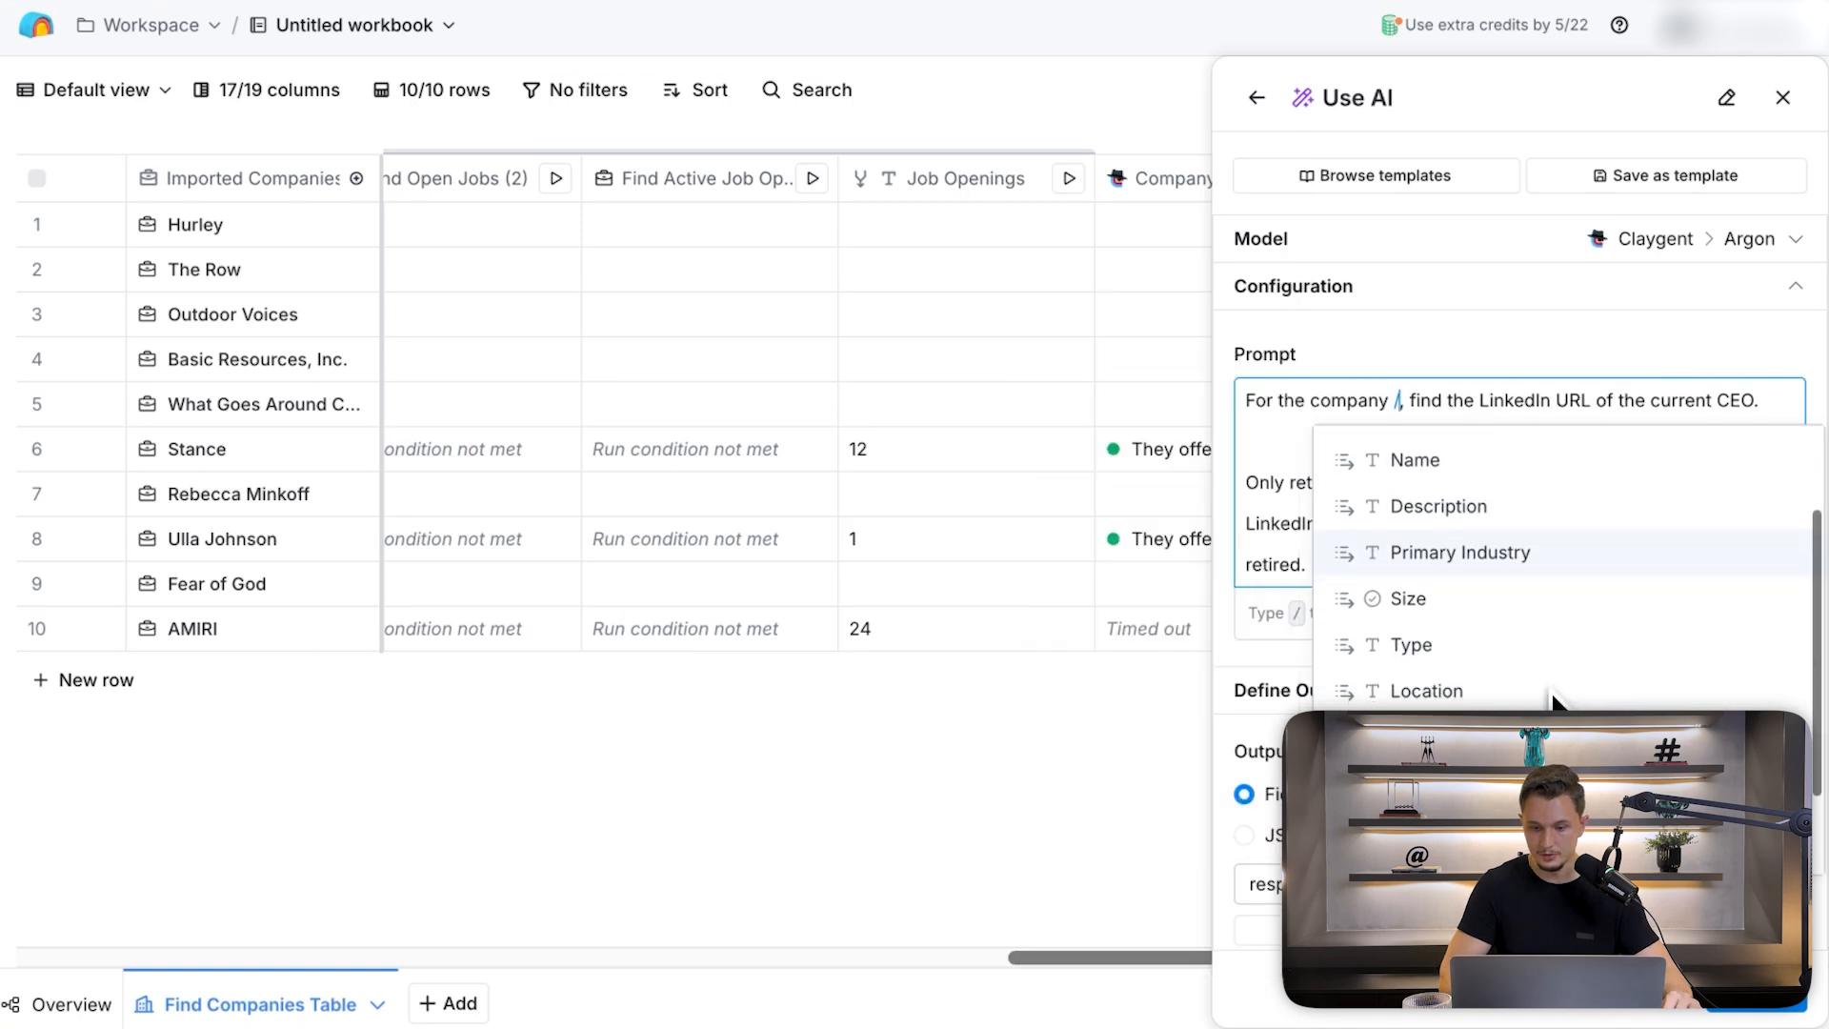
scroll(1552, 700, "down", 2)
left_click(1500, 670)
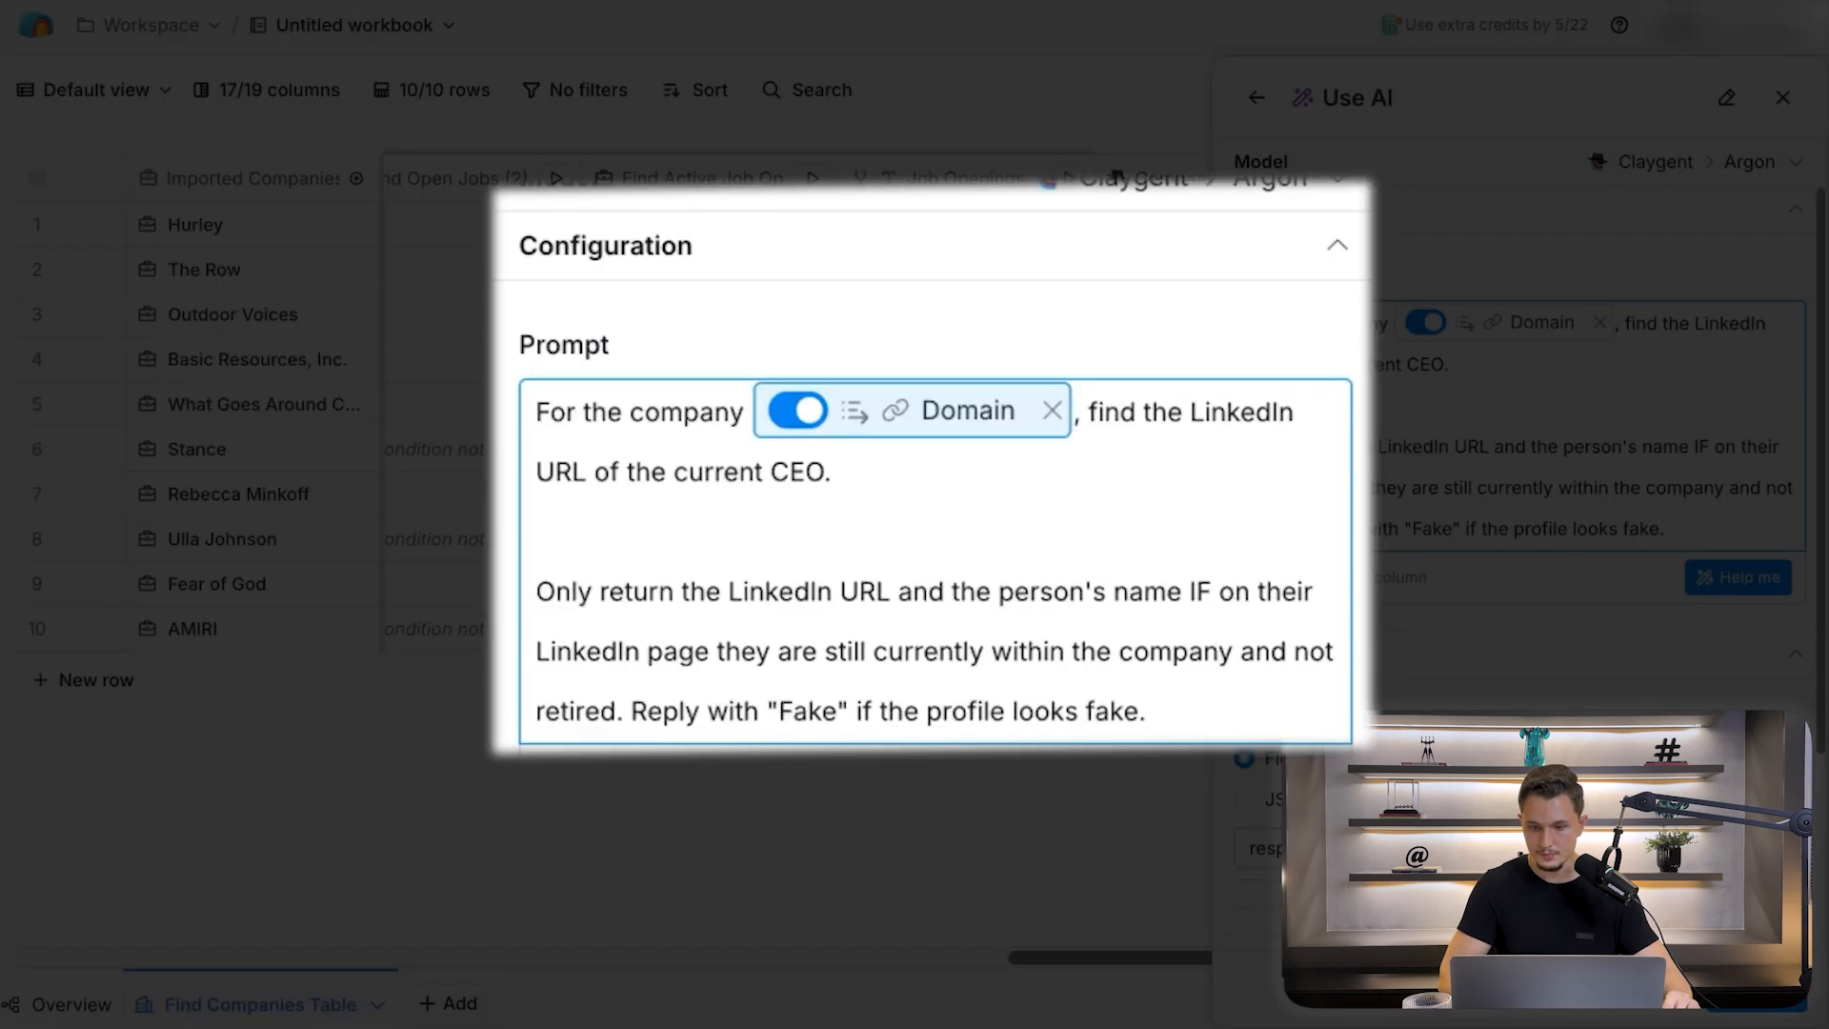
left_click(1111, 473)
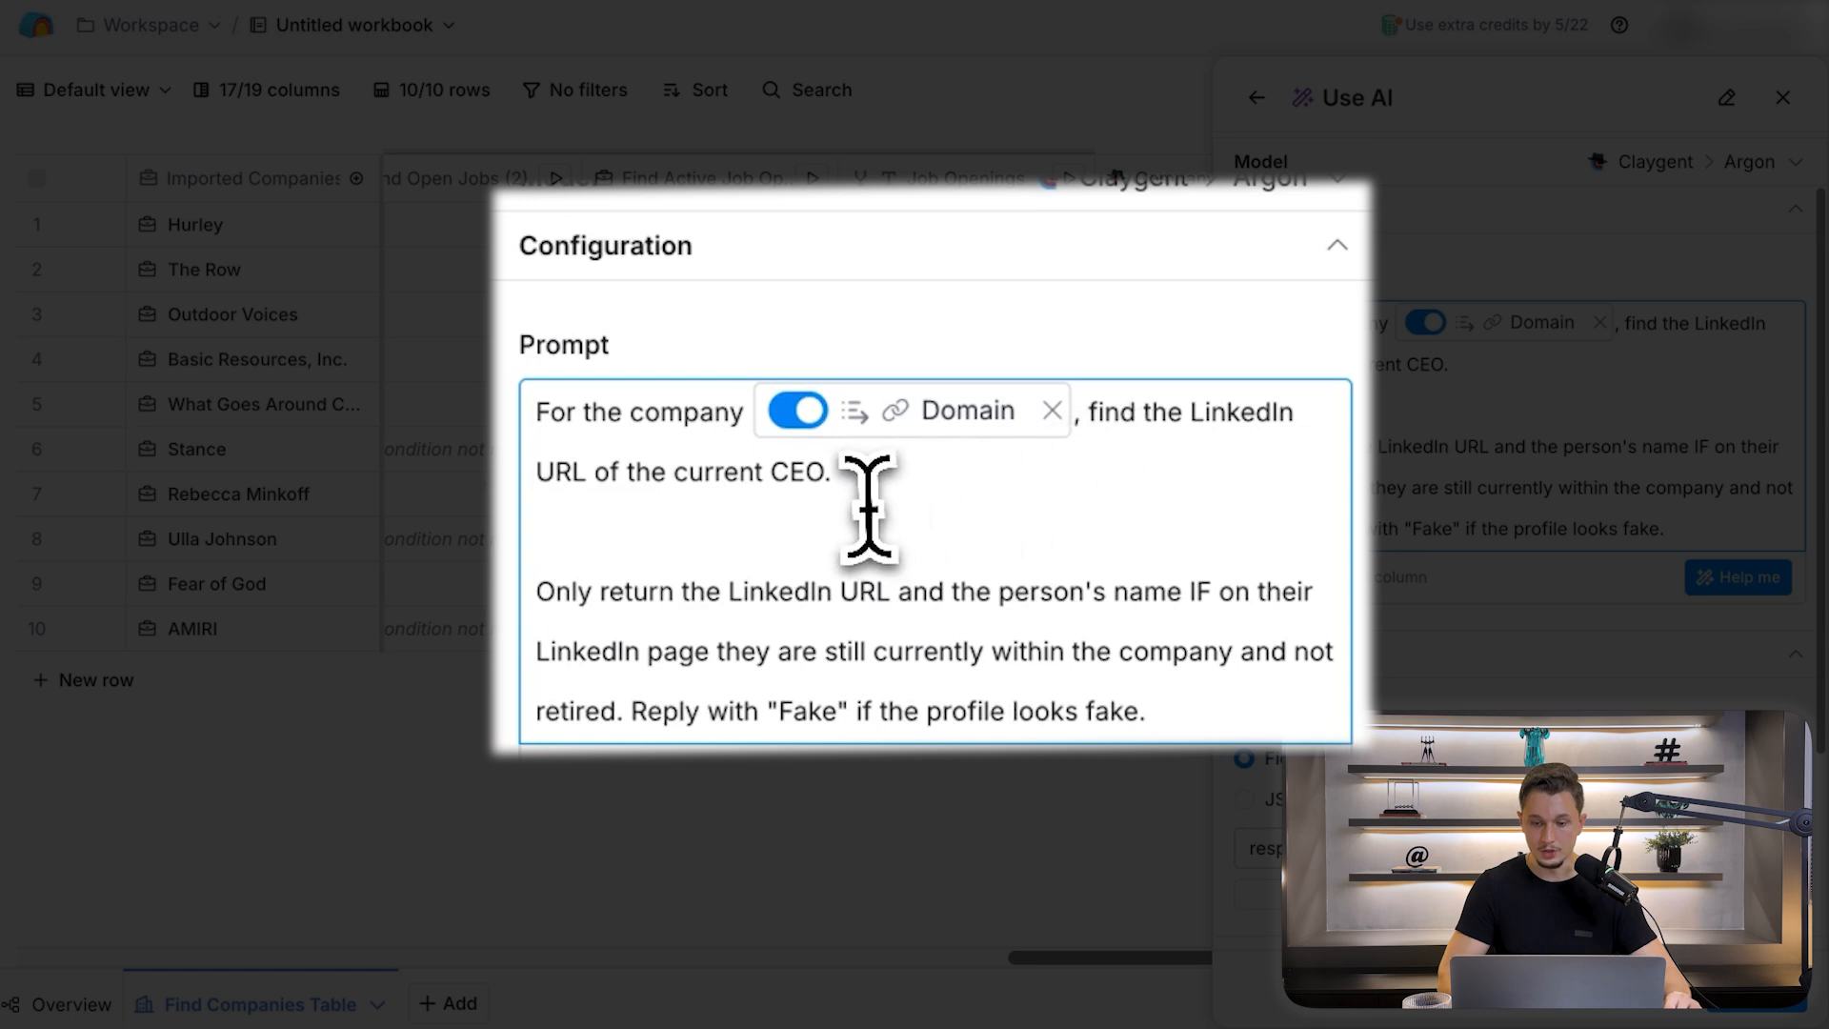
left_click_drag(662, 479, 614, 600)
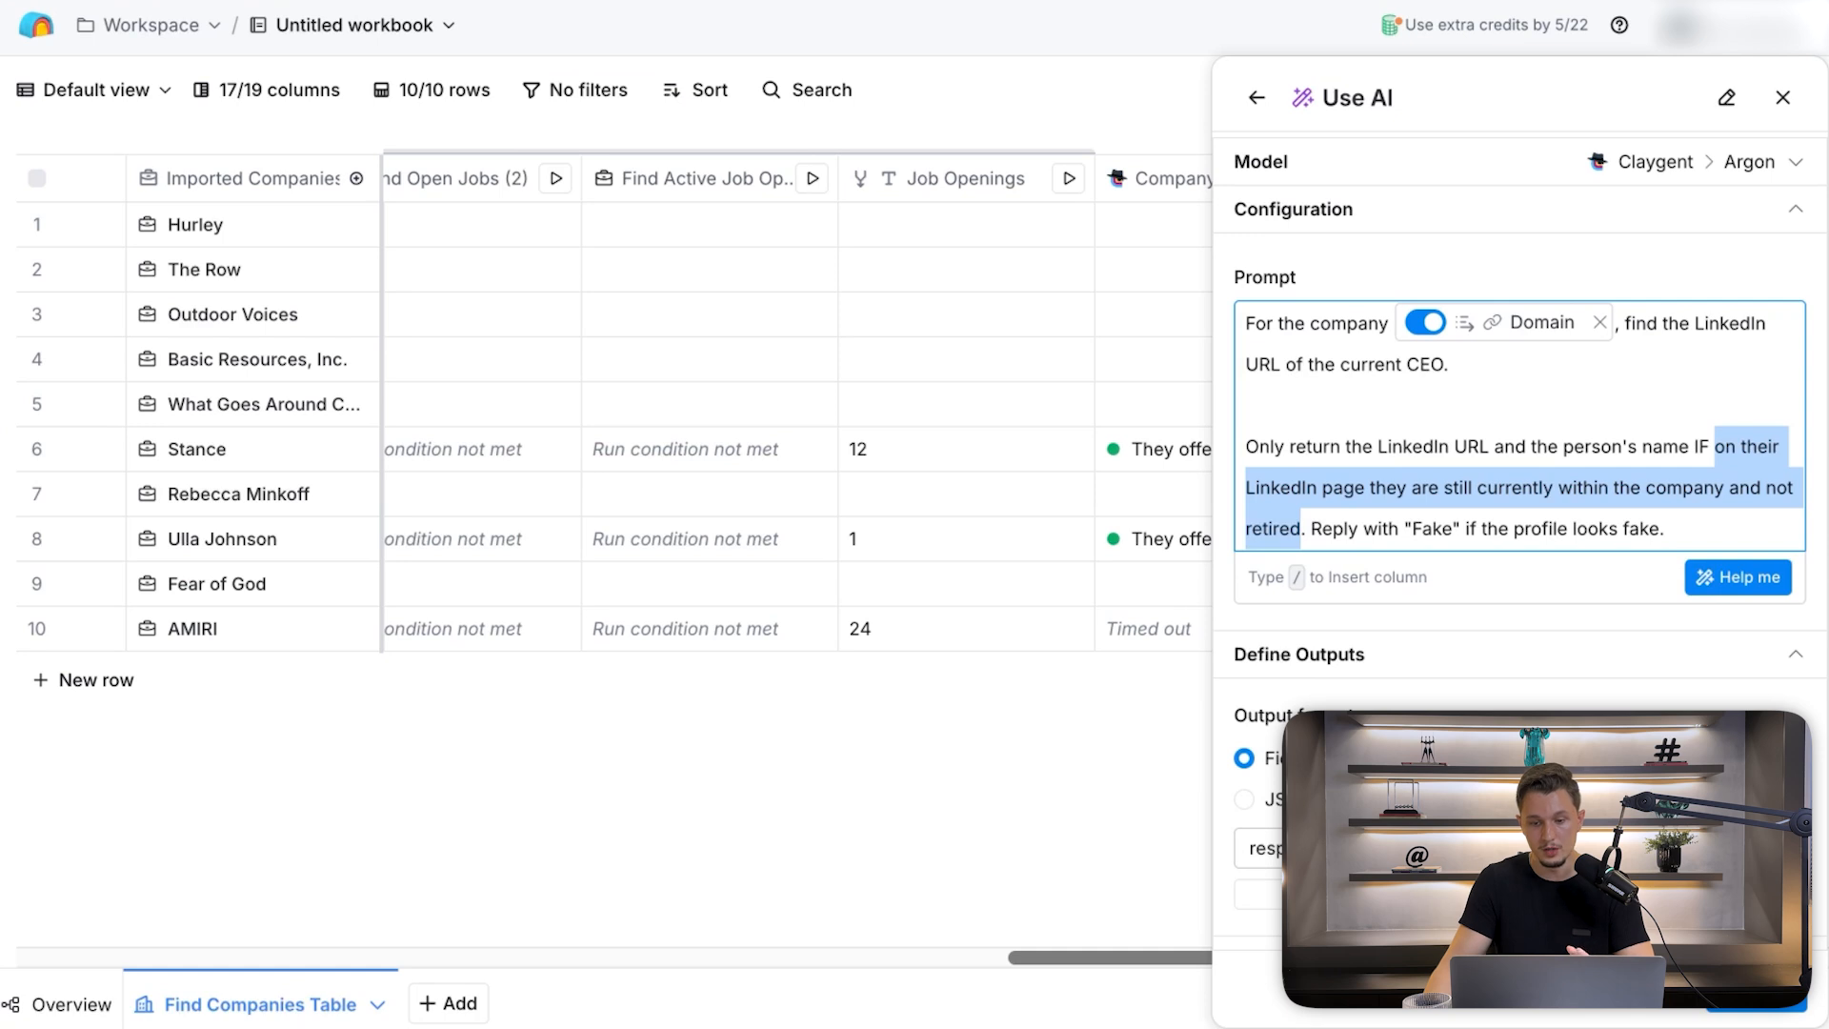
left_click_drag(1312, 528, 1667, 533)
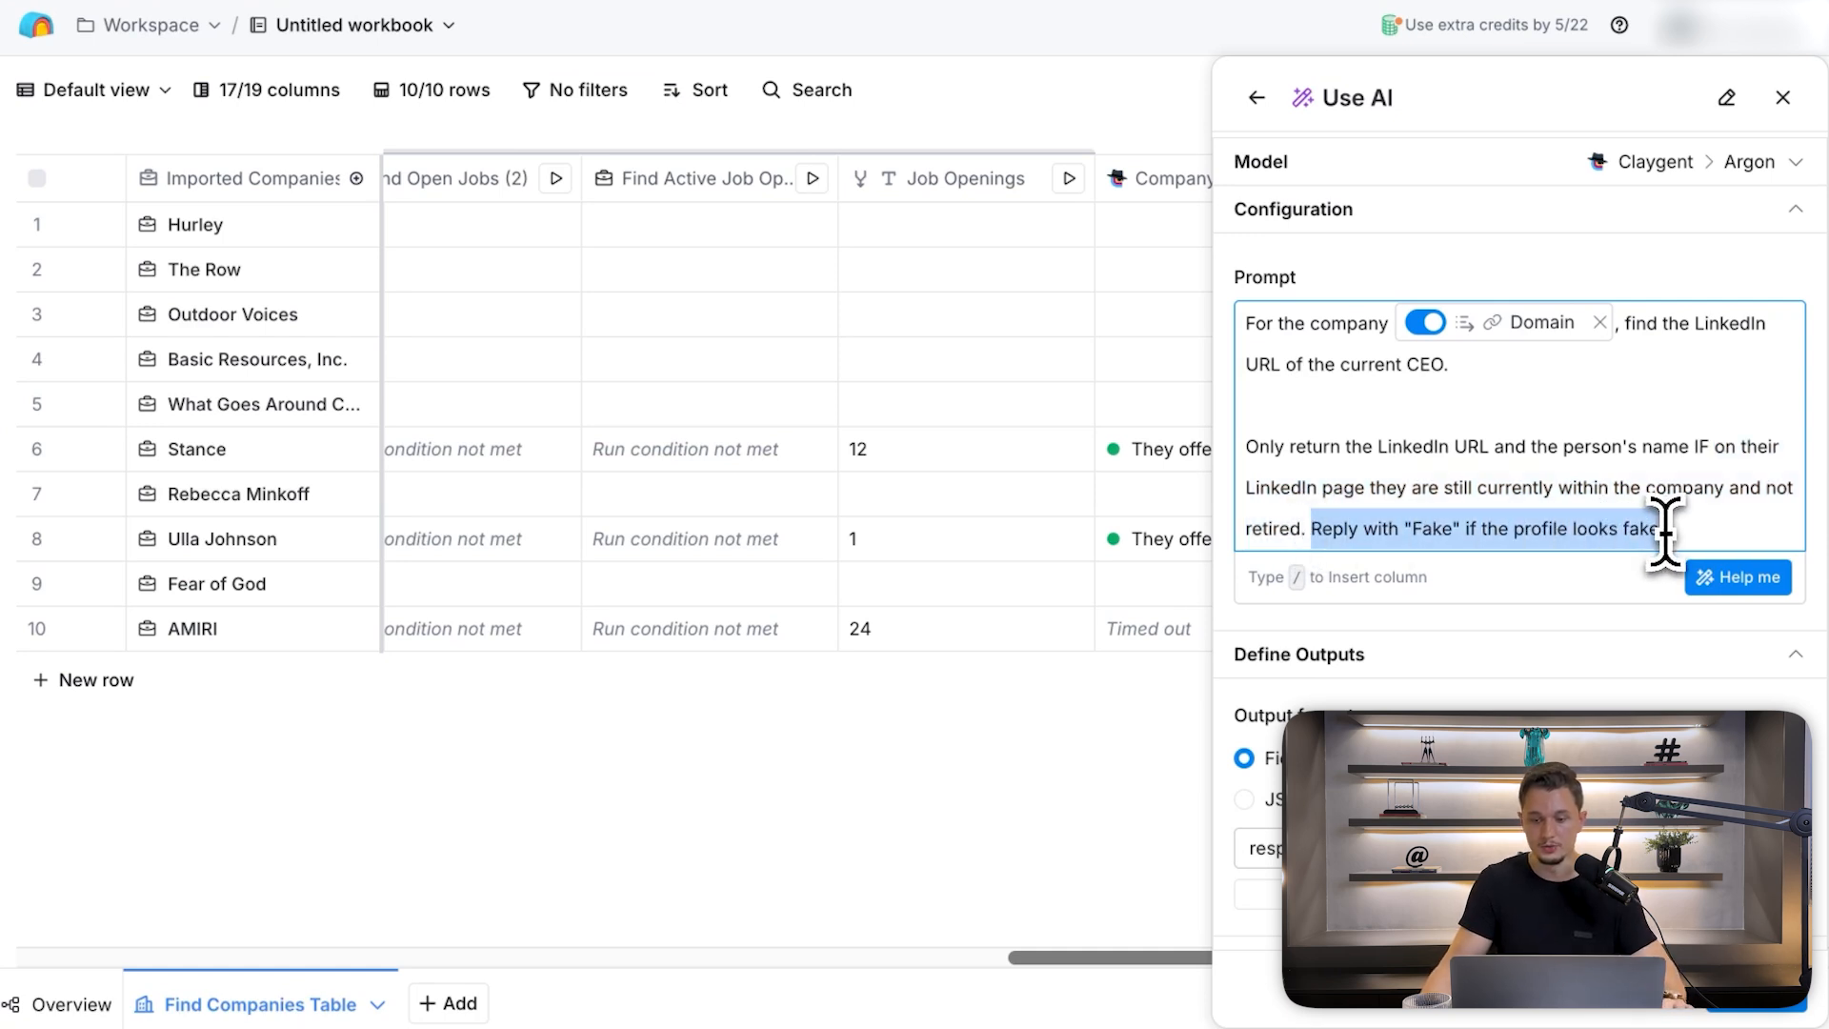
left_click(1665, 529)
- Define two output fields: "Person's Name" as Text and "LinkedIn URL" as URL
scroll(1433, 657, "down", 3)
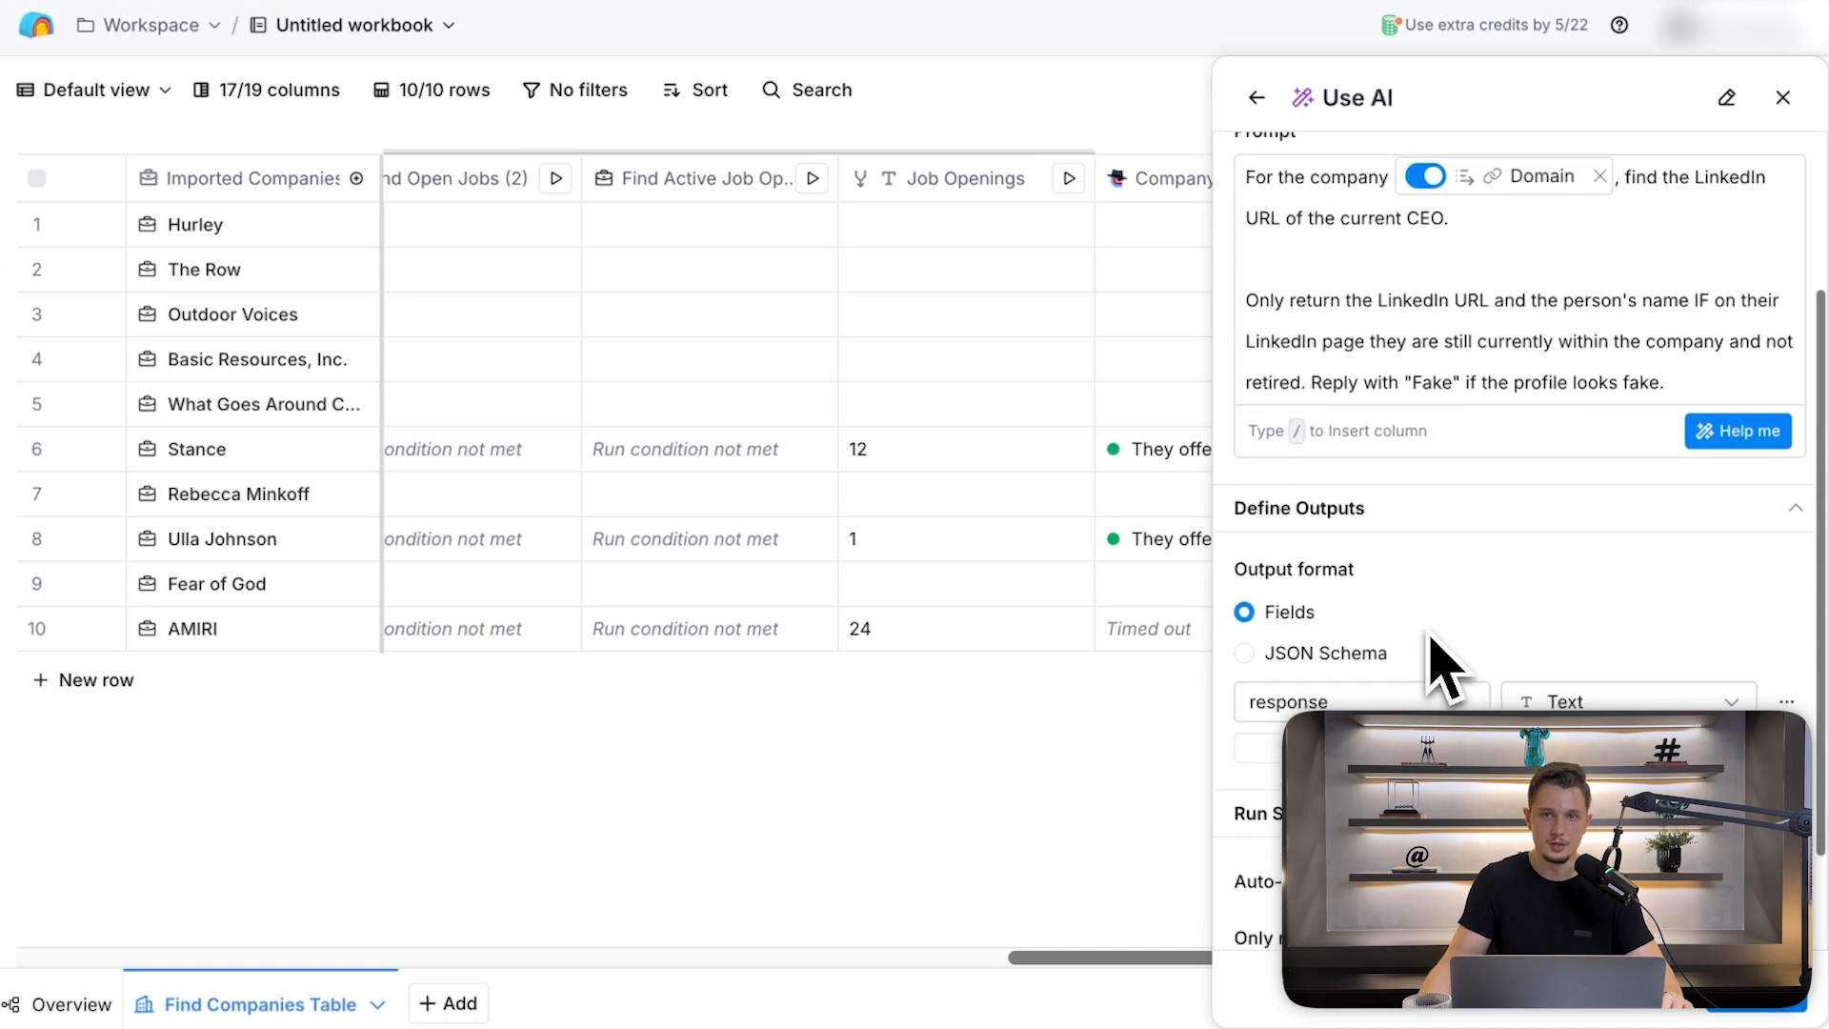
scroll(1443, 666, "down", 2)
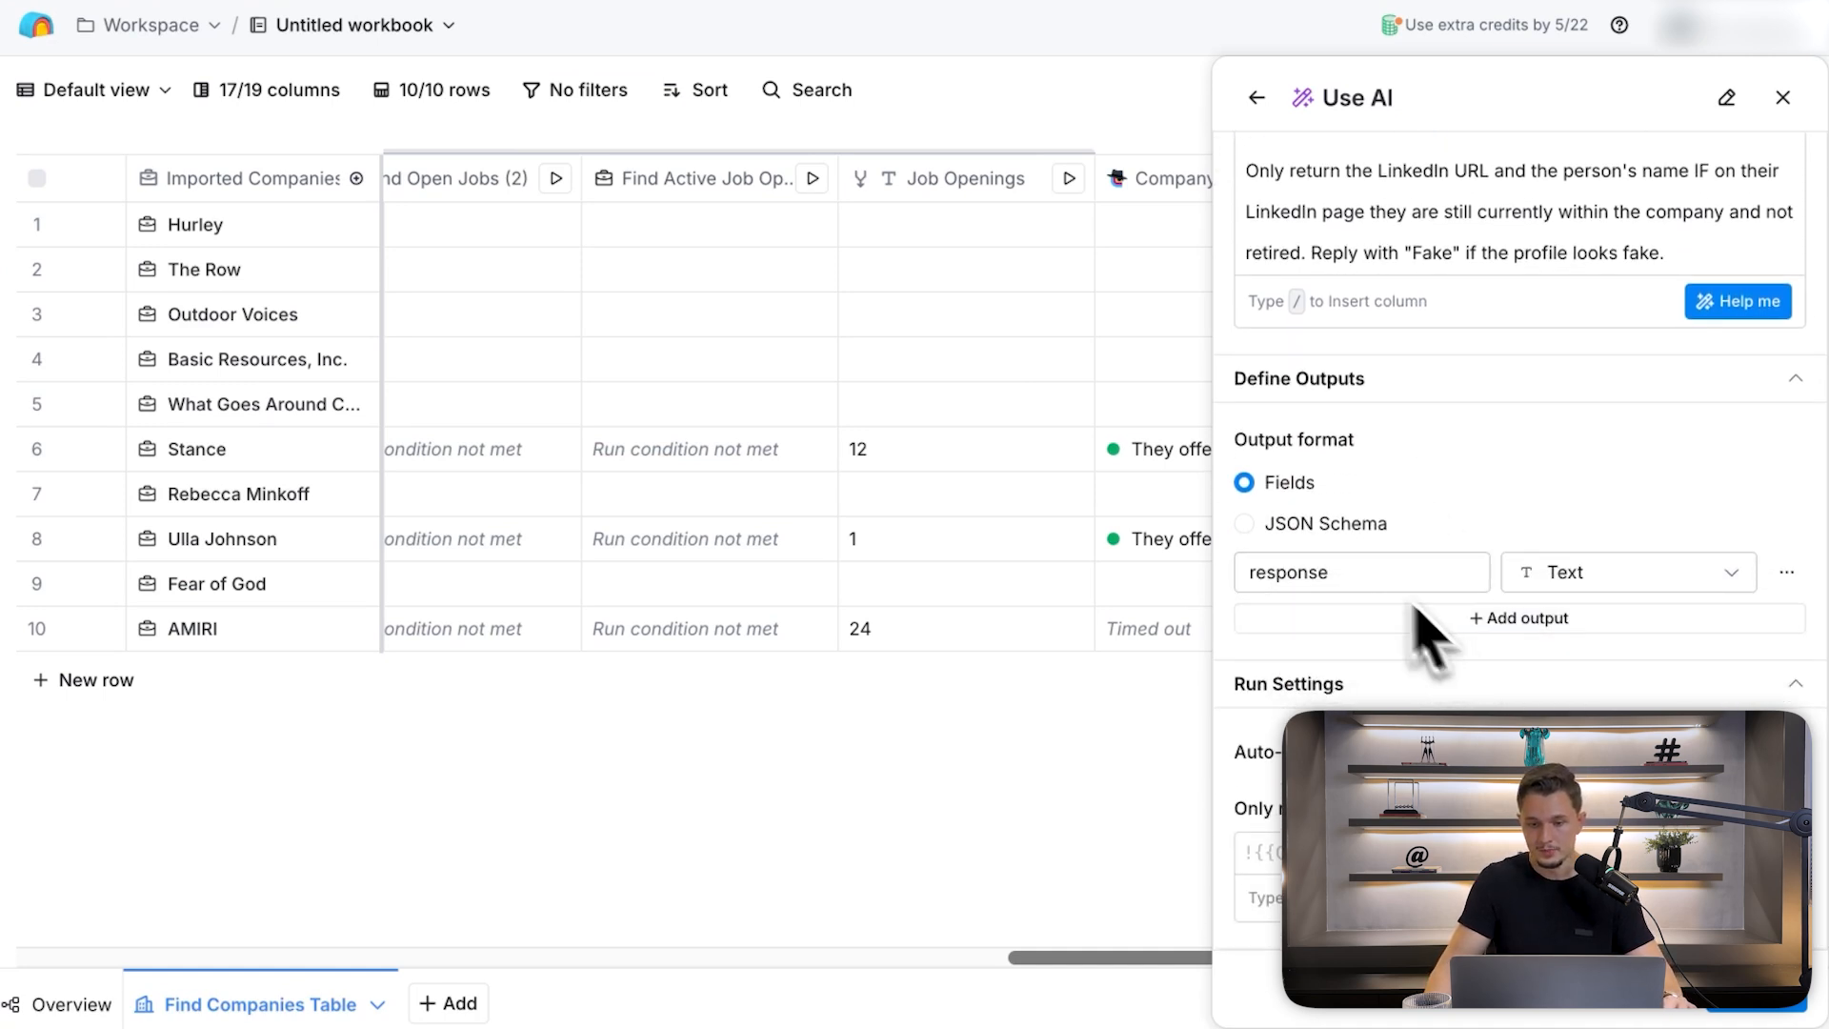
left_click(1386, 618)
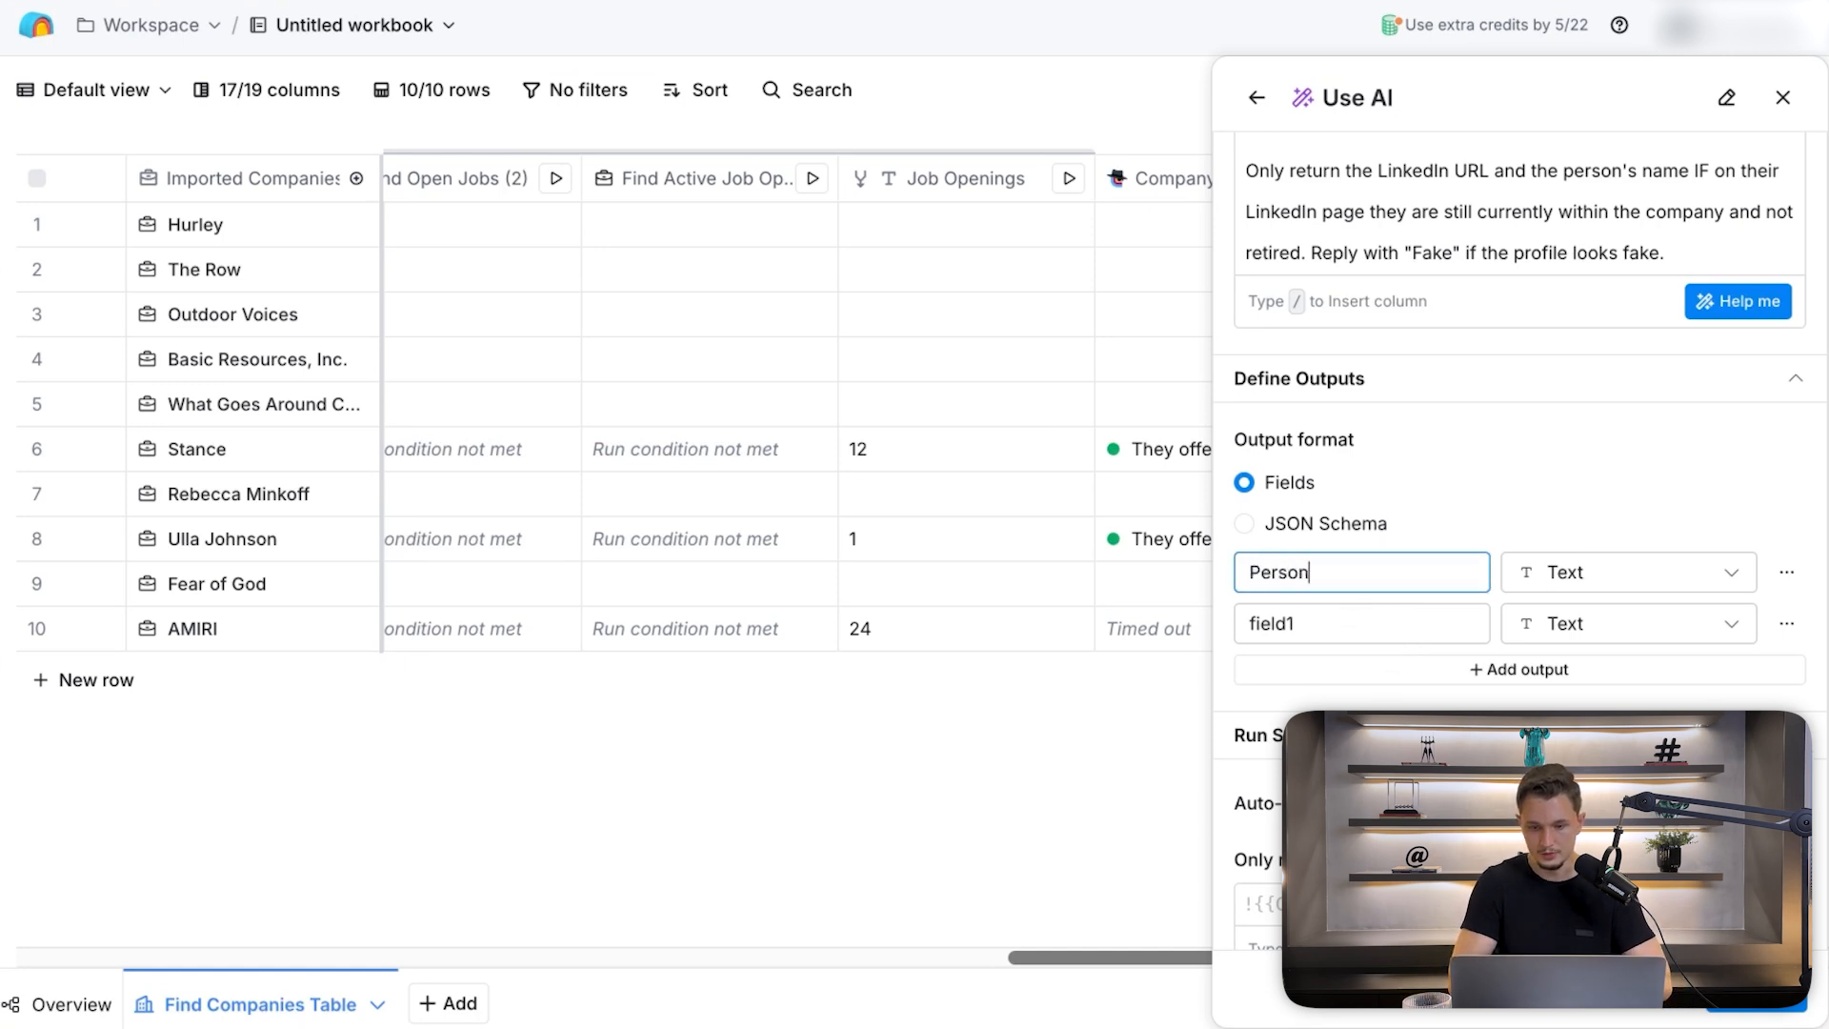
left_click(1366, 621)
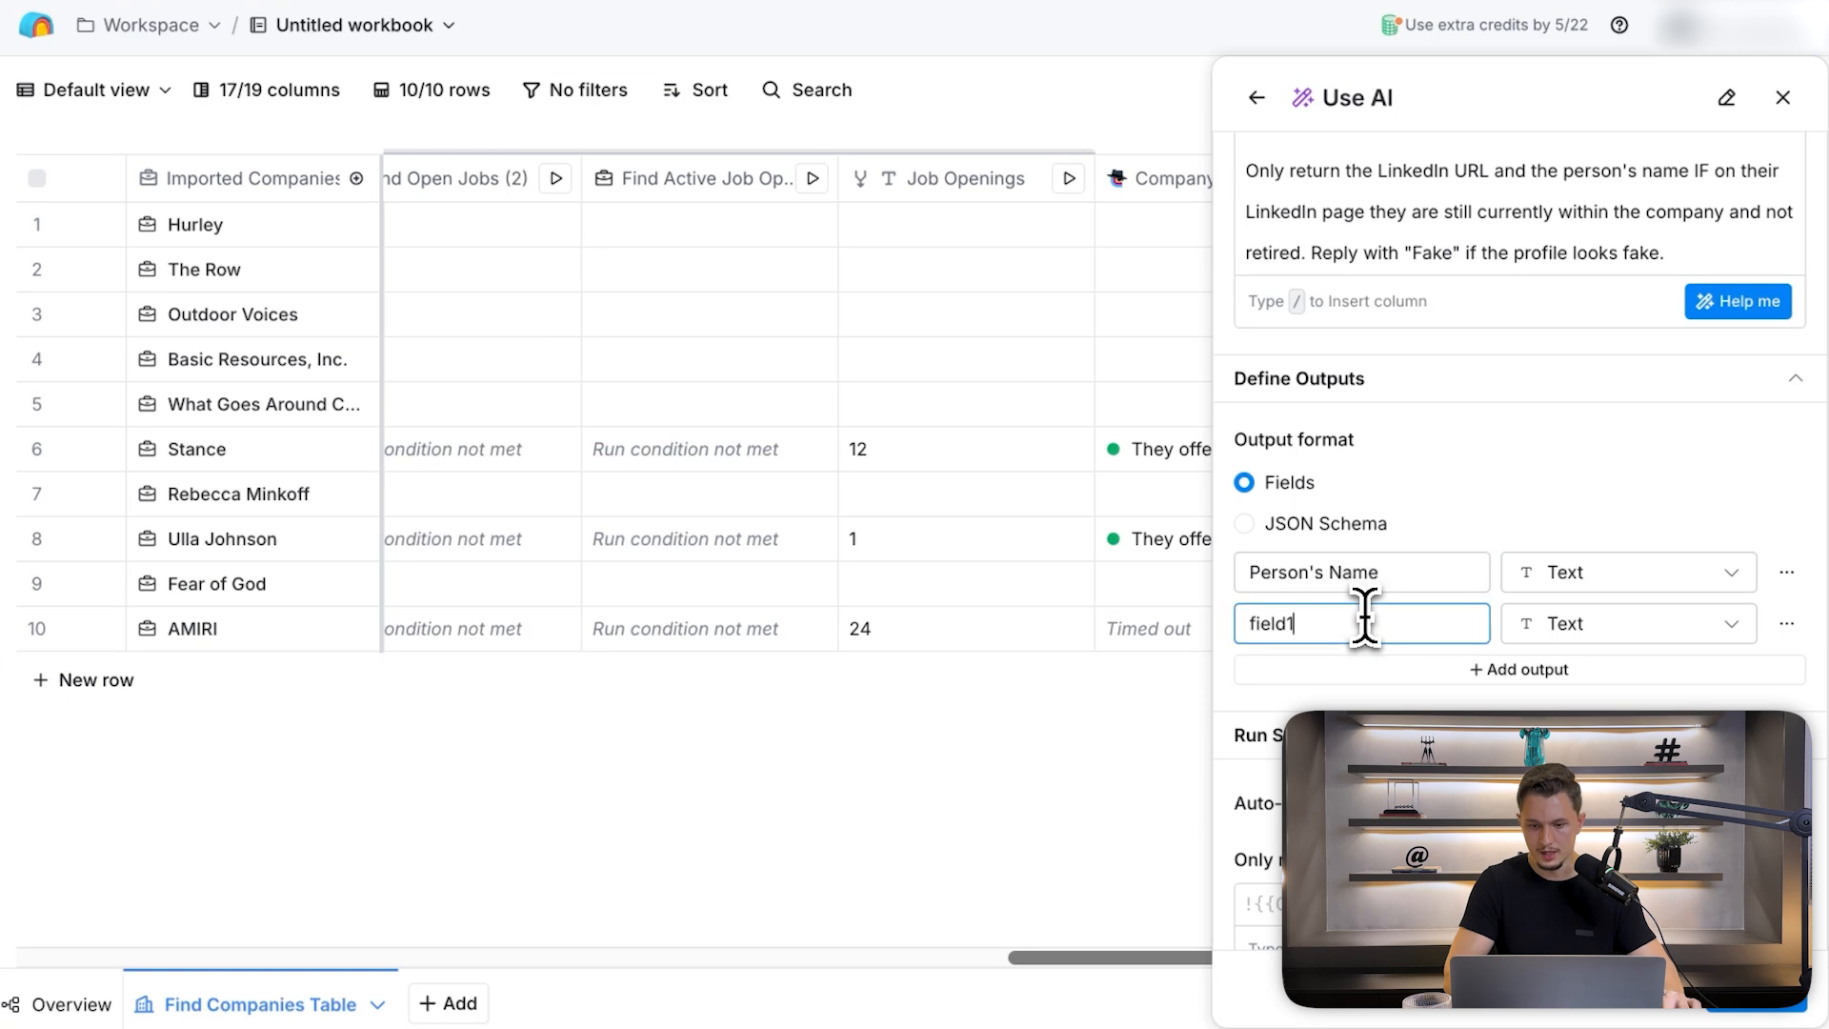
type("LinkedIn URL")
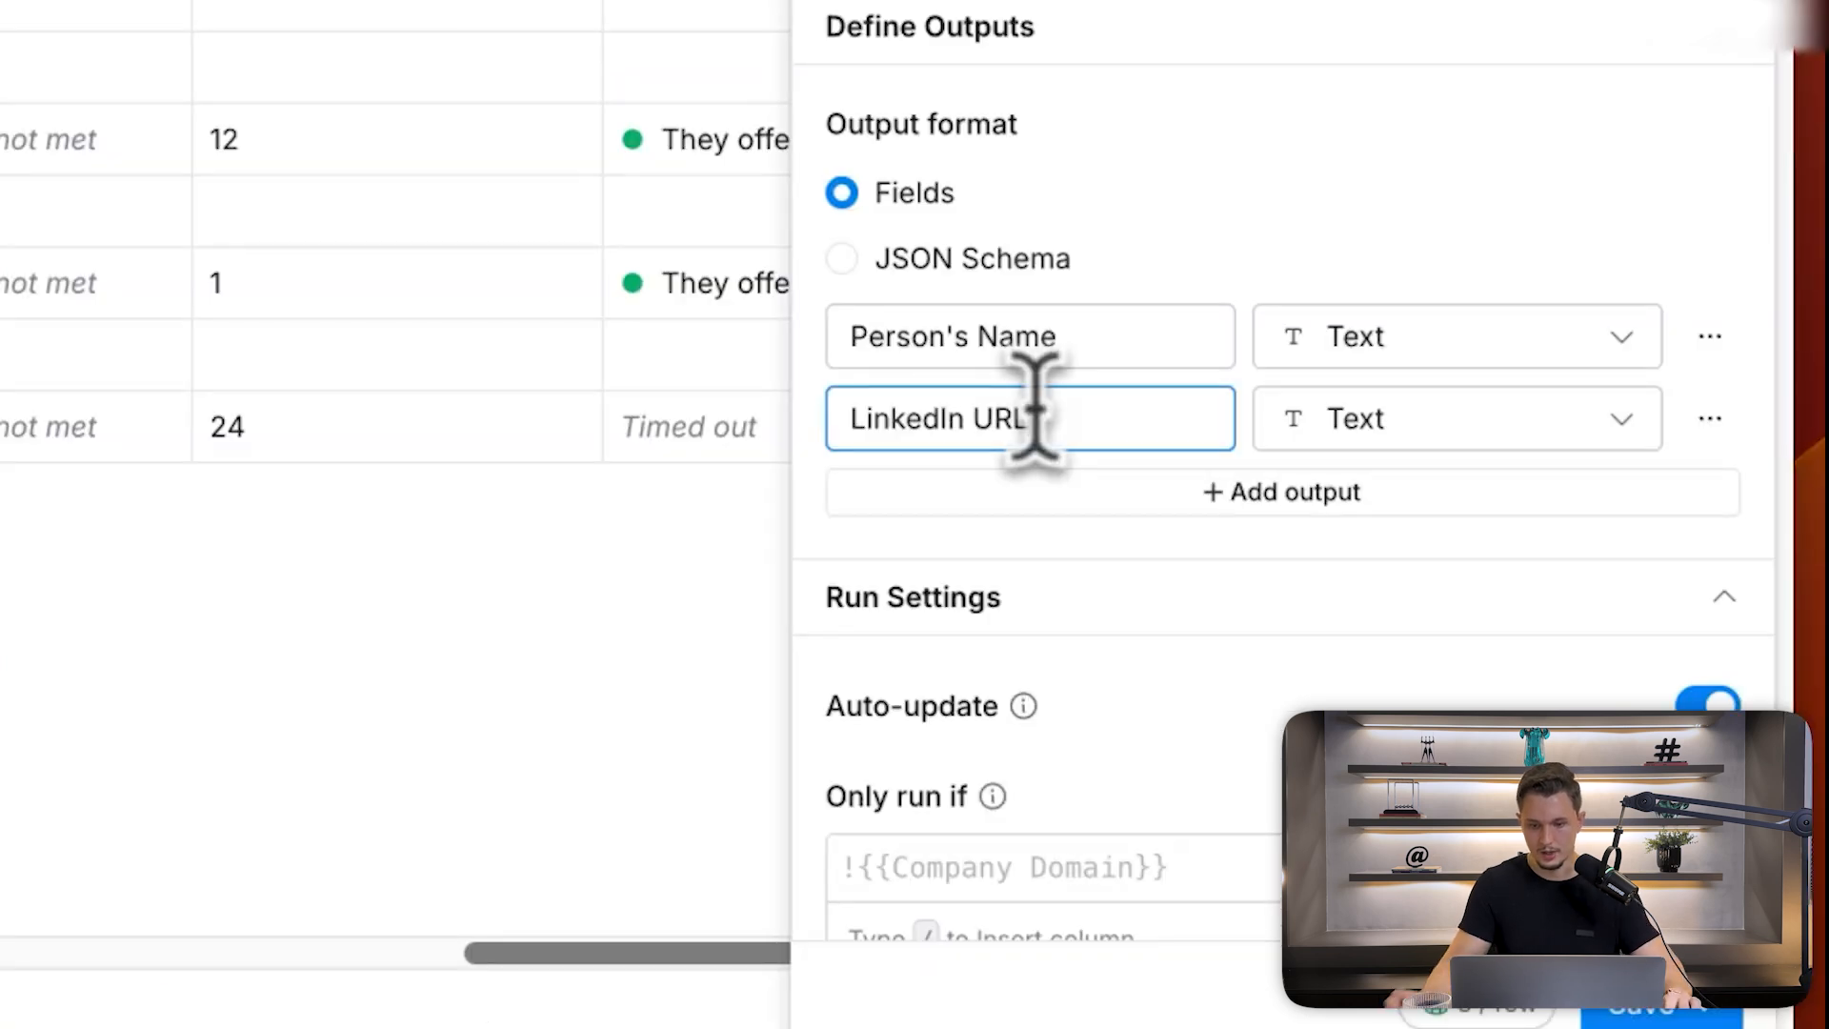
left_click(1596, 742)
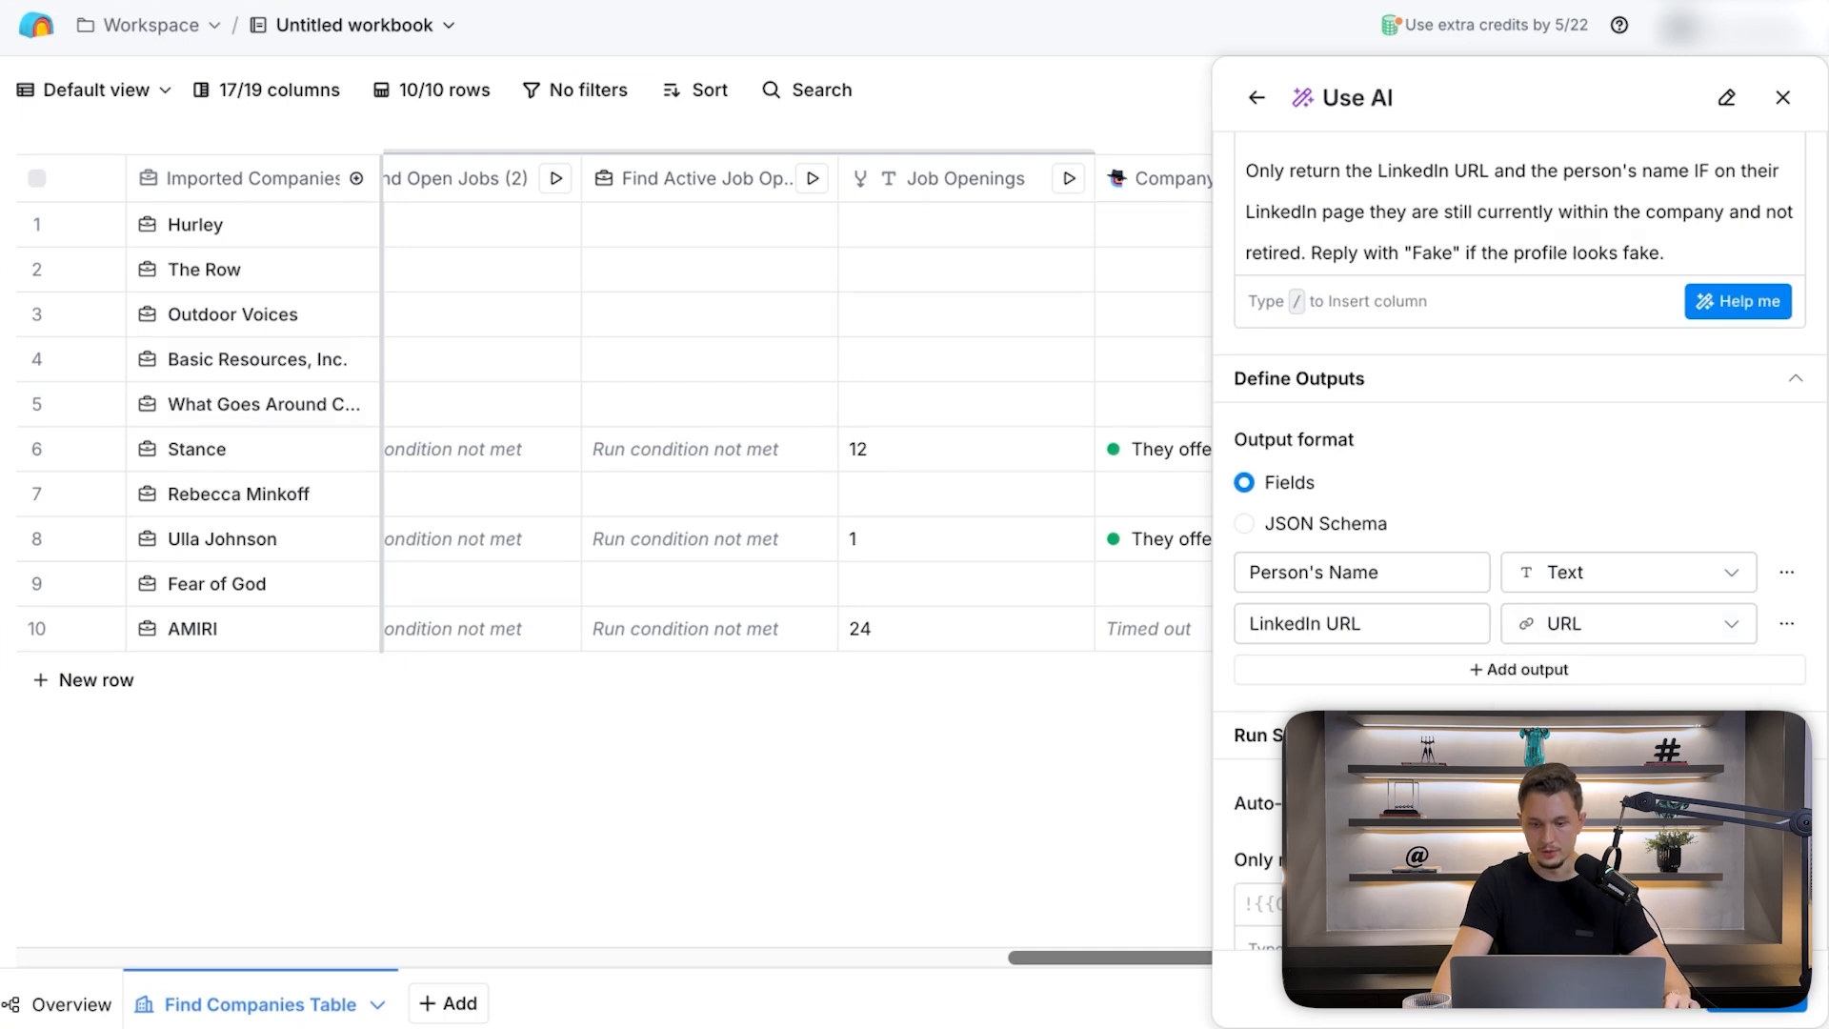
- Generate a run condition formula for the column from the description "Only run if" the Company Description response "is equal Yes"
scroll(1520, 549, "down", 1)
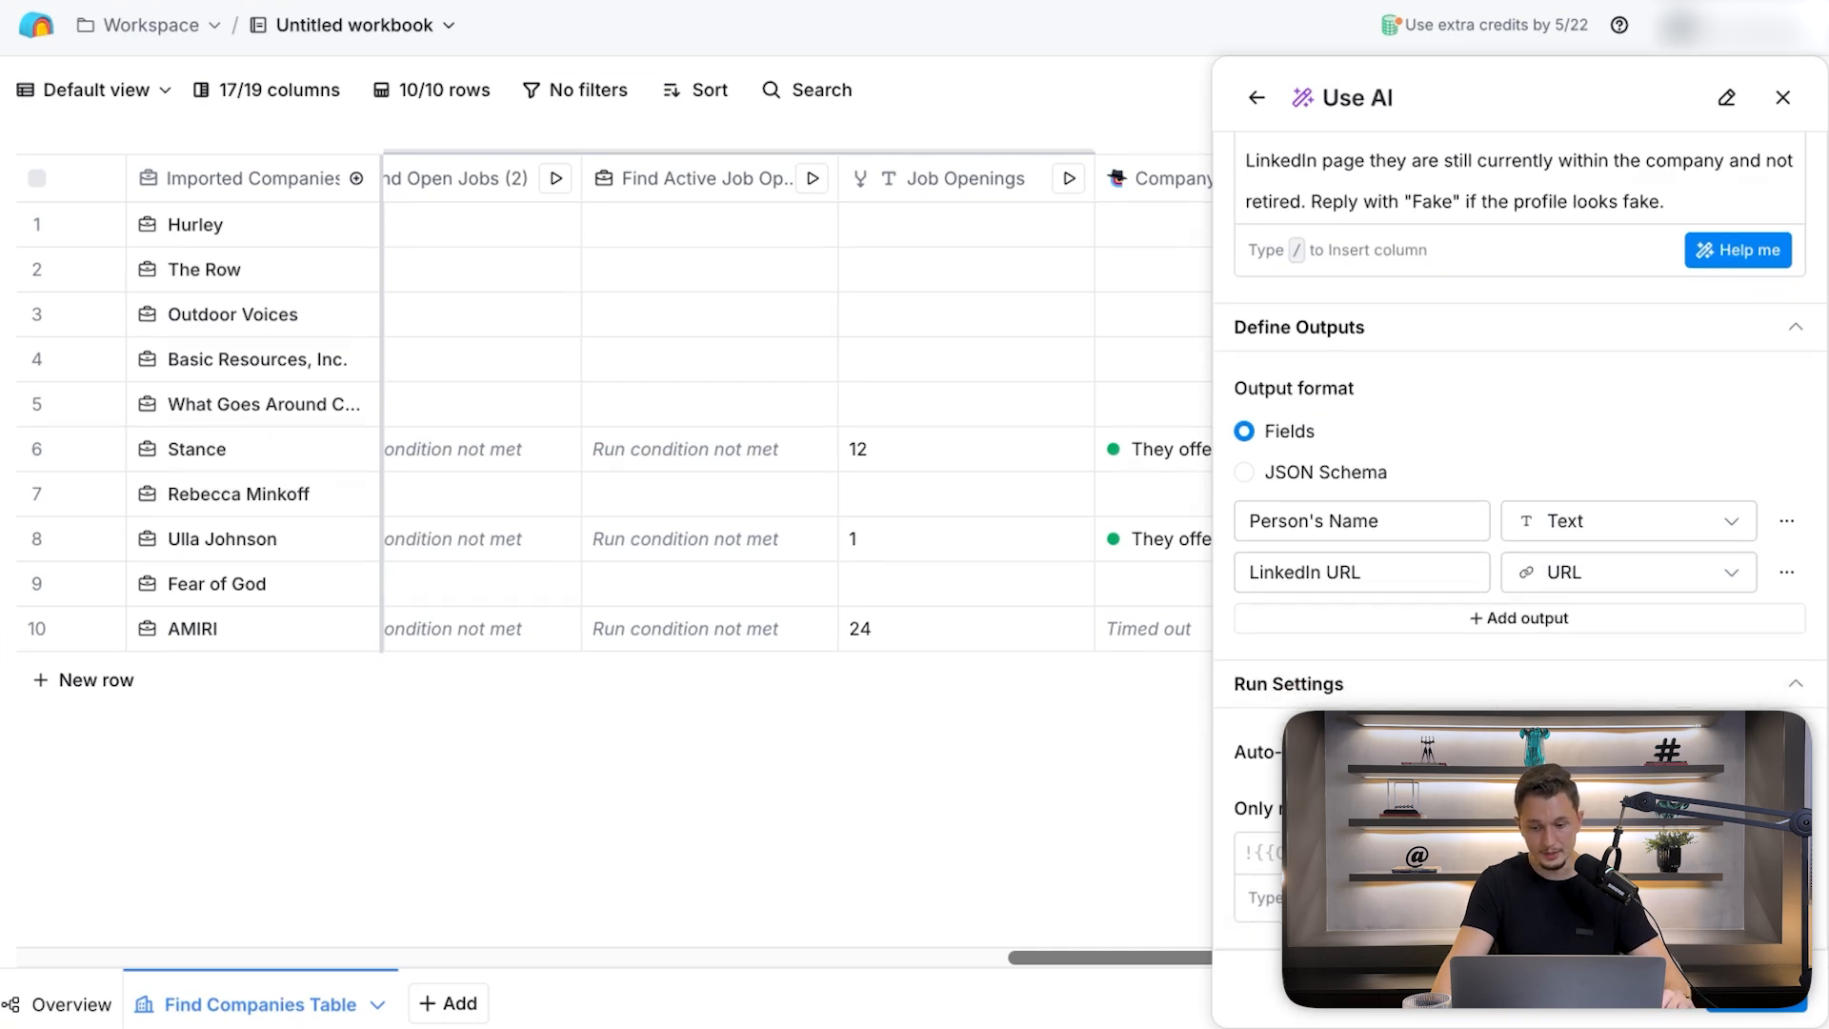
left_click(1739, 898)
left_click(1657, 672)
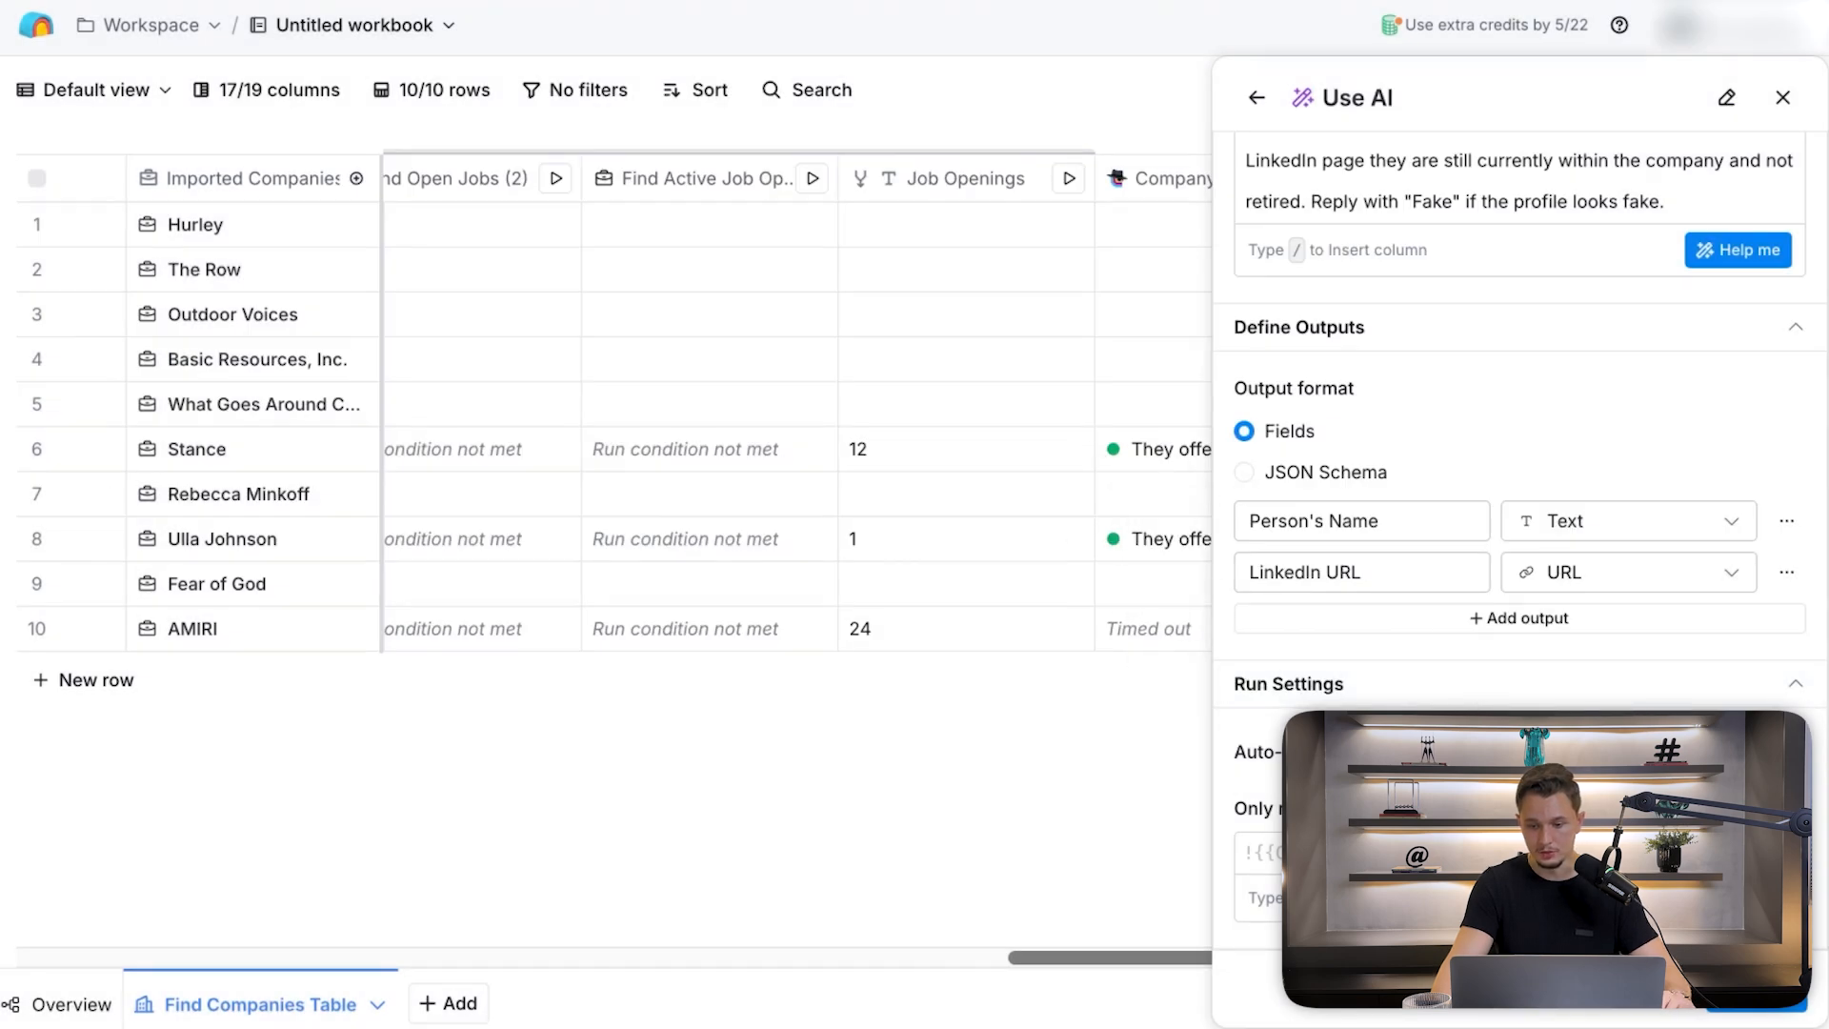
left_click(1737, 897)
left_click(498, 400)
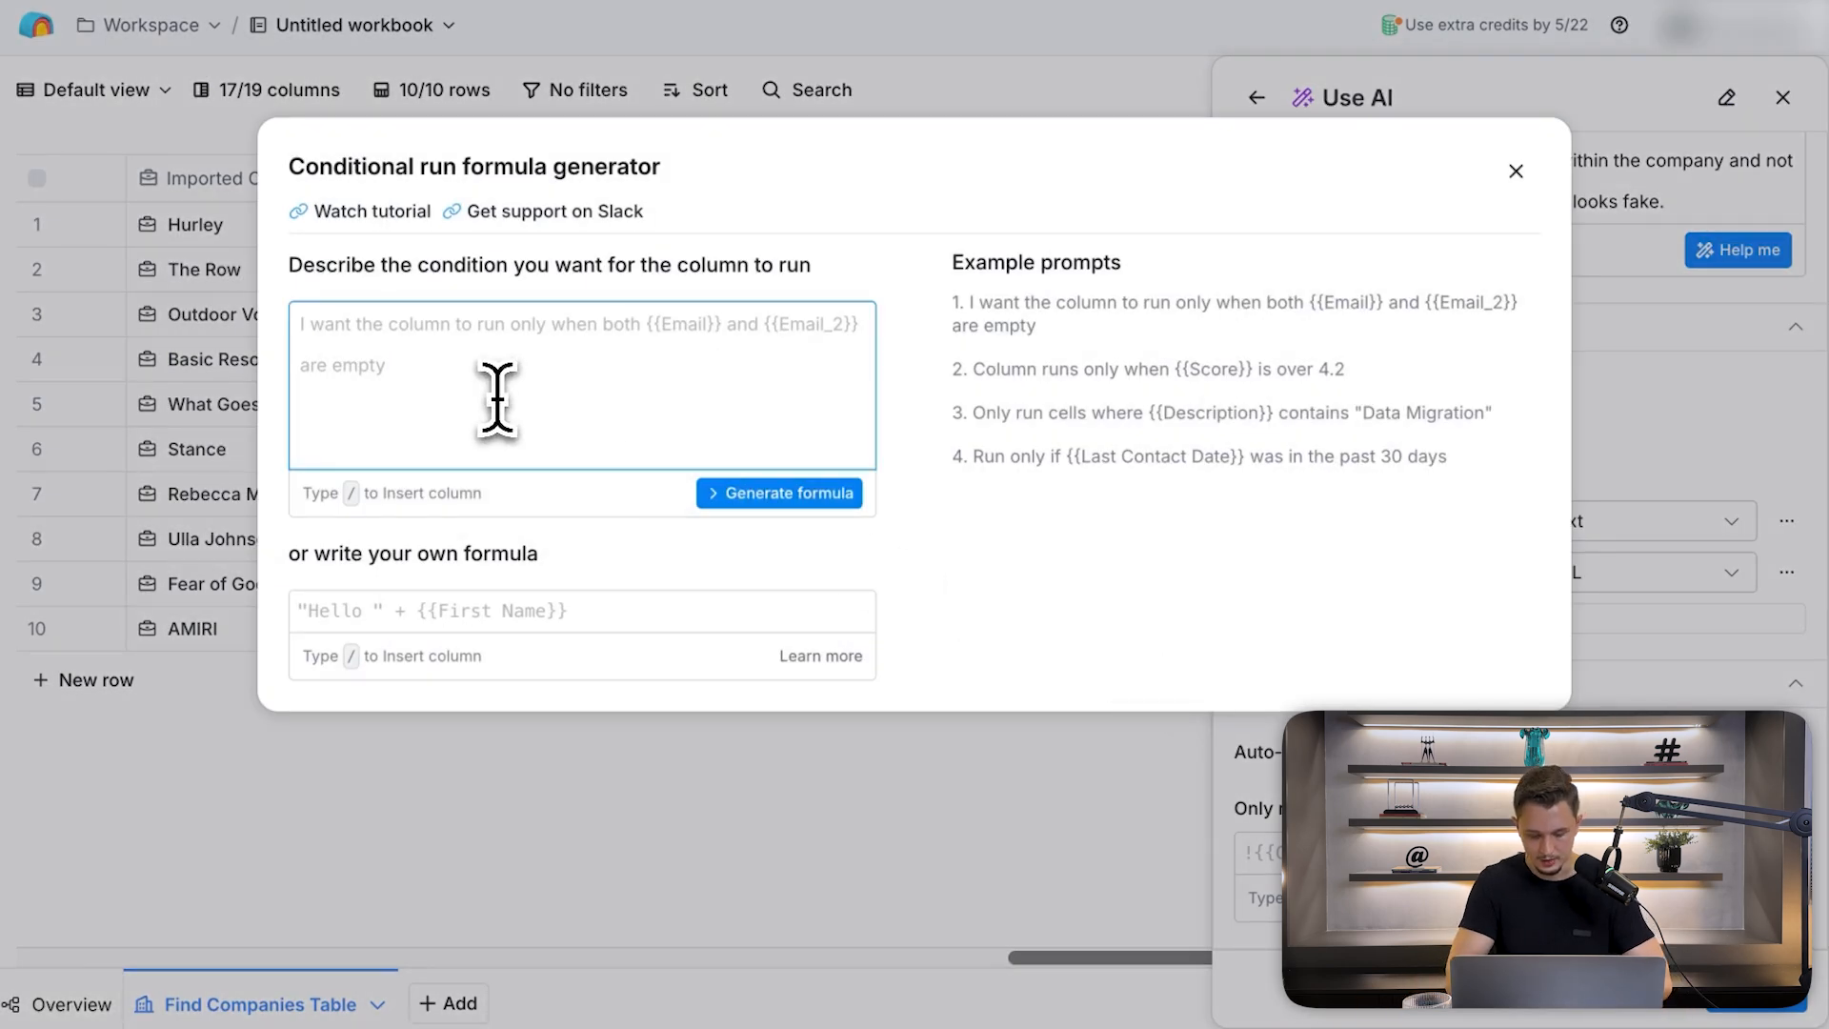
type("/")
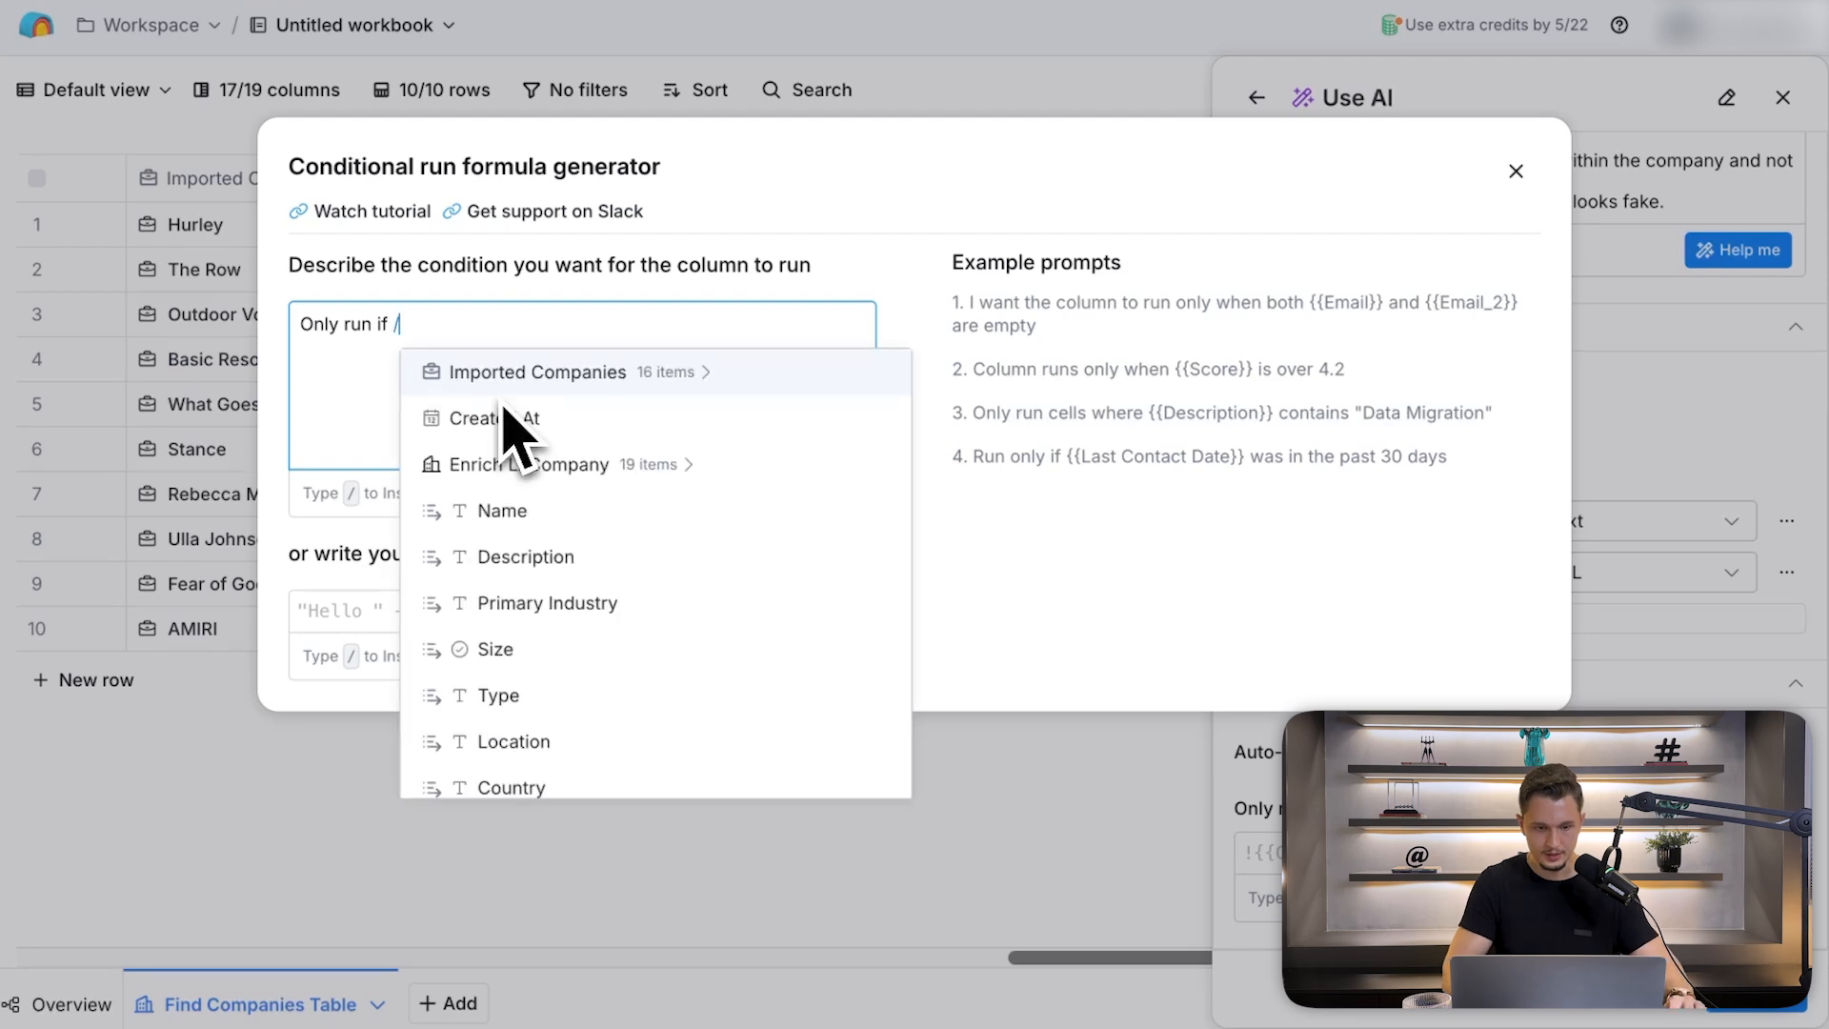
scroll(511, 533, "down", 3)
left_click(708, 731)
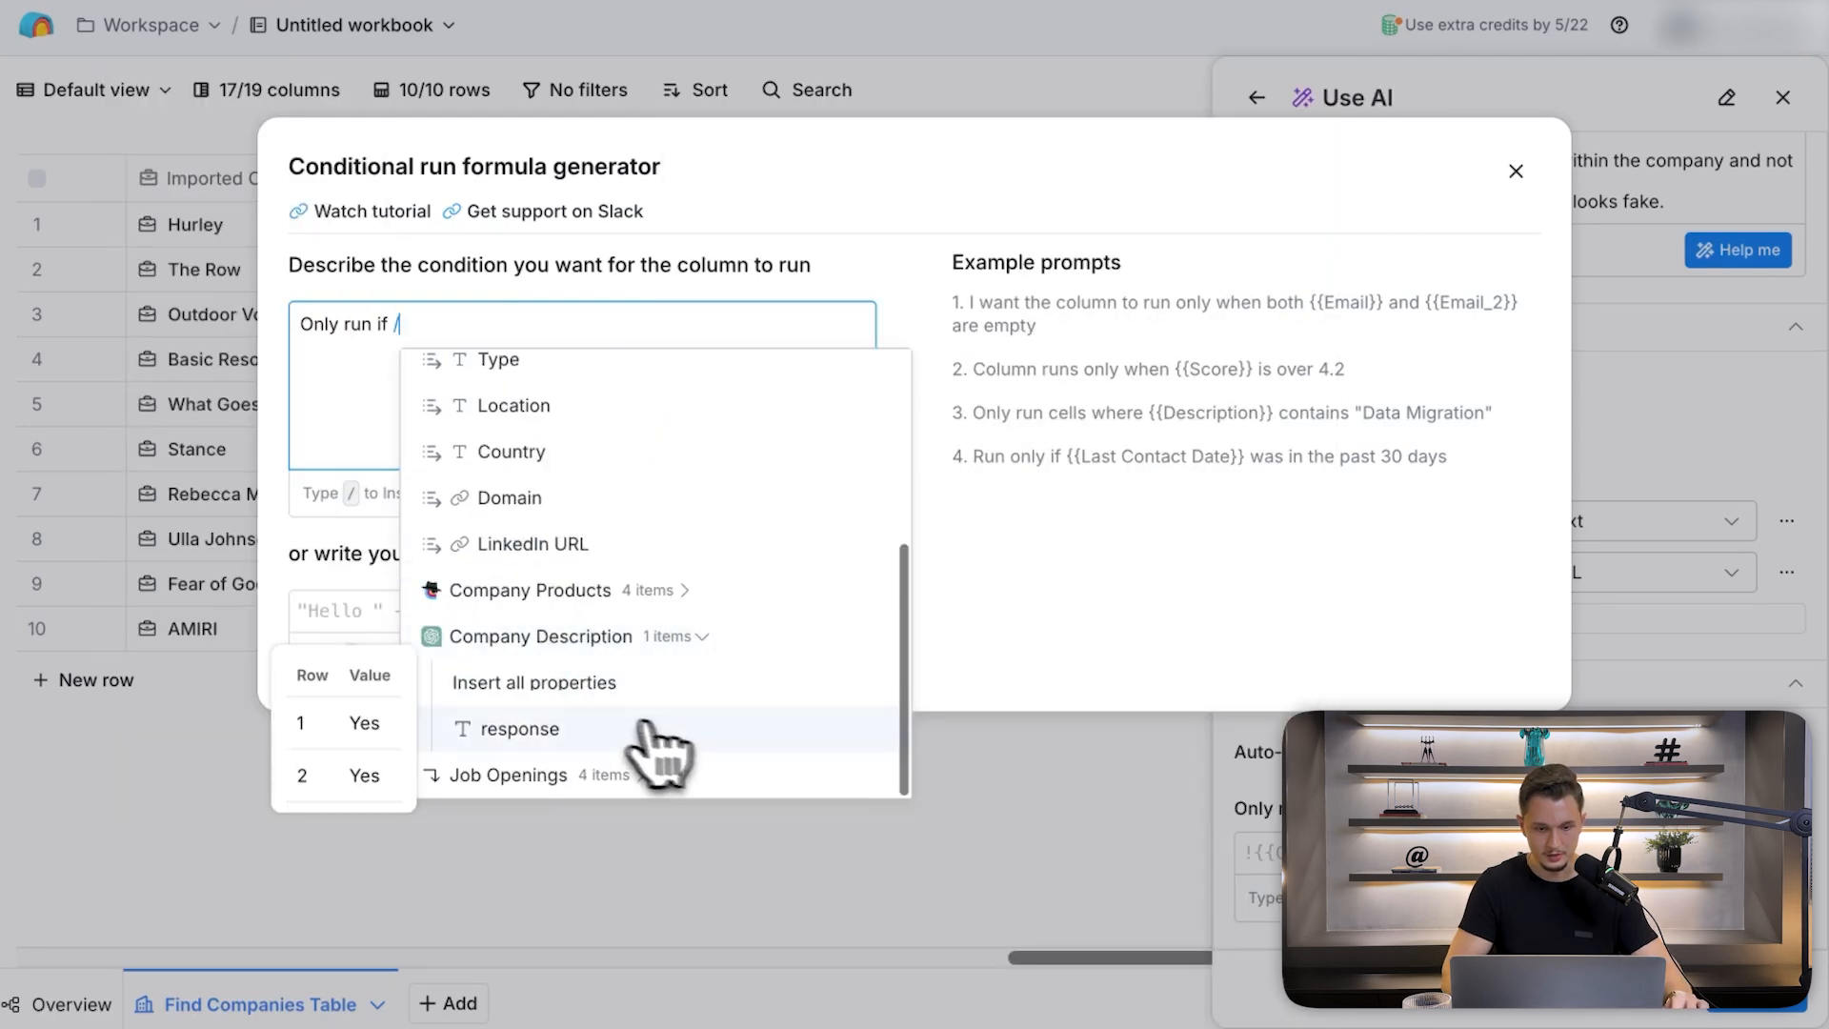
left_click(576, 723)
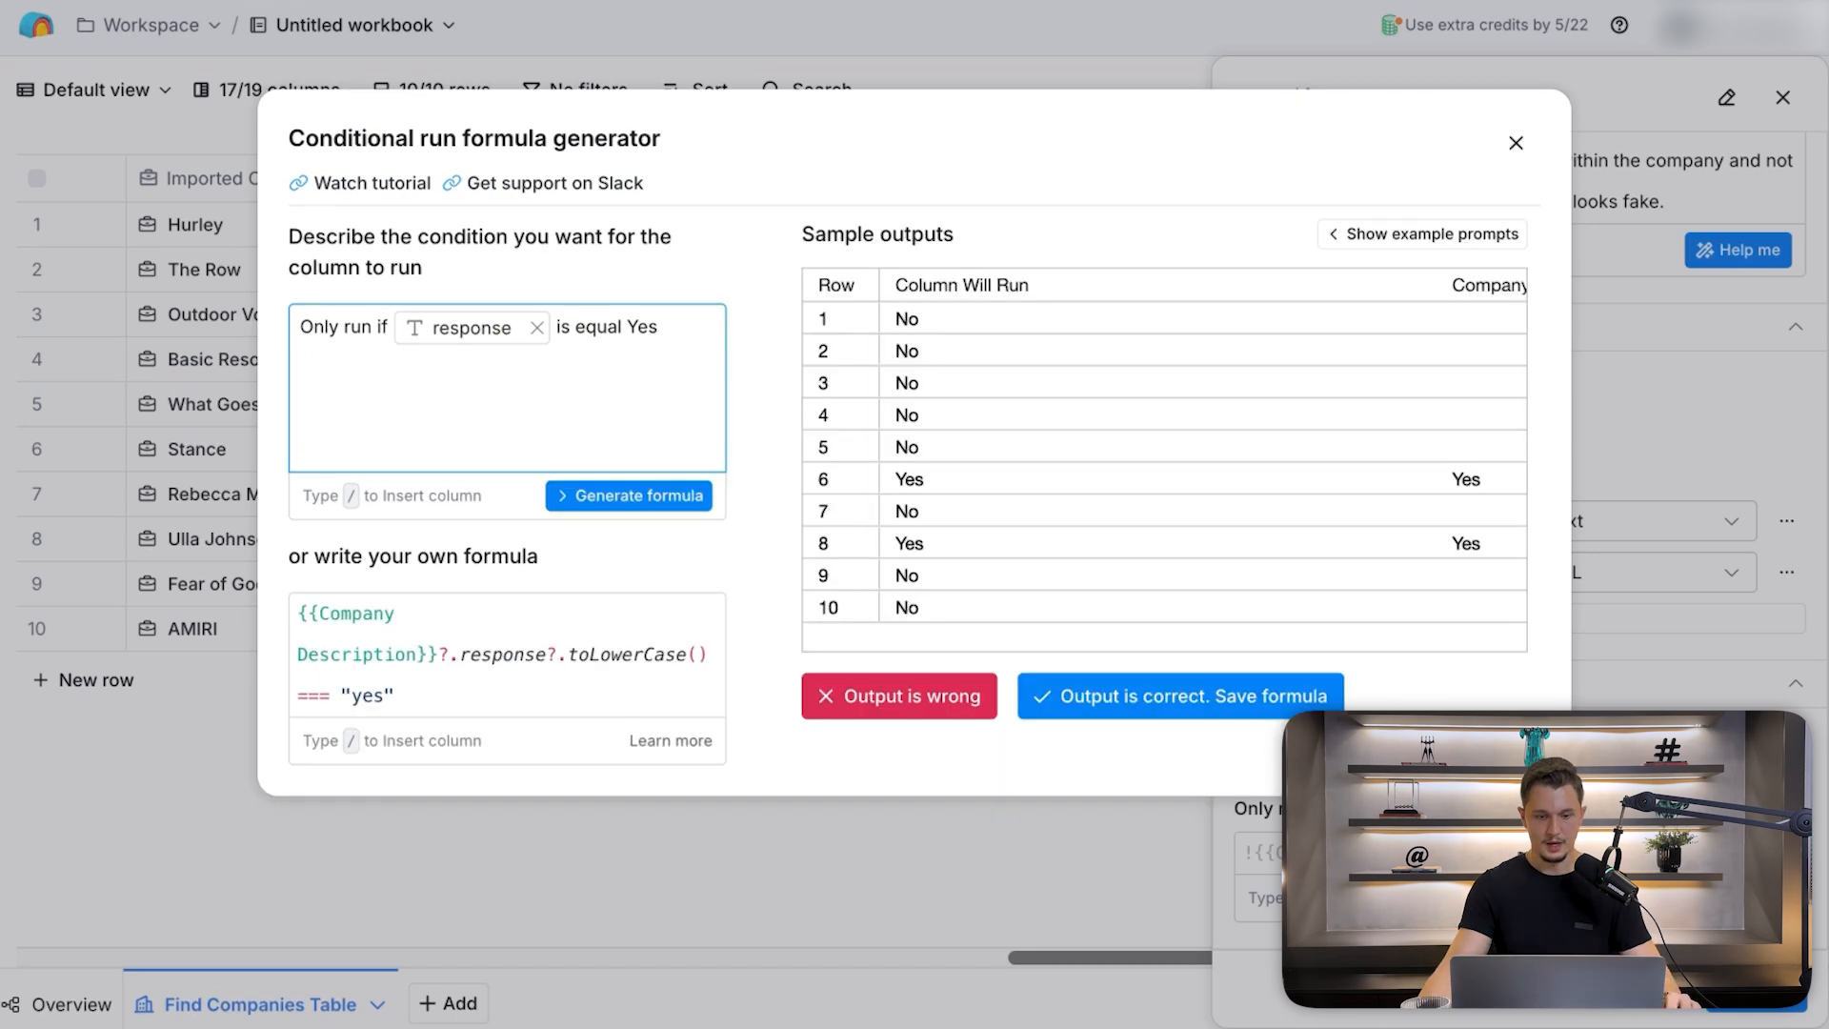
- Check the sample outputs of the generated run condition and save the formula as correct
scroll(1469, 523, "right", 3)
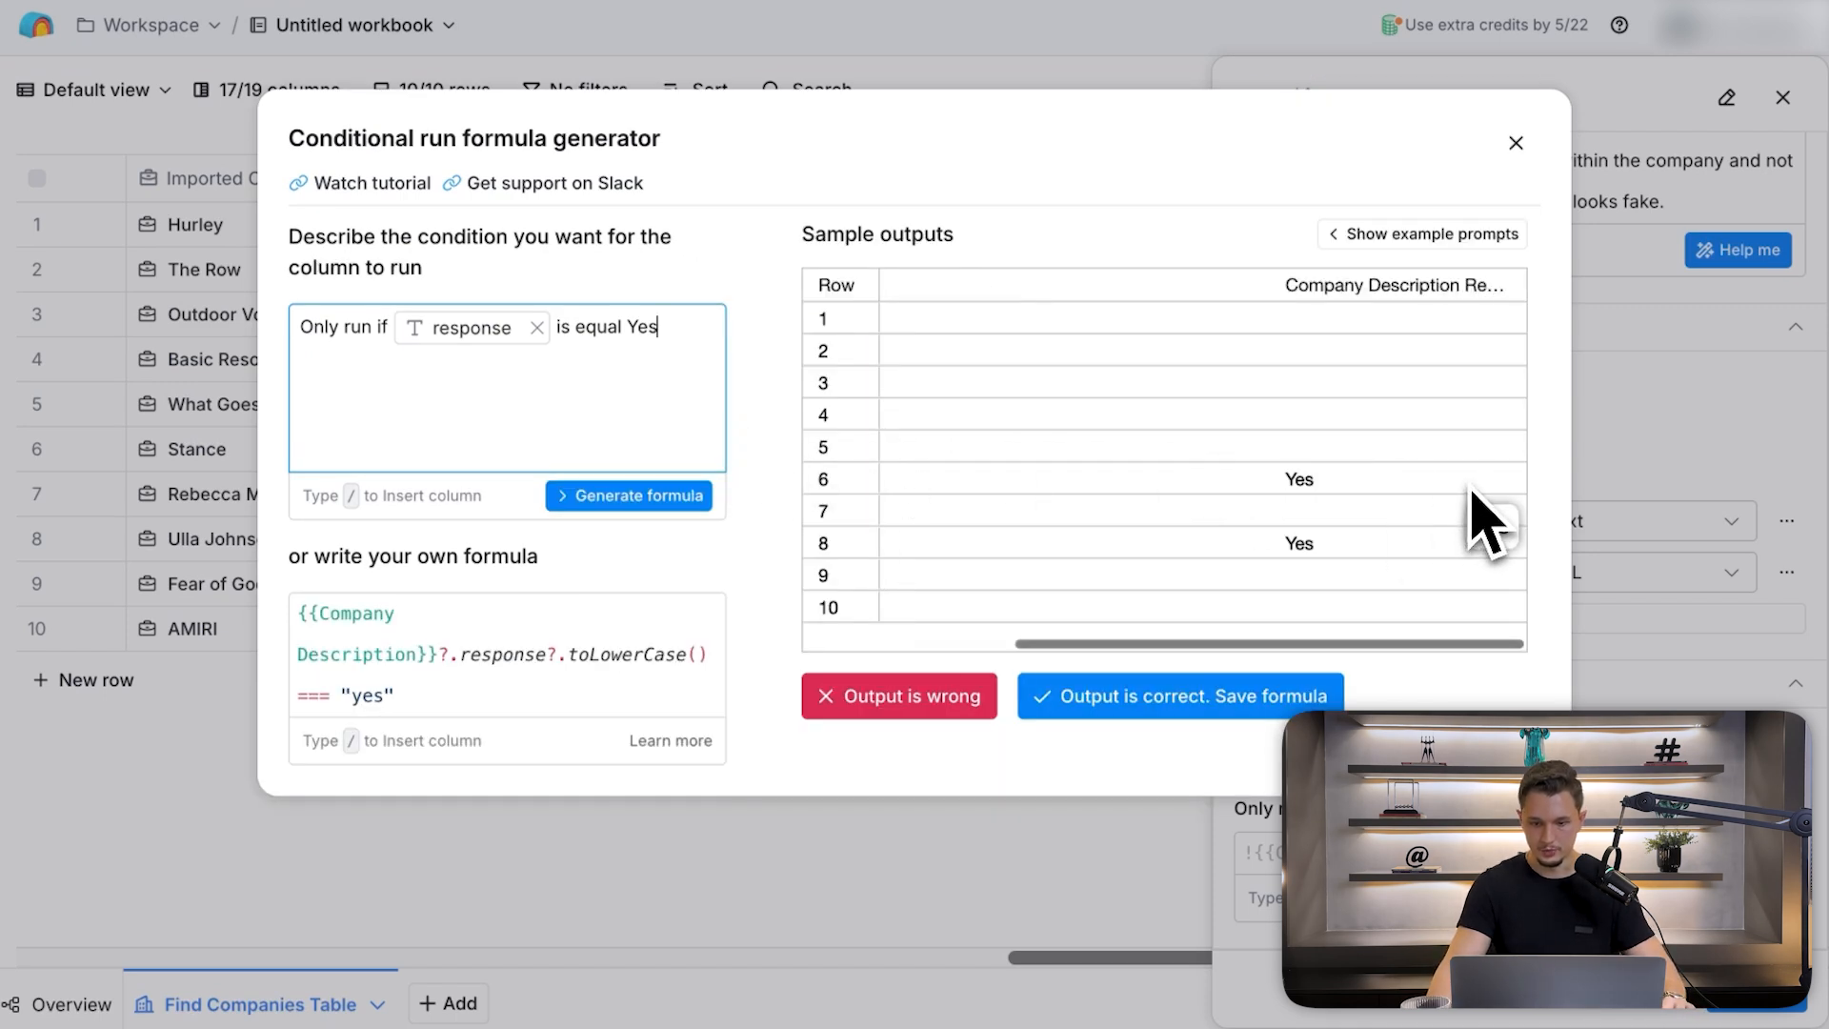
scroll(1330, 524, "left", 3)
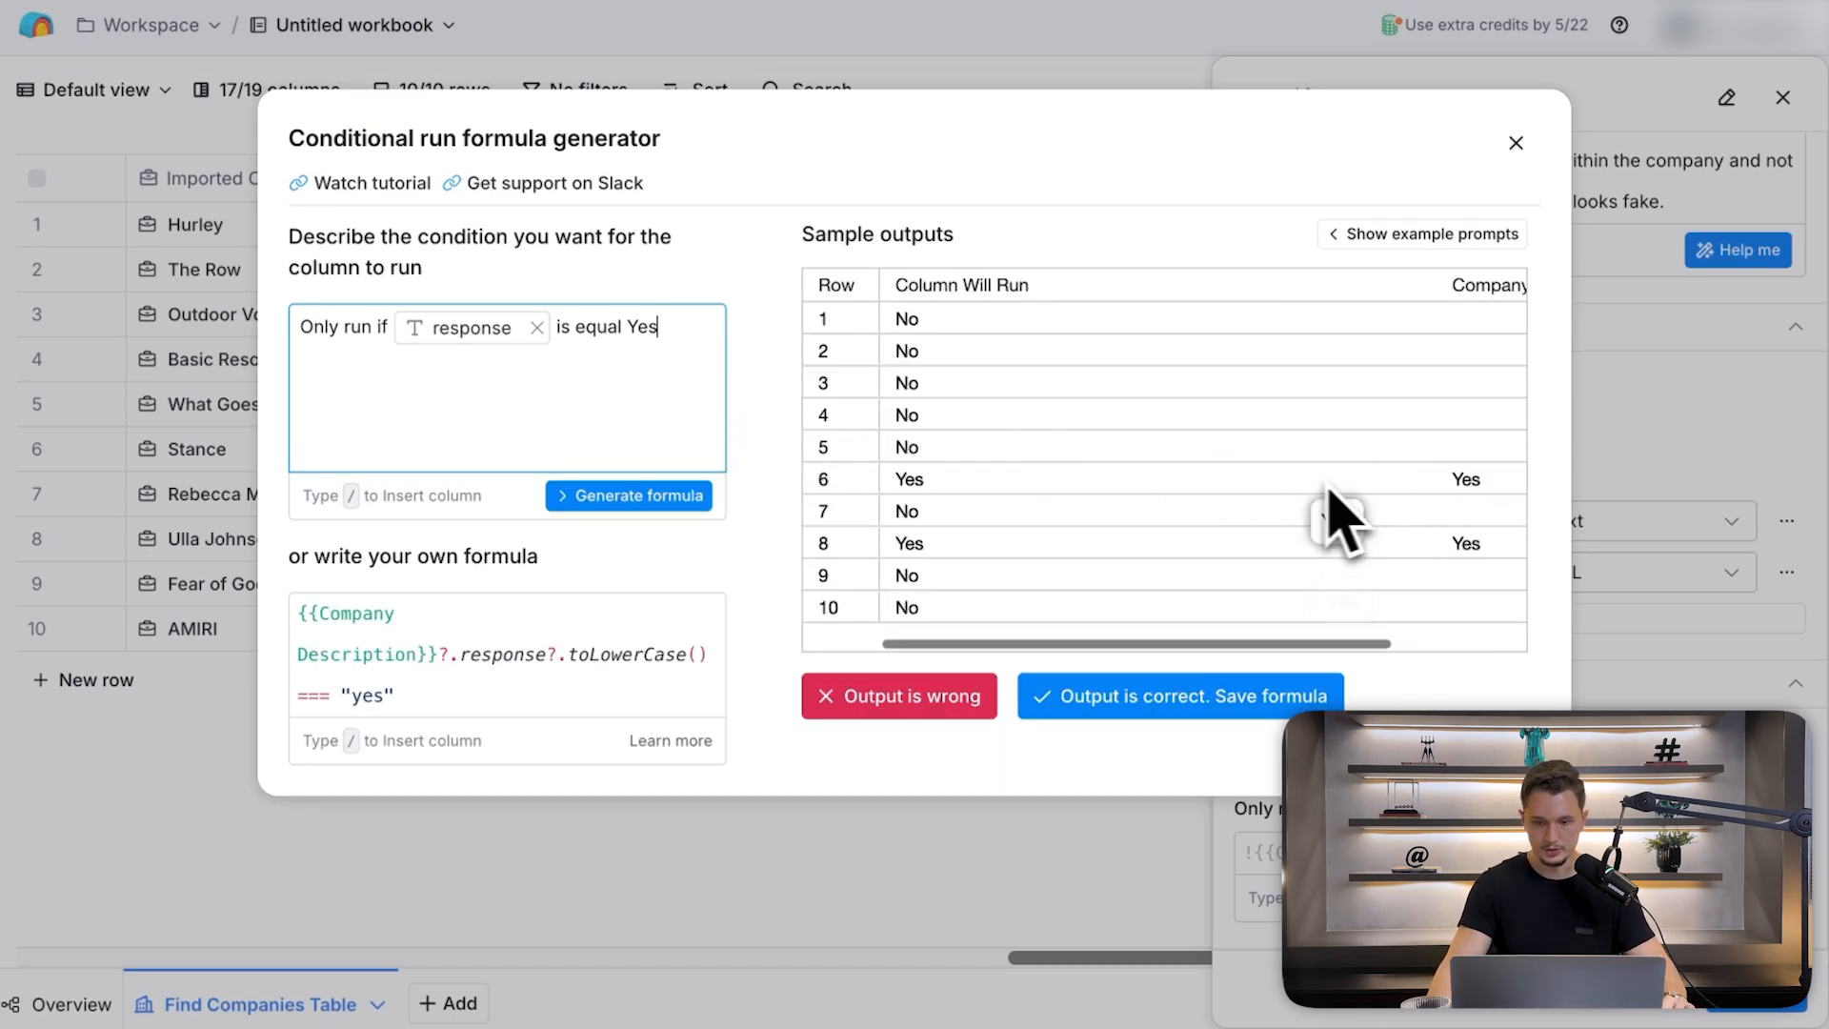
left_click(1134, 704)
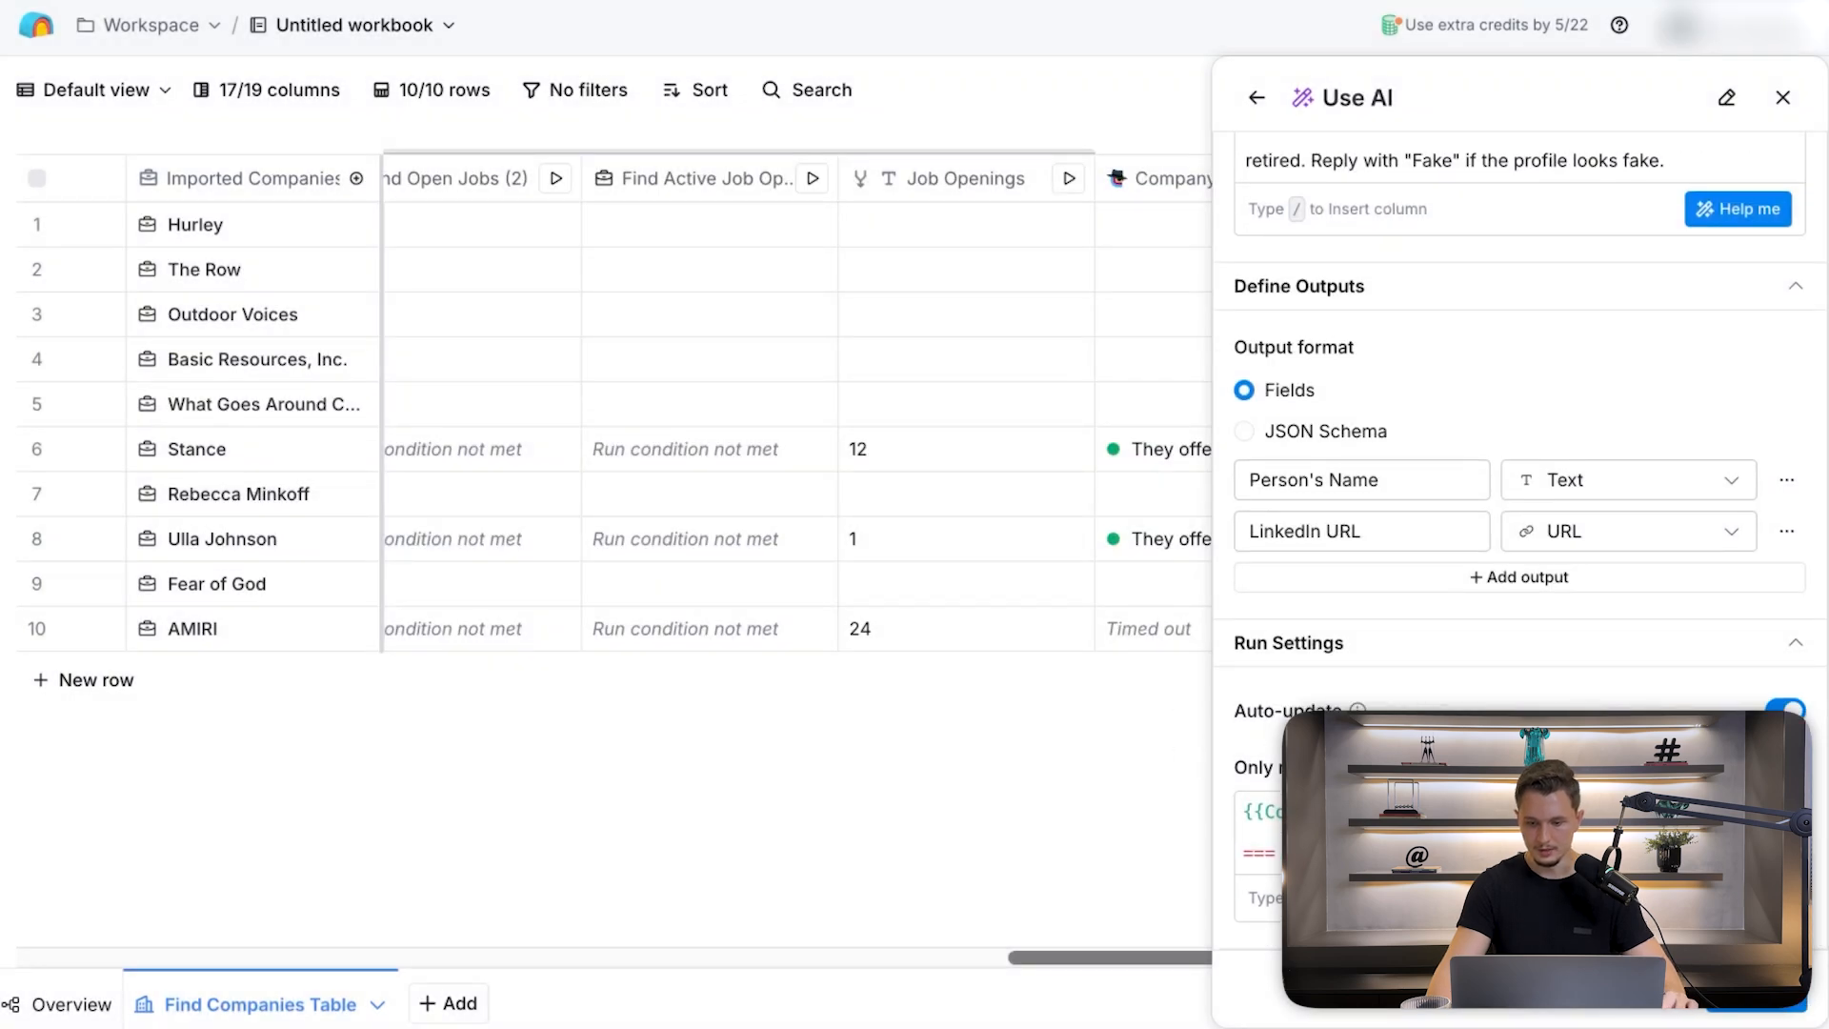
- Run the Company Products column for all rows that haven't run or have errors
scroll(1133, 815, "left", 20)
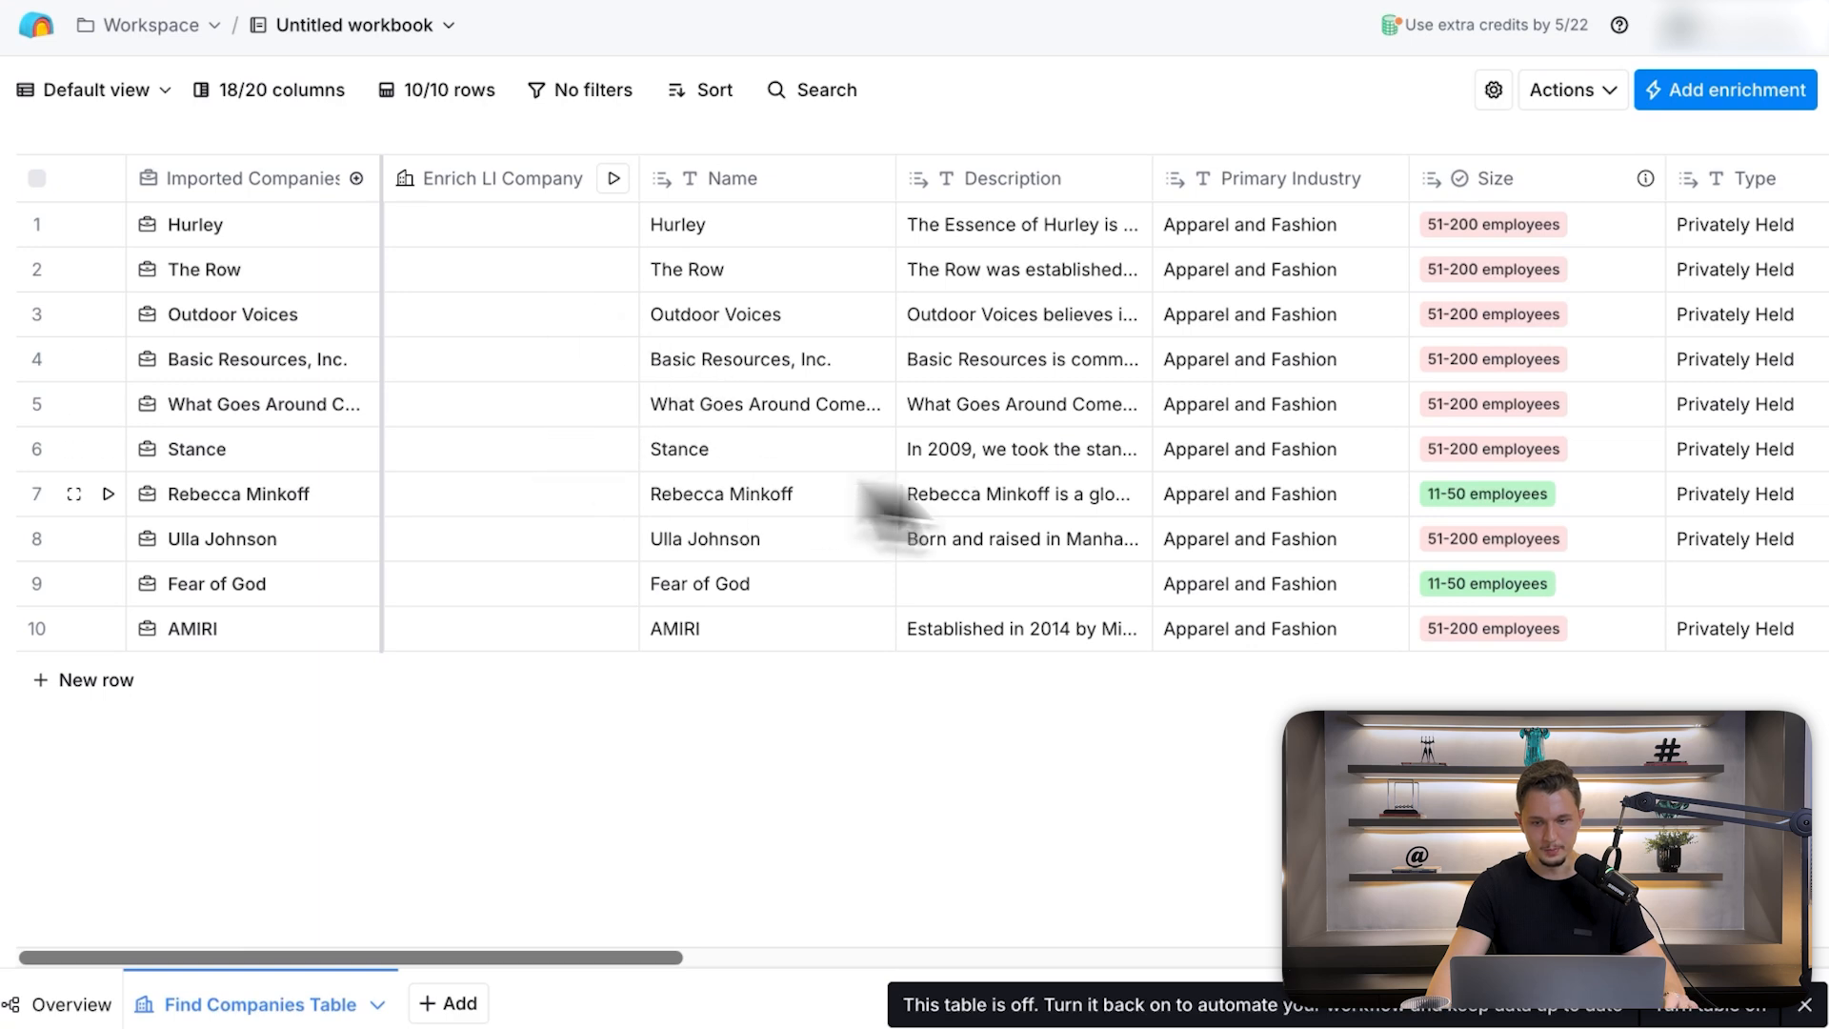
scroll(1196, 514, "right", 20)
scroll(1197, 533, "right", 5)
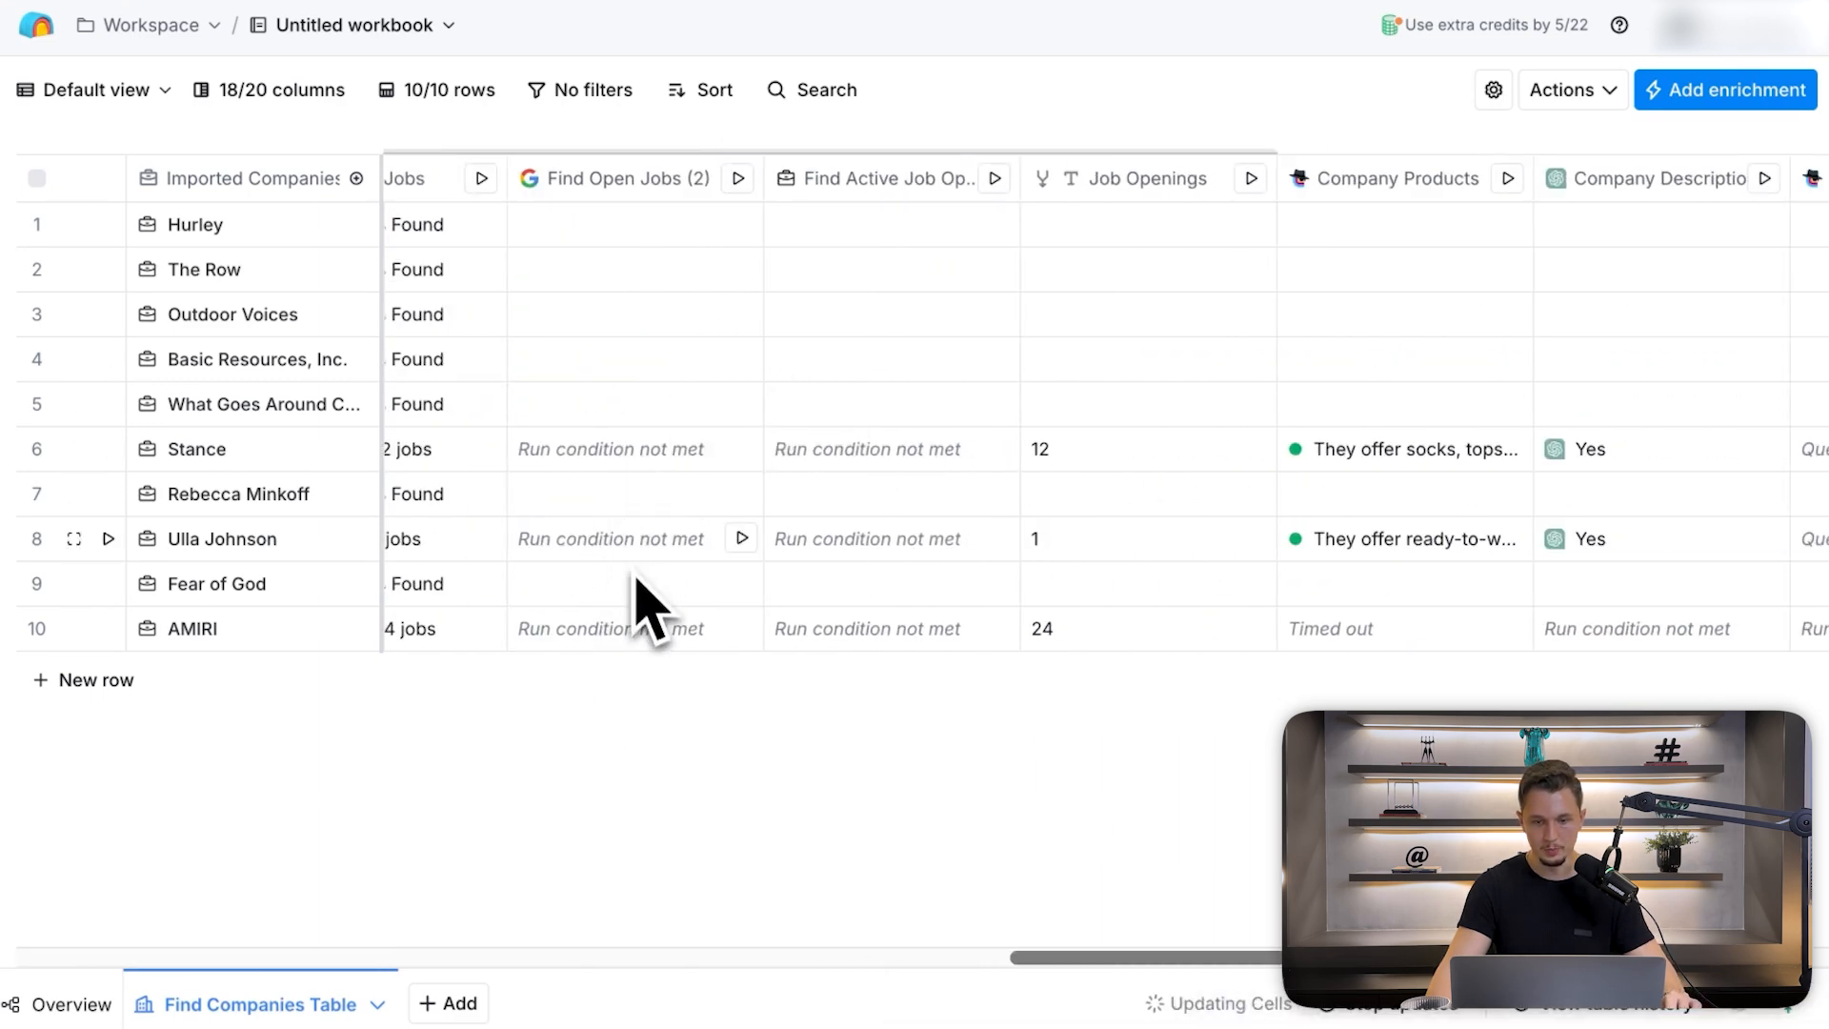
scroll(1191, 607, "right", 8)
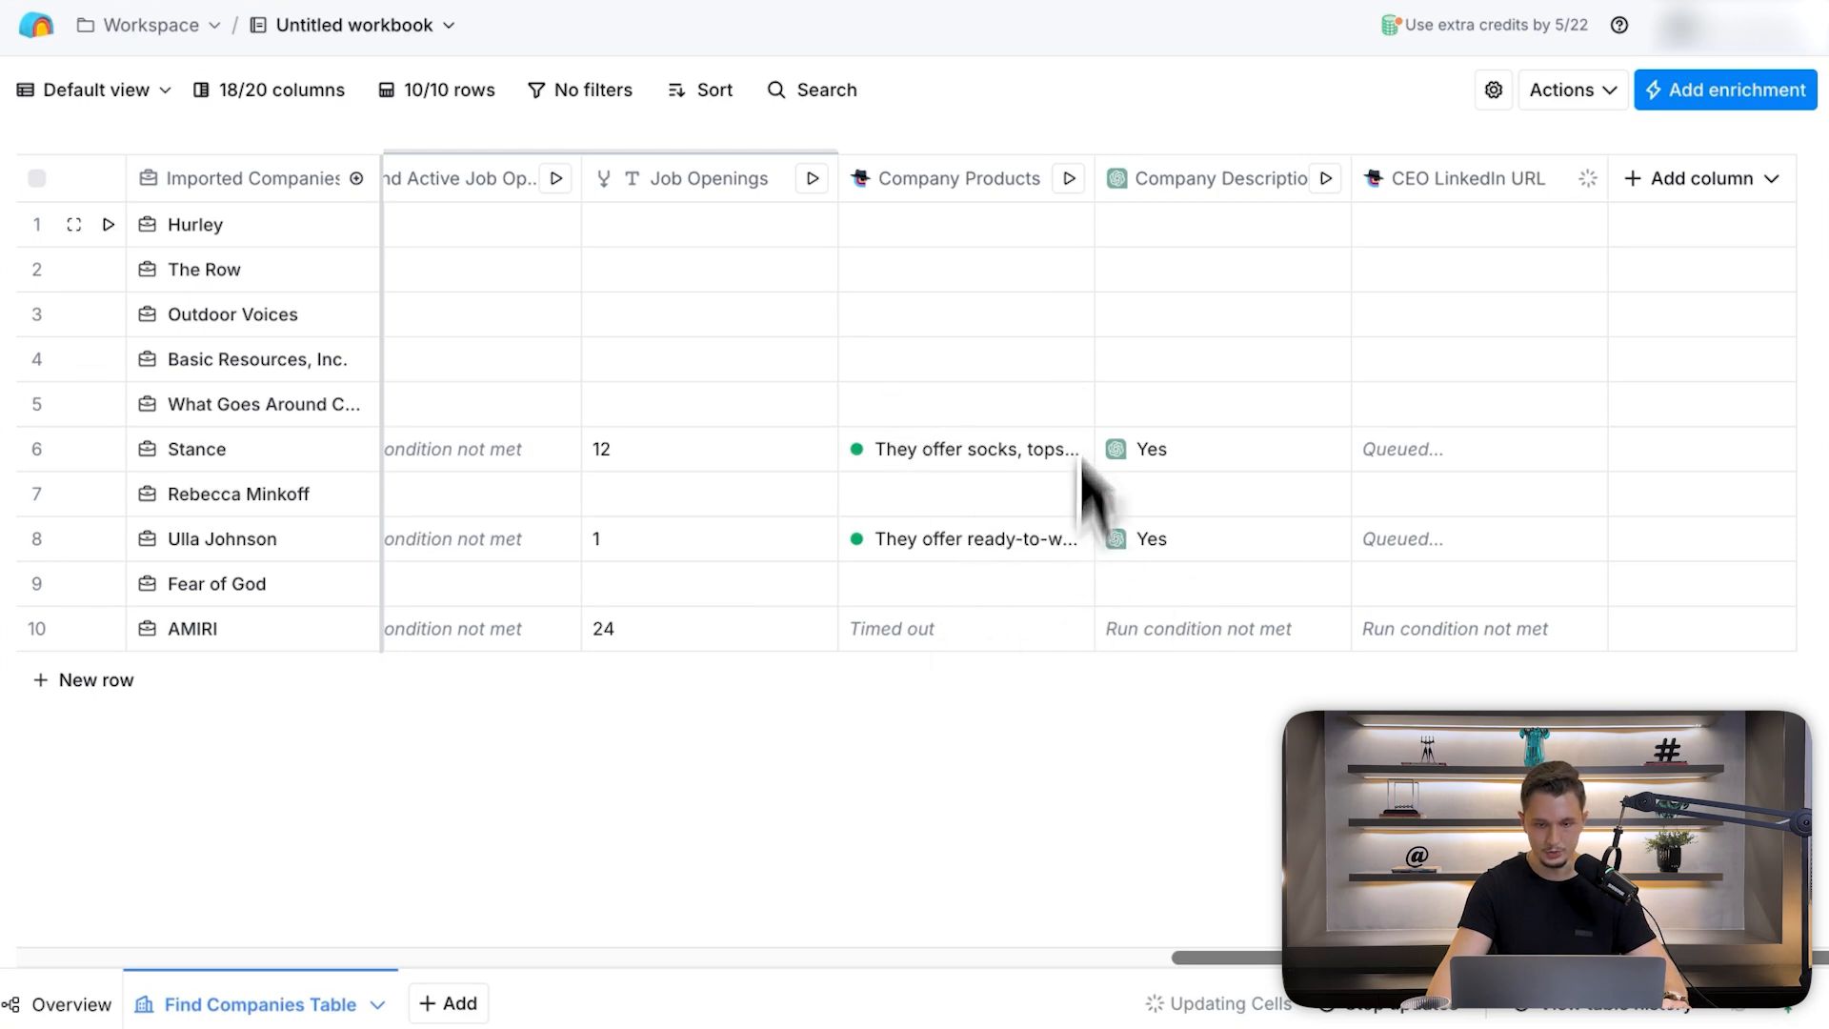
left_click(1069, 178)
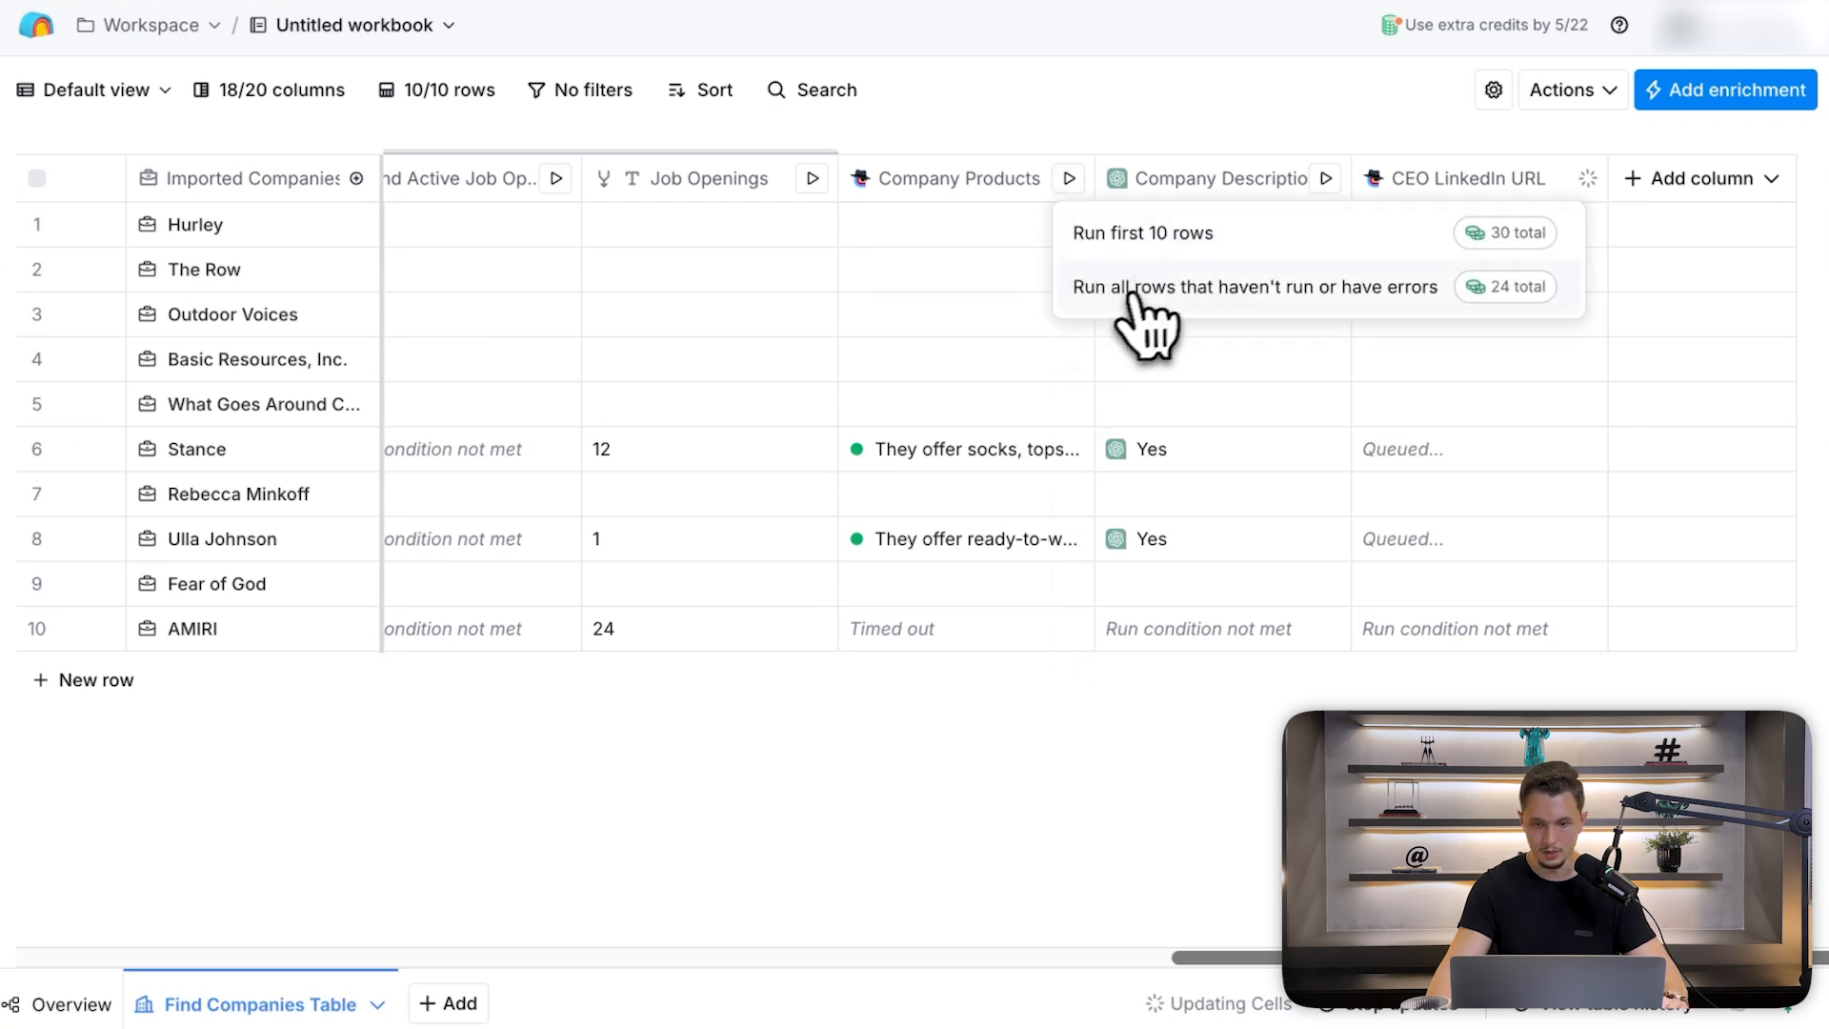
left_click(1202, 288)
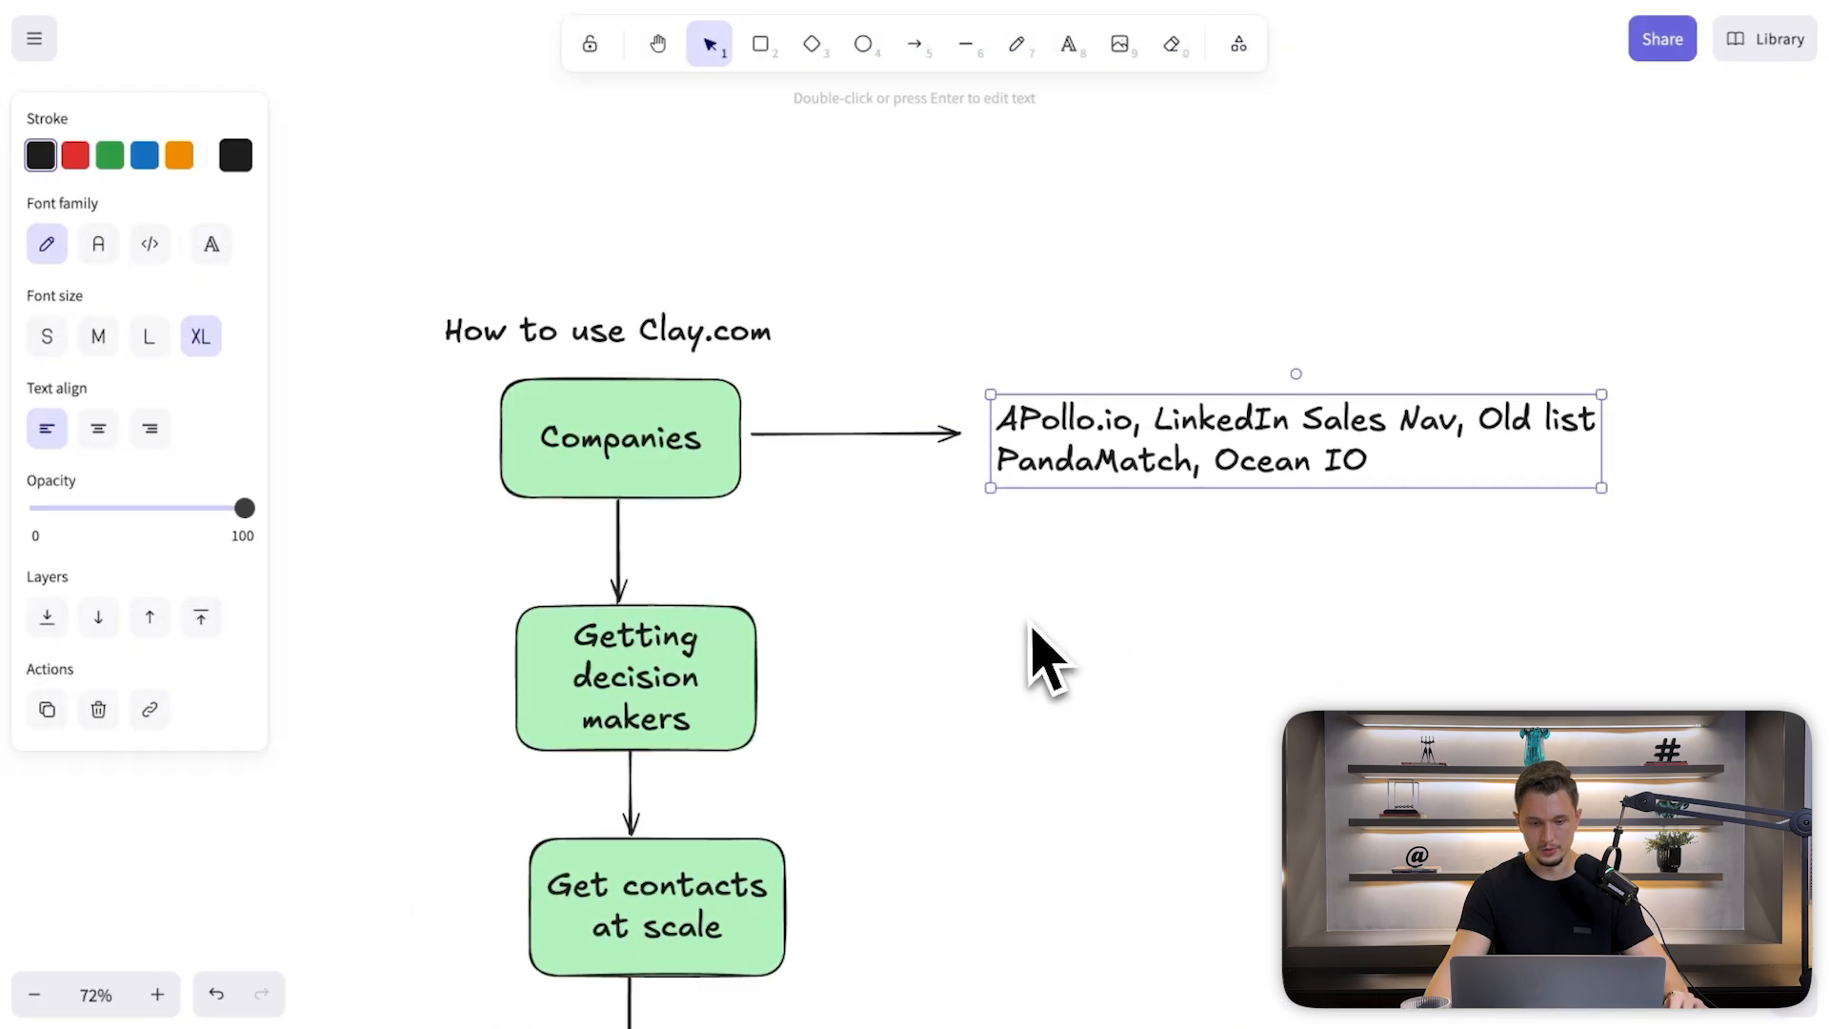
- Review the stages after Companies in the "How to use Clay.com" flowchart, starting from Getting decision makers
scroll(1032, 629, "down", 5)
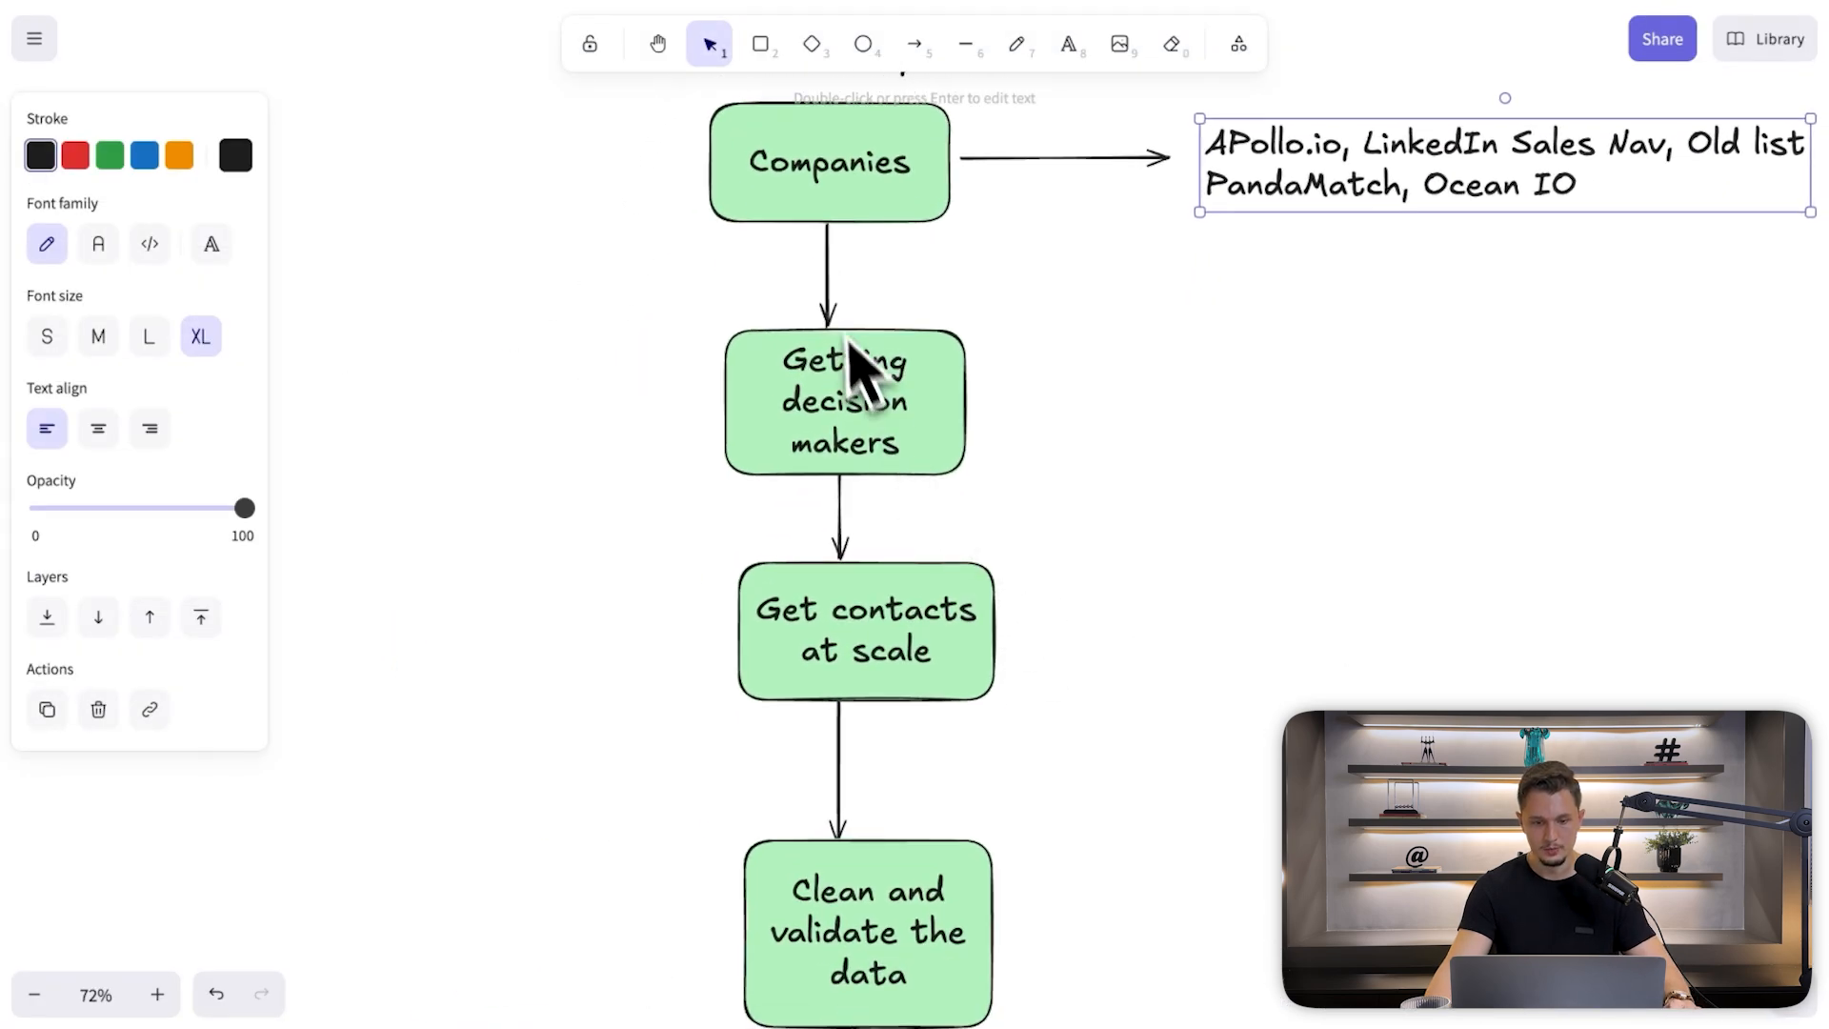
left_click(843, 442)
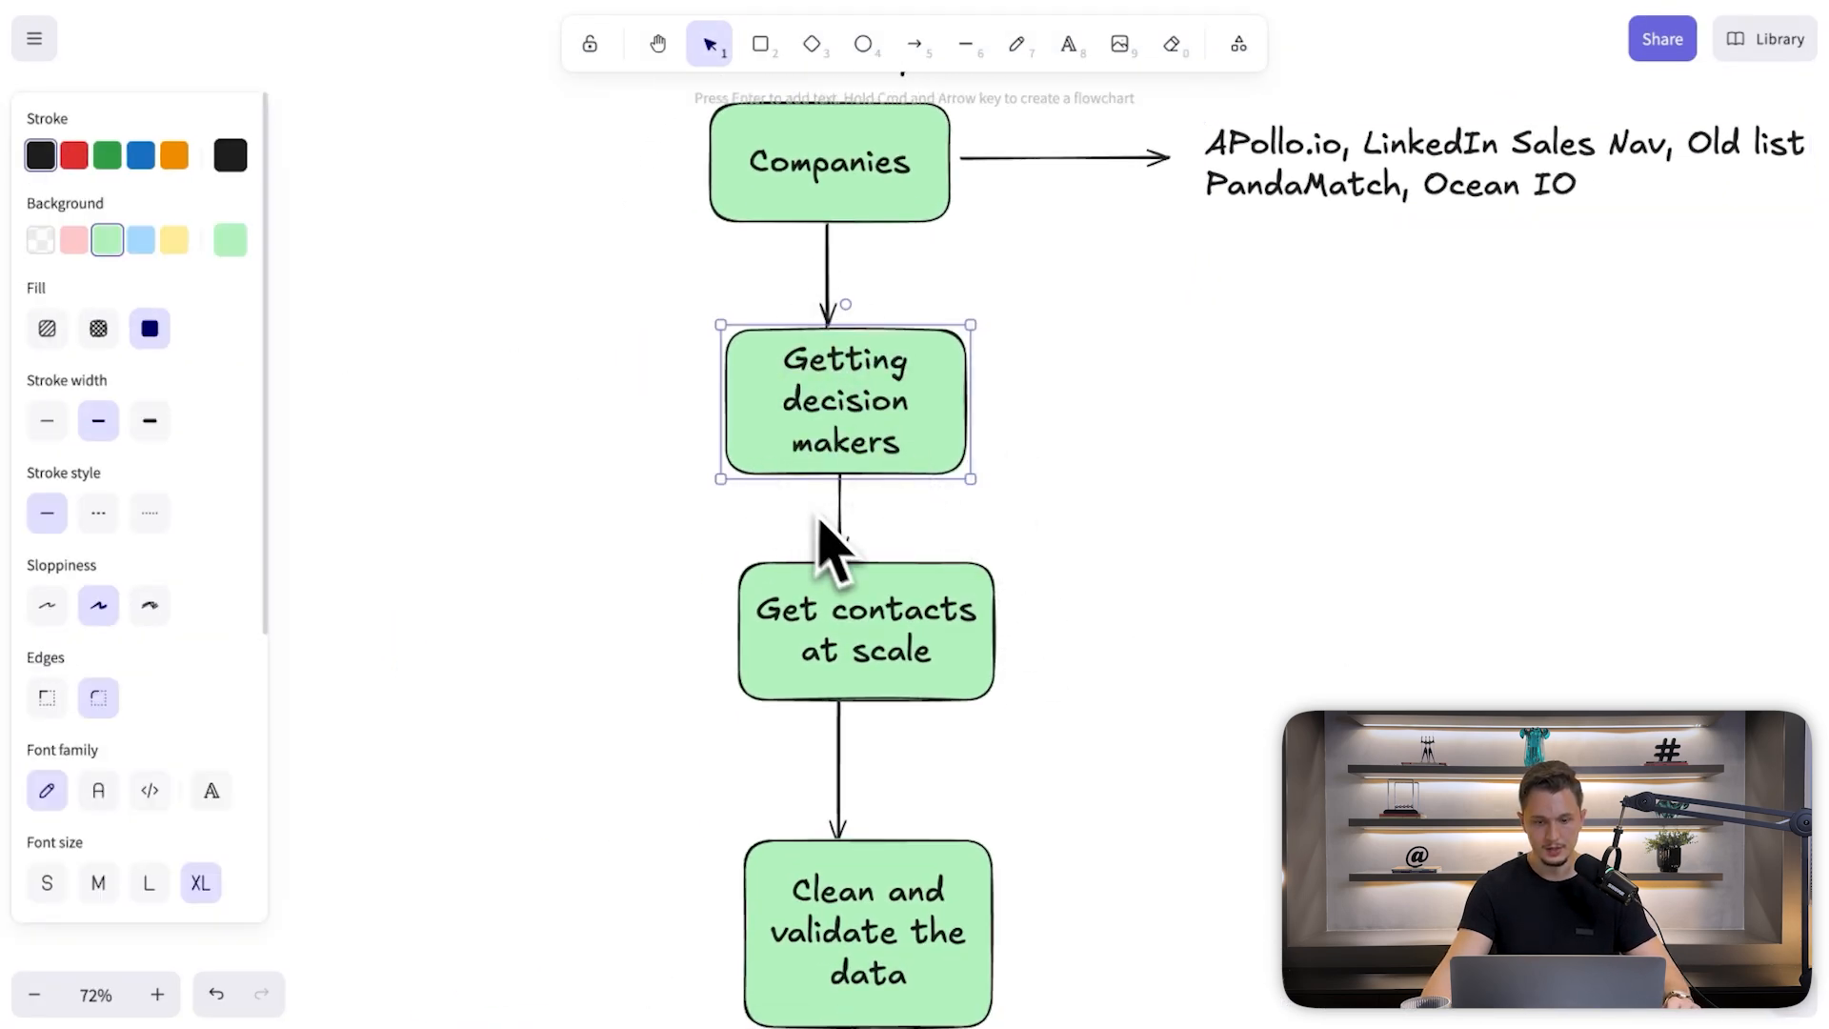
scroll(828, 504, "down", 3)
left_click(862, 461)
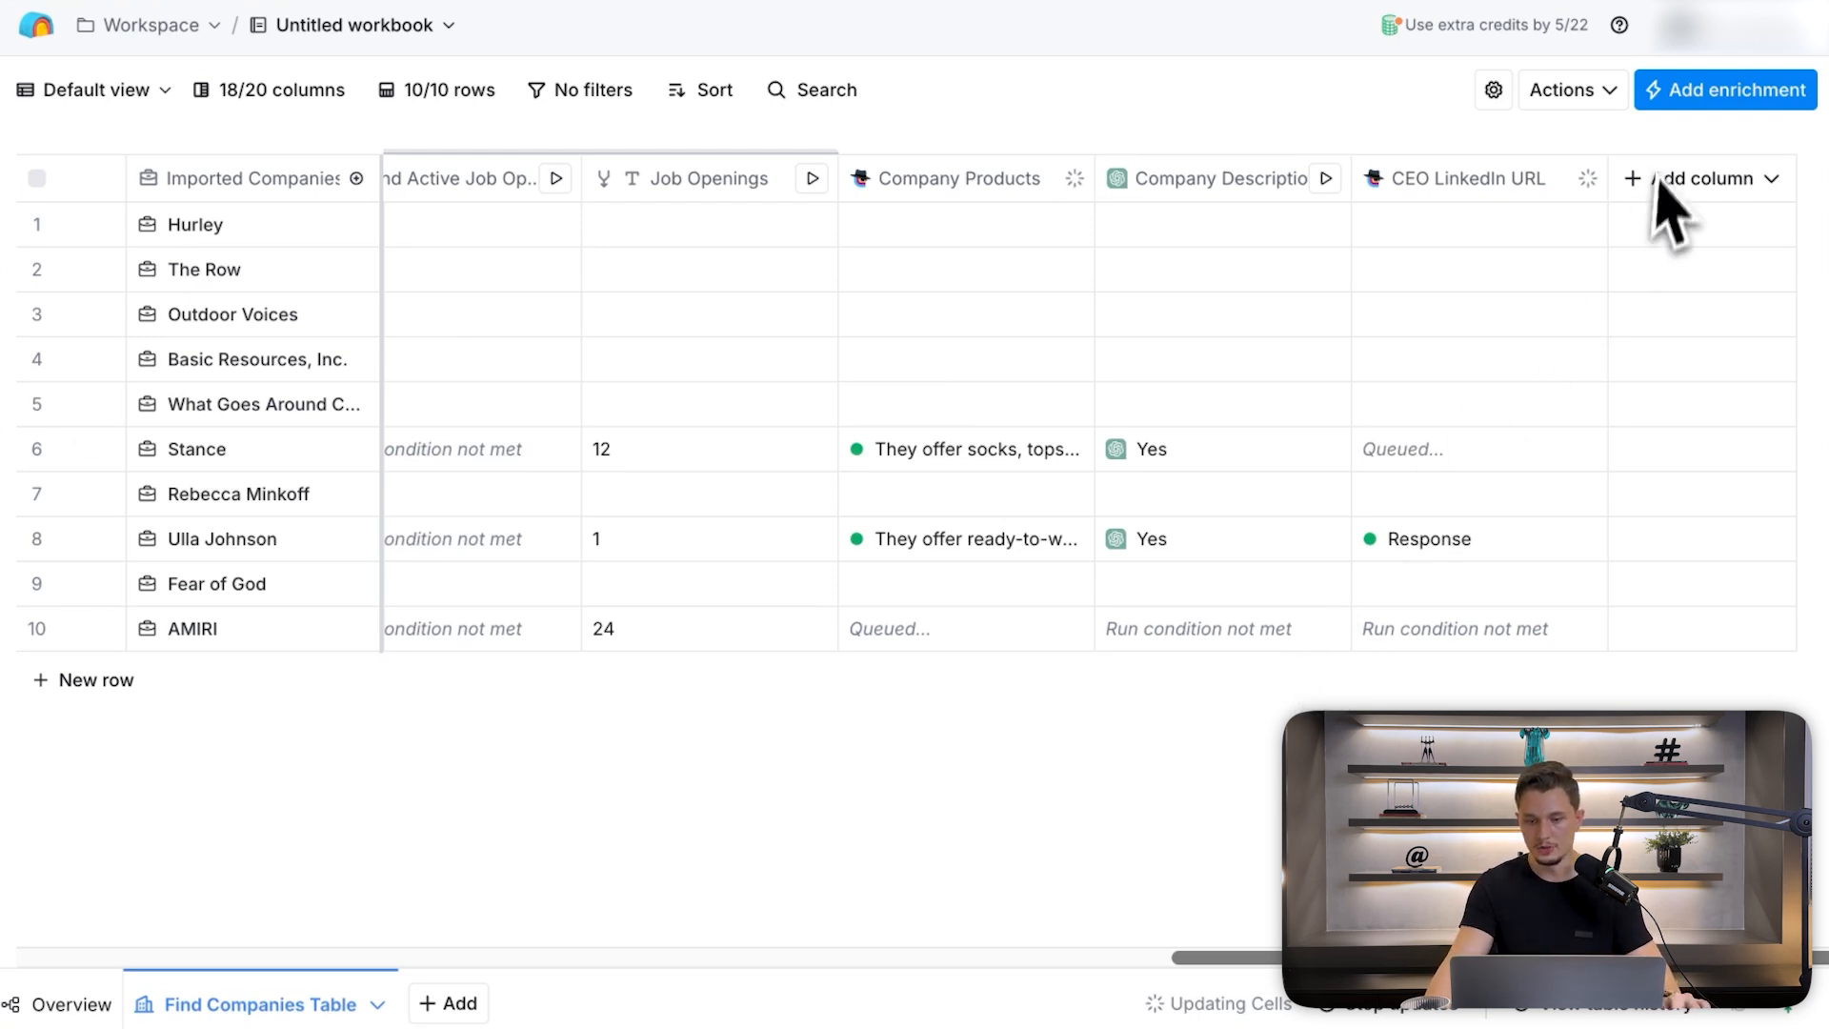
- Search the enrichments for "email", open the Work Email waterfall and examine its sequence of providers
left_click(1717, 95)
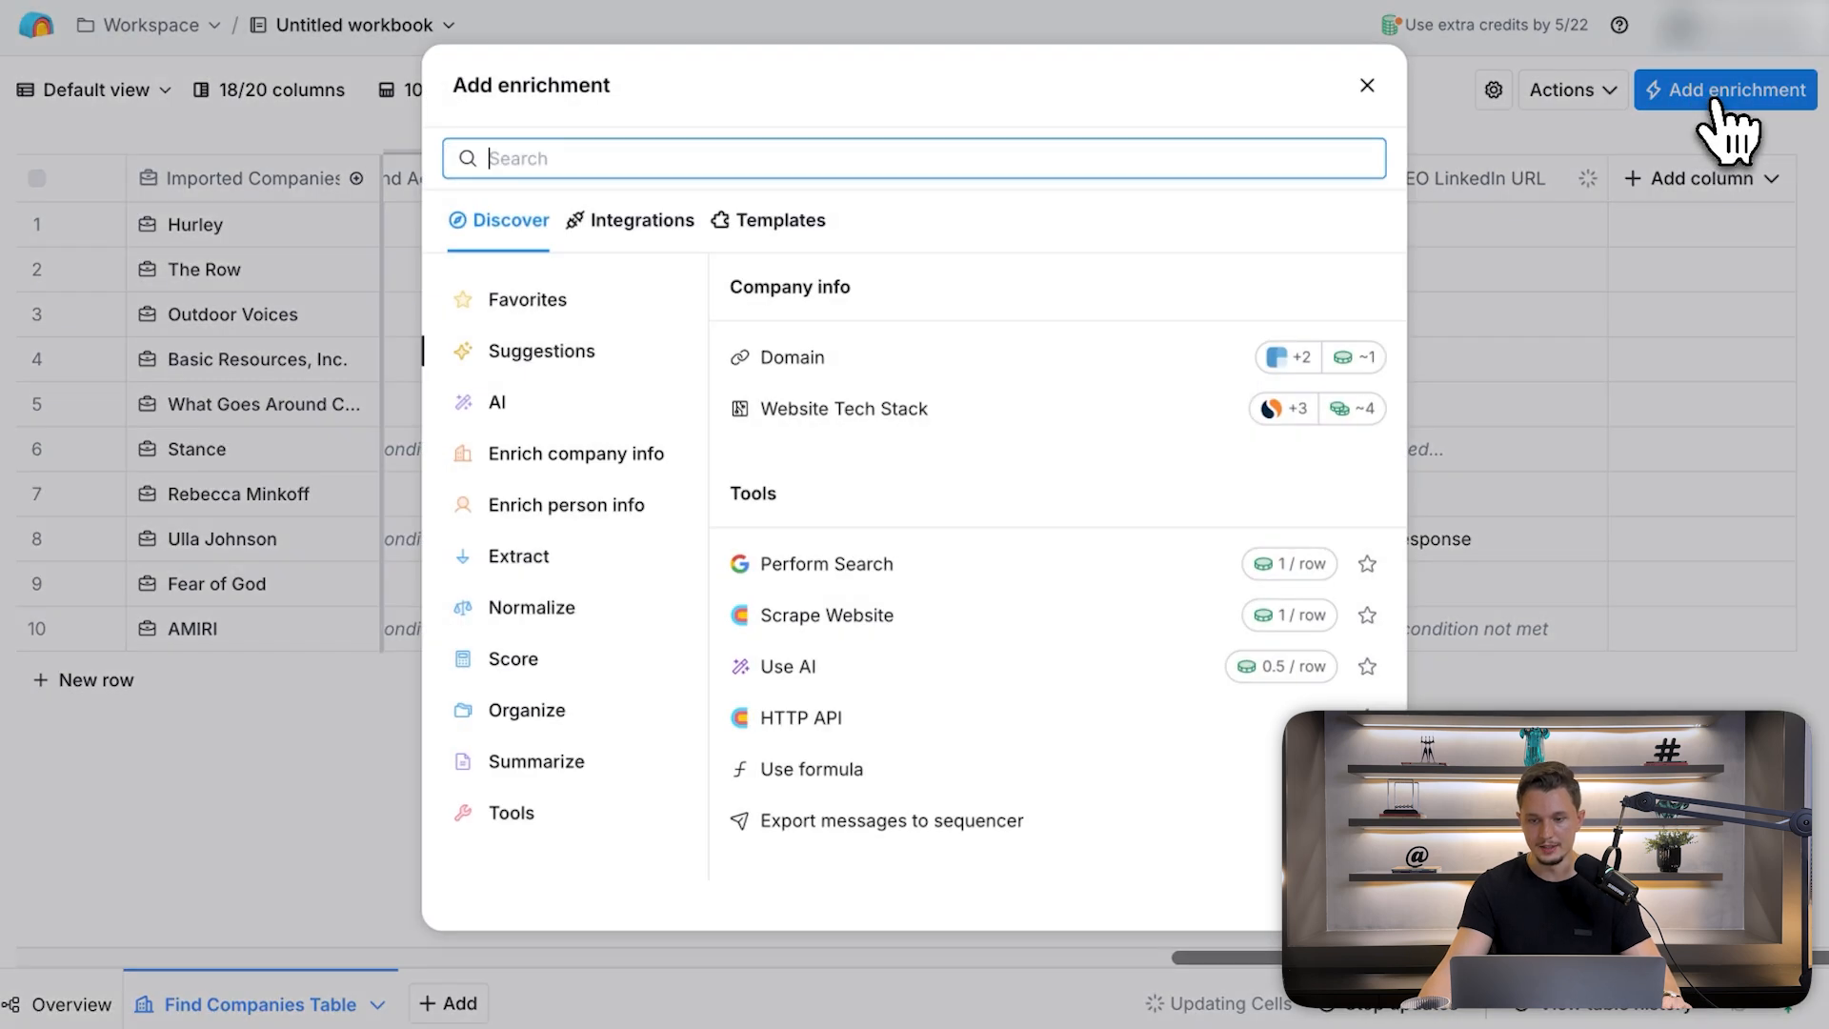
type("email")
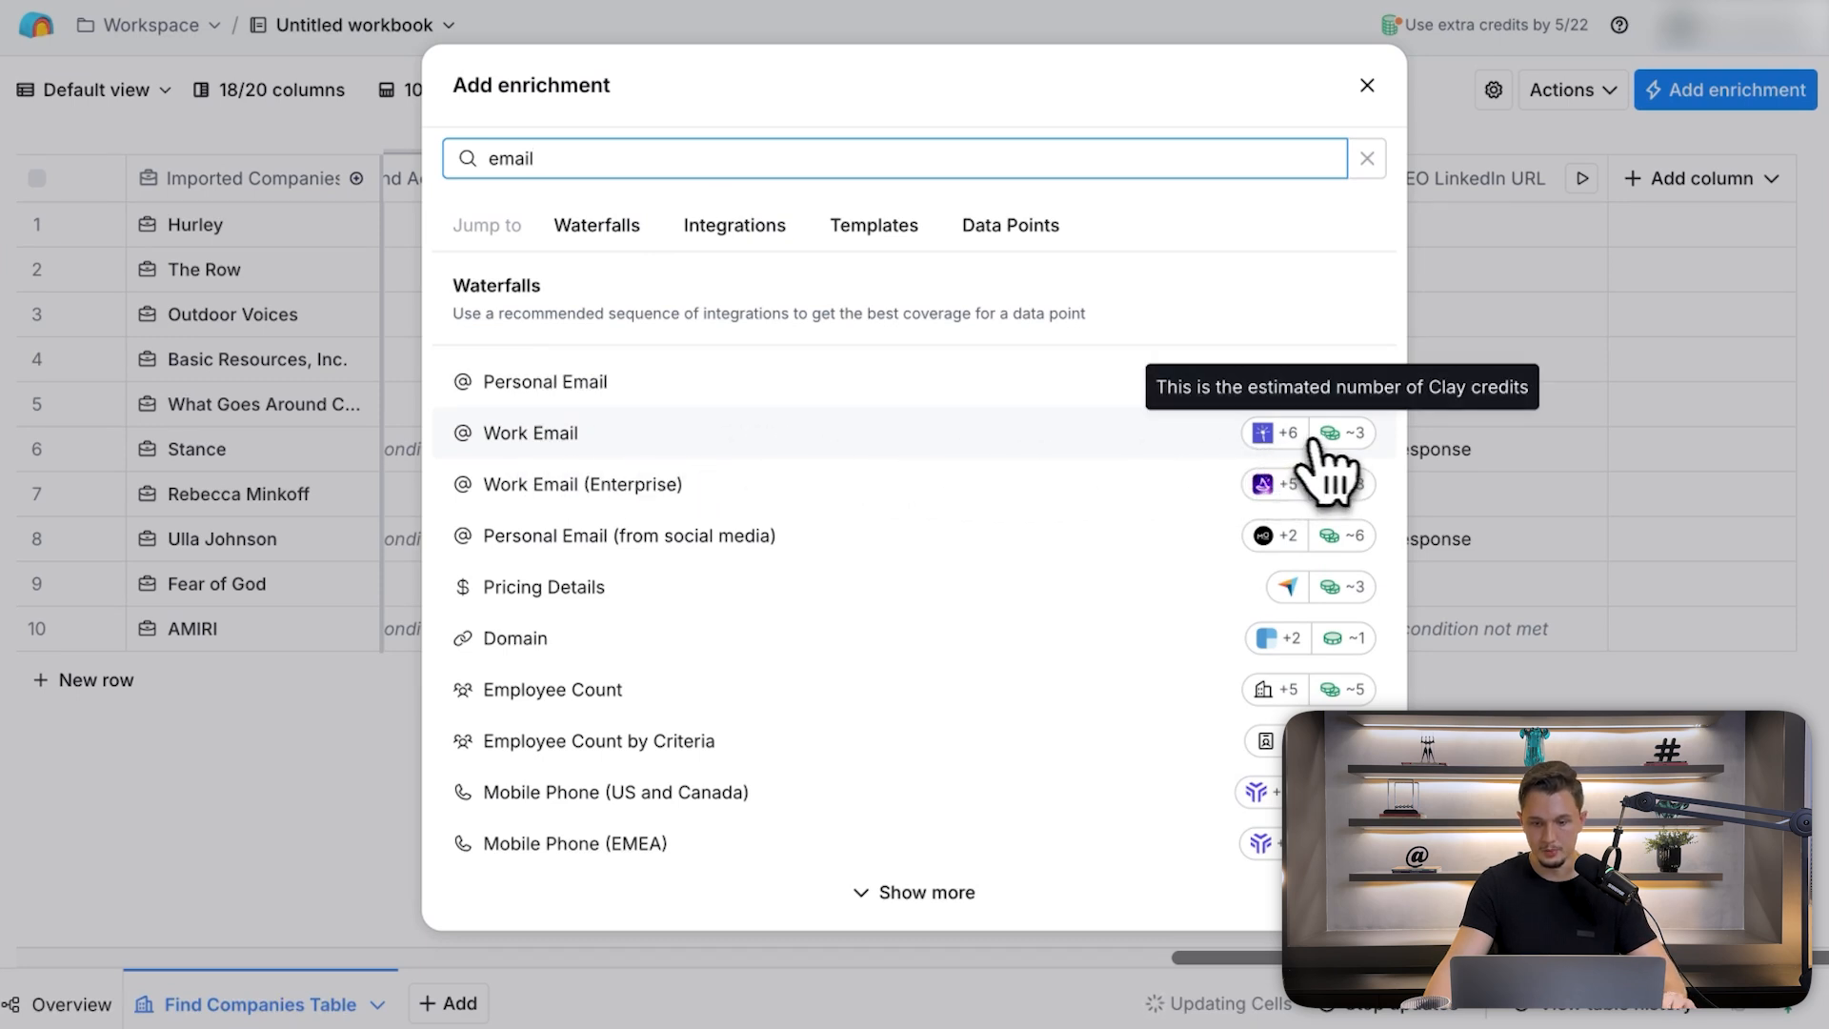
left_click(1090, 437)
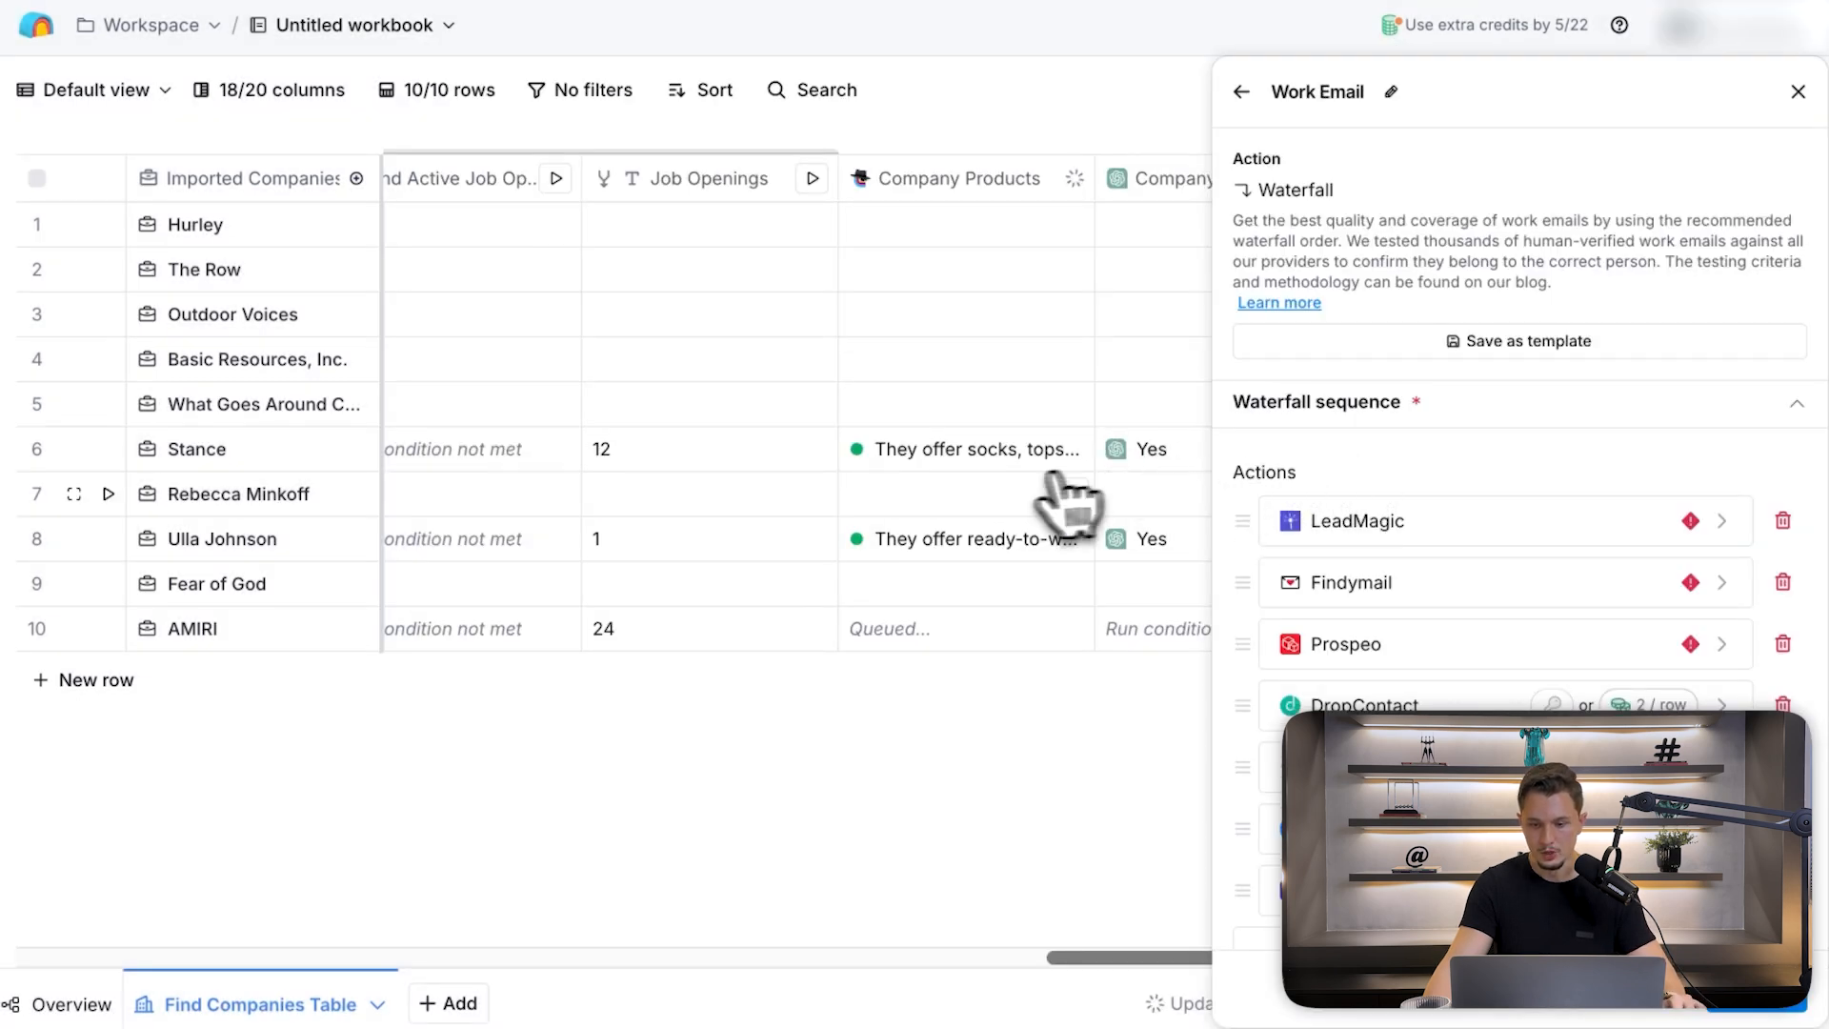
scroll(1053, 502, "right", 5)
scroll(1524, 620, "down", 5)
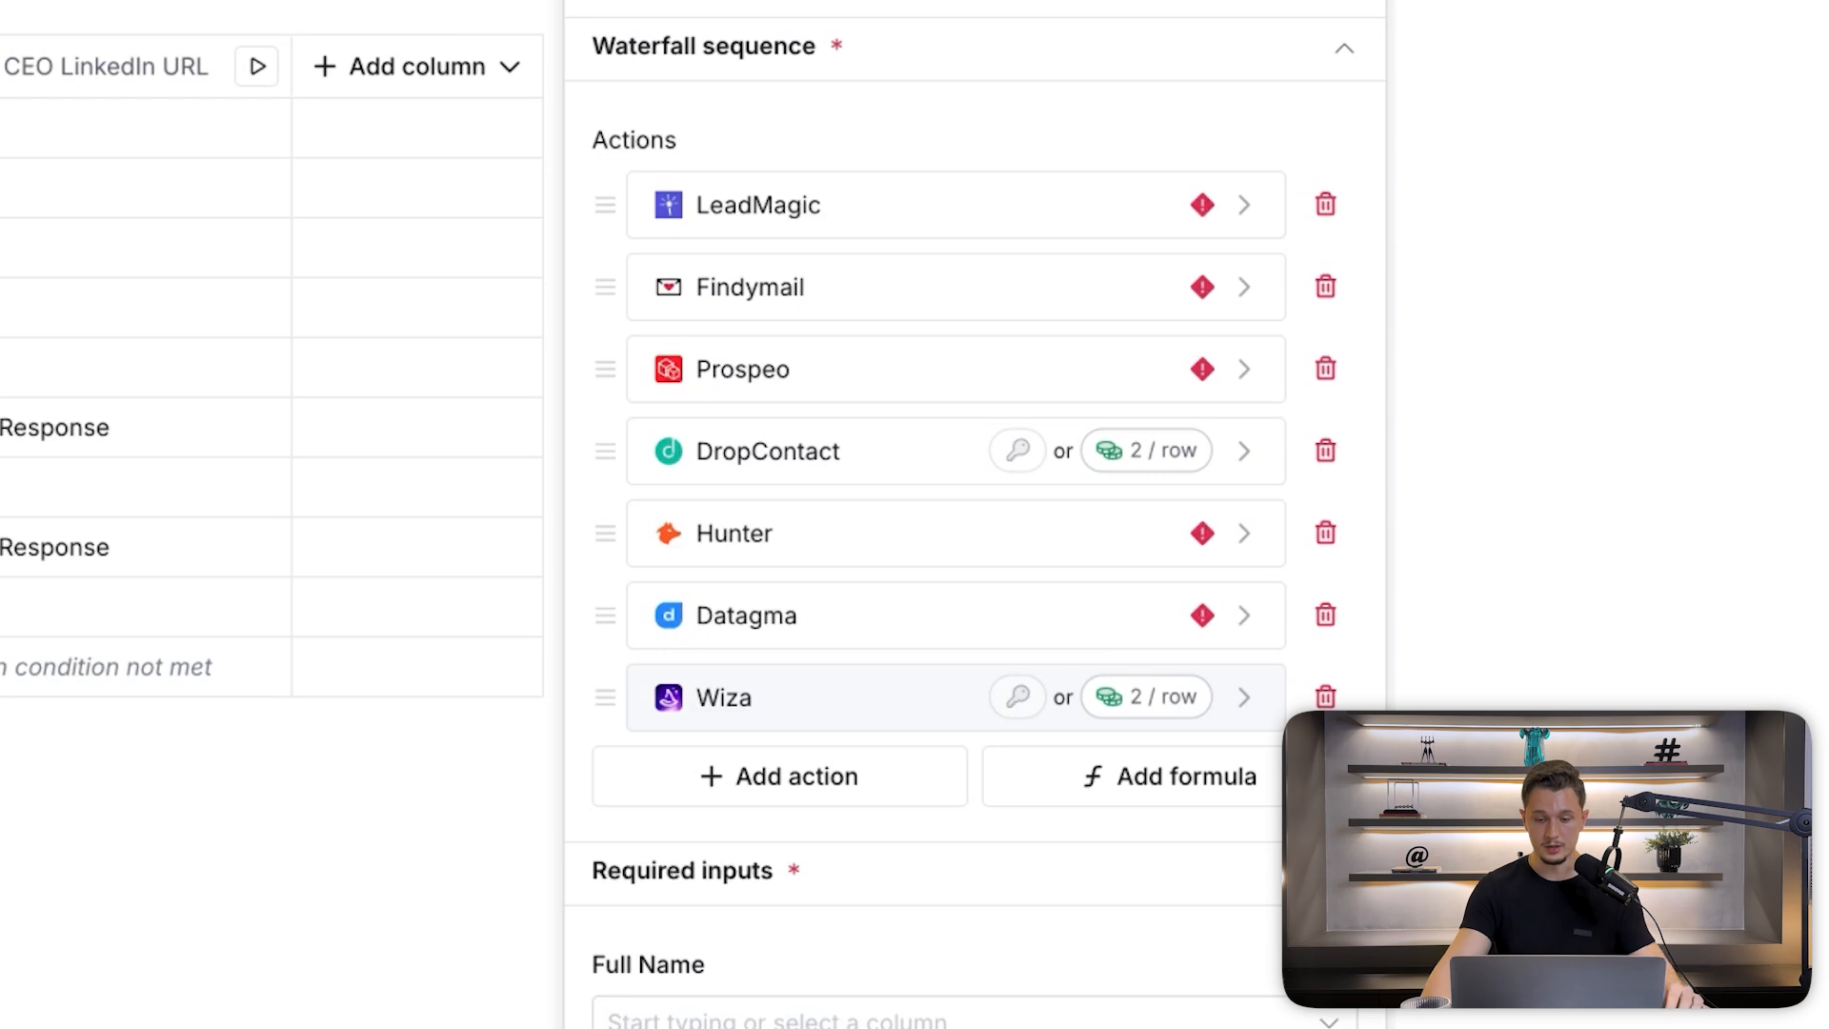
scroll(657, 667, "up", 3)
scroll(658, 667, "down", 3)
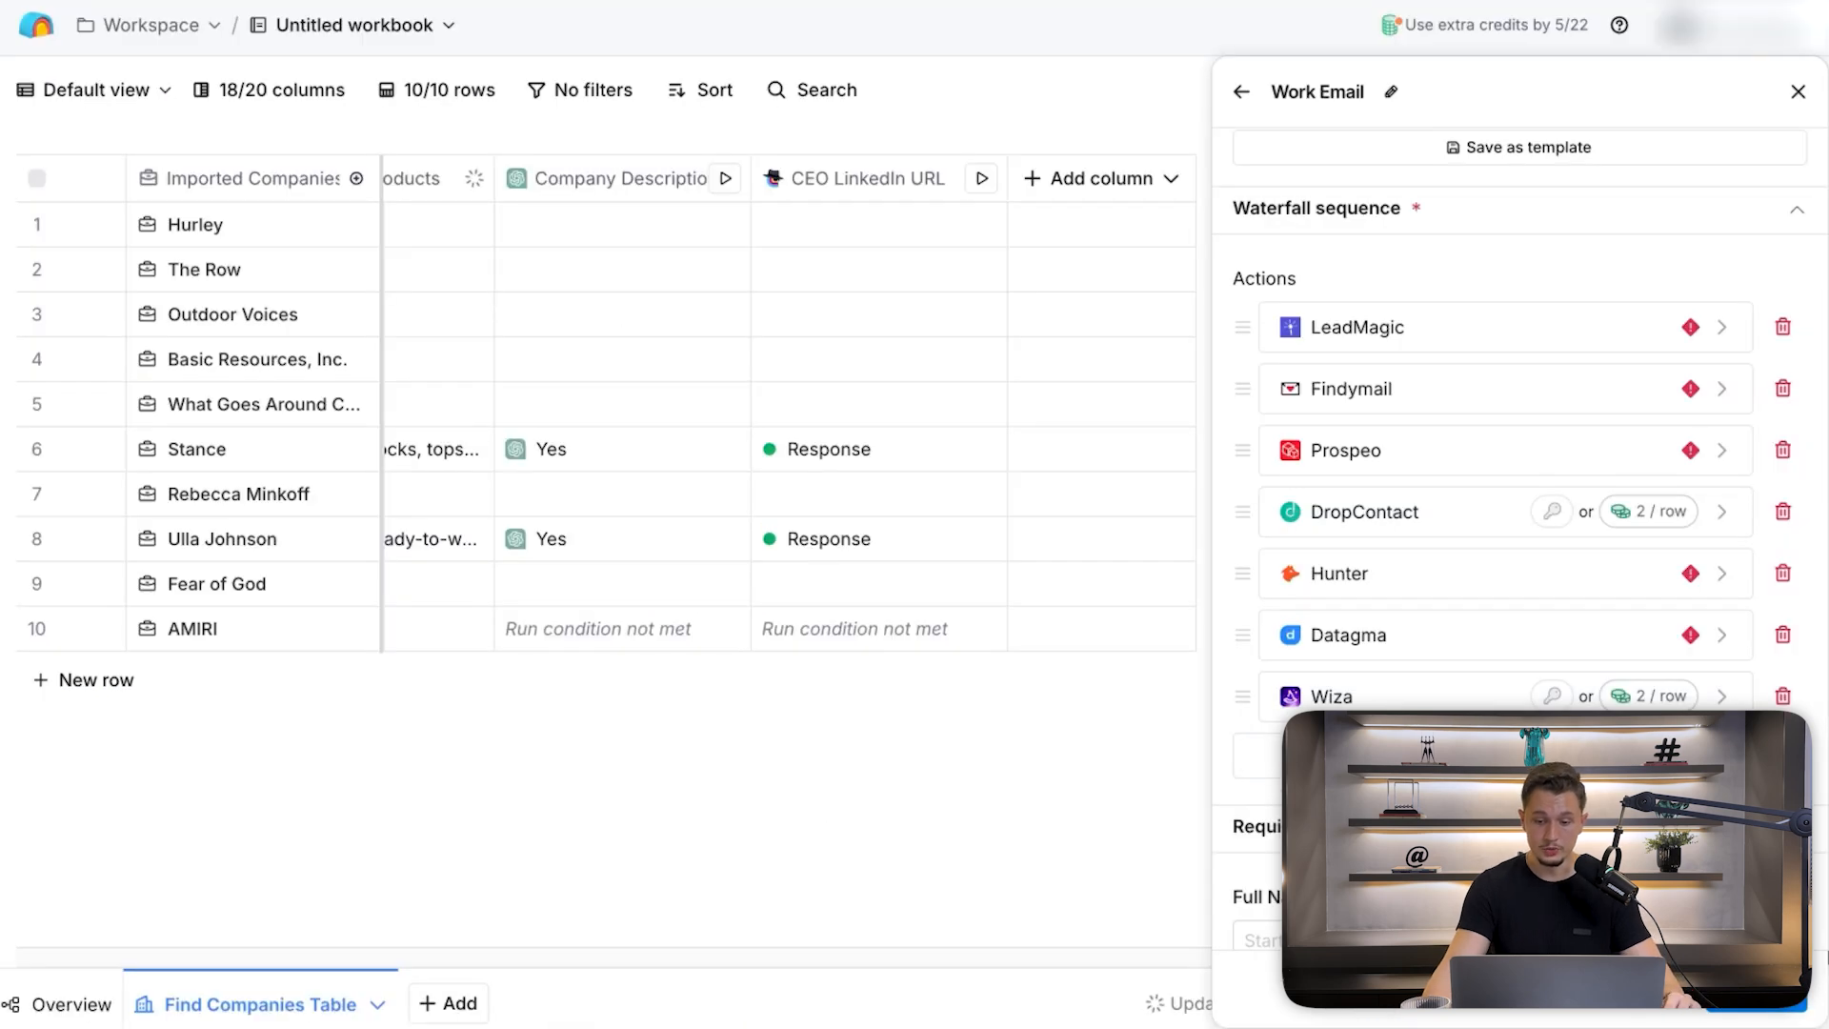
- Examine the extra actions and validation providers available for the Work Email waterfall, and close it without saving
left_click(1248, 753)
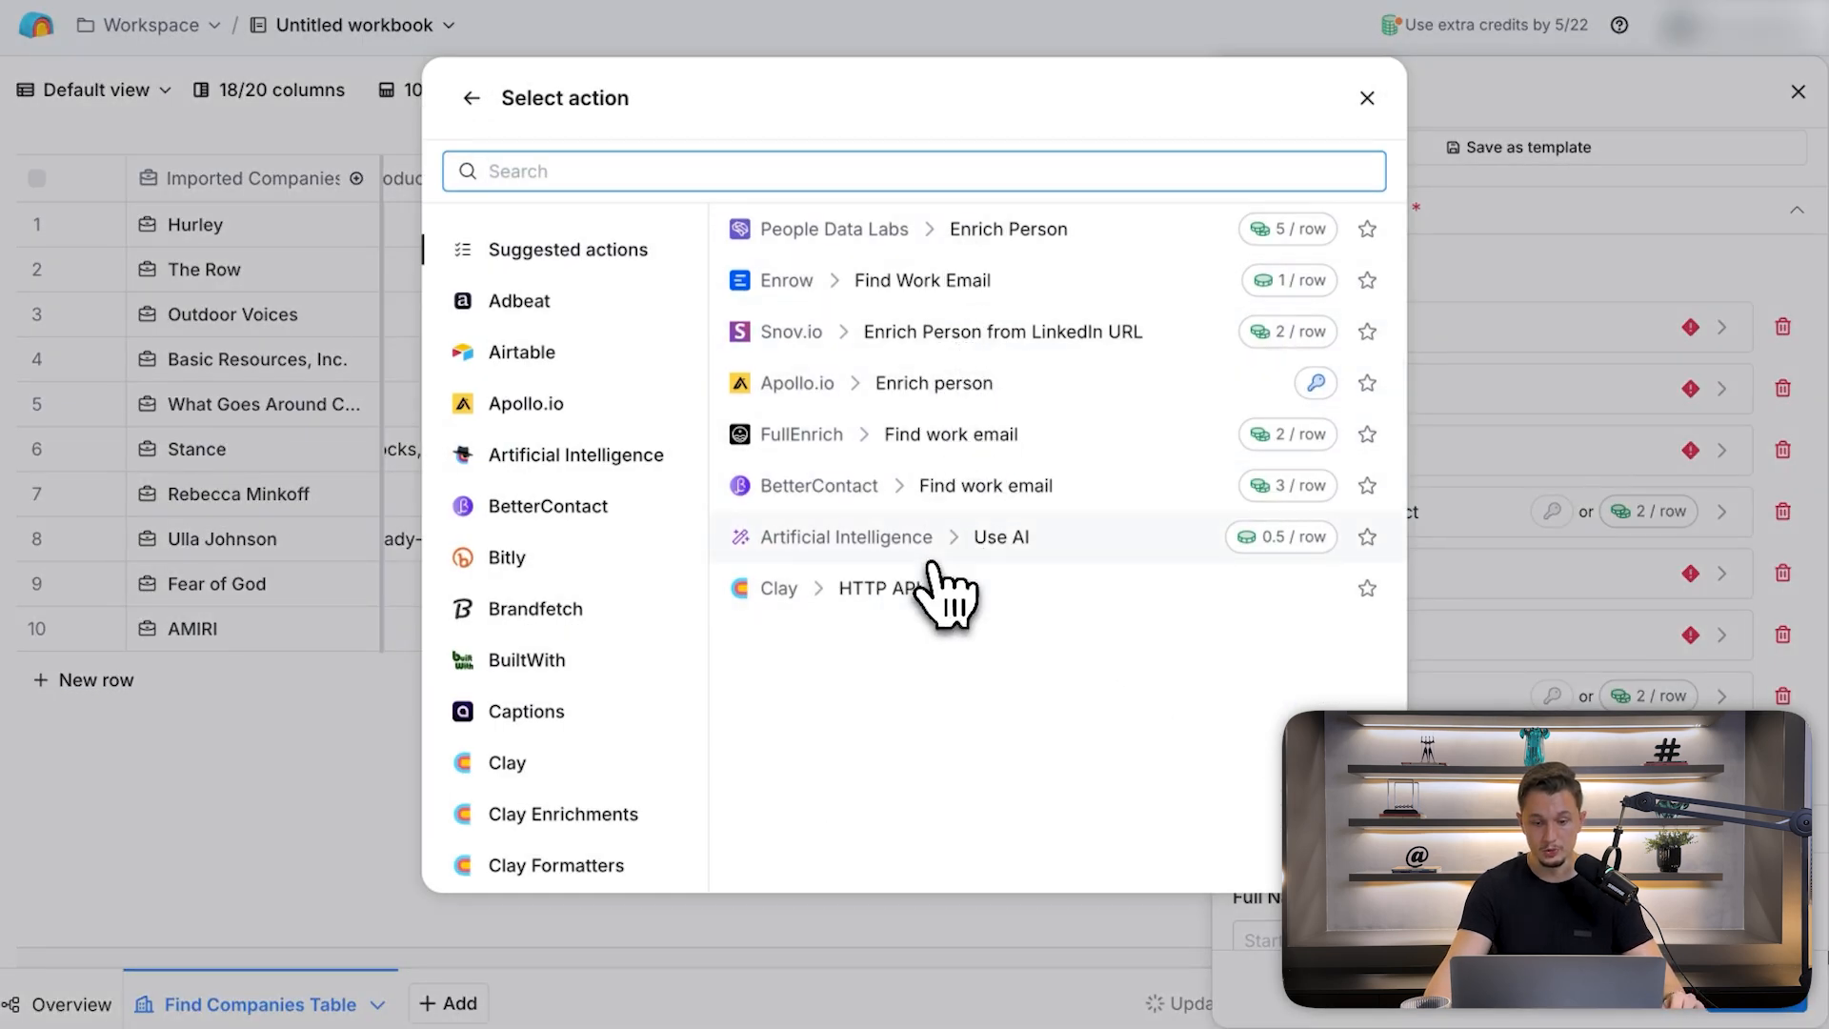
left_click(1364, 99)
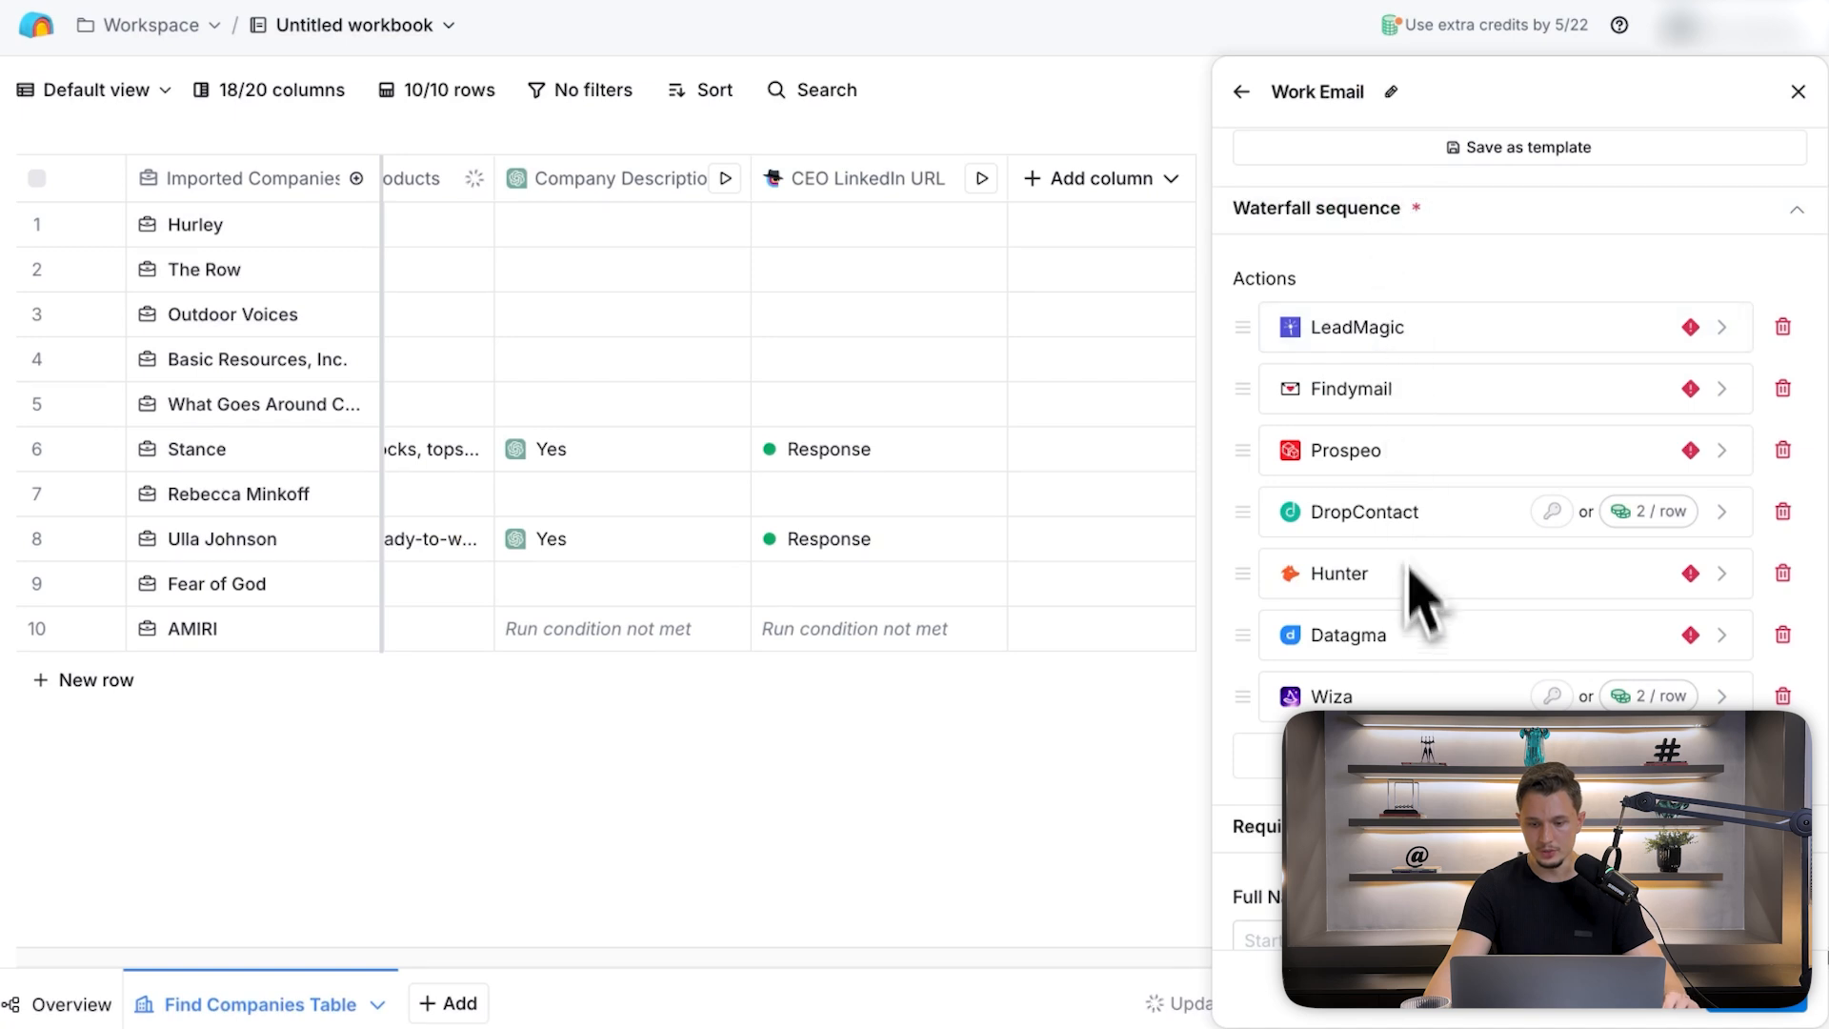
scroll(1420, 609, "down", 5)
scroll(1420, 635, "down", 6)
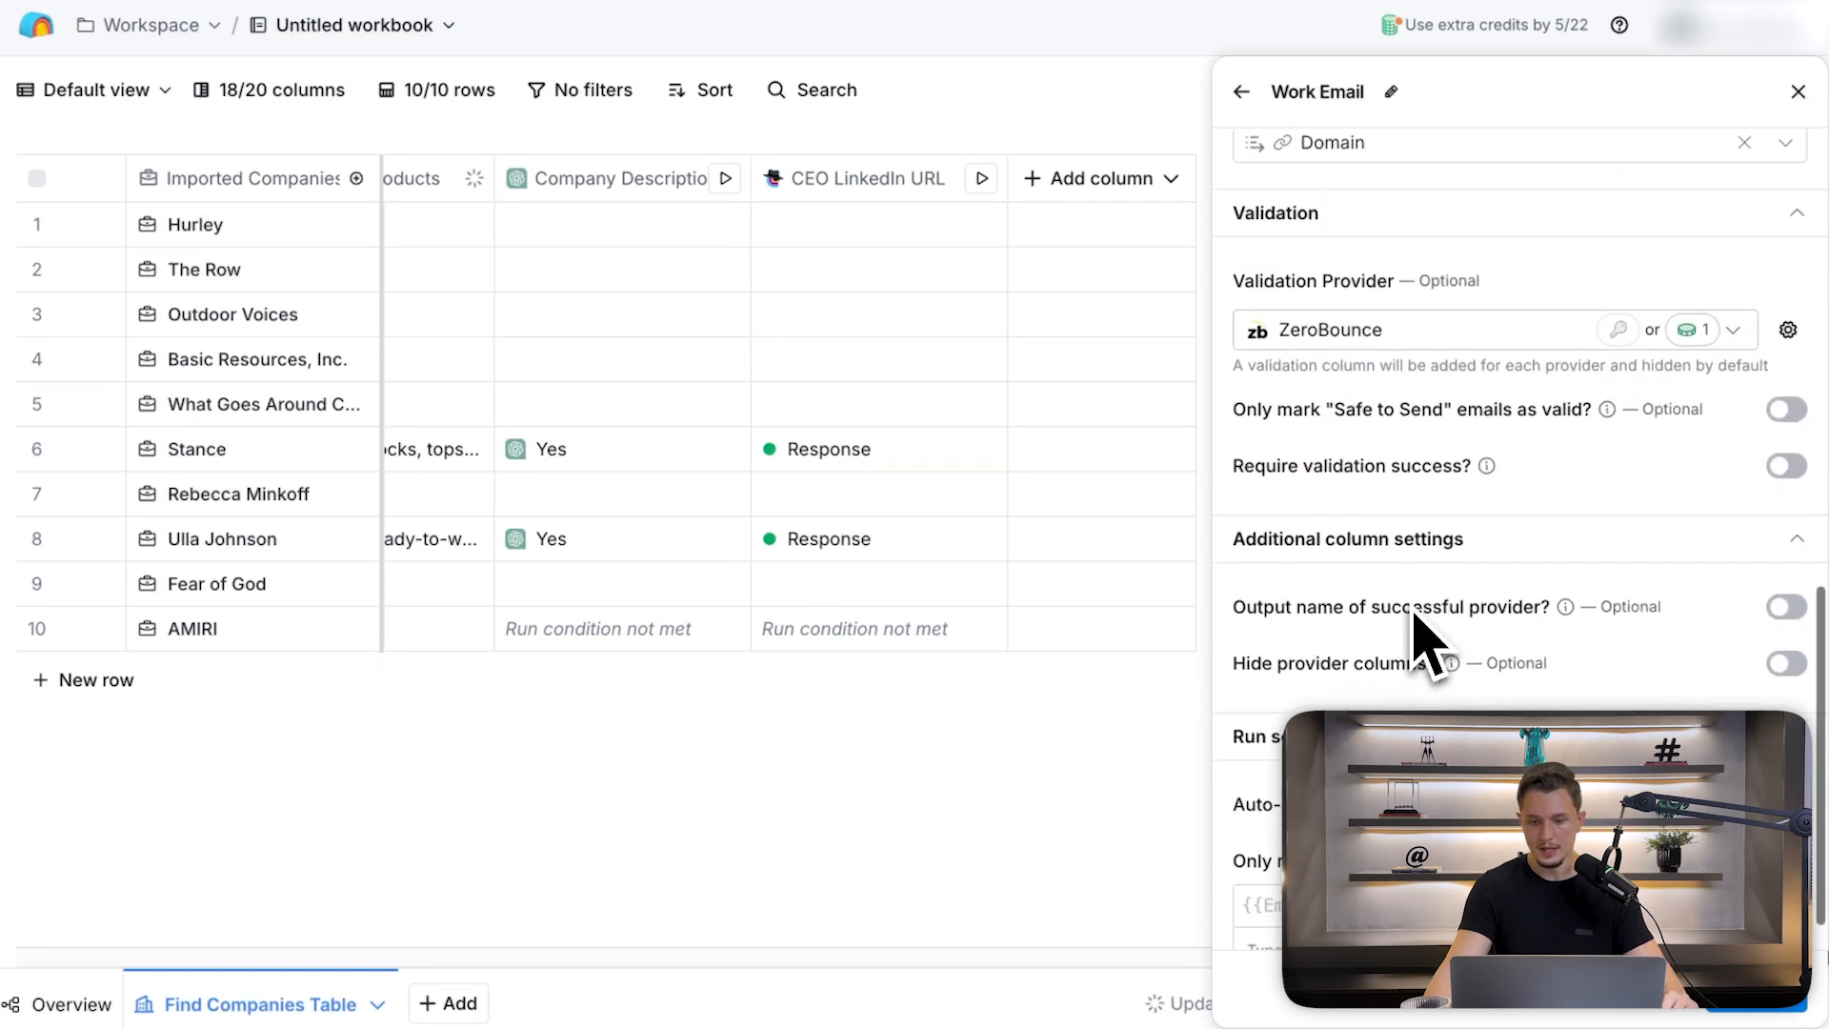
left_click(1299, 278)
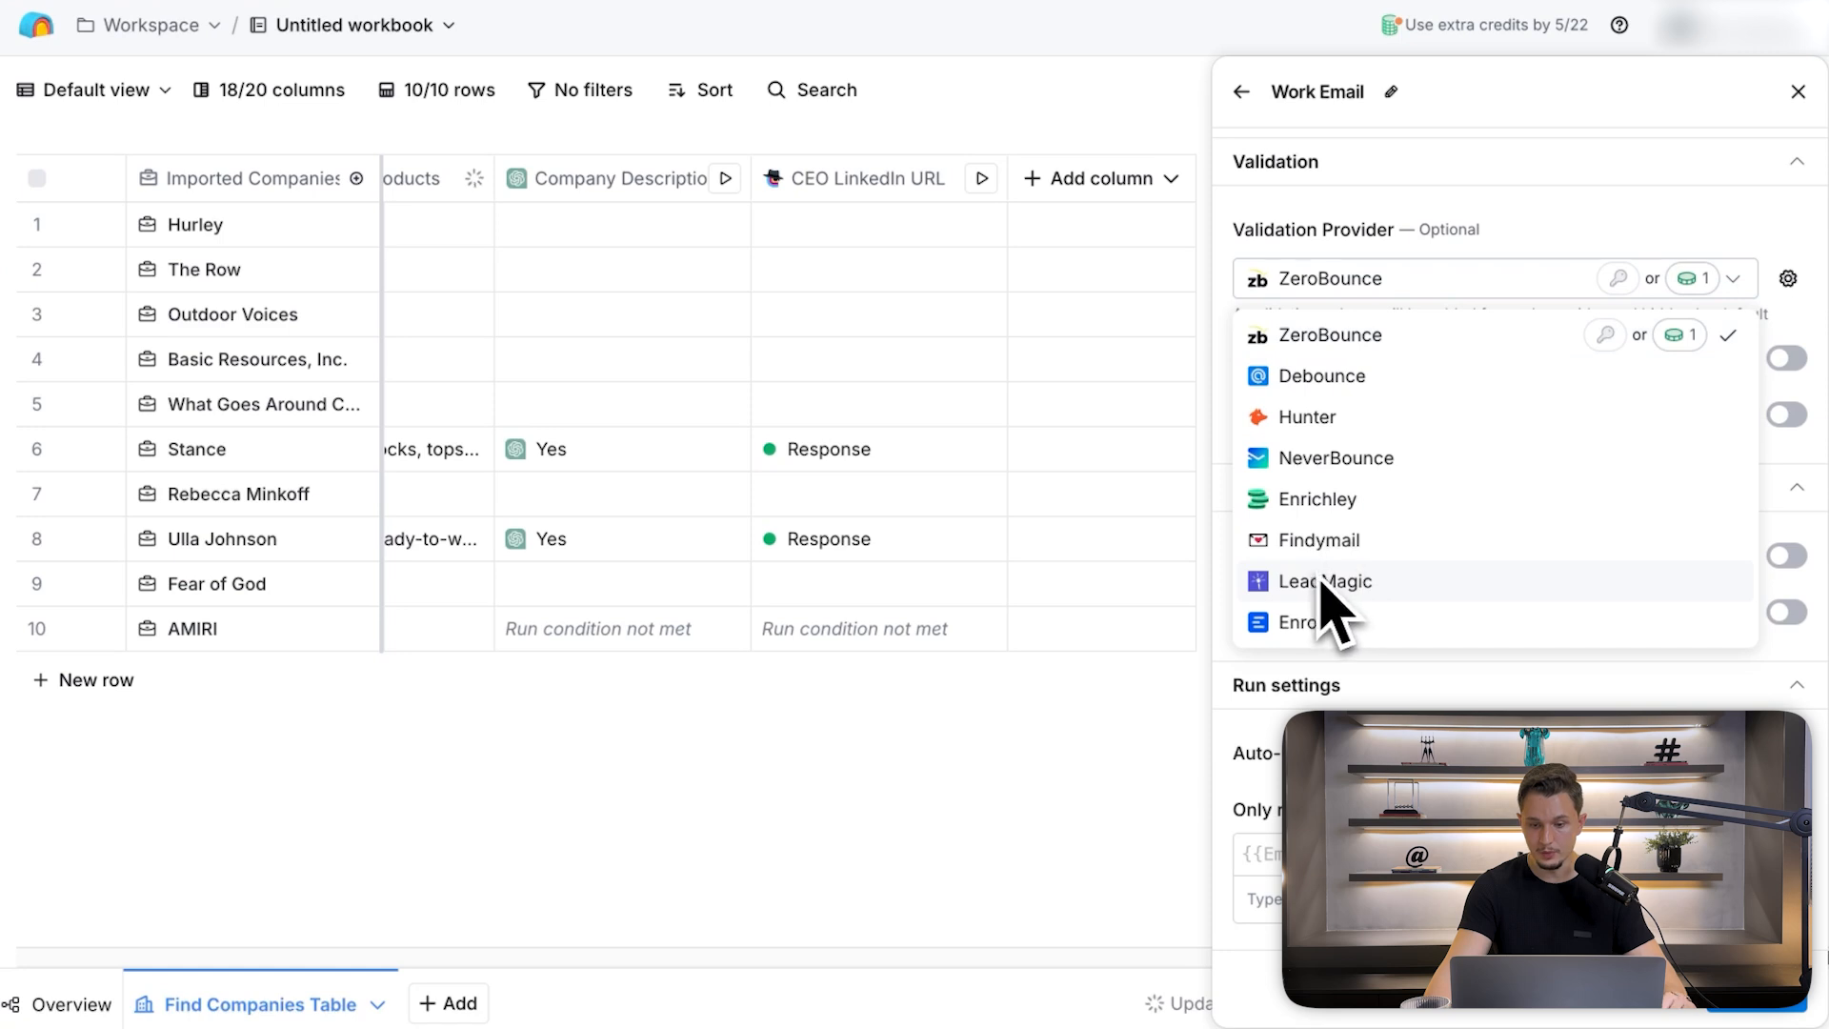
left_click(1481, 276)
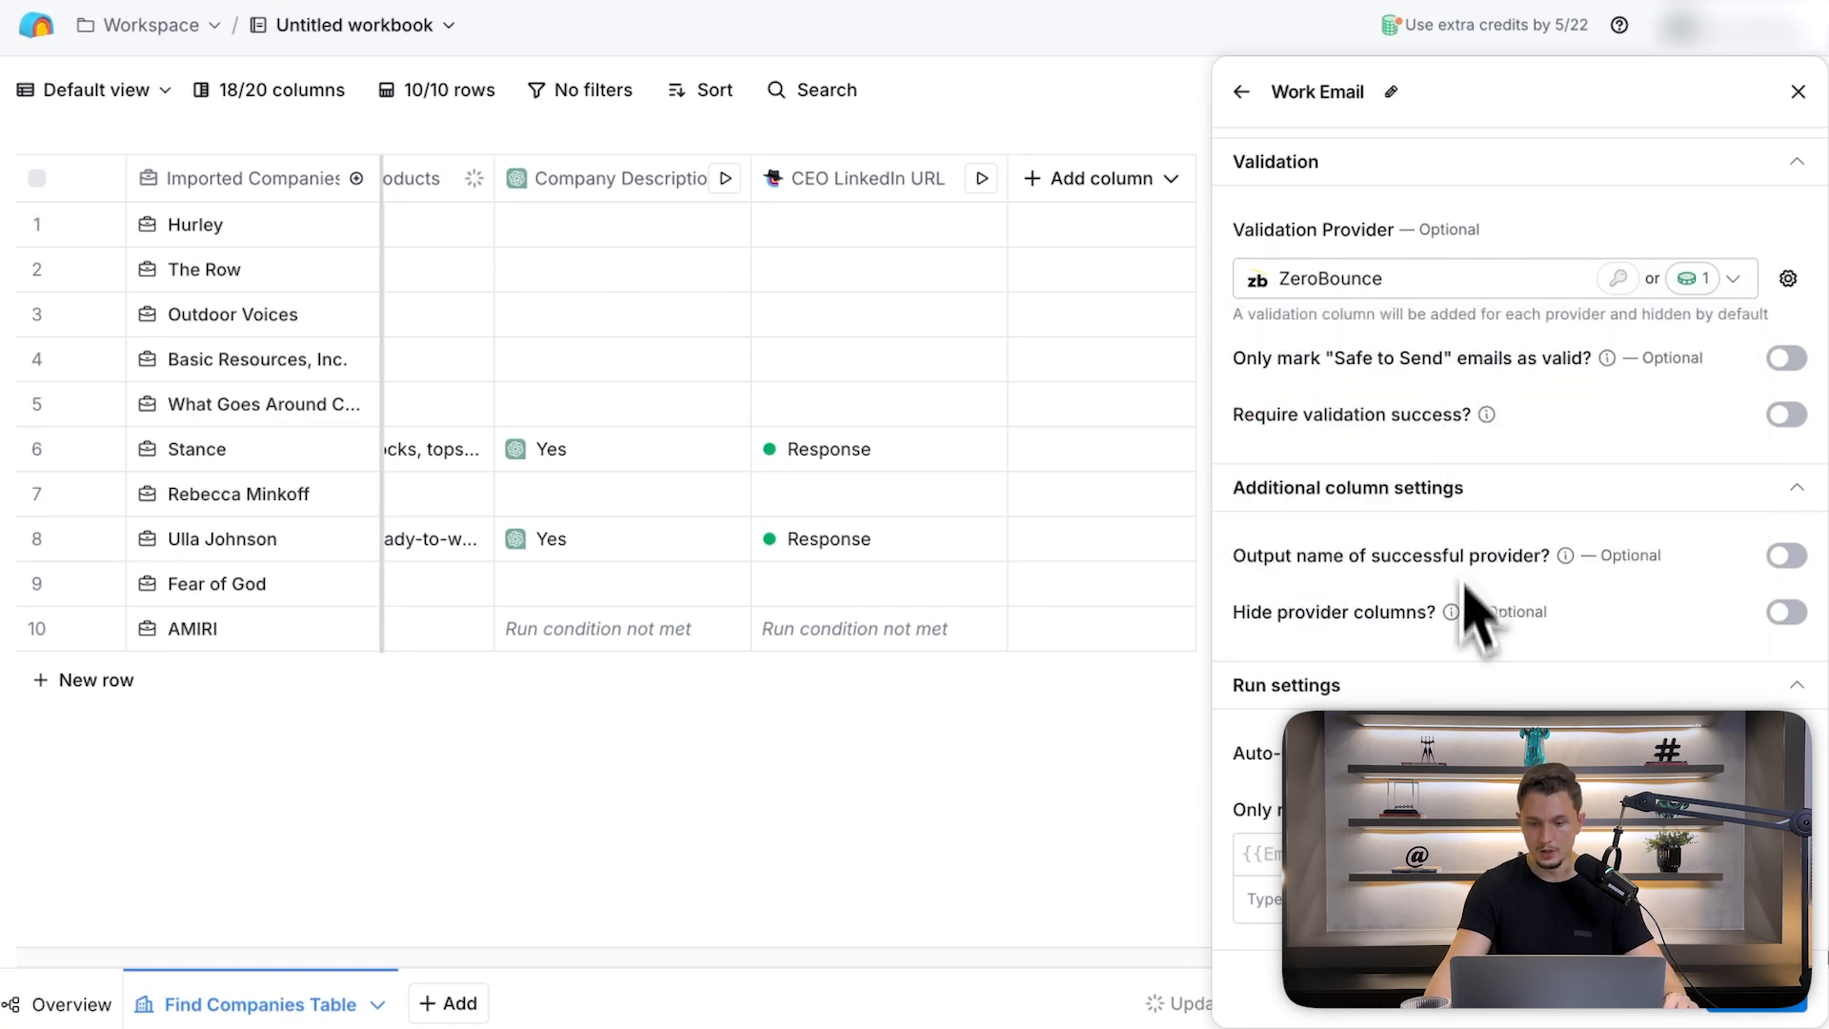
scroll(1521, 678, "up", 10)
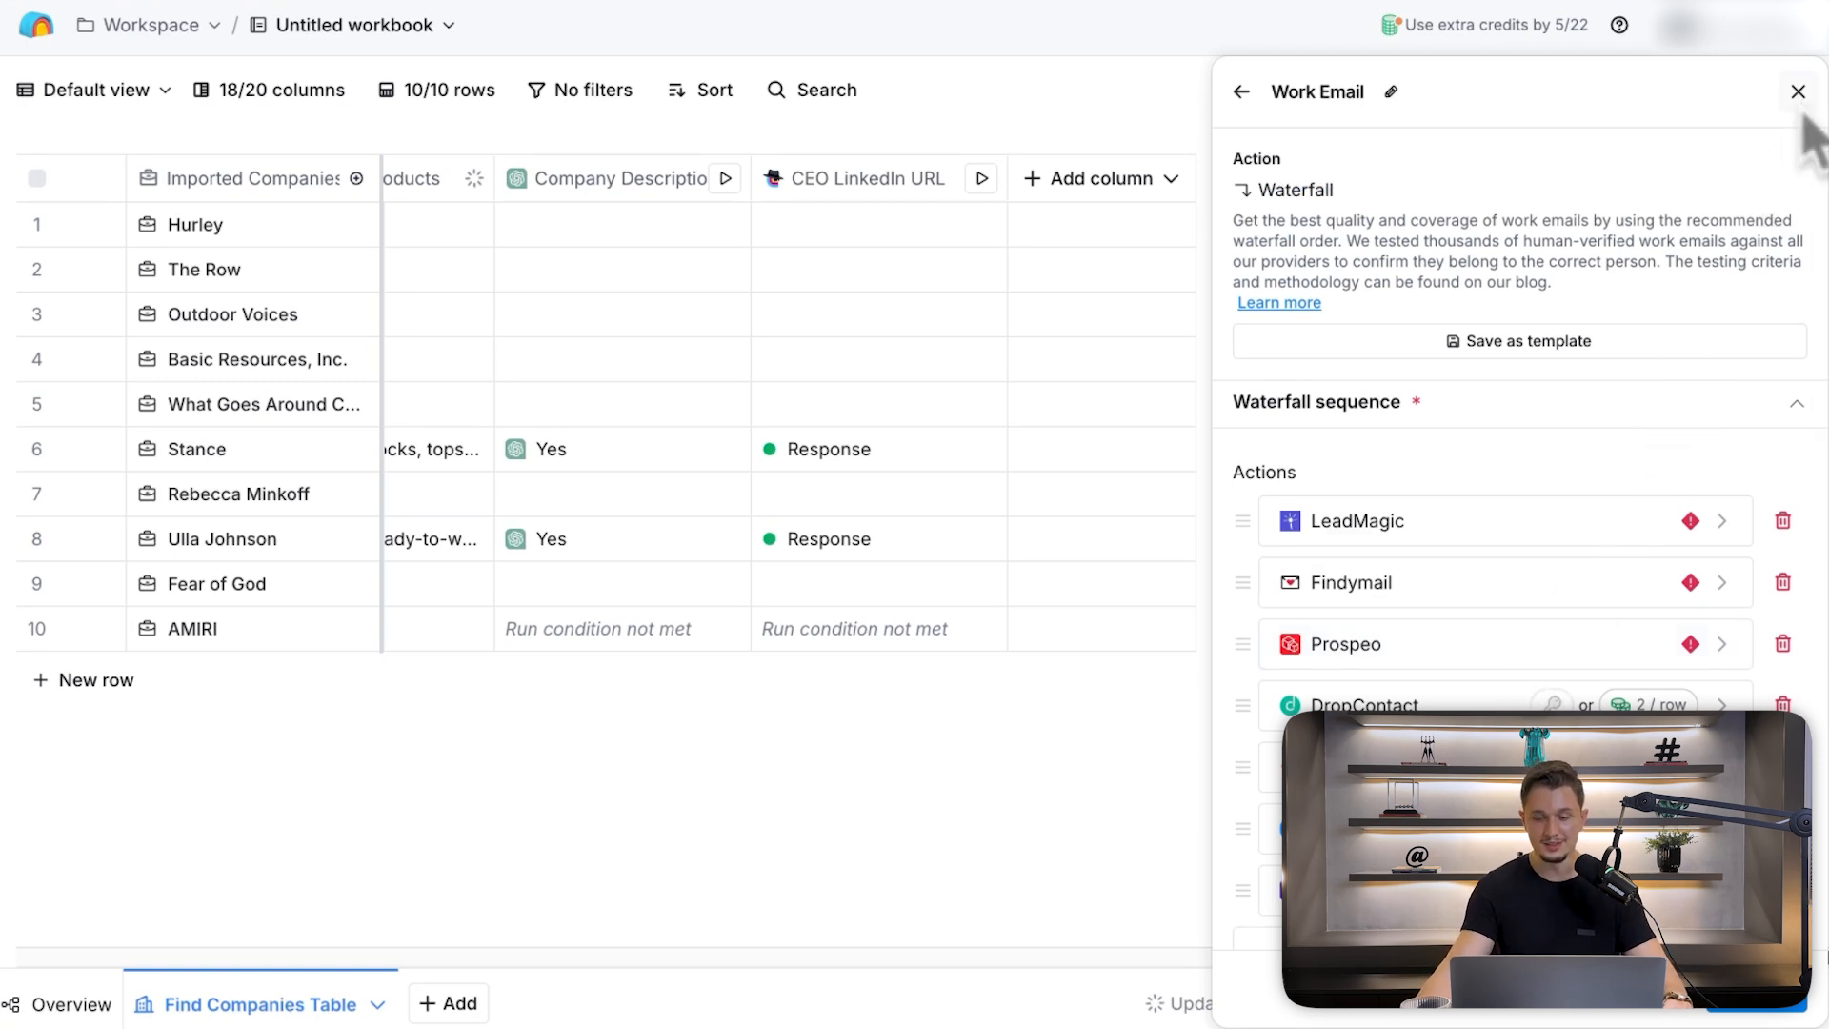
scroll(1700, 352, "down", 3)
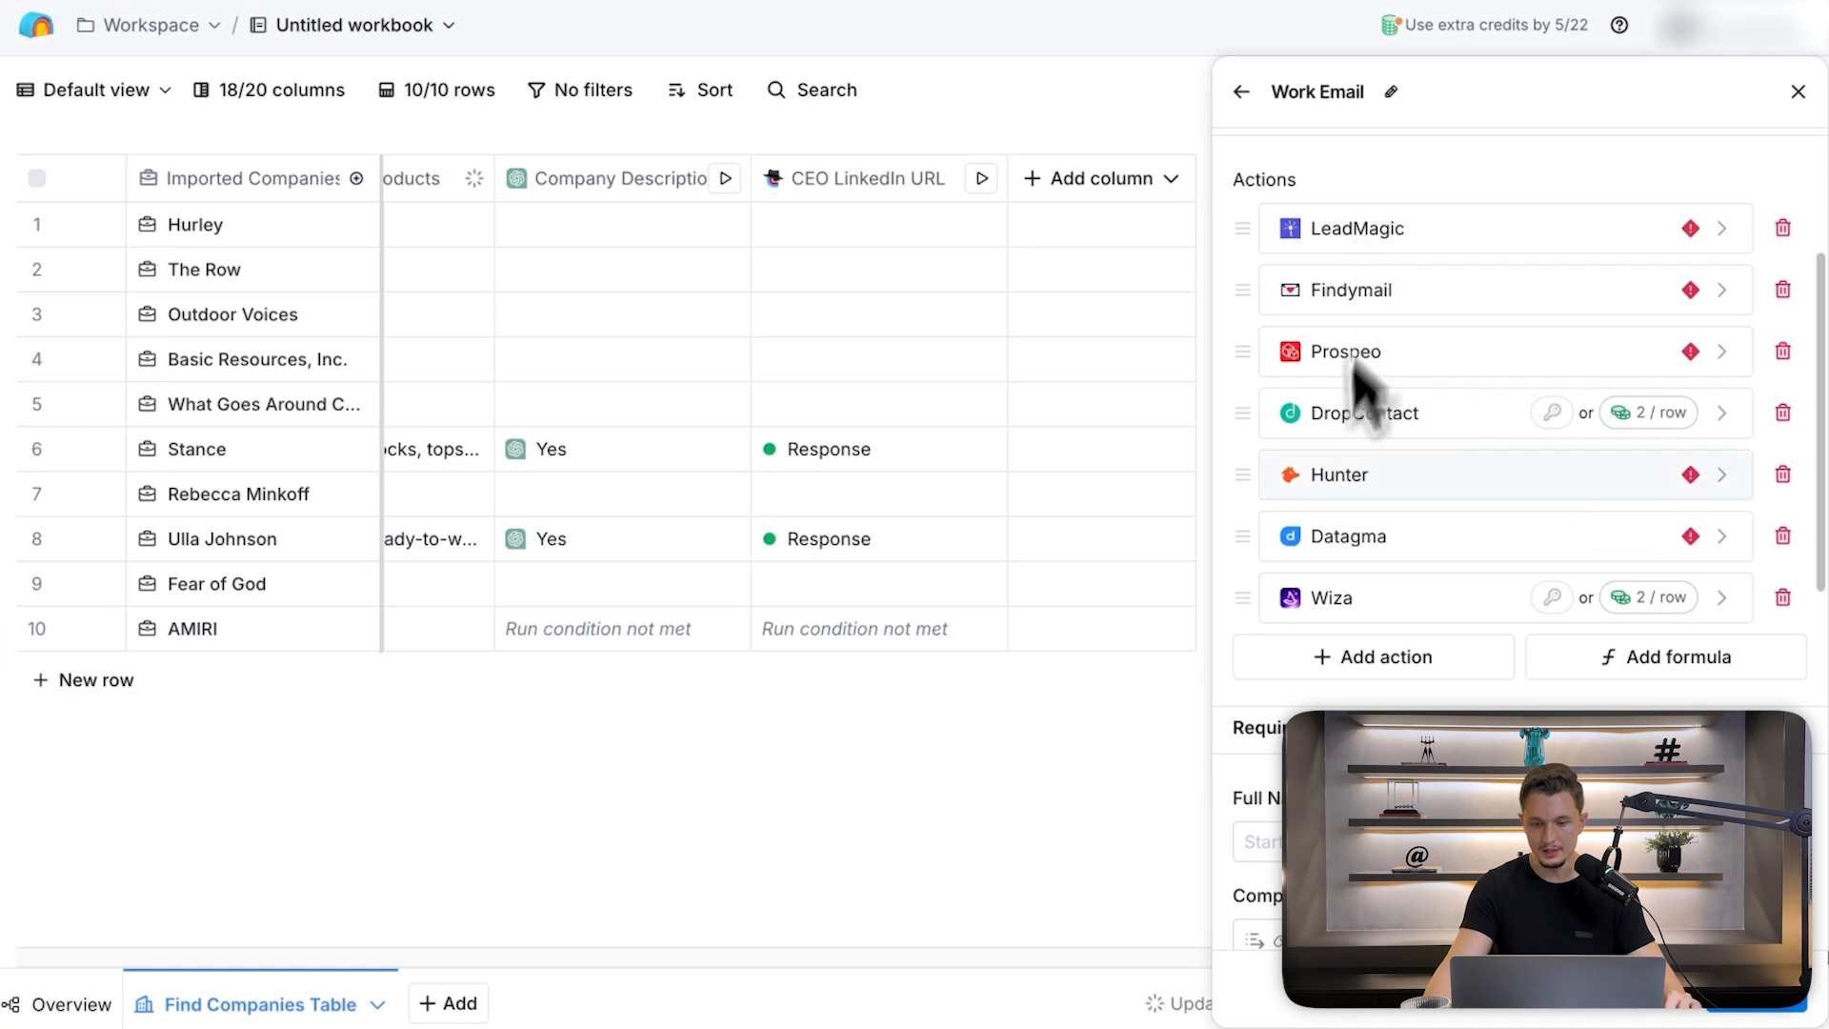
left_click(1799, 92)
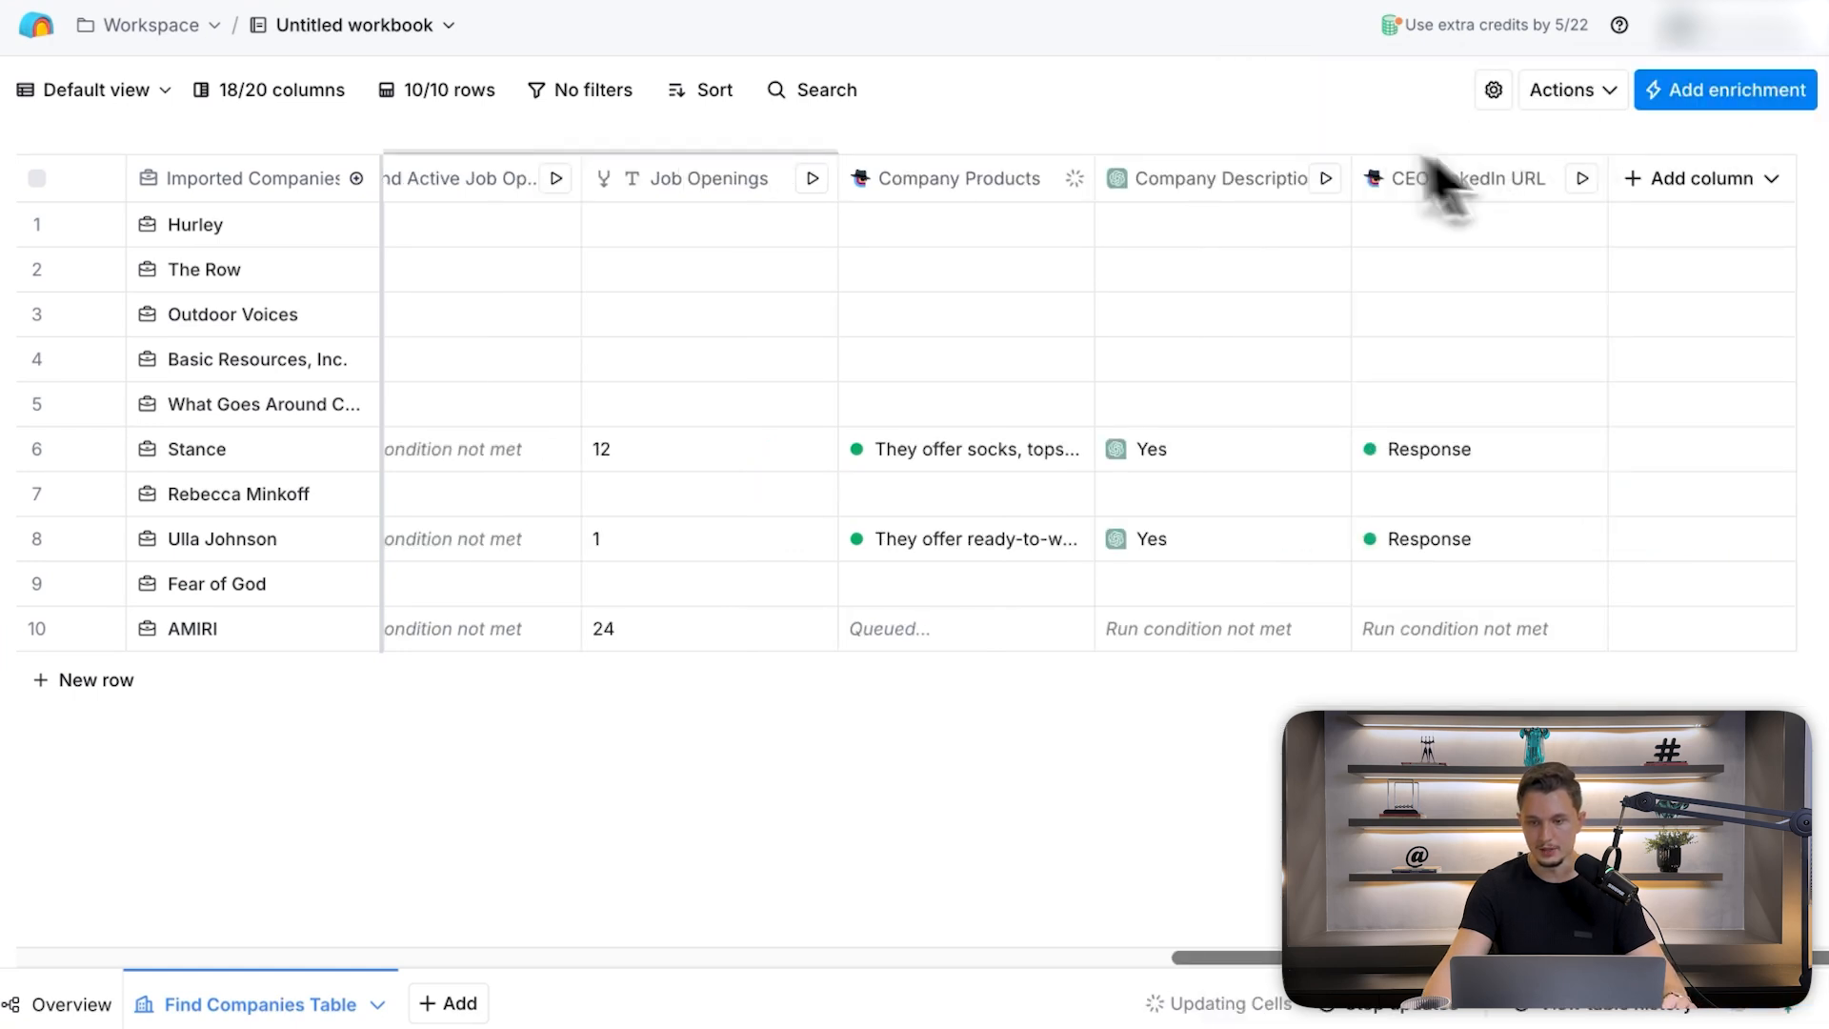
- Search the enrichments for "better", open BetterContact's Find work email and examine its setup inputs
left_click(1668, 181)
left_click(1632, 250)
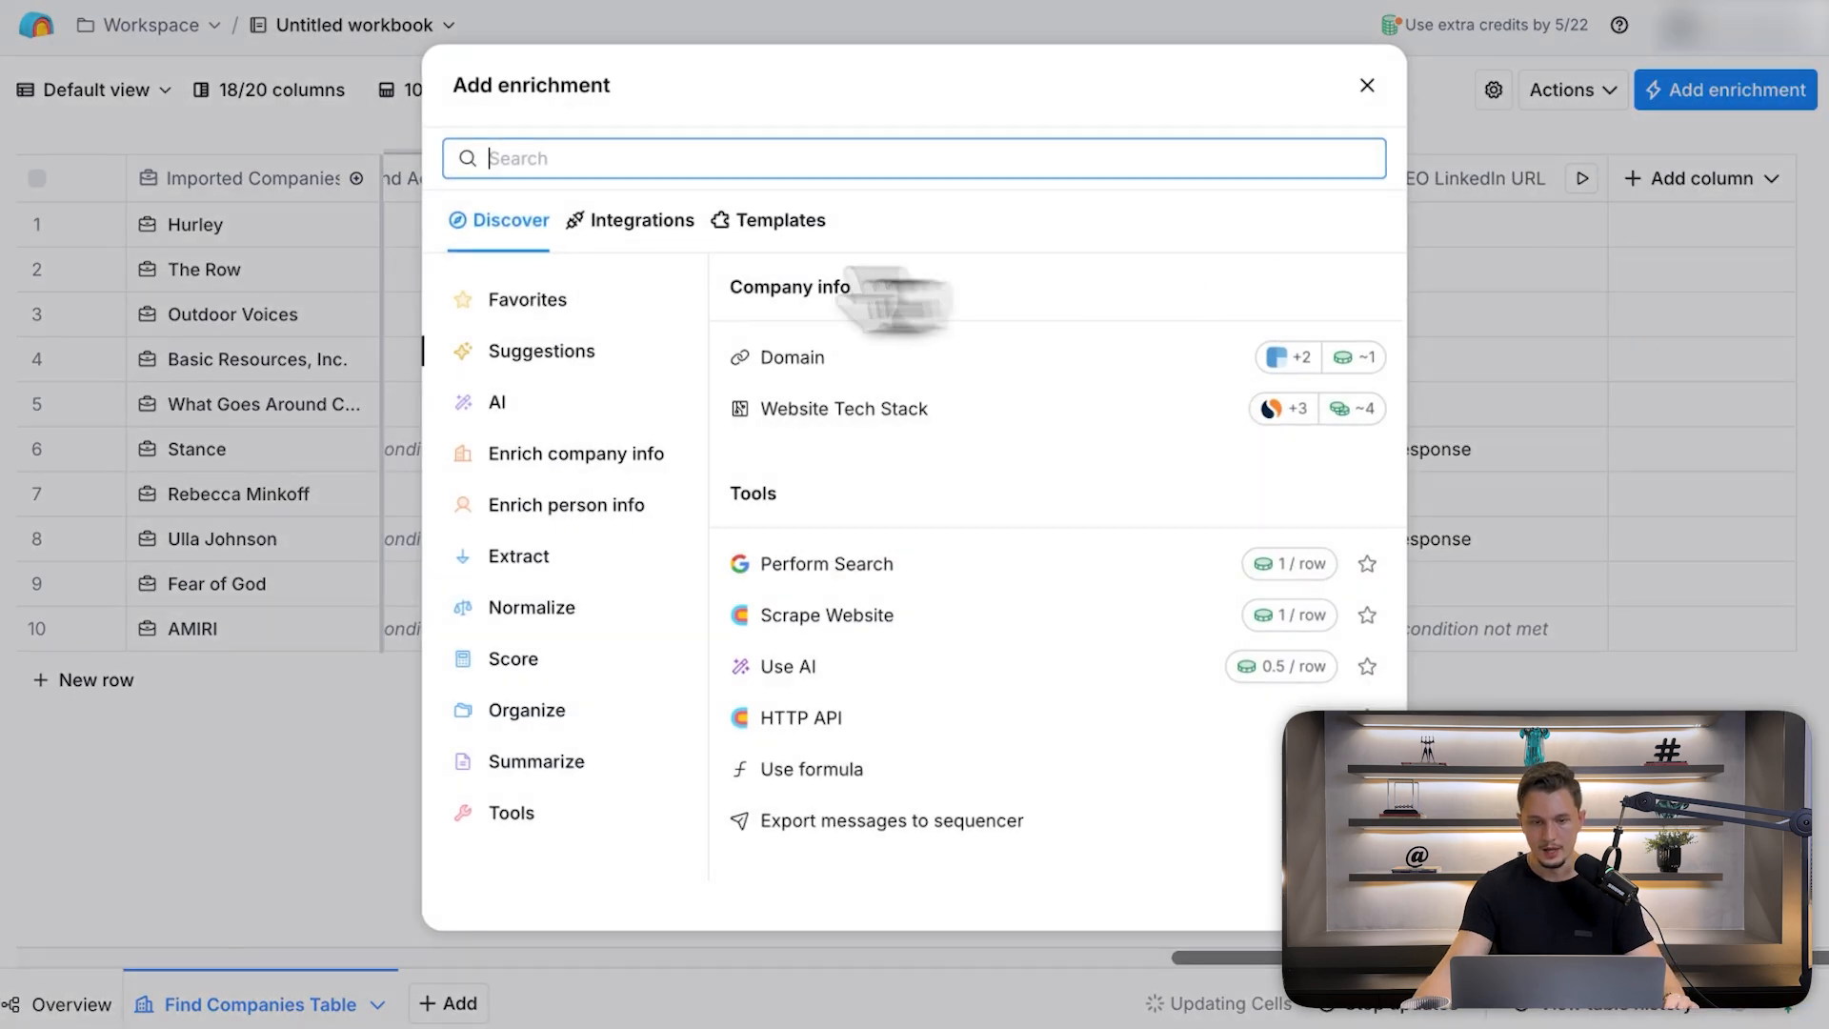
type("better")
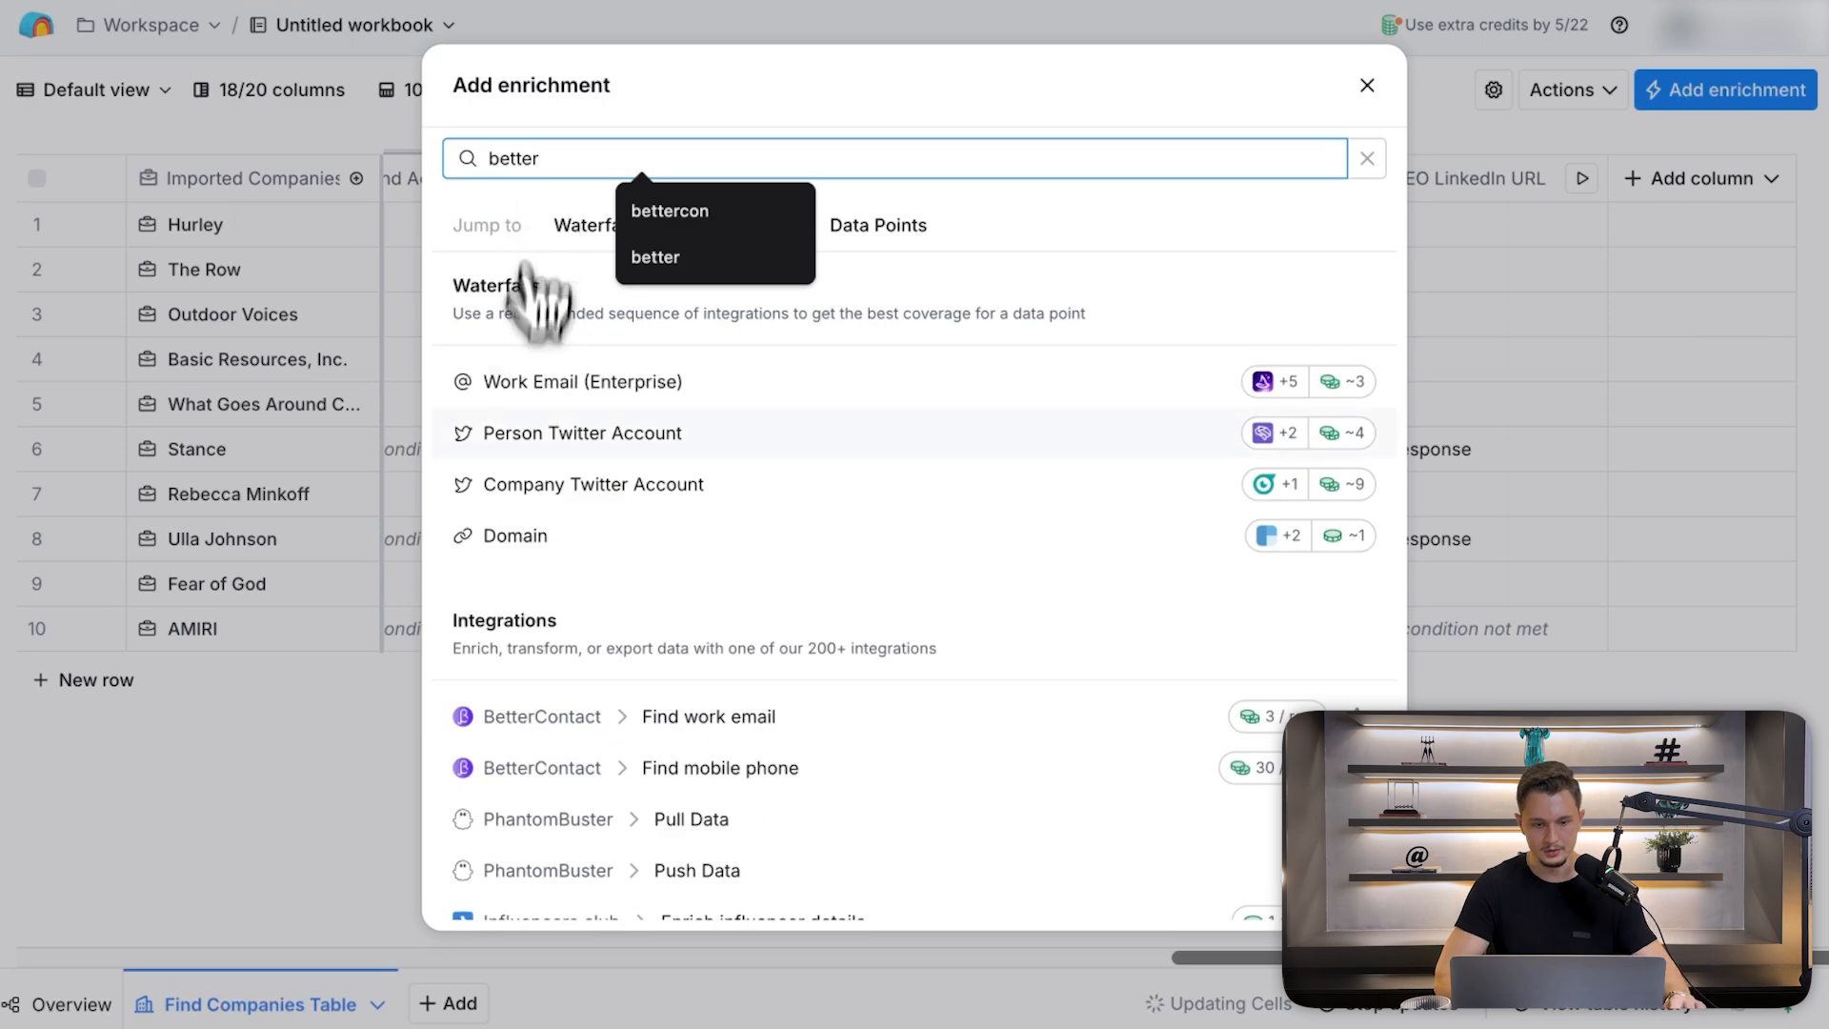
left_click(724, 667)
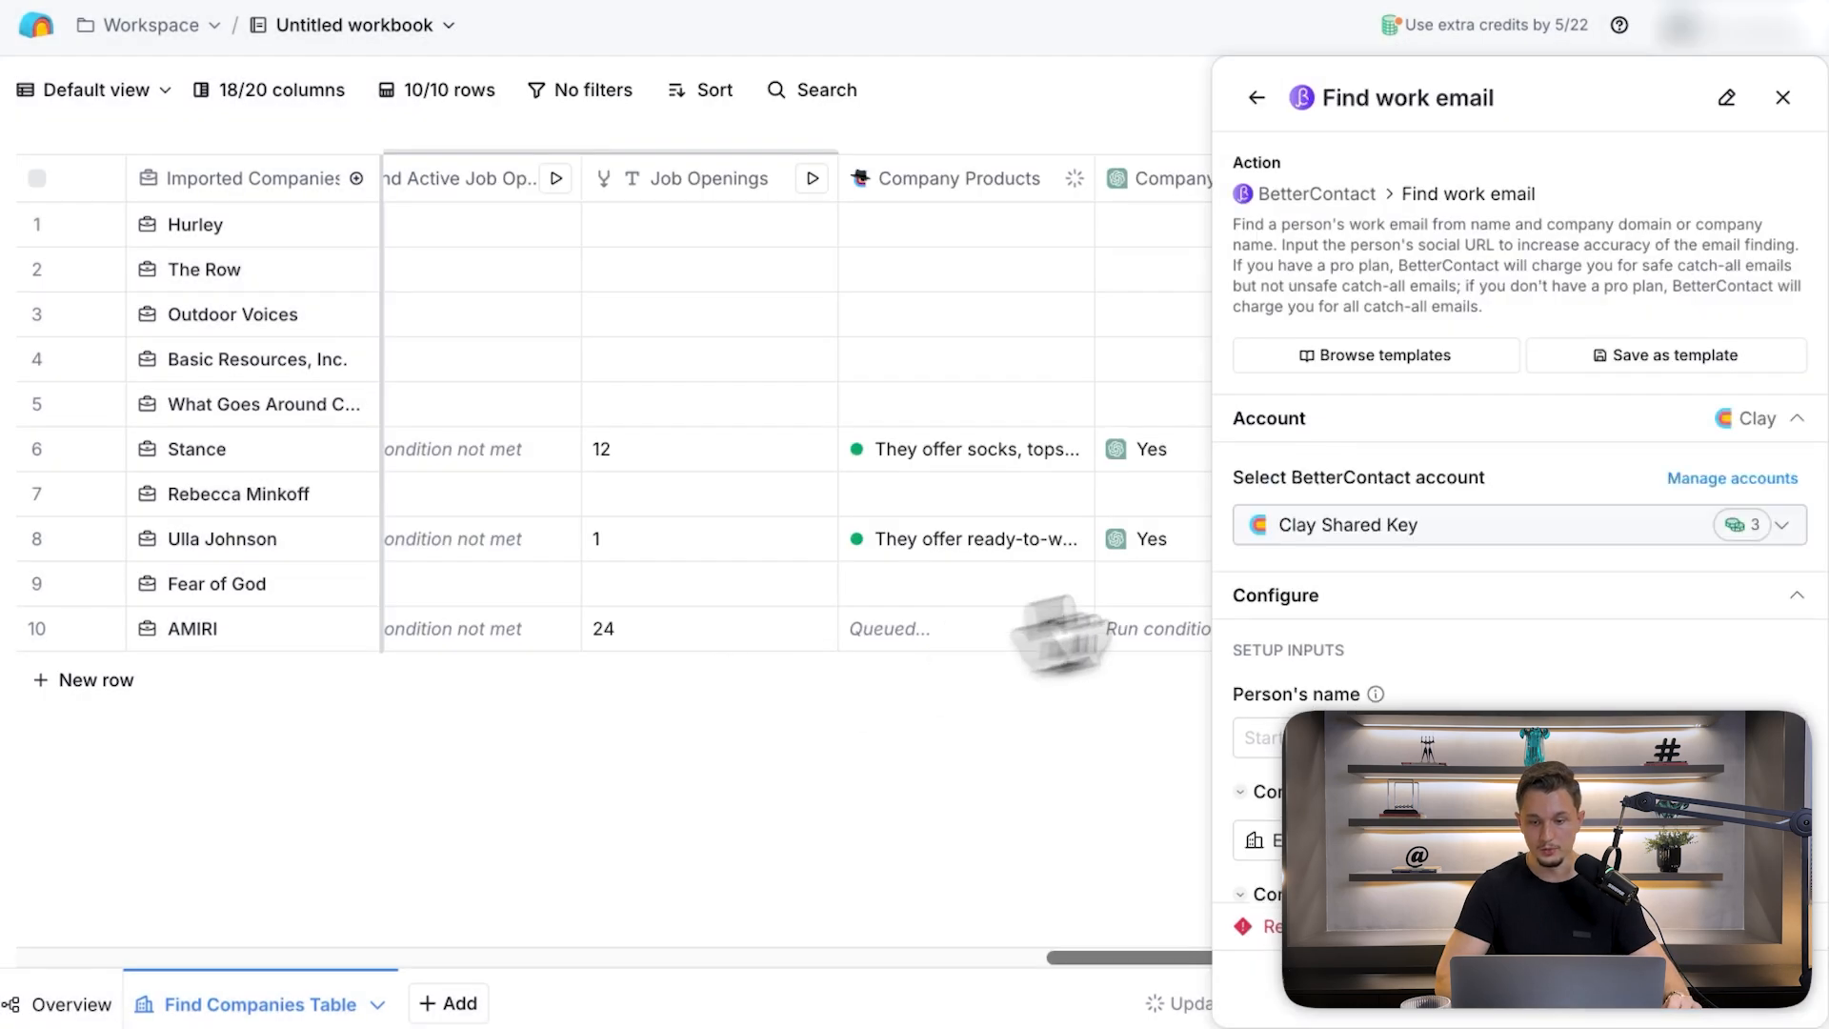
scroll(1419, 514, "down", 4)
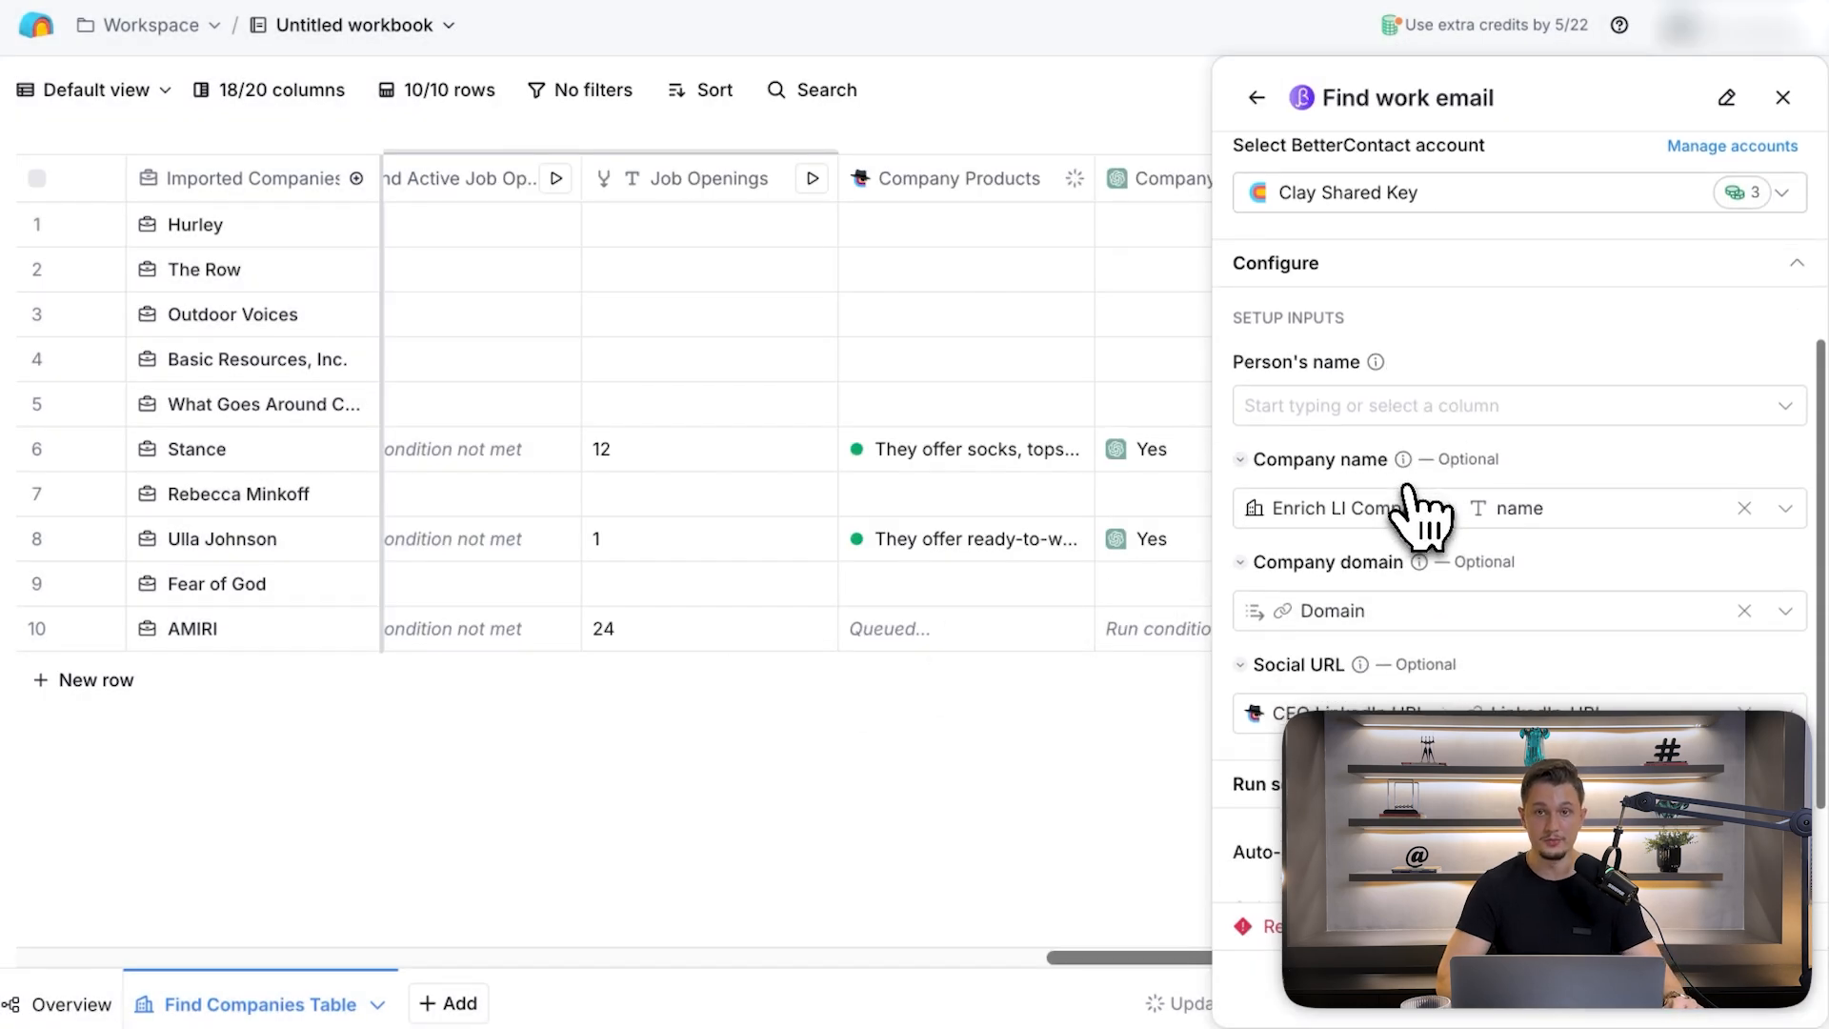
scroll(1420, 515, "down", 1)
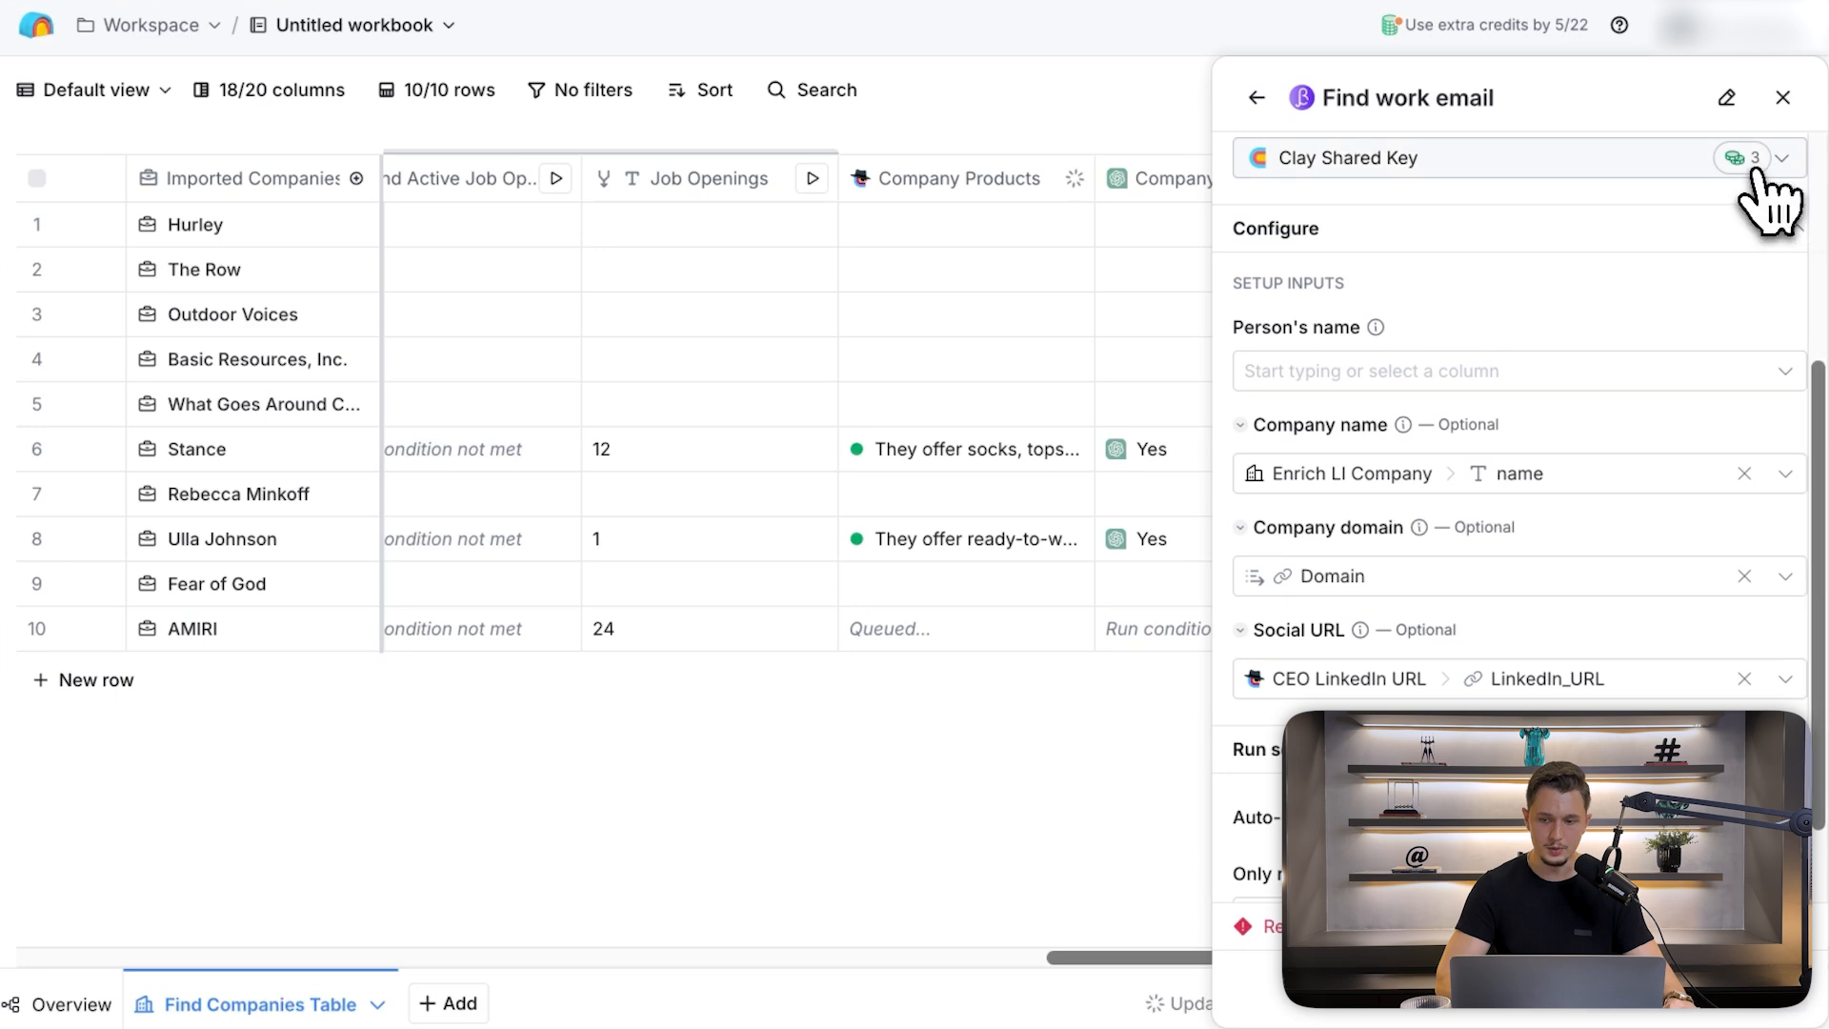
- Set the Person's name input of Find work email to Person_s_Name from the CEO LinkedIn URL column
scroll(1560, 243, "down", 2)
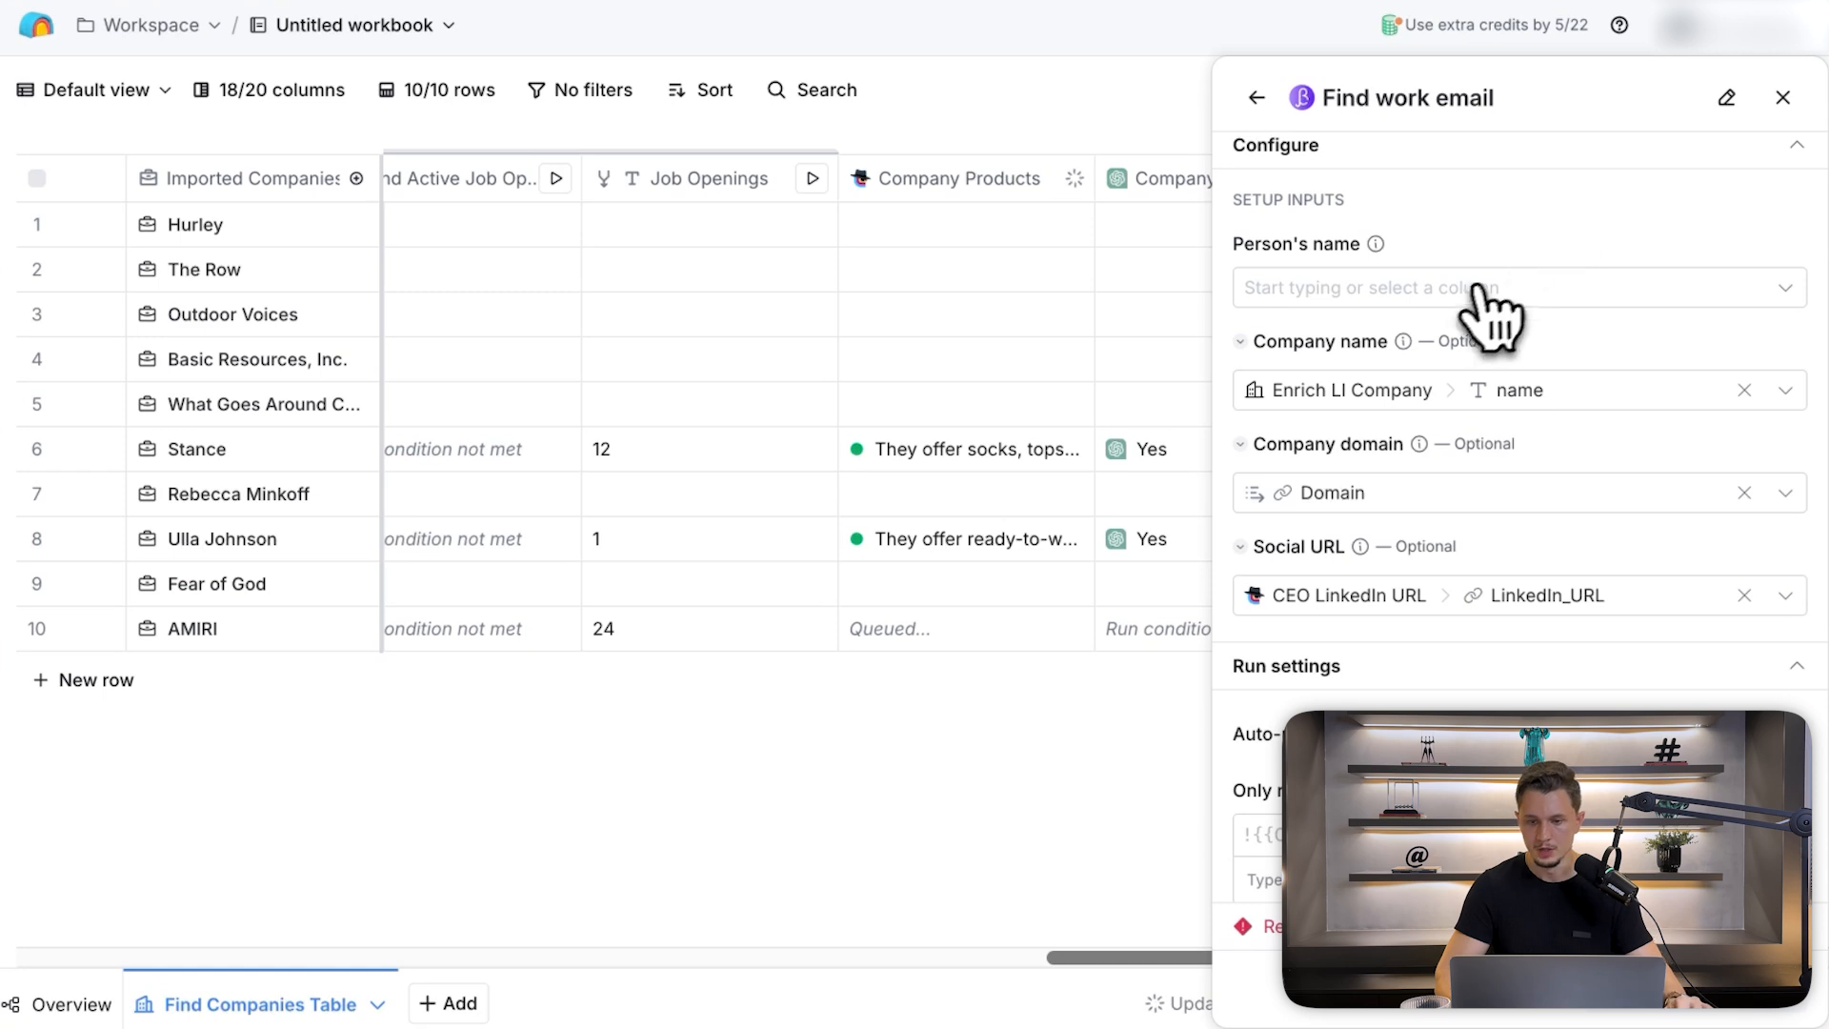
left_click(1369, 293)
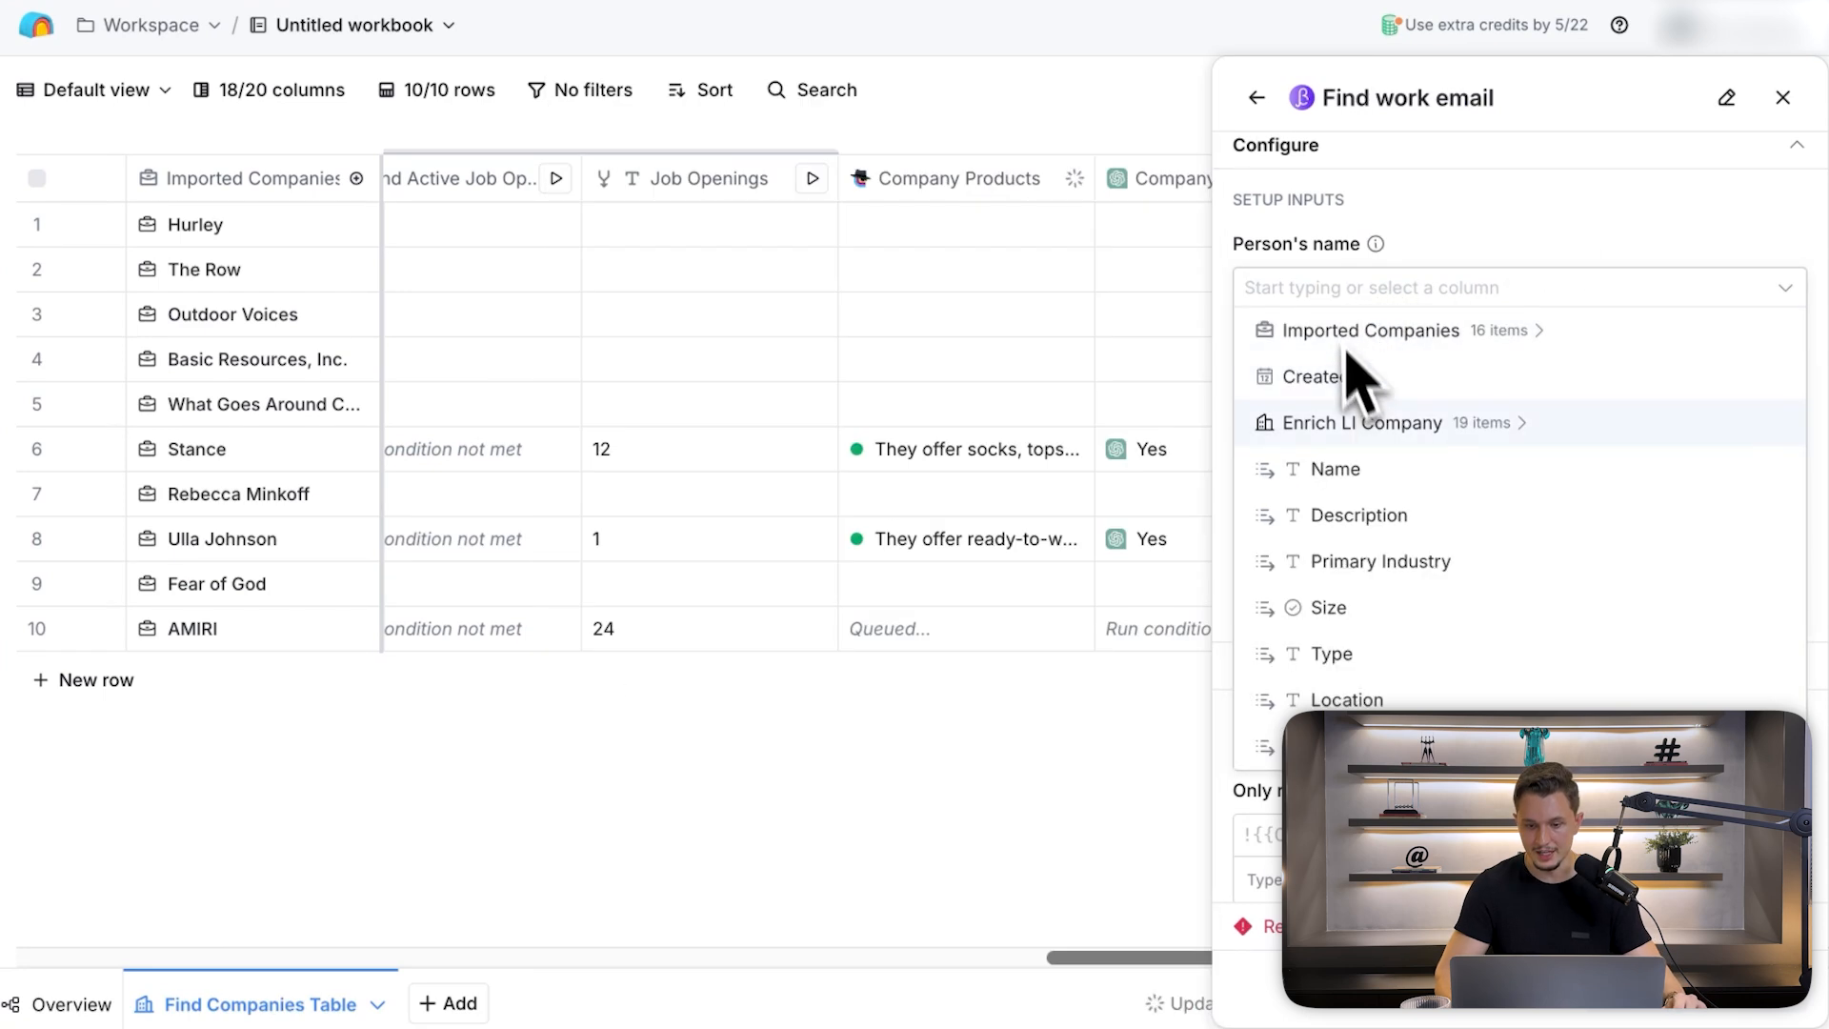
scroll(1386, 447, "down", 3)
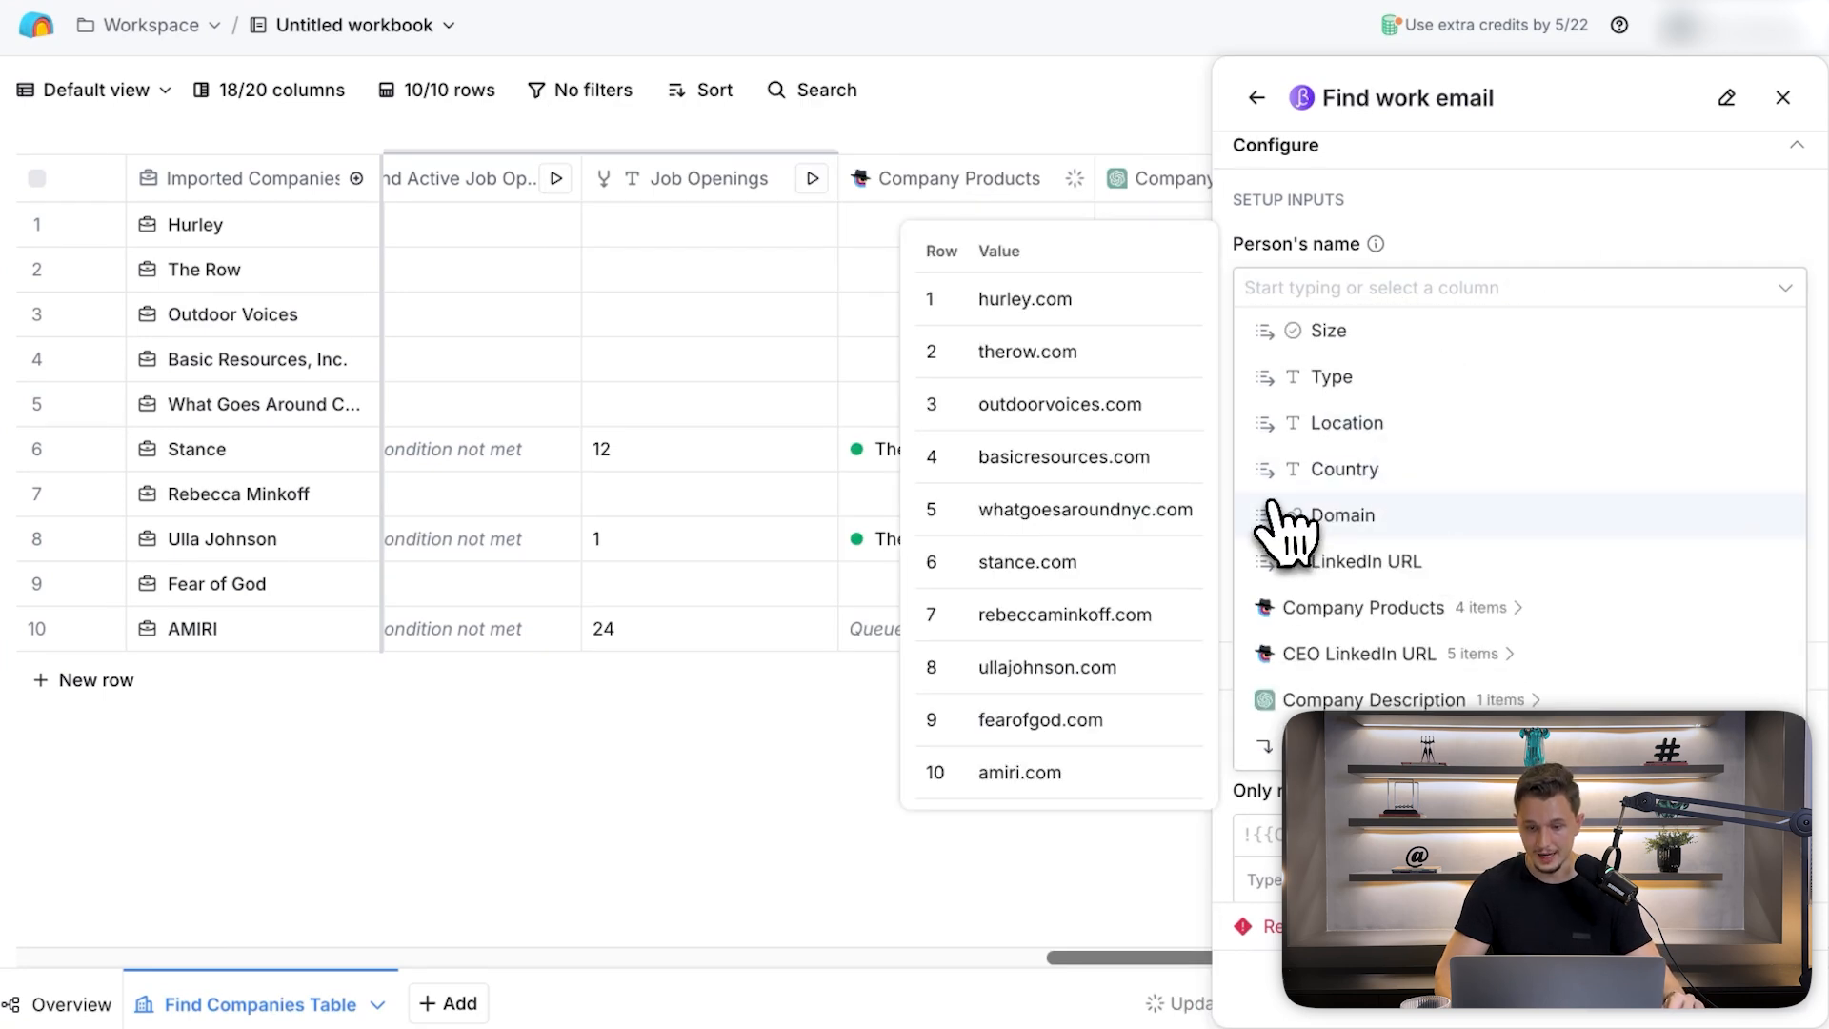
left_click(1506, 655)
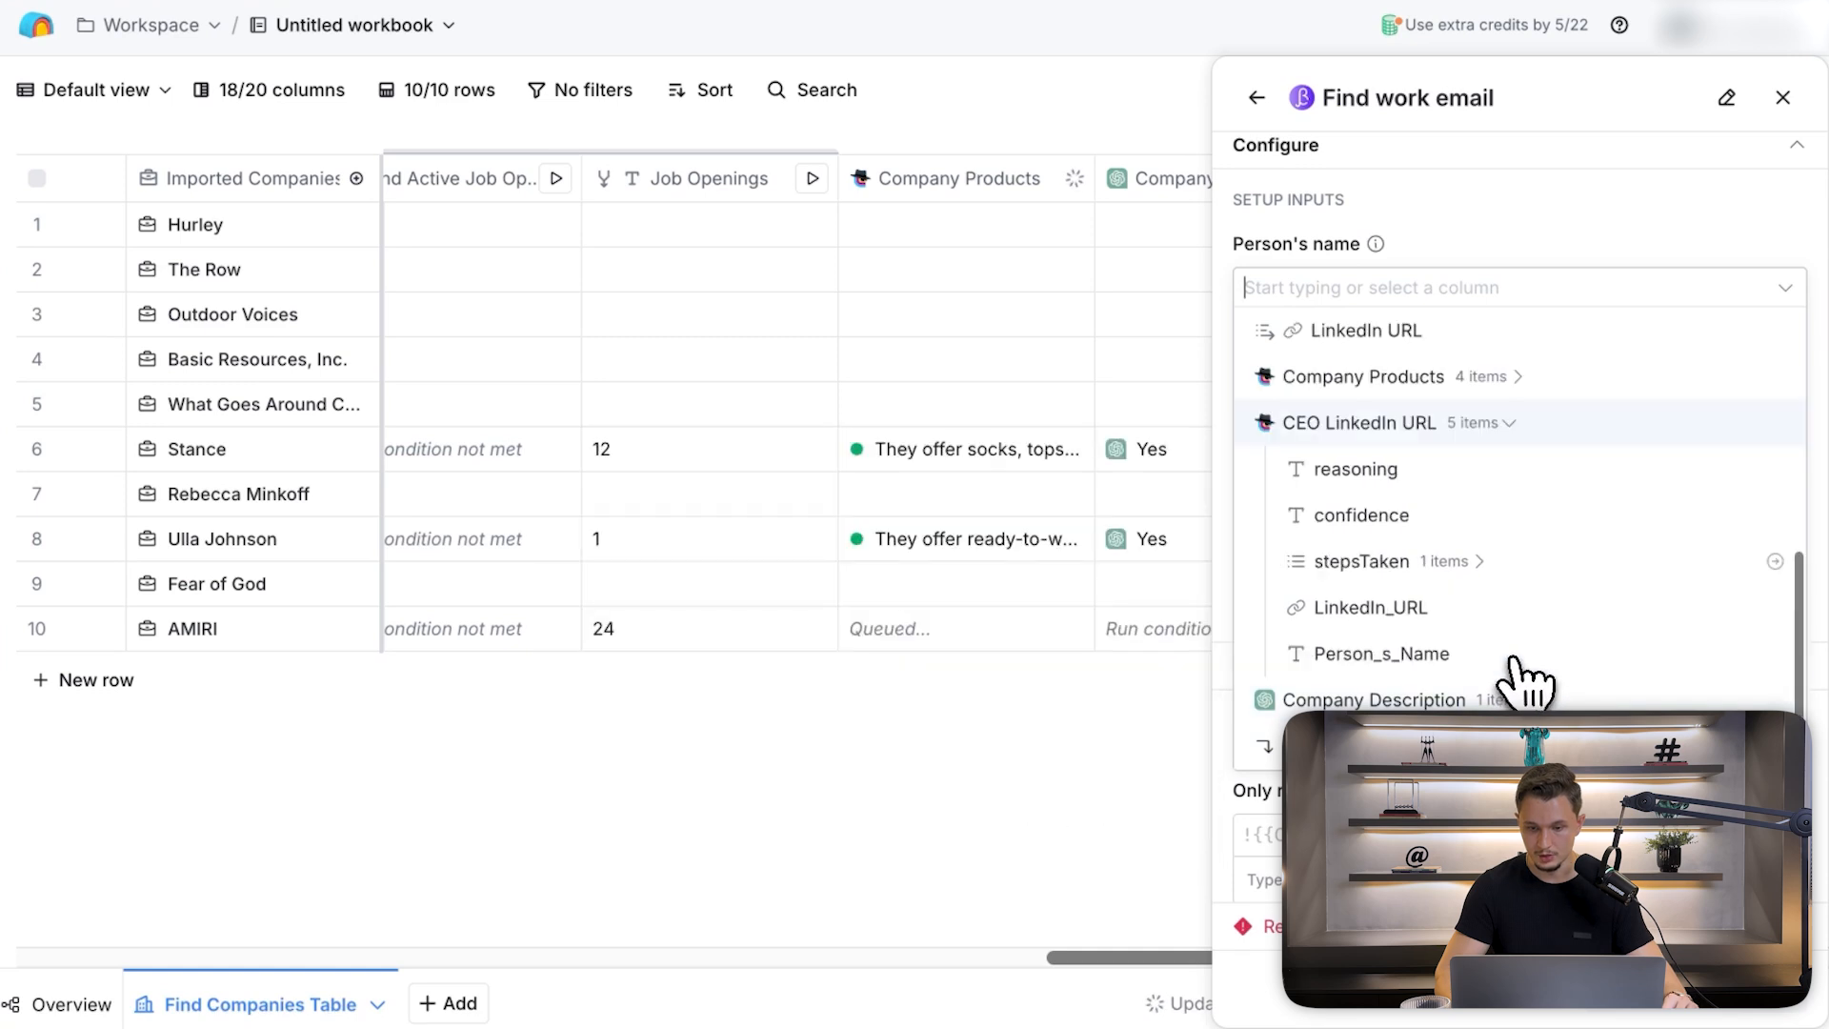
left_click(1445, 656)
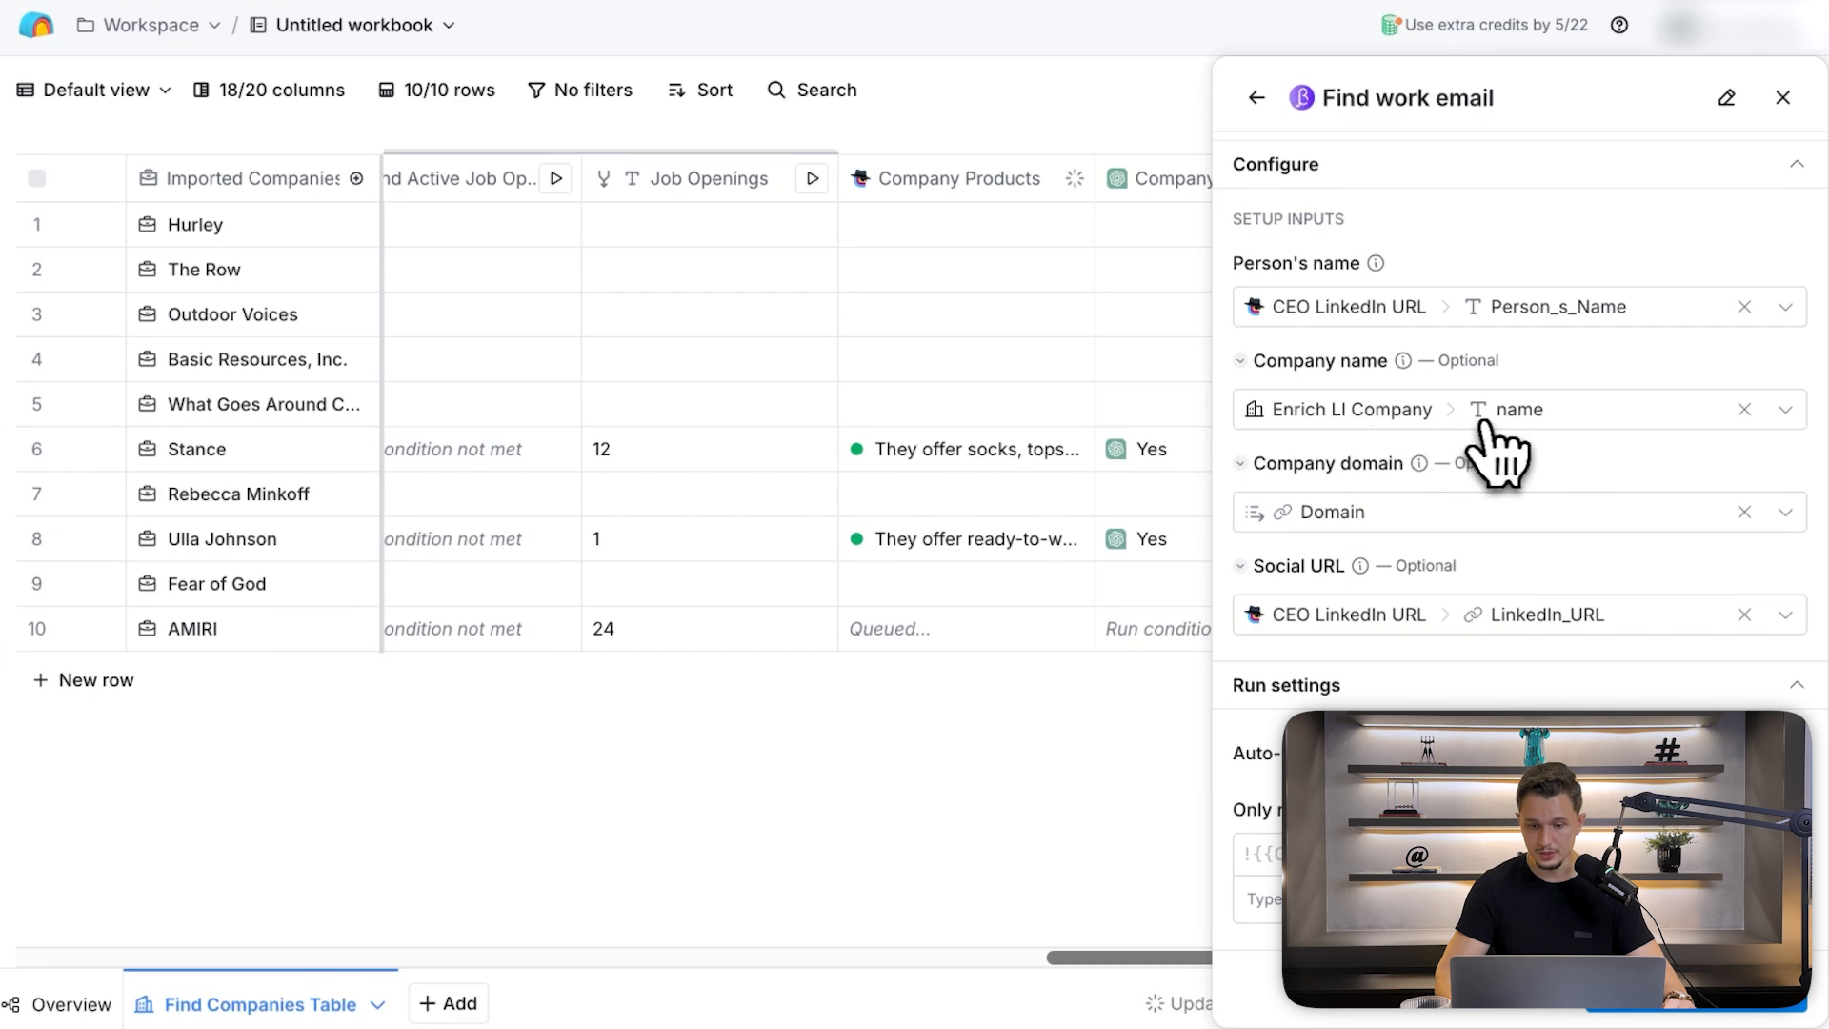
- Map the Company name input of Find work email to the Name column
left_click(1372, 411)
scroll(1400, 571, "down", 3)
scroll(1405, 576, "down", 1)
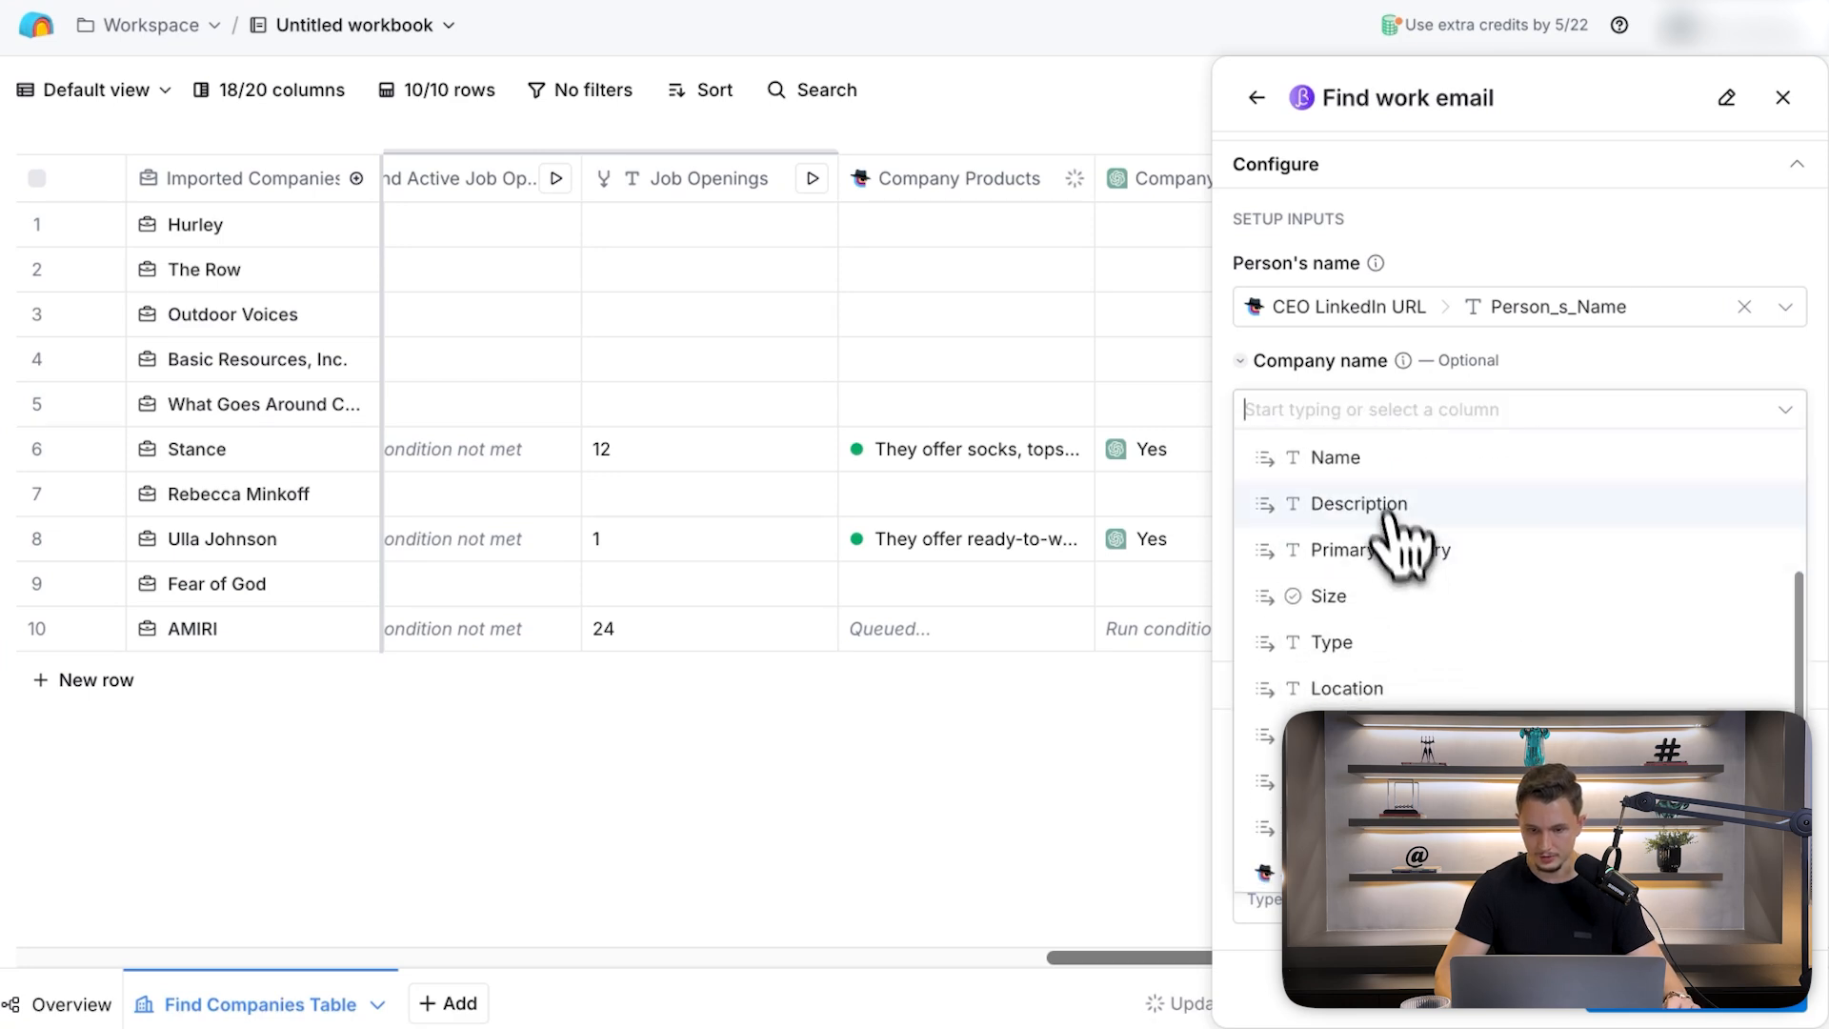
left_click(1372, 459)
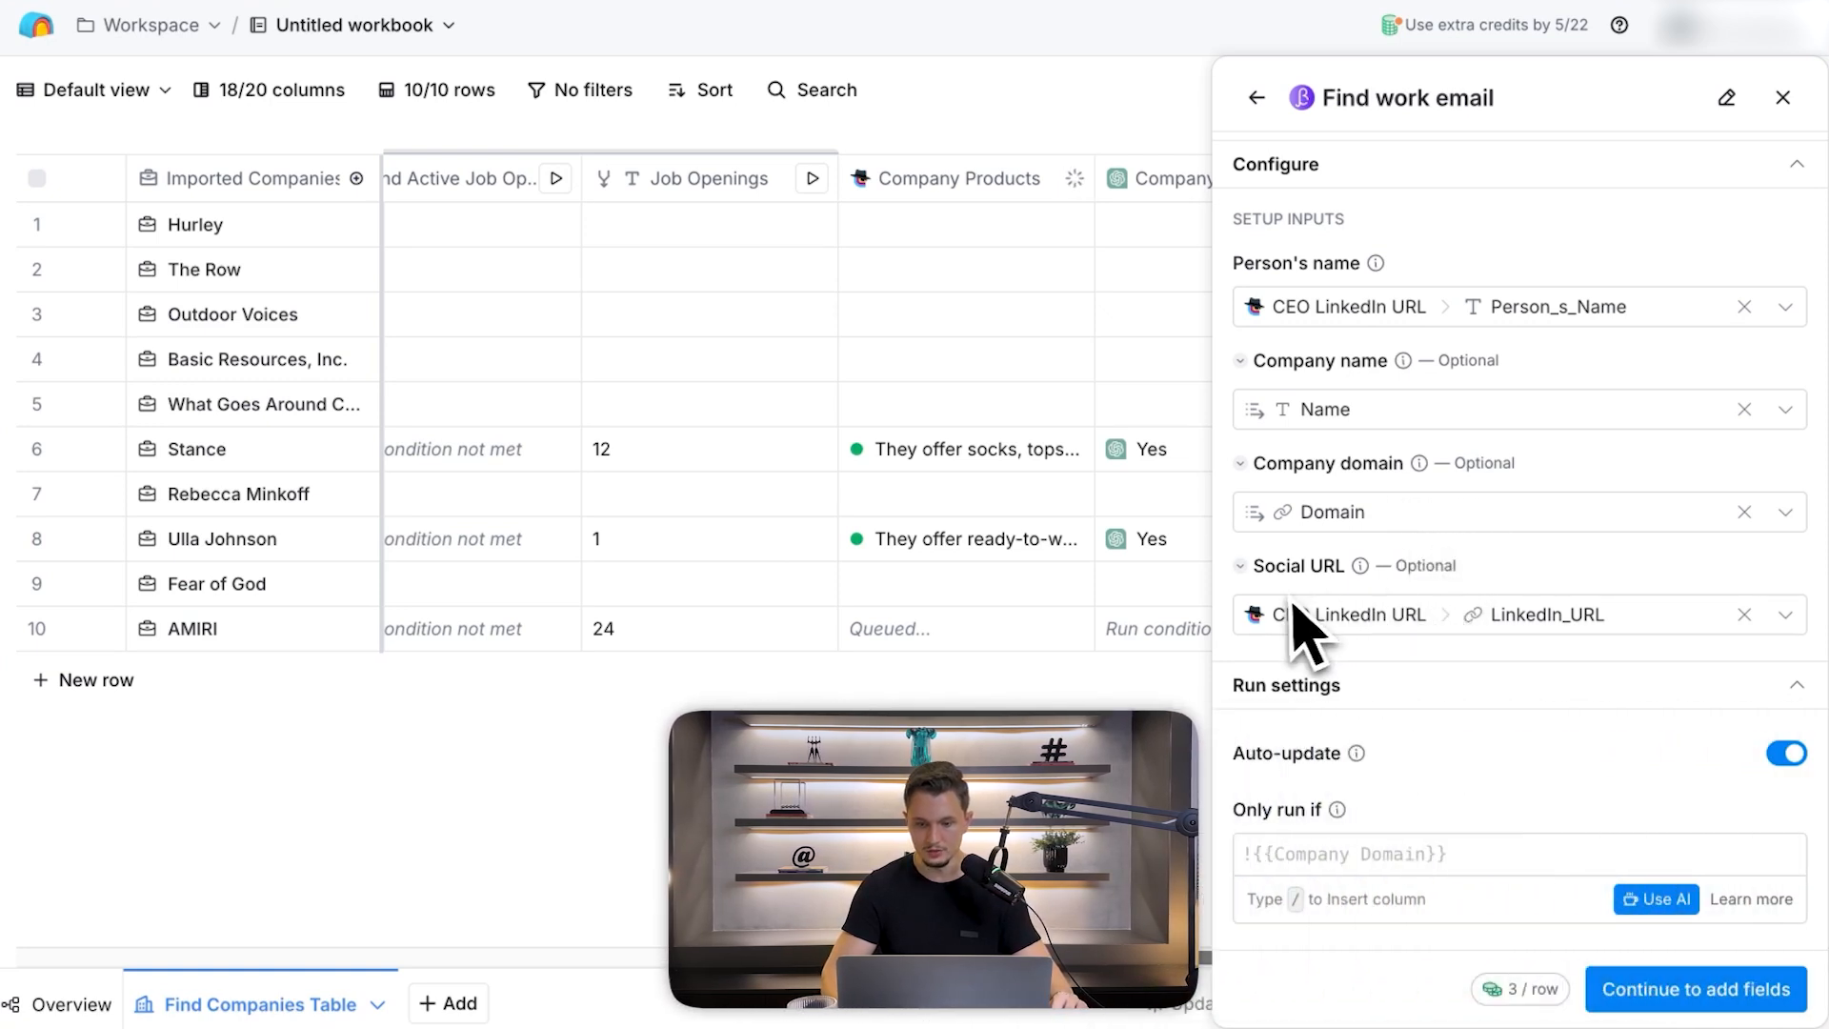
mouse_move(1425, 615)
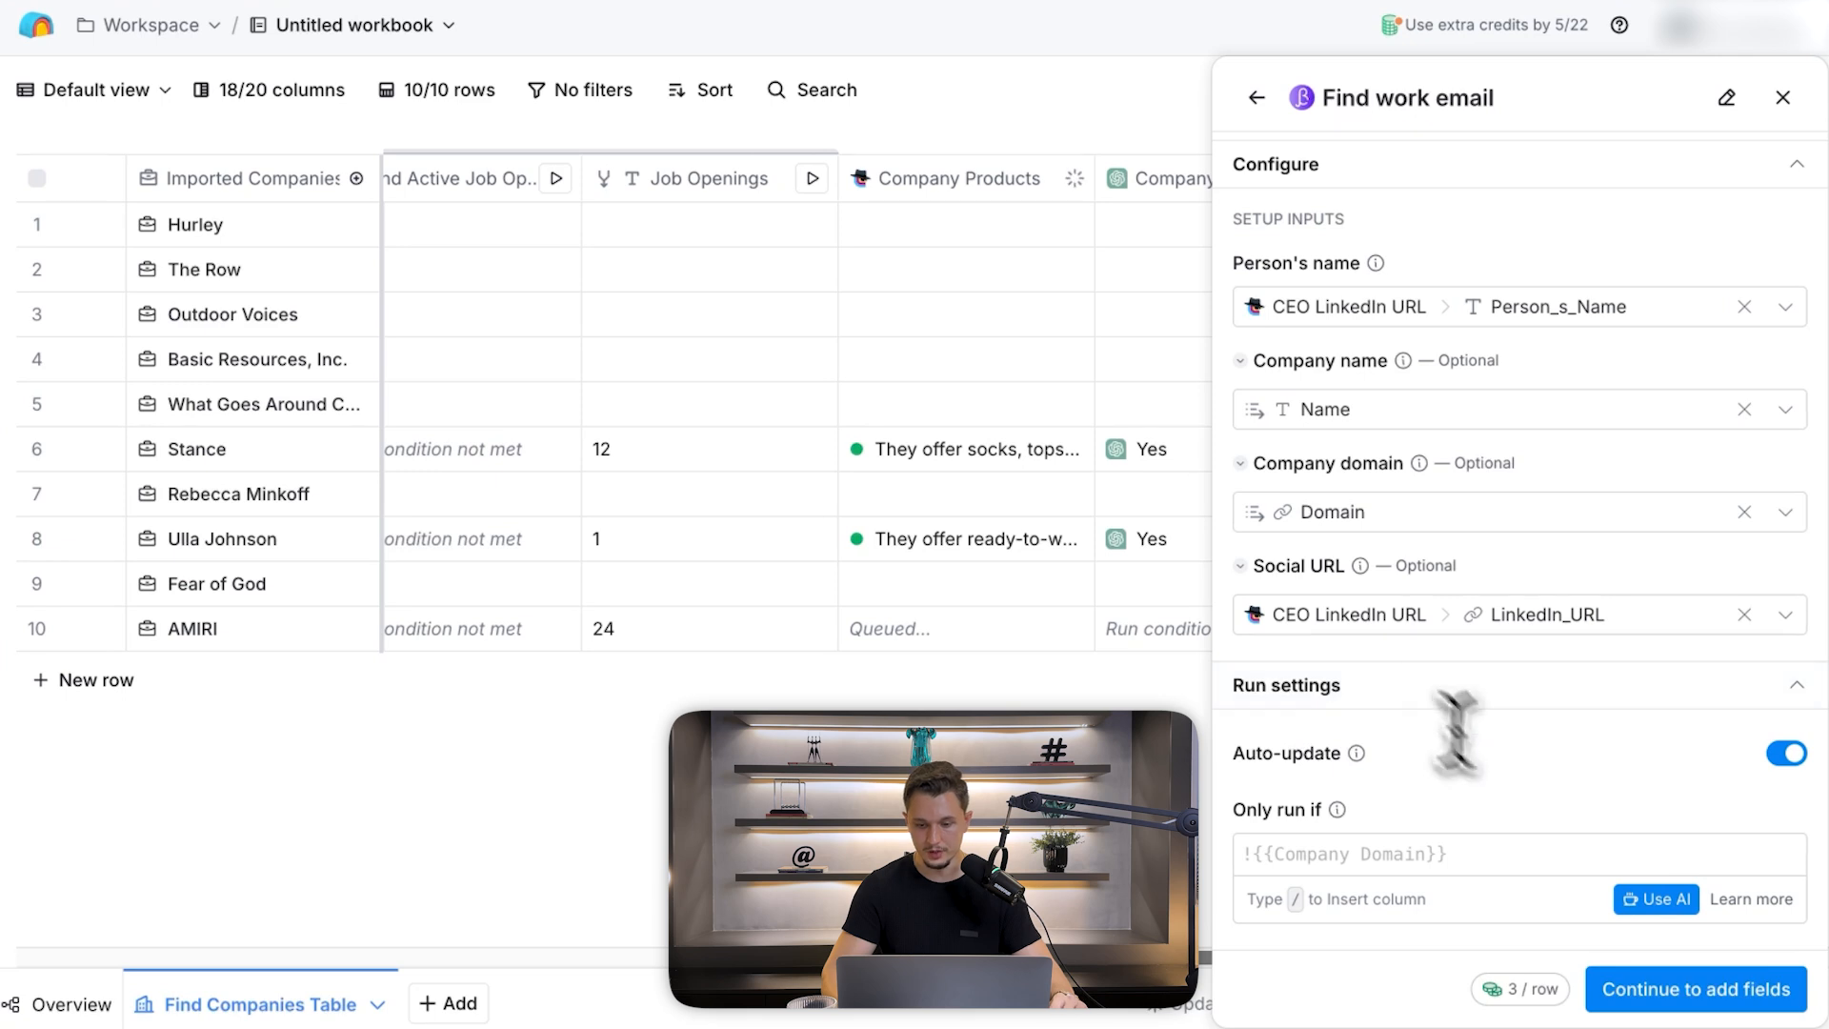
- Generate and save an AI run condition reading "Run only if LinkedIn_URL is not empty", using the CEO LinkedIn URL column's field
left_click(1656, 898)
left_click(582, 409)
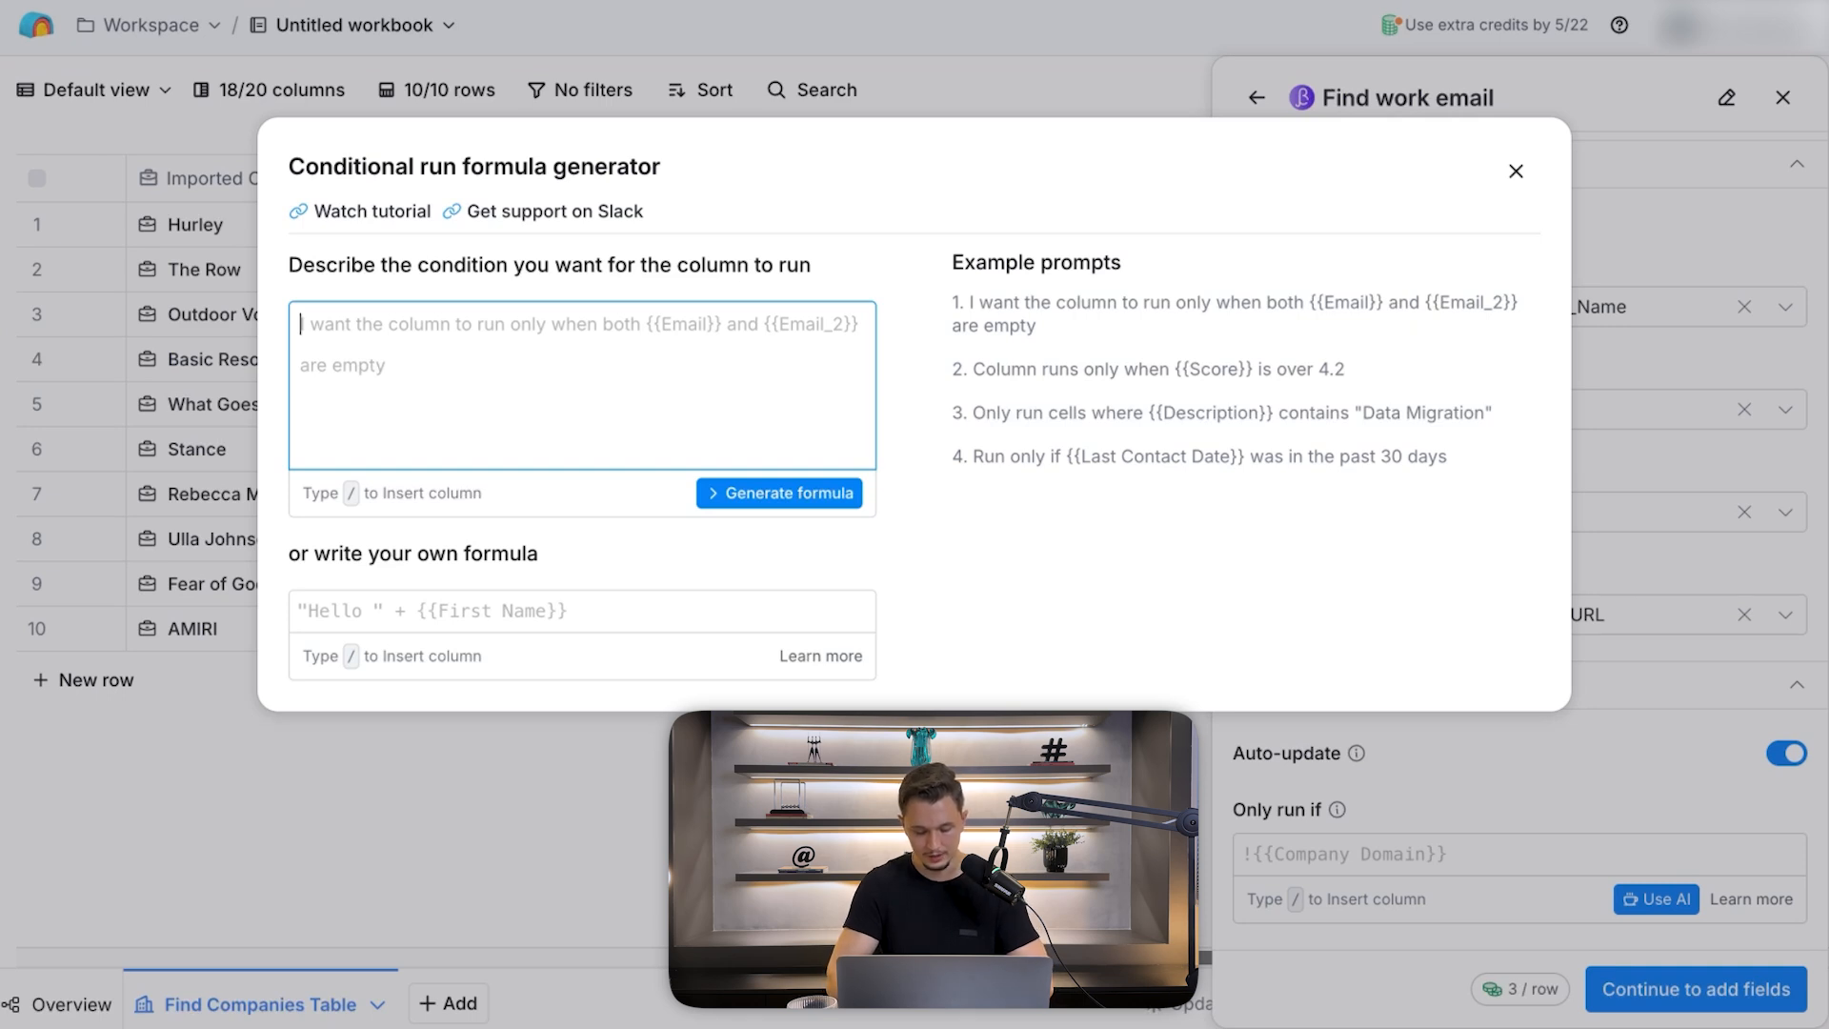
type("Run only ifg")
key("BackSpace")
type("/")
scroll(612, 653, "down", 3)
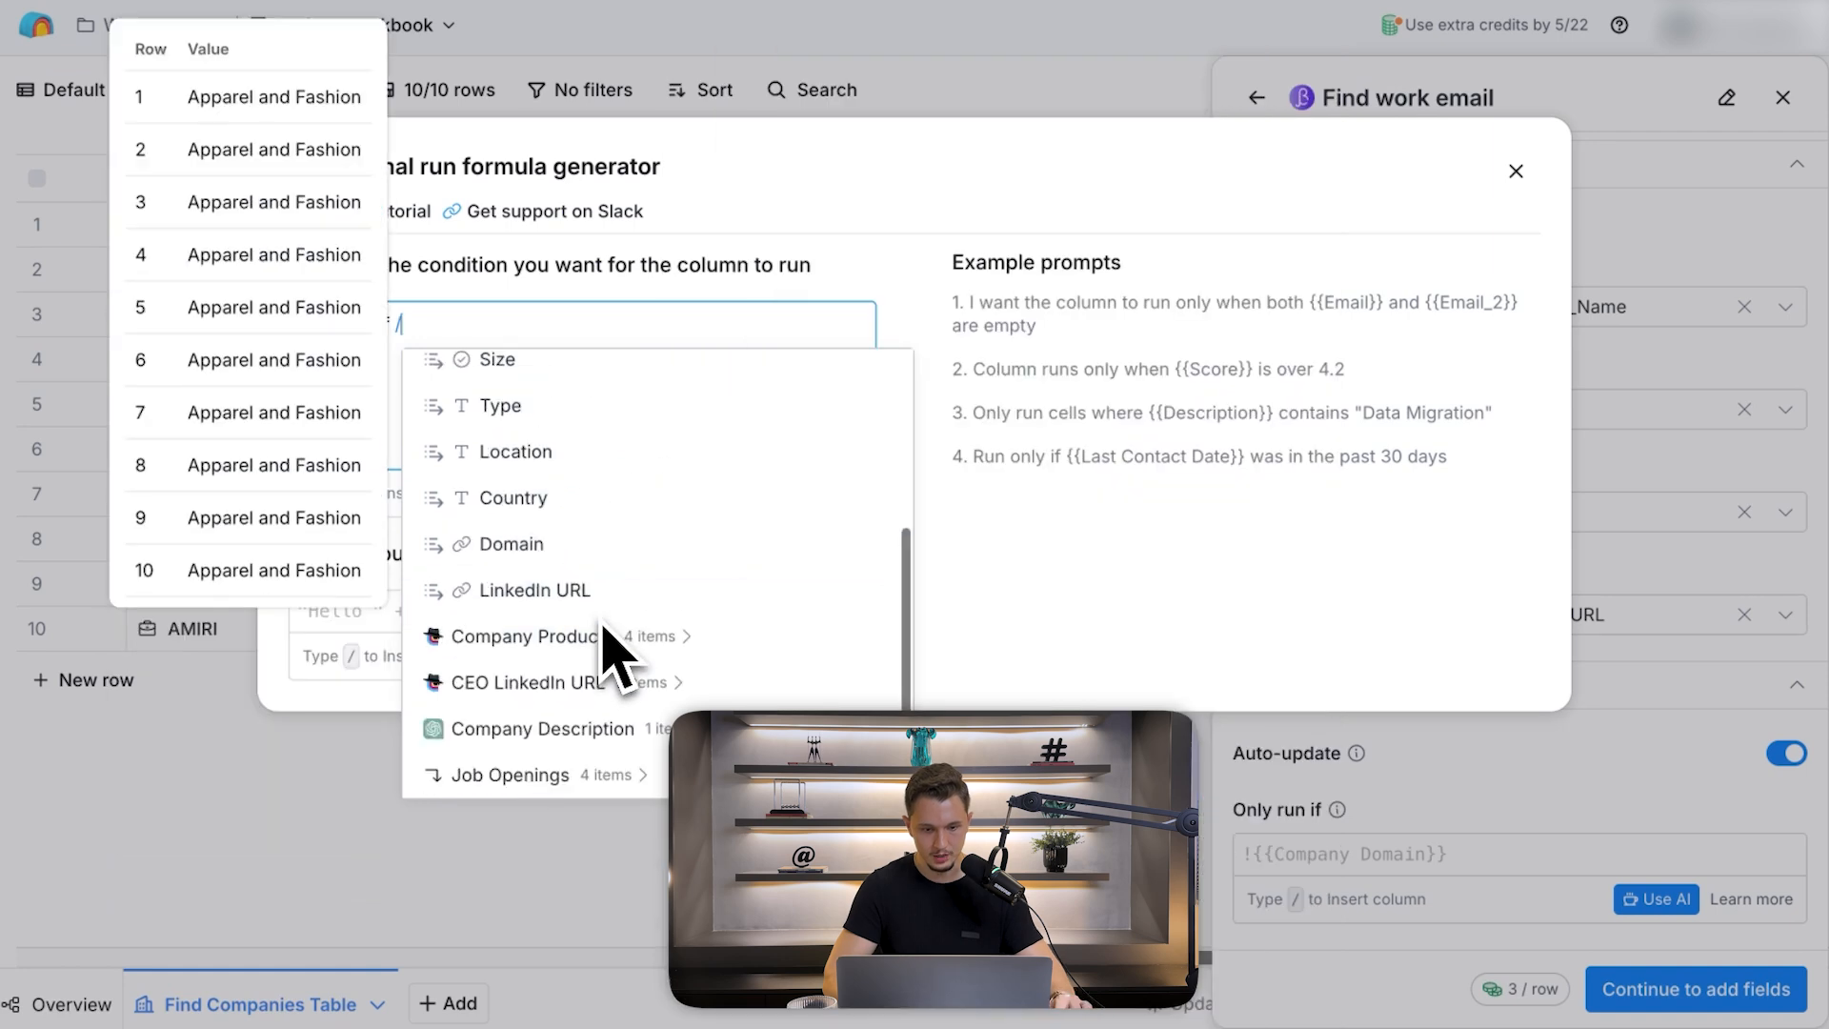
mouse_move(623, 684)
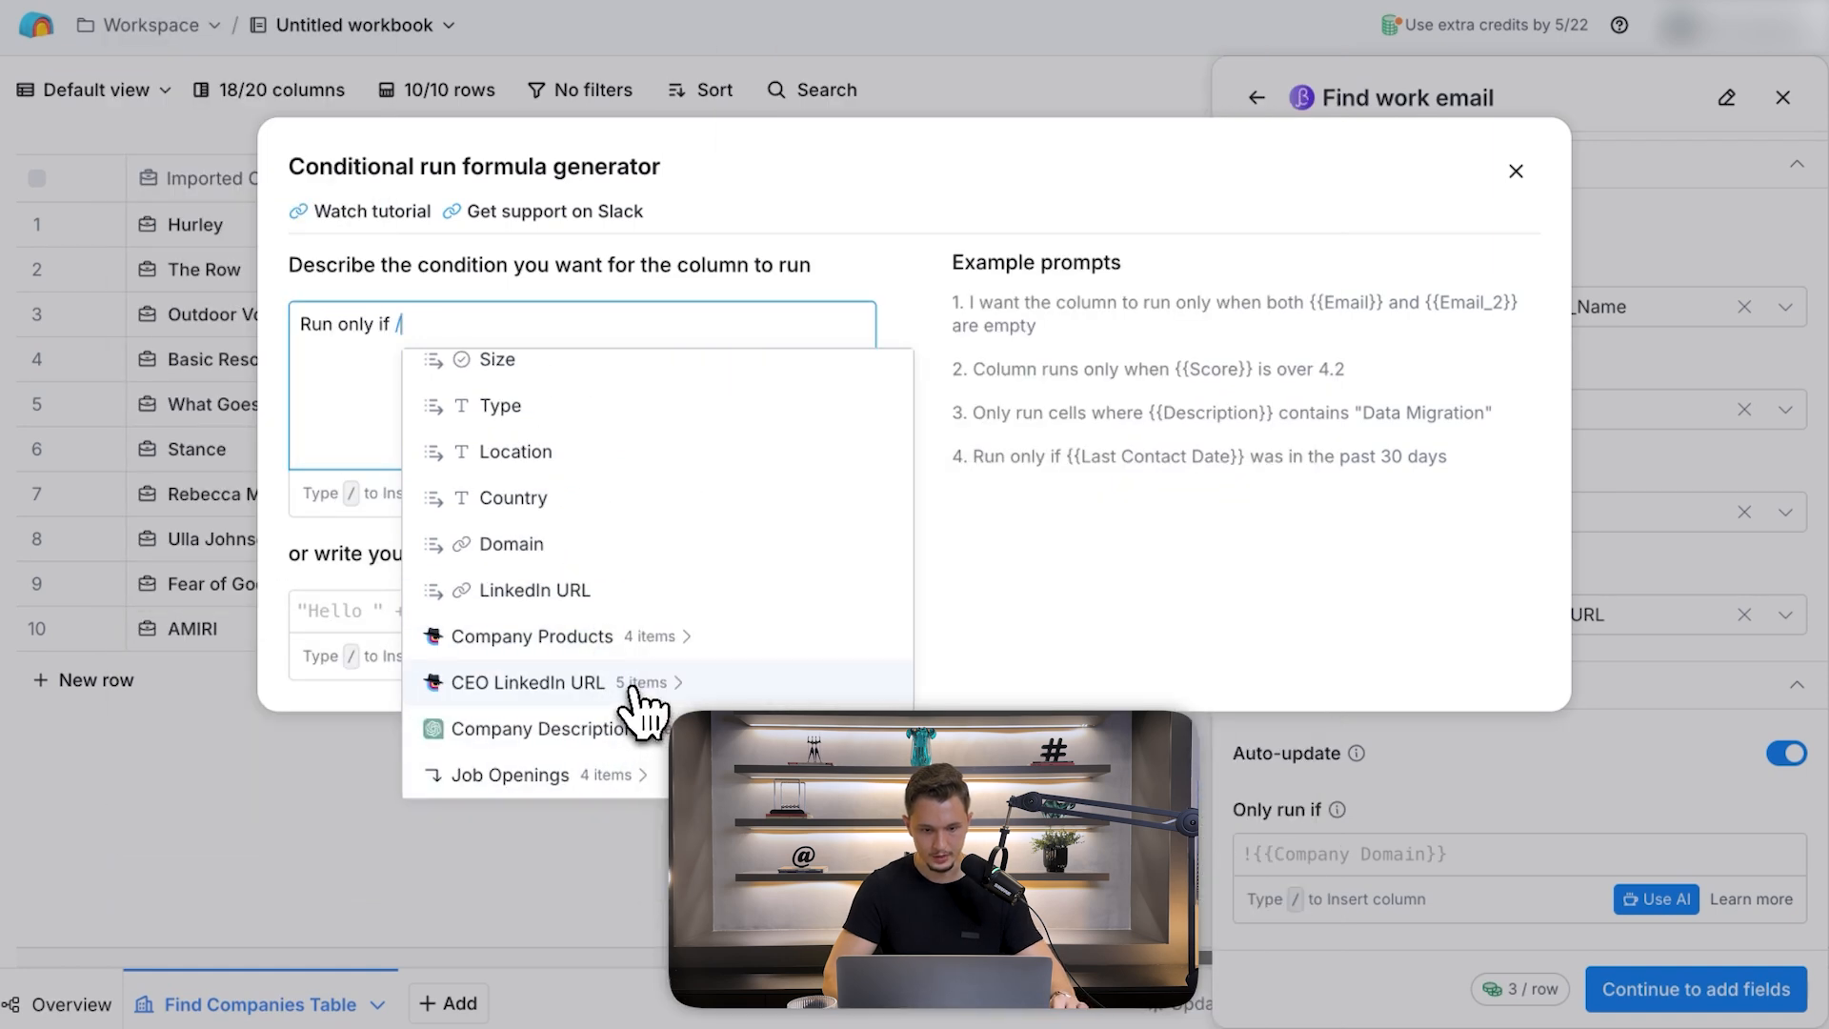
left_click(748, 682)
mouse_move(719, 688)
left_click(606, 638)
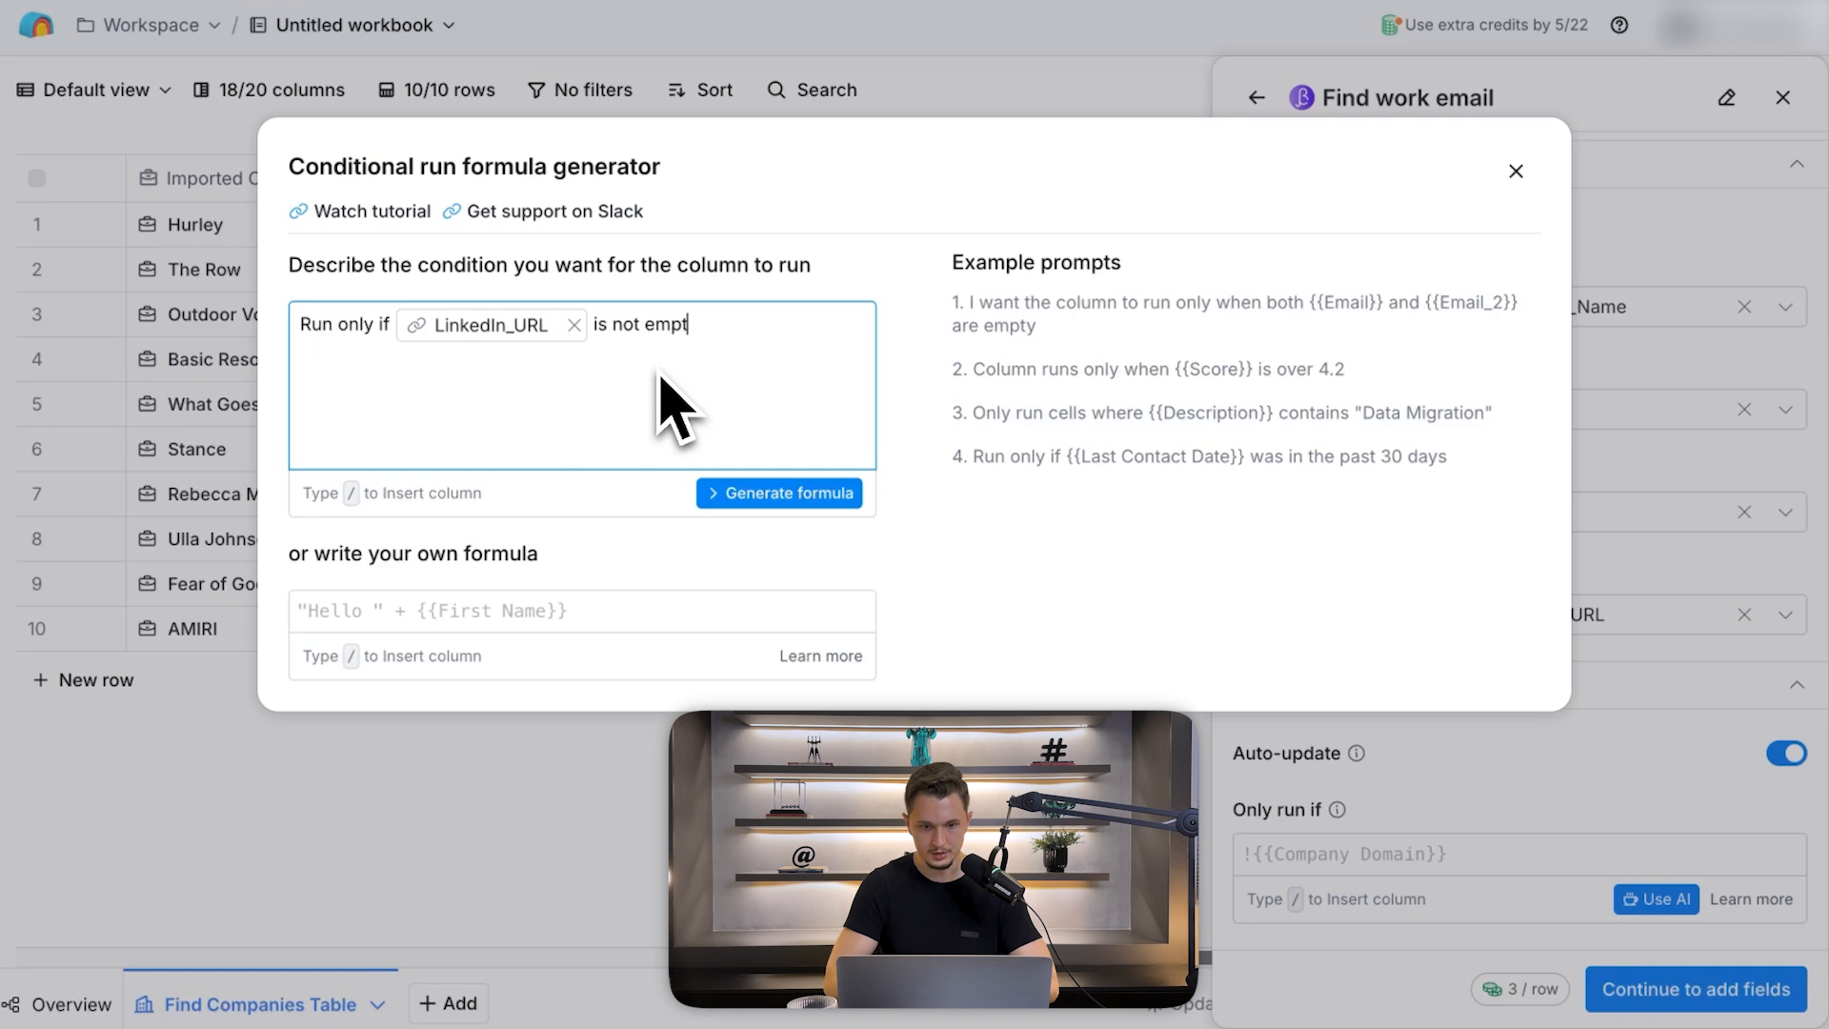
type("is not empty")
left_click(779, 492)
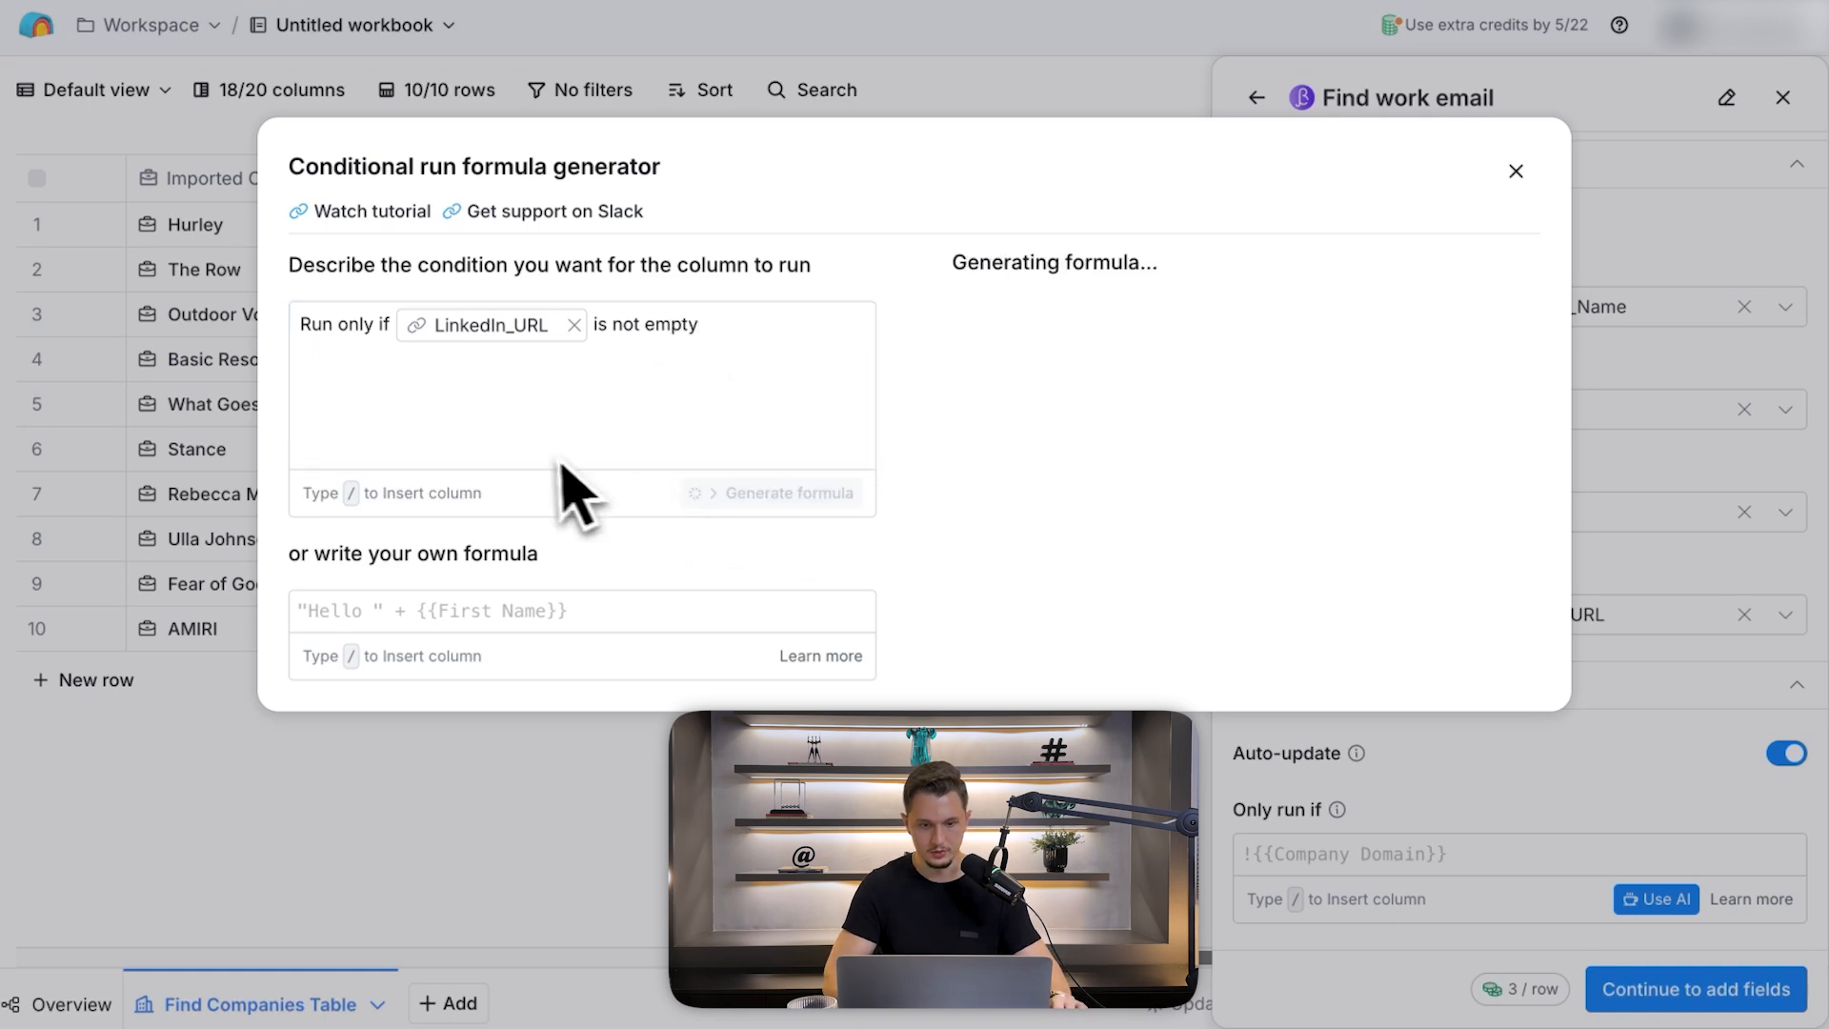
scroll(1306, 518, "right", 5)
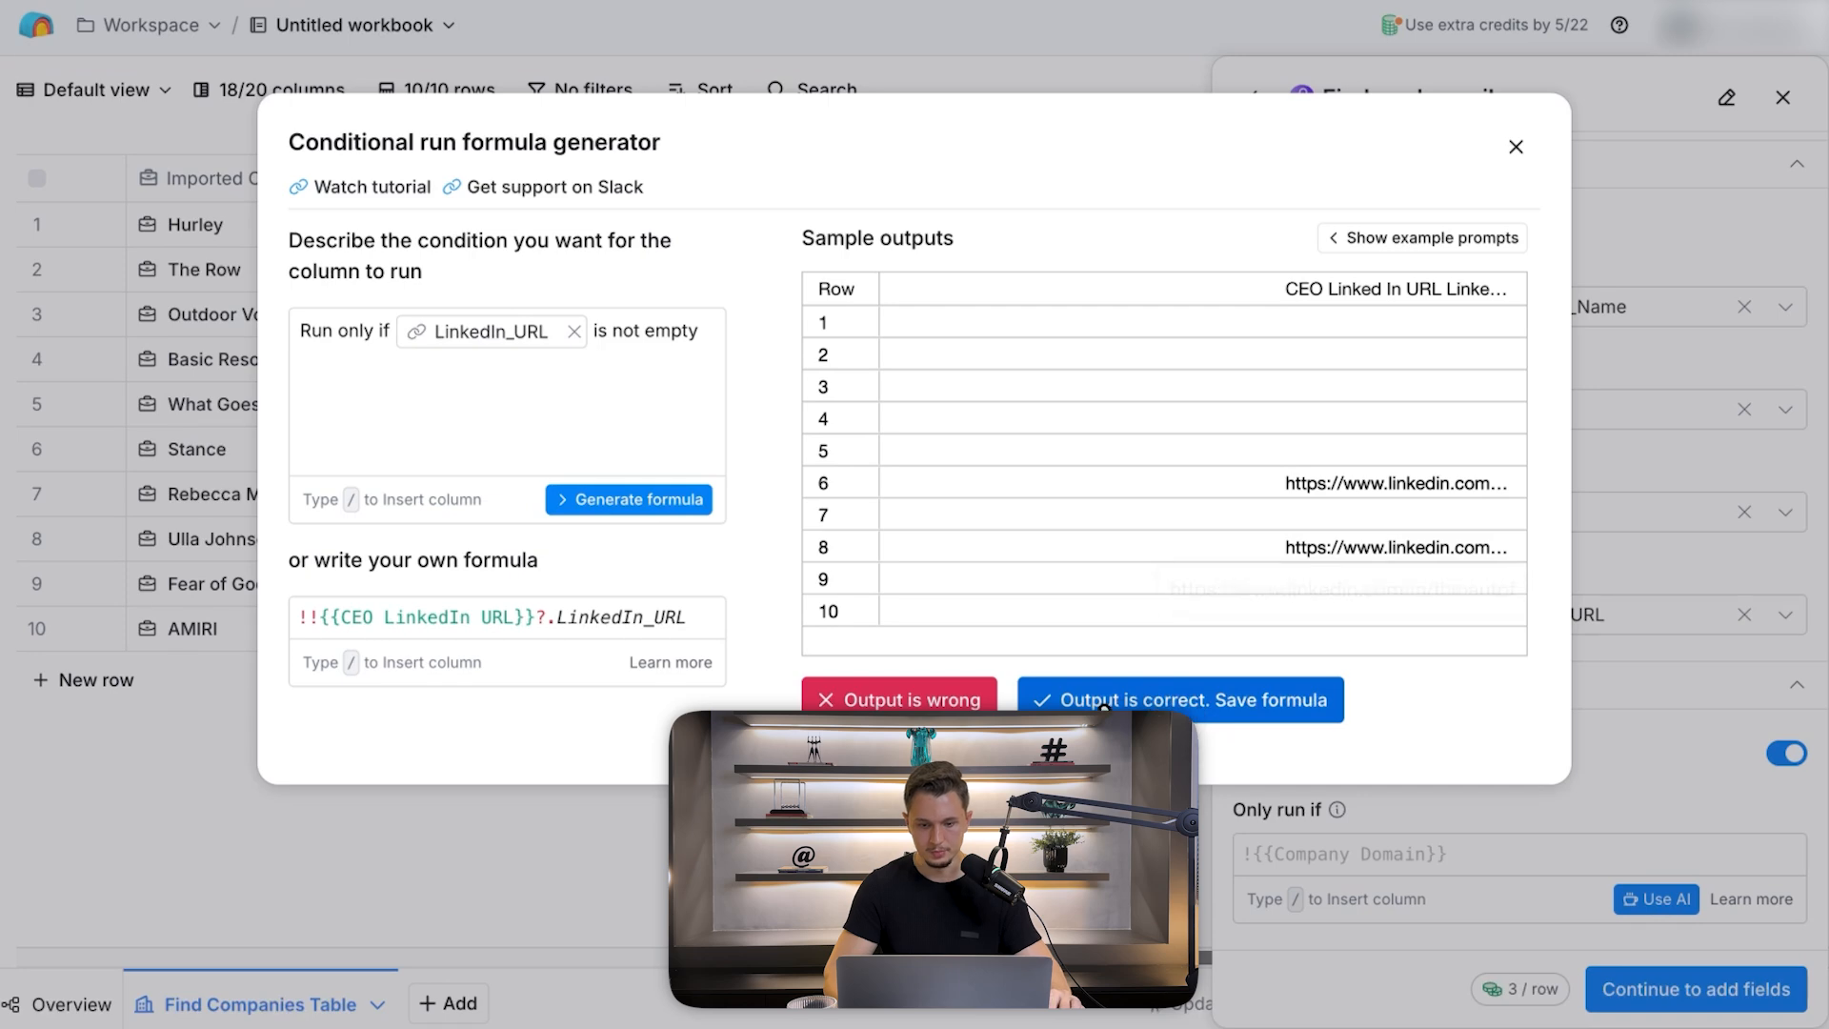
left_click(1058, 699)
- Continue to the output fields and enable Contact email address provider, Contact email address, Contact email address status and Contact phone number as columns
left_click(1760, 1000)
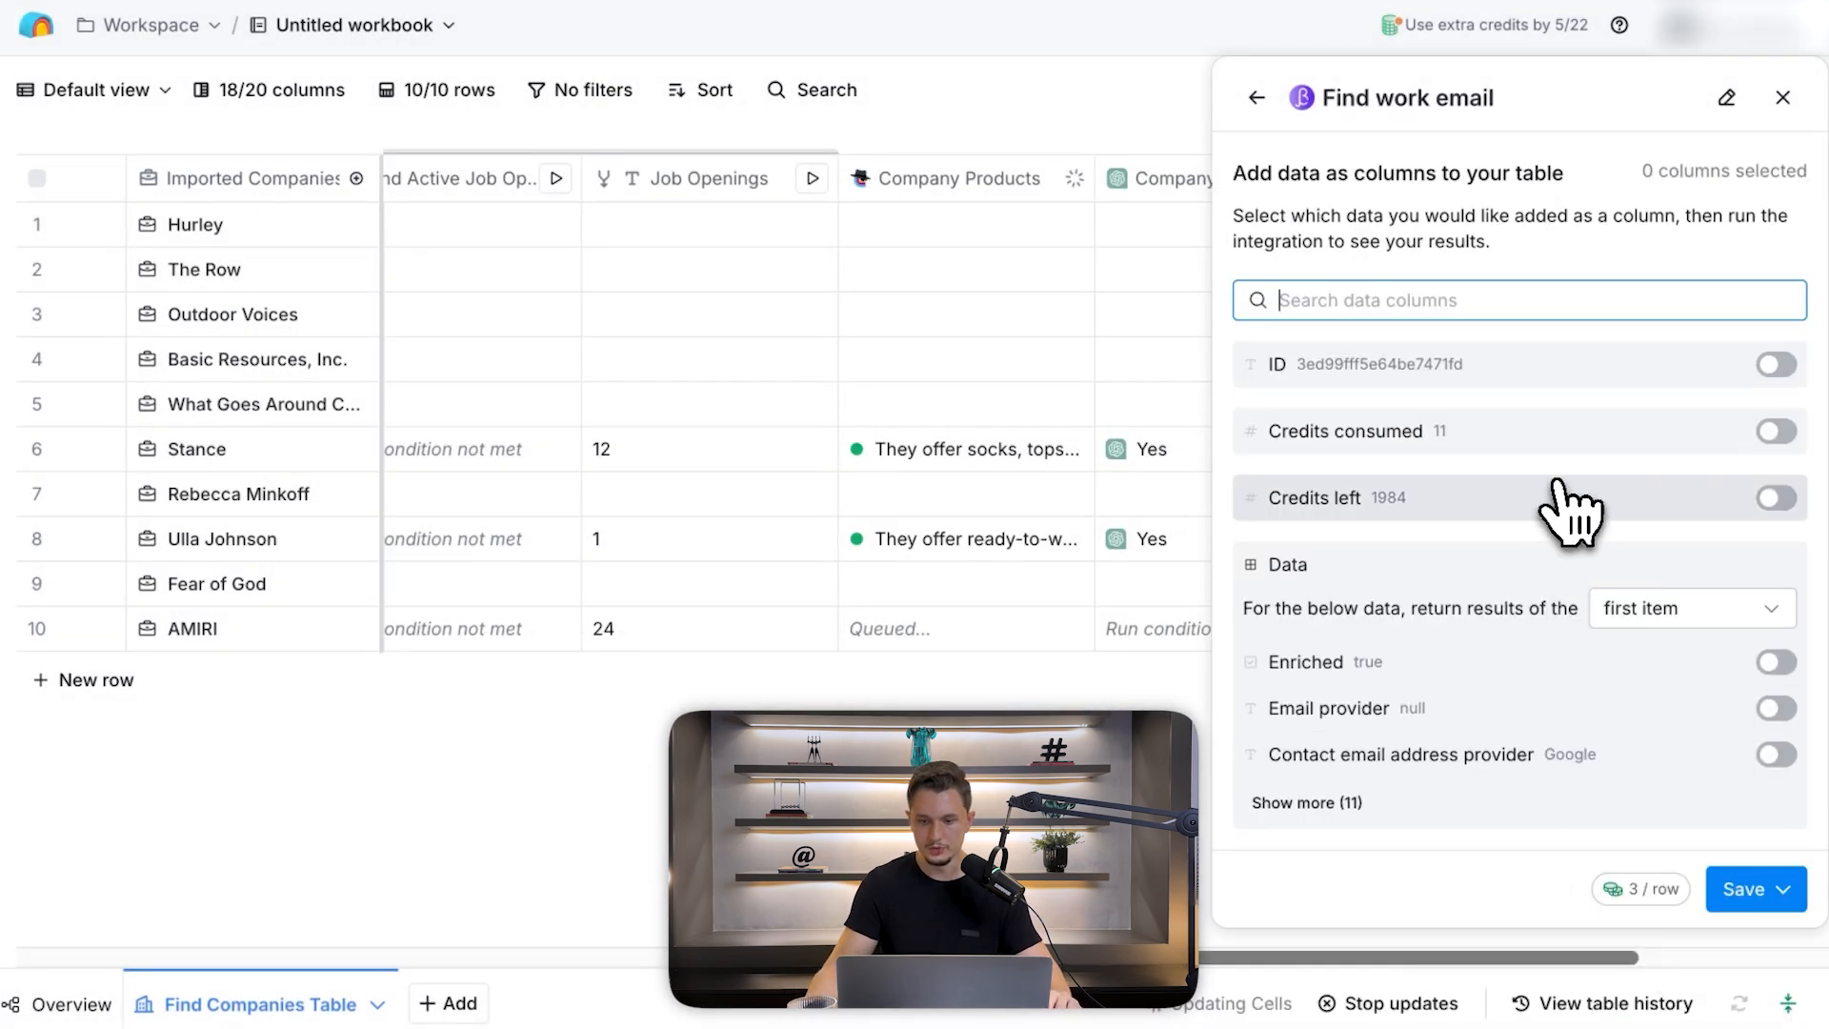
left_click(1307, 803)
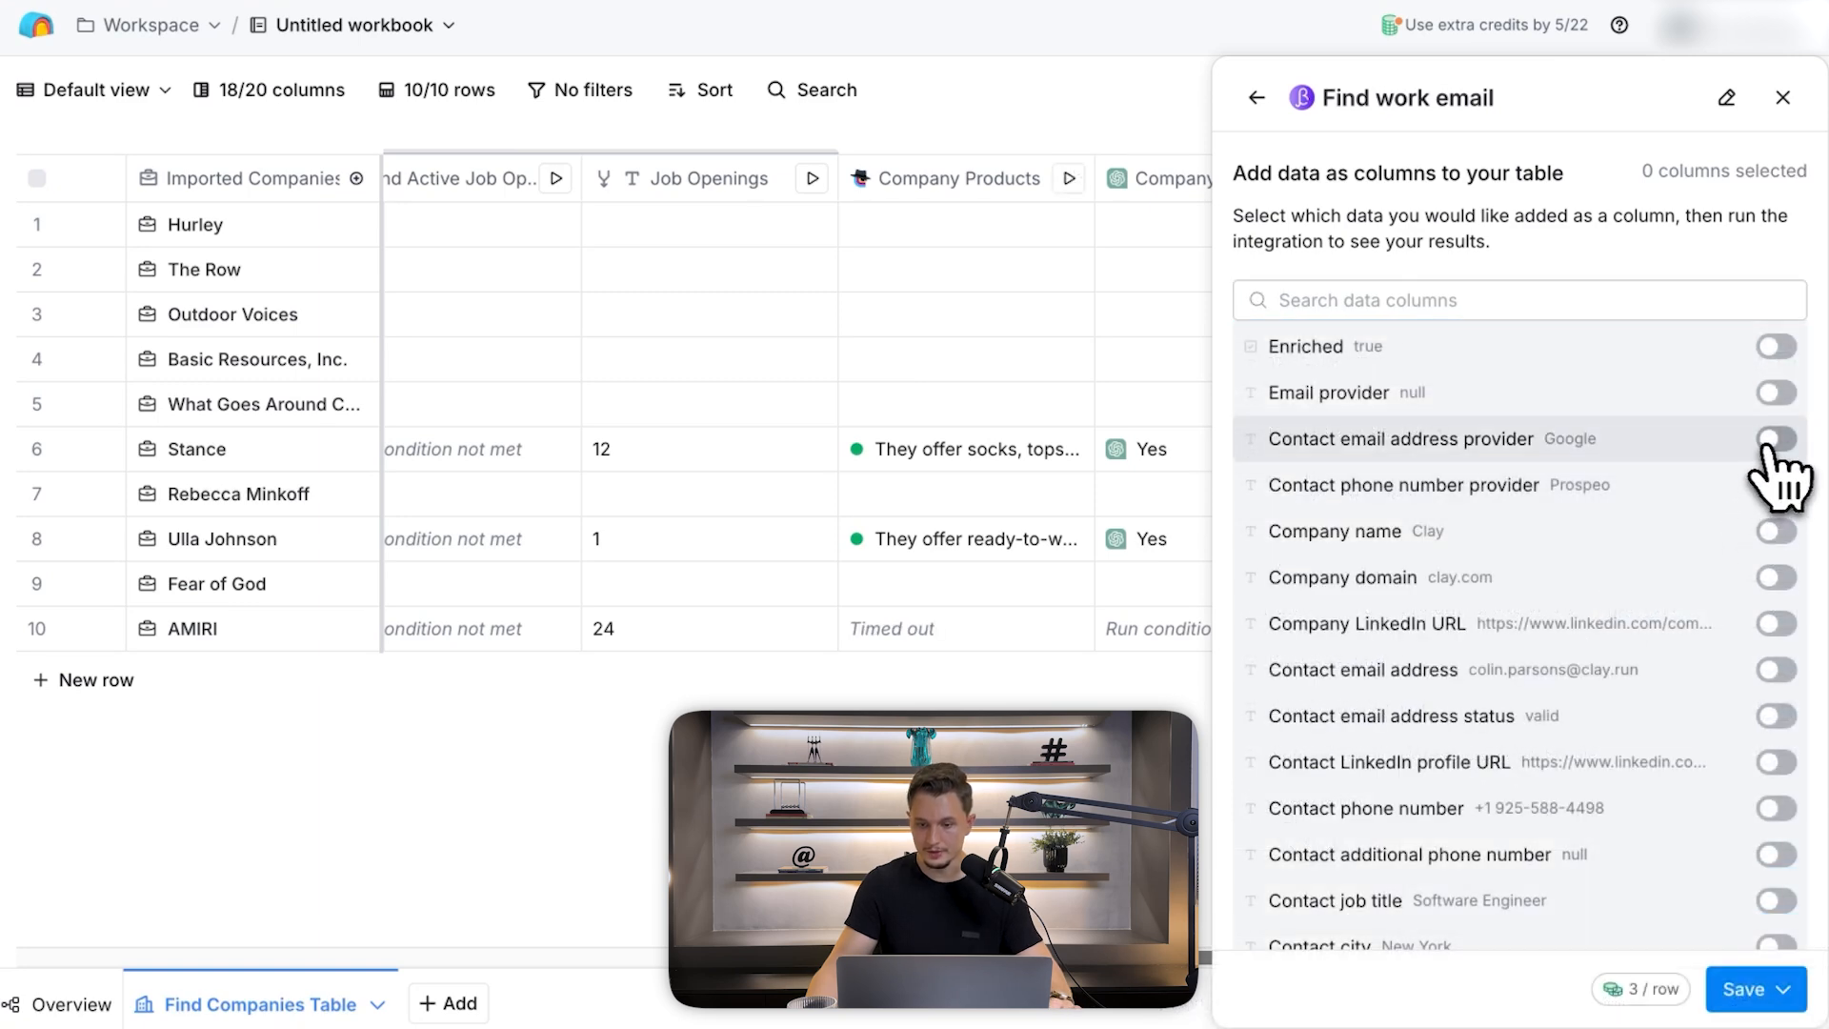
left_click(1778, 440)
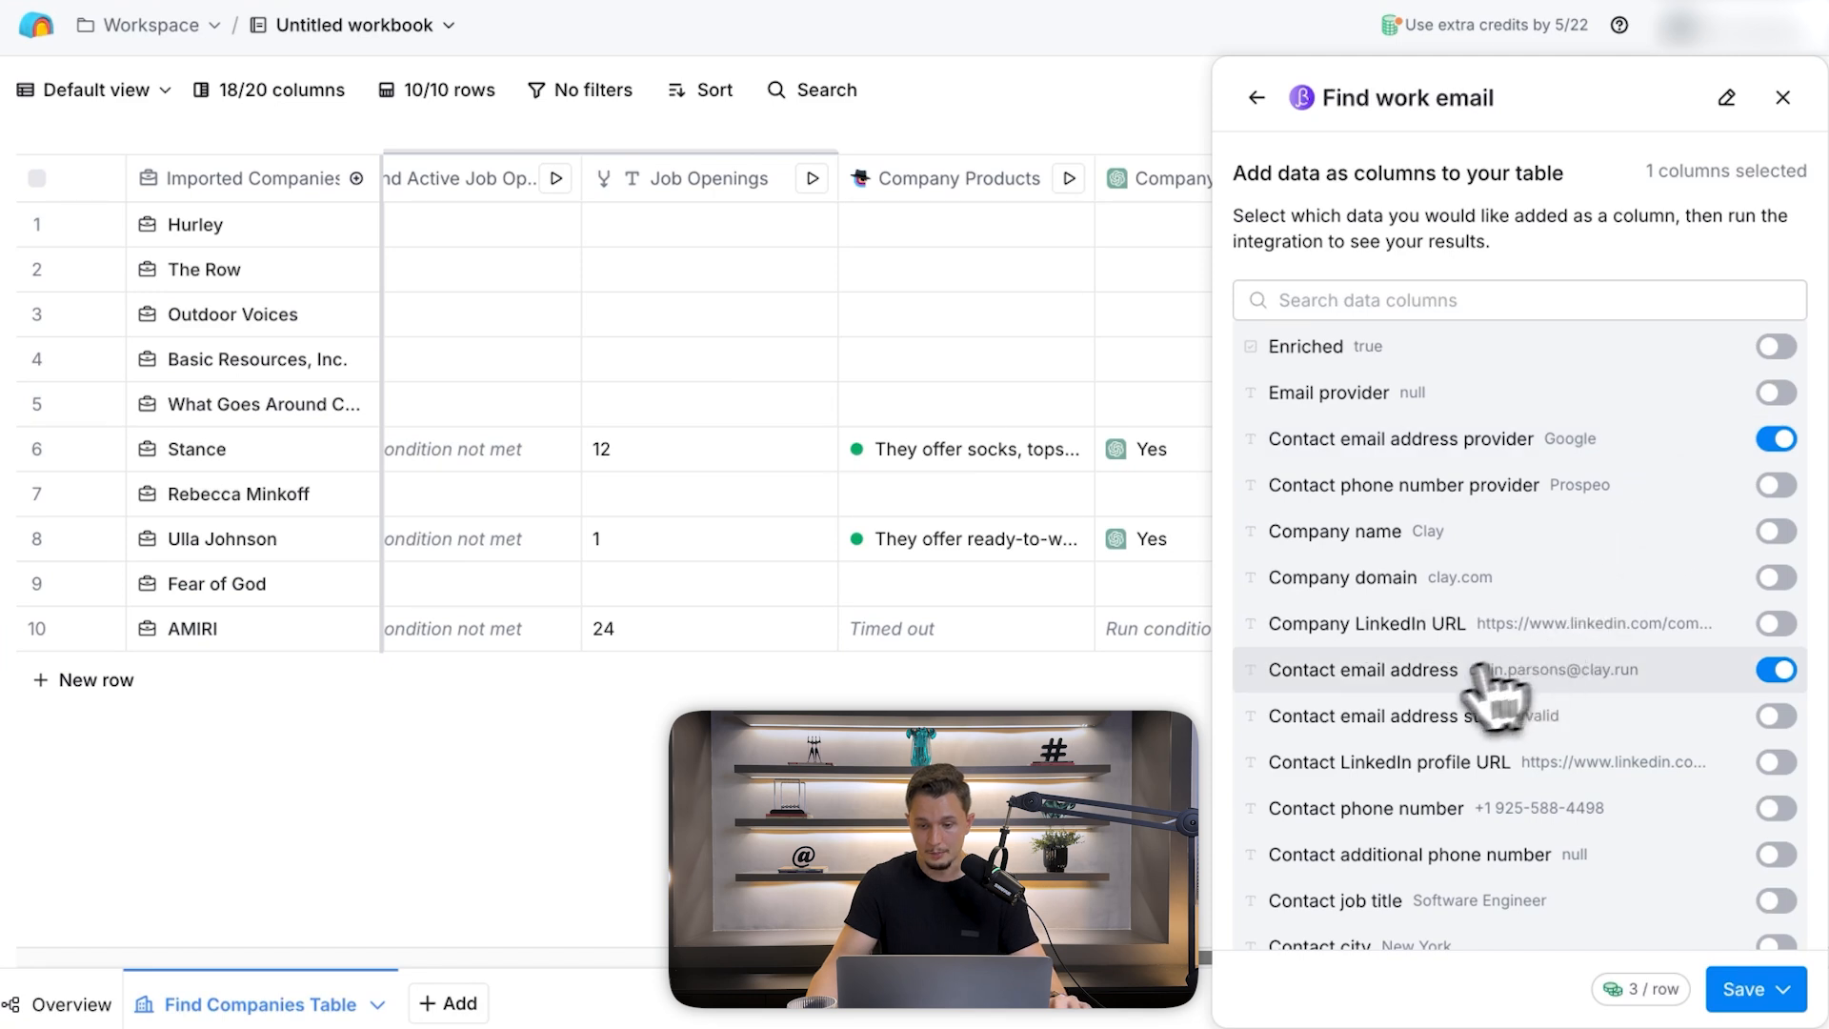
scroll(1478, 709, "down", 1)
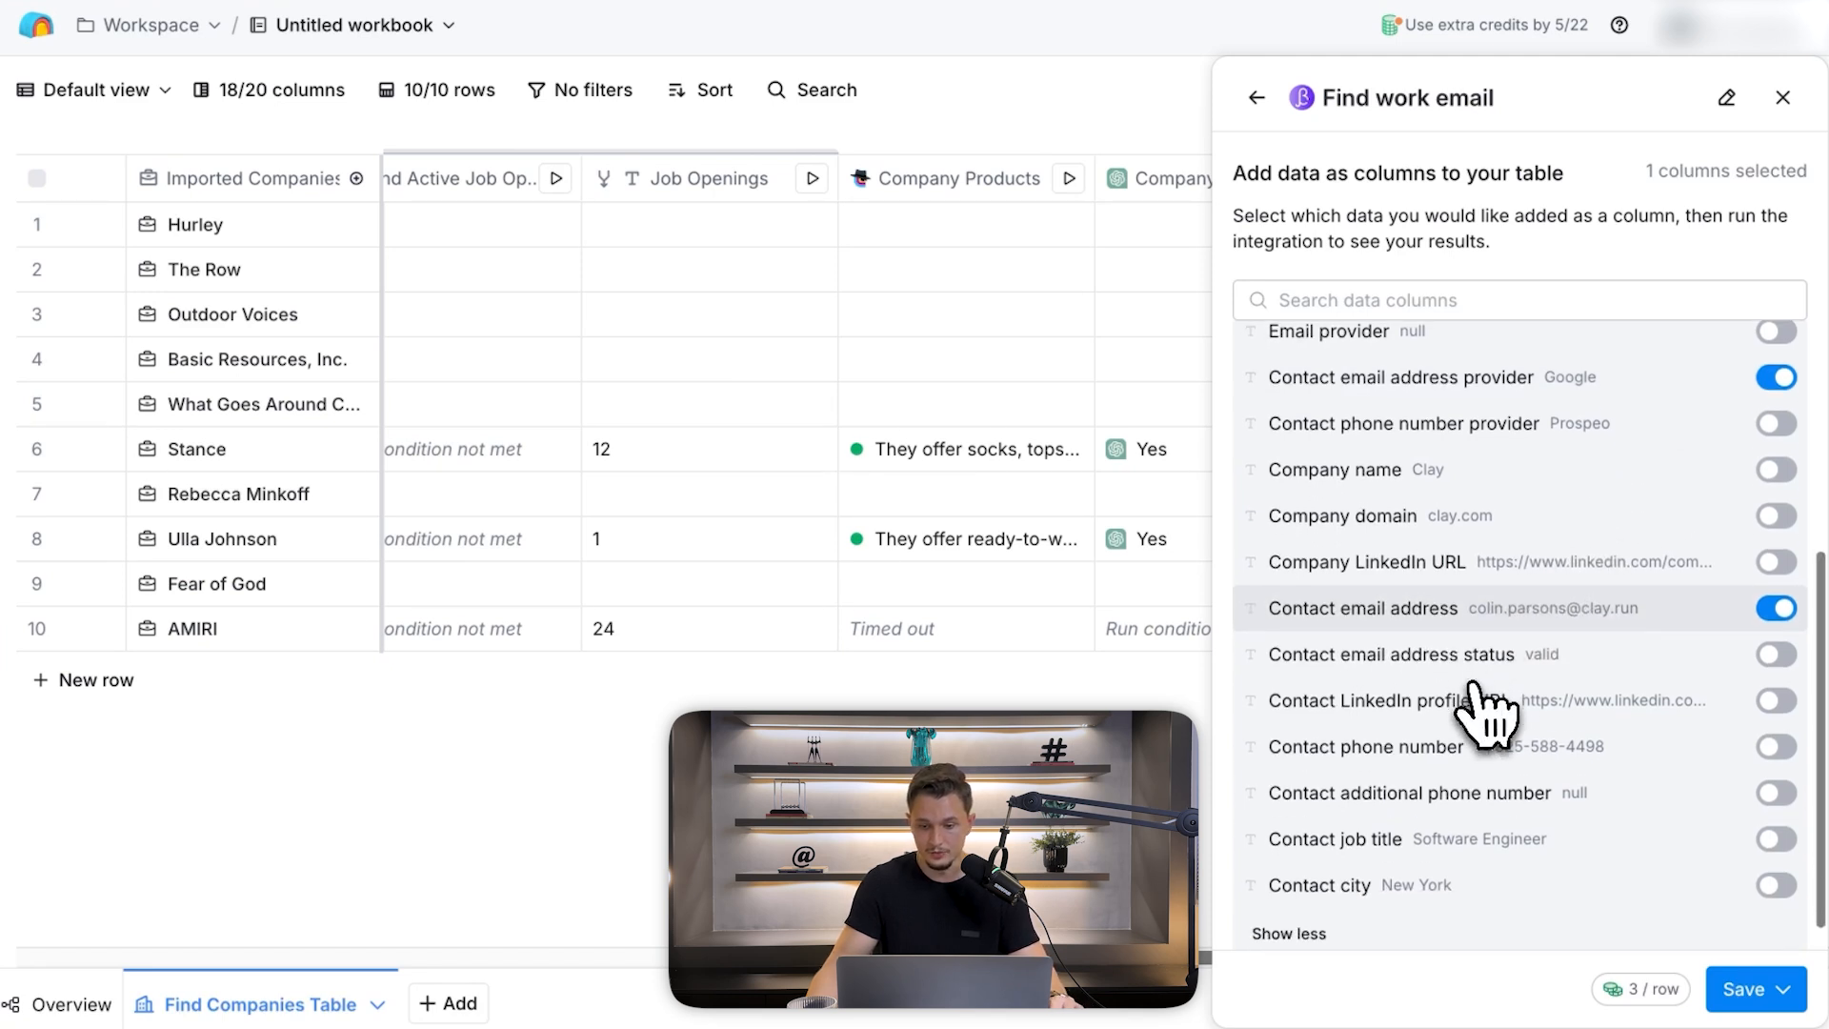
left_click(1775, 747)
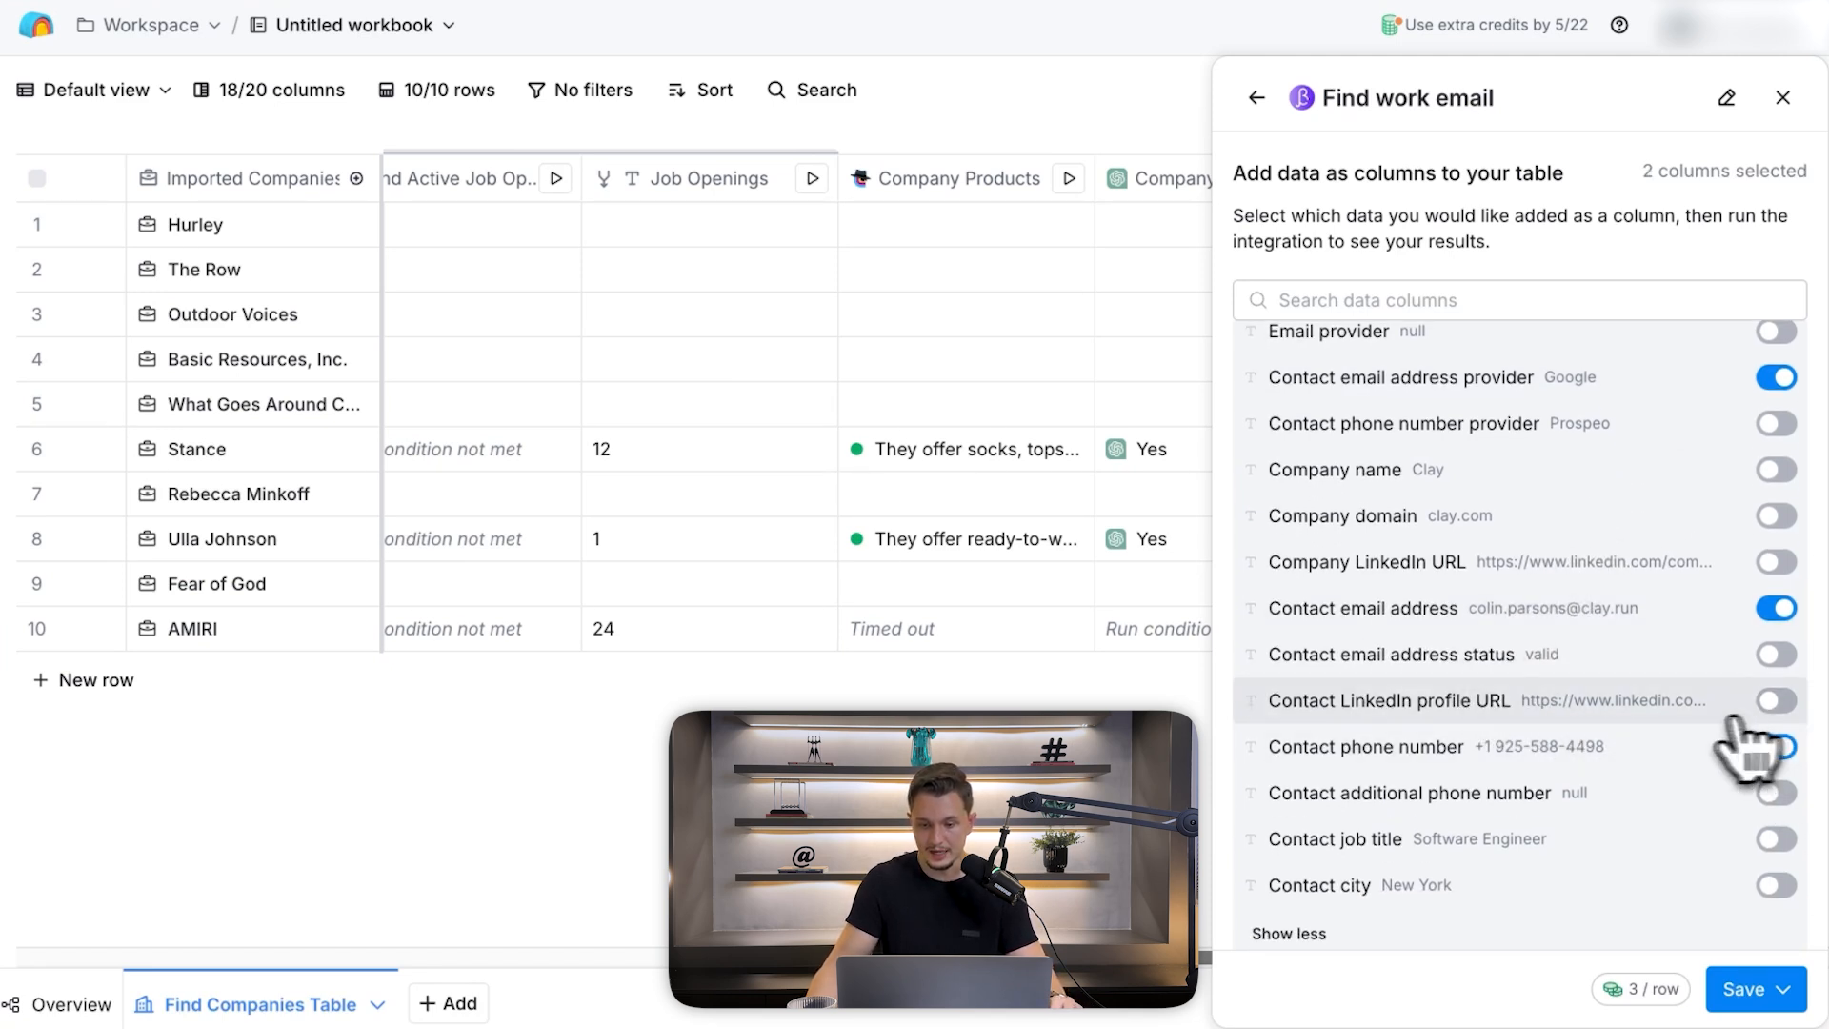
scroll(1667, 755, "down", 1)
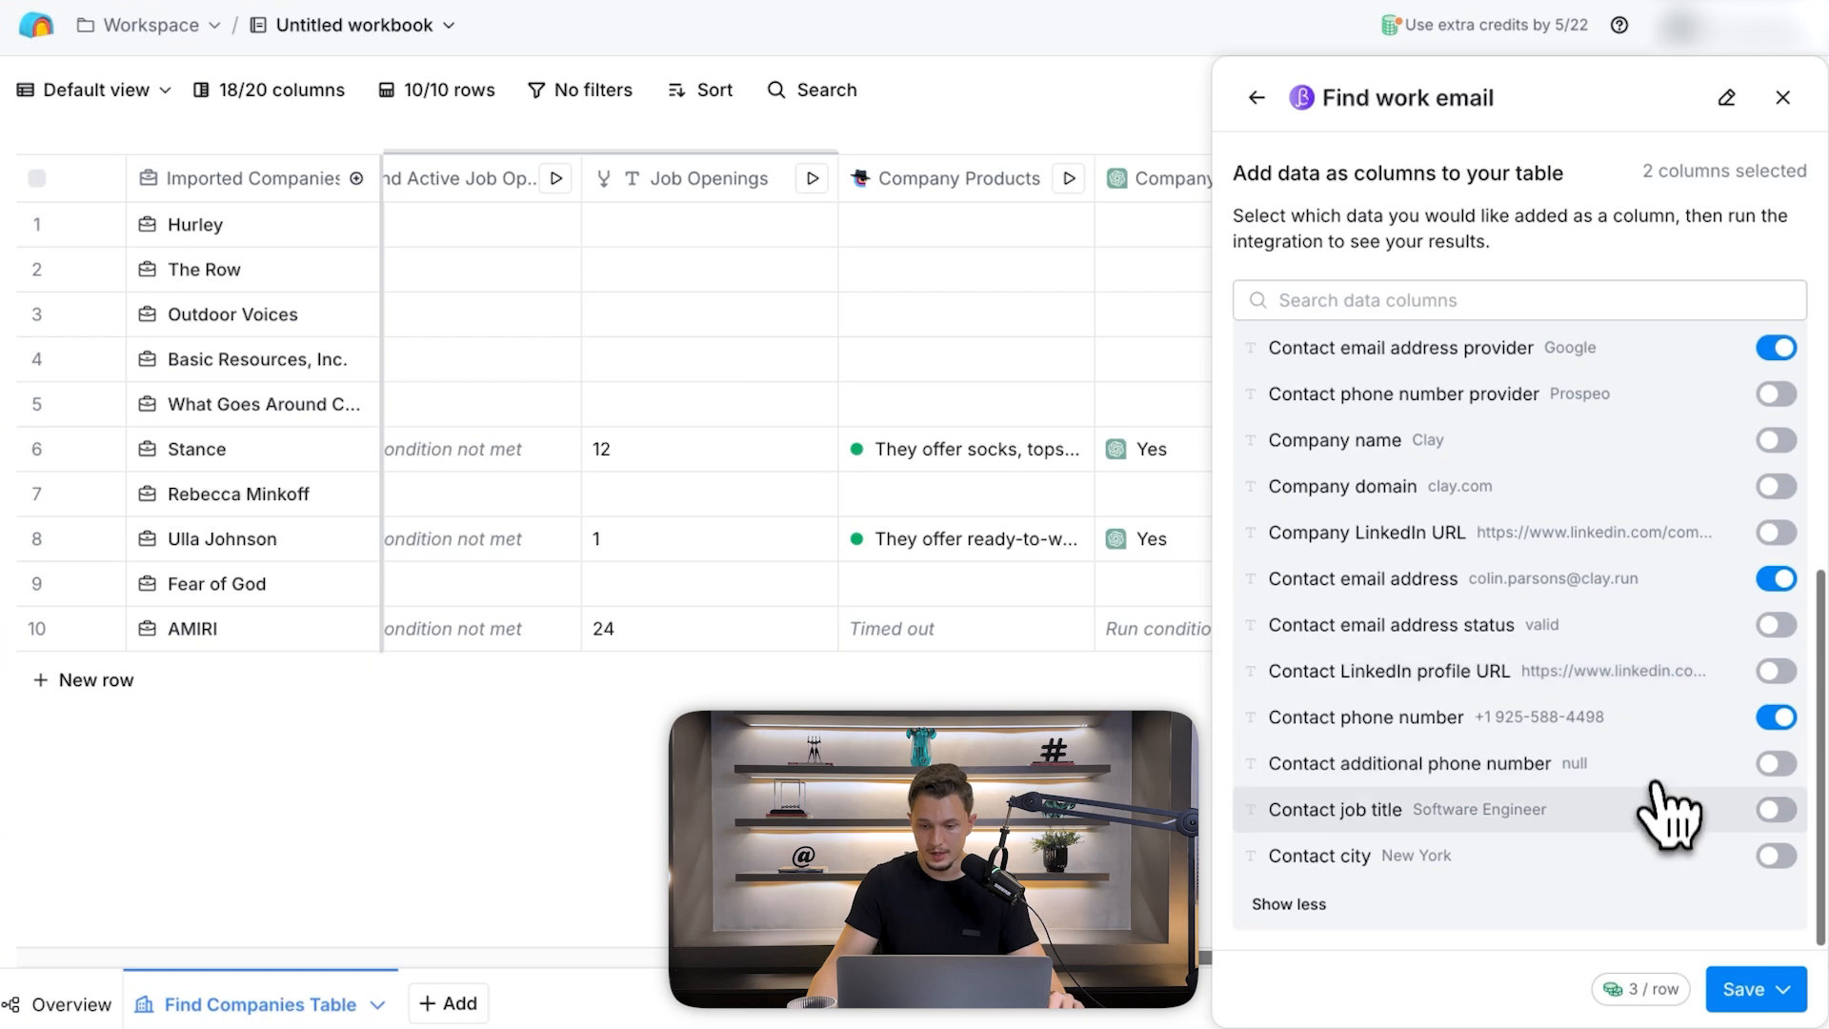
scroll(1662, 819, "up", 4)
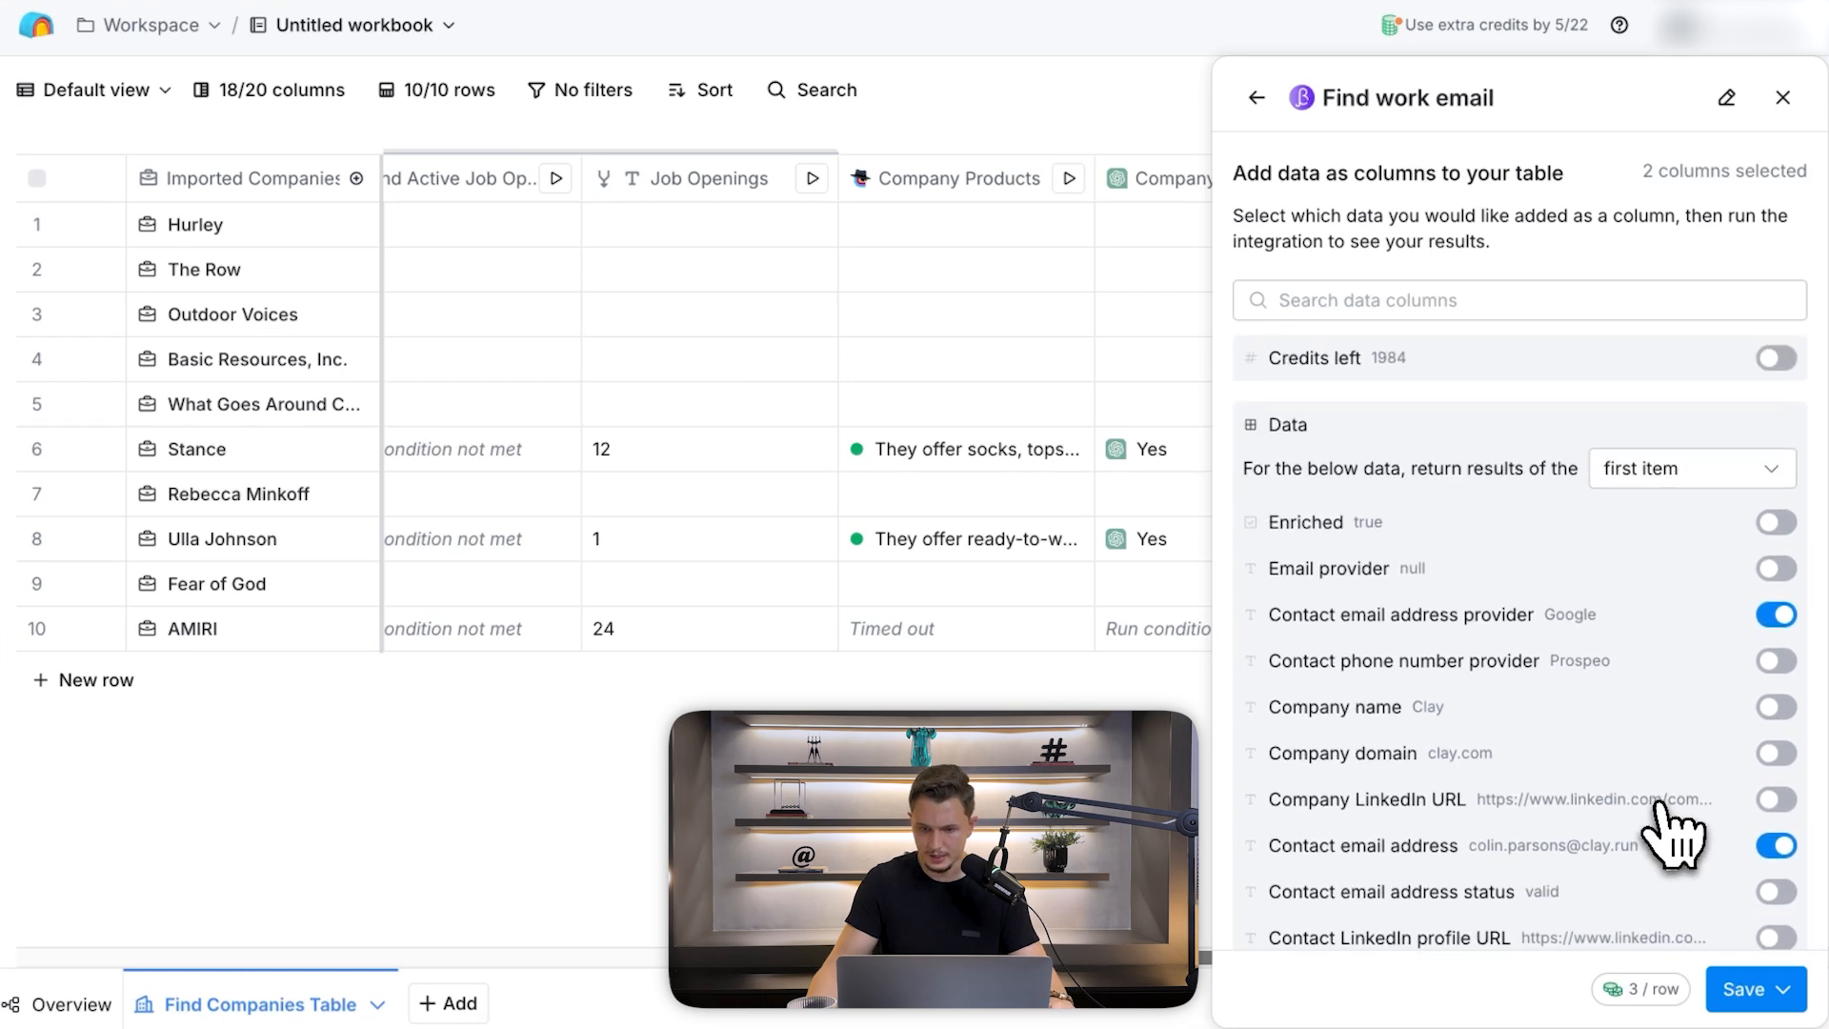
scroll(1673, 821, "down", 3)
scroll(1676, 858, "down", 1)
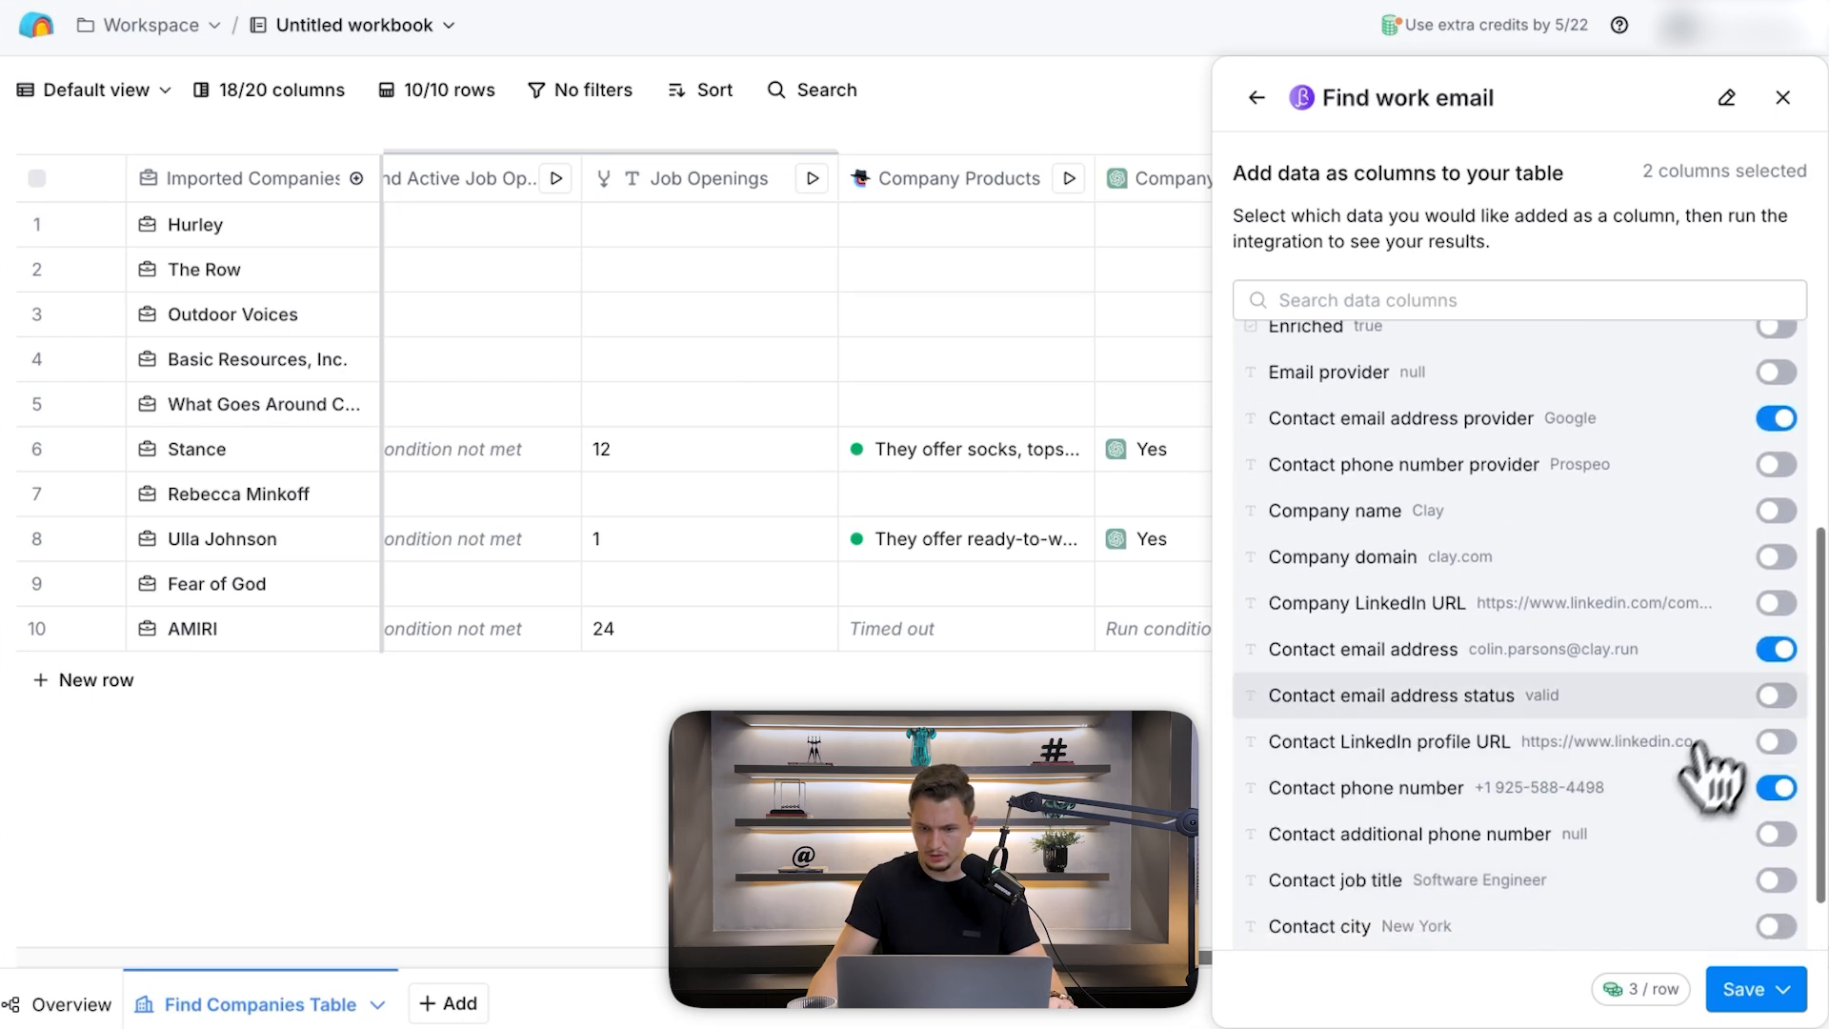
left_click(1774, 696)
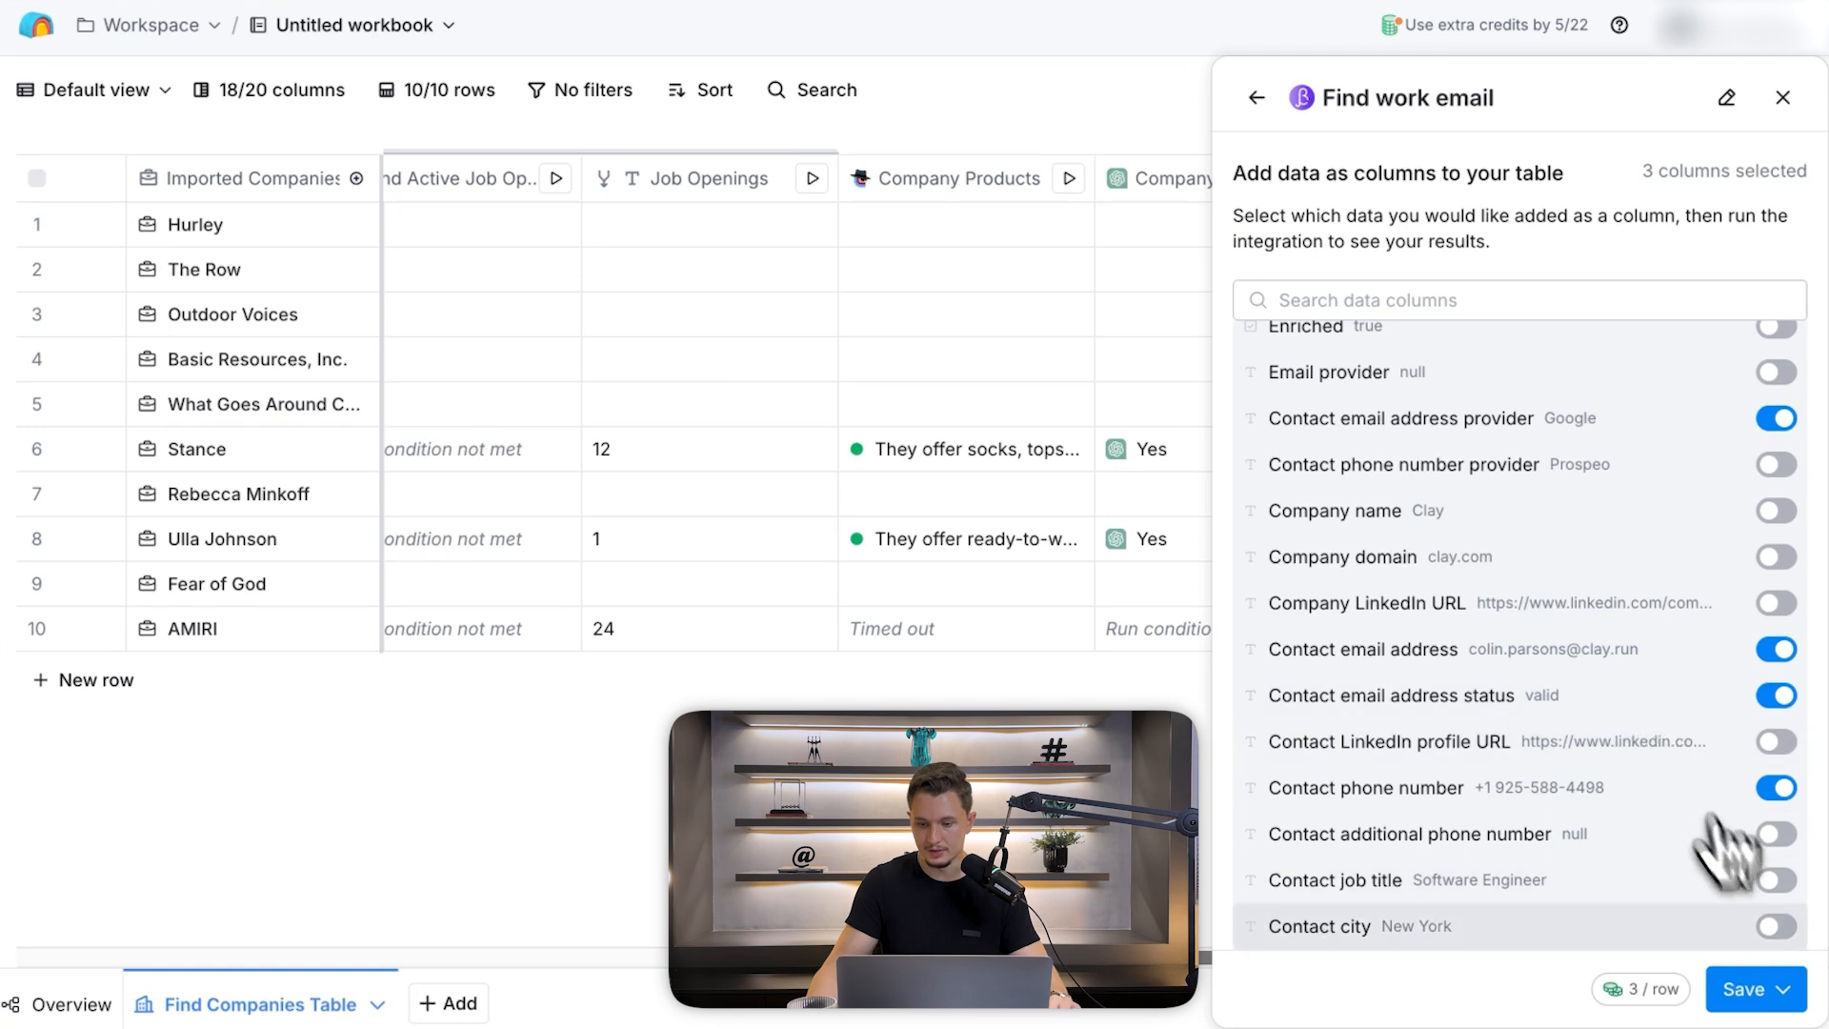
- Save and run Find work email on the 10 rows in this view, and examine the CEO LinkedIn URL response for Stance
left_click(1774, 992)
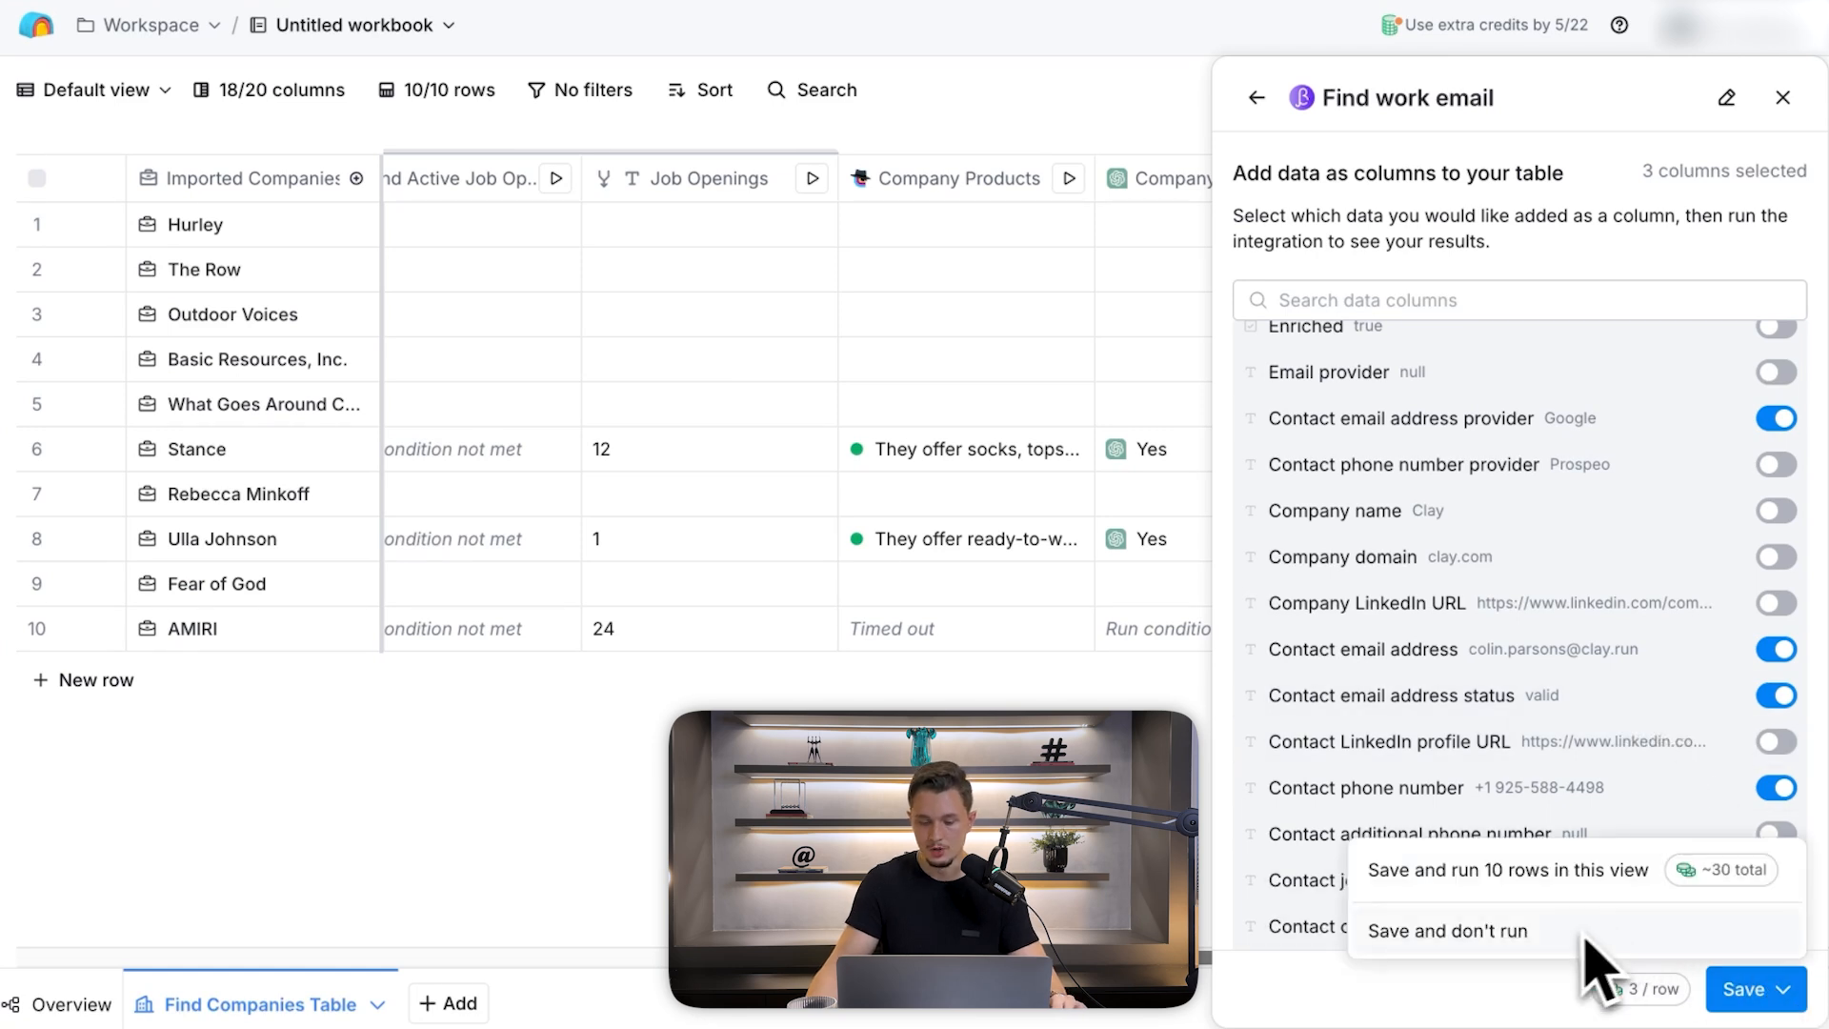
left_click(1559, 881)
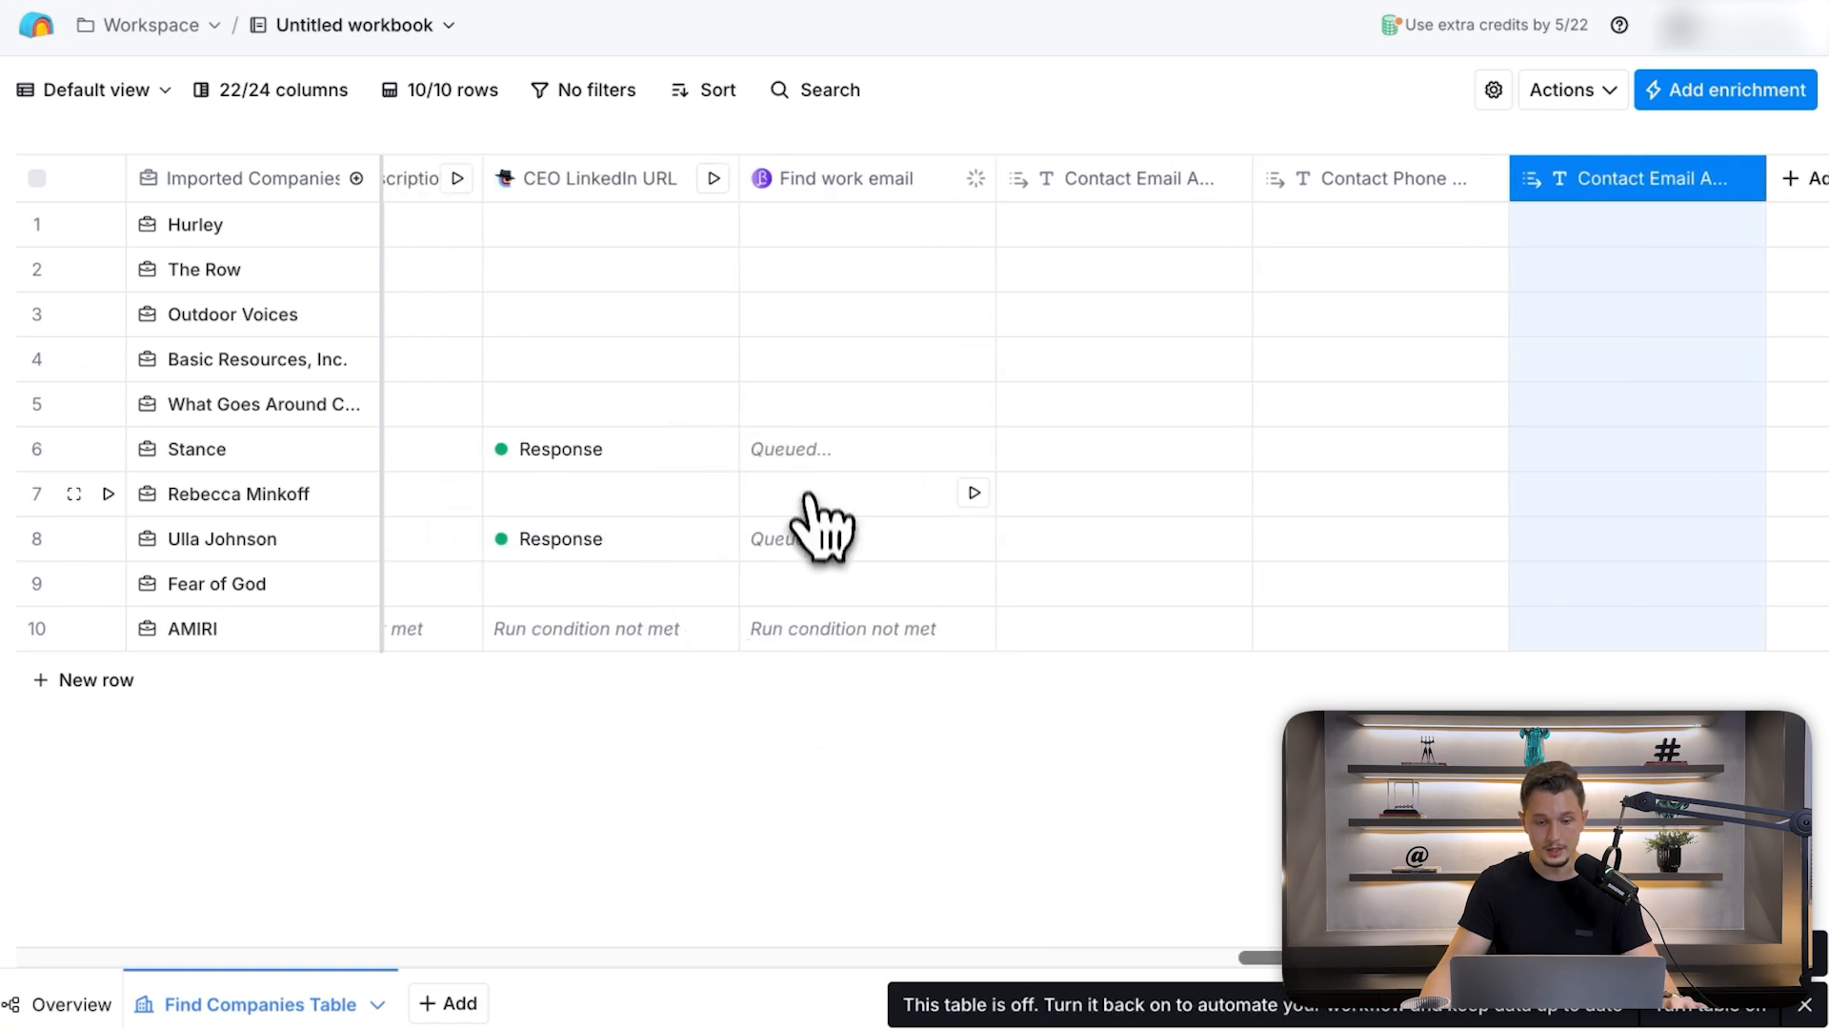
left_click(531, 467)
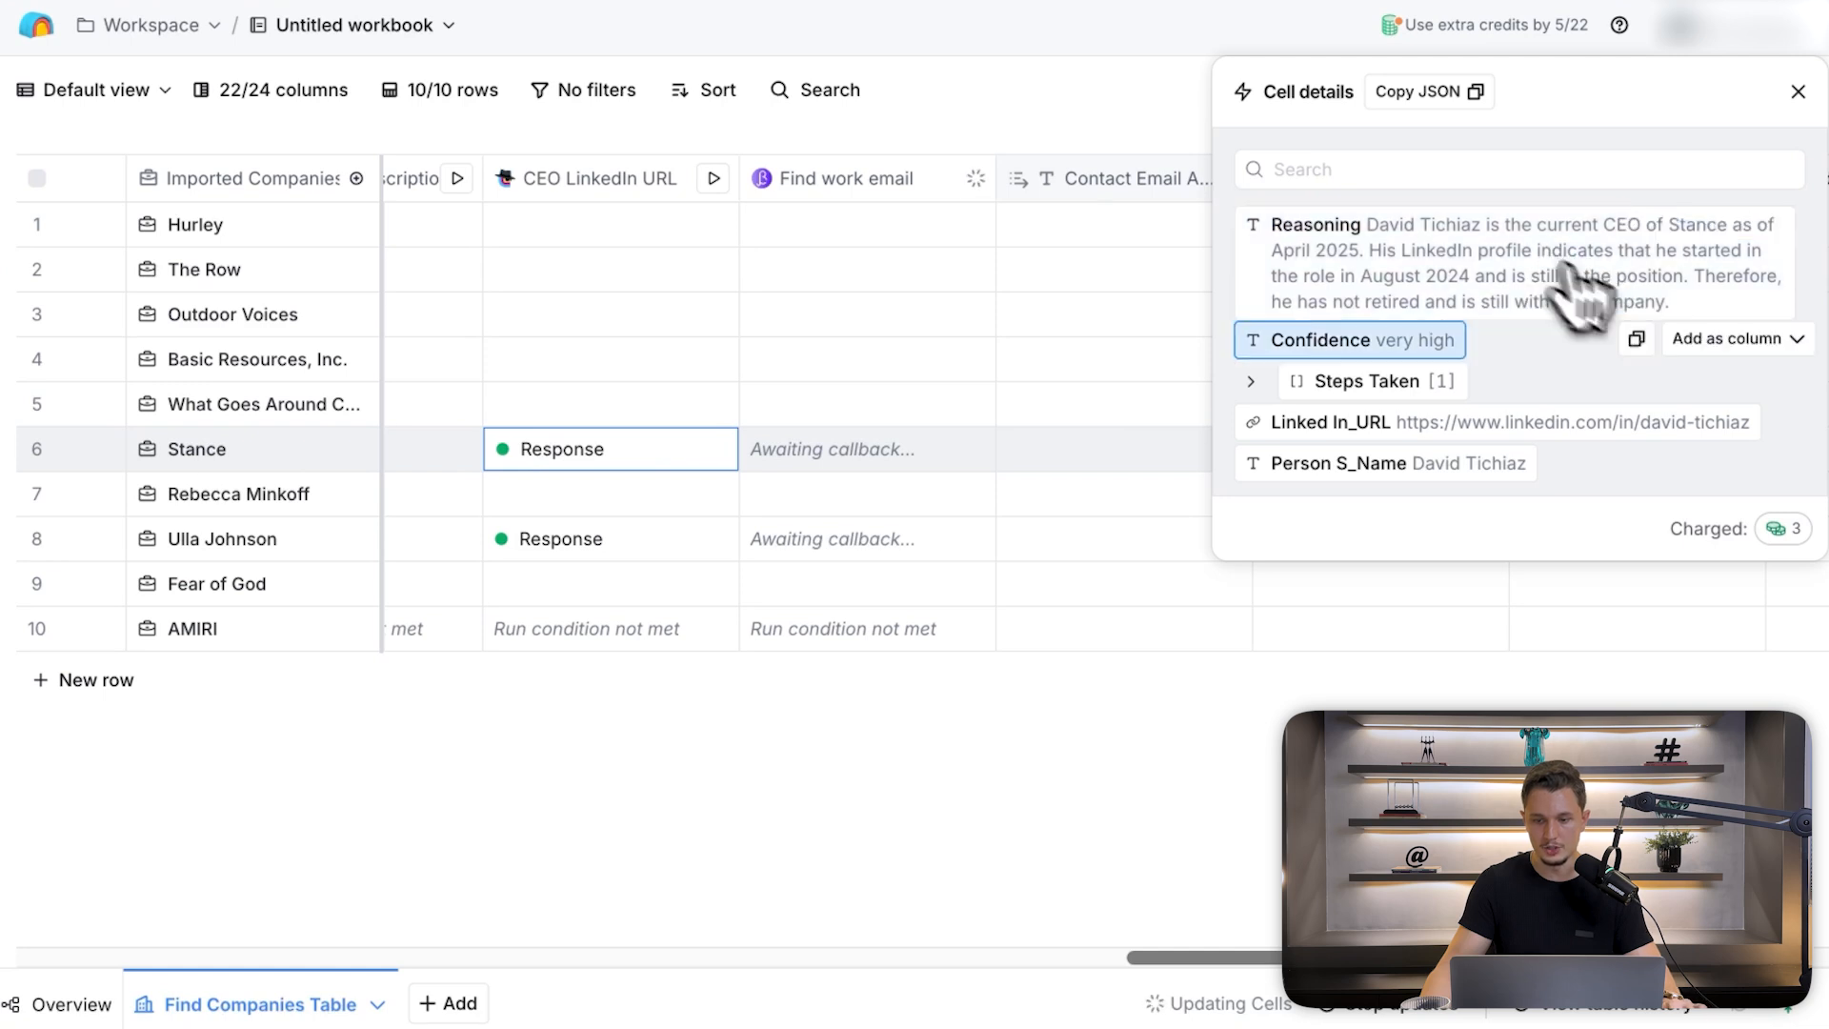
left_click(1797, 91)
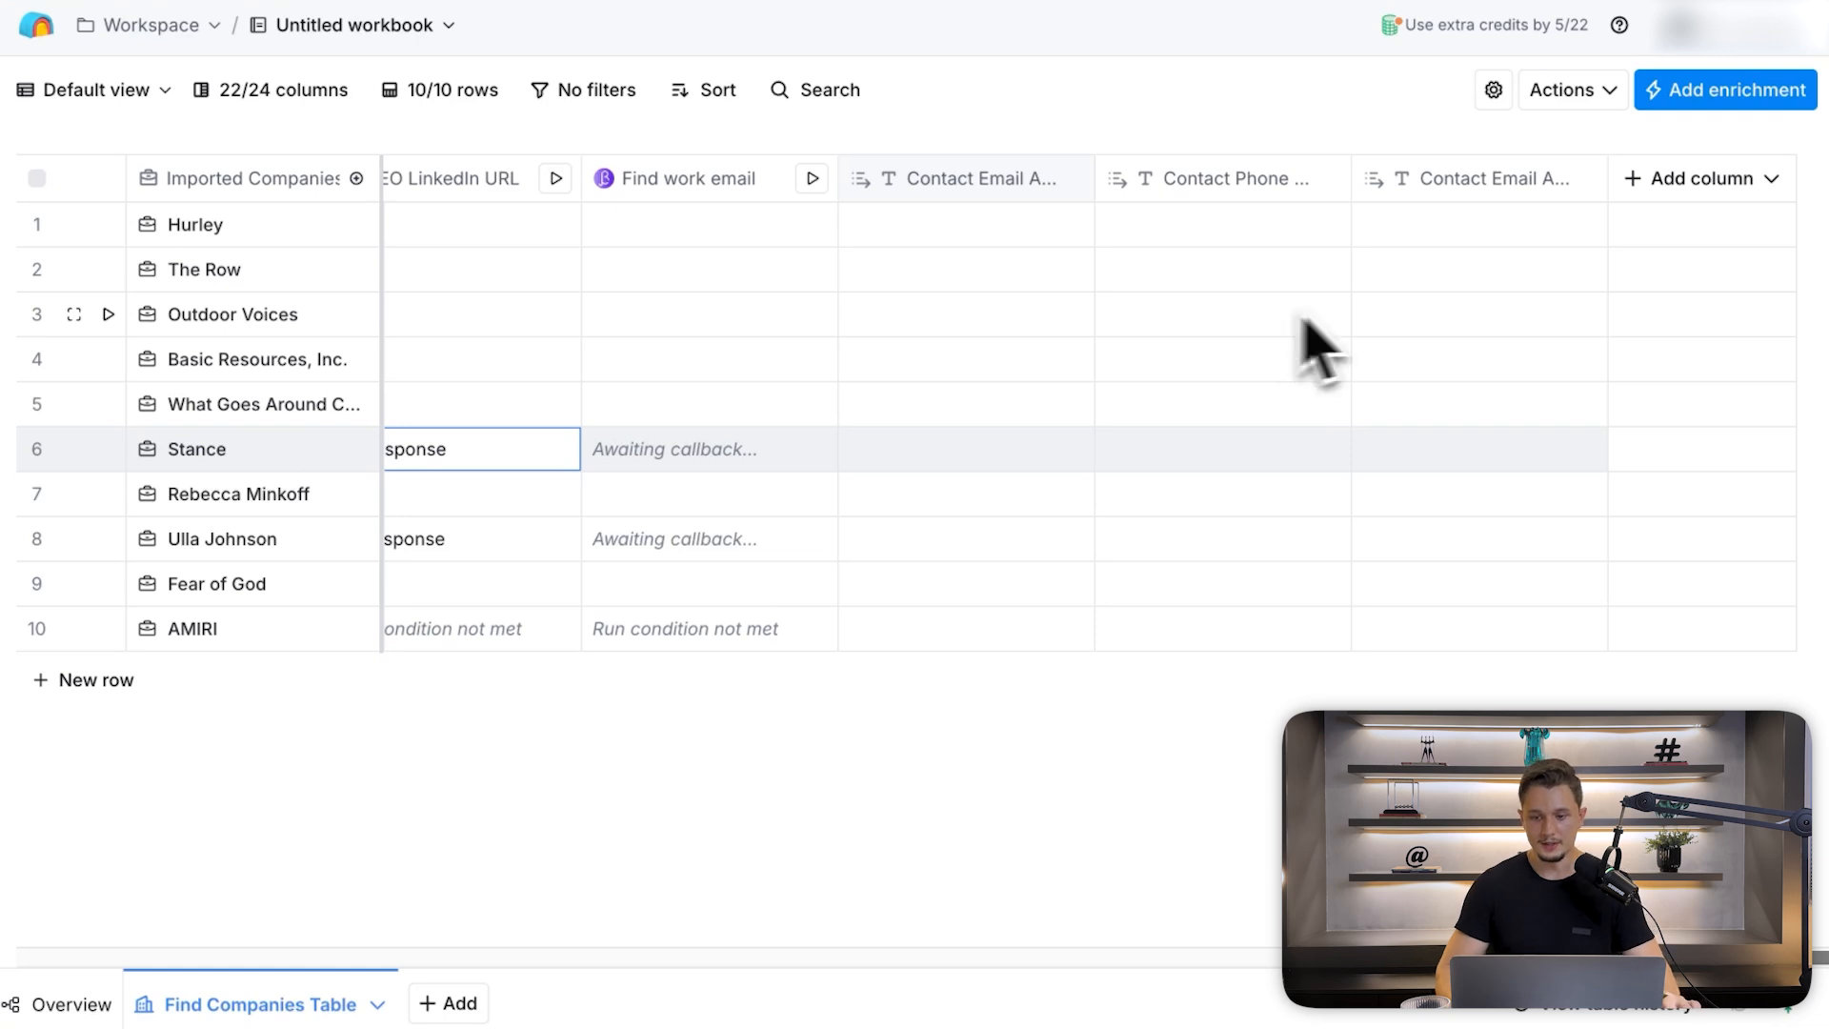
- Search the enrichments for "claude" and open a Use AI enrichment with the Anthropic Claude 3.5 Sonnet model
left_click(1737, 91)
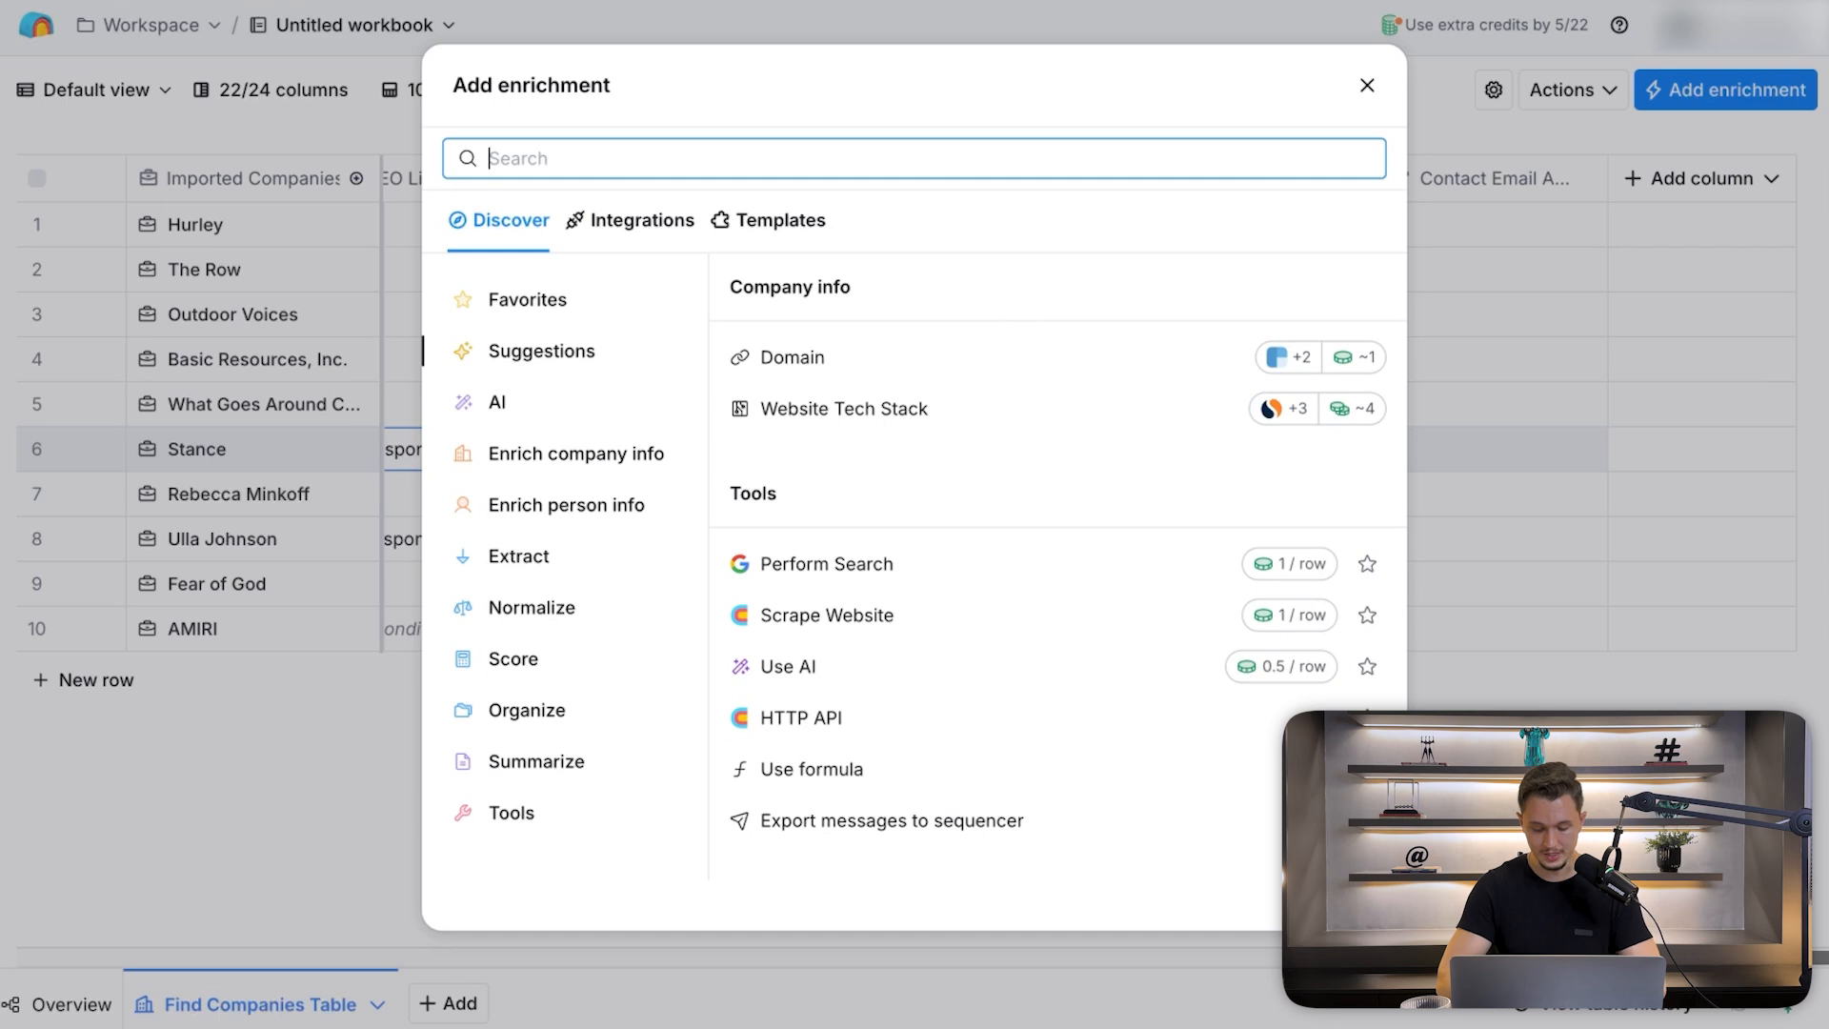
type("chat")
key("BackSpace")
key("BackSpace")
key("BackSpace")
key("BackSpace")
type("ant")
key("BackSpace")
key("BackSpace")
key("BackSpace")
type("clauv")
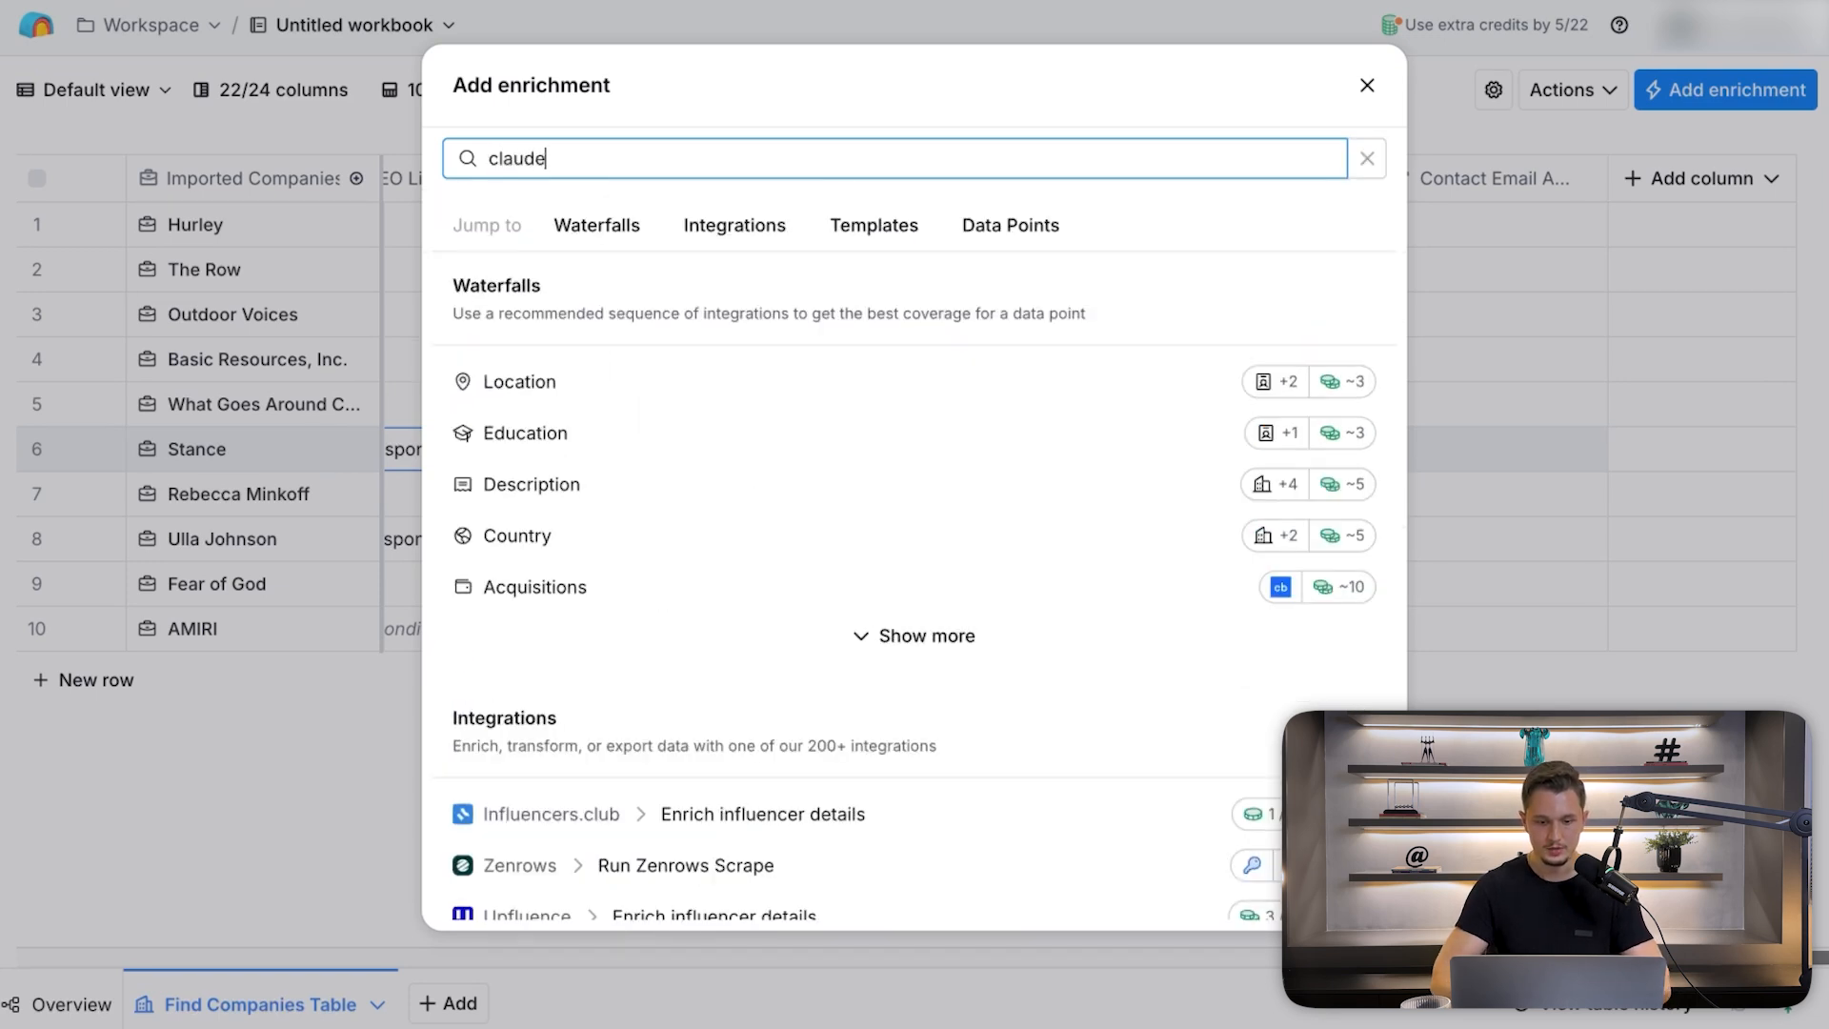
type("e")
left_click(657, 566)
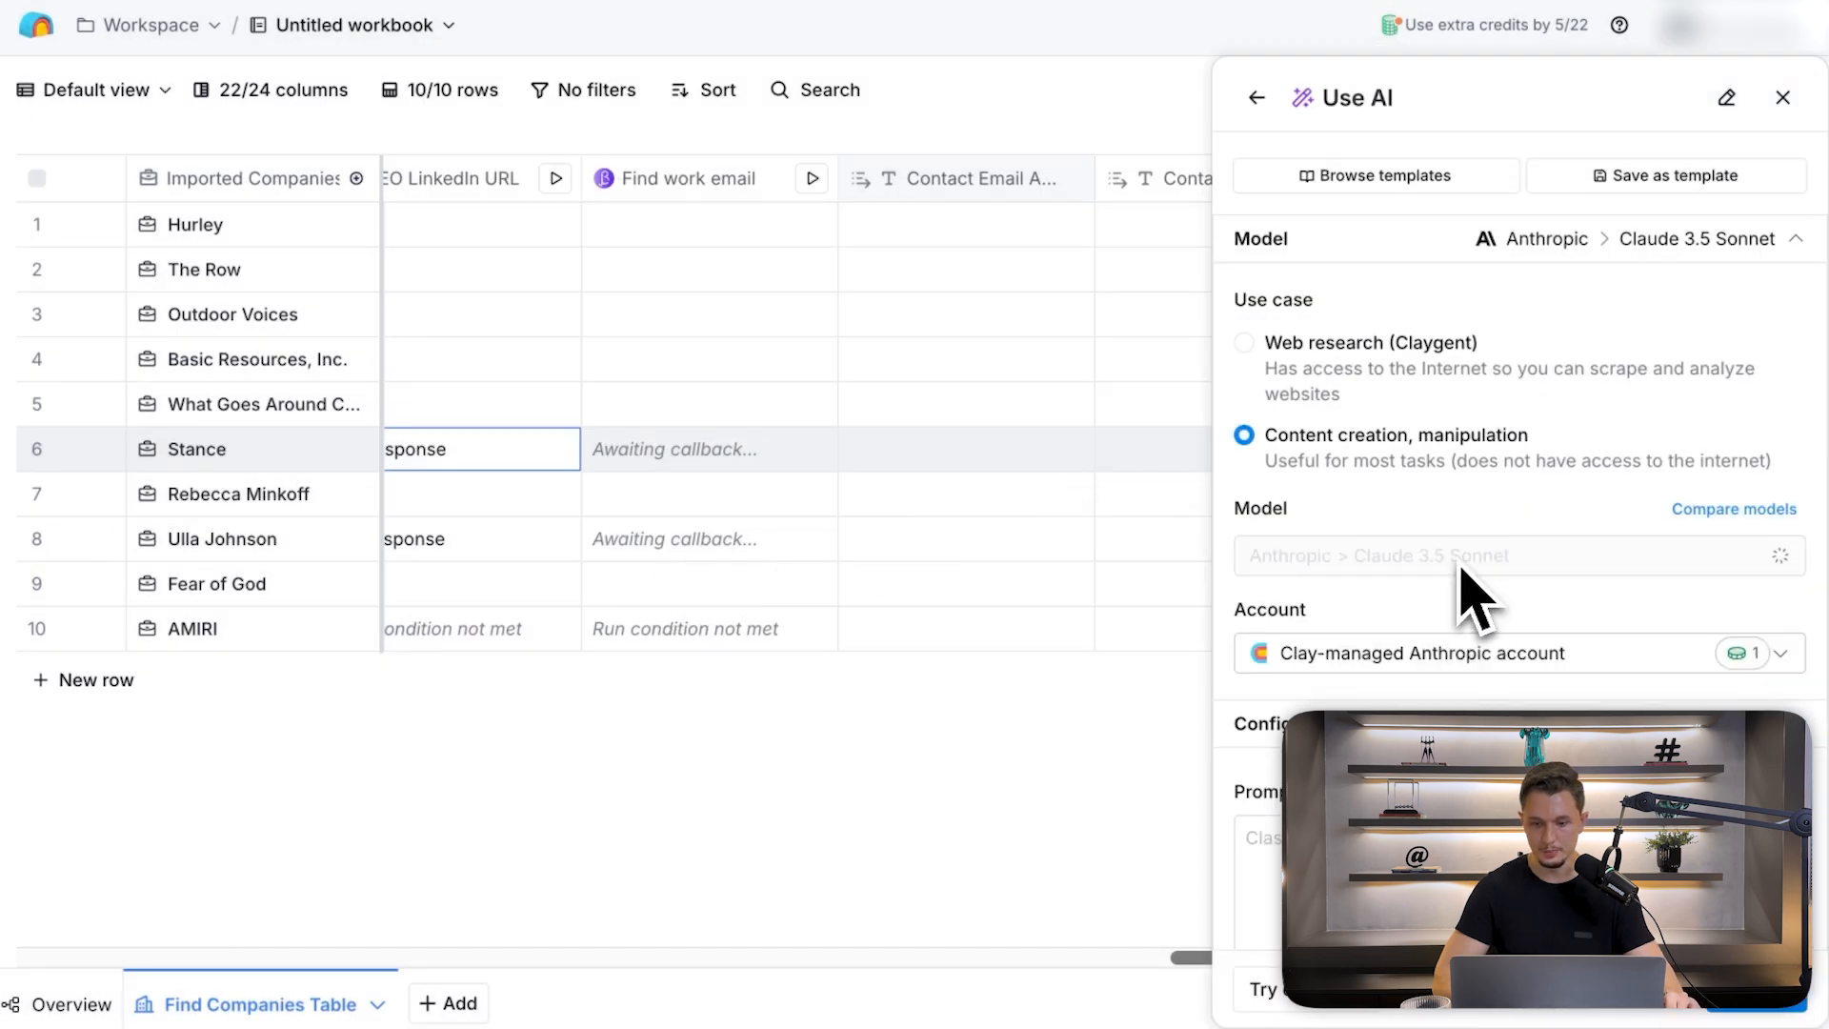
- Examine the Use AI configuration, including the prompt and system prompt fields
scroll(1448, 596, "down", 4)
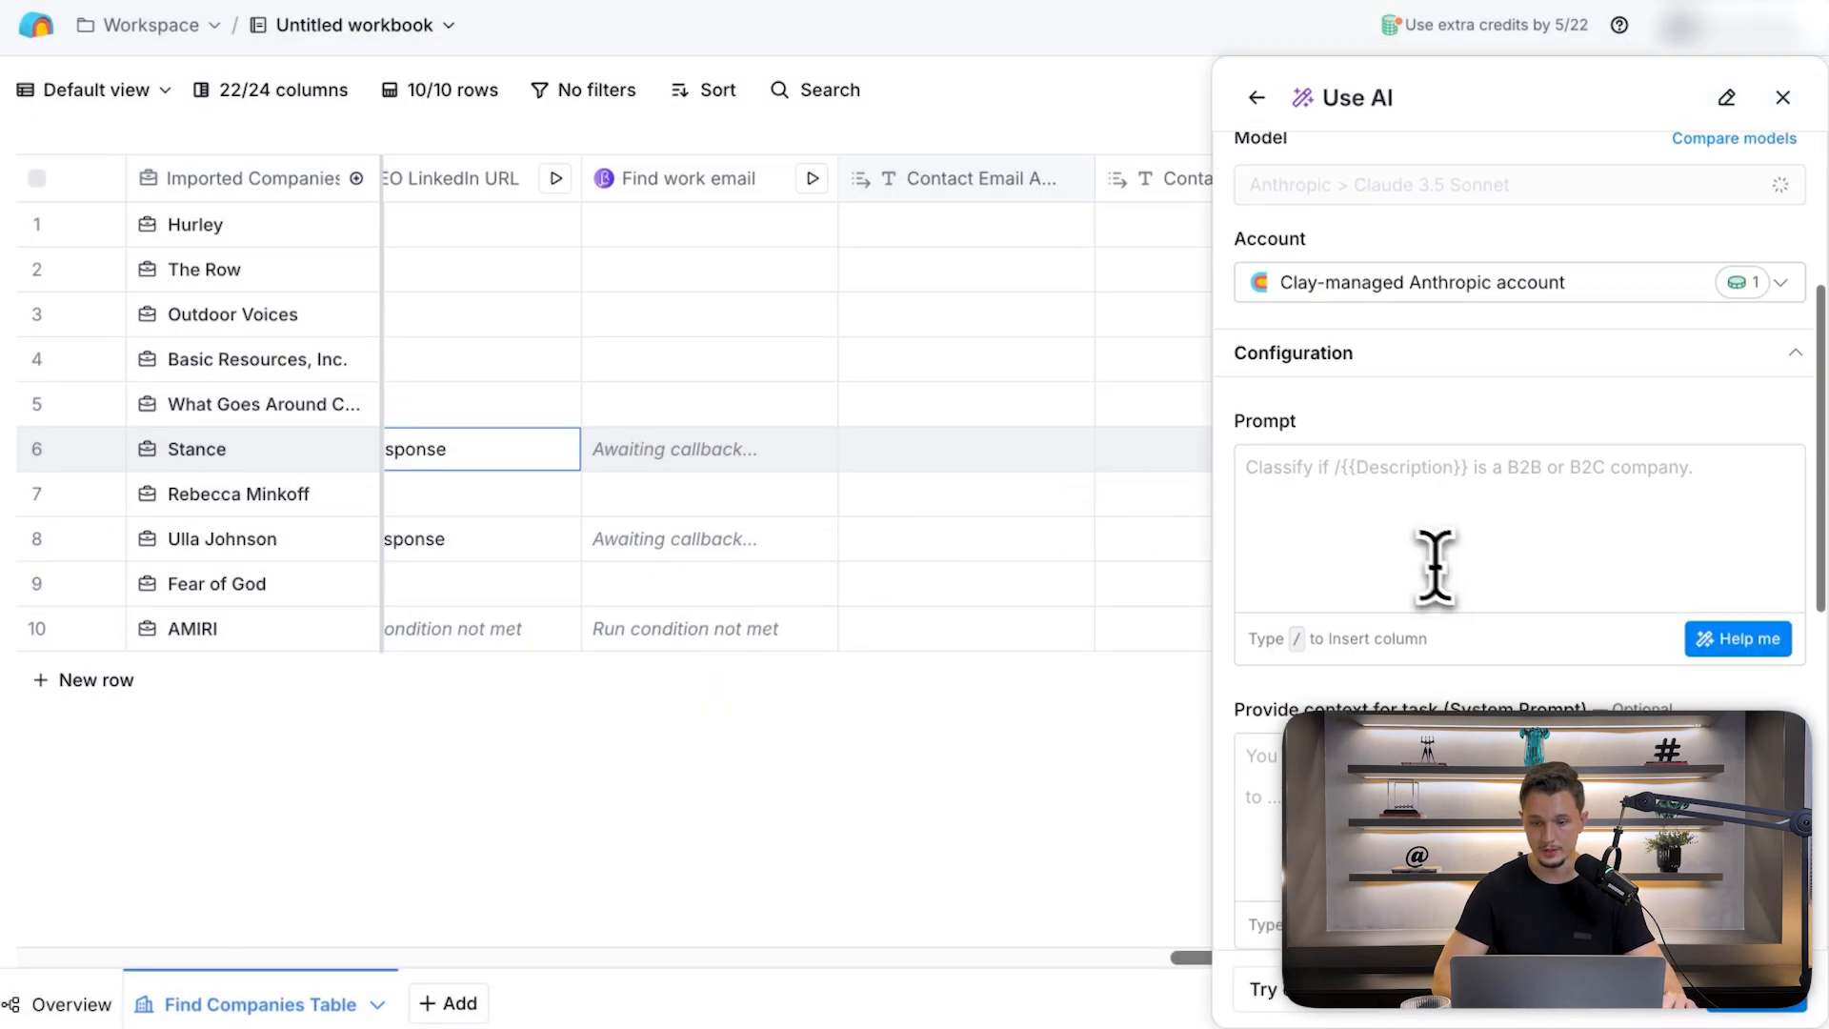
left_click(1355, 530)
scroll(1461, 490, "down", 4)
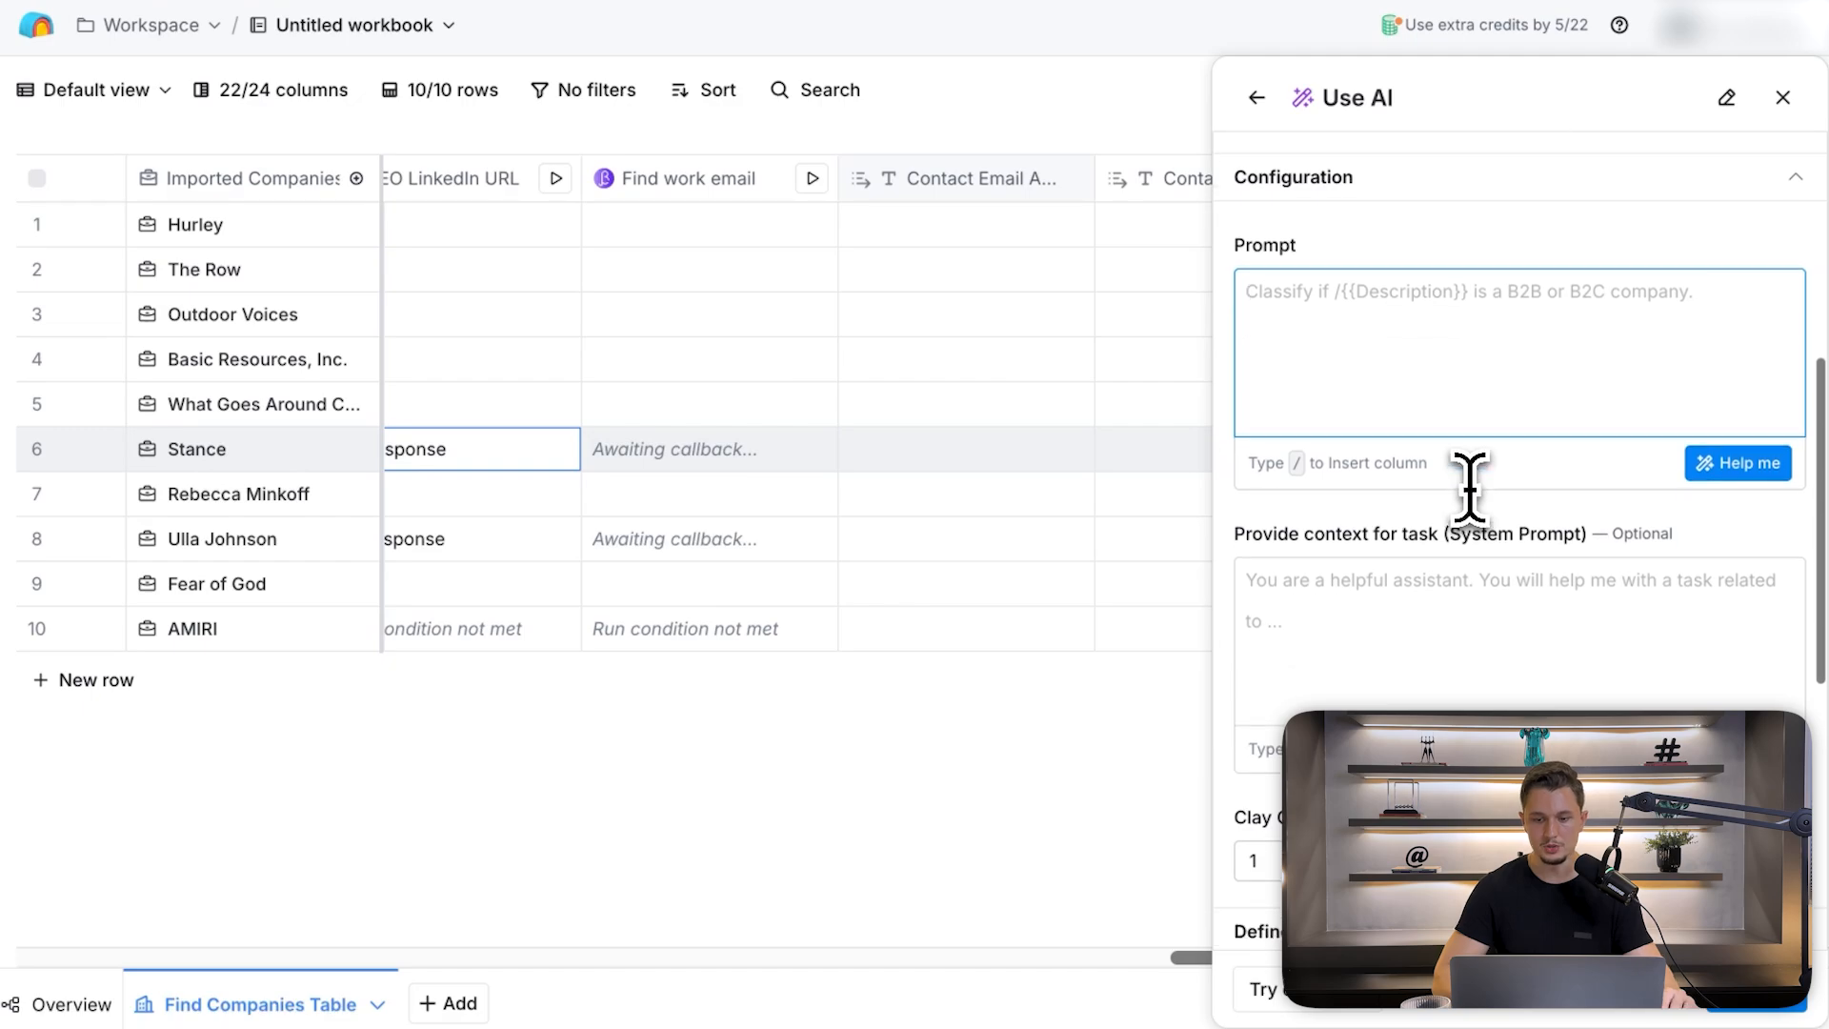
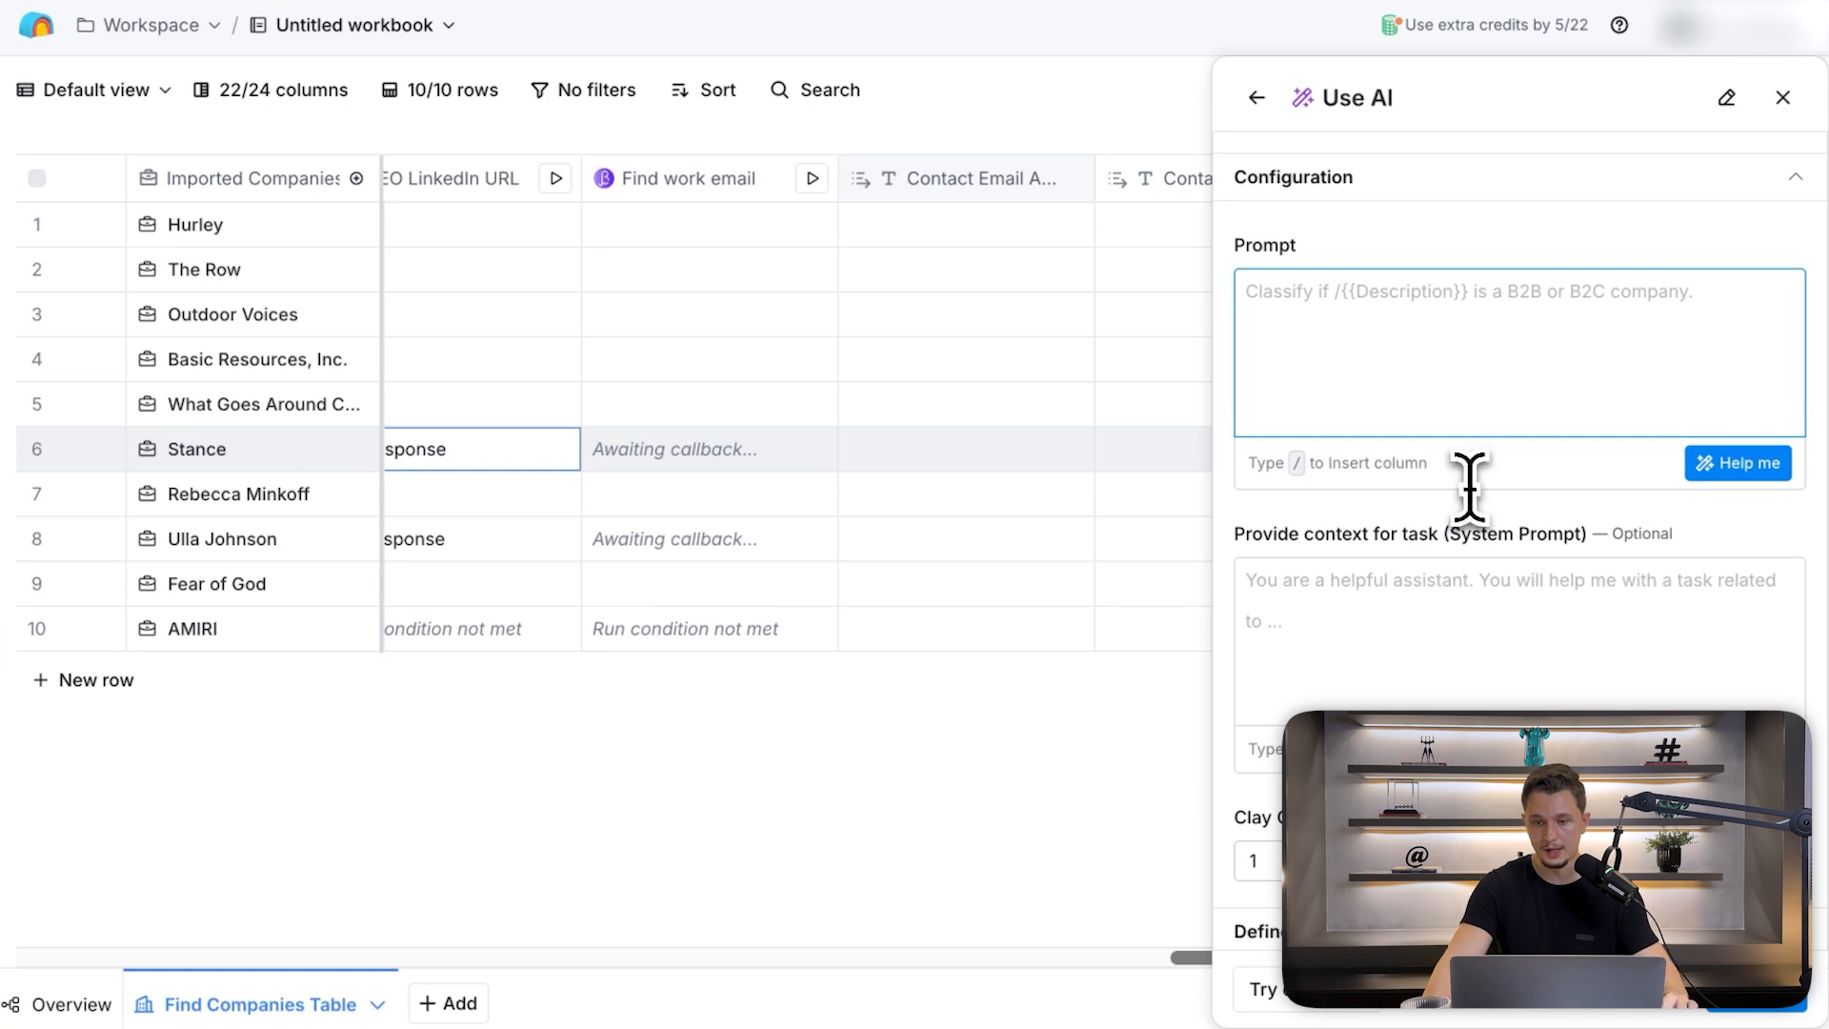
scroll(1518, 334, "down", 2)
scroll(1518, 351, "up", 2)
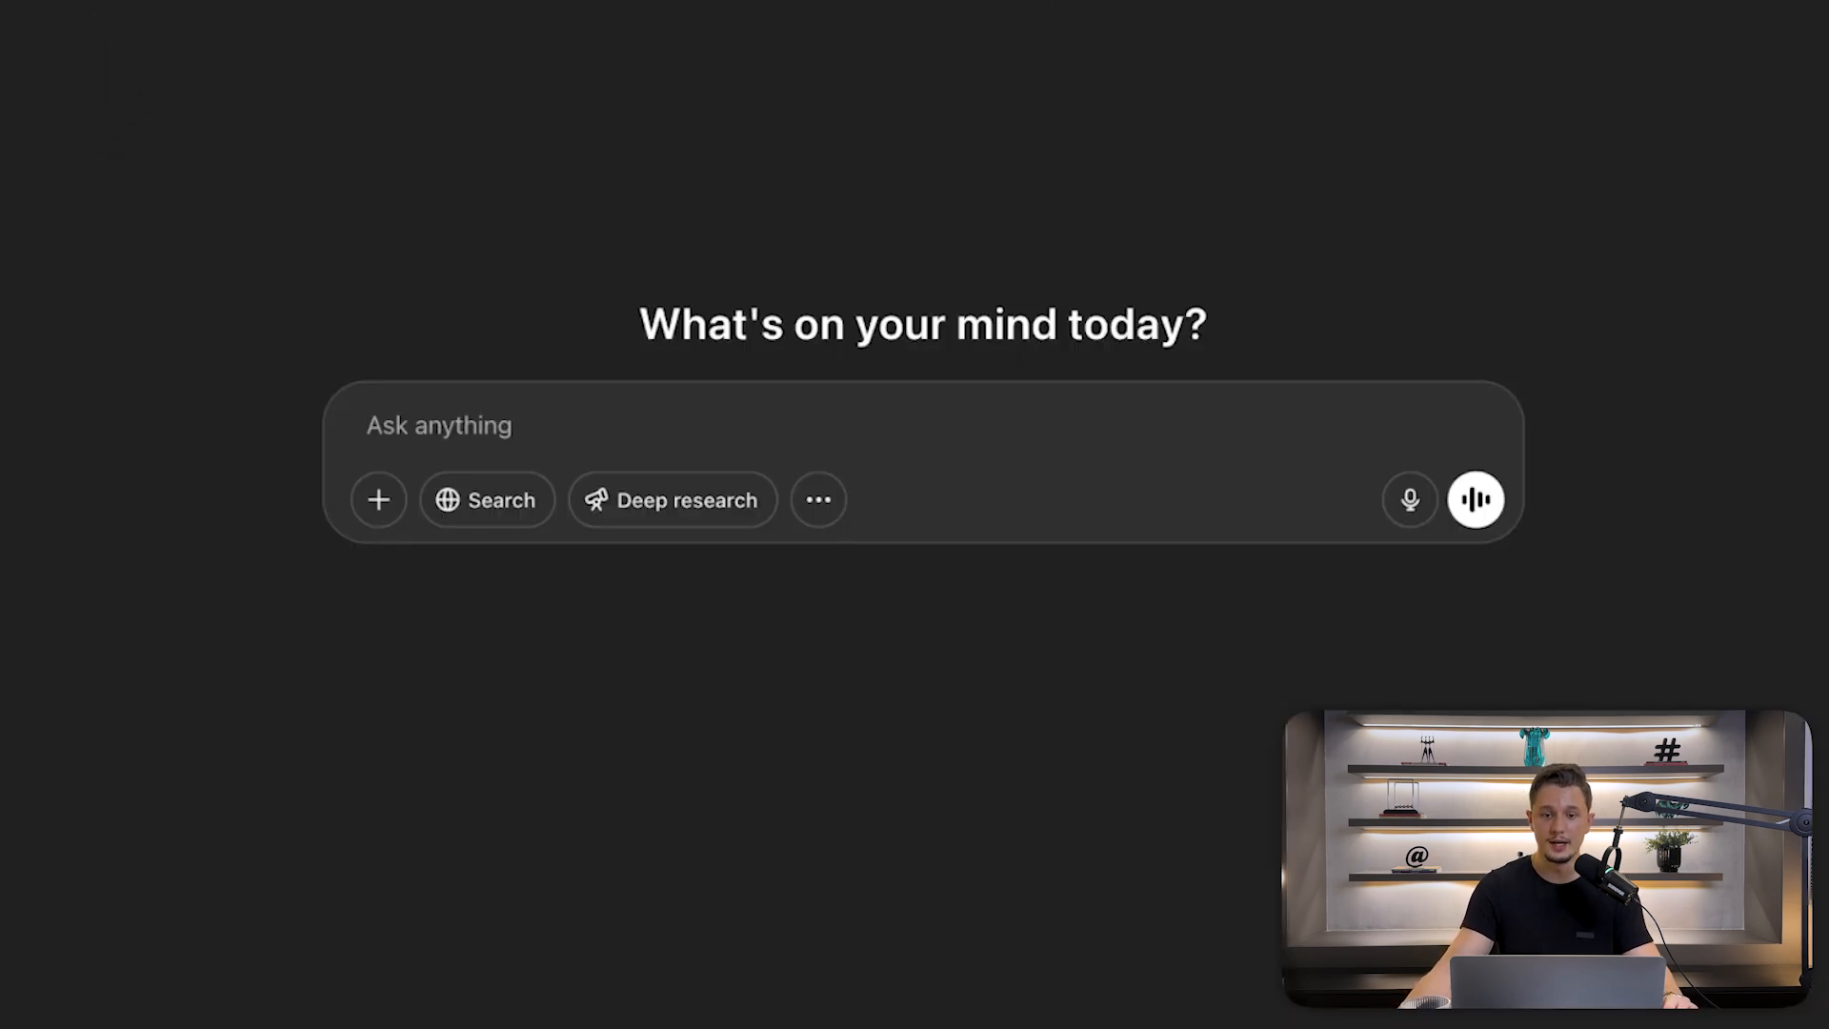
- In ChatGPT, start a temporary chat and draft a request for an AI prompt generating a personalized line from scraped job boards that blends into a script
left_click(1614, 17)
type("Wri")
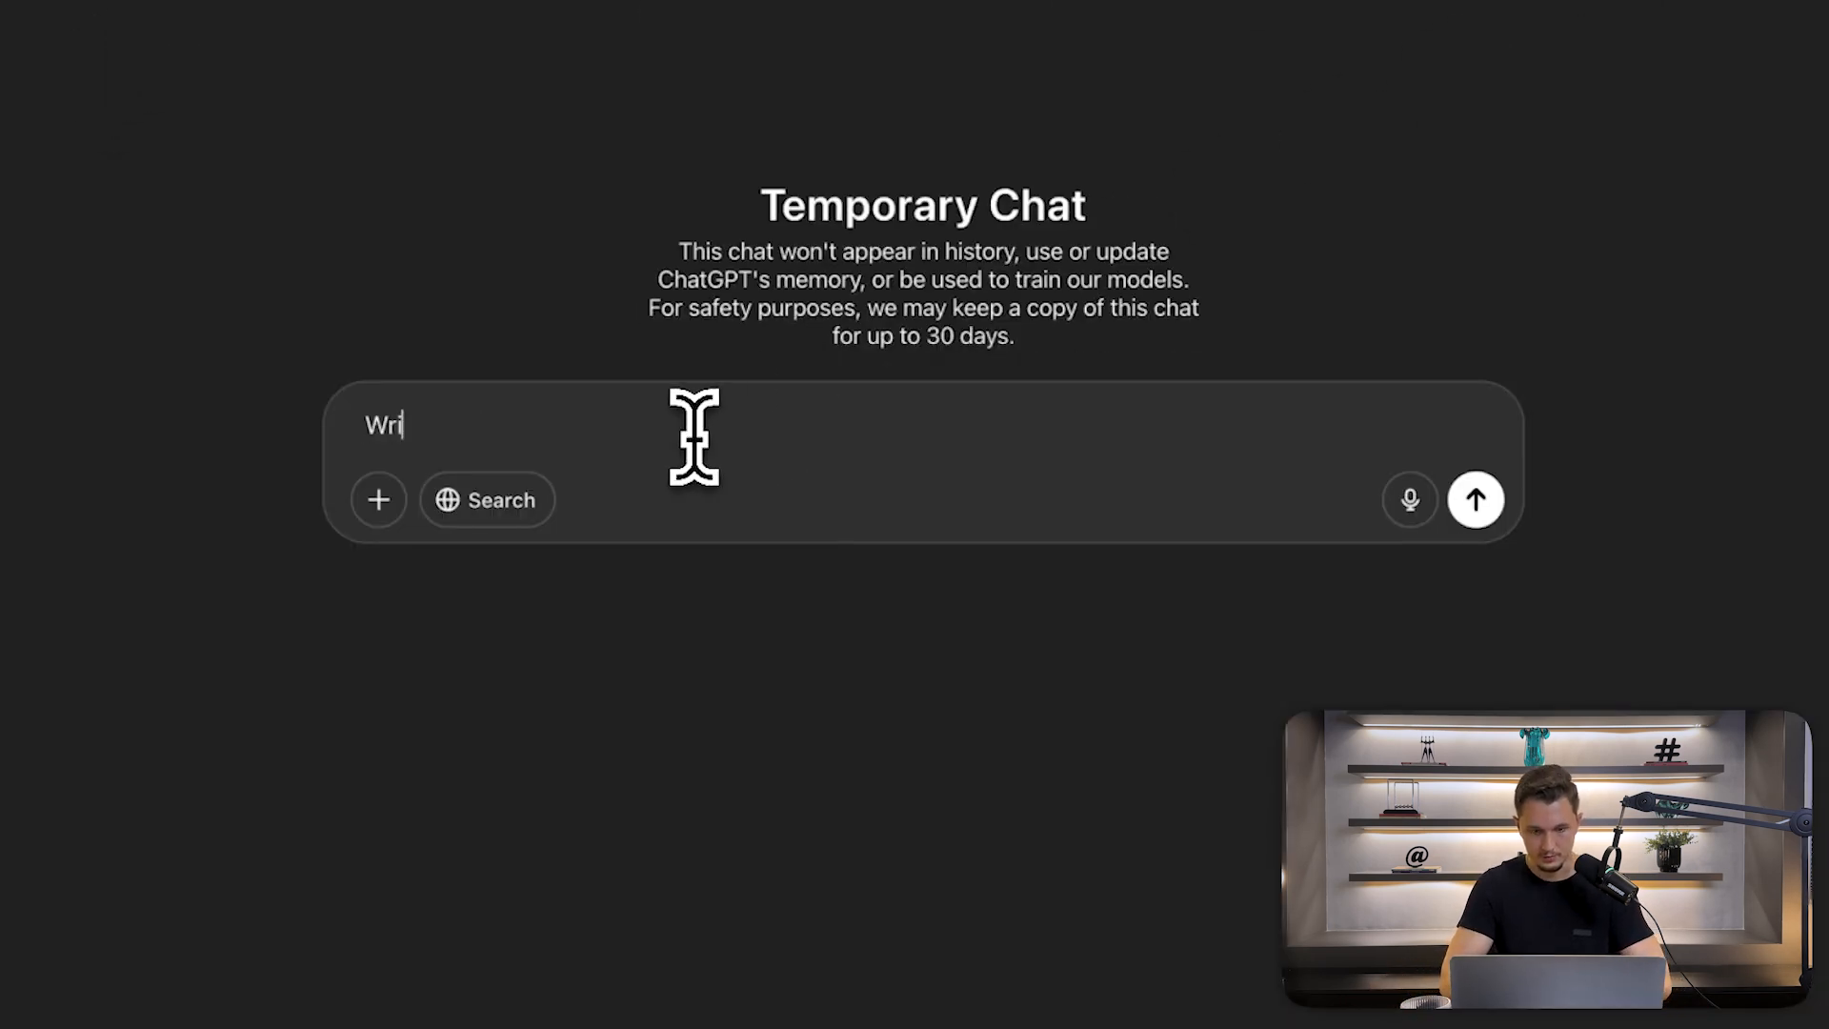
type("te me a")
key("BackSpace")
type("n")
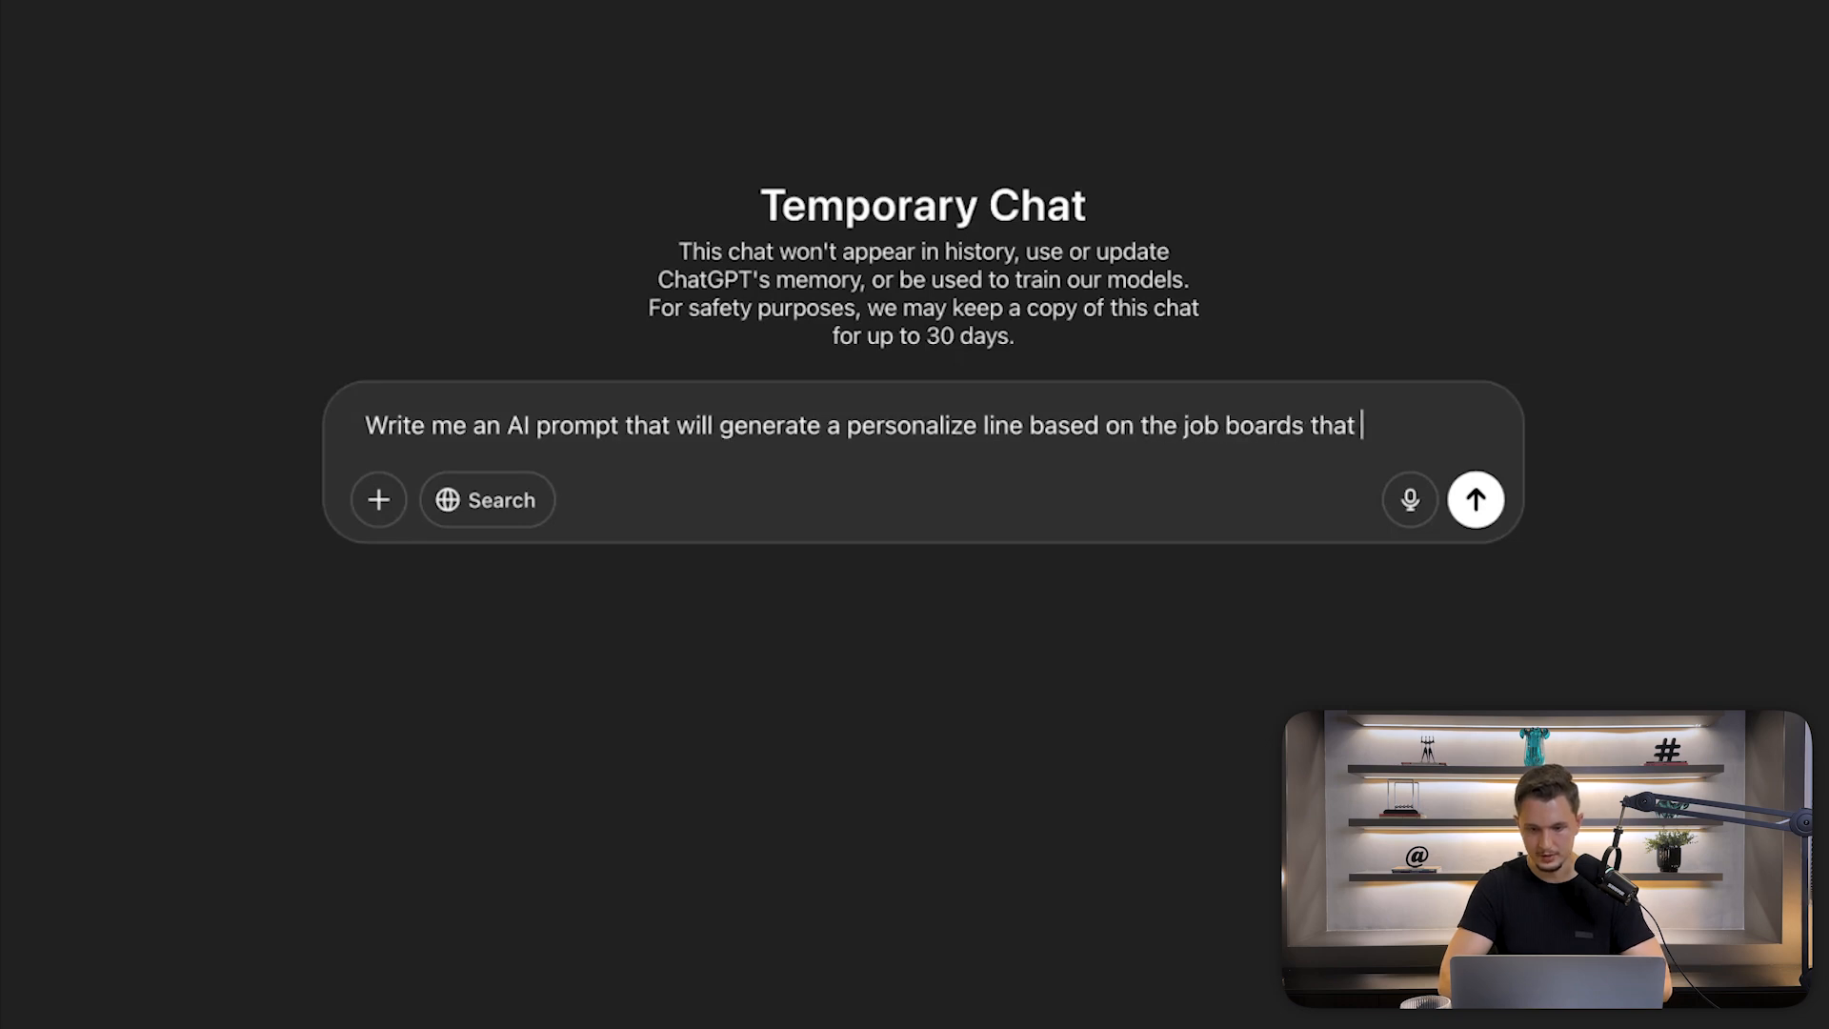
type("aped.")
key("shift+Return")
key("shift+Return")
type("I wan")
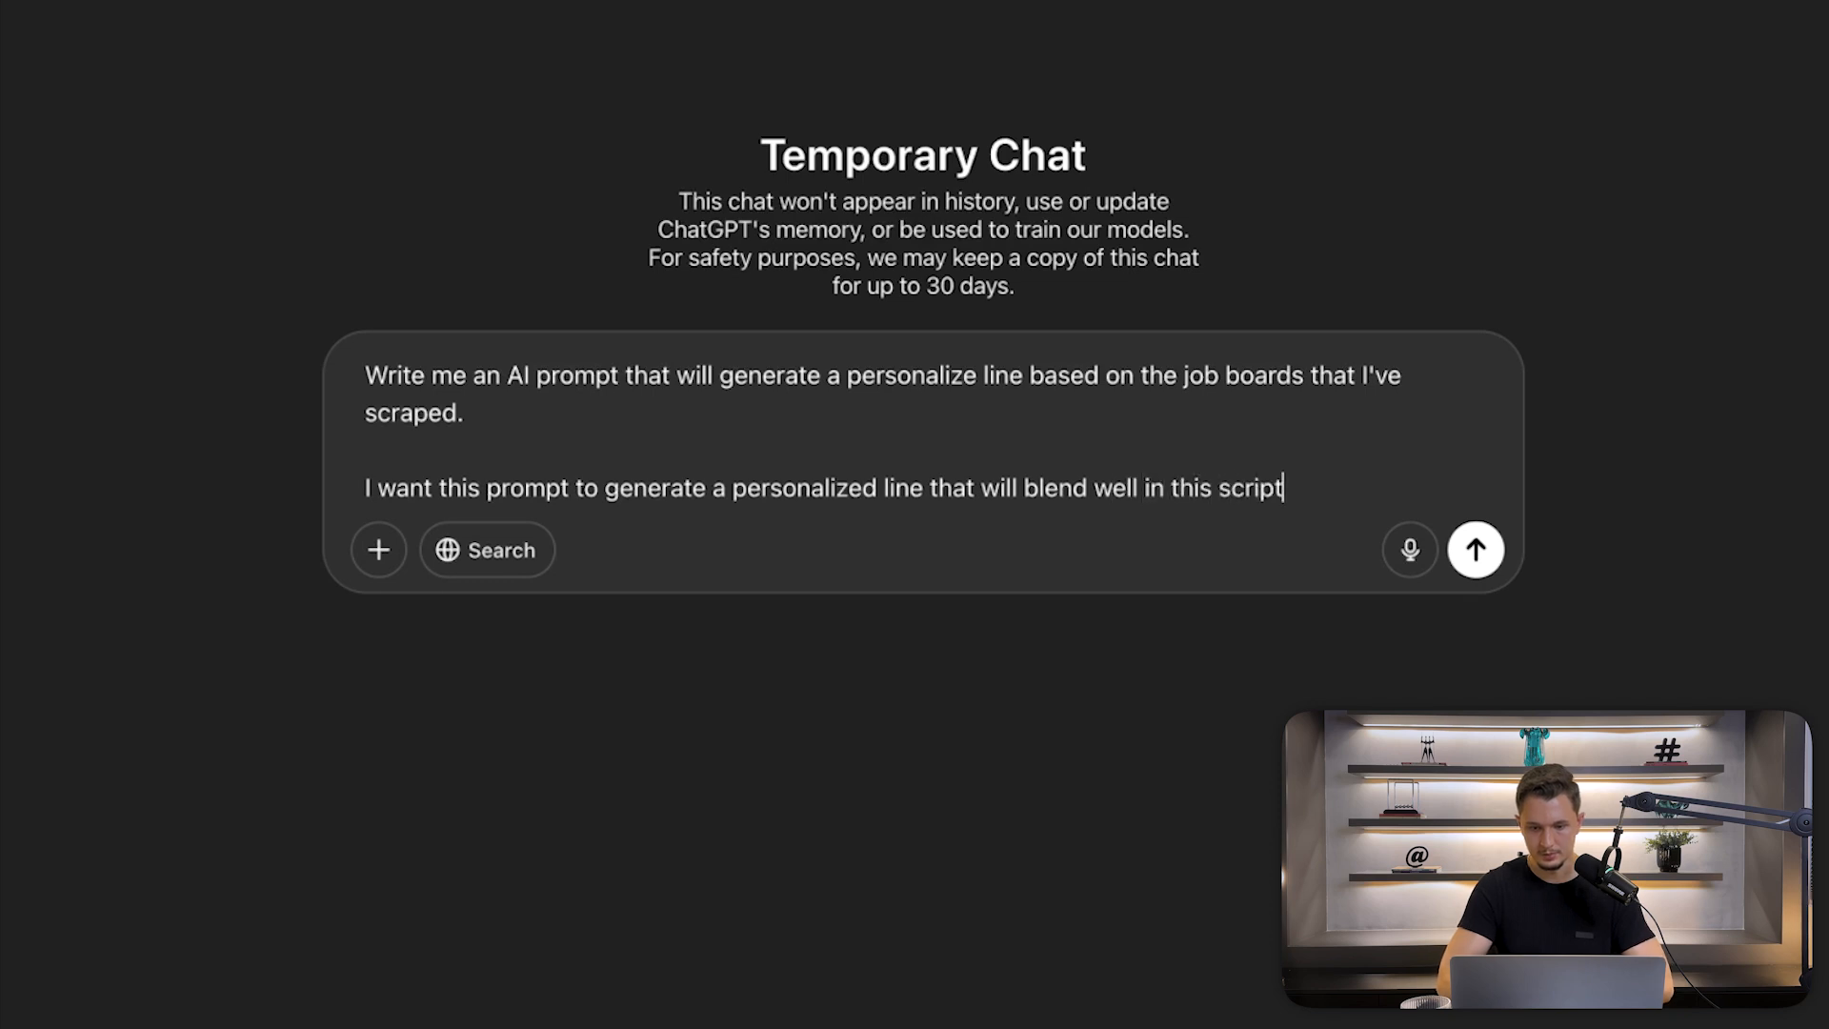
key("shift+Return")
key("shift+Return")
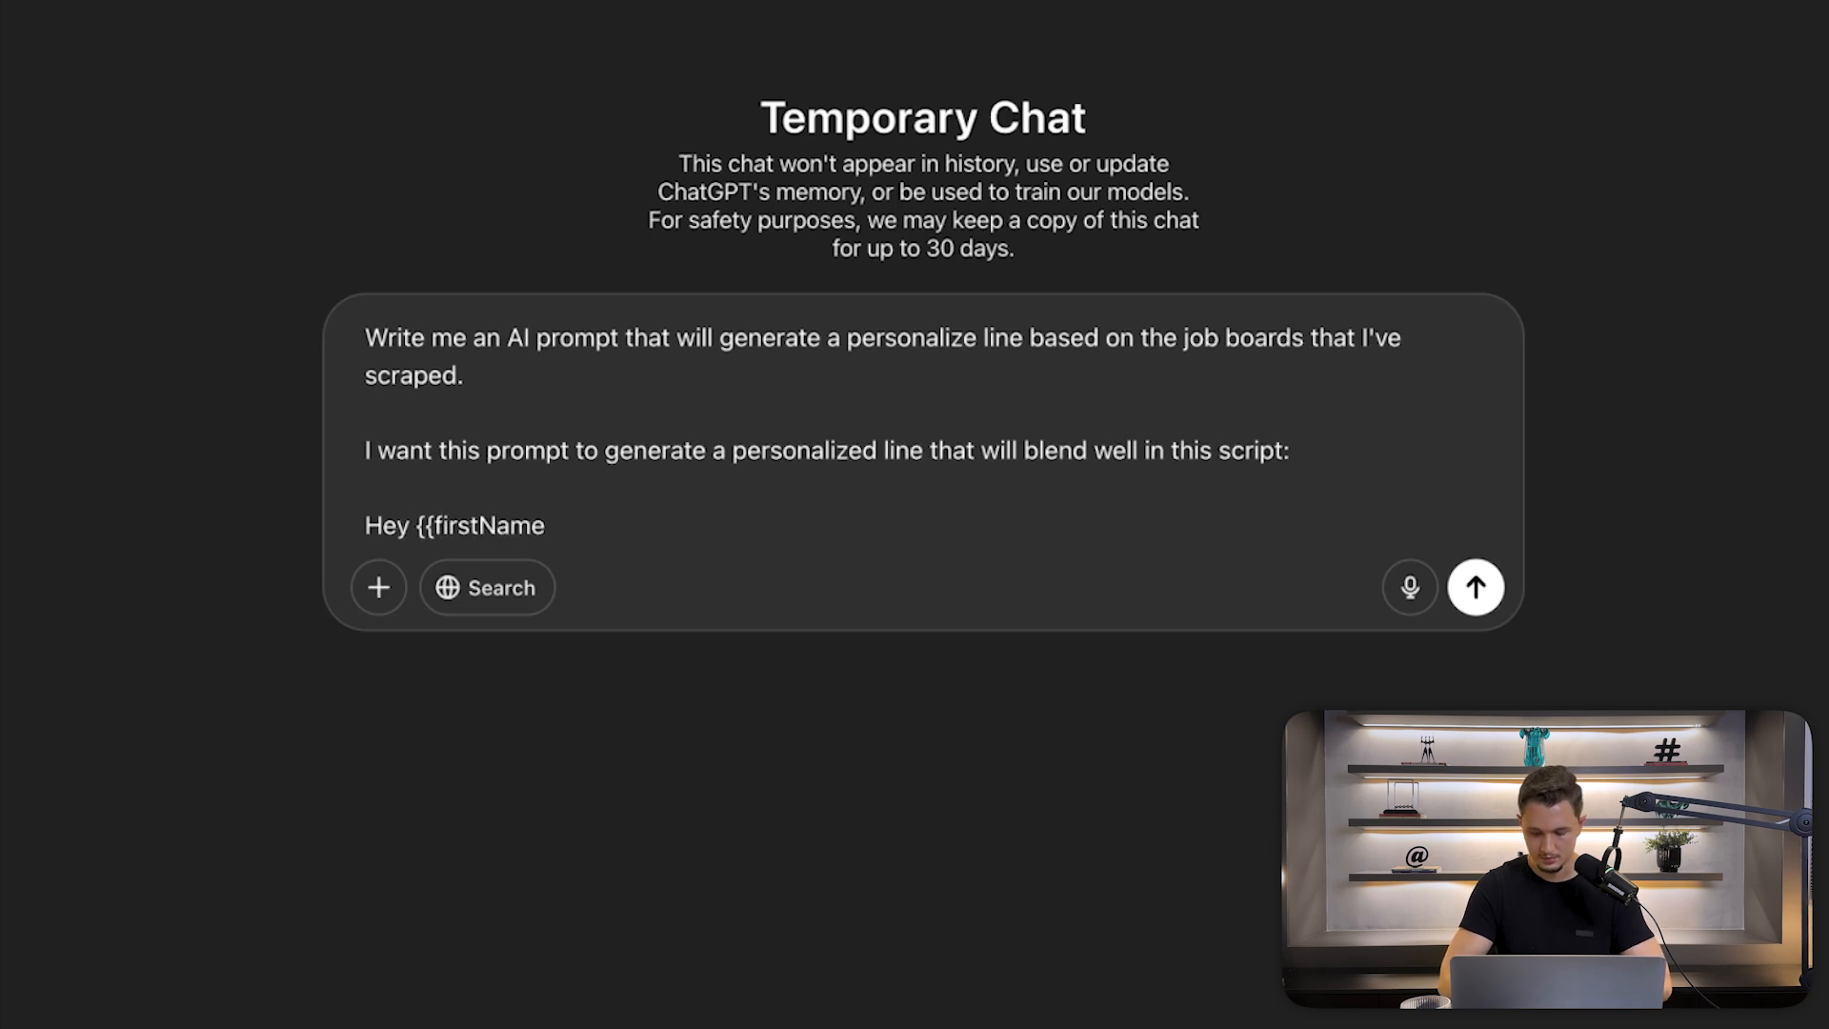
- Add the script with {{firstName}}, {{personalized line about job board}}, a lead generation pitch naming Clay, BetterContacts and ChatGPT, a sign-off, and a P.S. on past clients
type("Hey {{firstName}}, {")
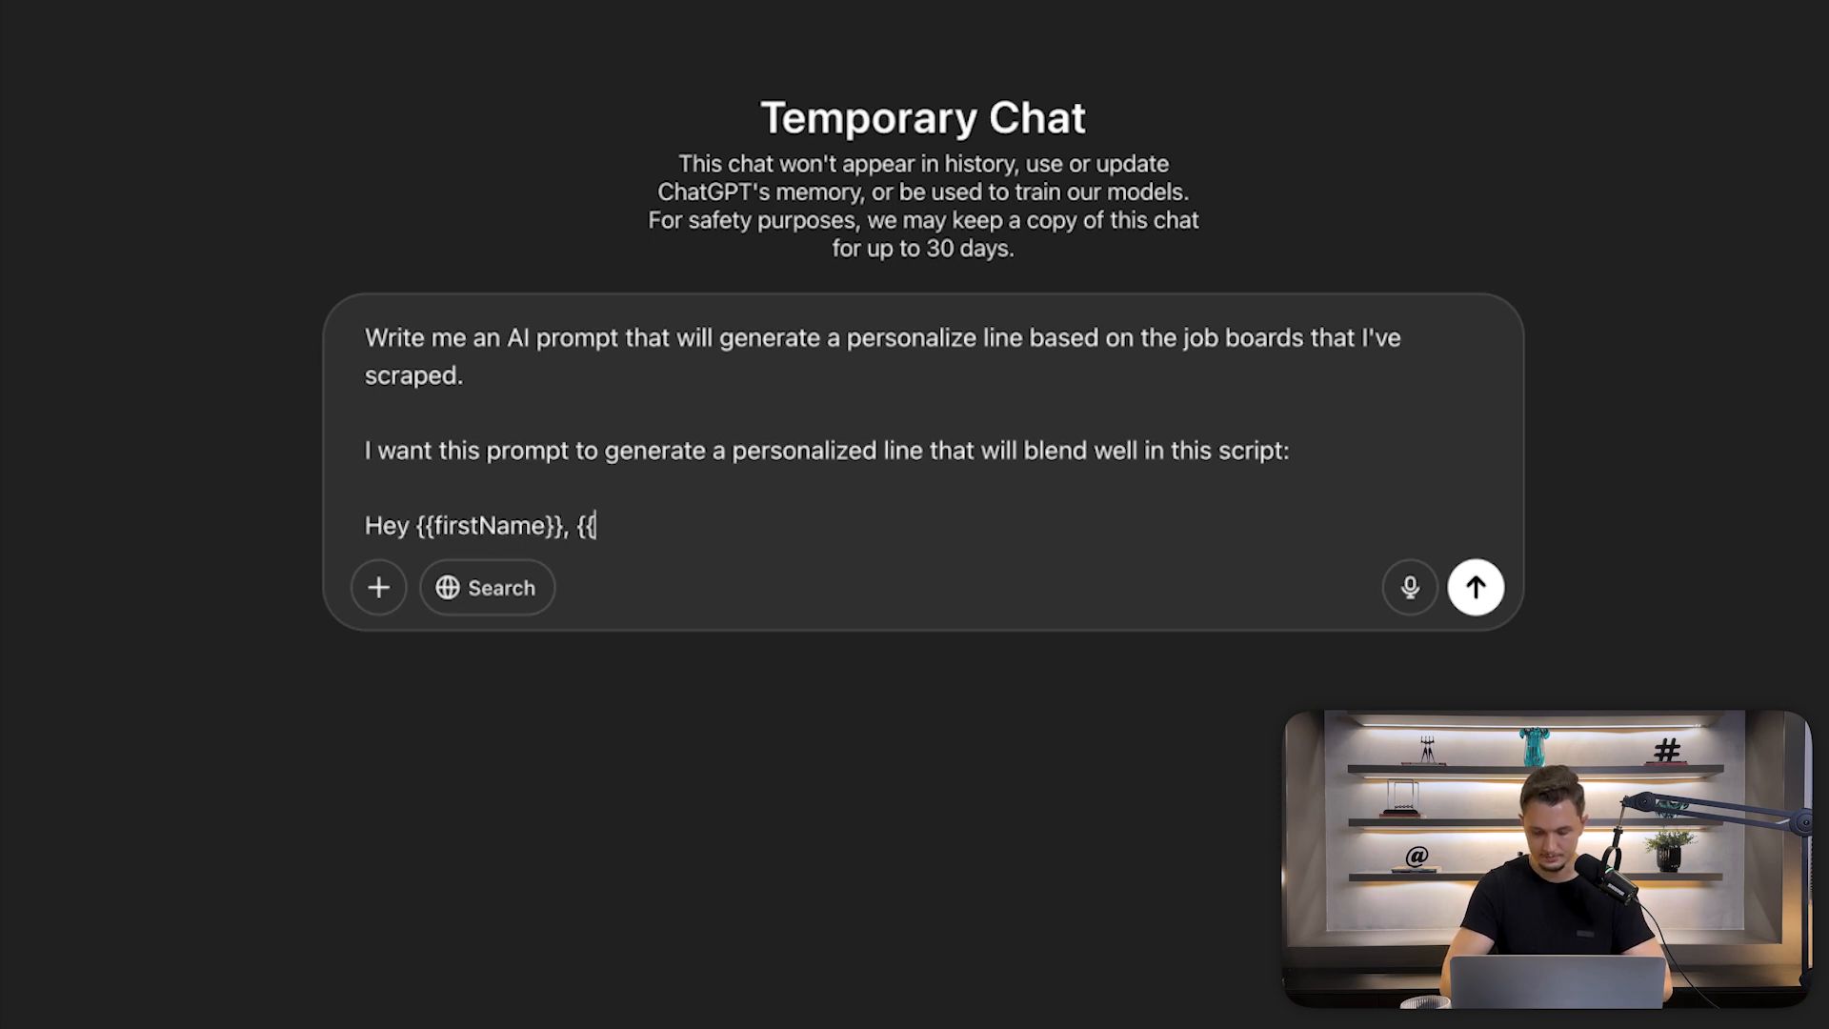
type("{personalized line about job boar")
type("d}}.")
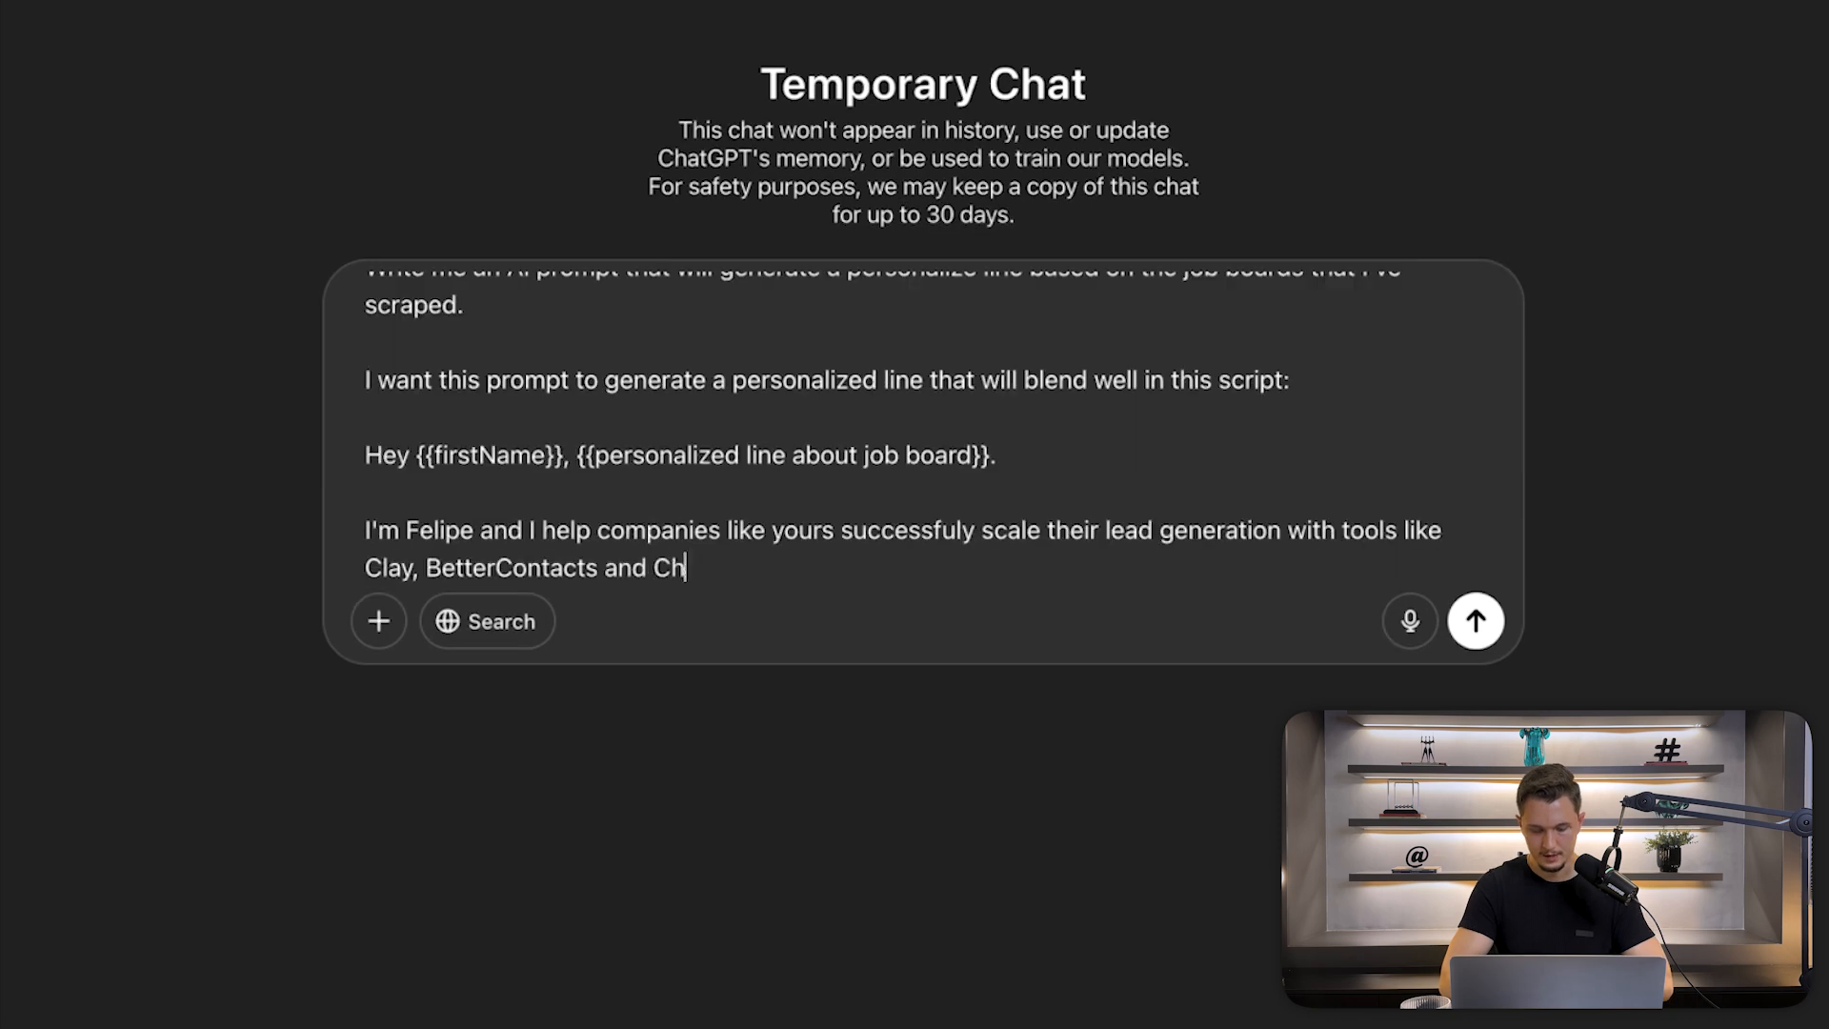
key("shift+Return")
key("shift+Return")
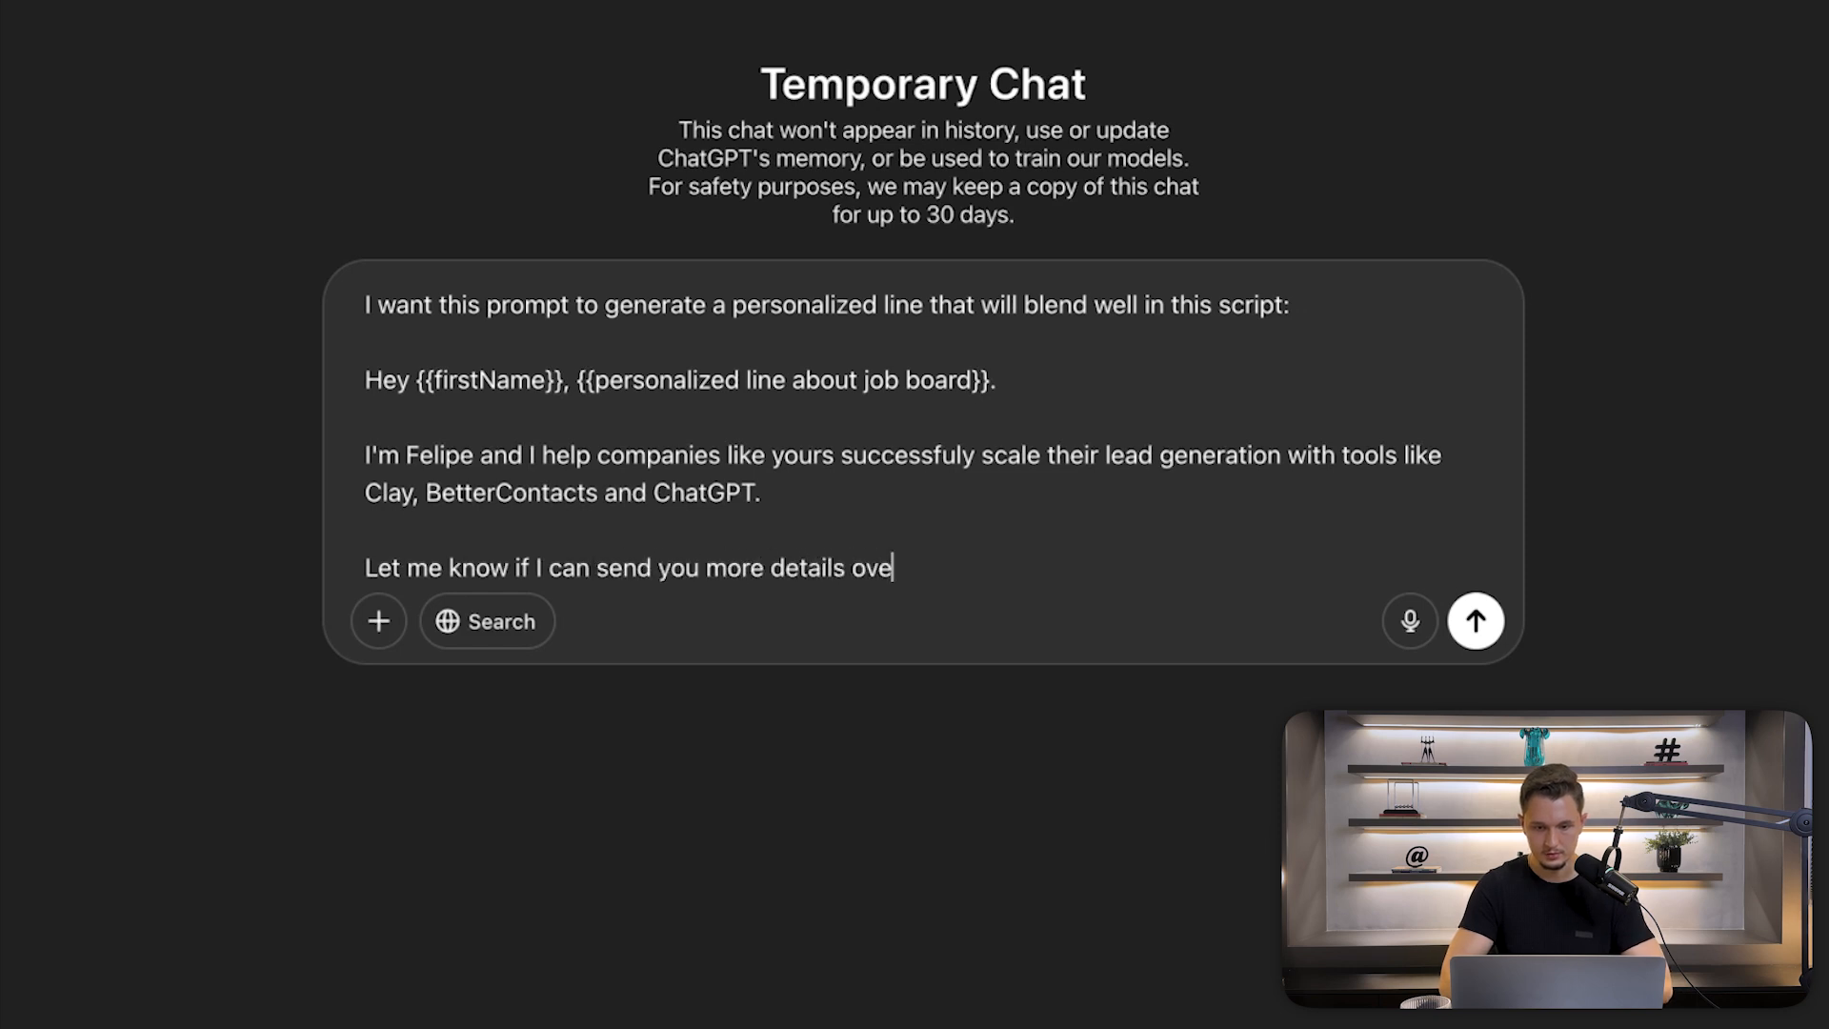
type("this.")
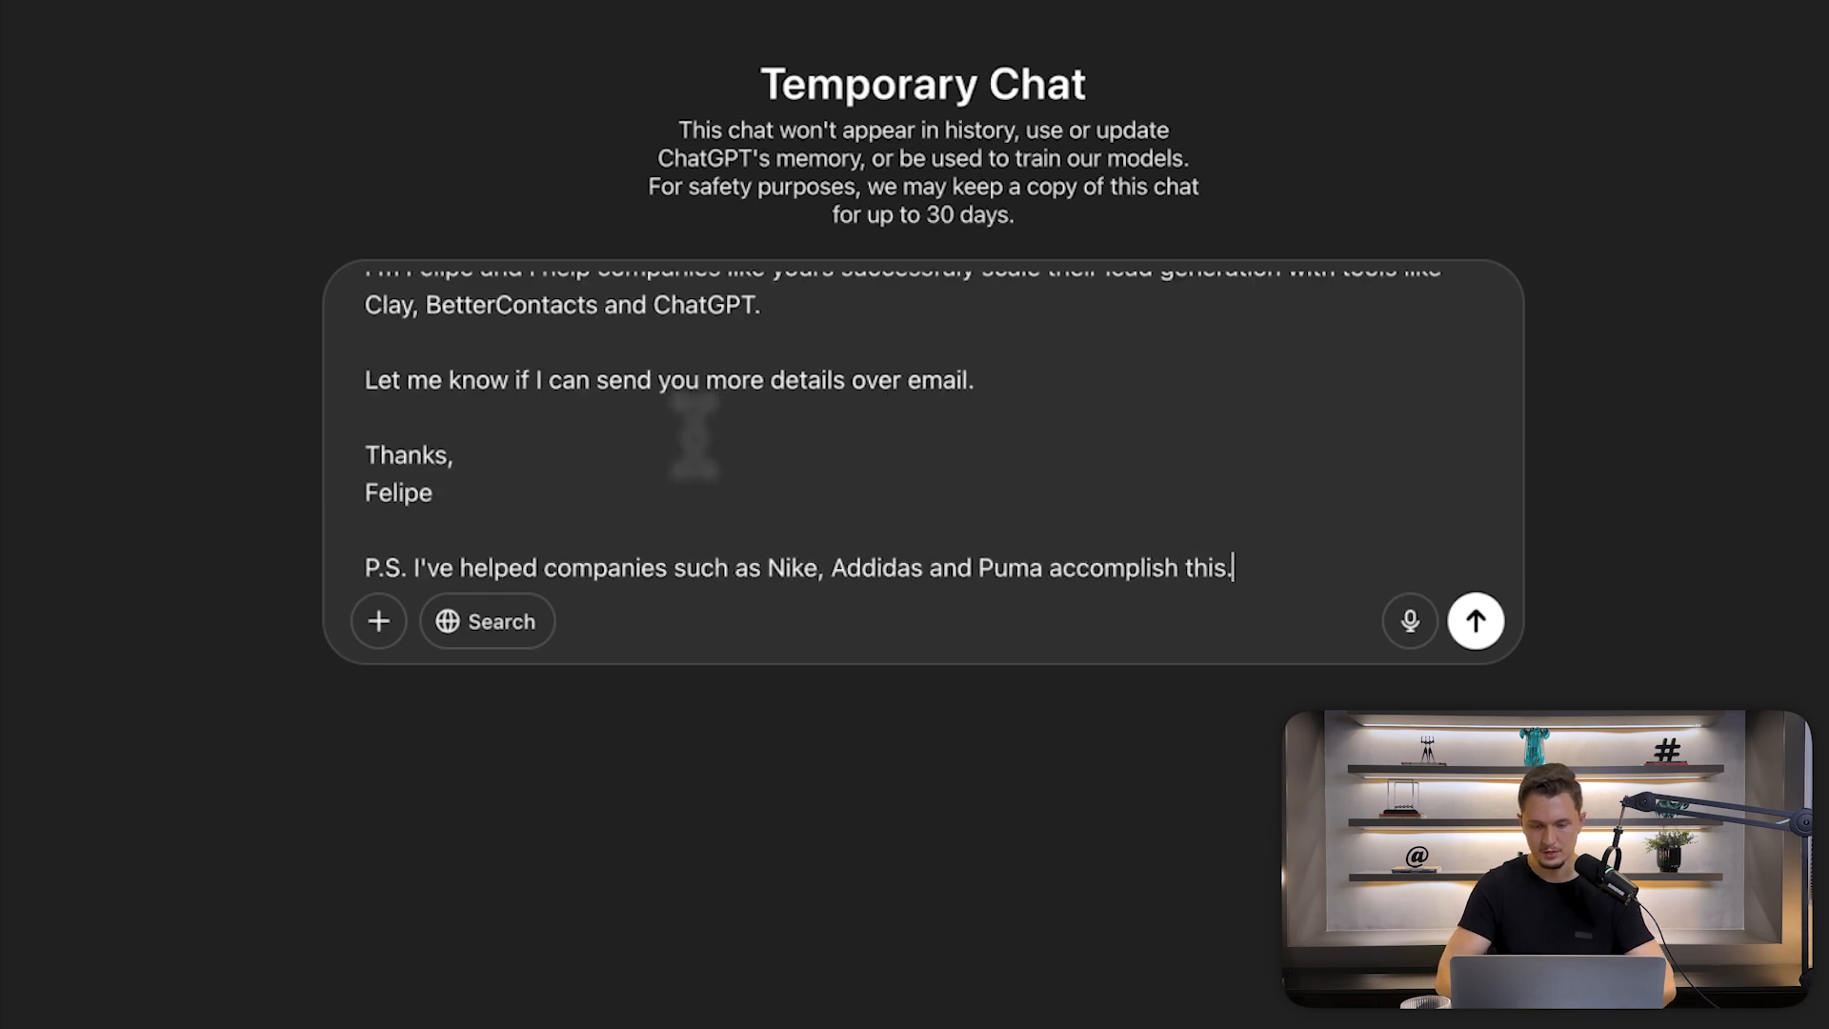
- Review the drafted request and enclose the whole email script, from the greeting to the P.S. line, in quotation marks
scroll(723, 396, "up", 5)
scroll(727, 380, "down", 5)
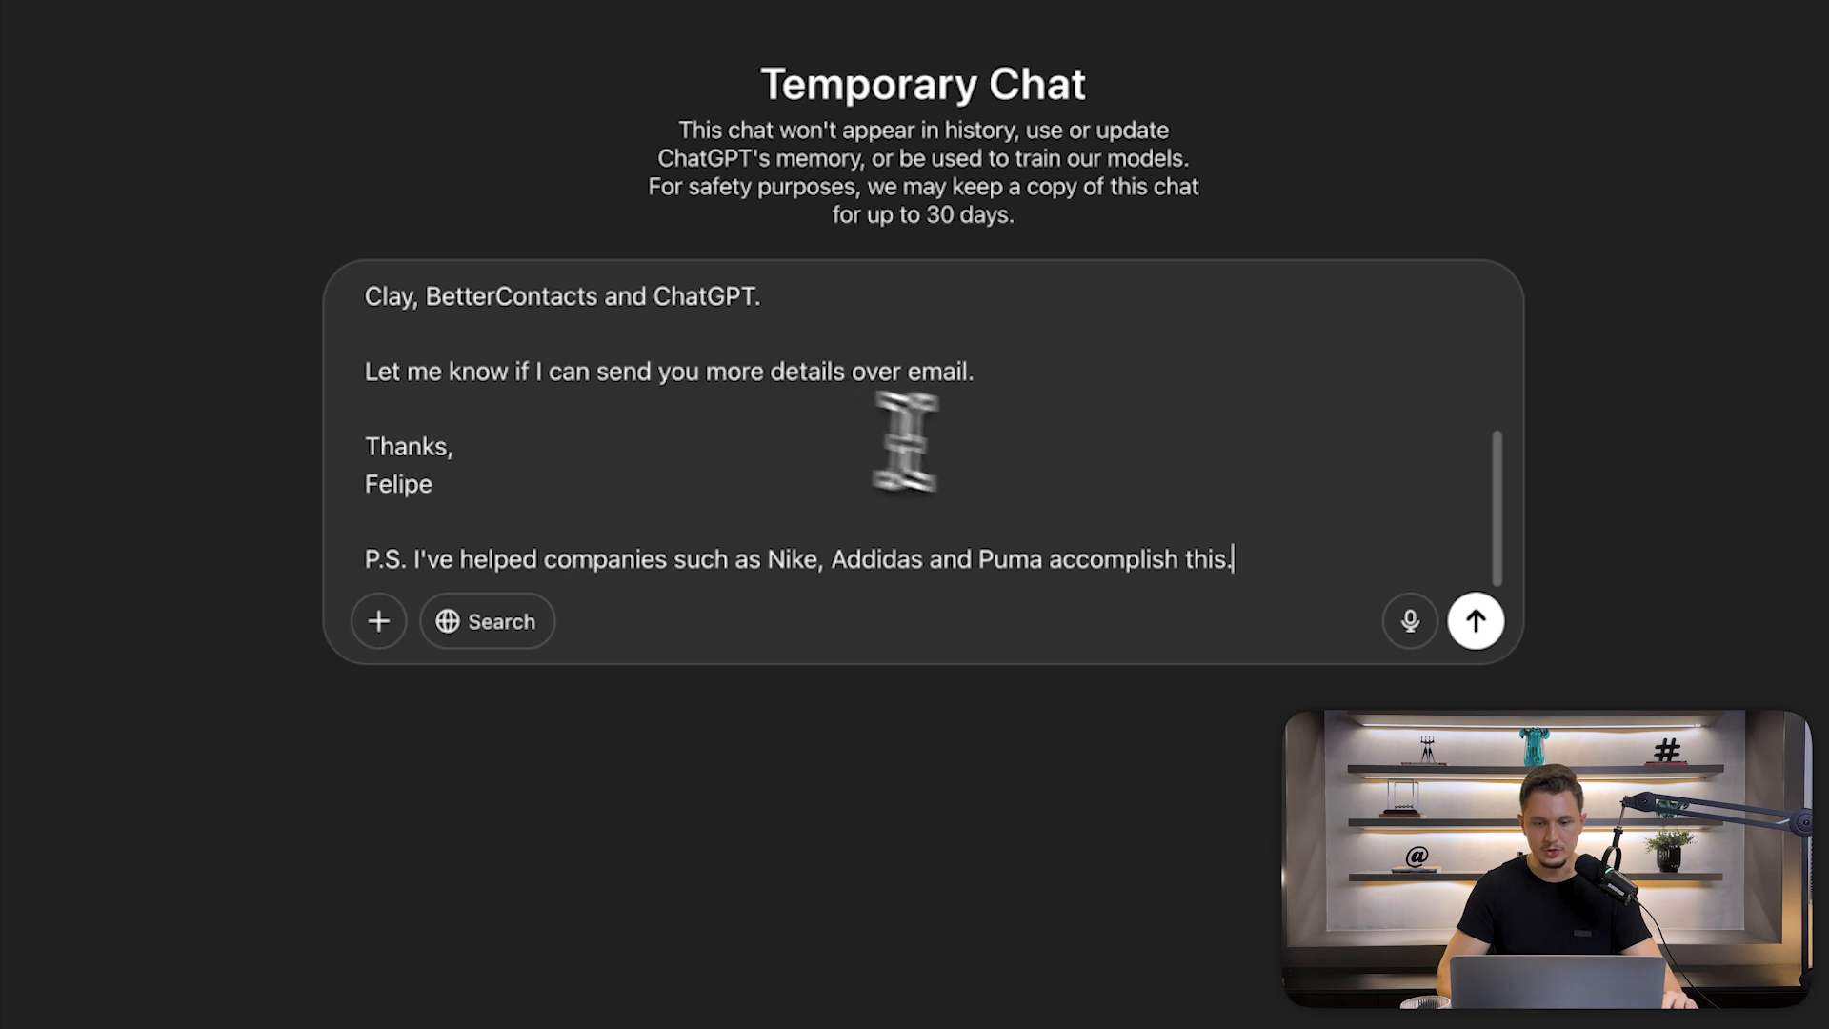
scroll(1048, 524, "up", 4)
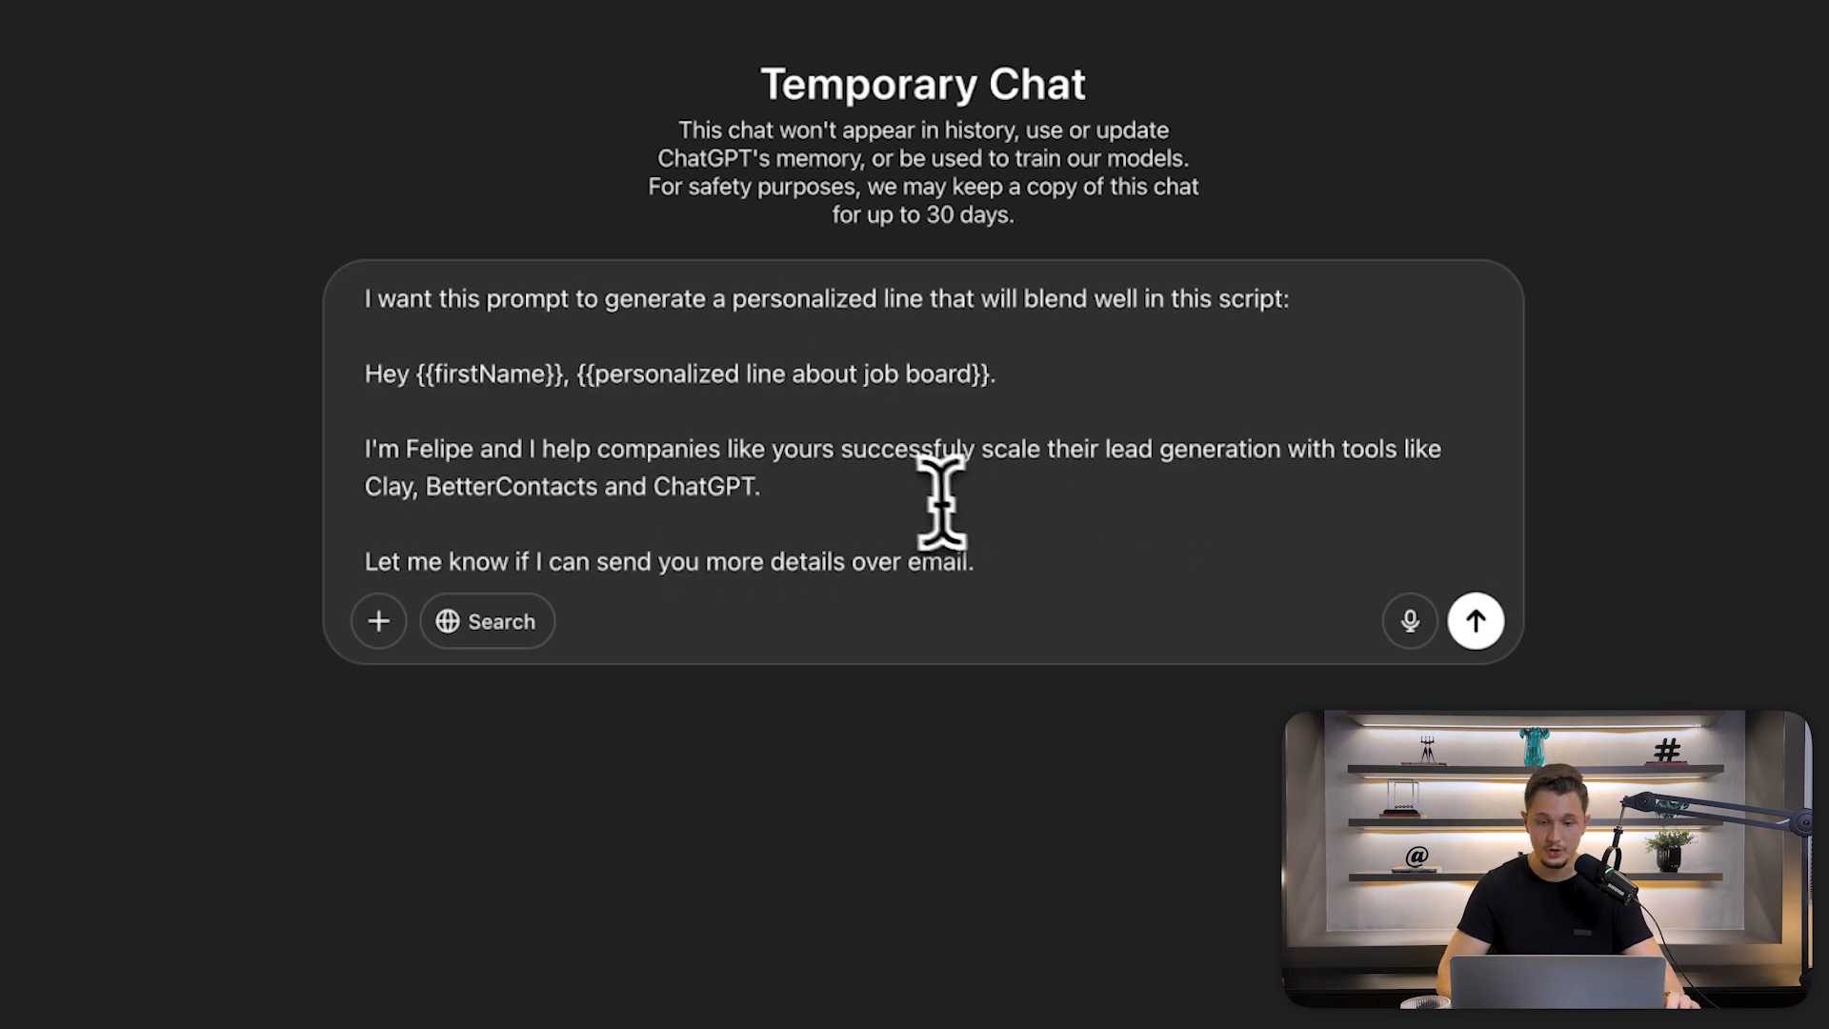
left_click_drag(570, 373, 1043, 419)
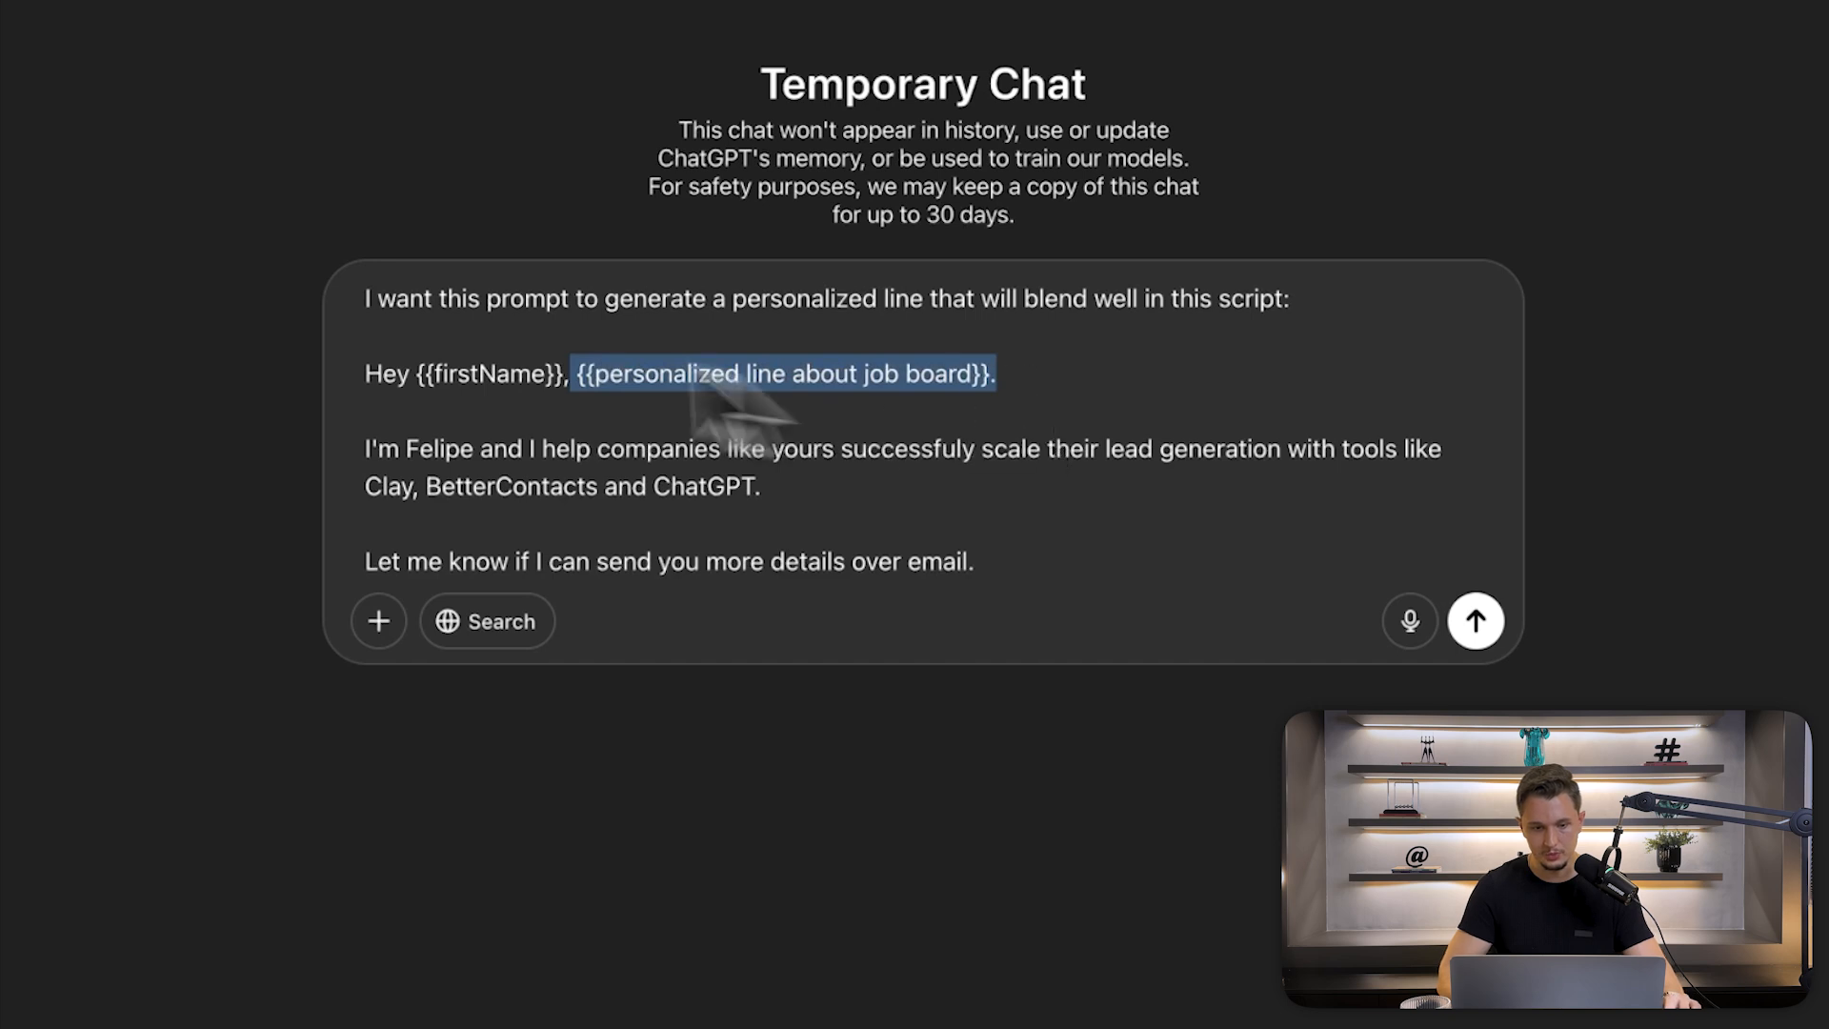
left_click(359, 379)
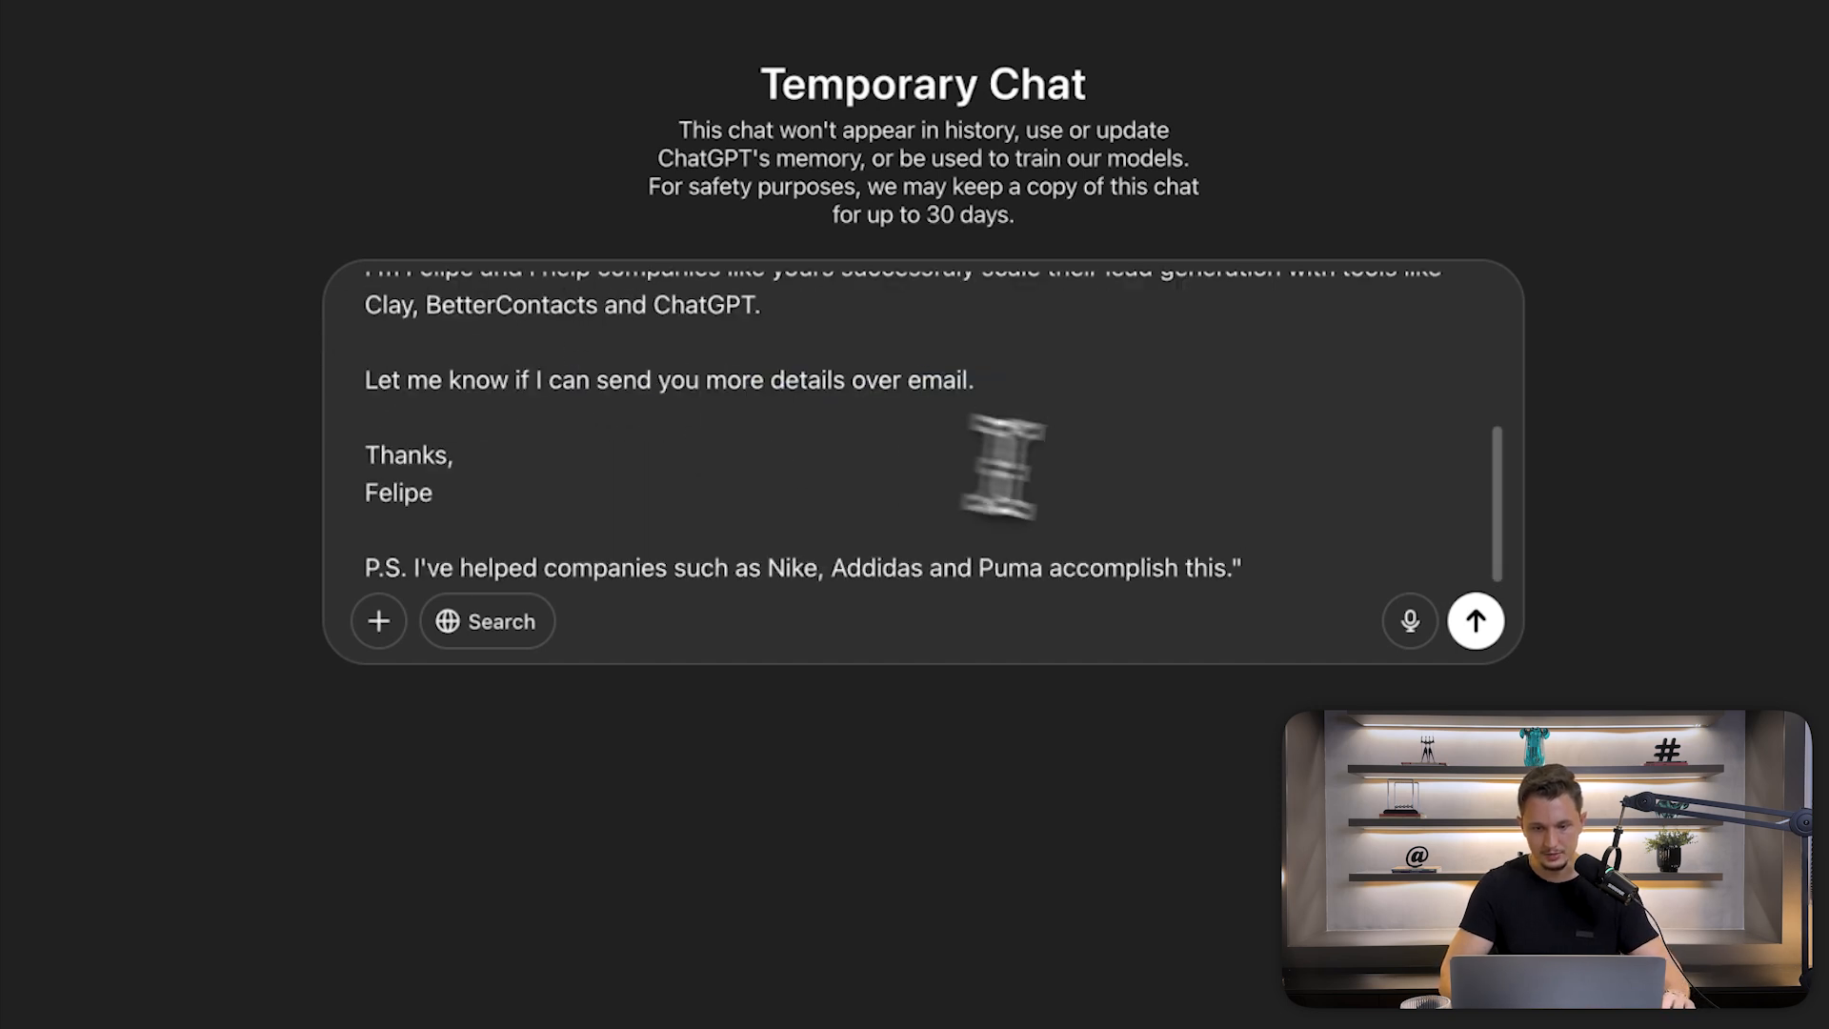
scroll(1143, 511, "up", 3)
left_click(363, 330)
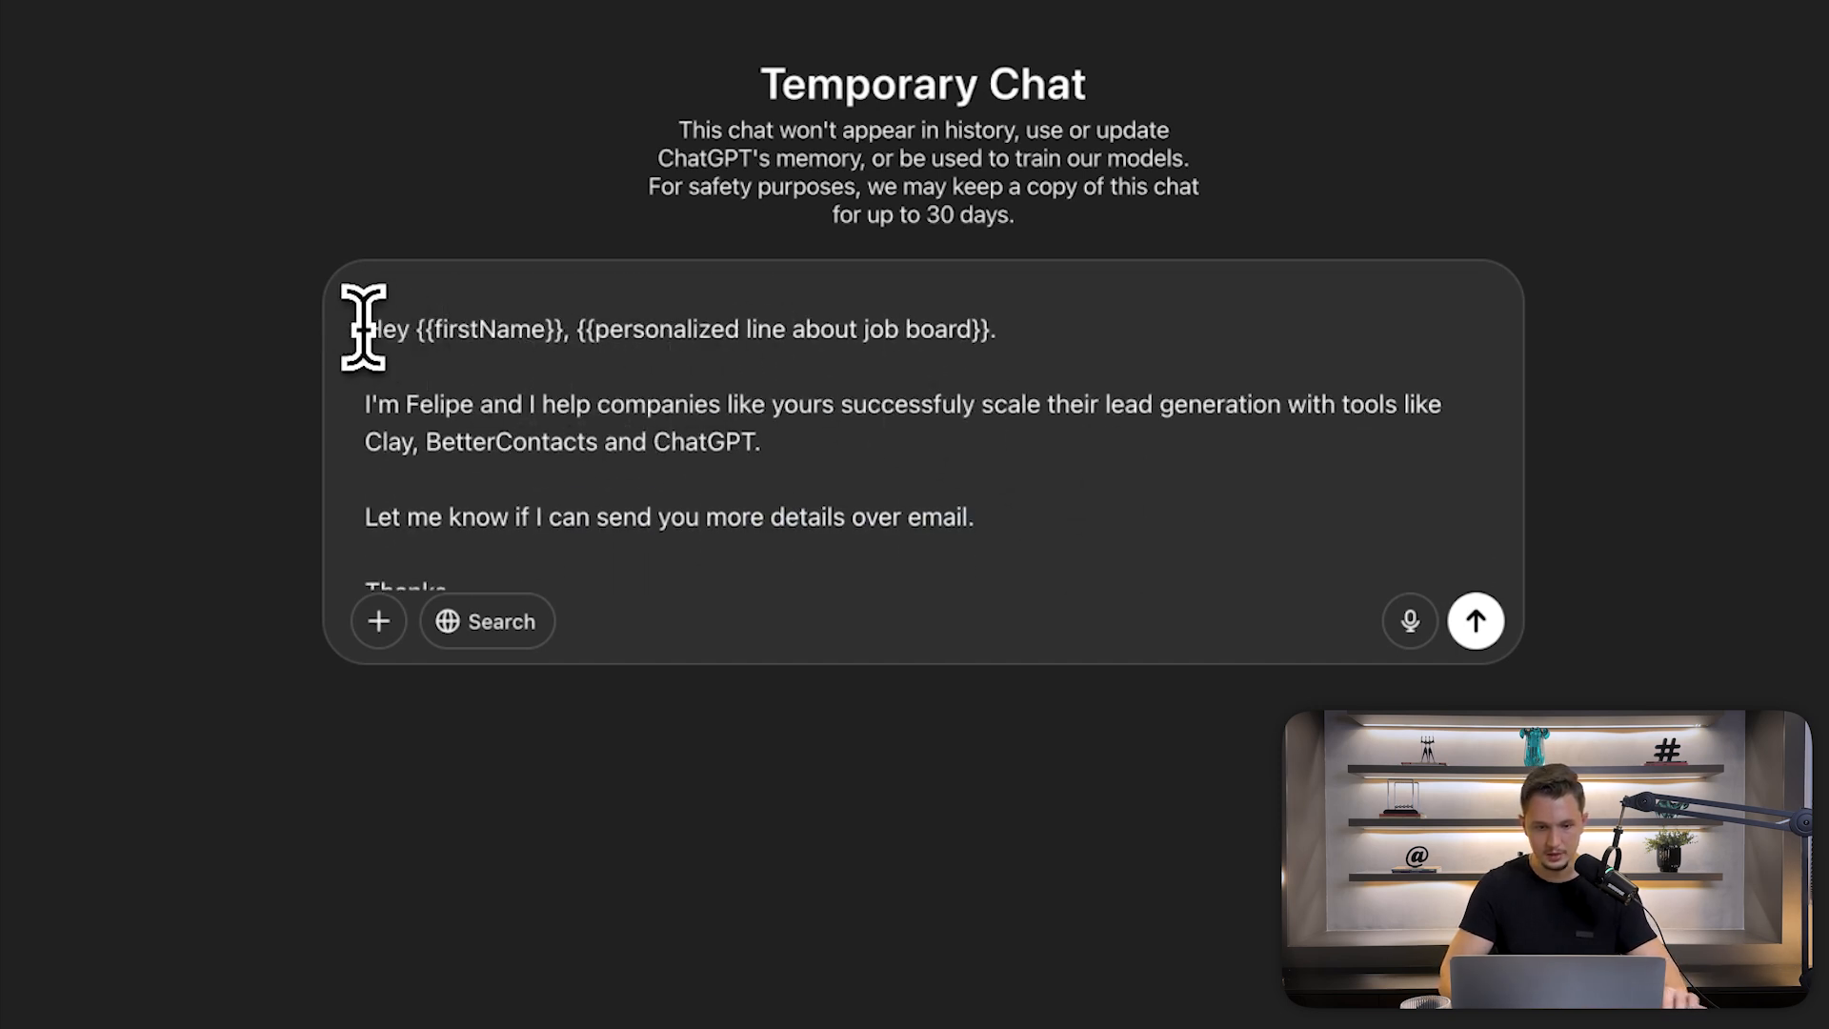
type("\"")
type("\"")
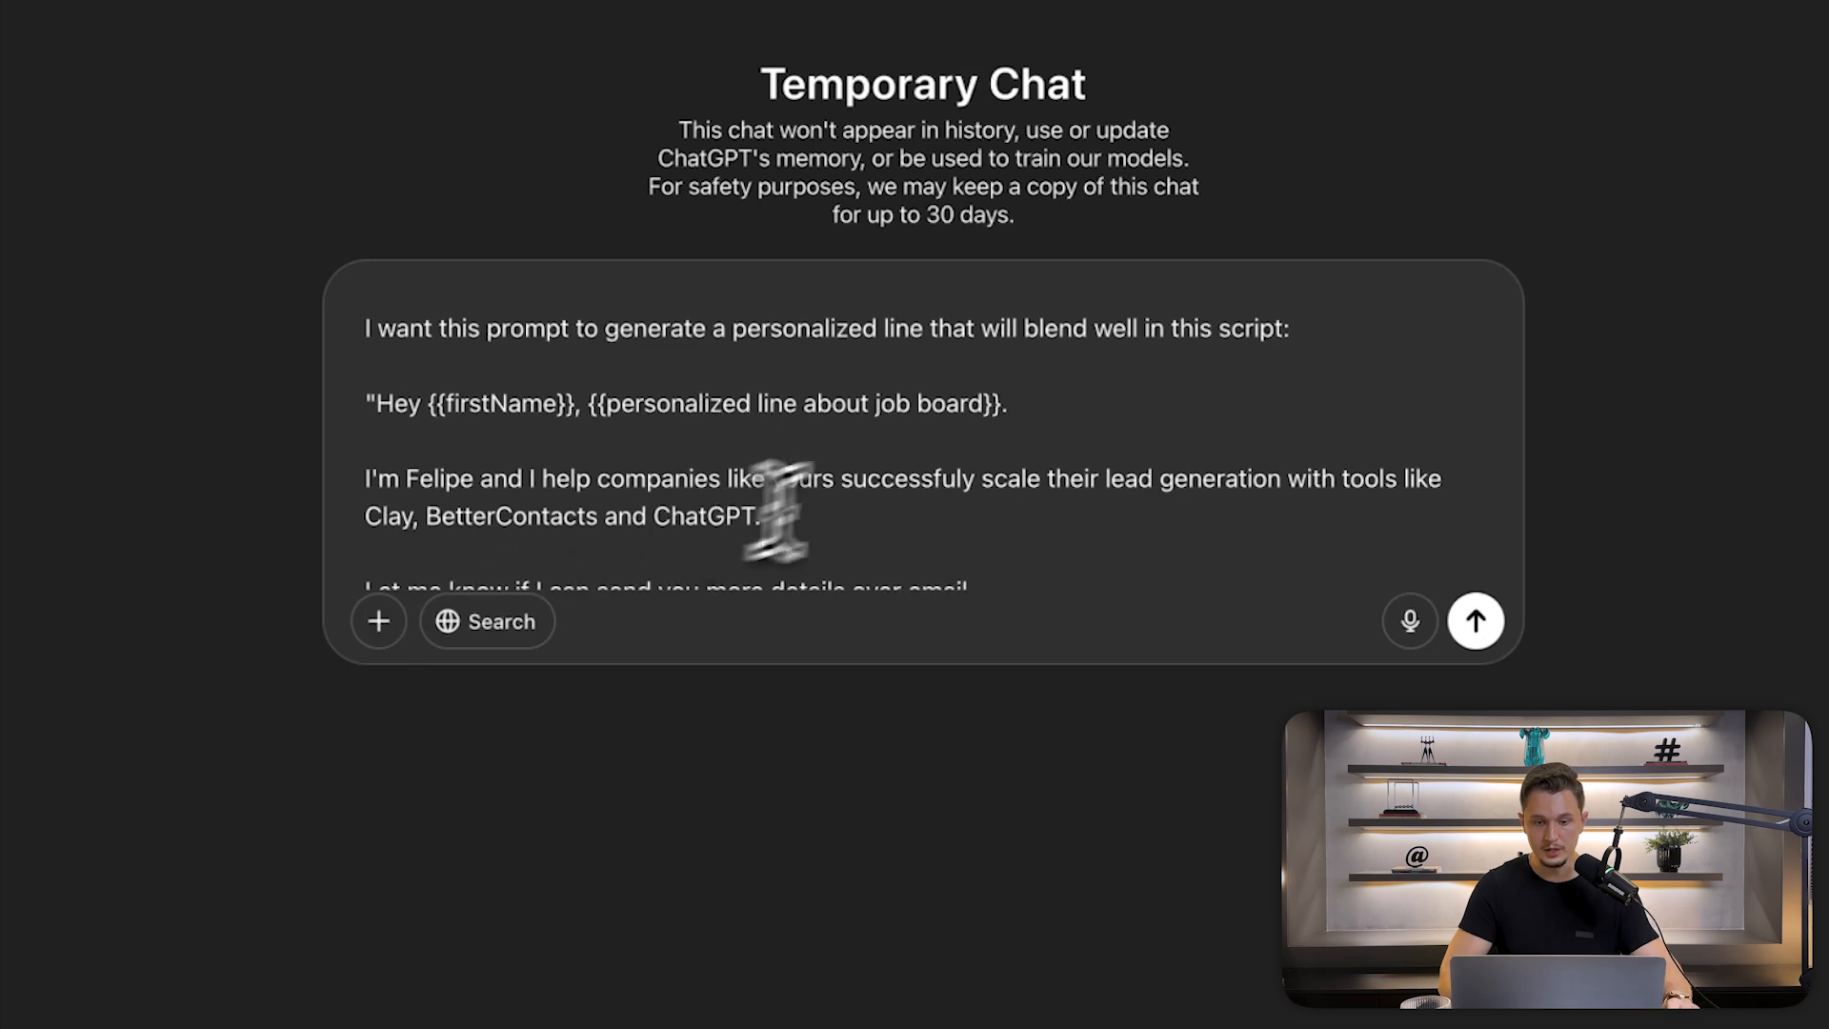
- Add the example line "saw that you were recruiting media buyers and looking to expand your team in Florida, so thought I'd reach out." and send the request
scroll(1020, 523, "down", 4)
left_click(1285, 559)
key("shift+Return")
key("shift+Return")
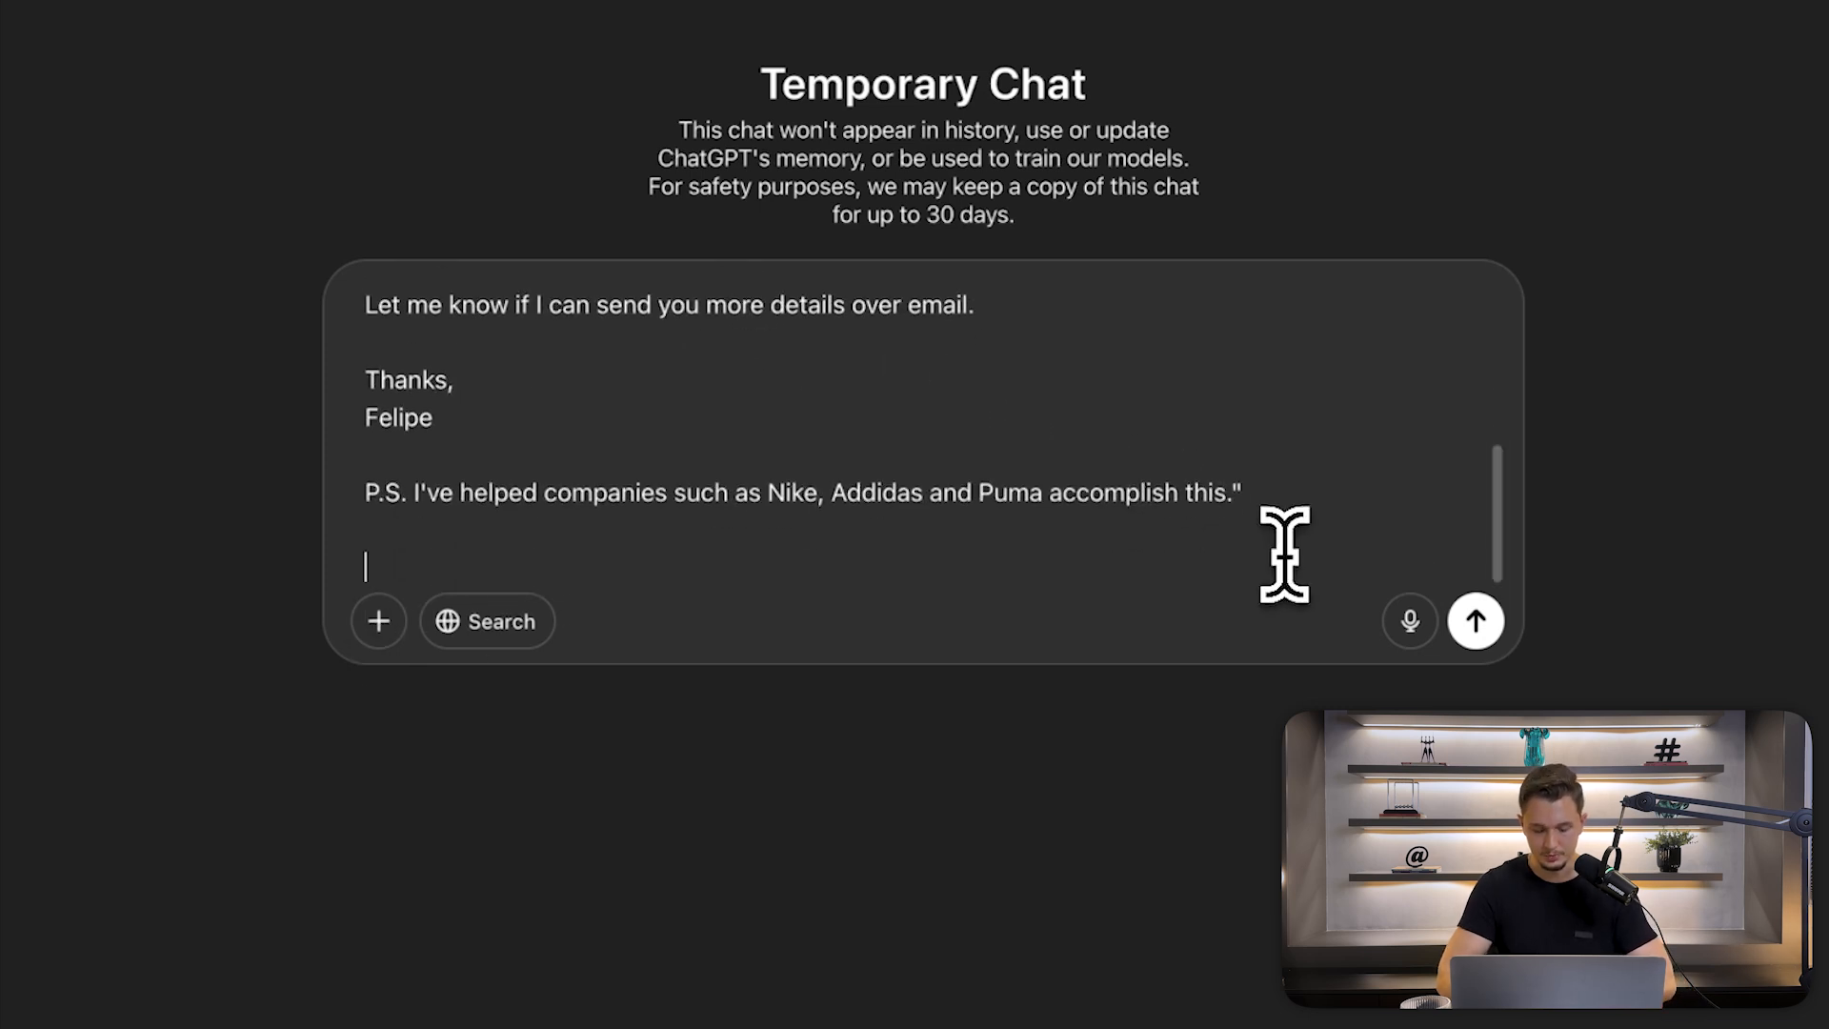
type("E")
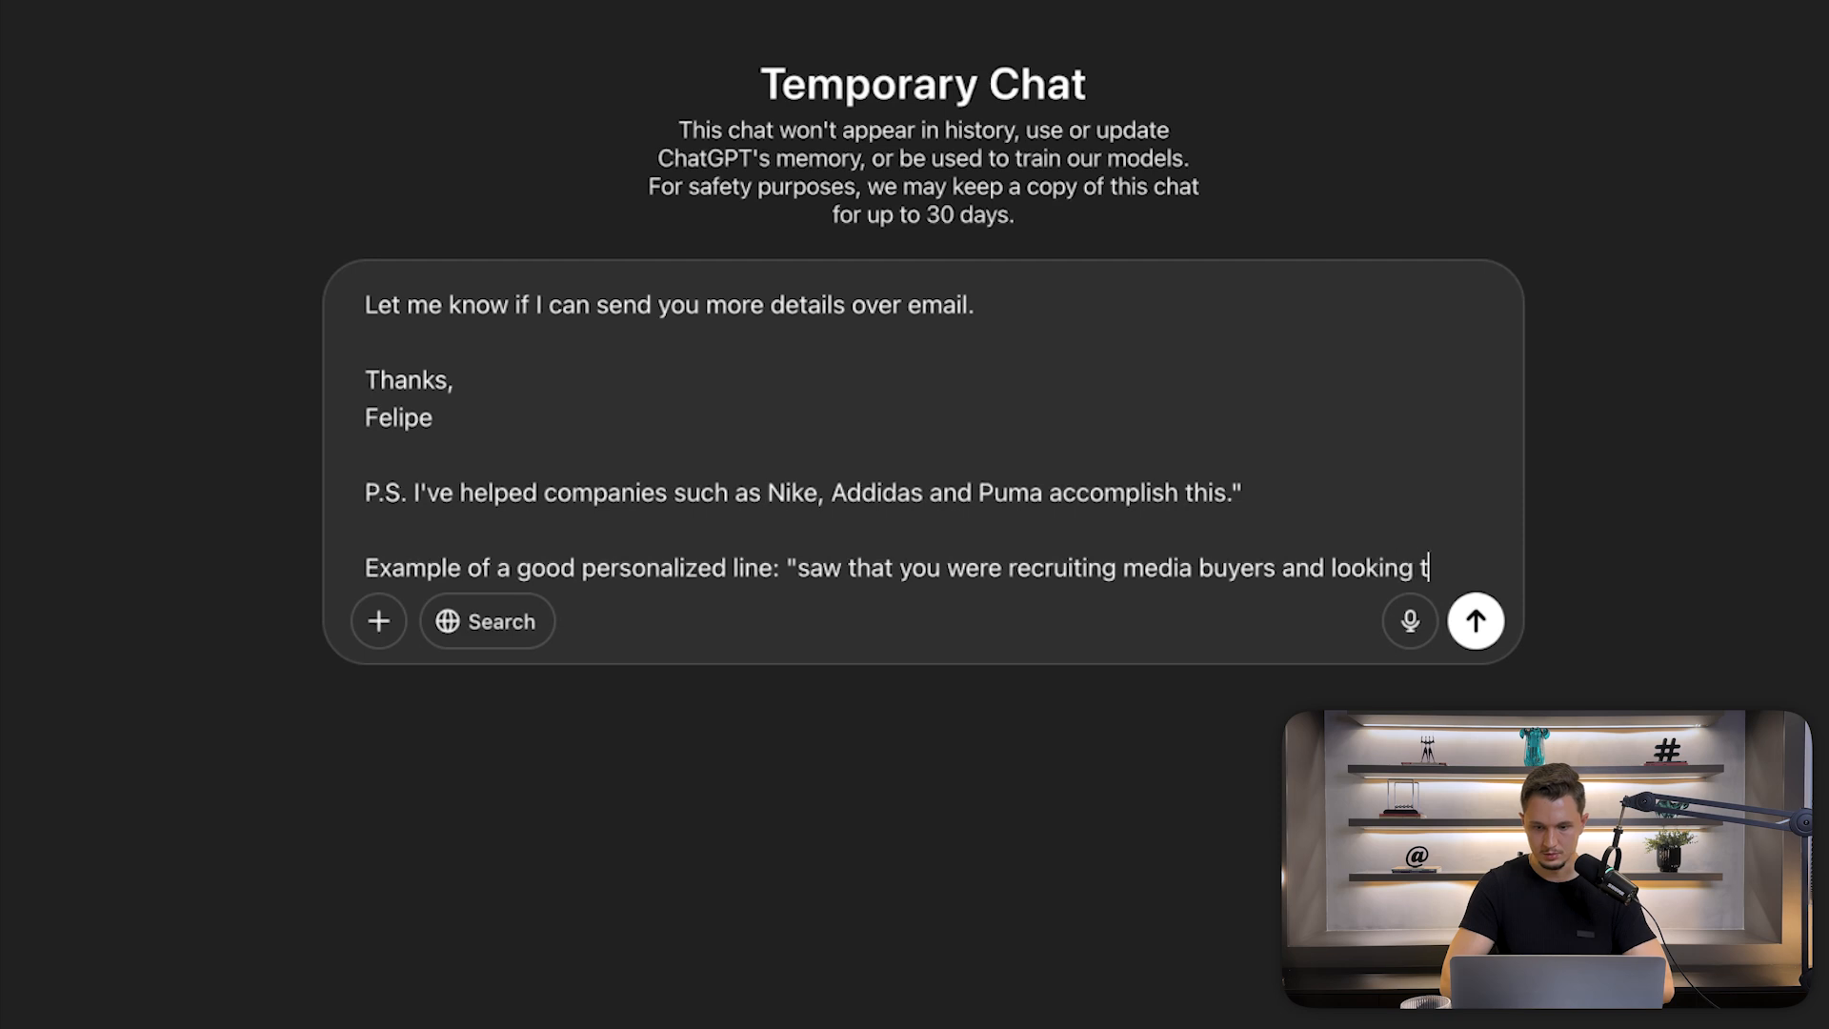
type("pand your team in Florida, so thought I'd reach out.")
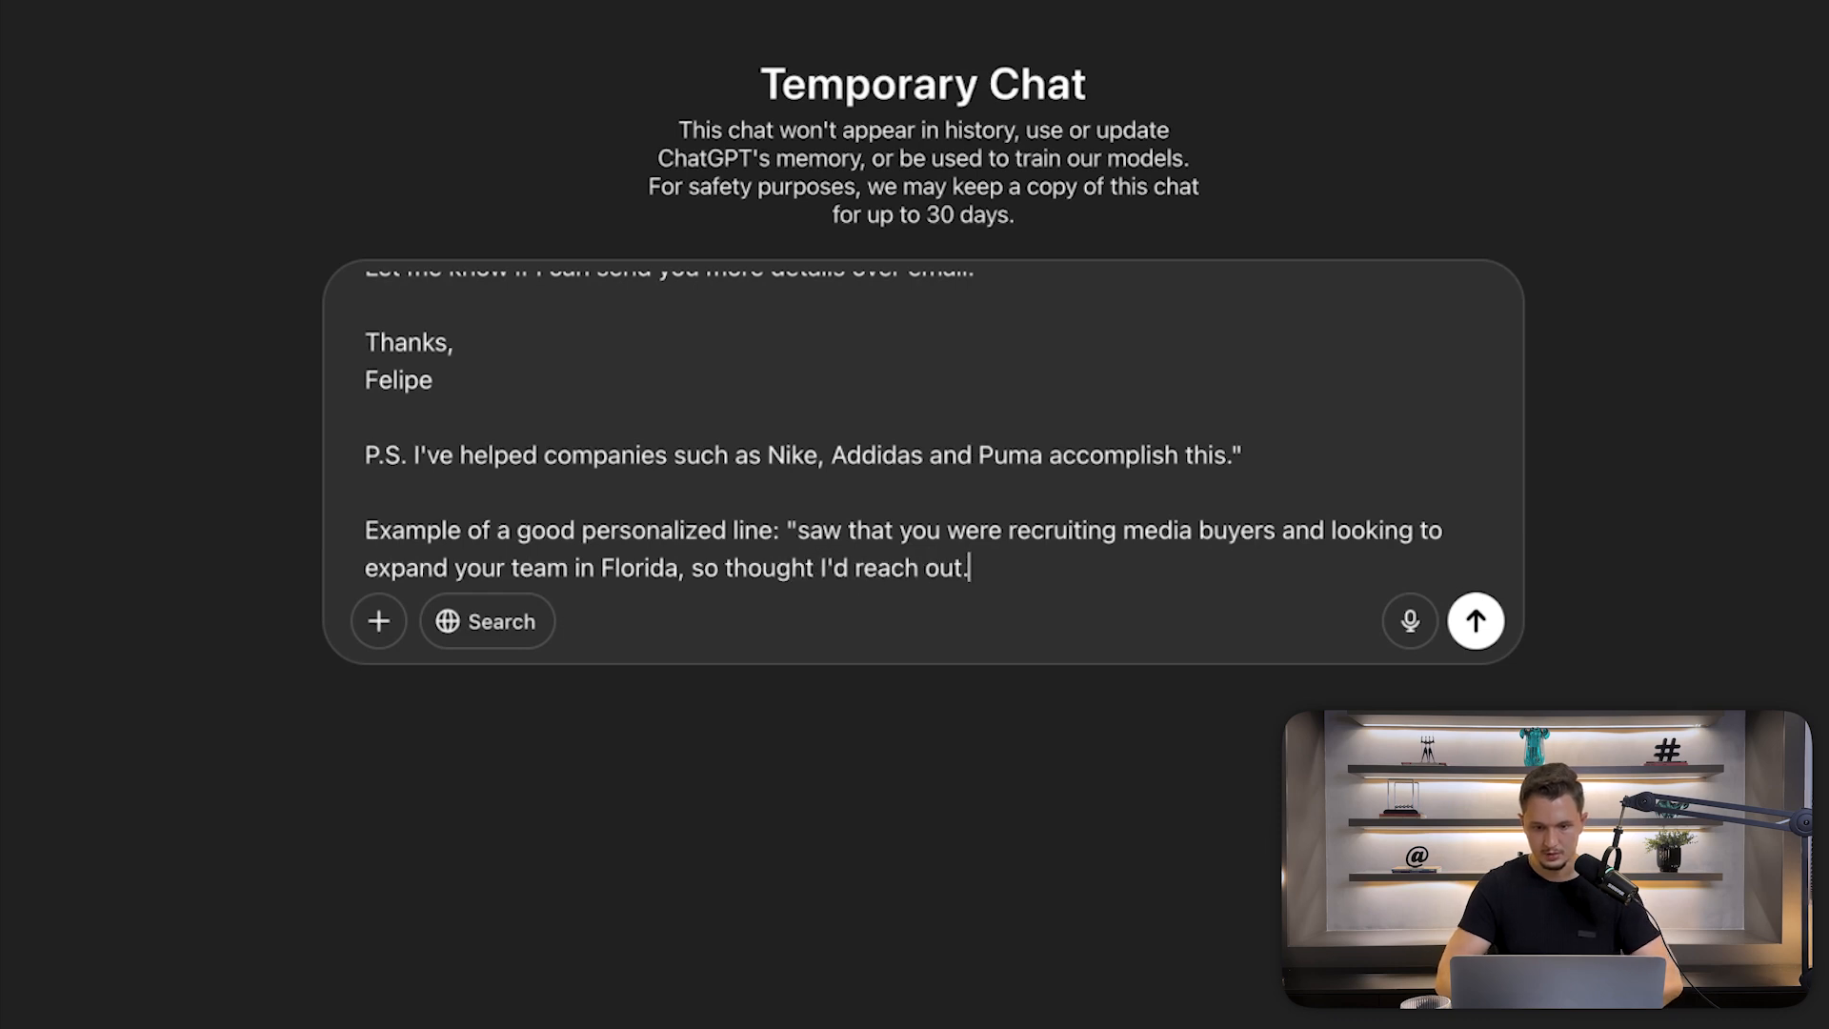
key("Return")
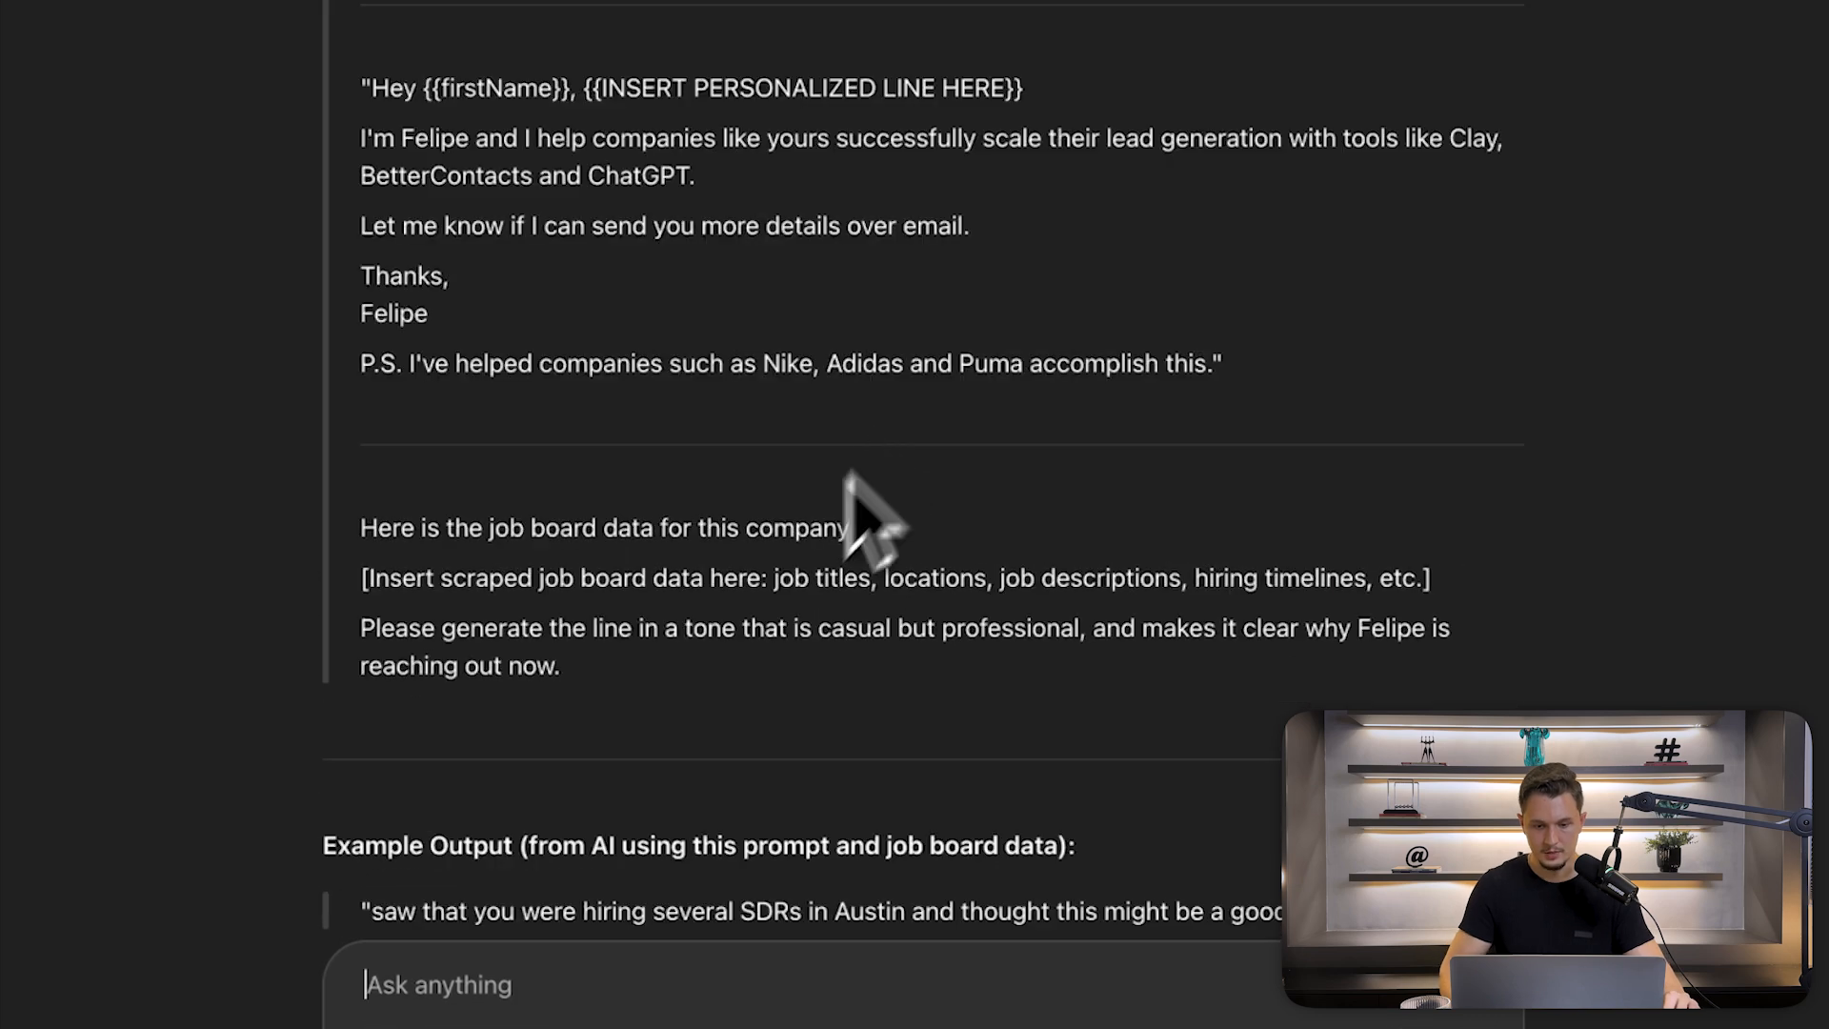
- Copy the full generated AI prompt and paste it into the Use AI prompt field in Clay
left_click_drag(644, 613, 448, 388)
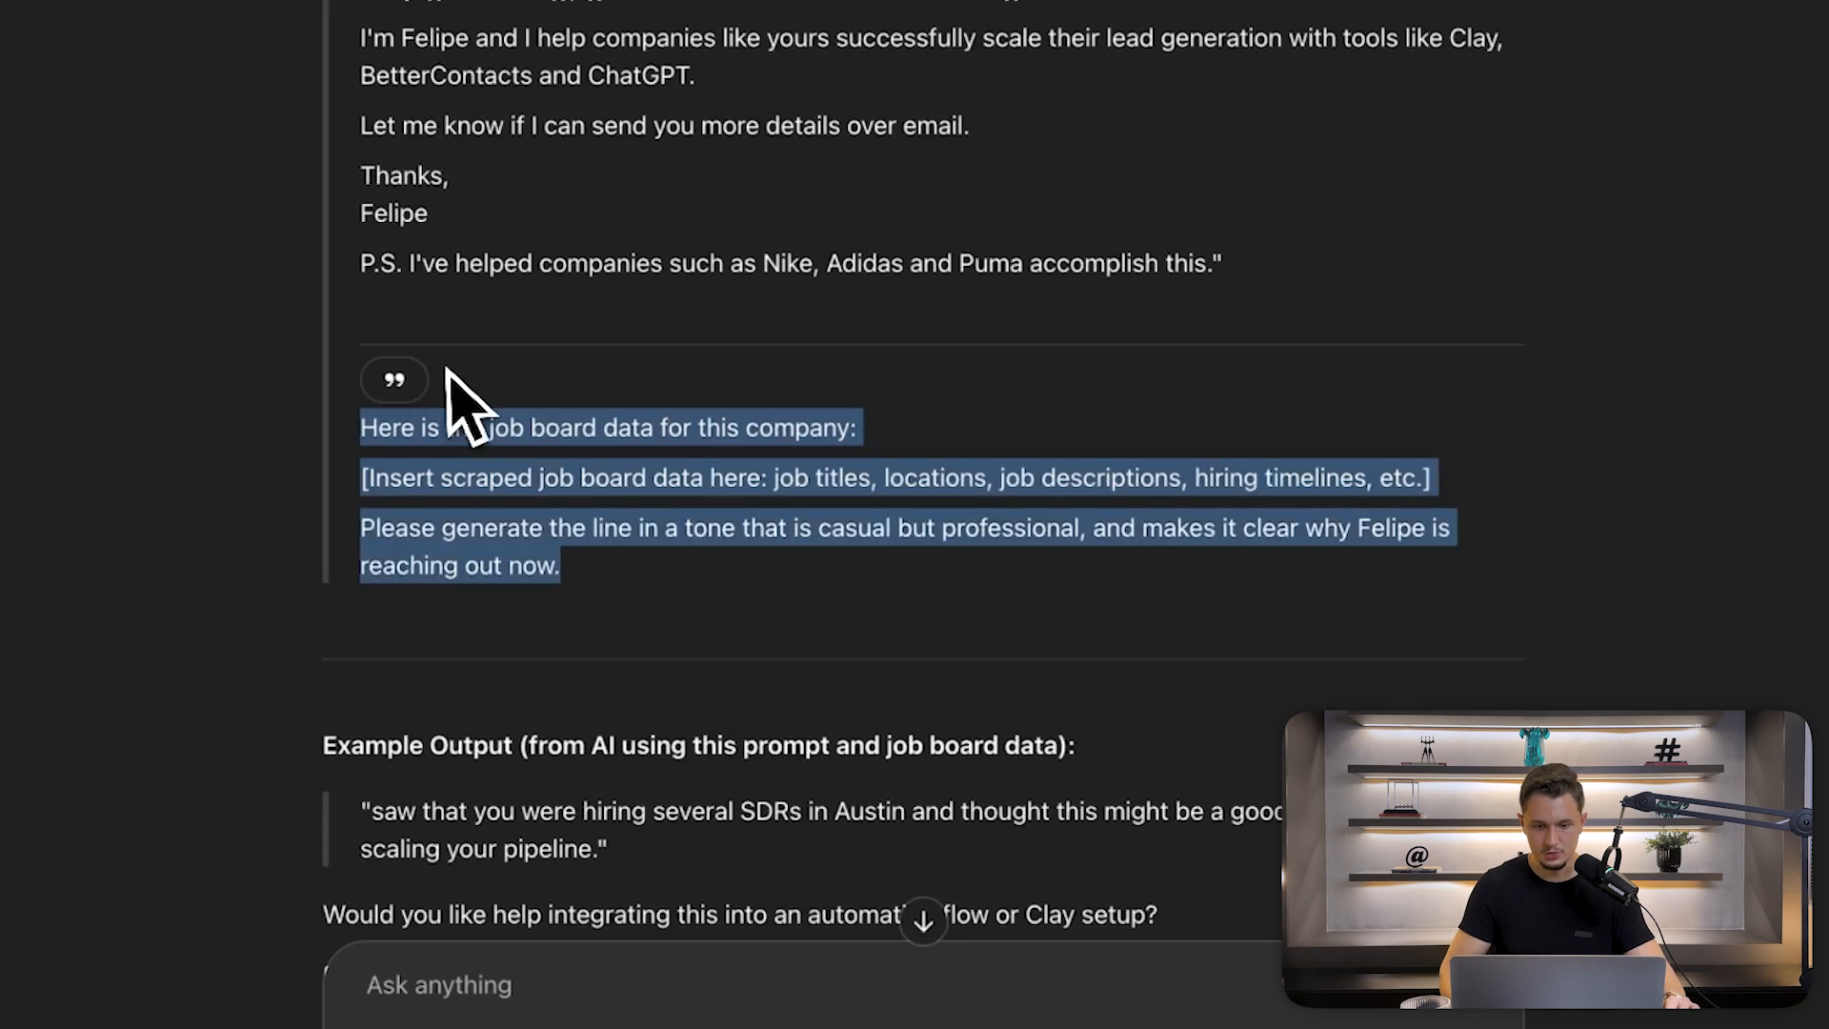
scroll(450, 381, "up", 2)
scroll(469, 408, "up", 4)
left_click(359, 209, "shift")
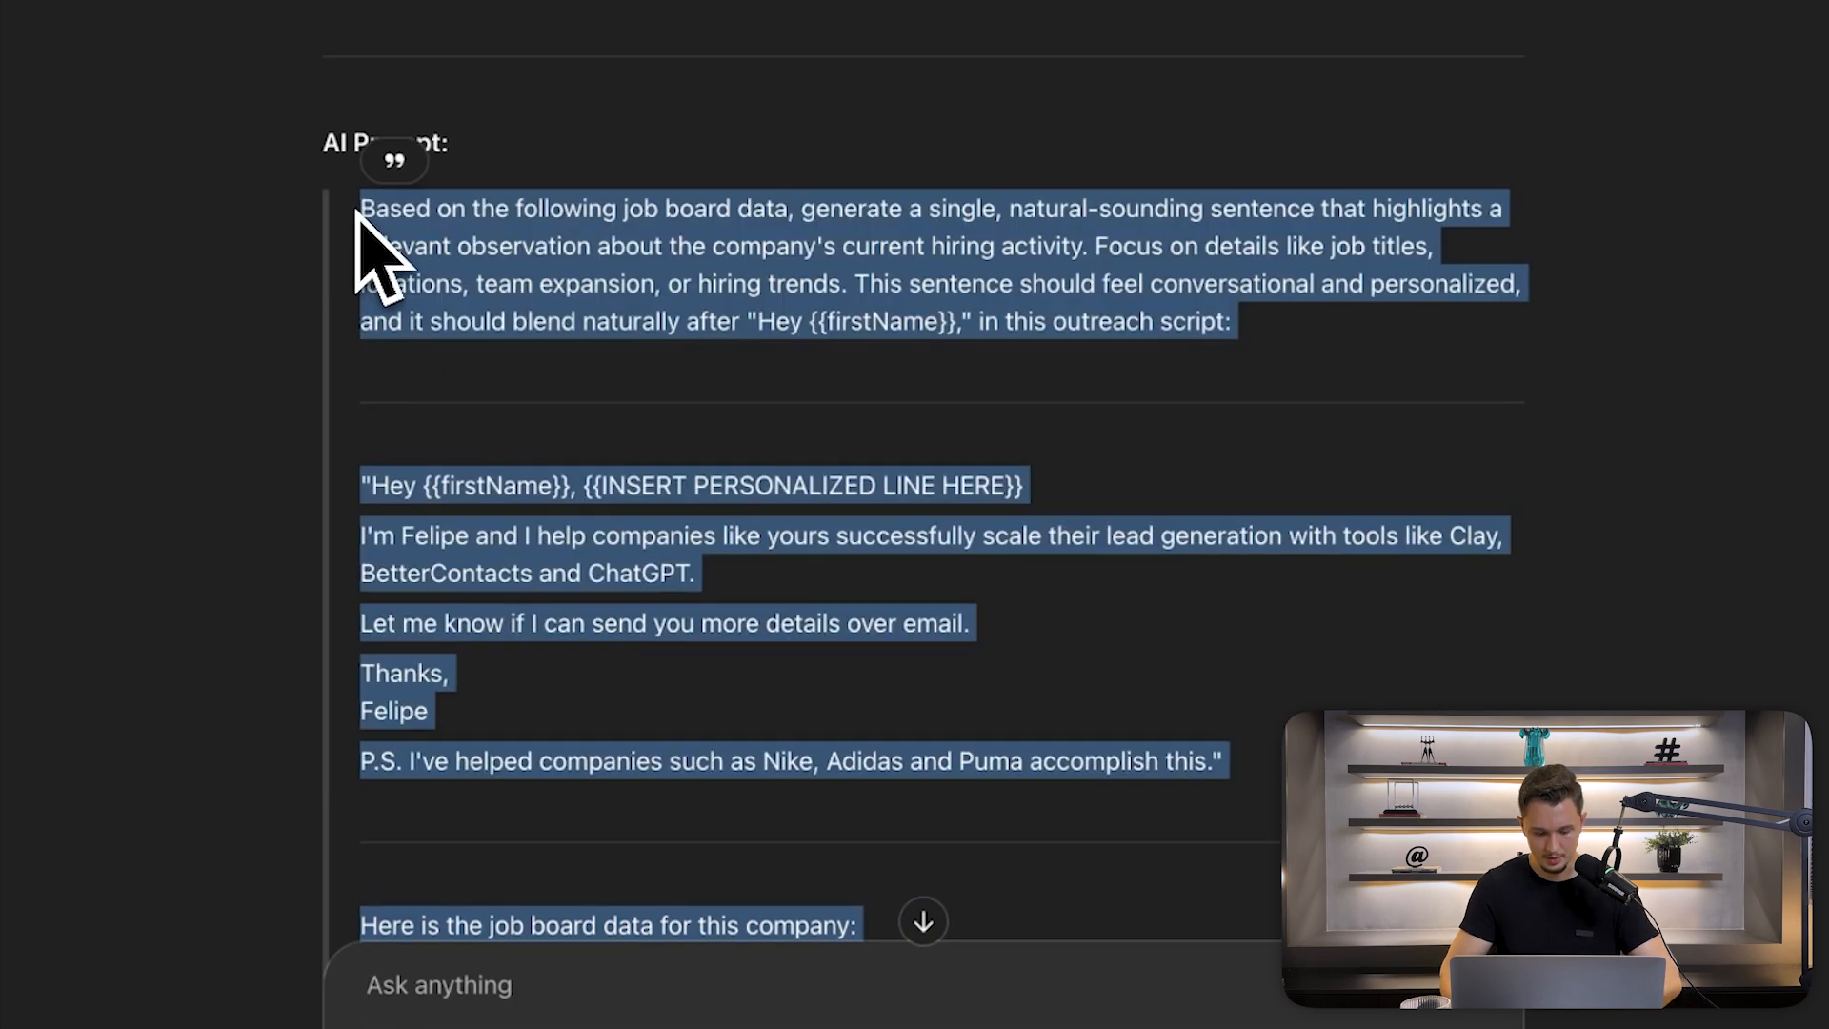
scroll(324, 305, "down", 6)
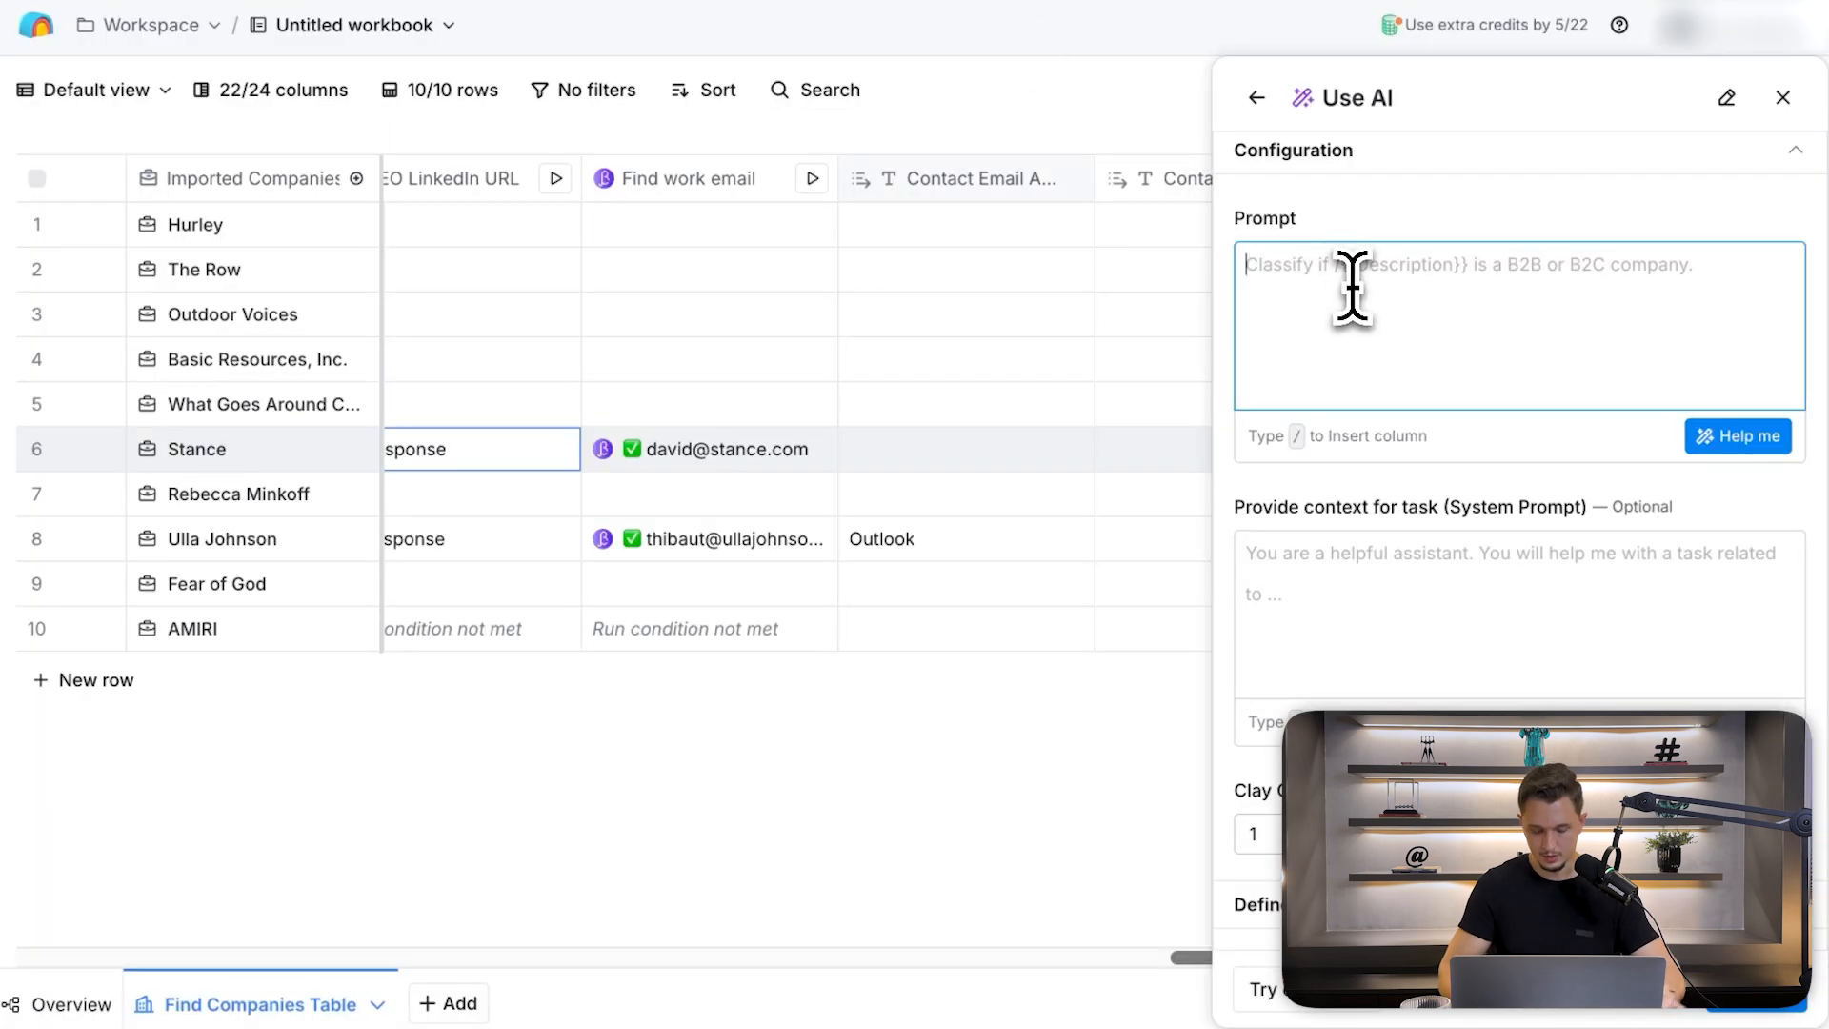
key("ctrl+v")
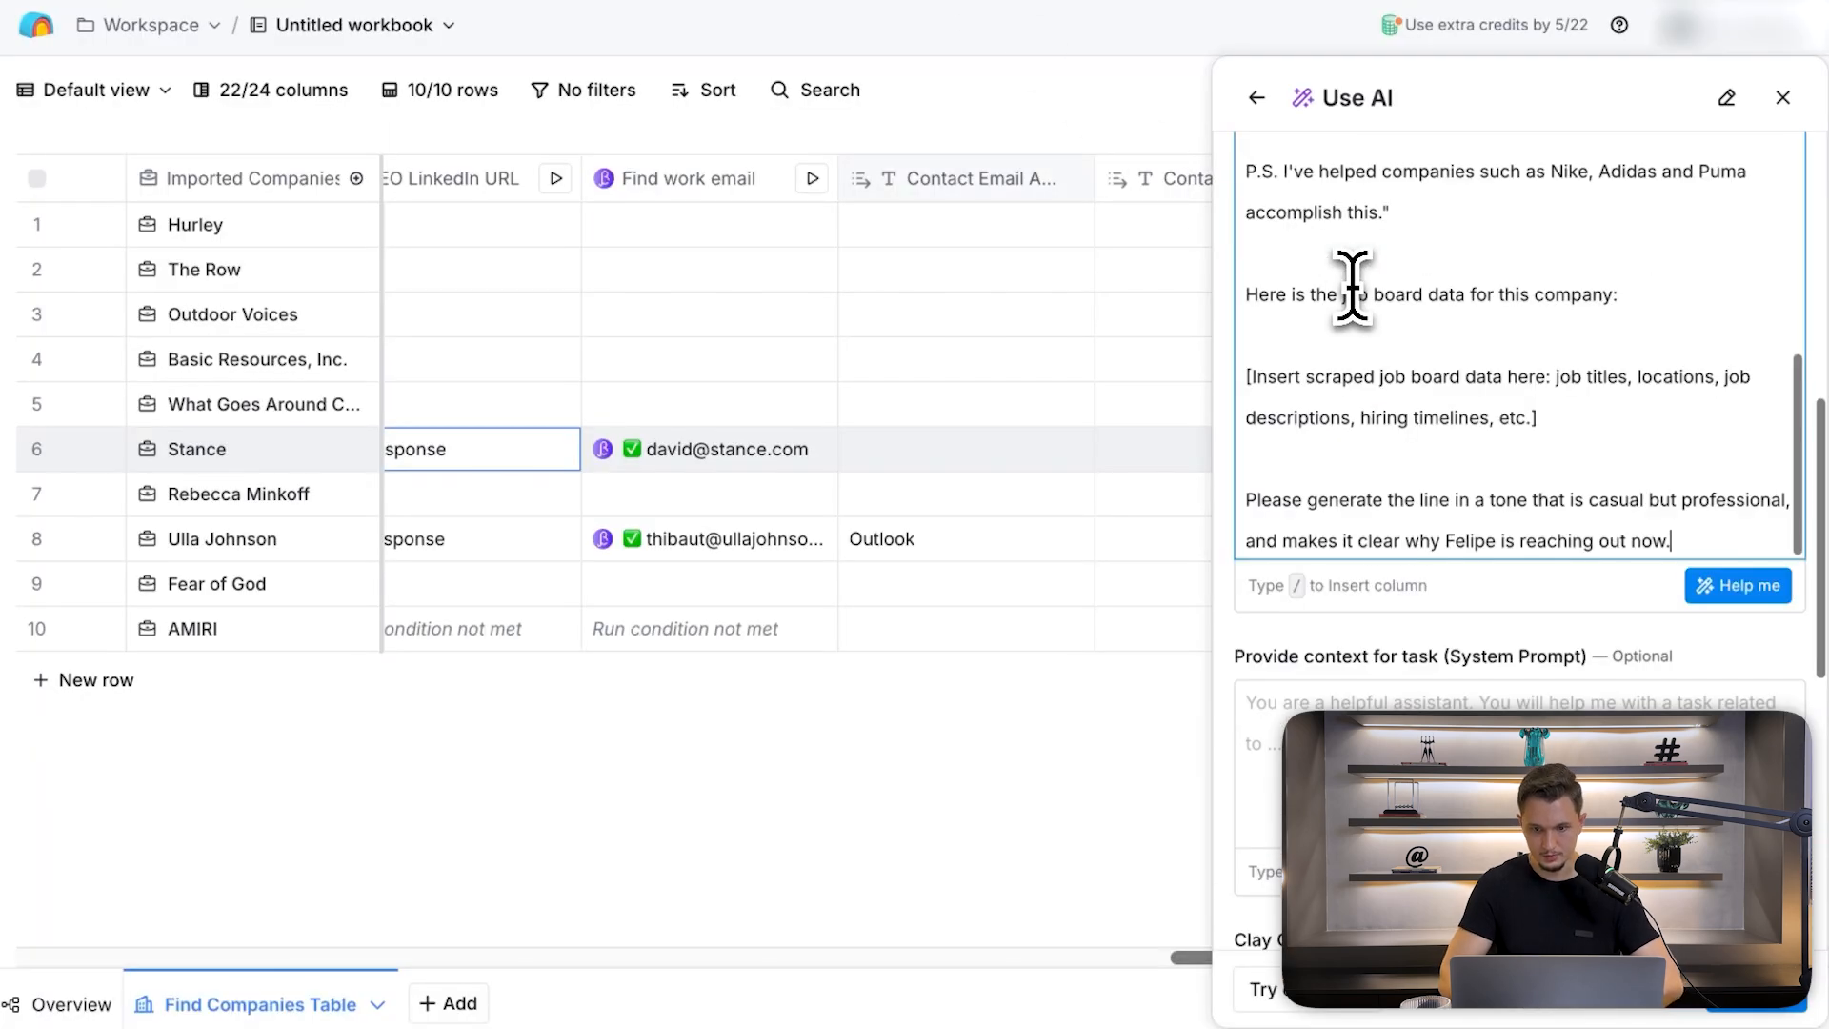
- Replace the bracketed scraped job board data placeholder in the prompt with the Job Openings column
scroll(1350, 286, "up", 6)
scroll(1515, 381, "up", 3)
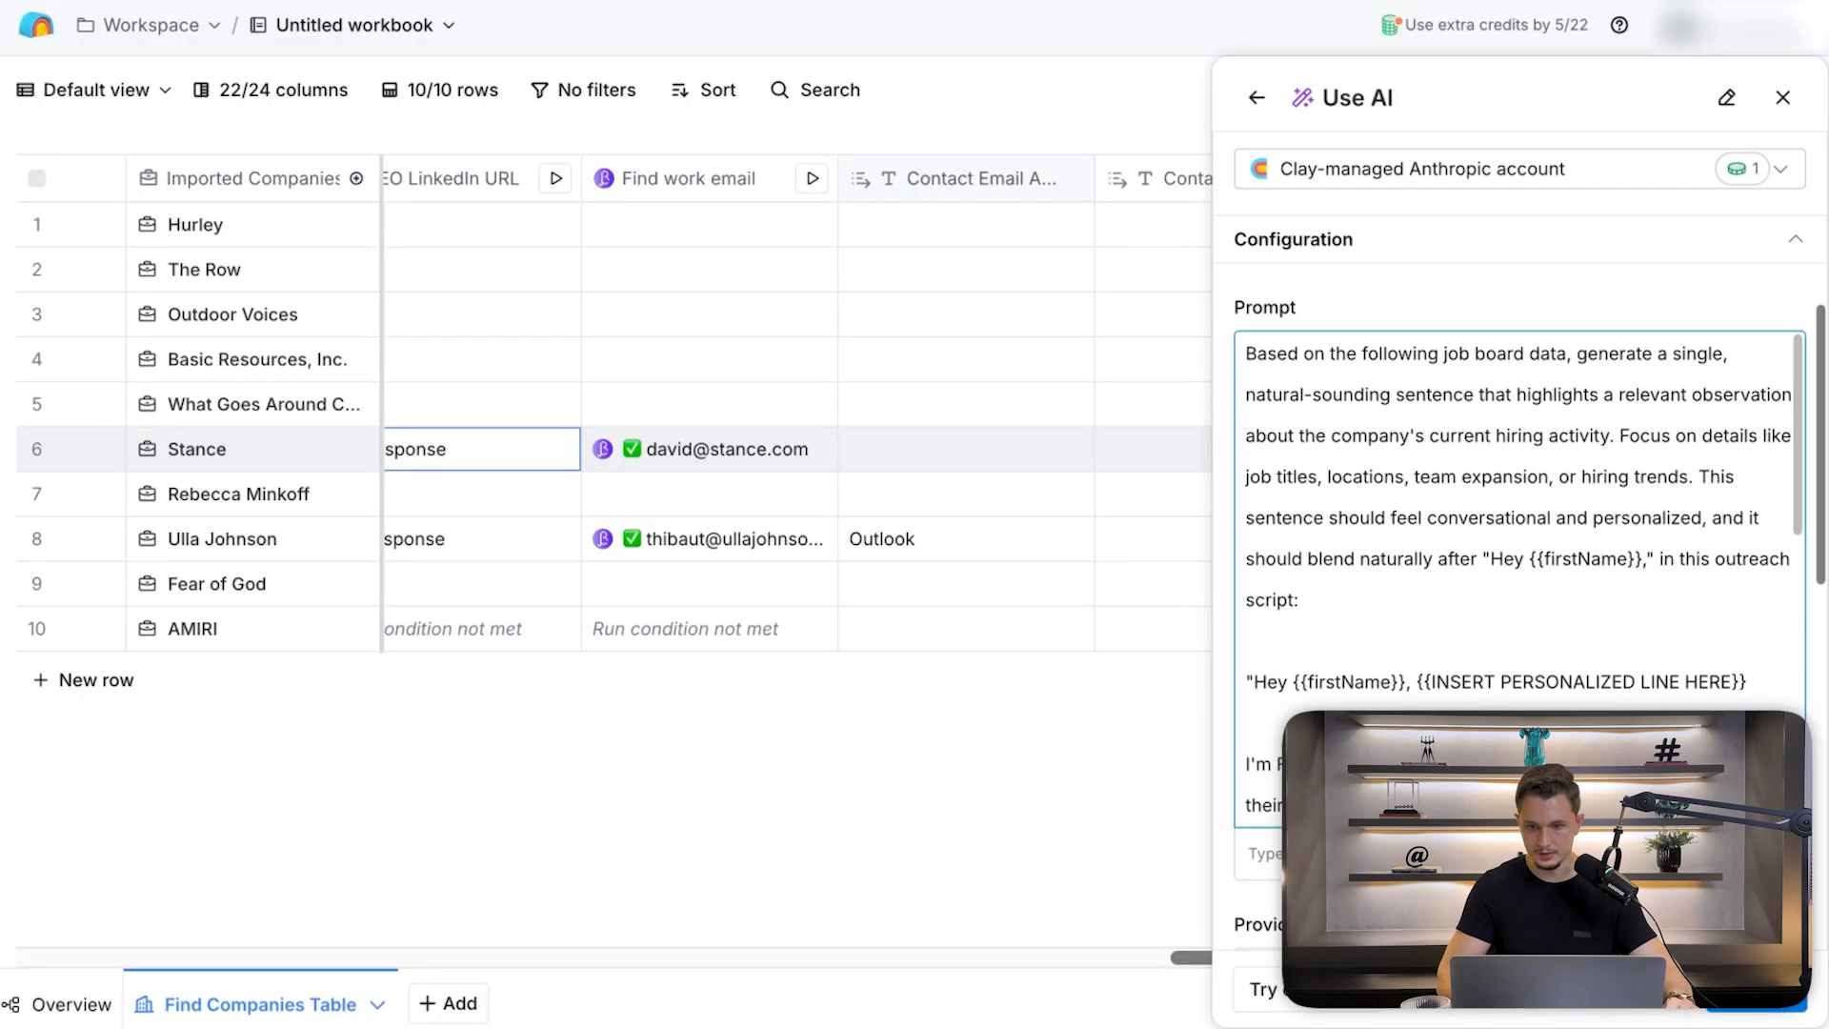
scroll(1400, 643, "down", 7)
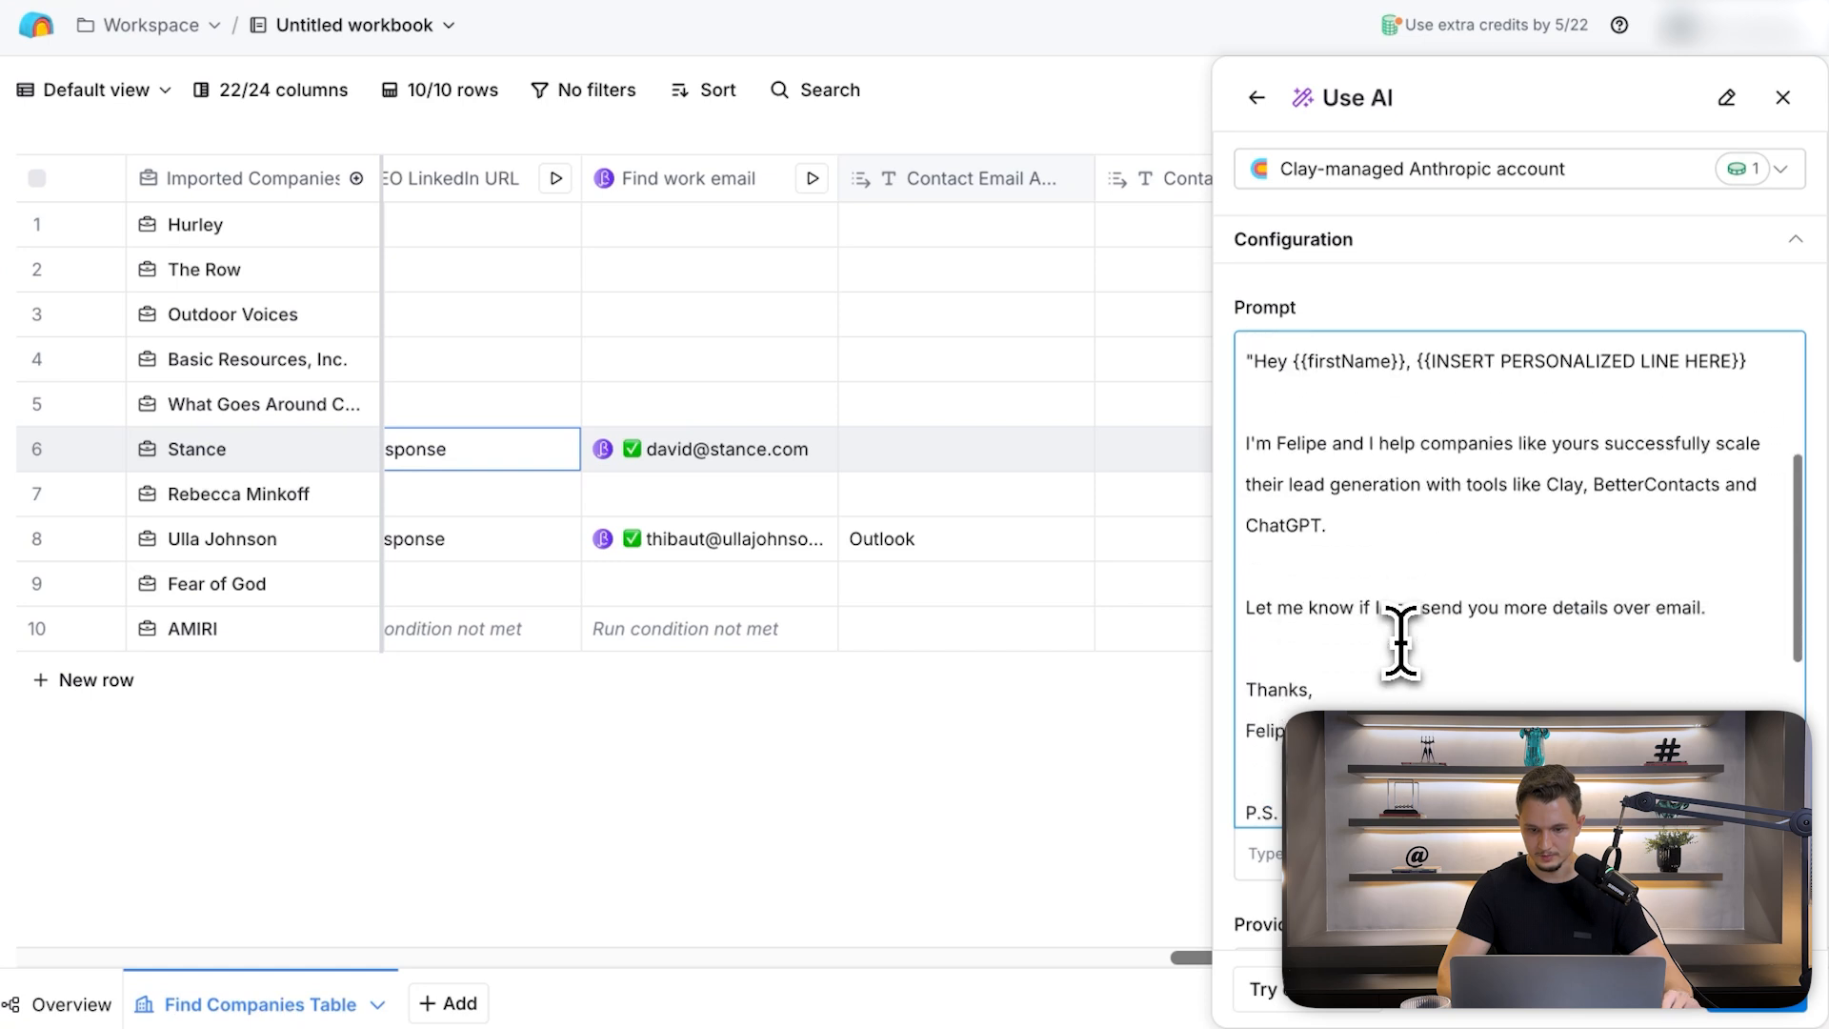
scroll(1400, 643, "down", 3)
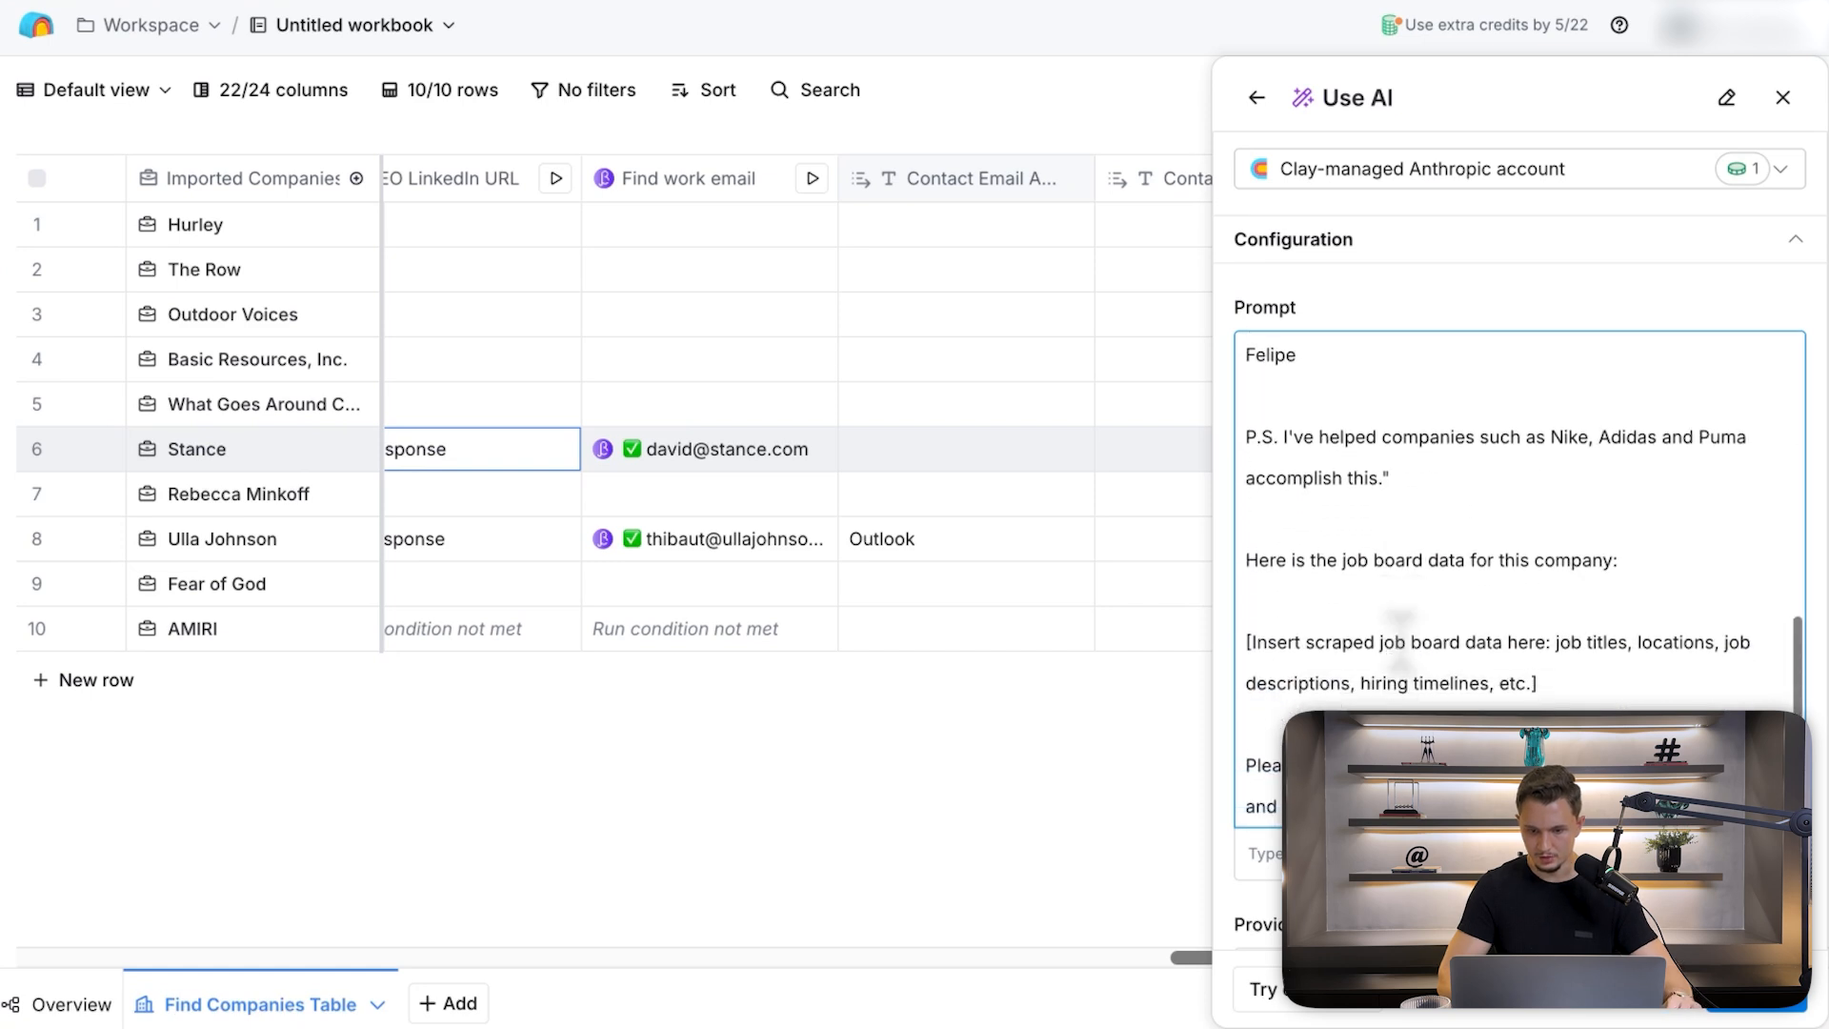
left_click(1636, 464)
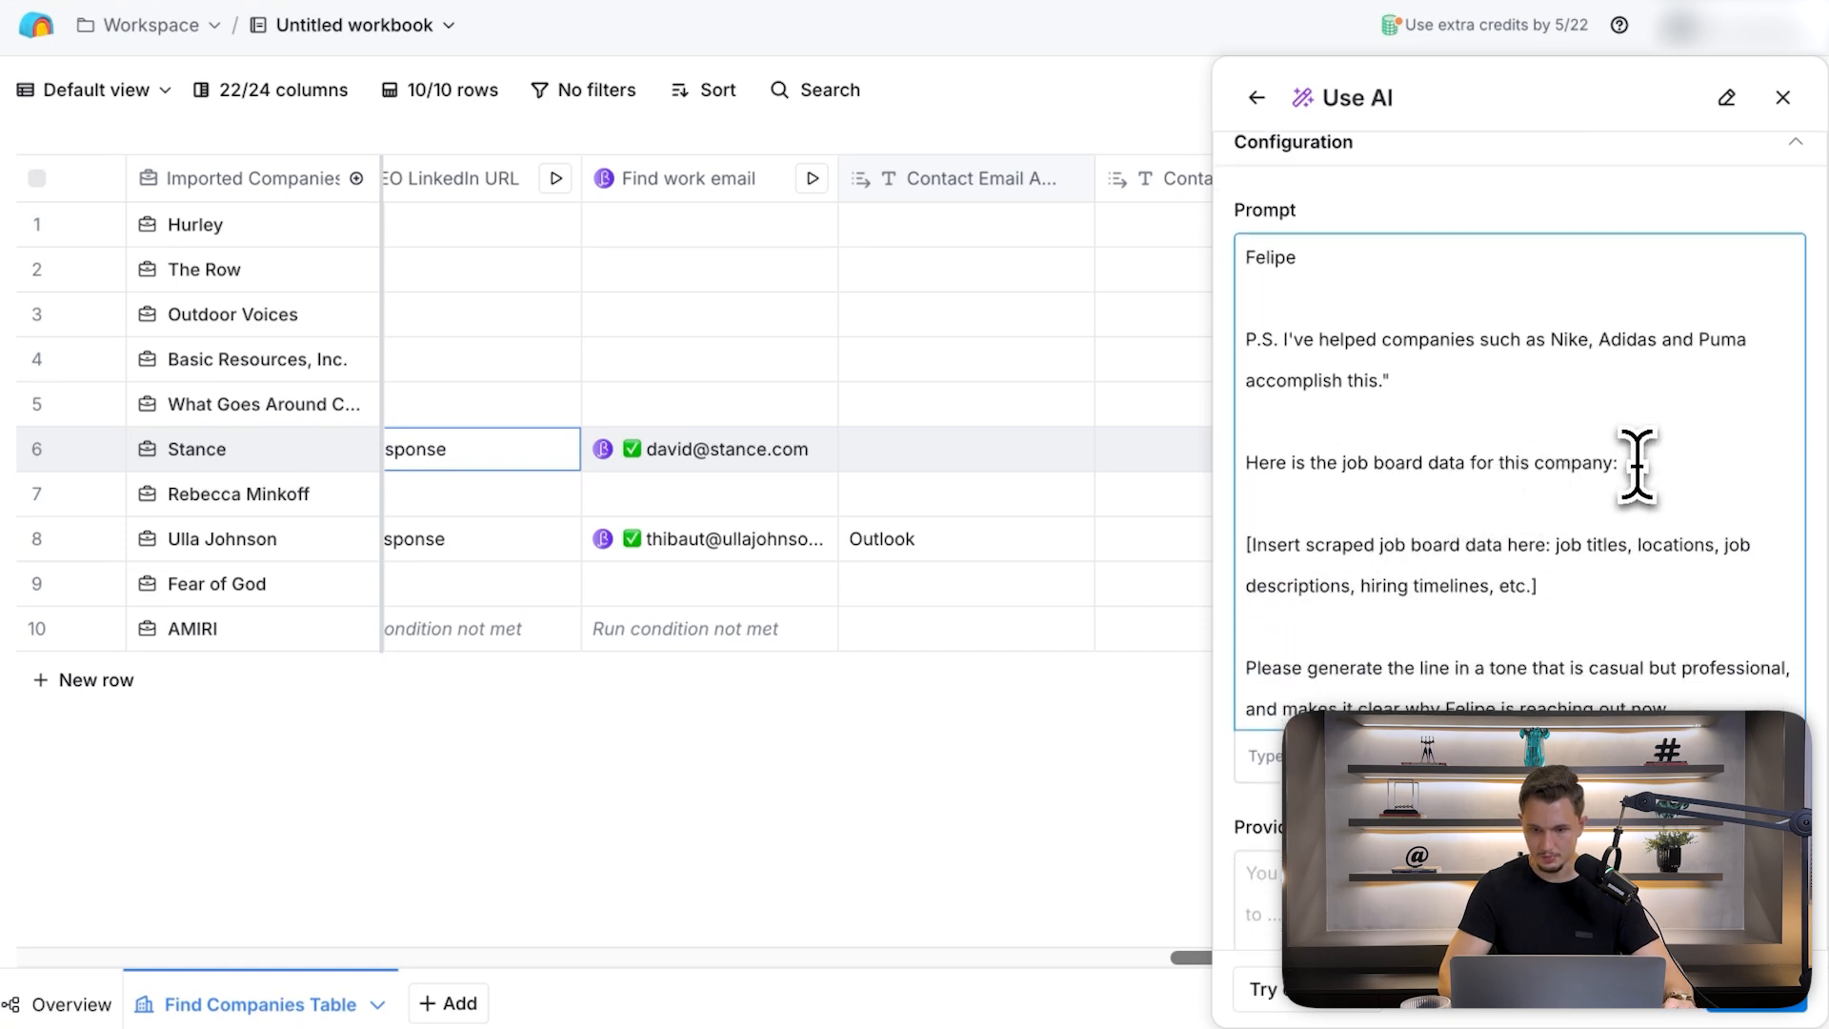
left_click_drag(1600, 592, 1205, 562)
type("/")
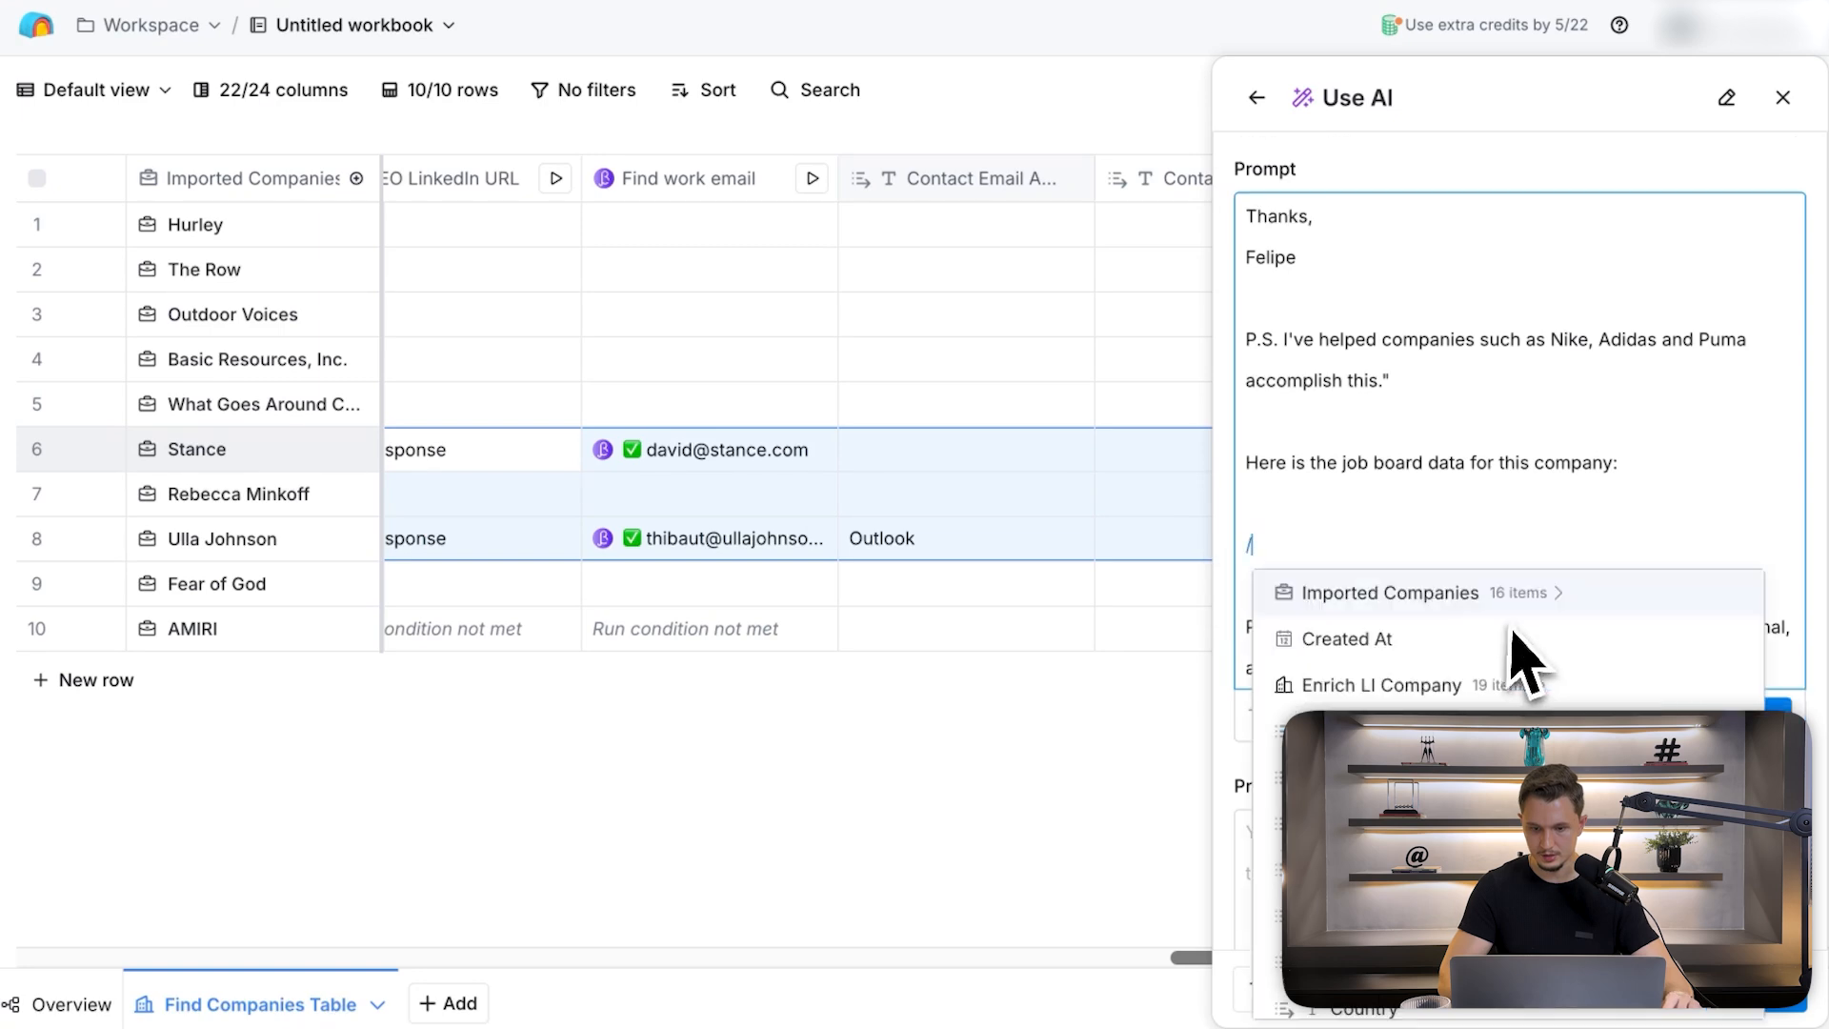
scroll(1531, 653, "down", 2)
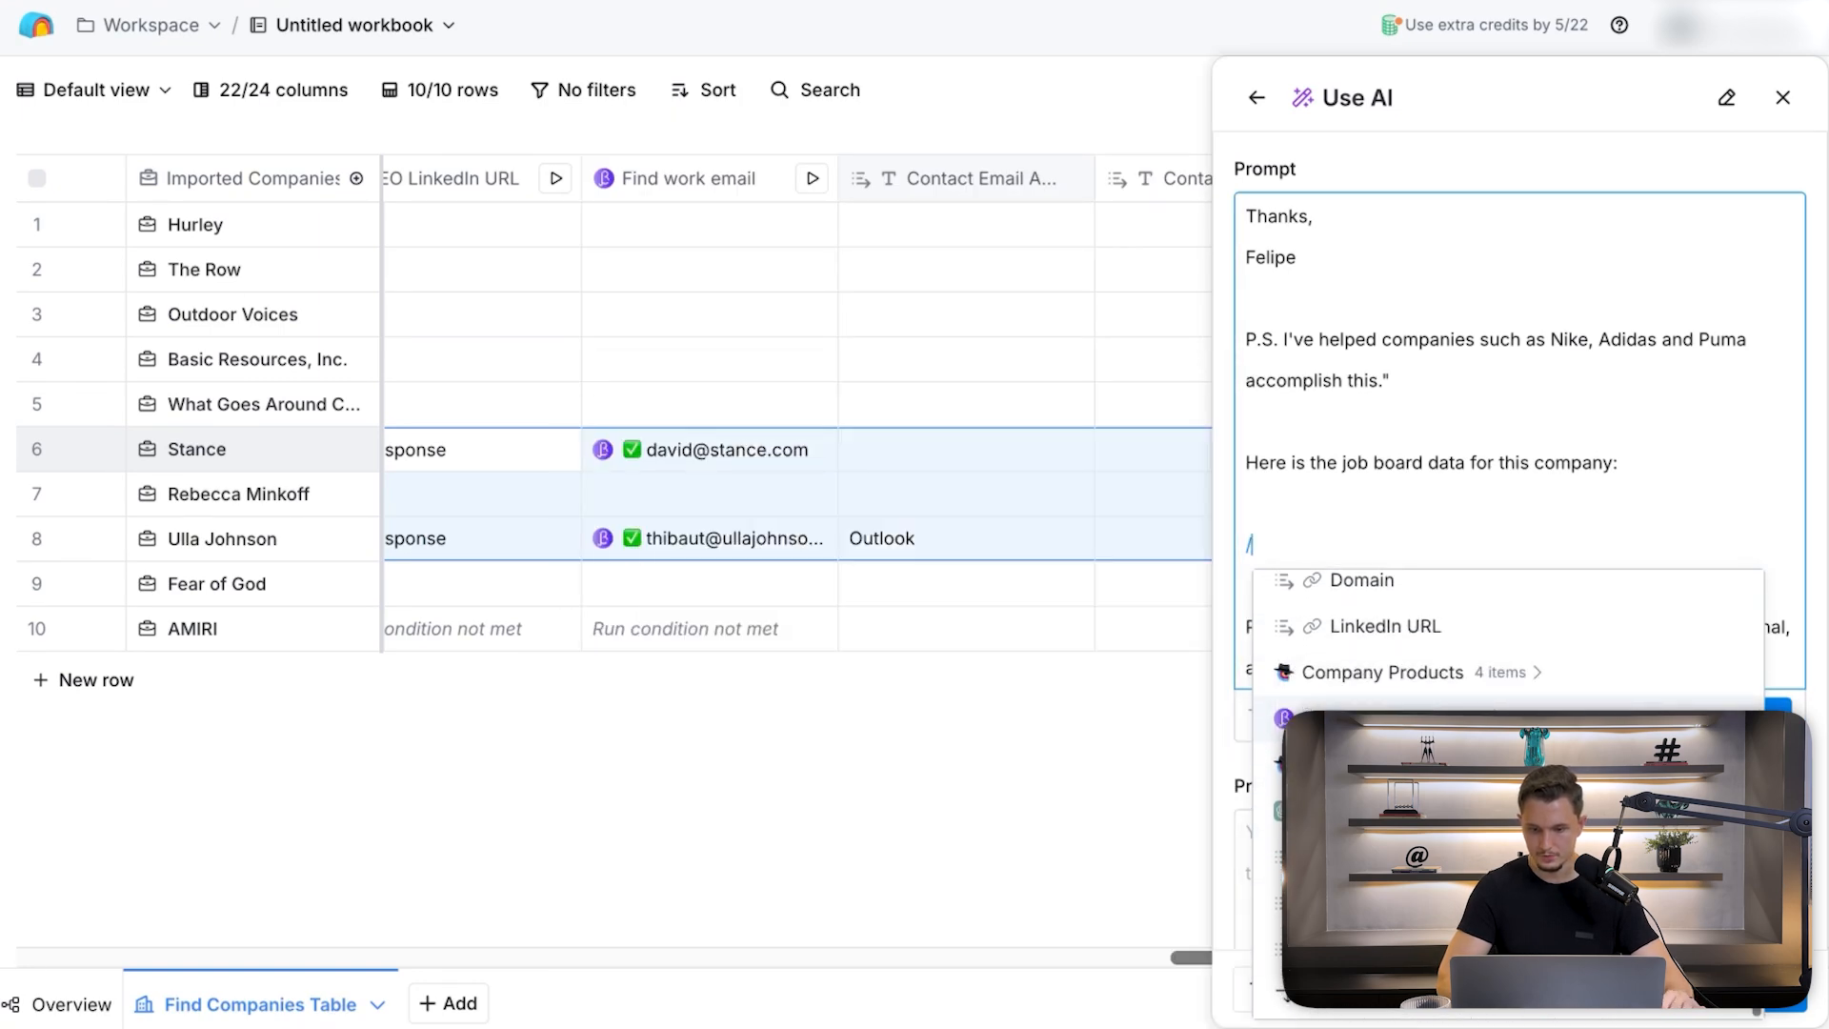
scroll(1512, 981, "down", 2)
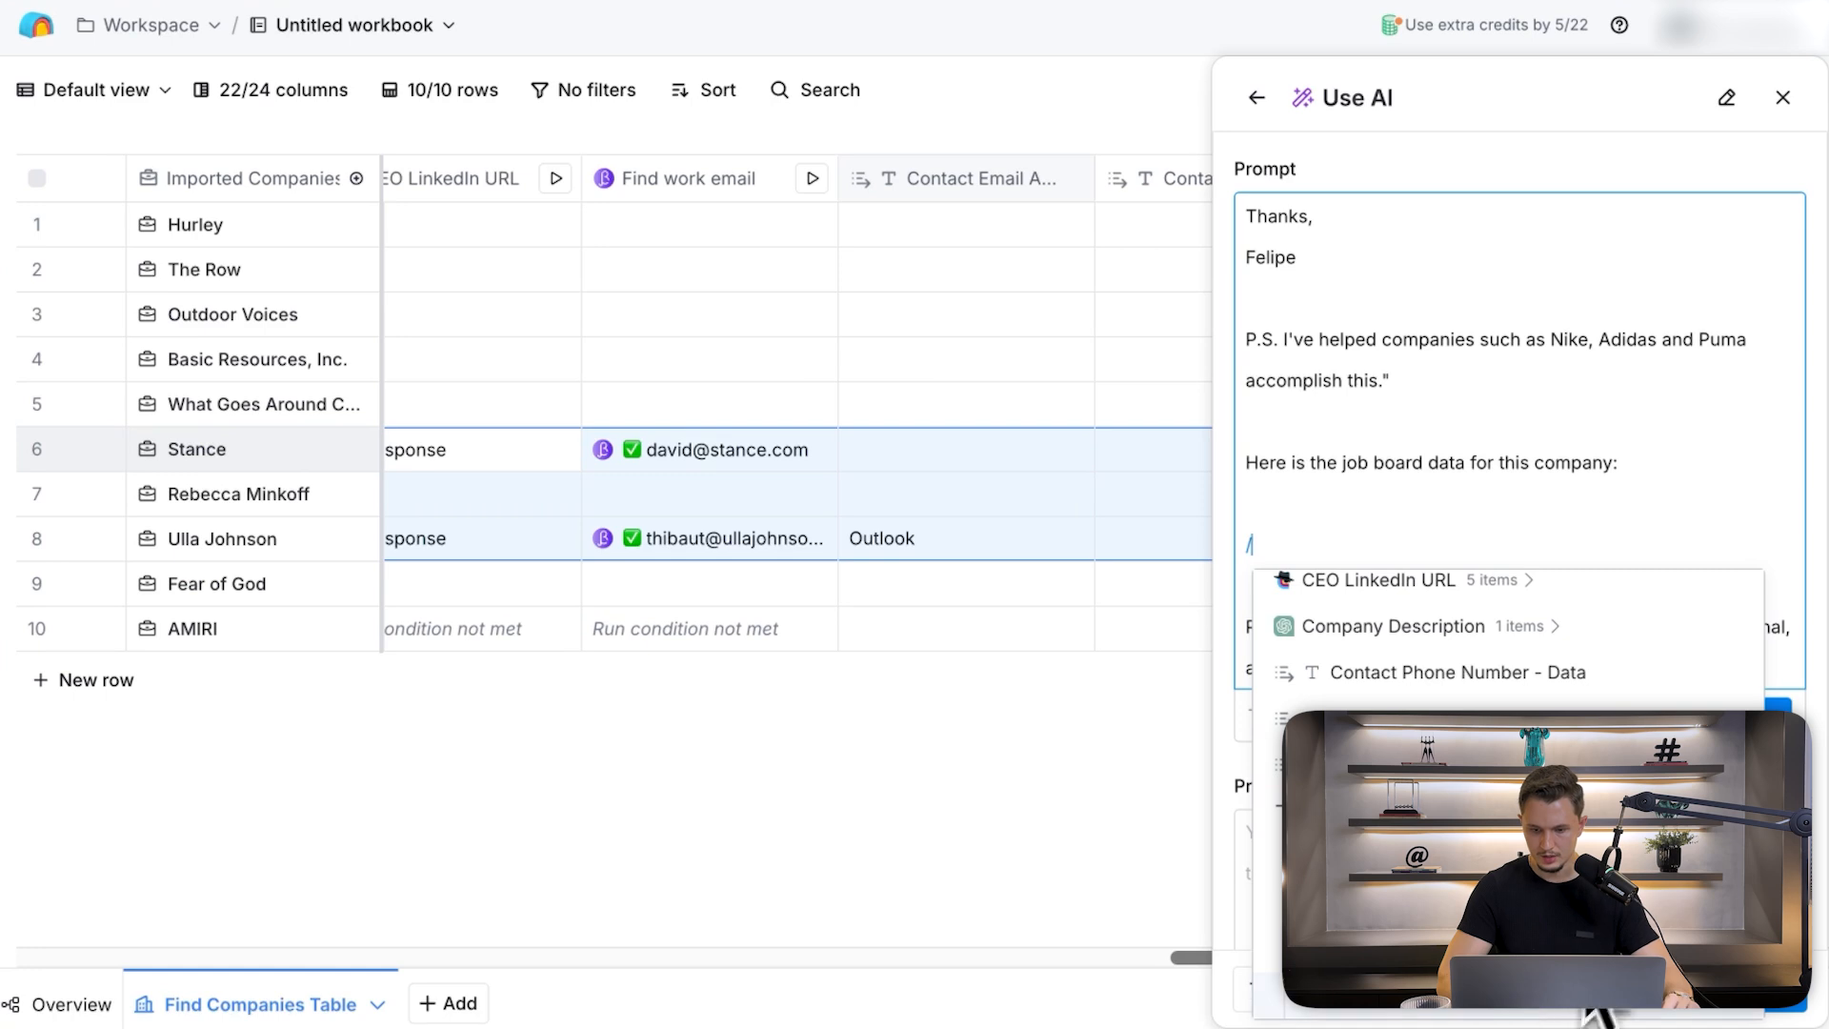
left_click(1481, 1017)
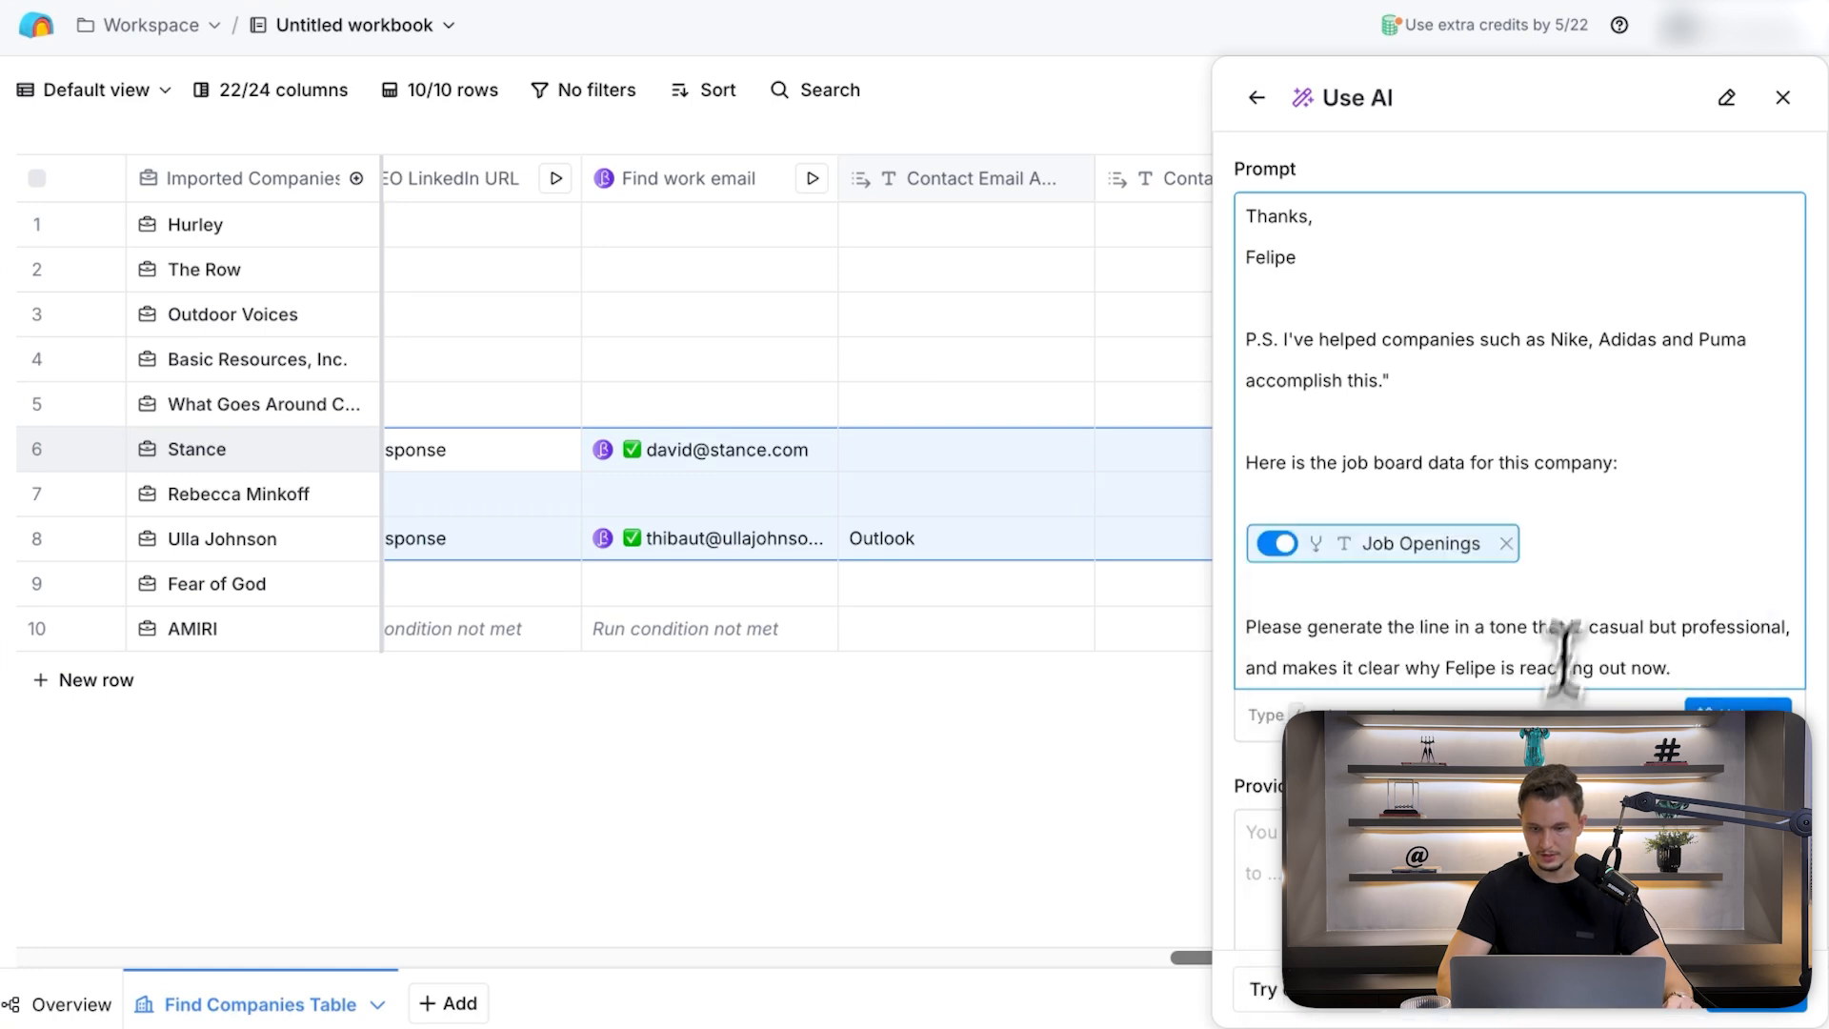
- Name the text output field personalized_line and expand the Examples section
scroll(1476, 572, "down", 10)
double_click(1359, 476)
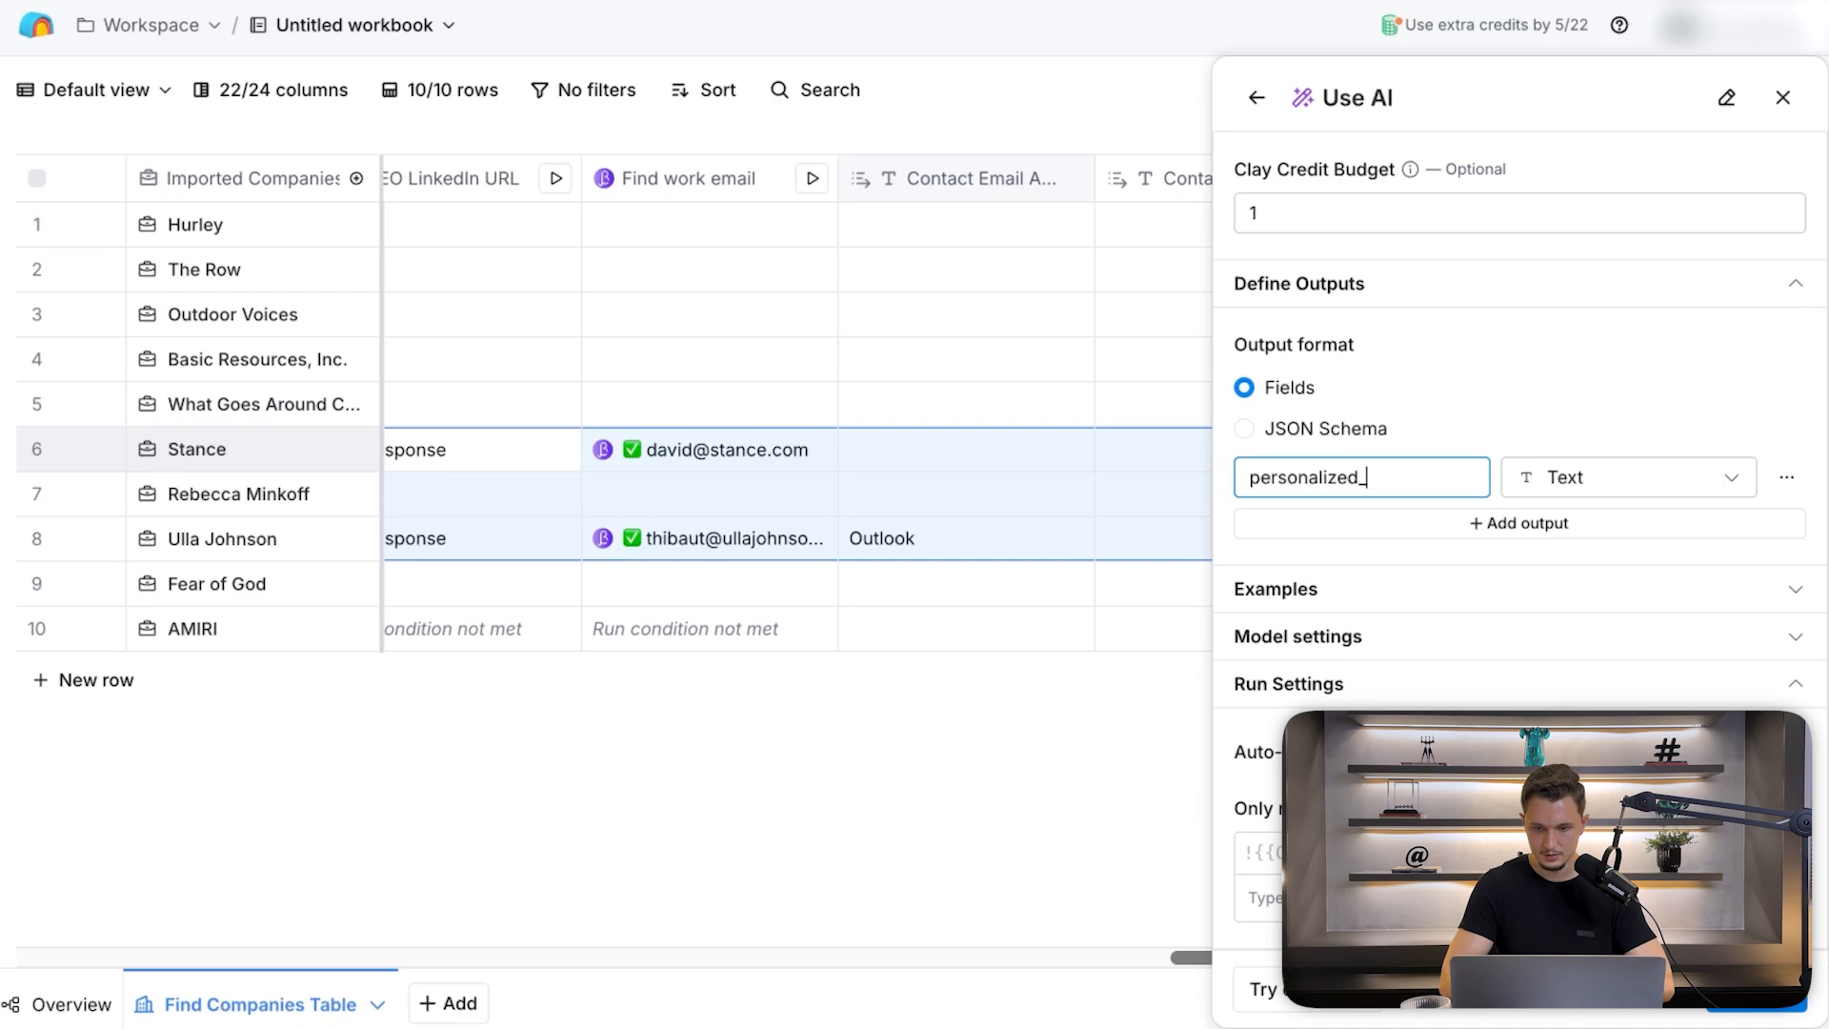
scroll(1359, 477, "up", 2)
scroll(1359, 477, "down", 2)
left_click(1349, 596)
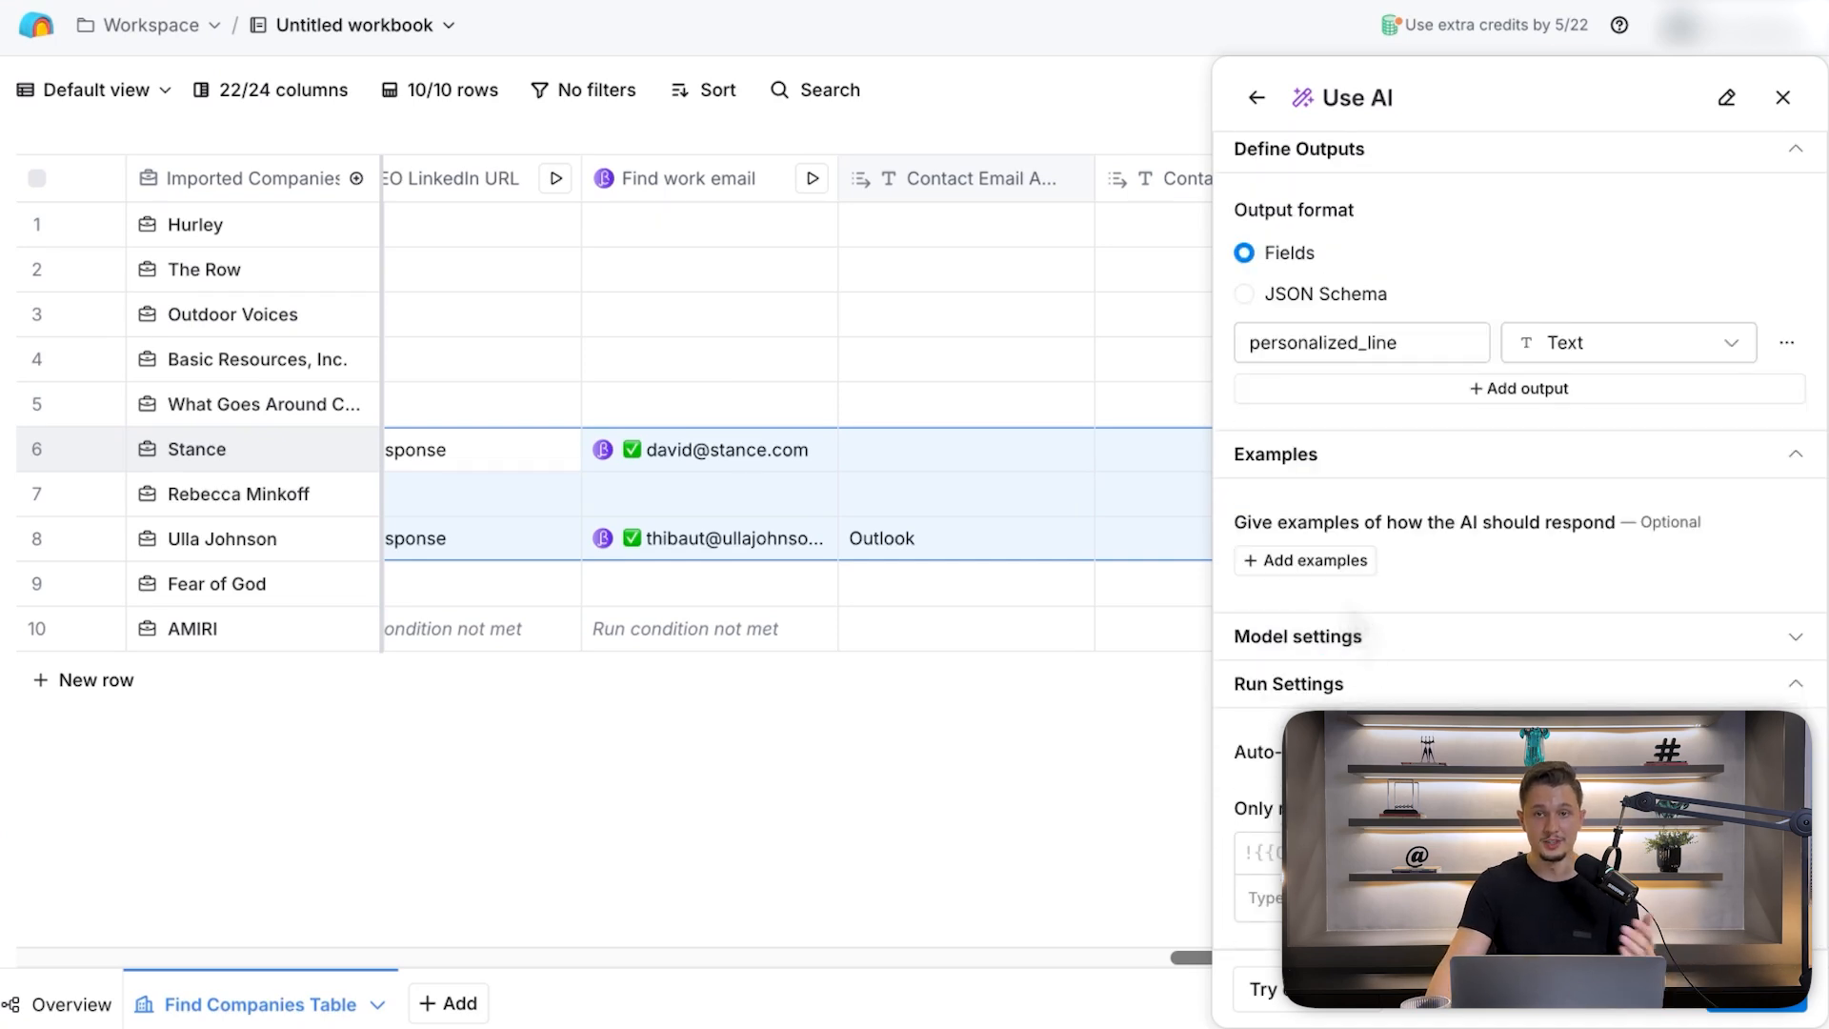
- Review the completed prompt and the optional system prompt field of the Use AI enrichment
scroll(1362, 638, "up", 10)
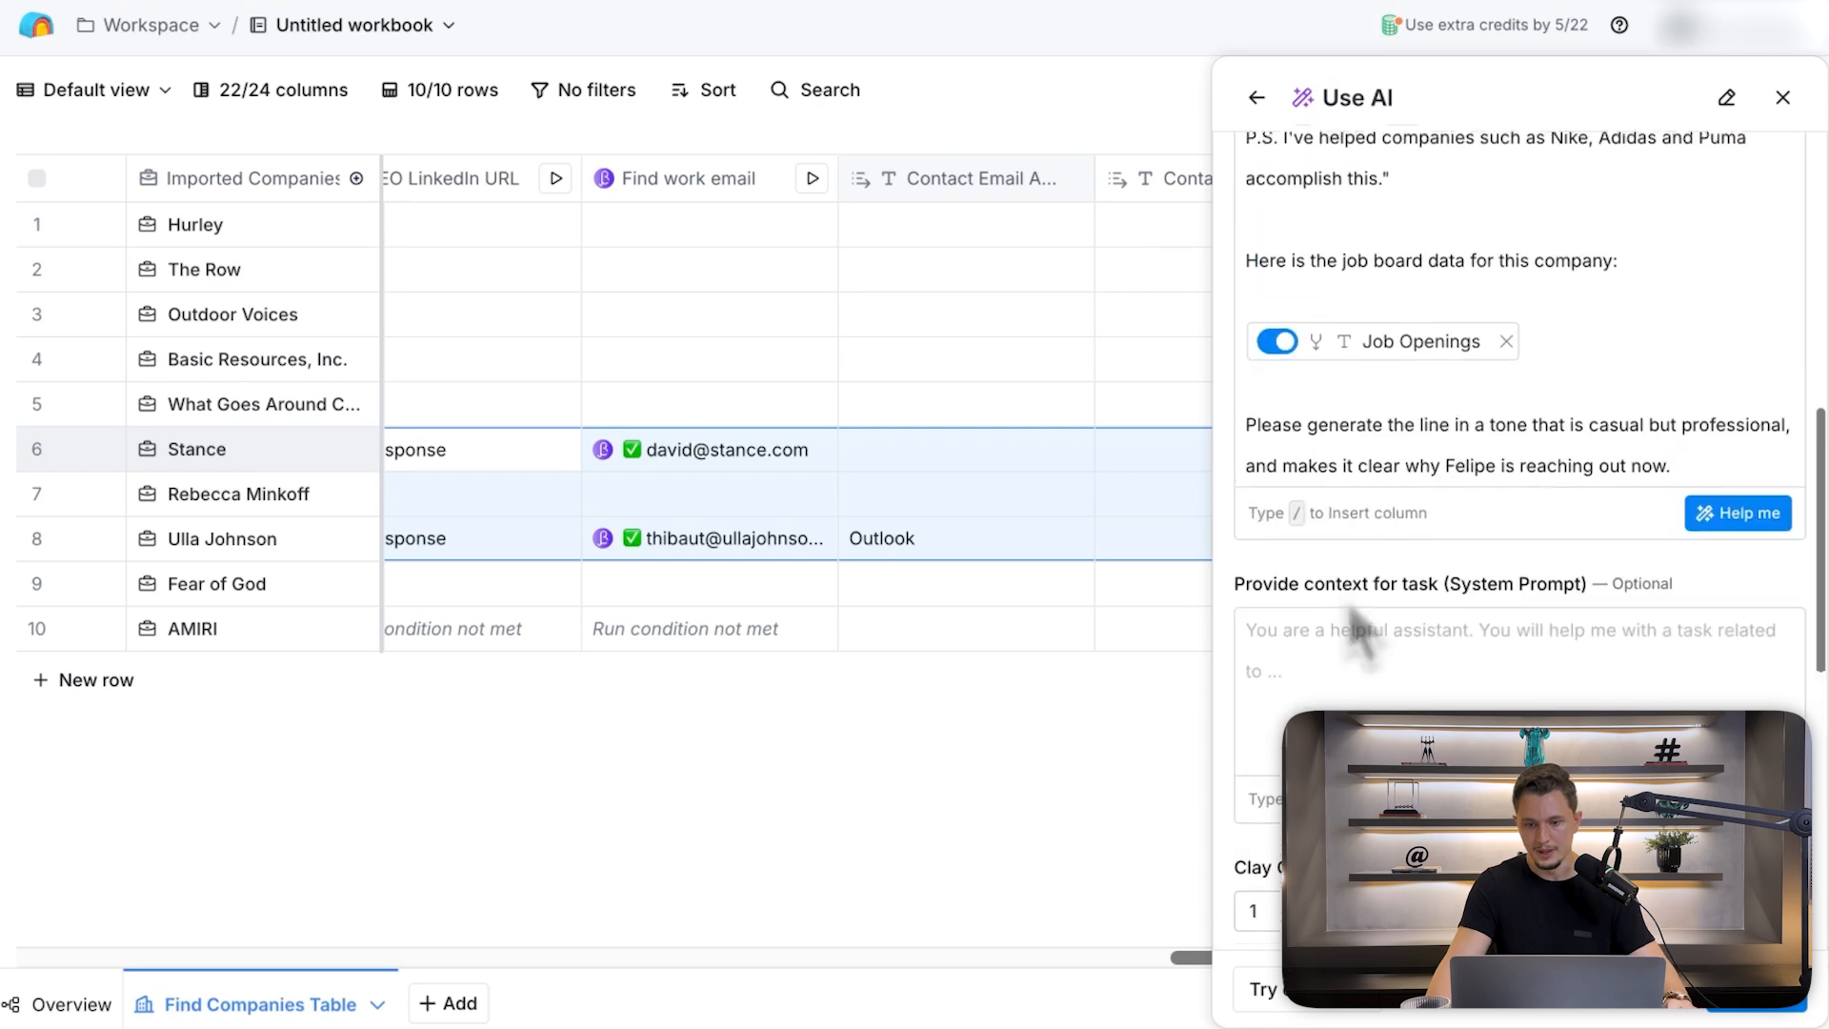
left_click(1337, 689)
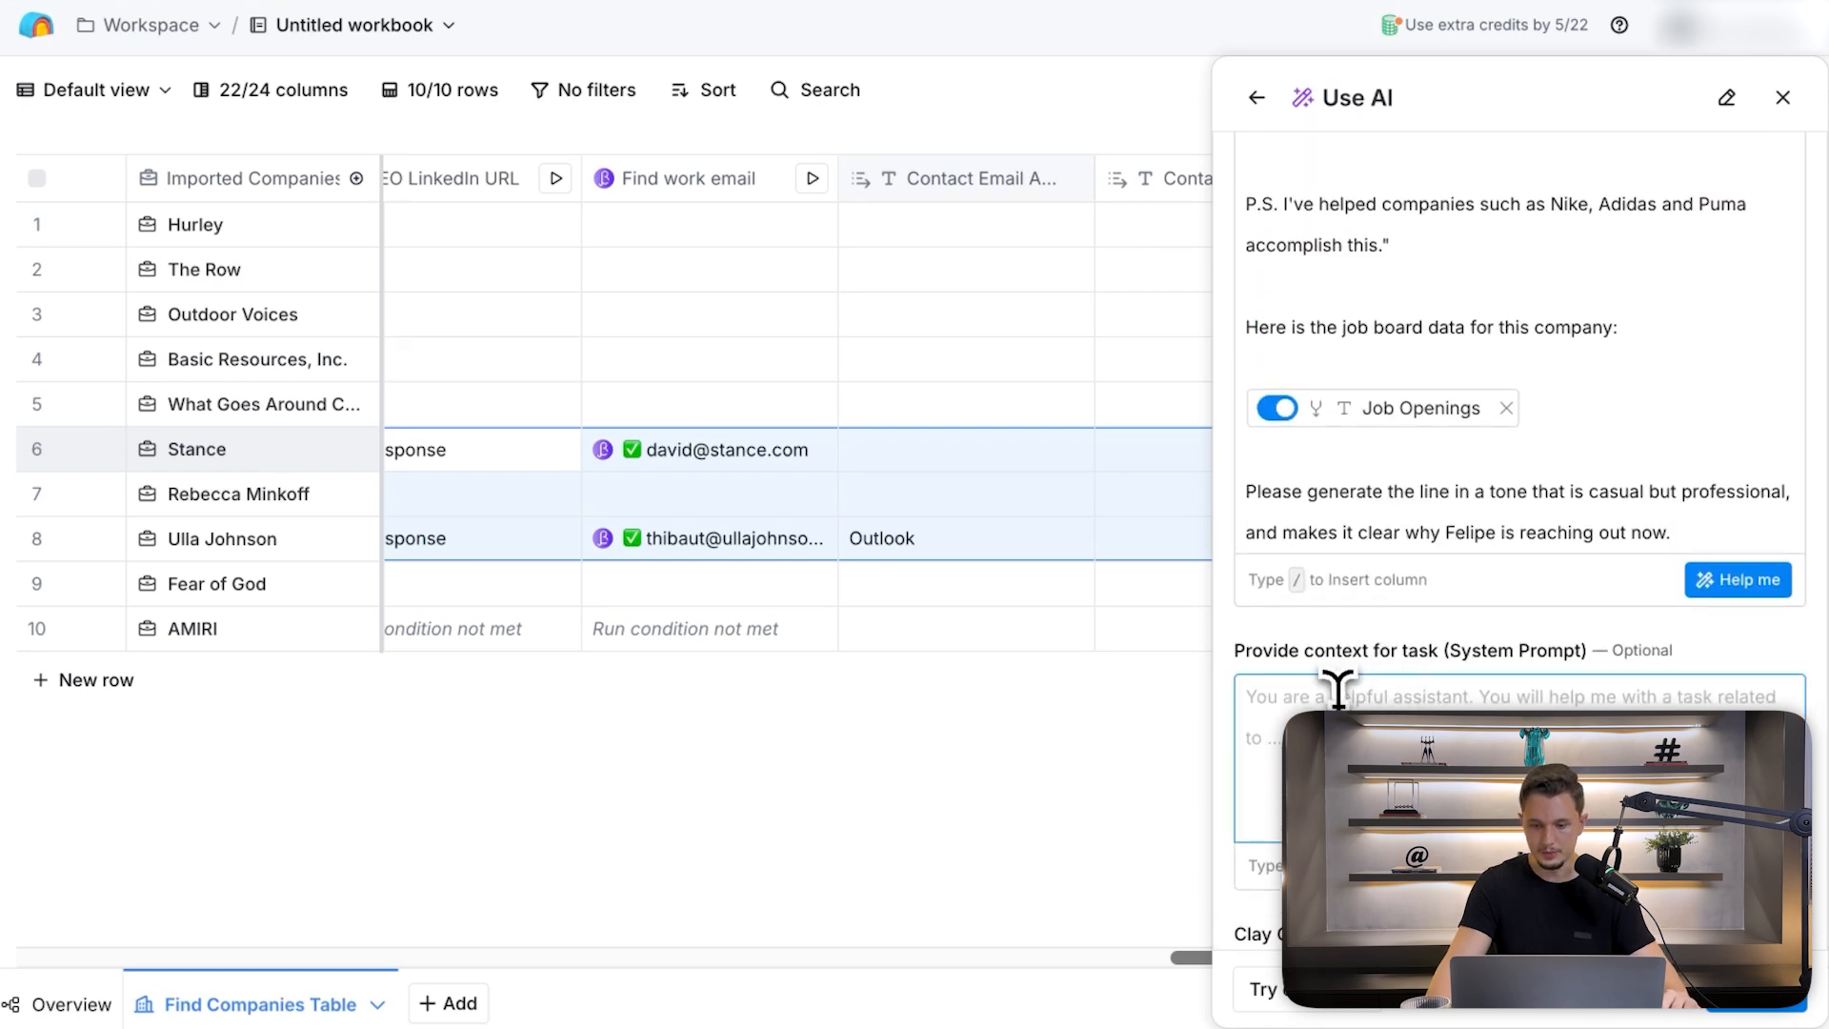
scroll(1365, 700, "up", 5)
scroll(1327, 633, "down", 10)
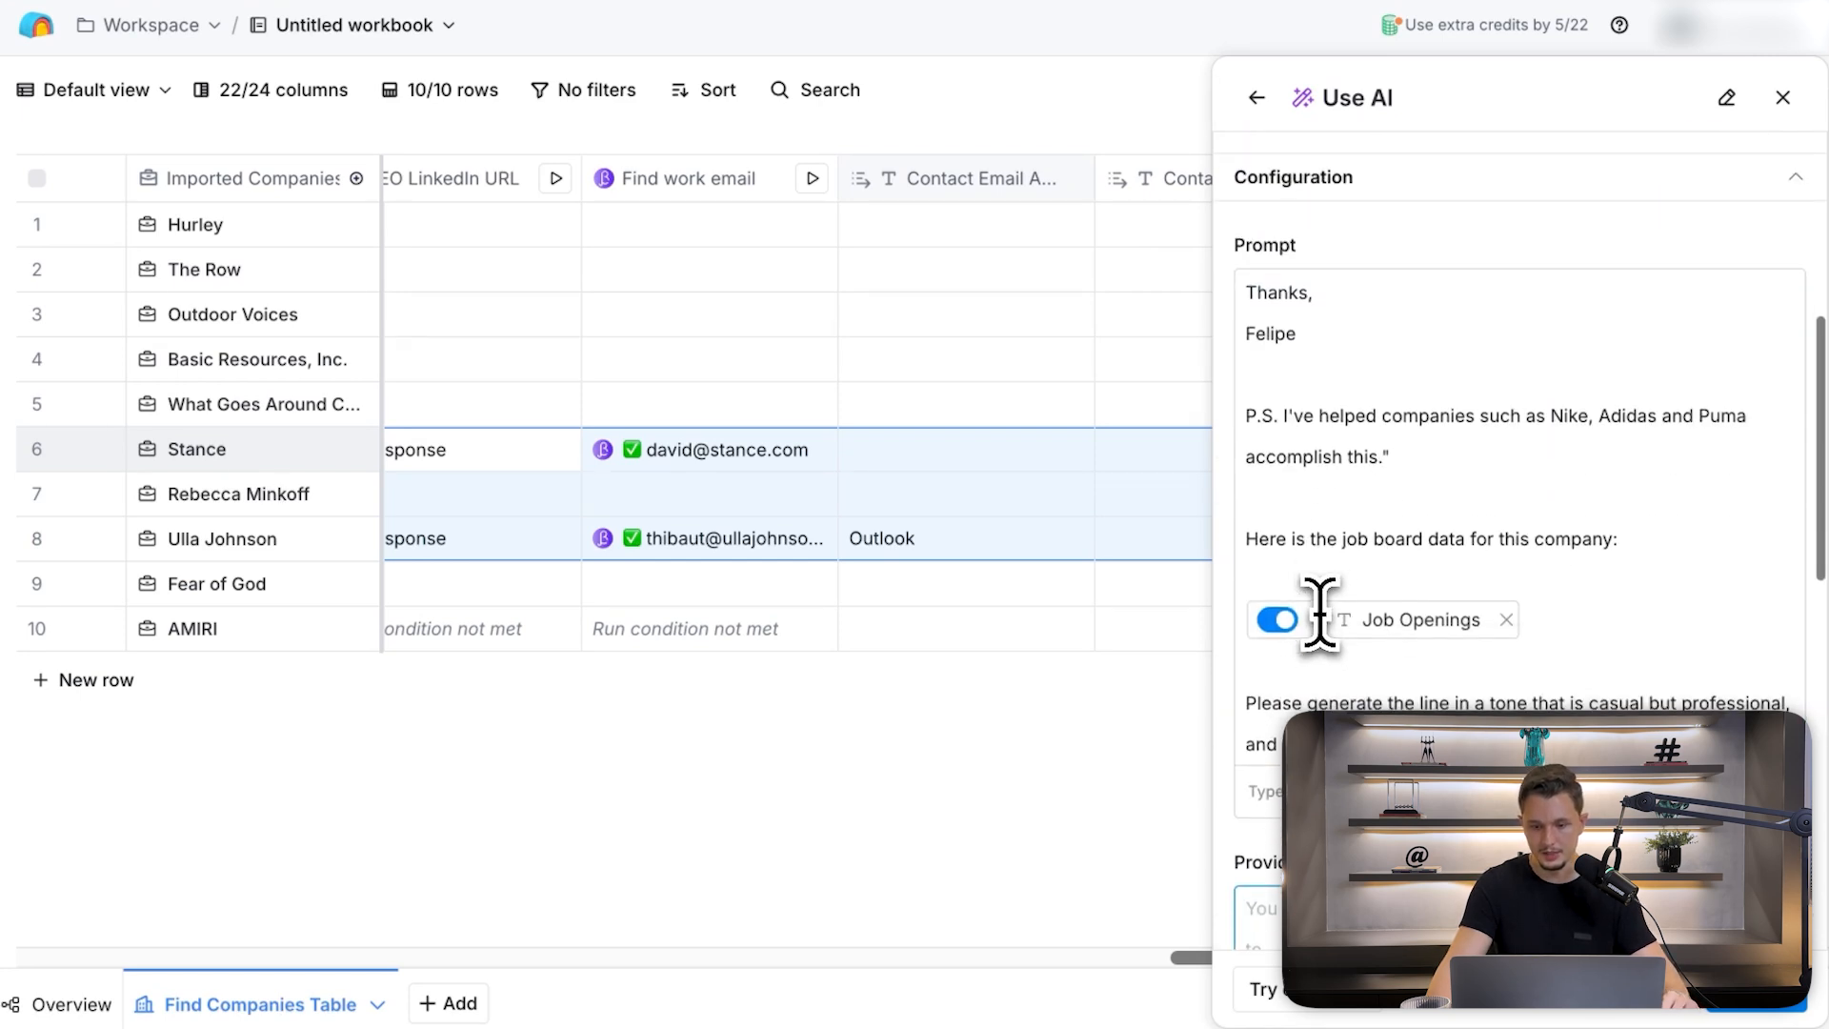
- Set the model temperature of the Use AI enrichment to Very Low and leave the other model settings empty
scroll(1319, 619, "down", 3)
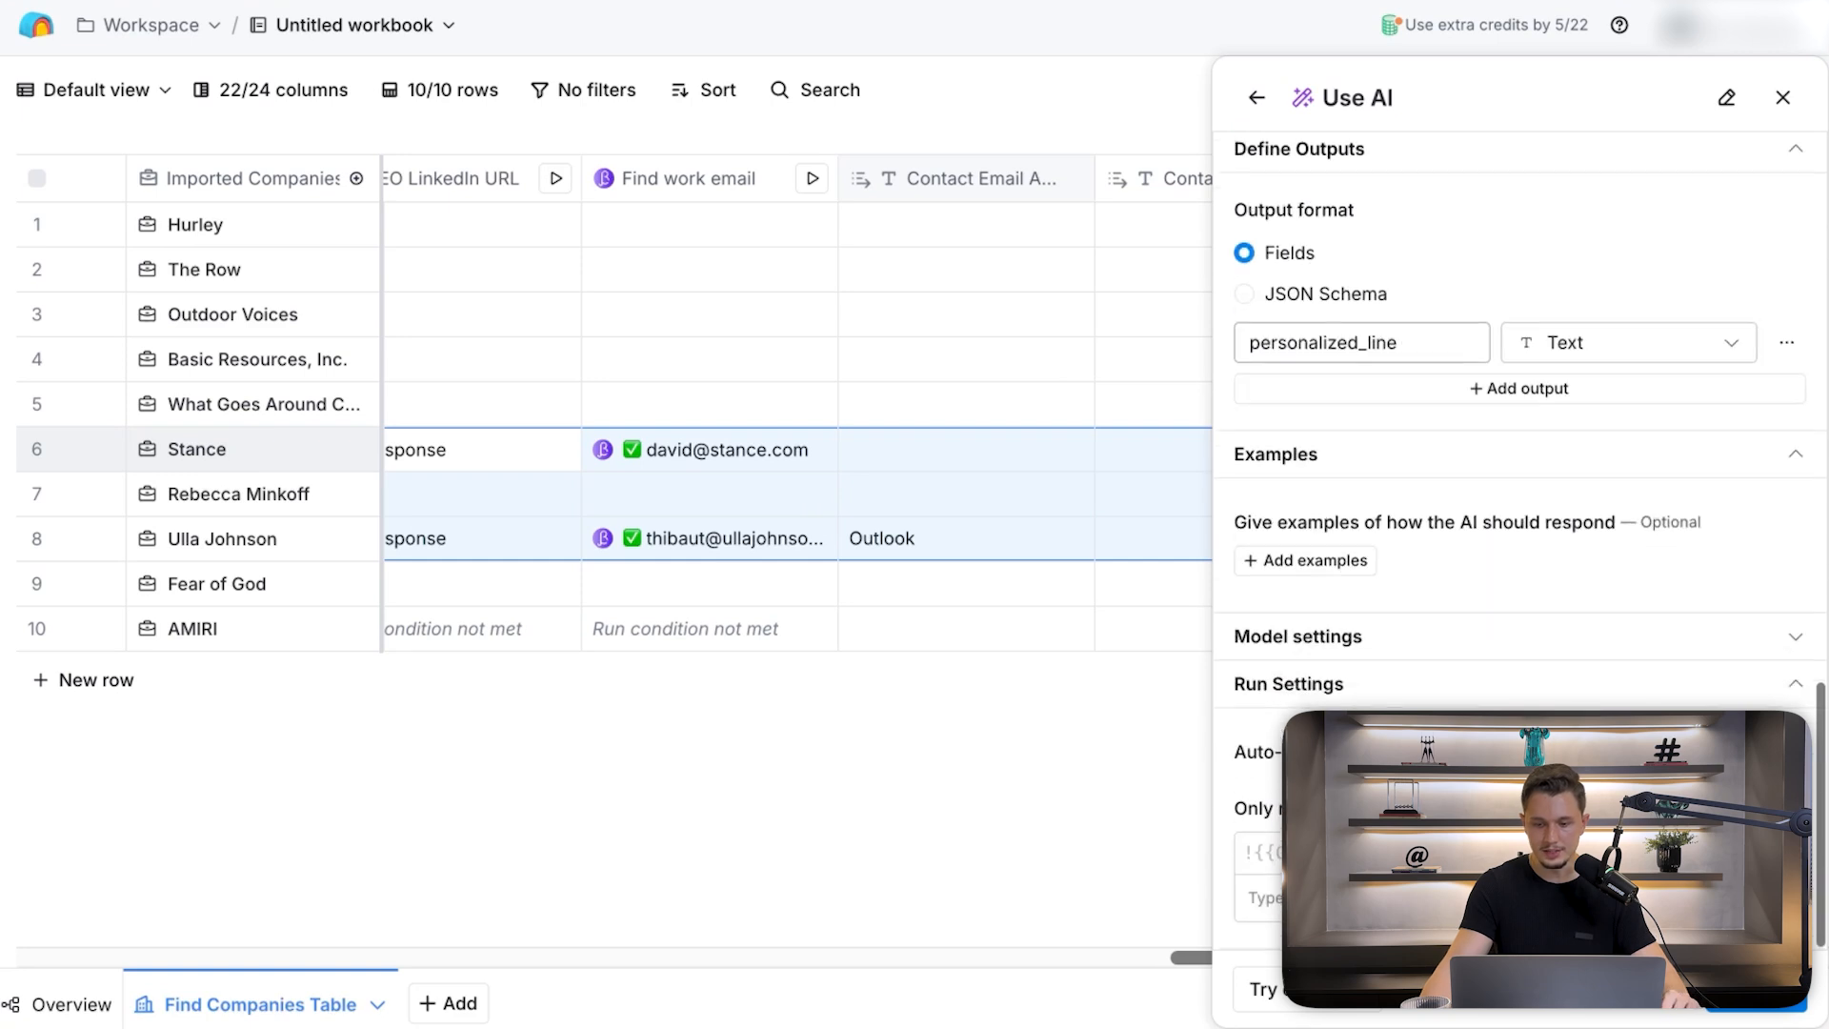
left_click(1333, 638)
scroll(1347, 654, "down", 4)
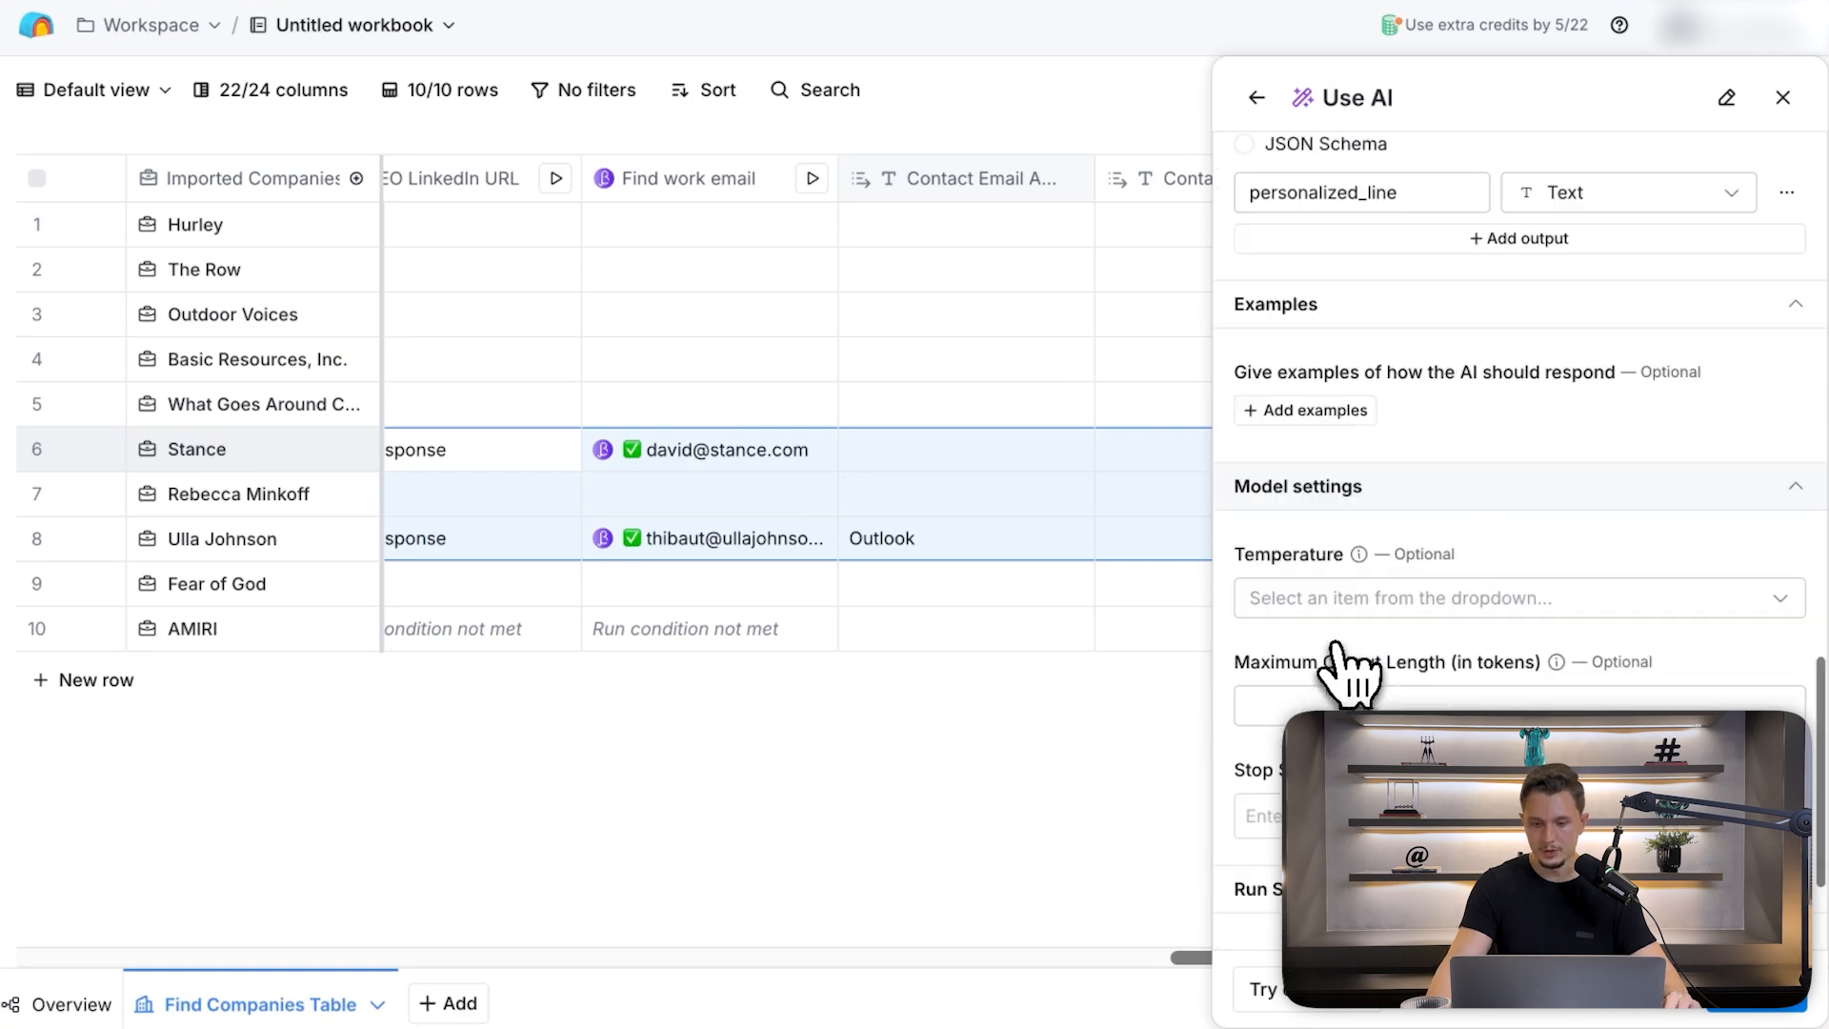
left_click(1426, 394)
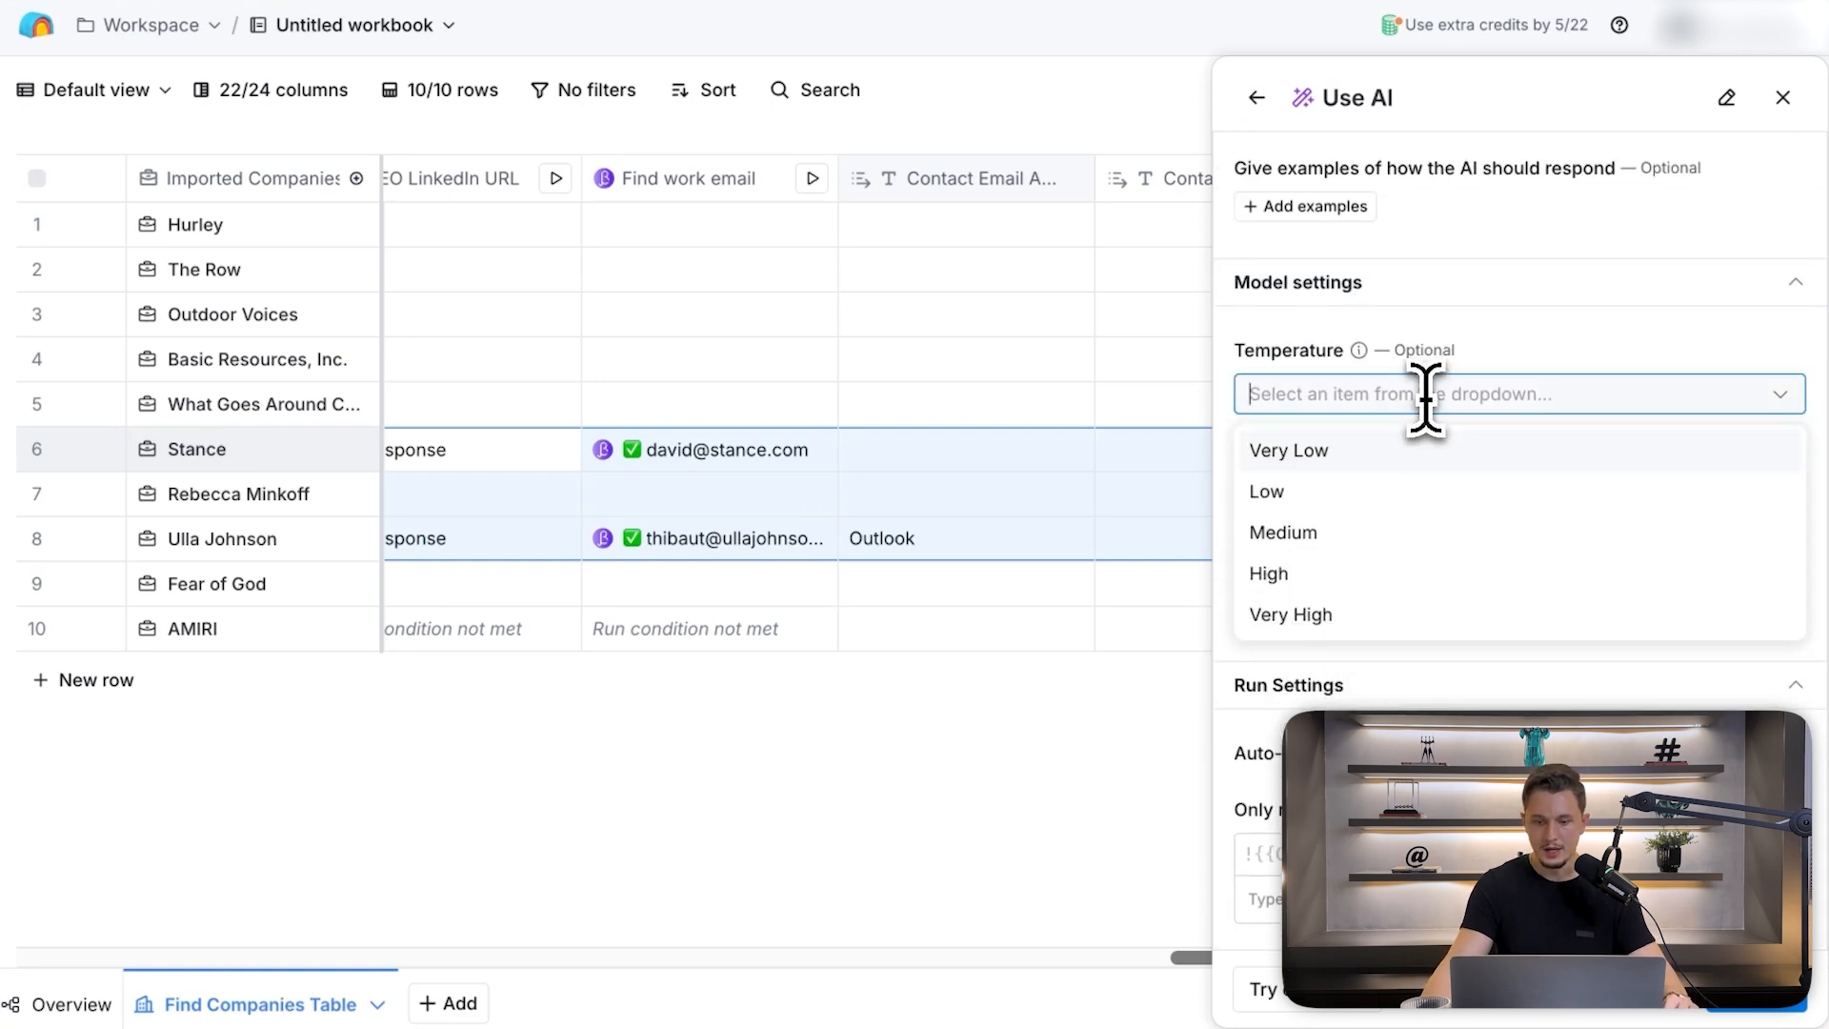
left_click(1343, 451)
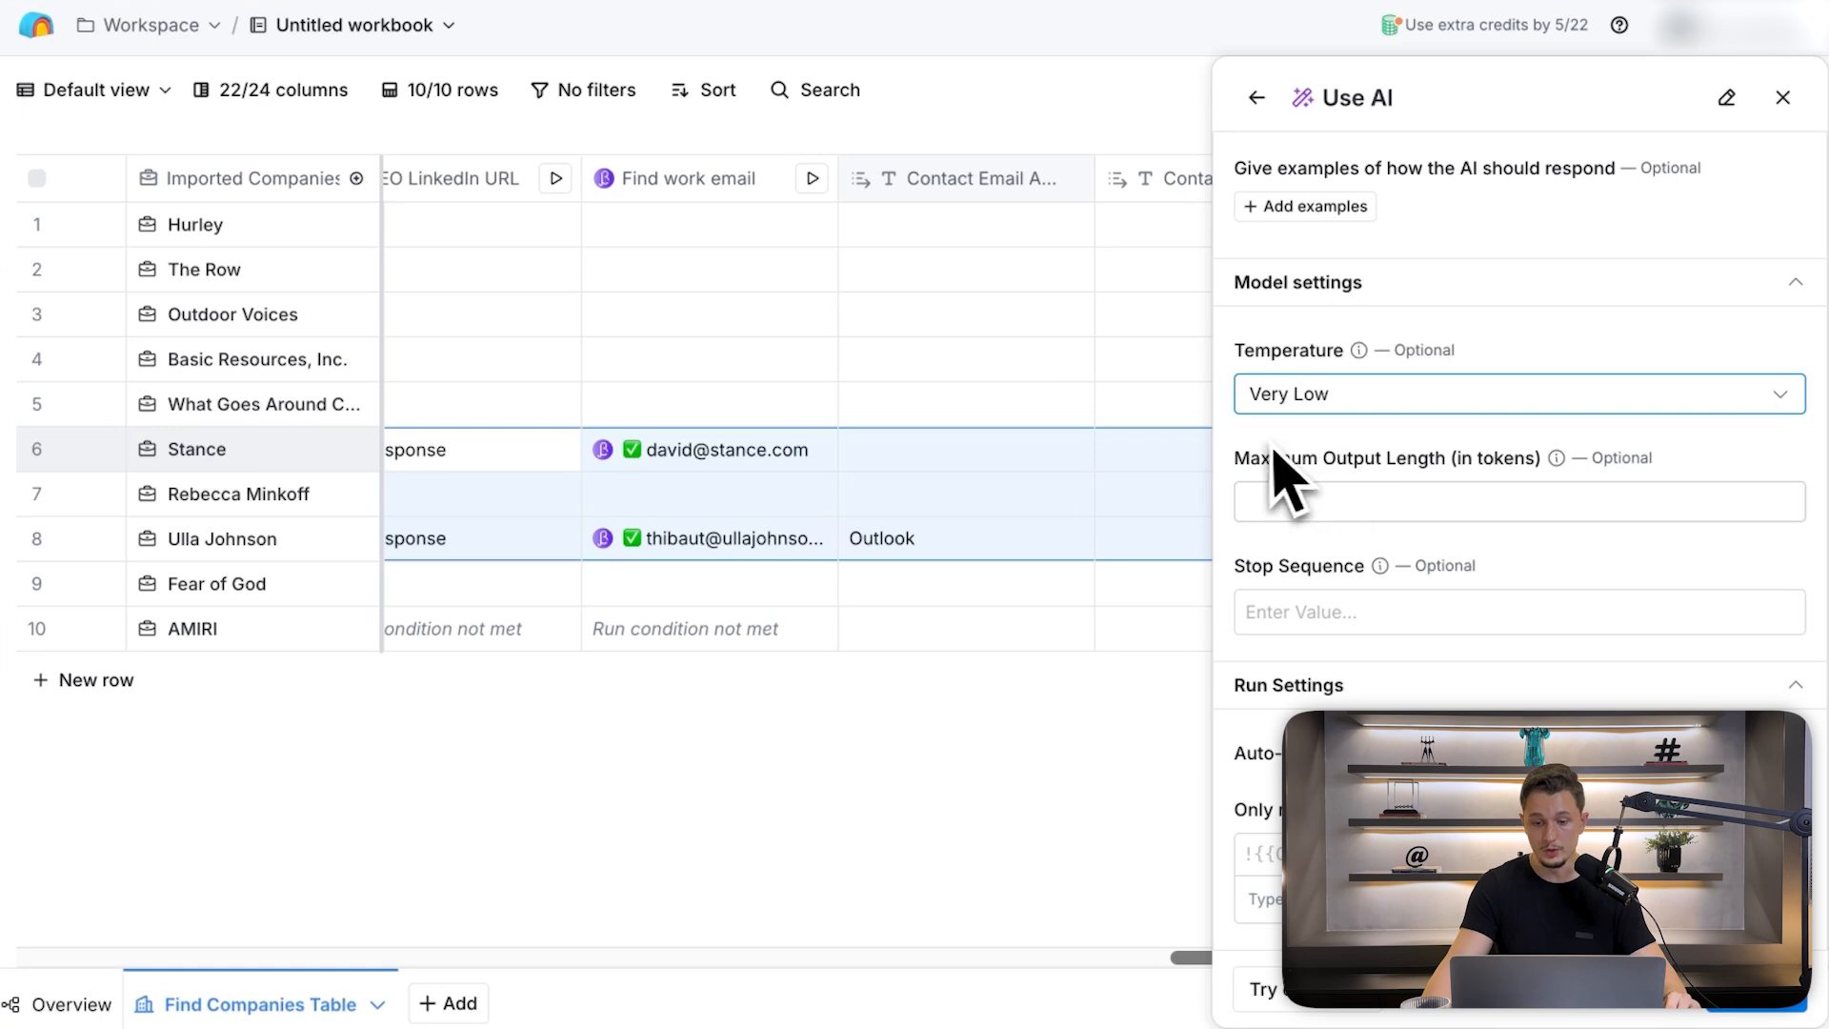
left_click(1348, 610)
left_click(1303, 576)
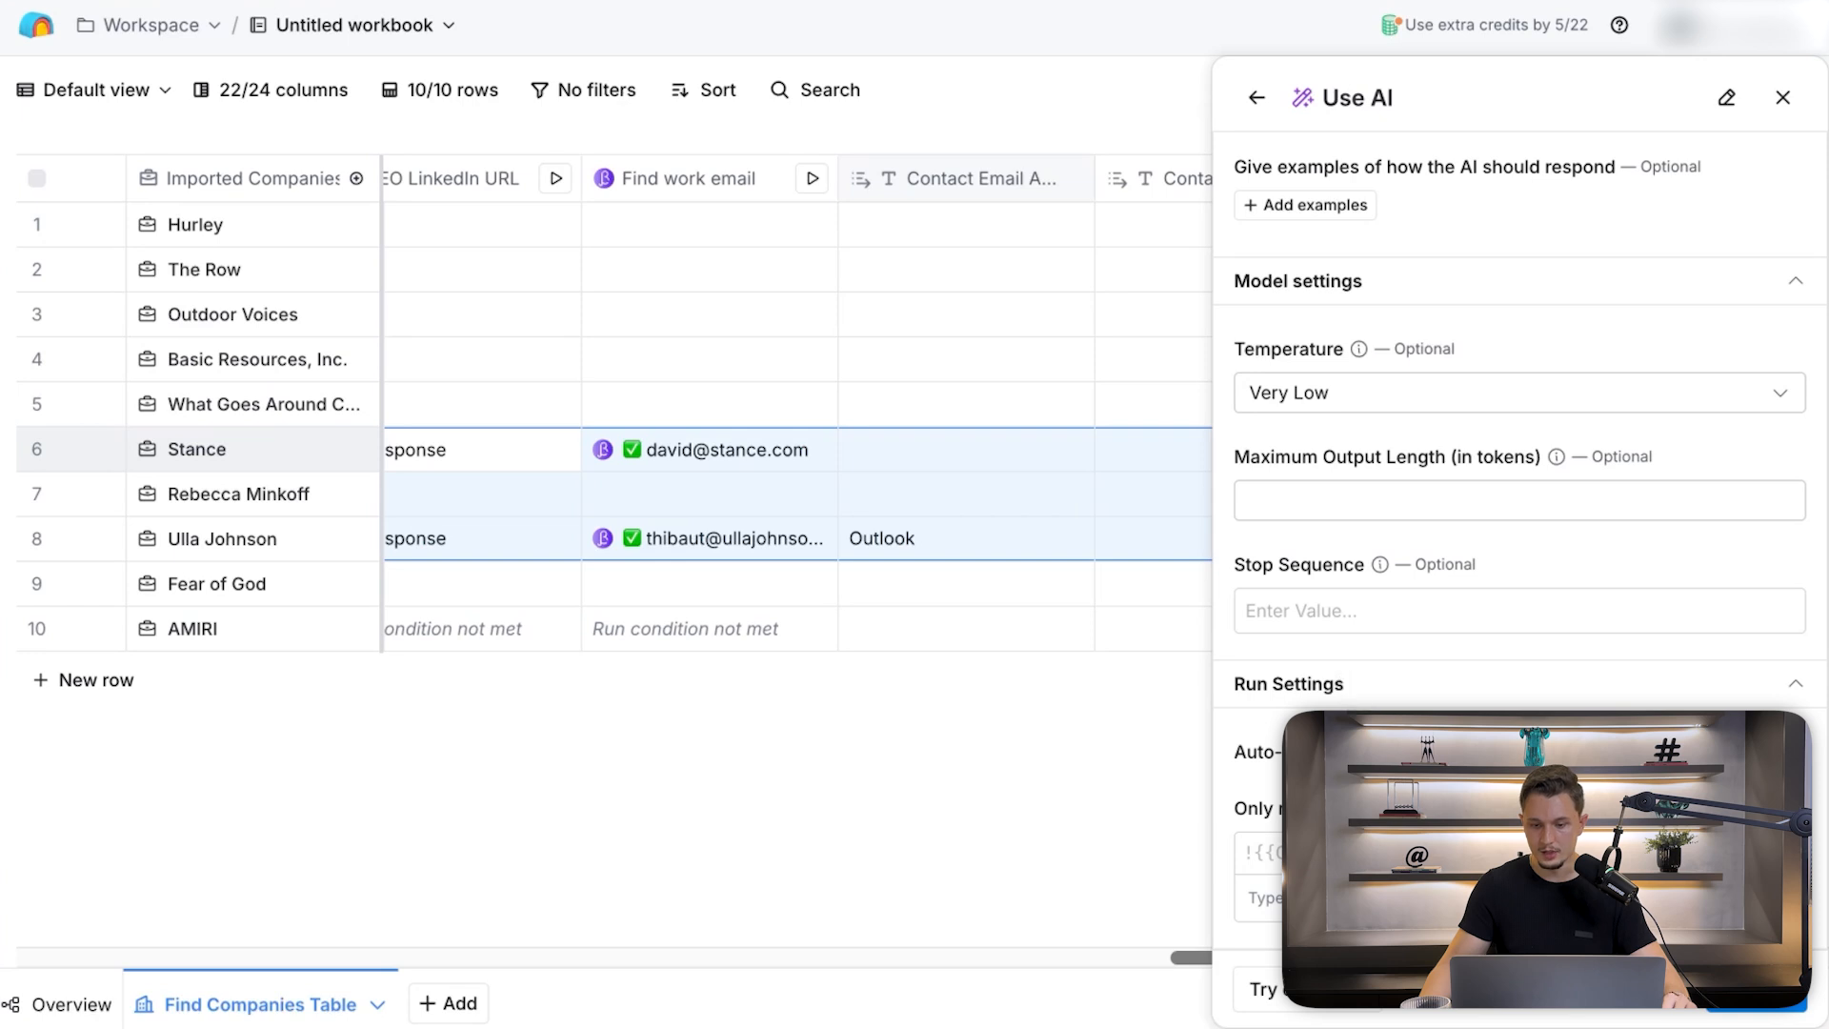
- Describe the enrichment's run condition as "Only run if contact_email_address_status is not invalid or empty", inserting the status as a column reference
left_click(1751, 897)
left_click(589, 378)
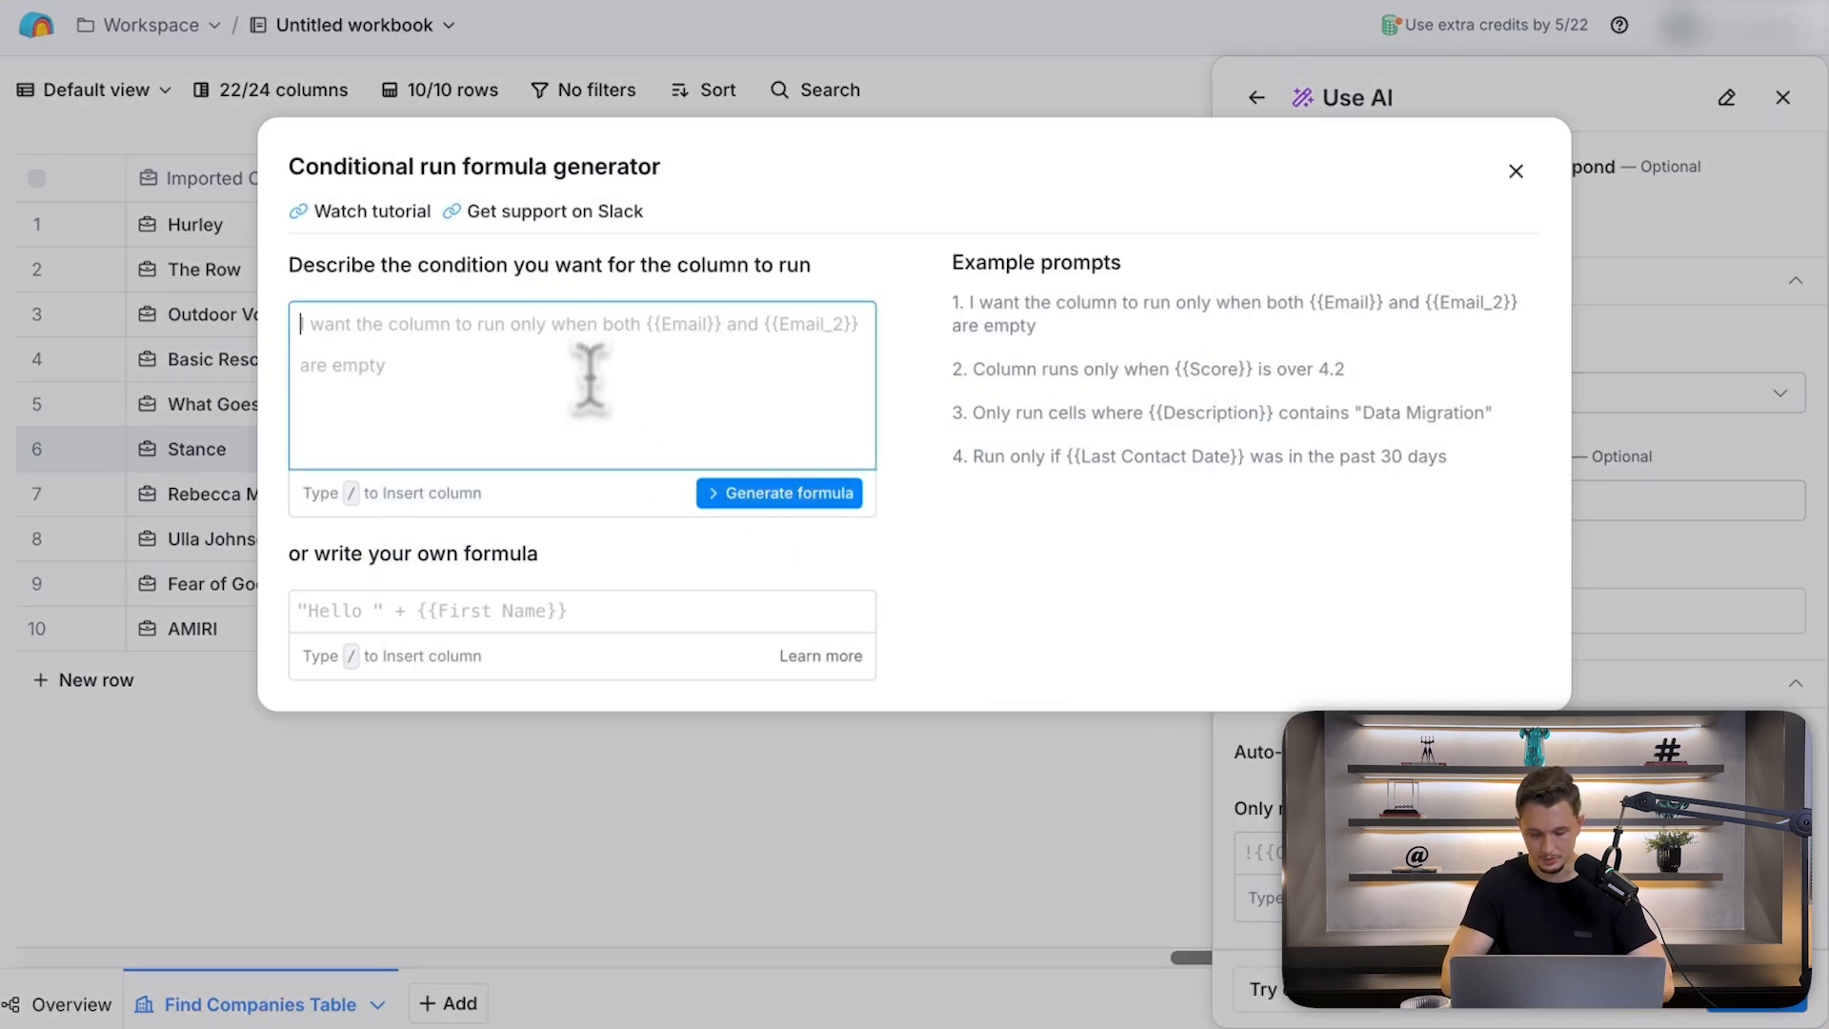
type("Only run if ")
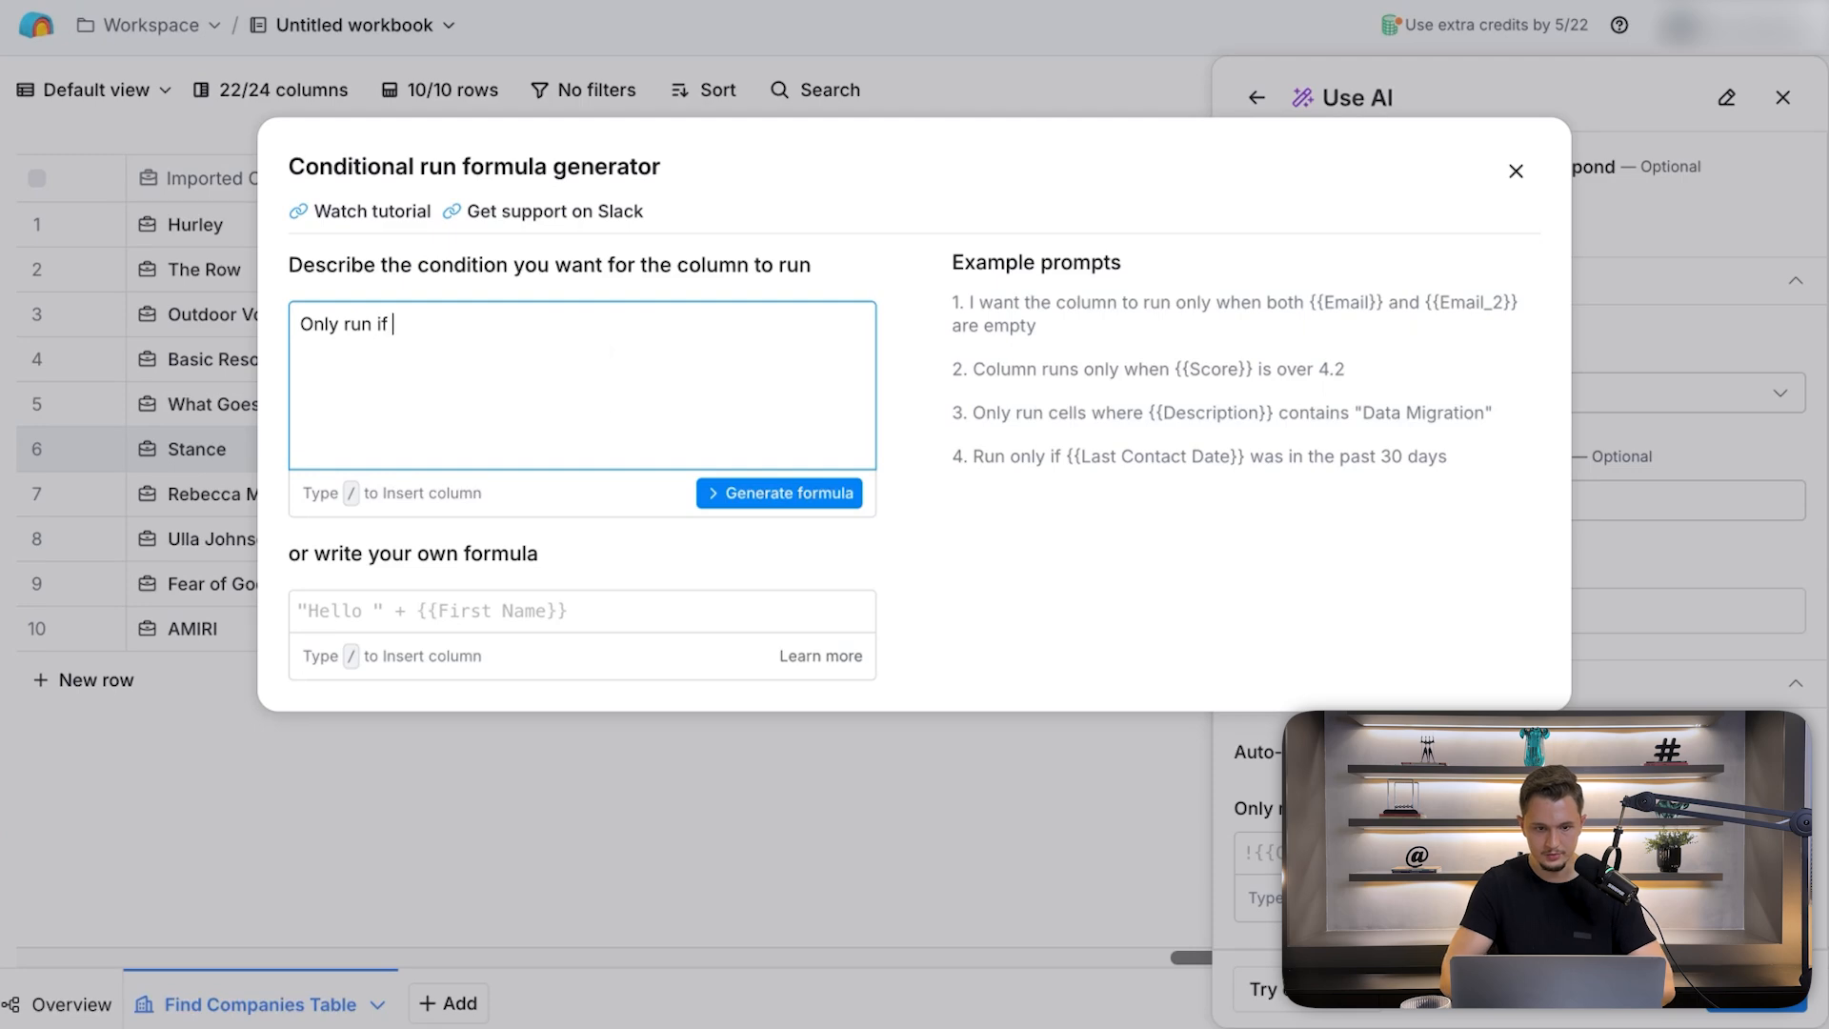
type("/")
scroll(489, 600, "down", 5)
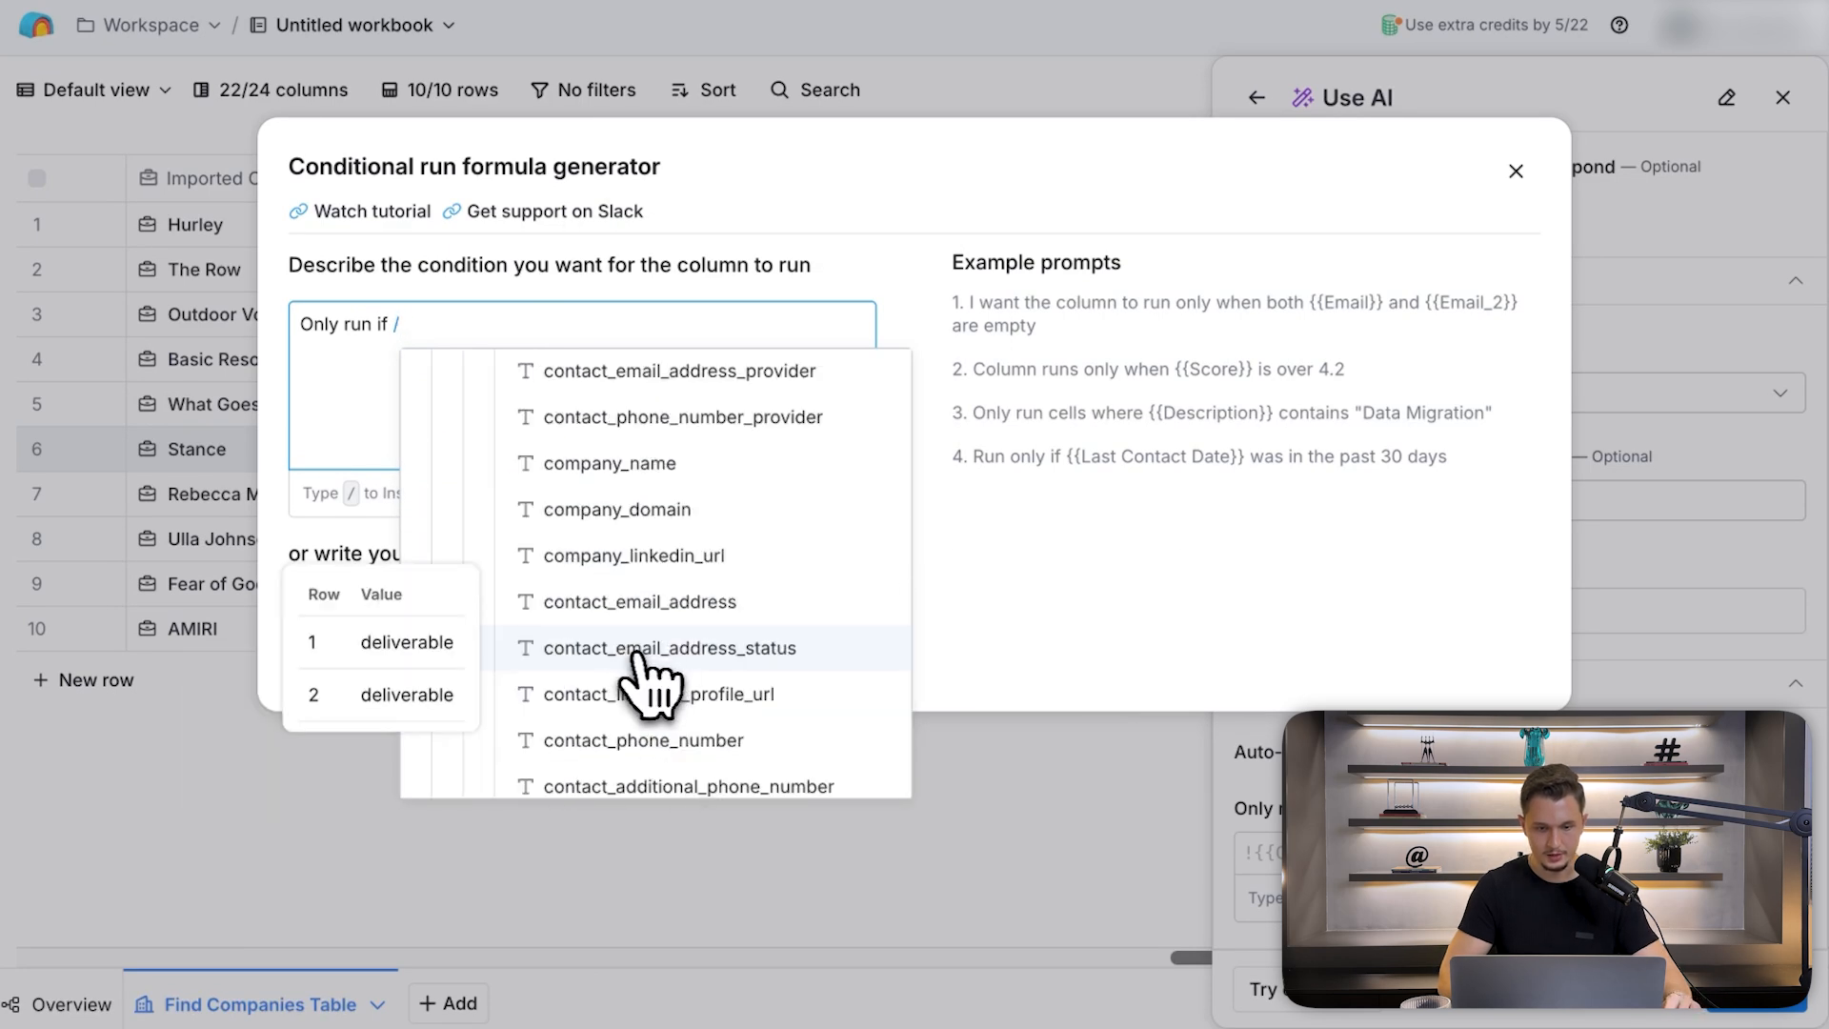
left_click(709, 651)
type("i")
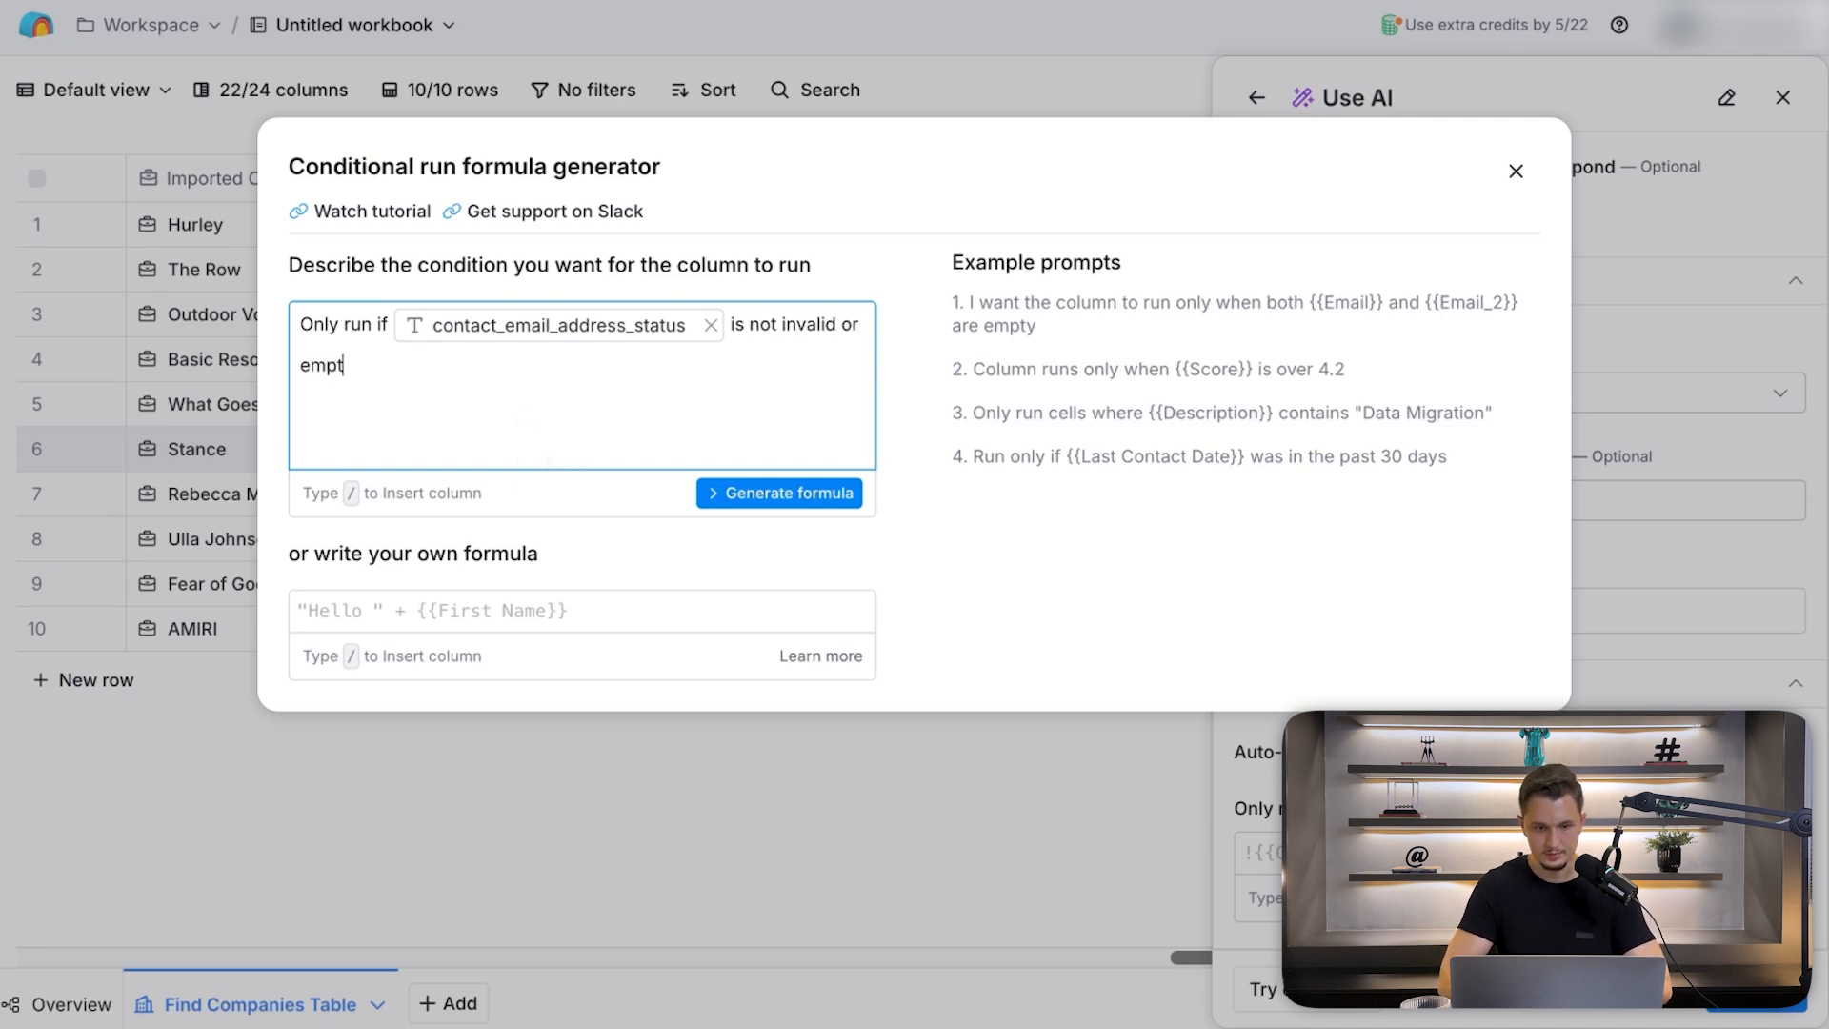
- Generate and save the conditional run formula, and save and run the Use AI column
left_click(776, 496)
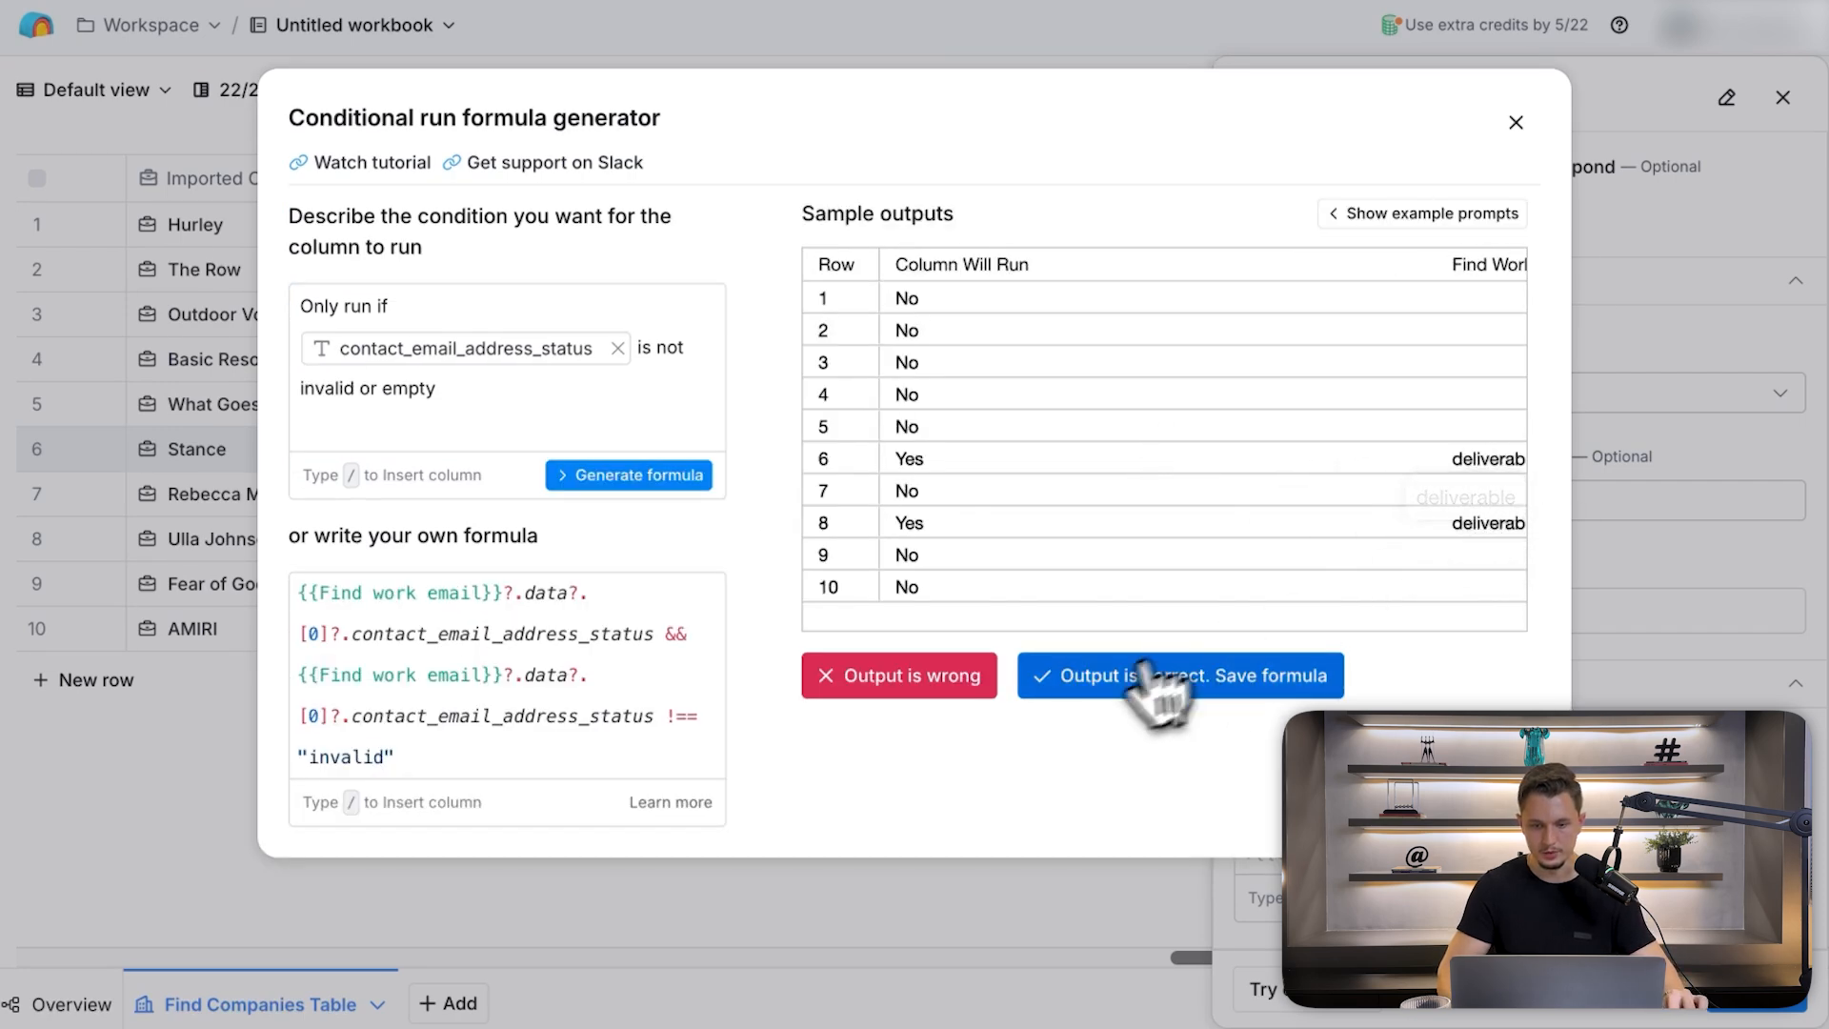
left_click(1181, 676)
scroll(1434, 700, "down", 1)
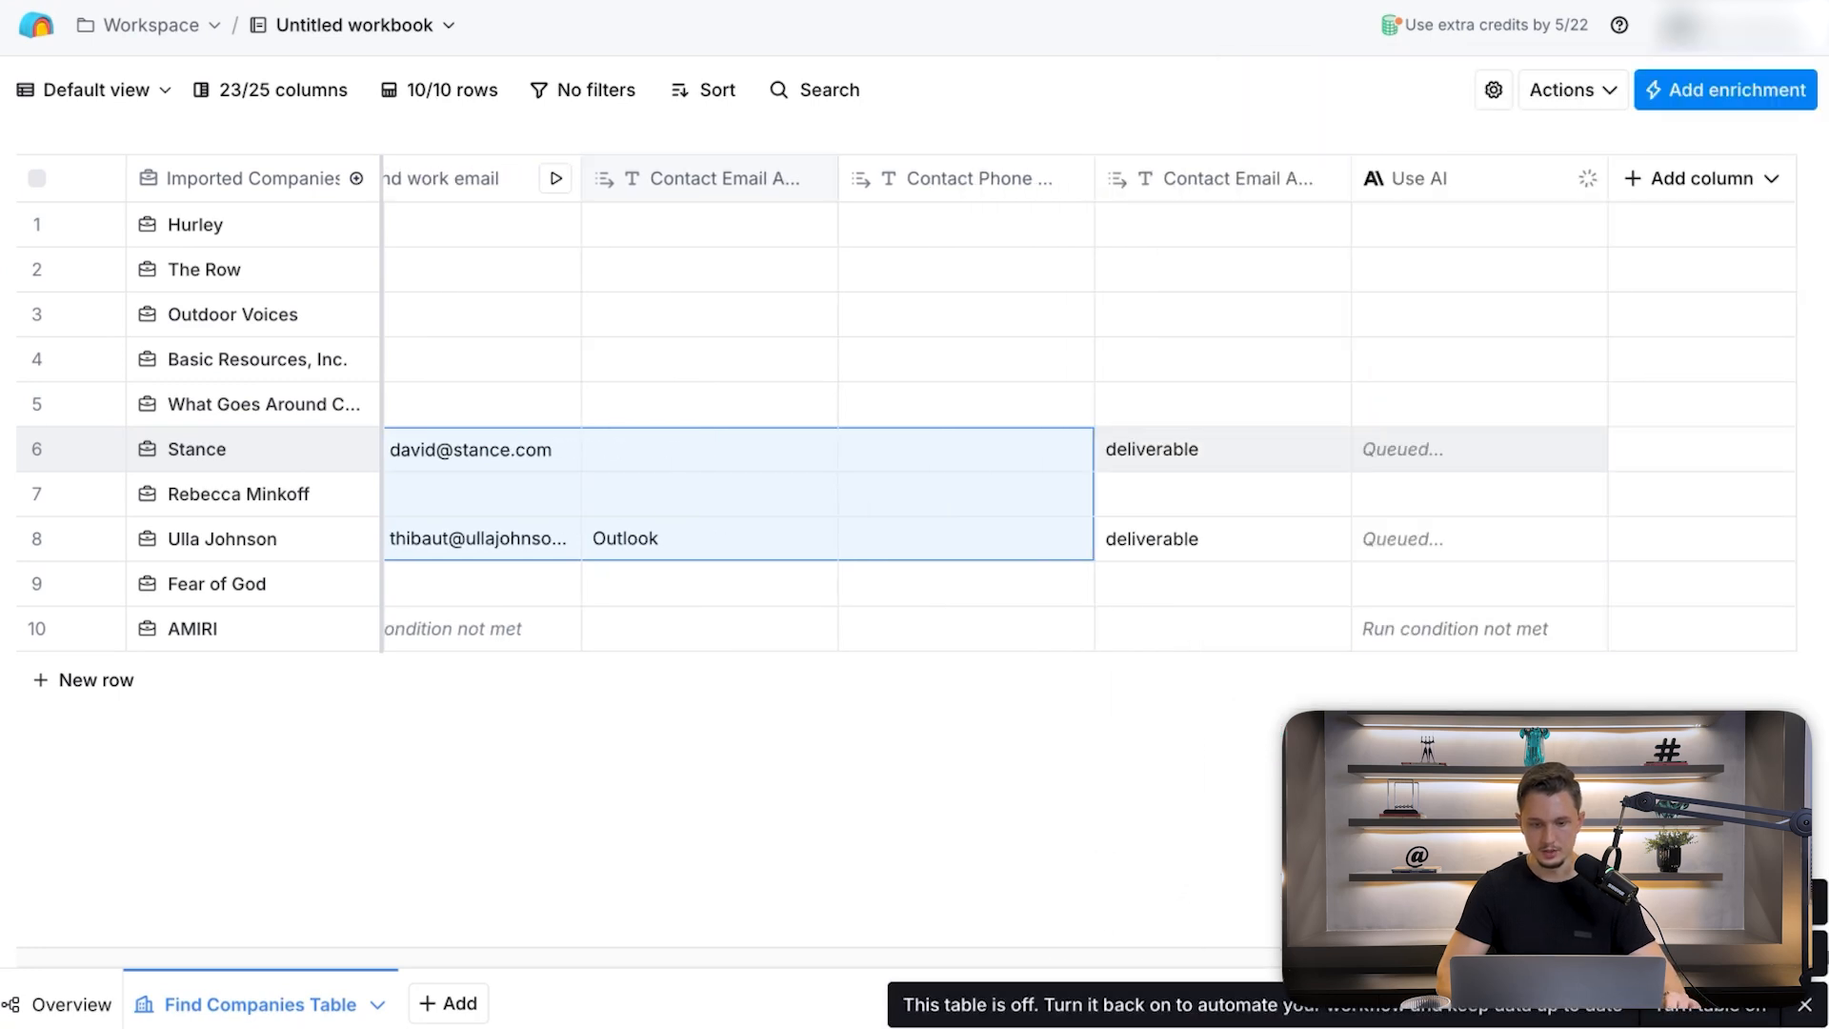
- Read the generated personalized lines in the cell details for Stance and Ulla Johnson
scroll(1181, 828, "left", 2)
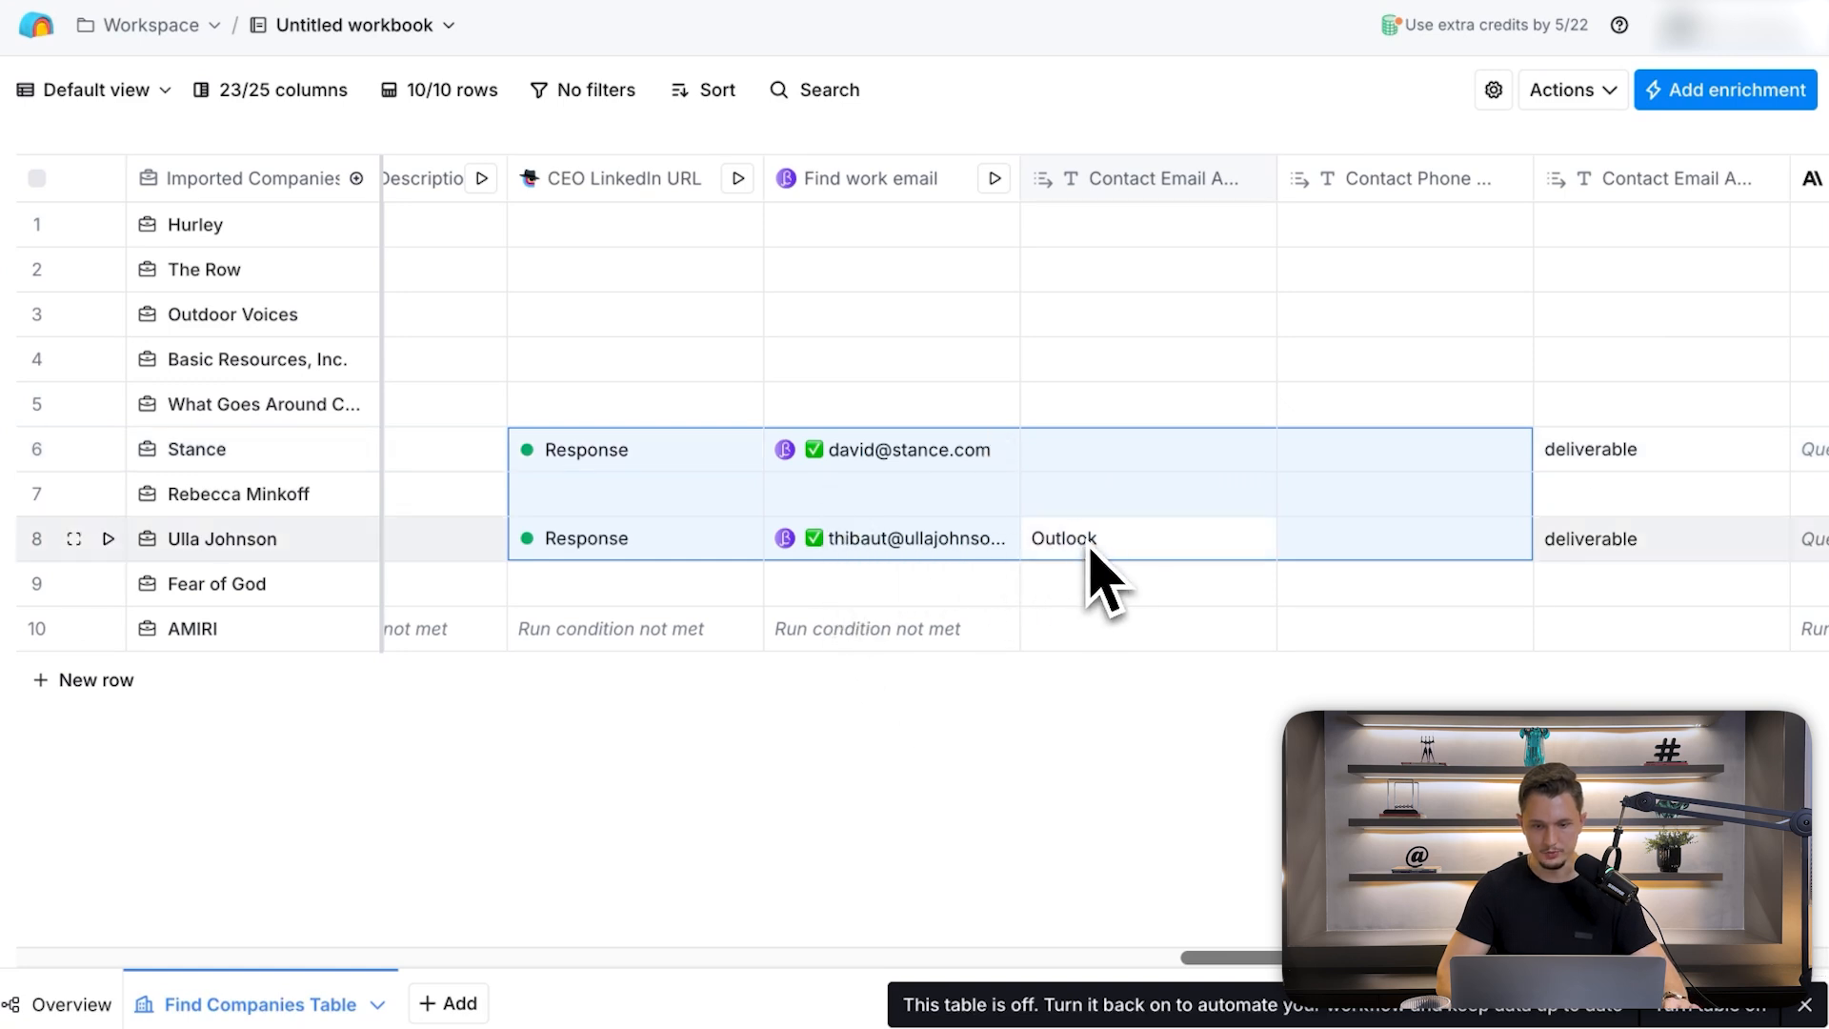
scroll(1216, 763, "right", 8)
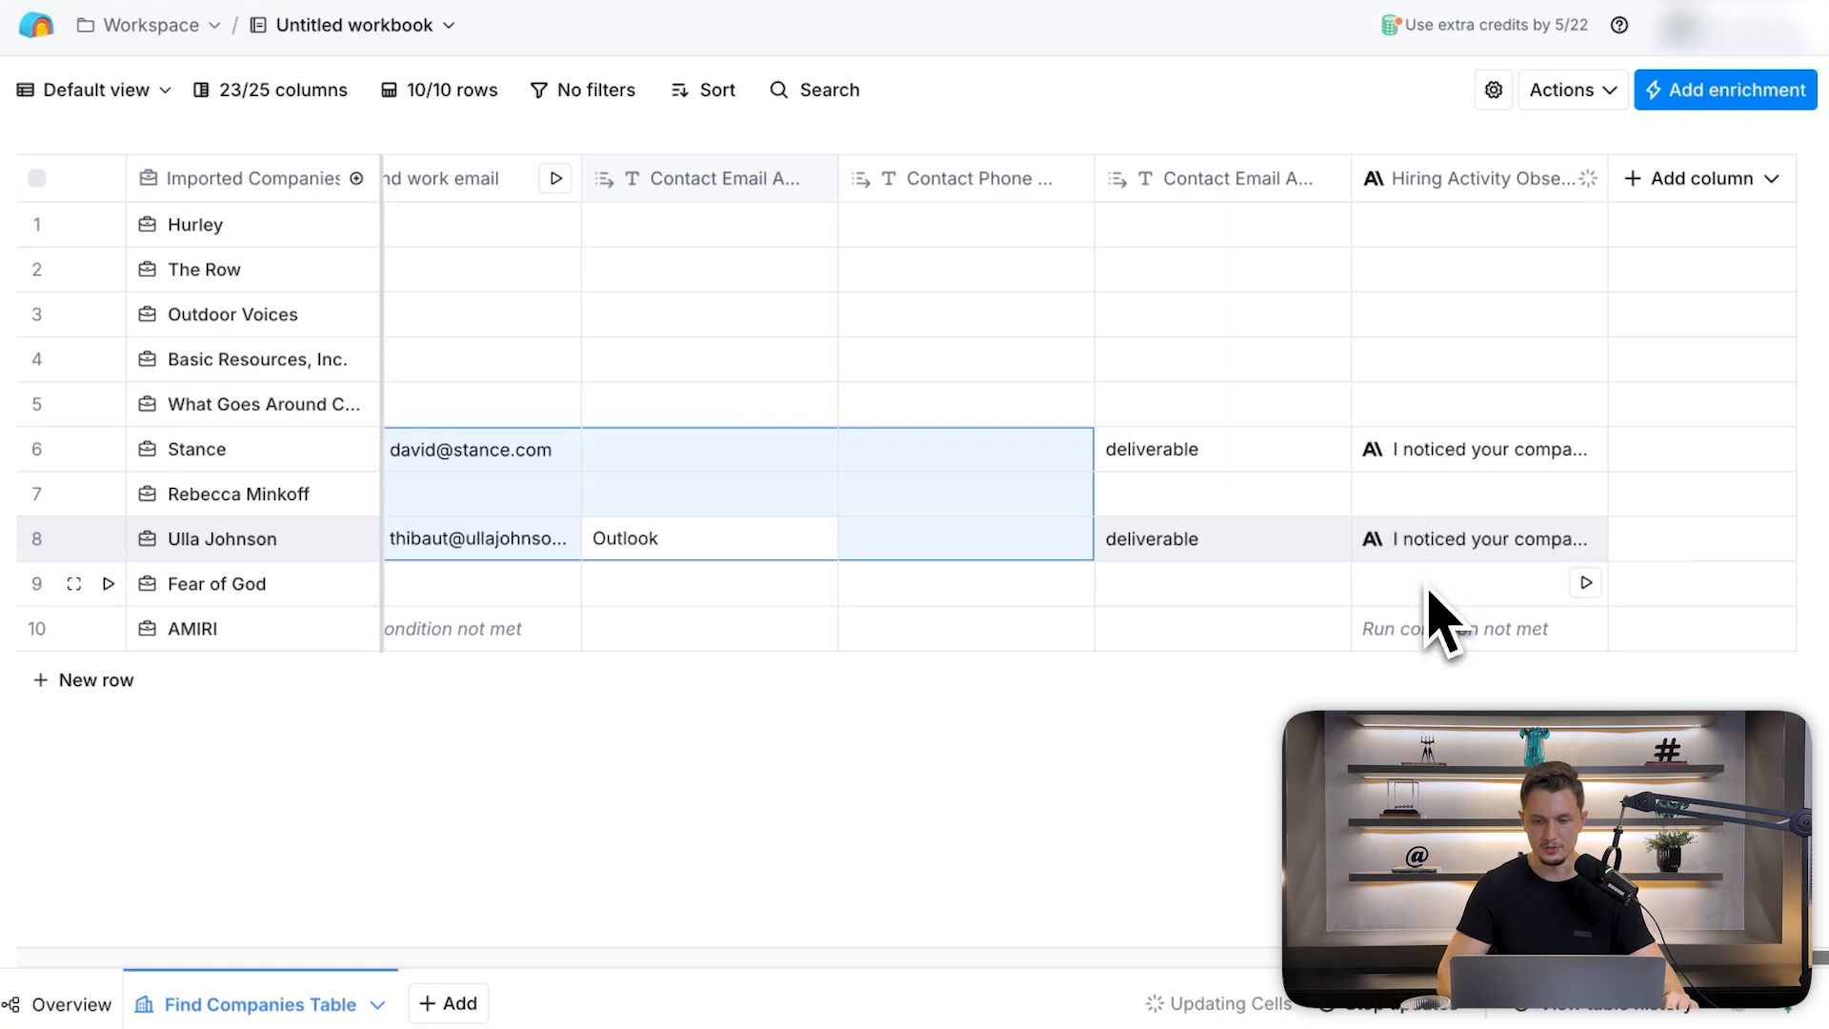
left_click(1472, 455)
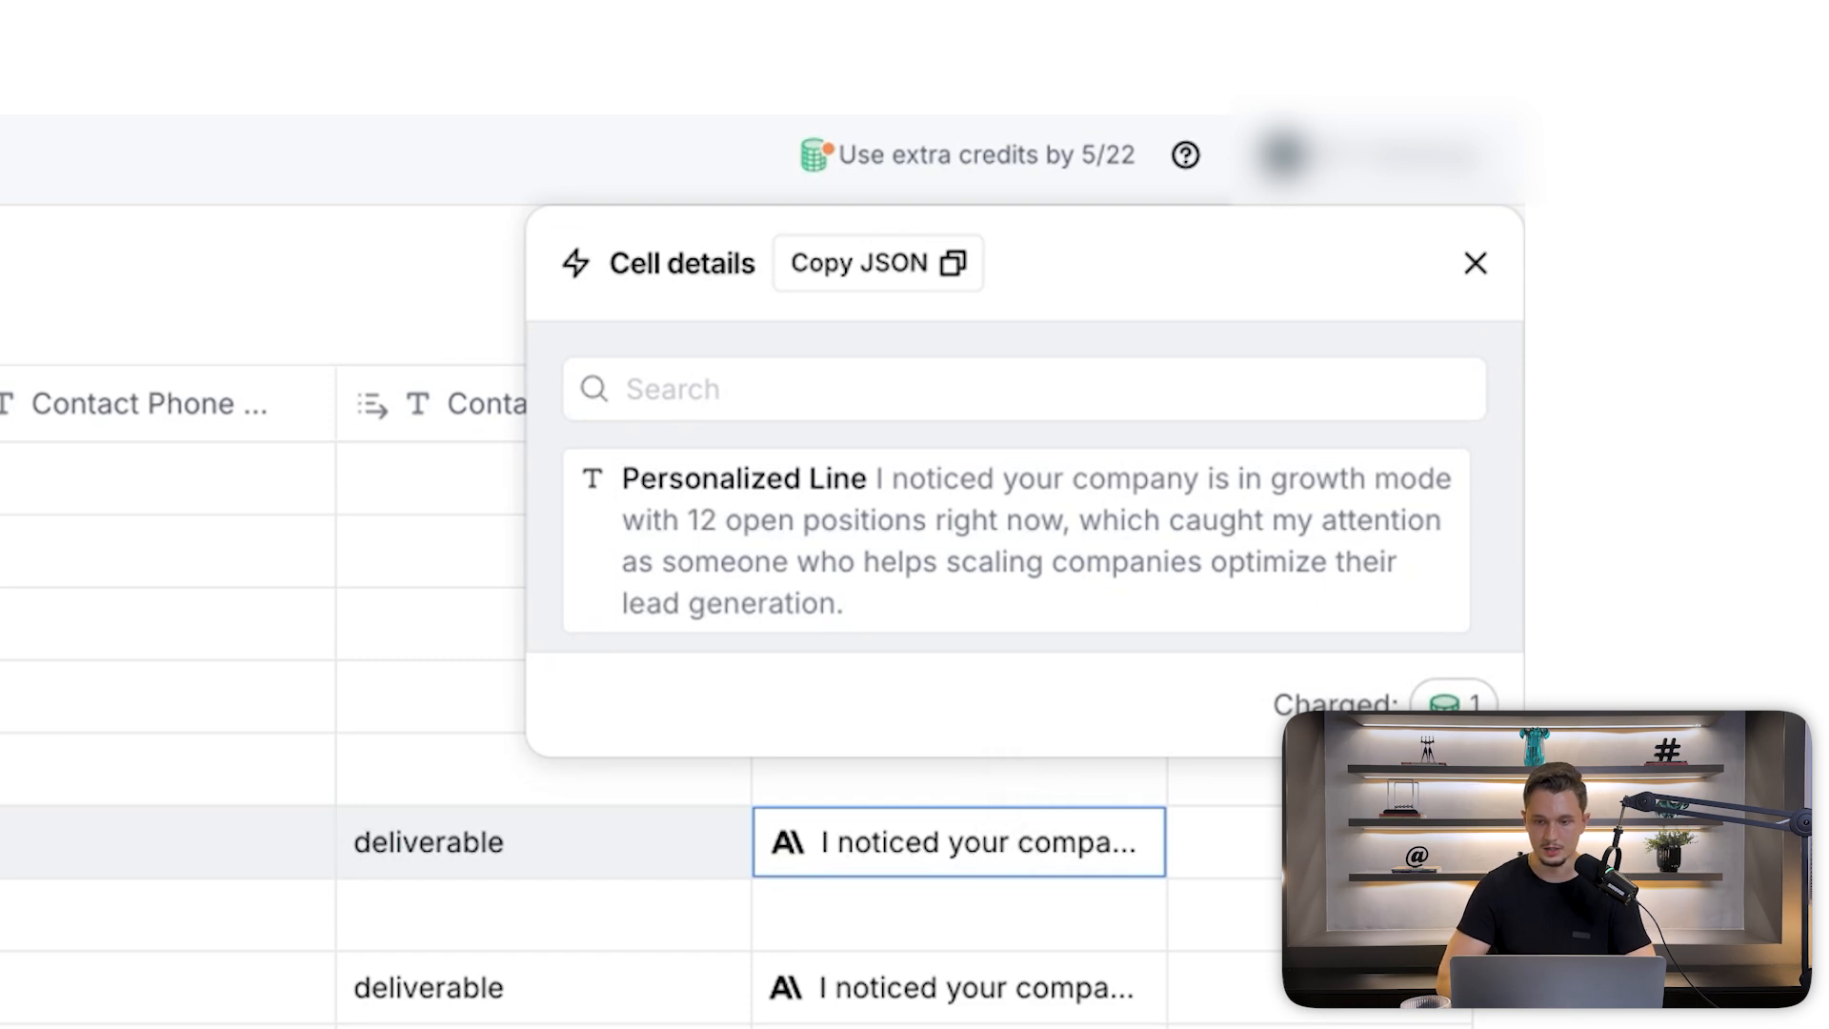
left_click(926, 986)
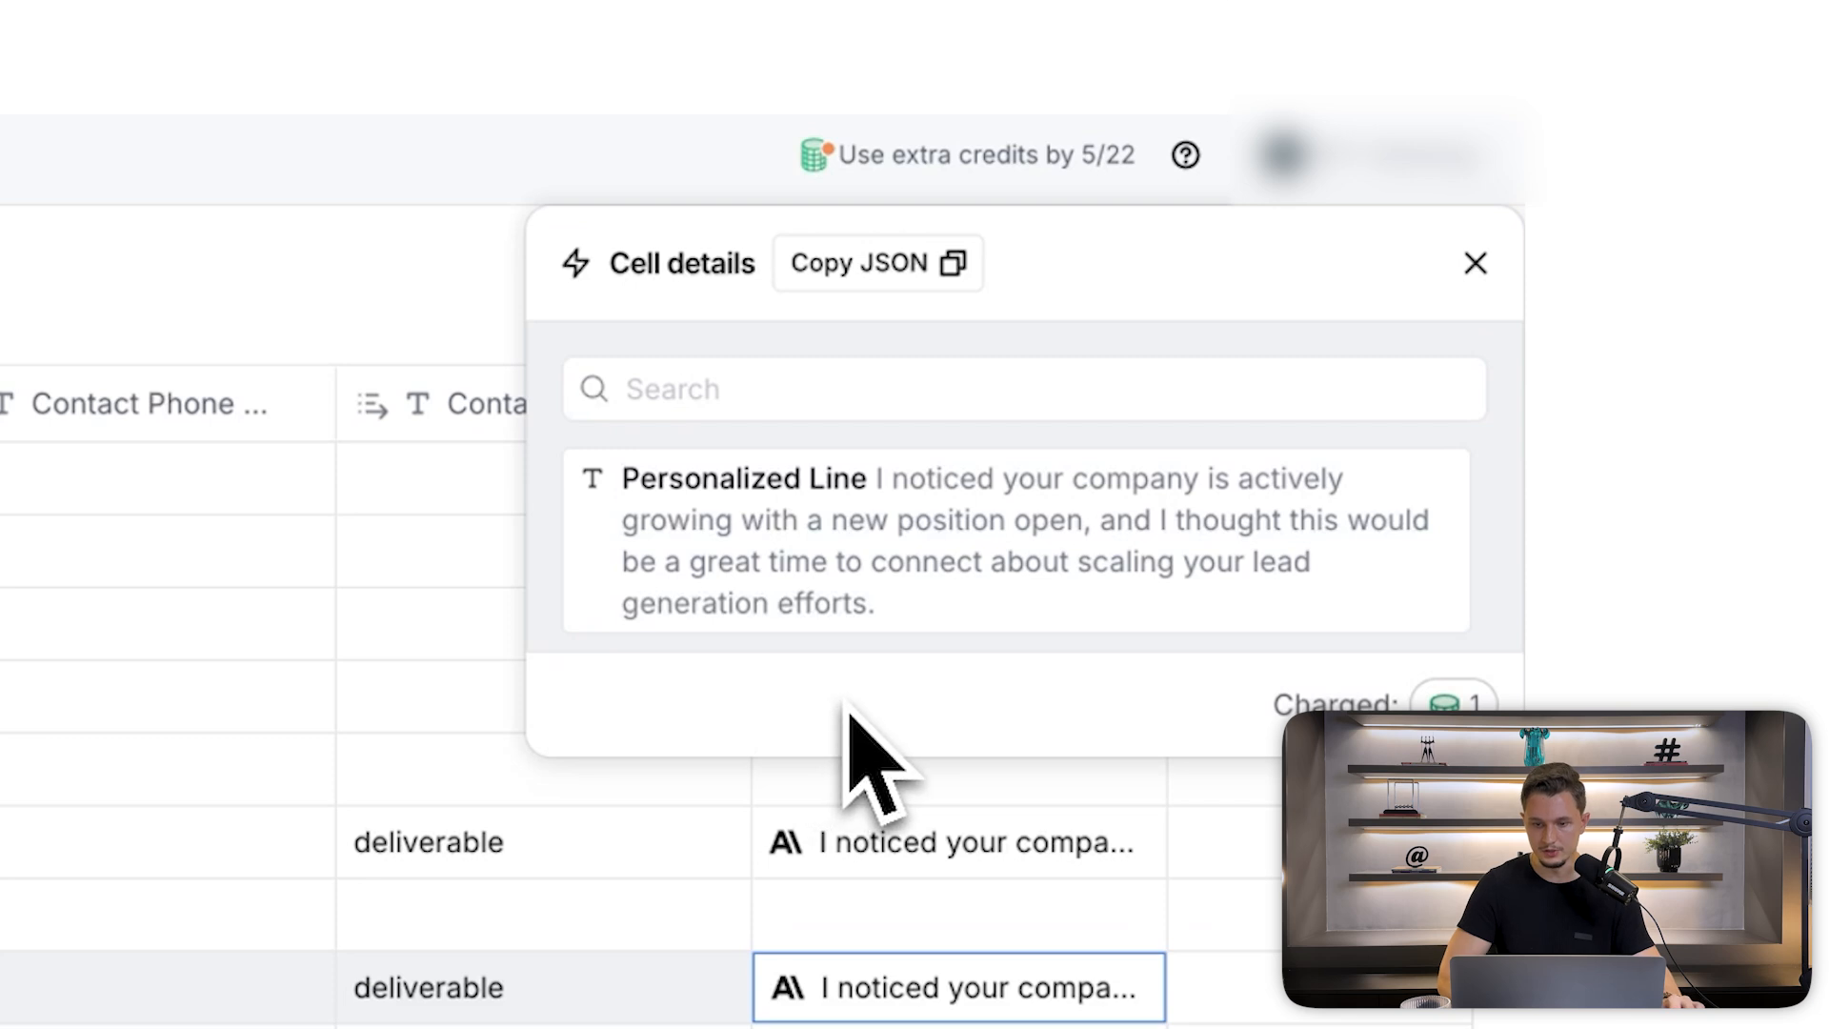
mouse_move(877, 651)
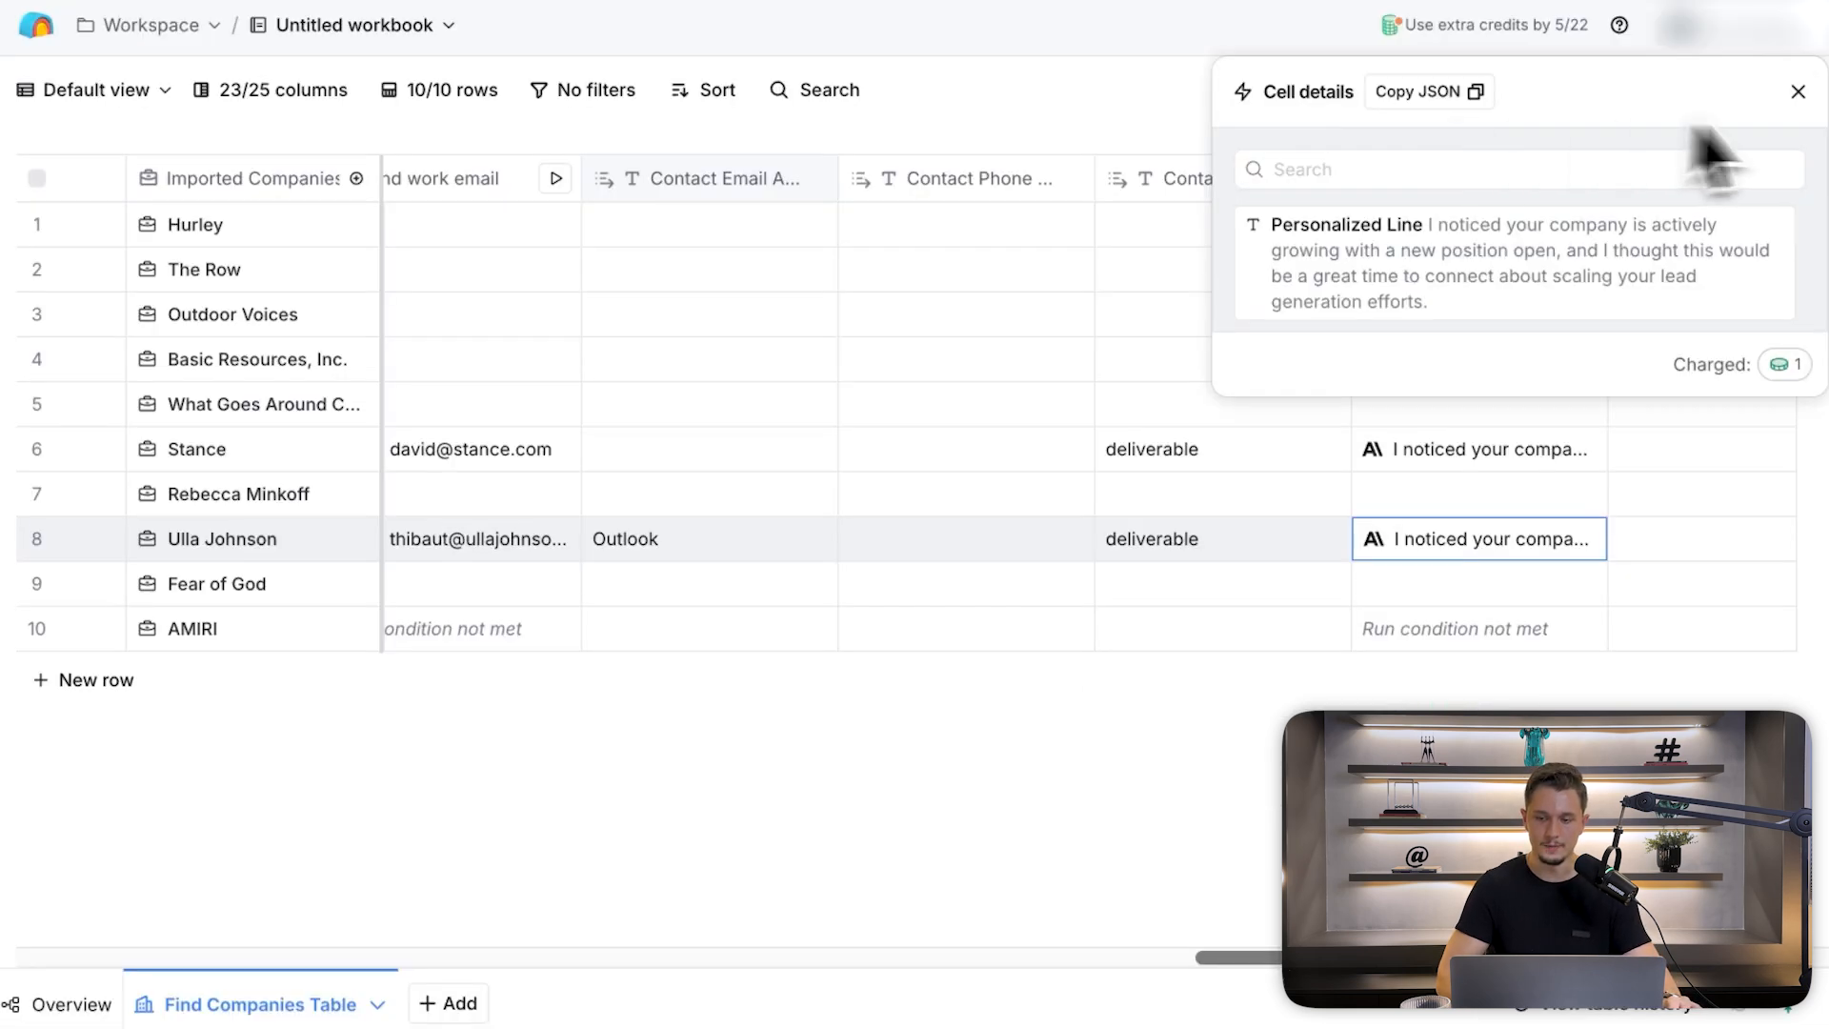
left_click(1797, 91)
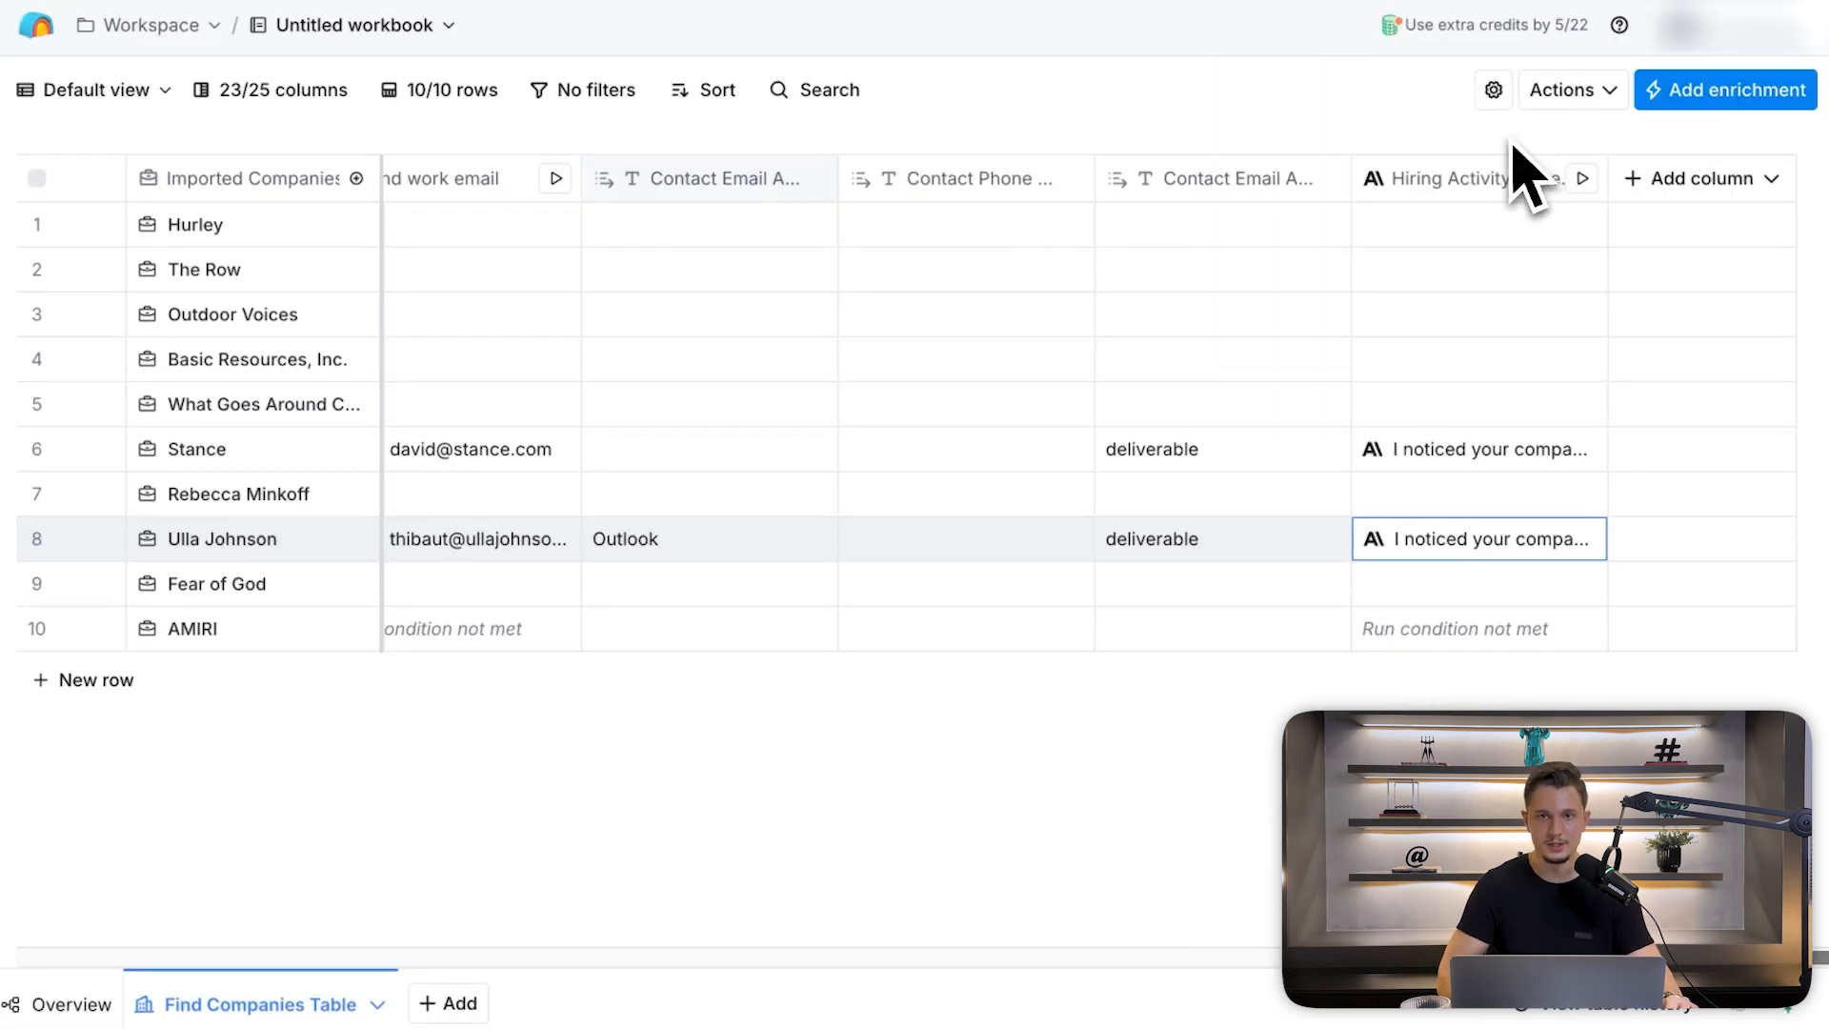
- Review the whole companies table, from the company data and job openings through the work emails to the generated lines
scroll(734, 387, "left", 10)
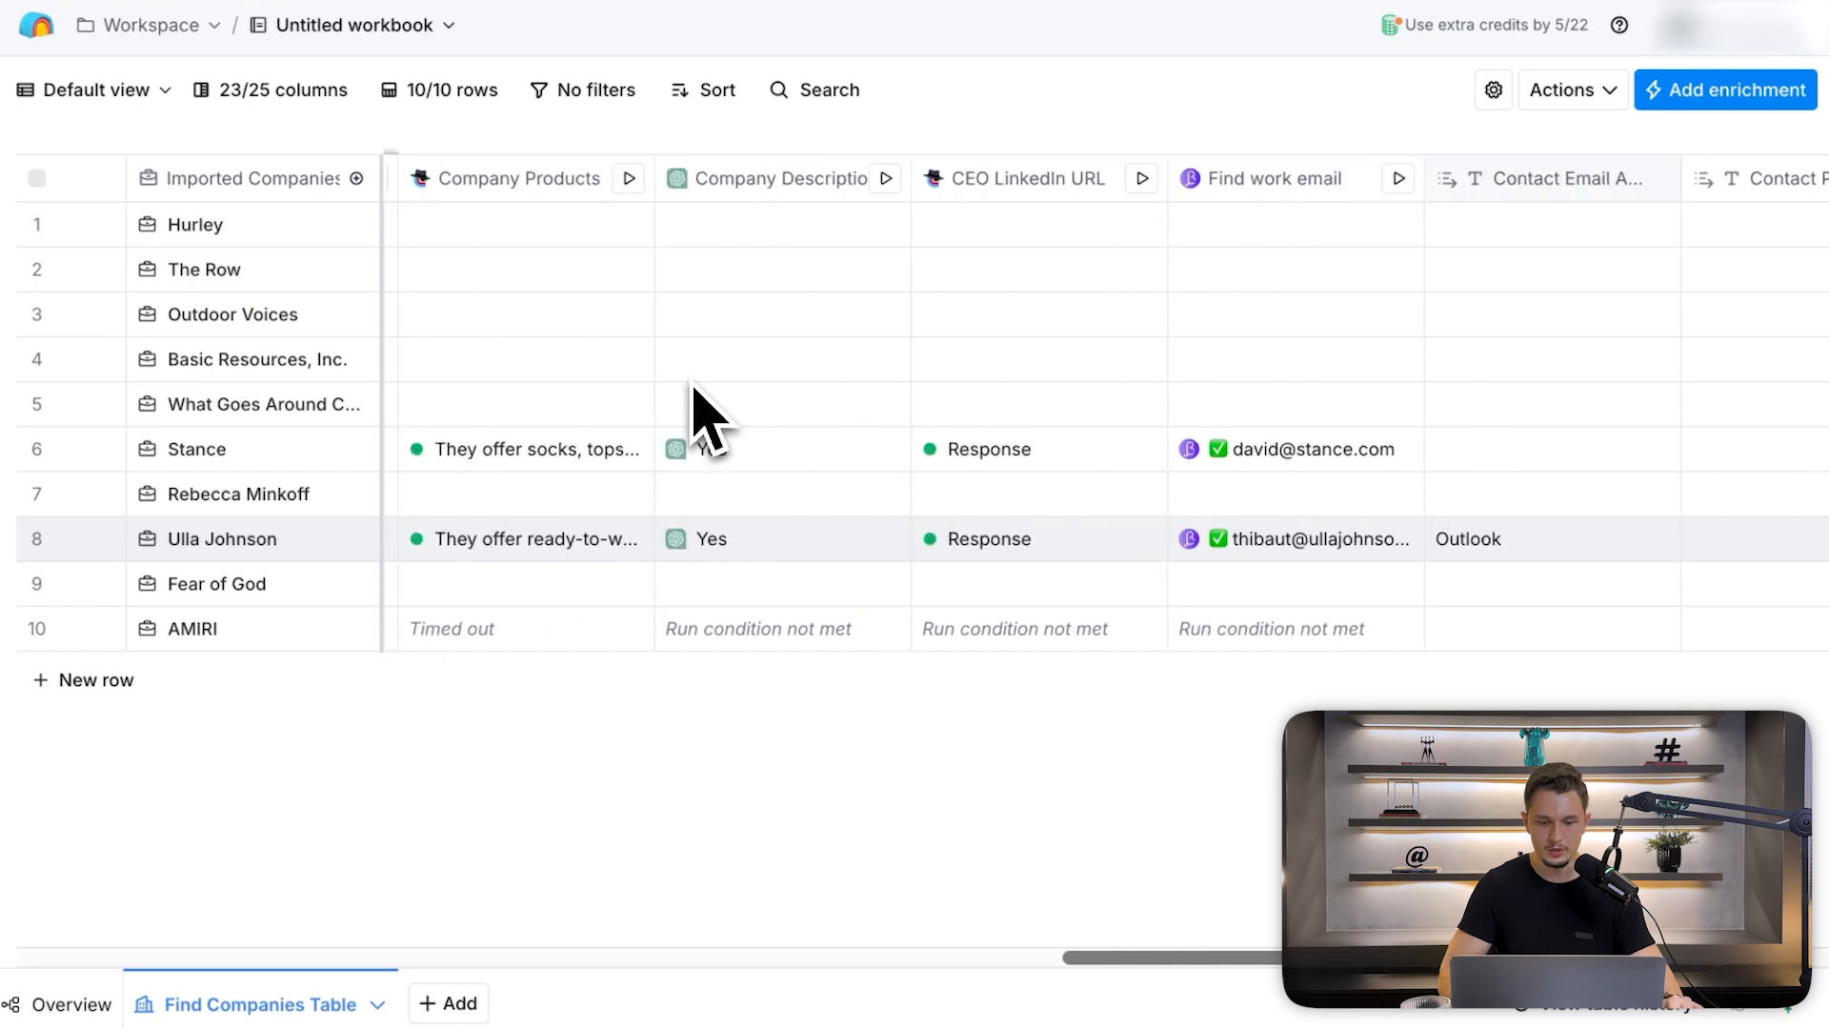
scroll(1267, 591, "right", 10)
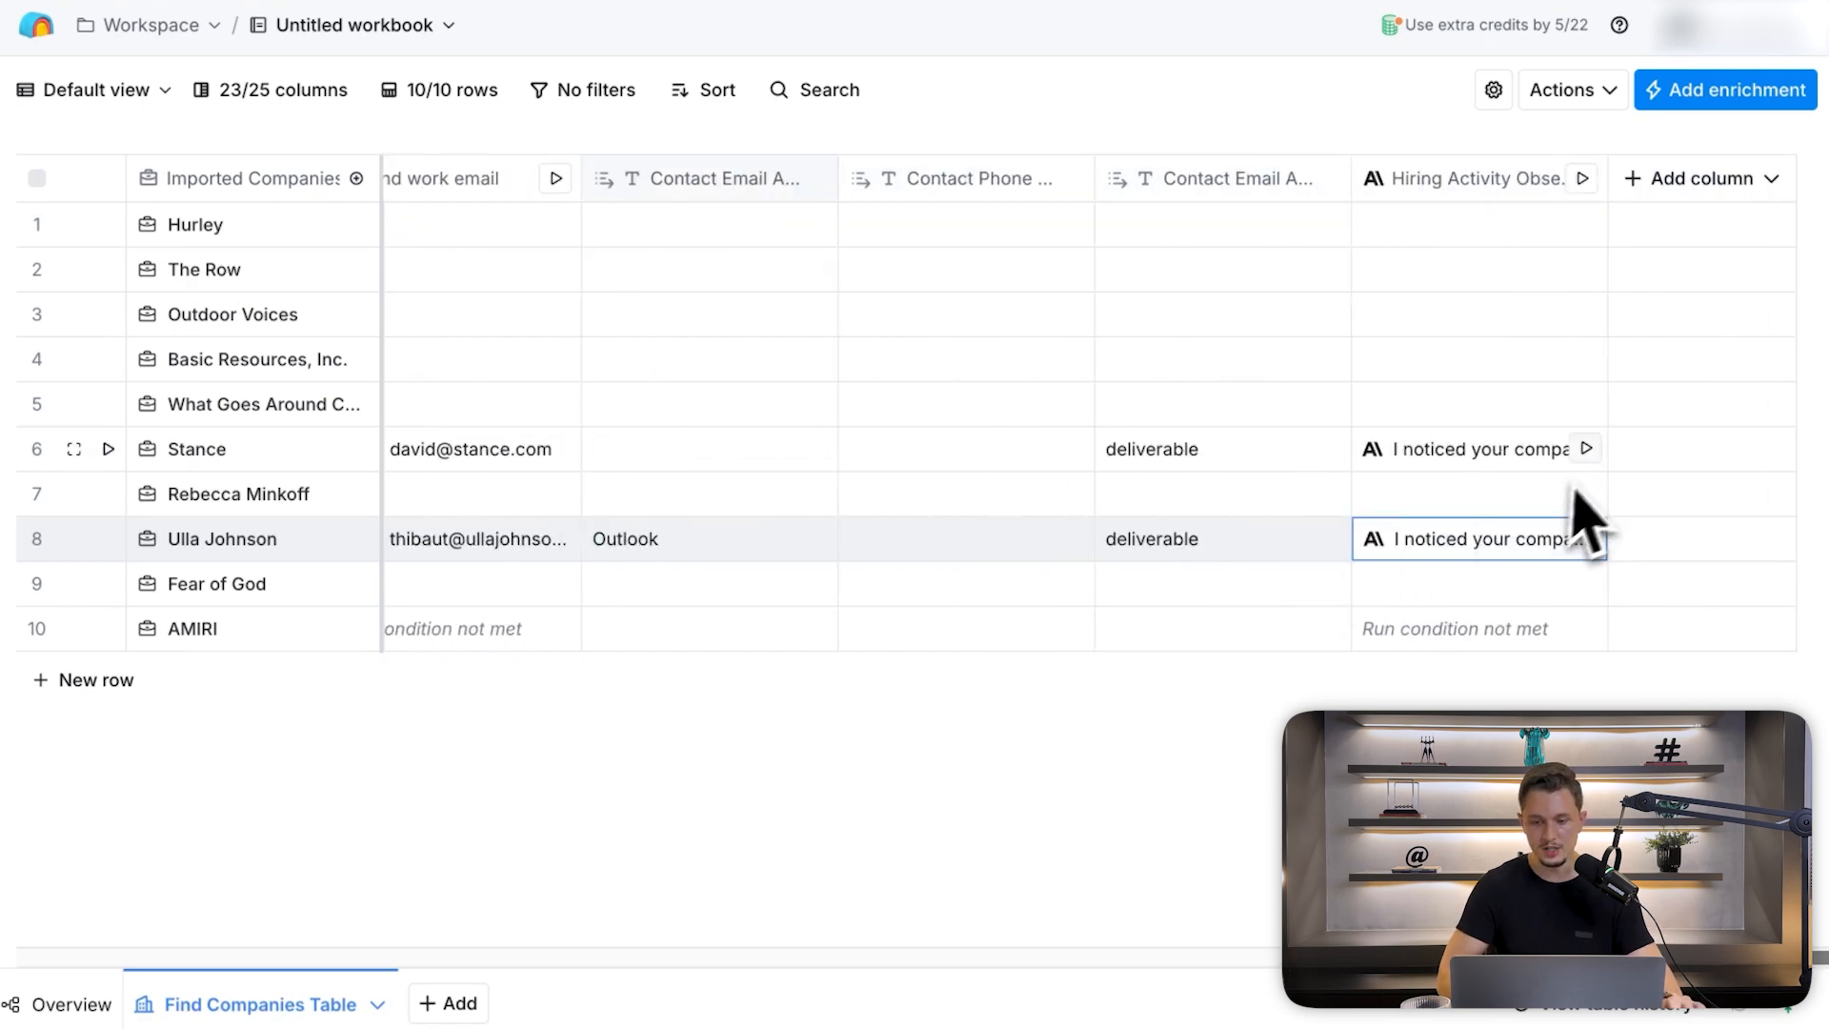
scroll(1234, 319, "left", 15)
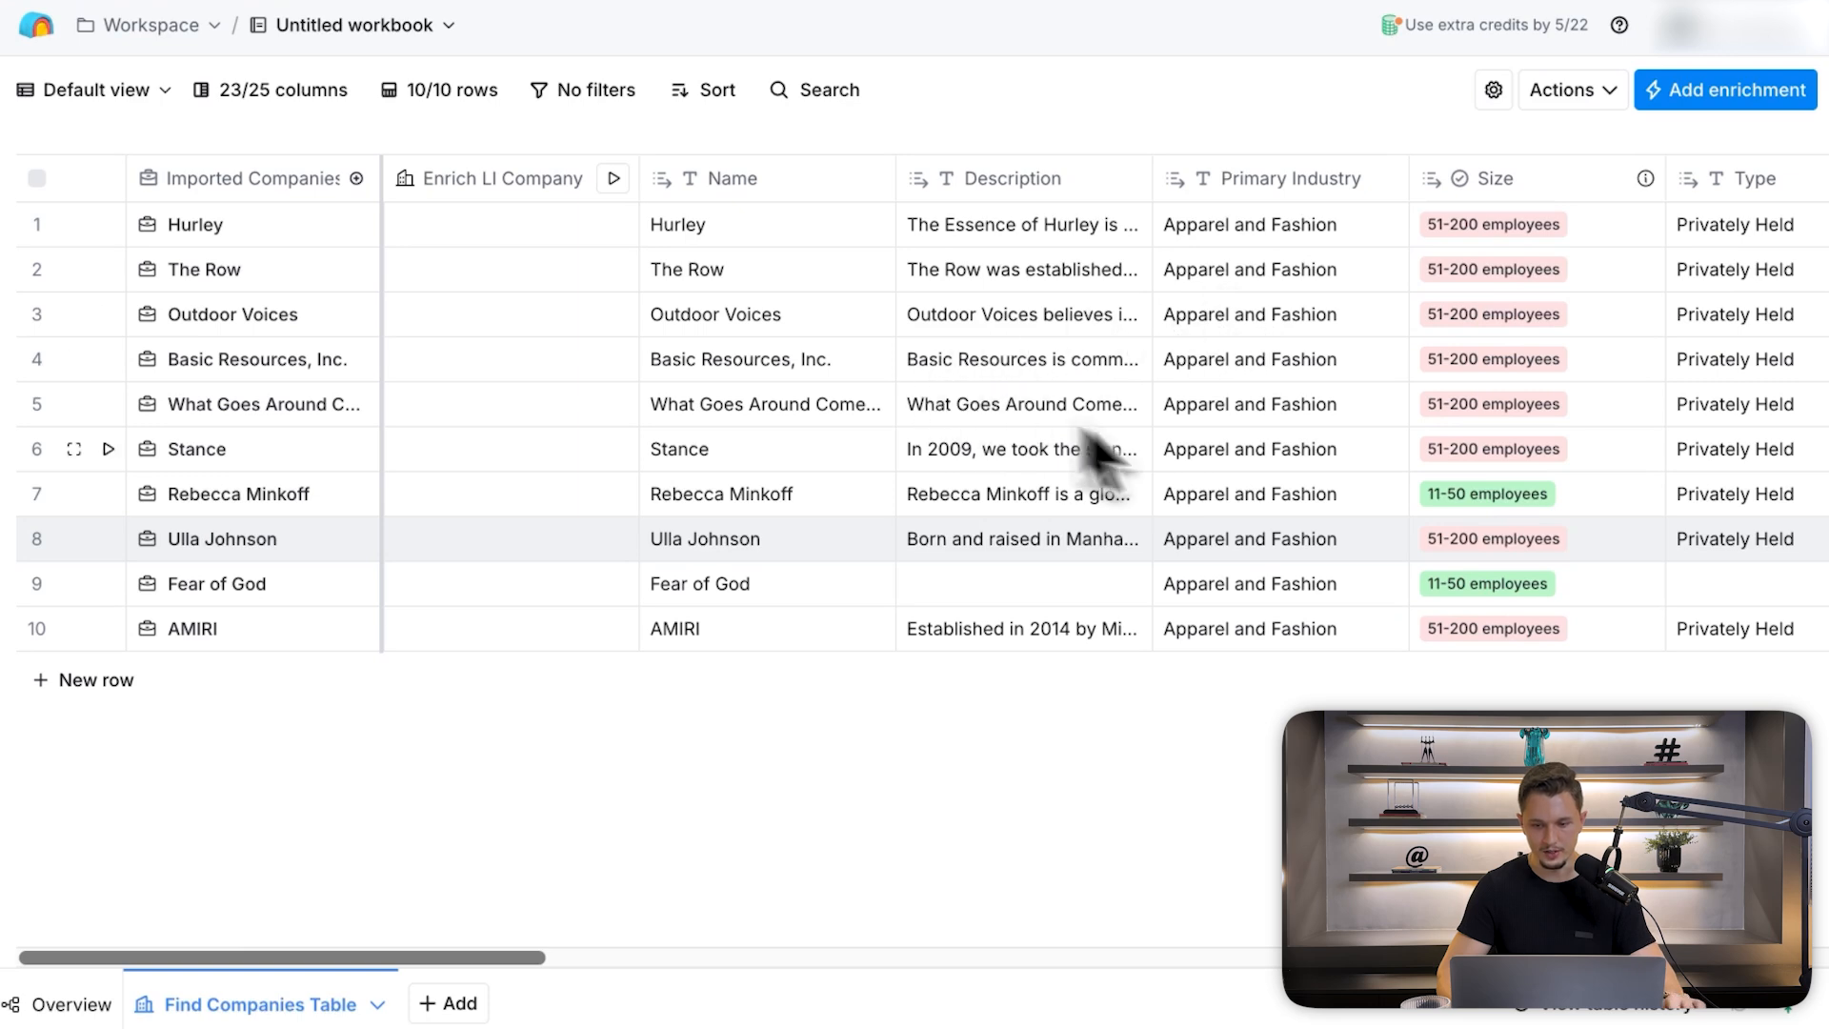
scroll(1224, 490, "right", 10)
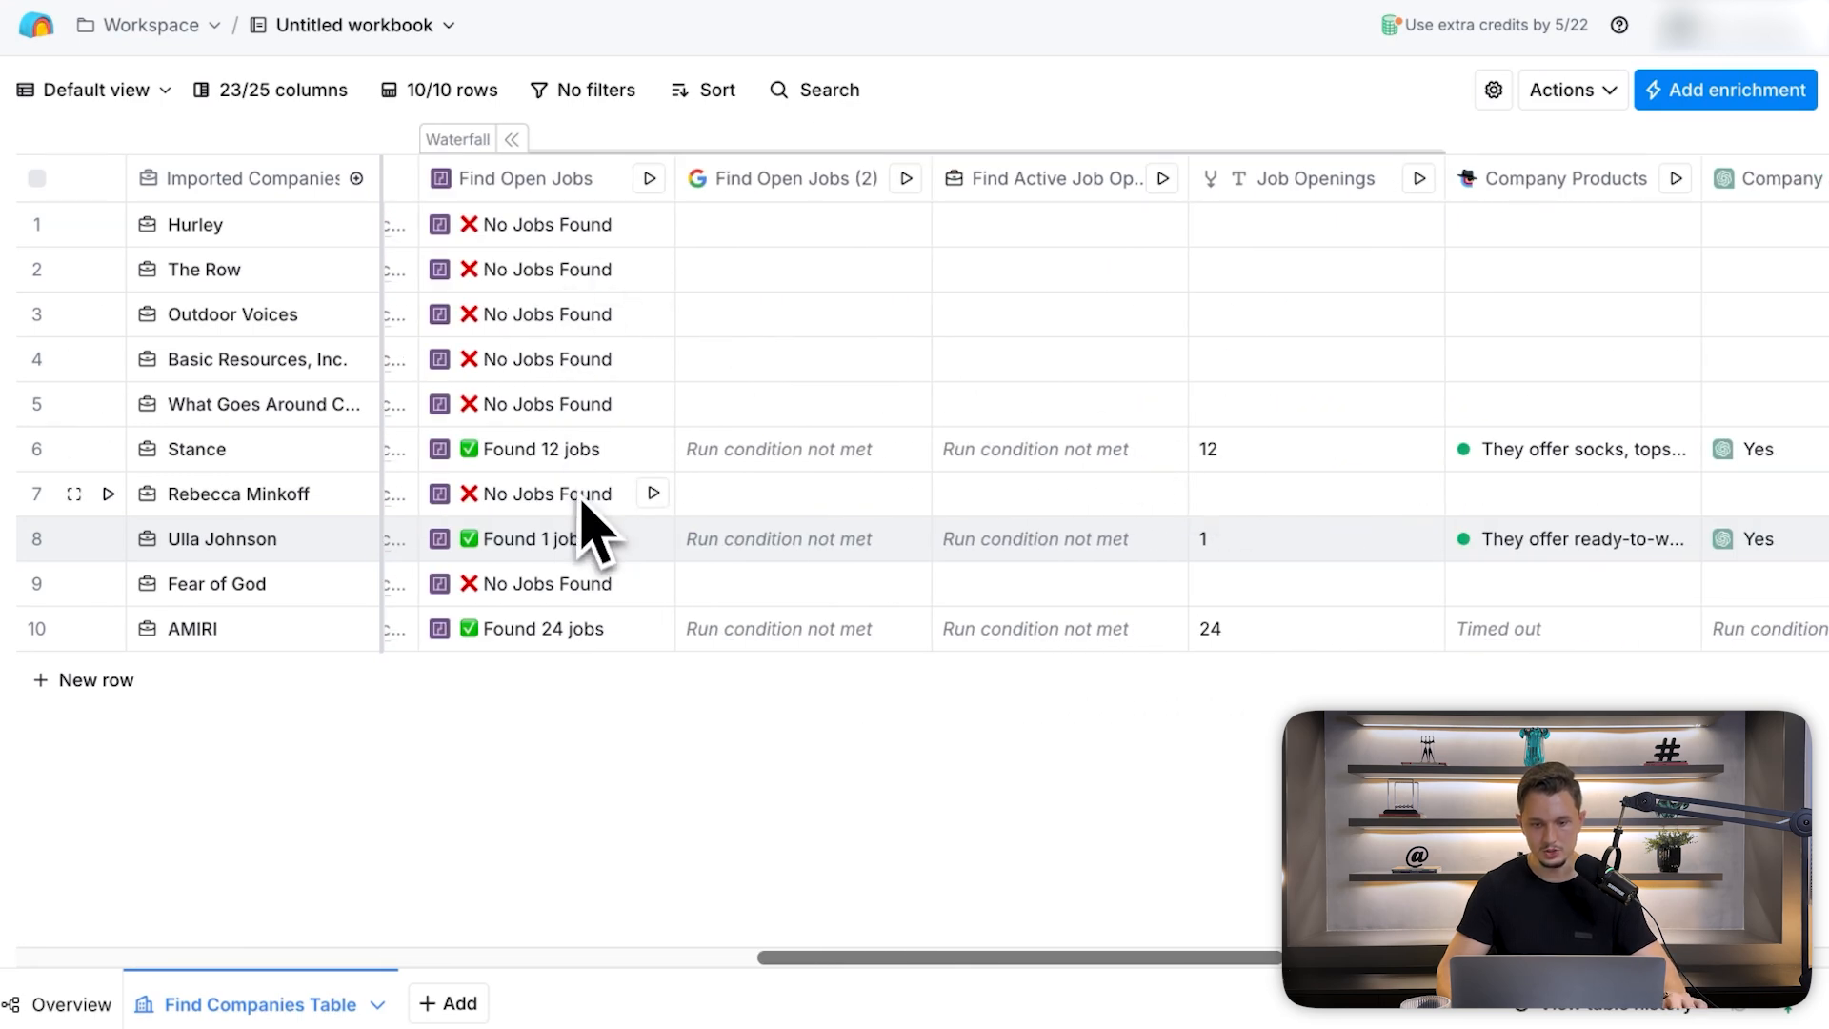
scroll(592, 526, "right", 5)
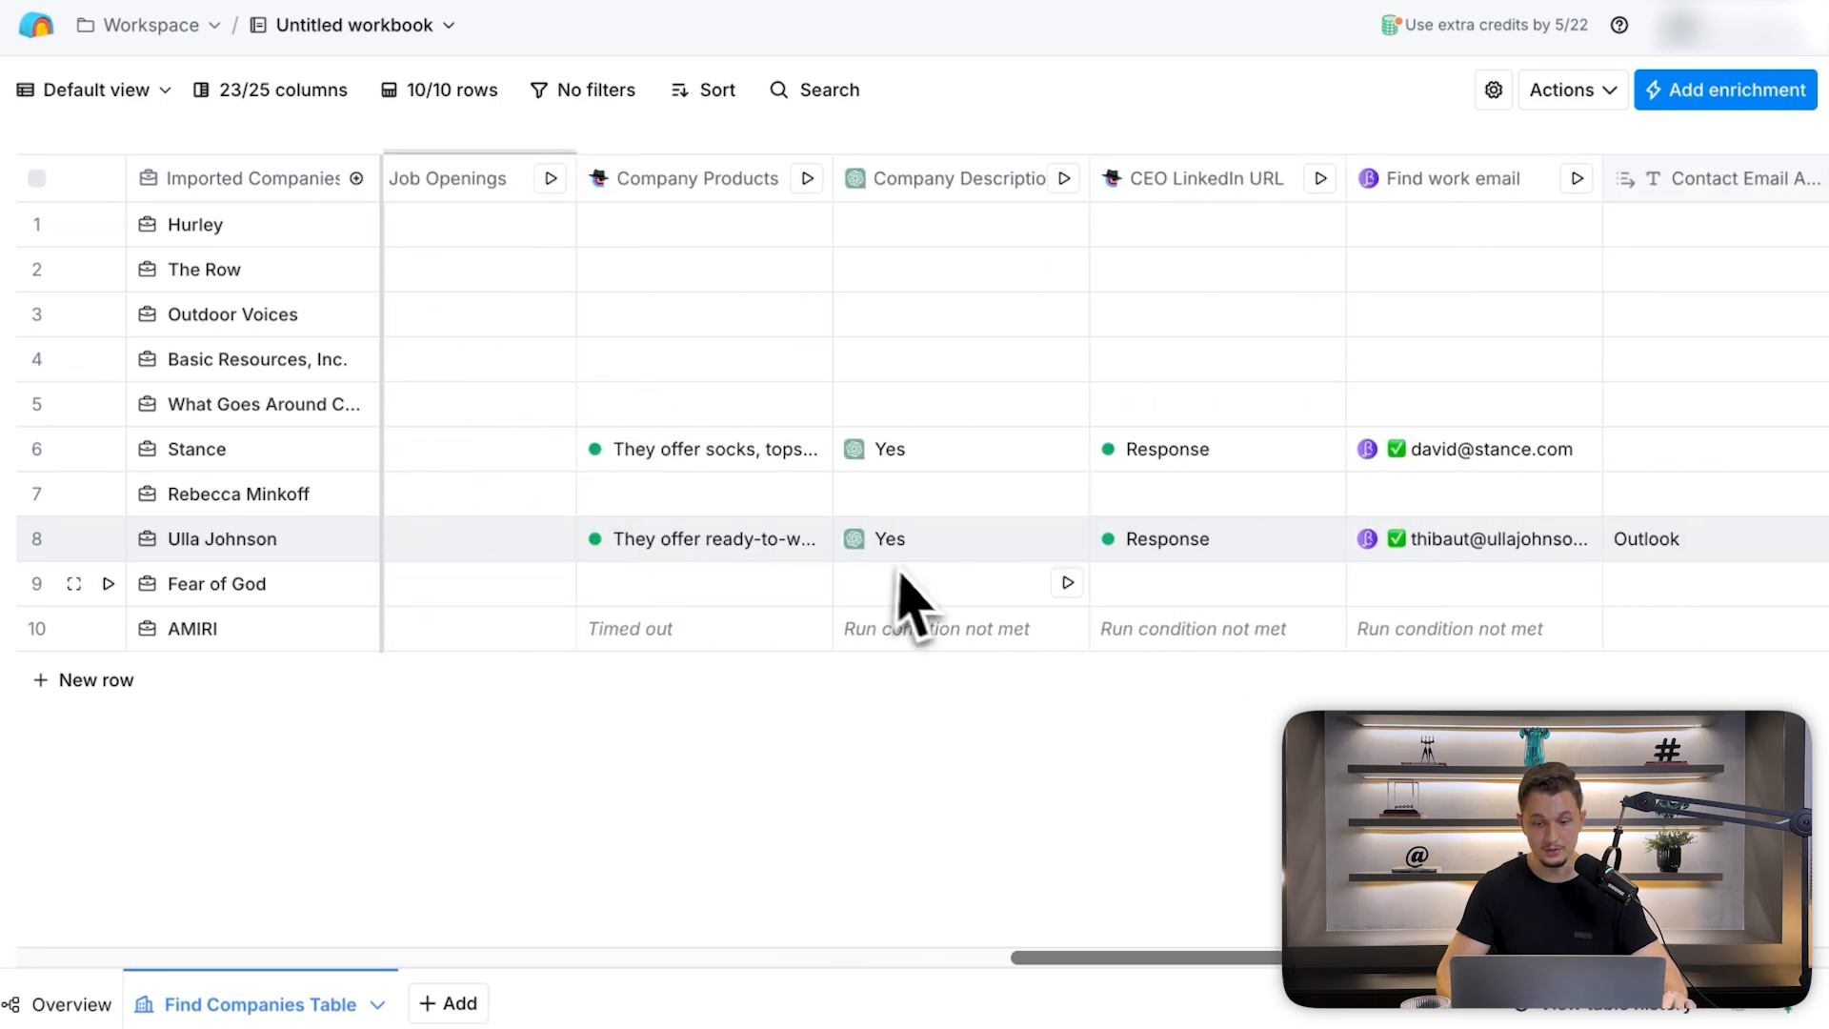
scroll(910, 606, "right", 1)
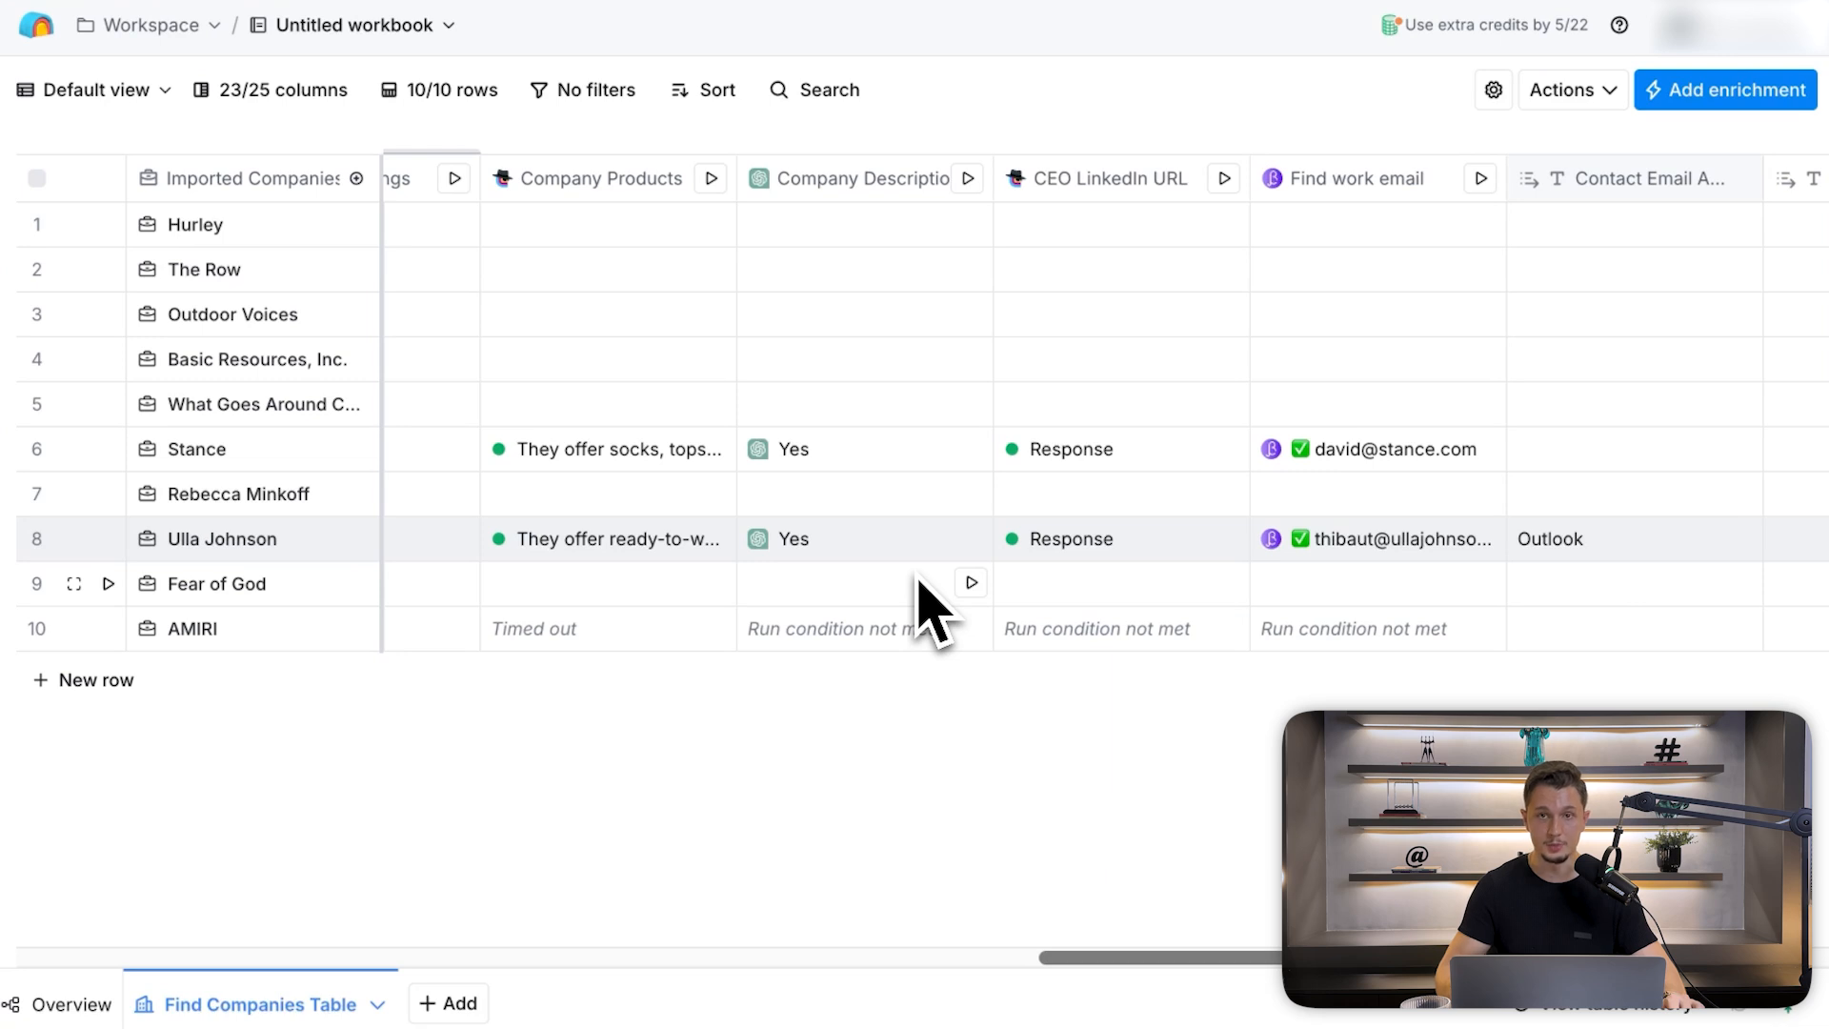
scroll(916, 575, "right", 1)
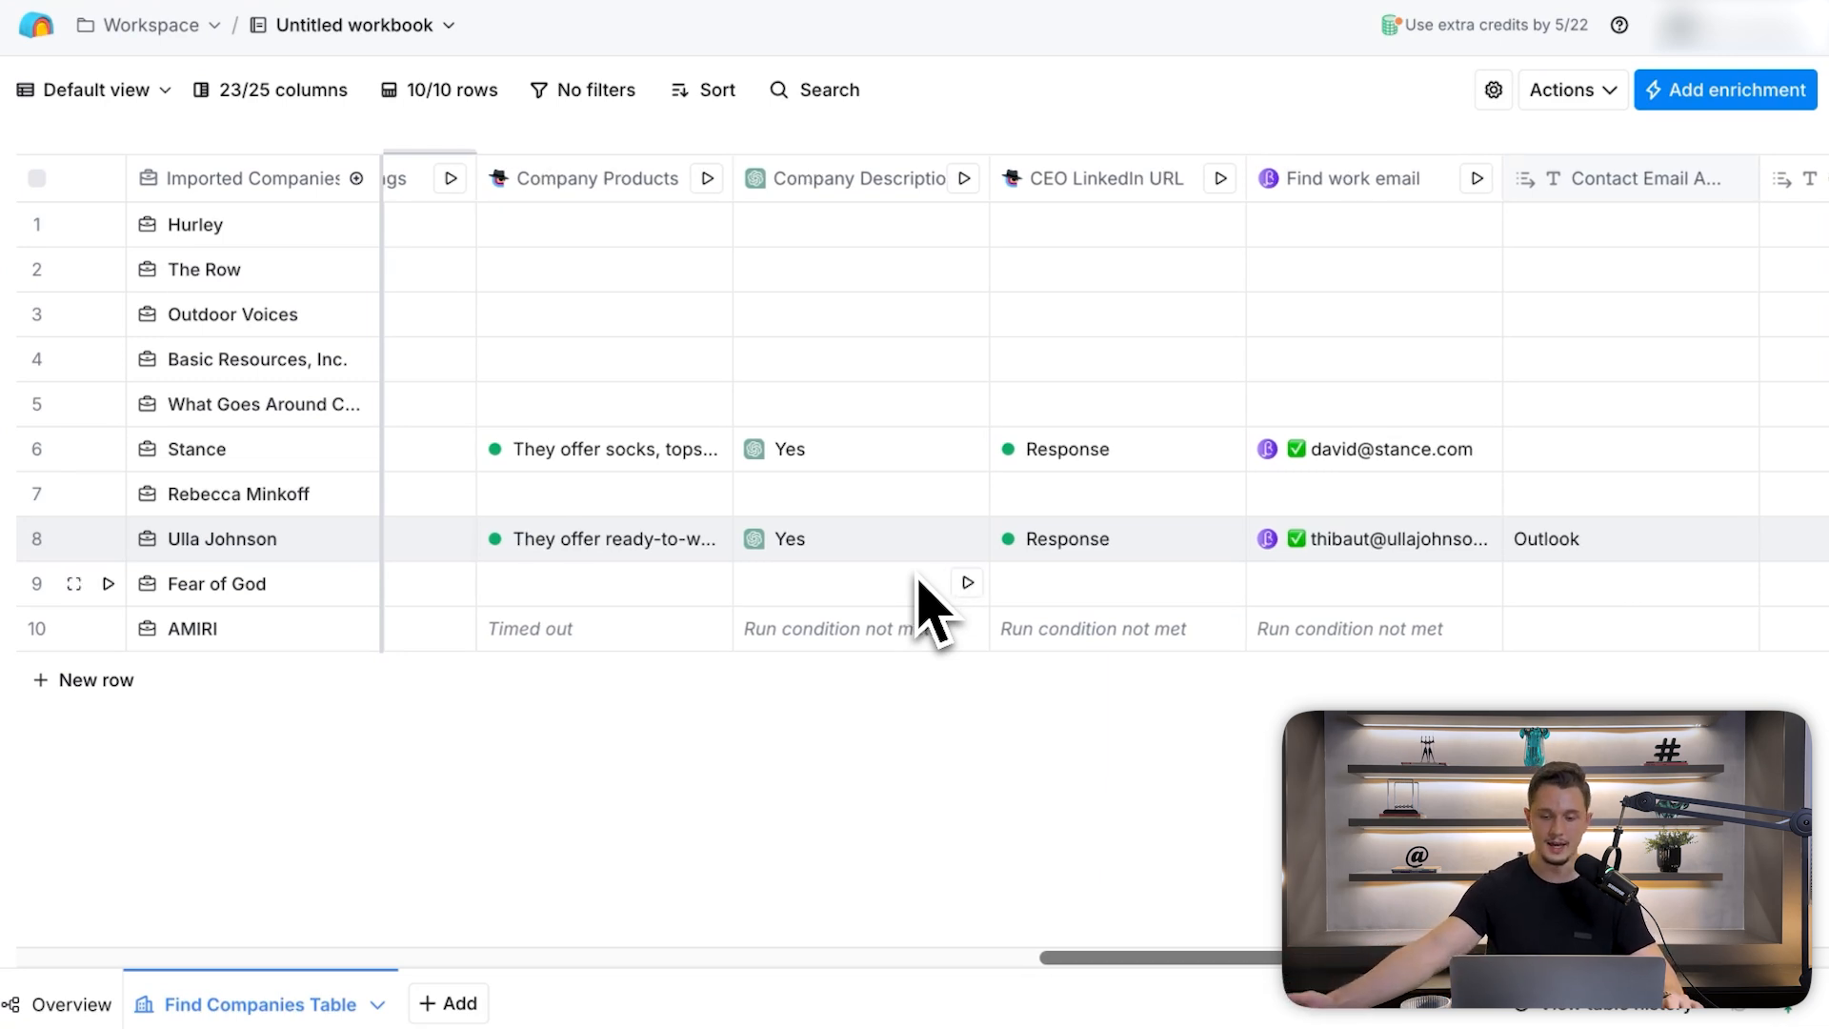
scroll(919, 581, "right", 3)
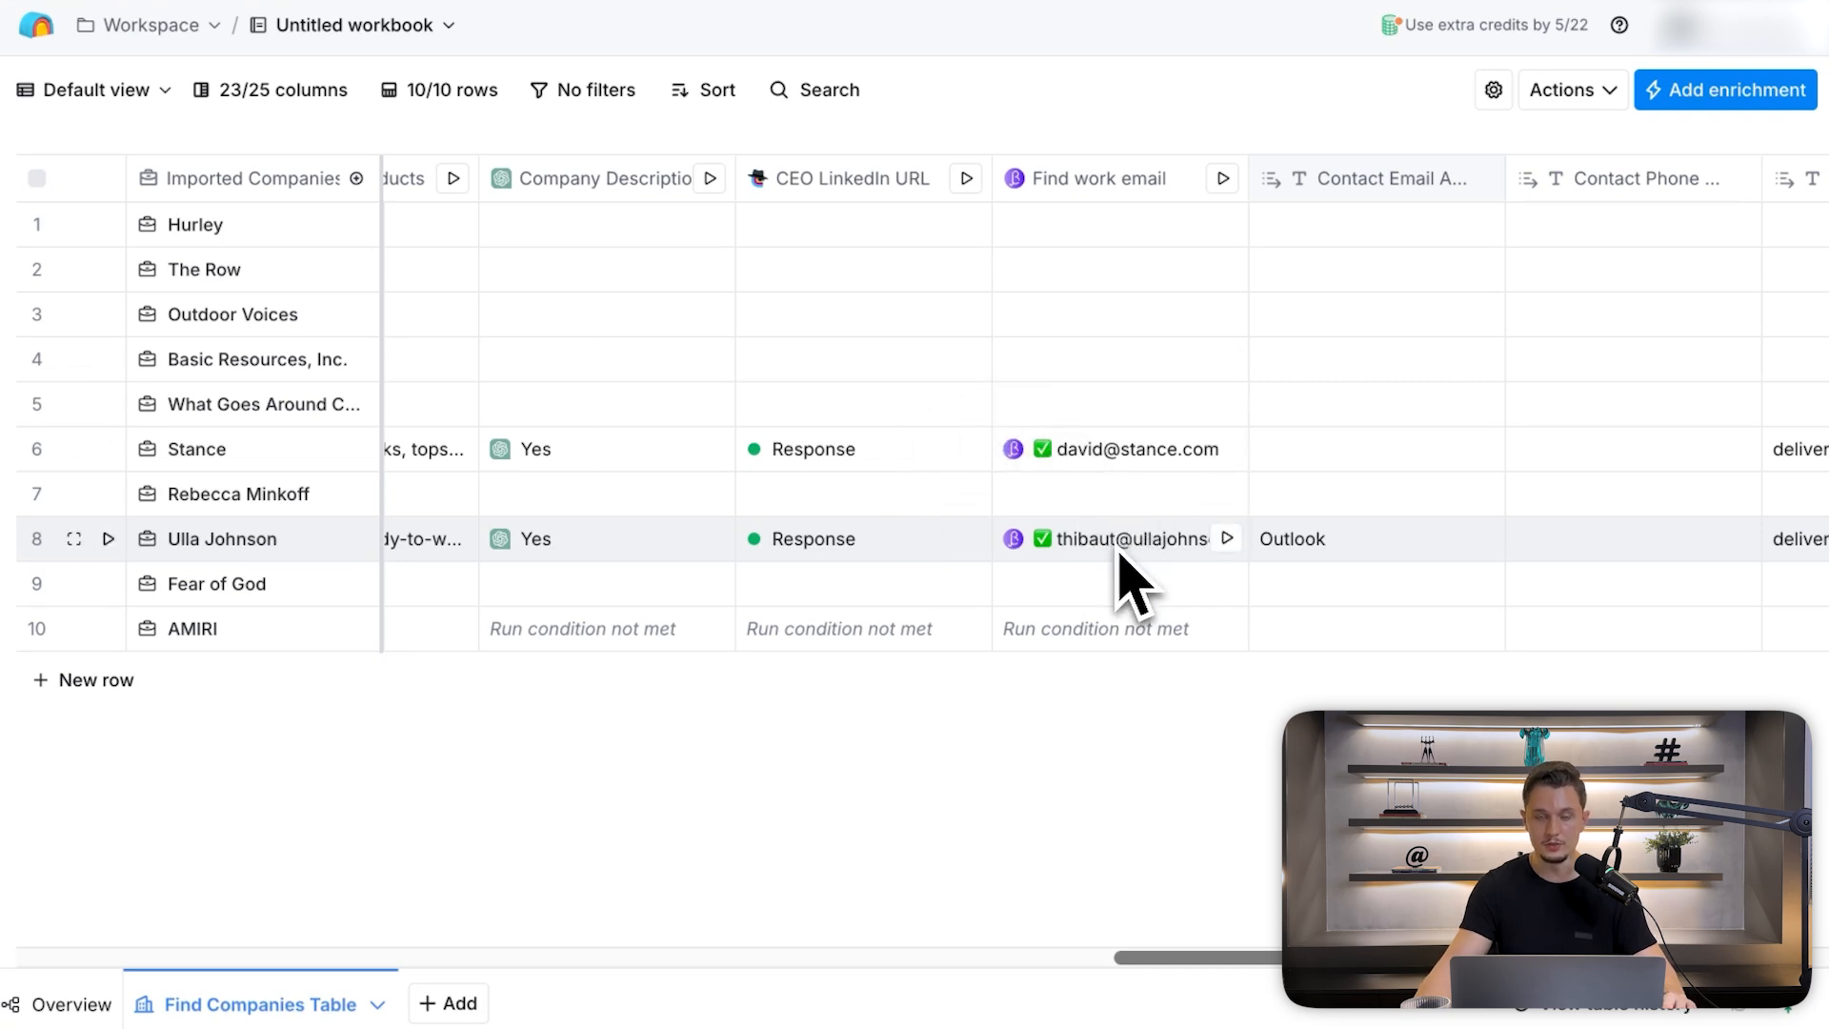
scroll(1114, 533, "right", 6)
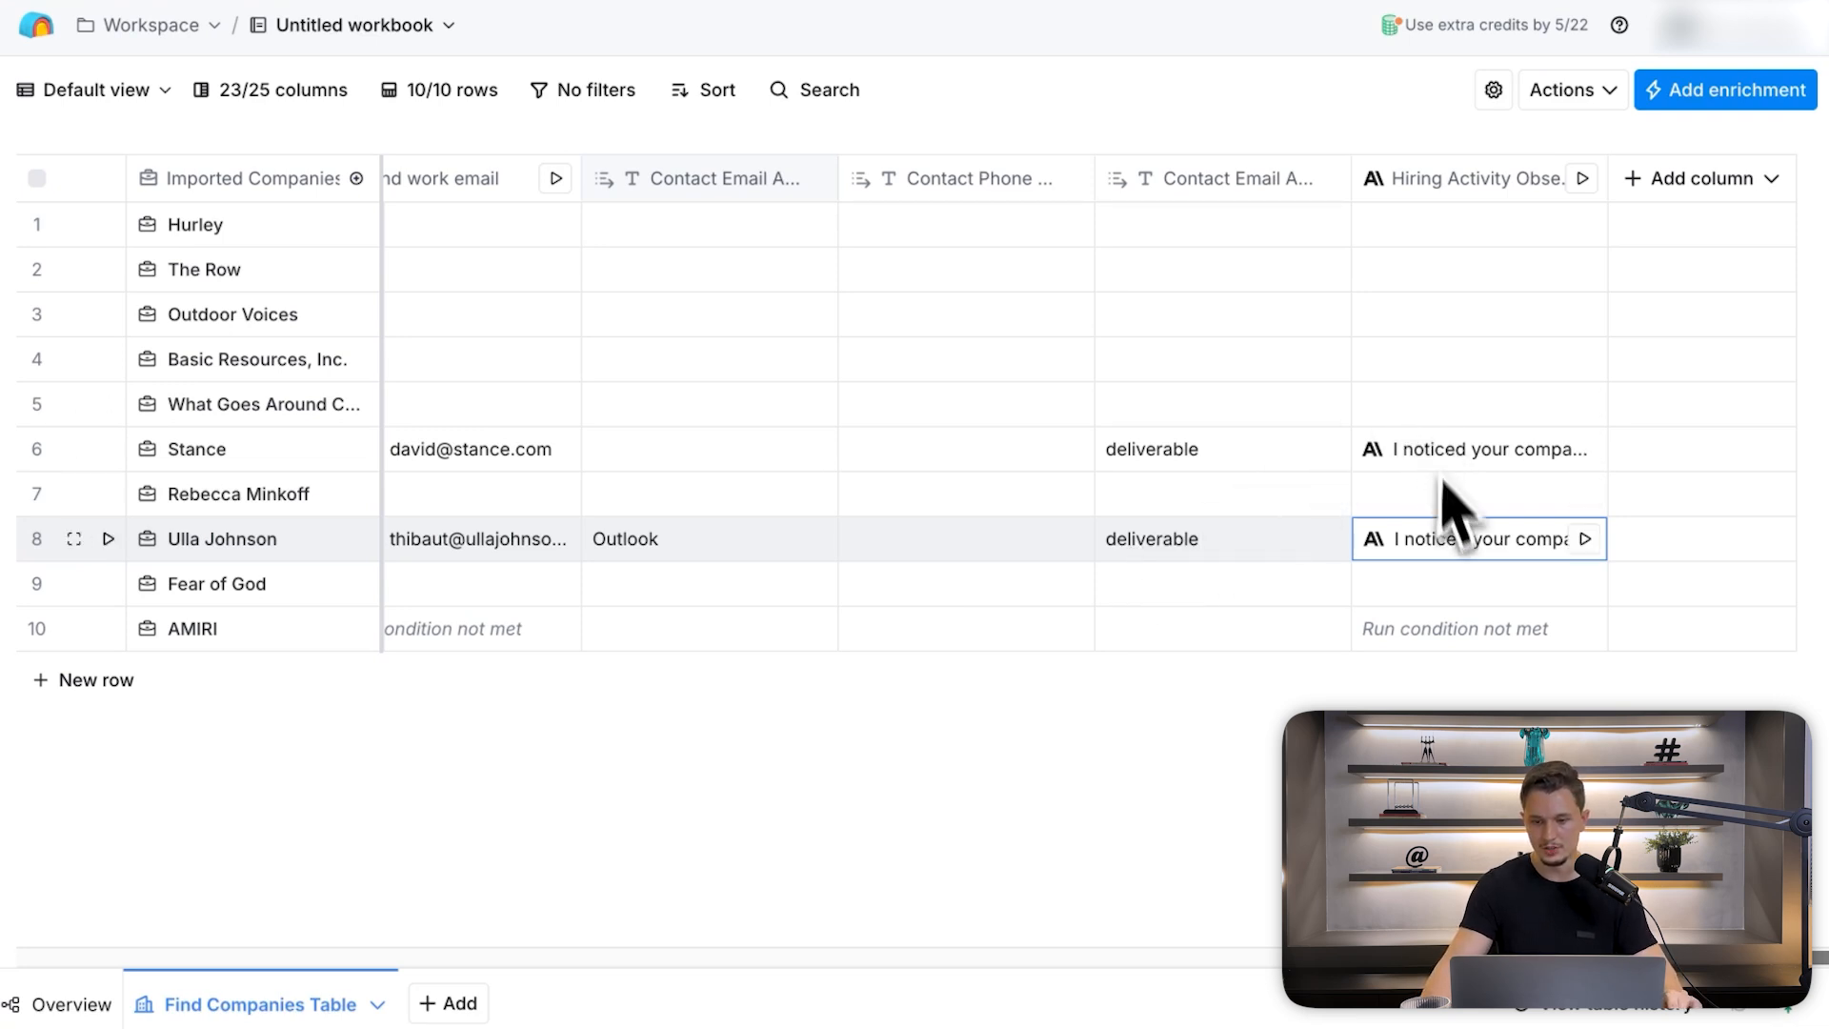
- Search the enrichments for "instantly" and open the Add Lead to Campaign integration
left_click(1698, 95)
type("instantly")
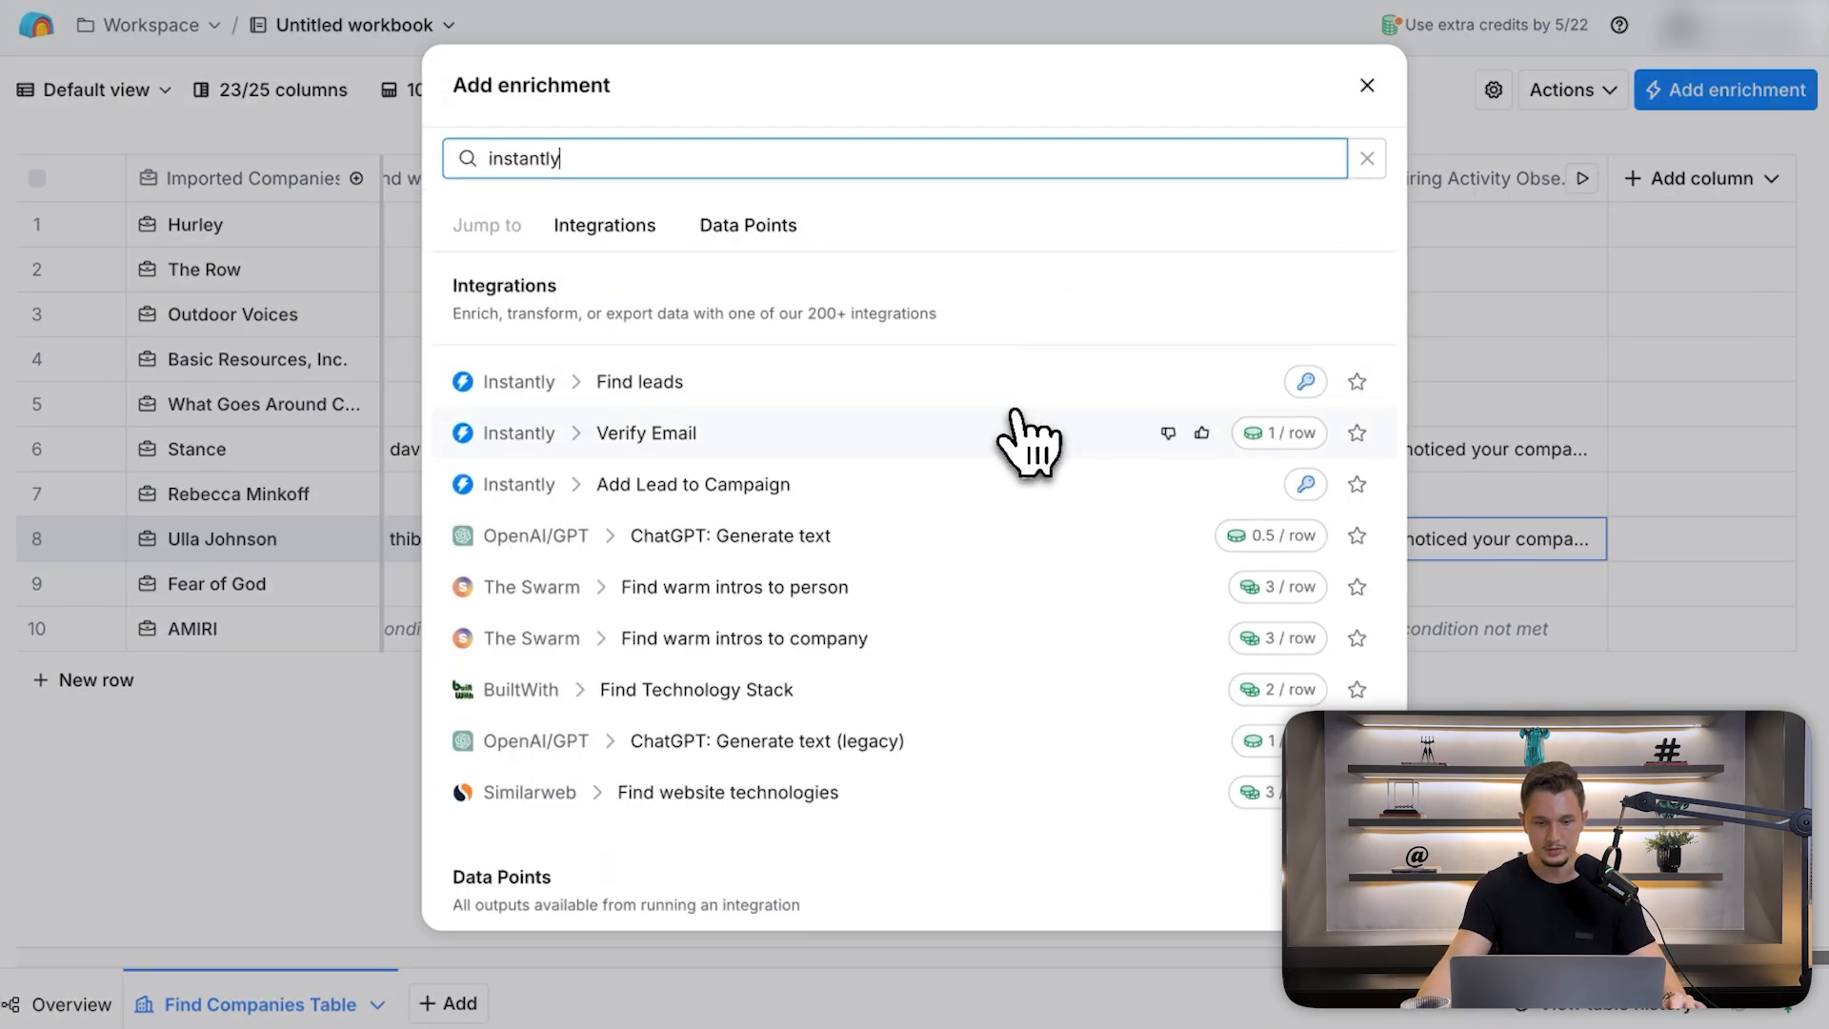
left_click(696, 500)
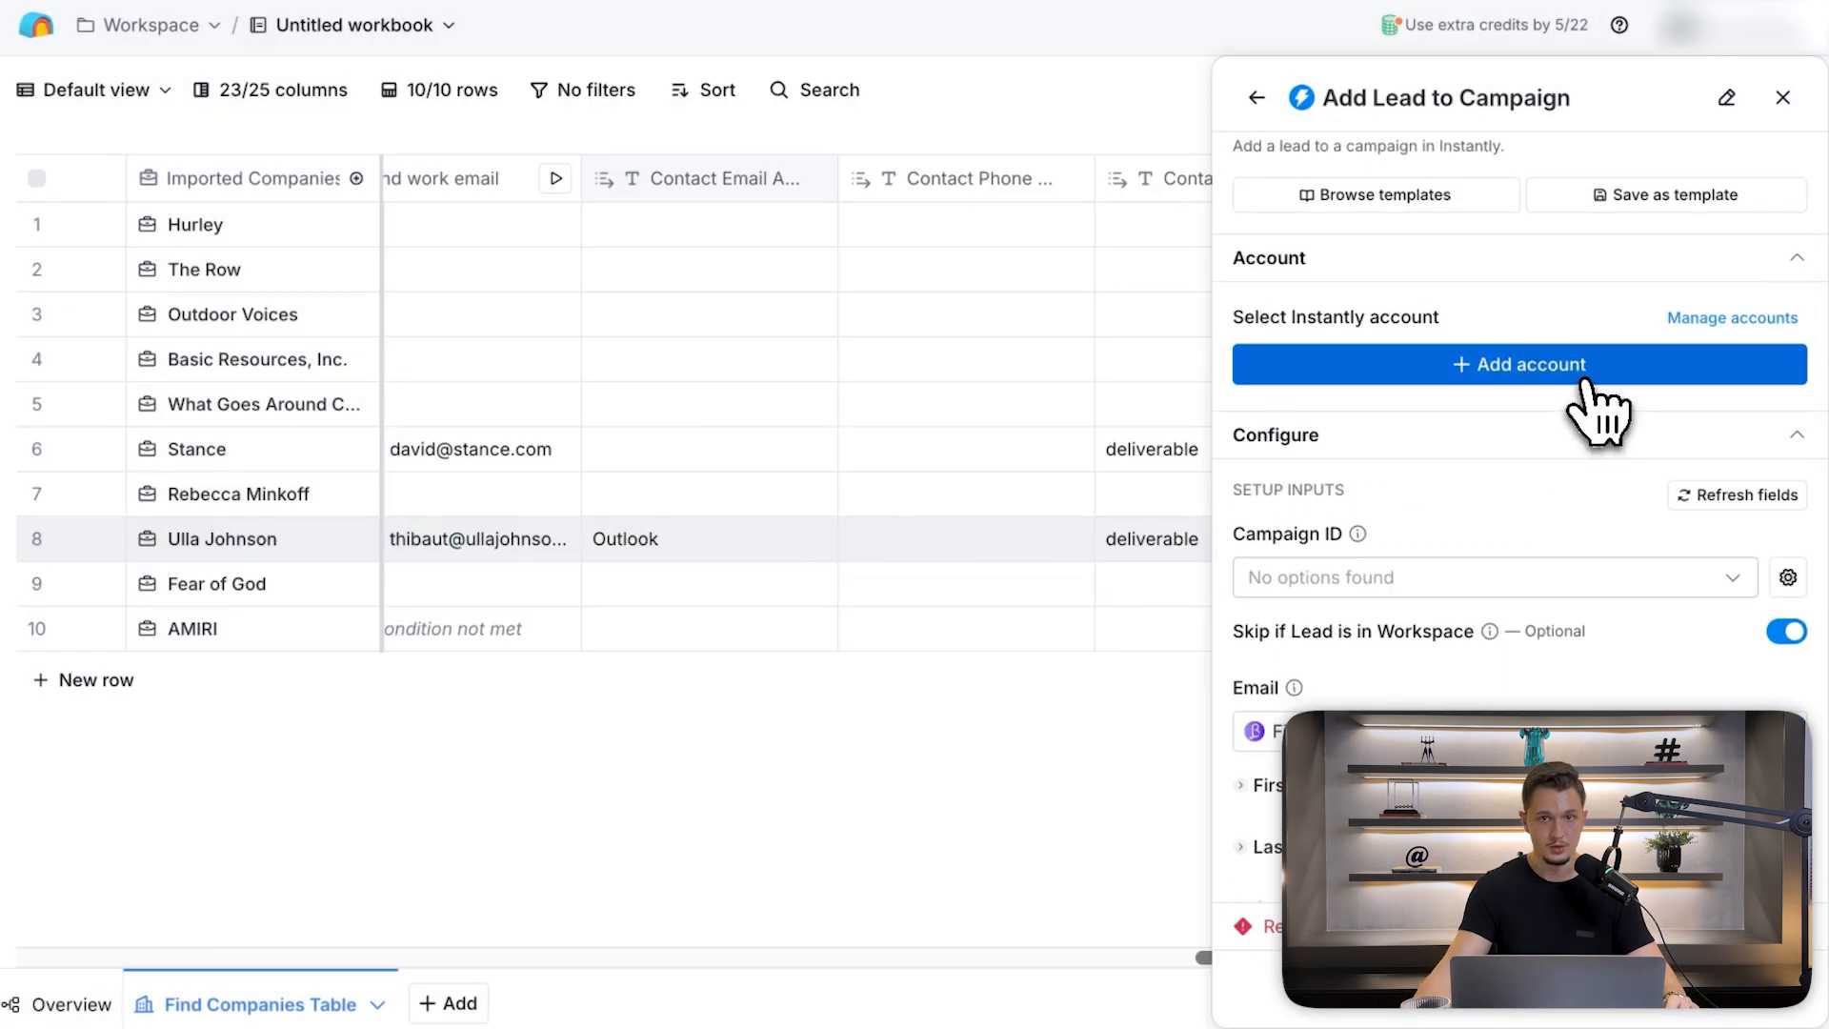
- Try to enter a placeholder ID in the Campaign ID field of the Instantly integration
scroll(1577, 375, "down", 3)
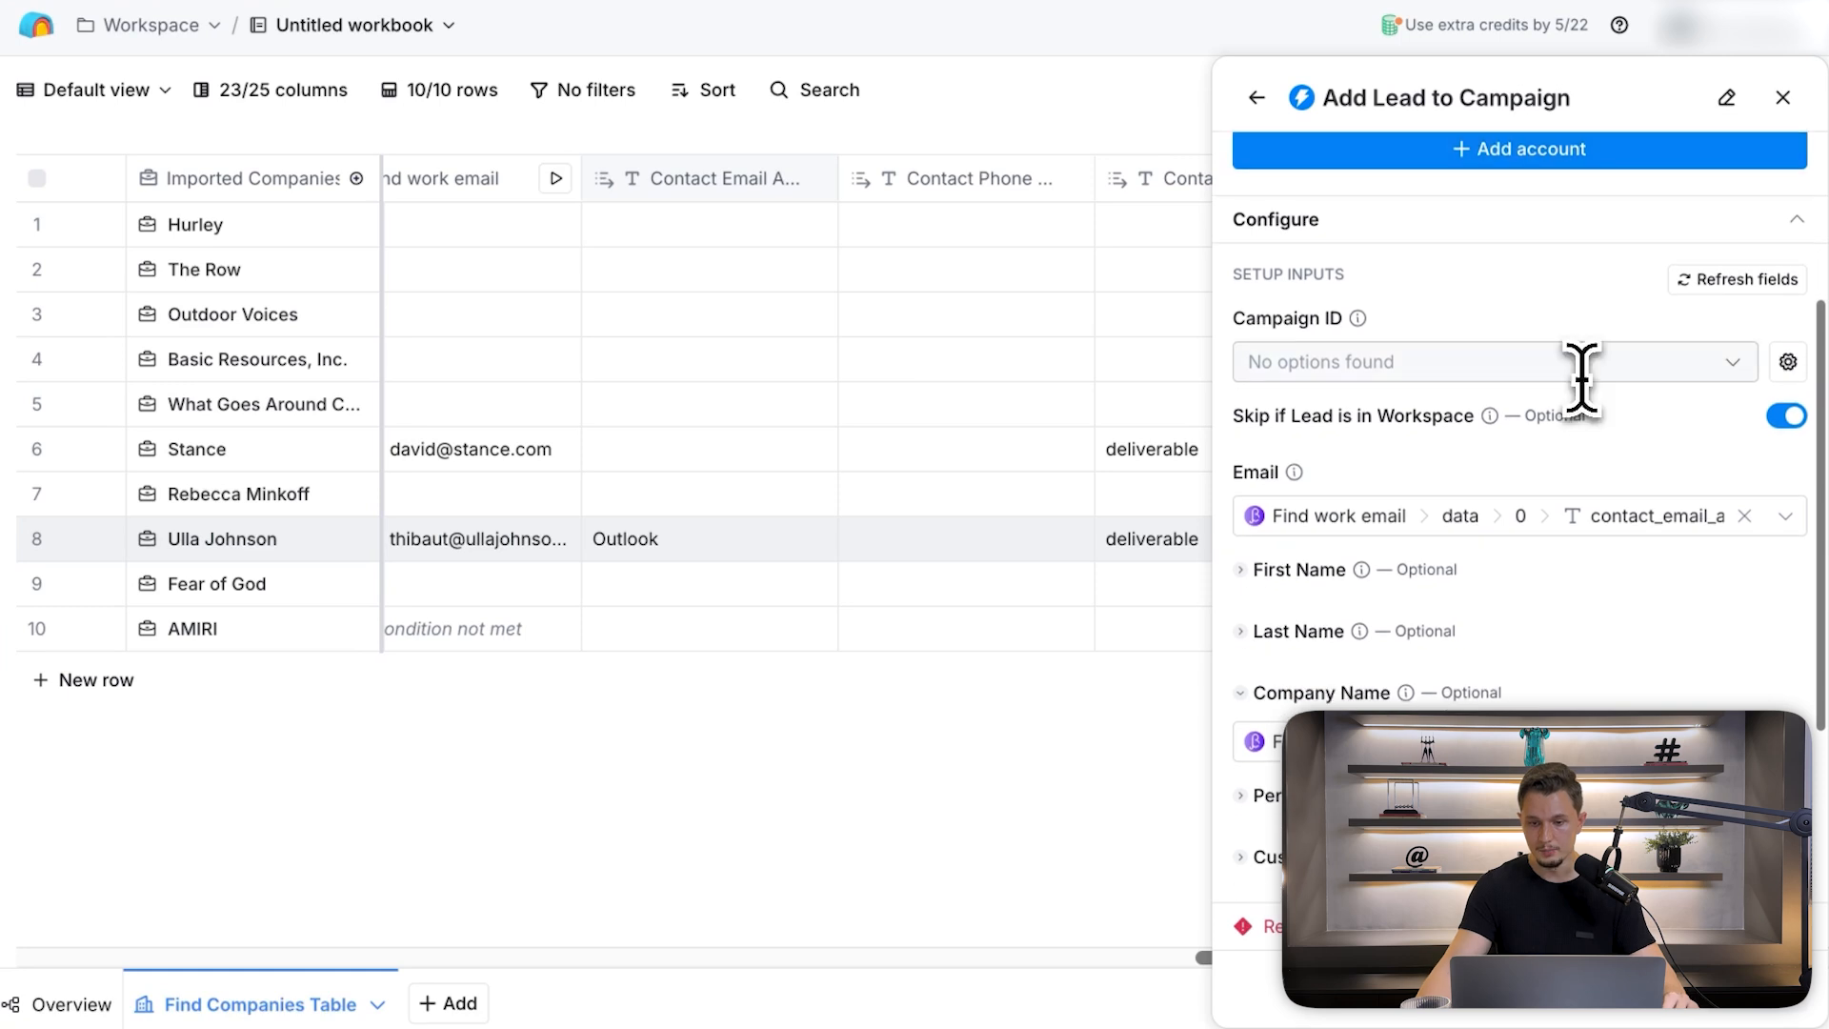
left_click(1576, 364)
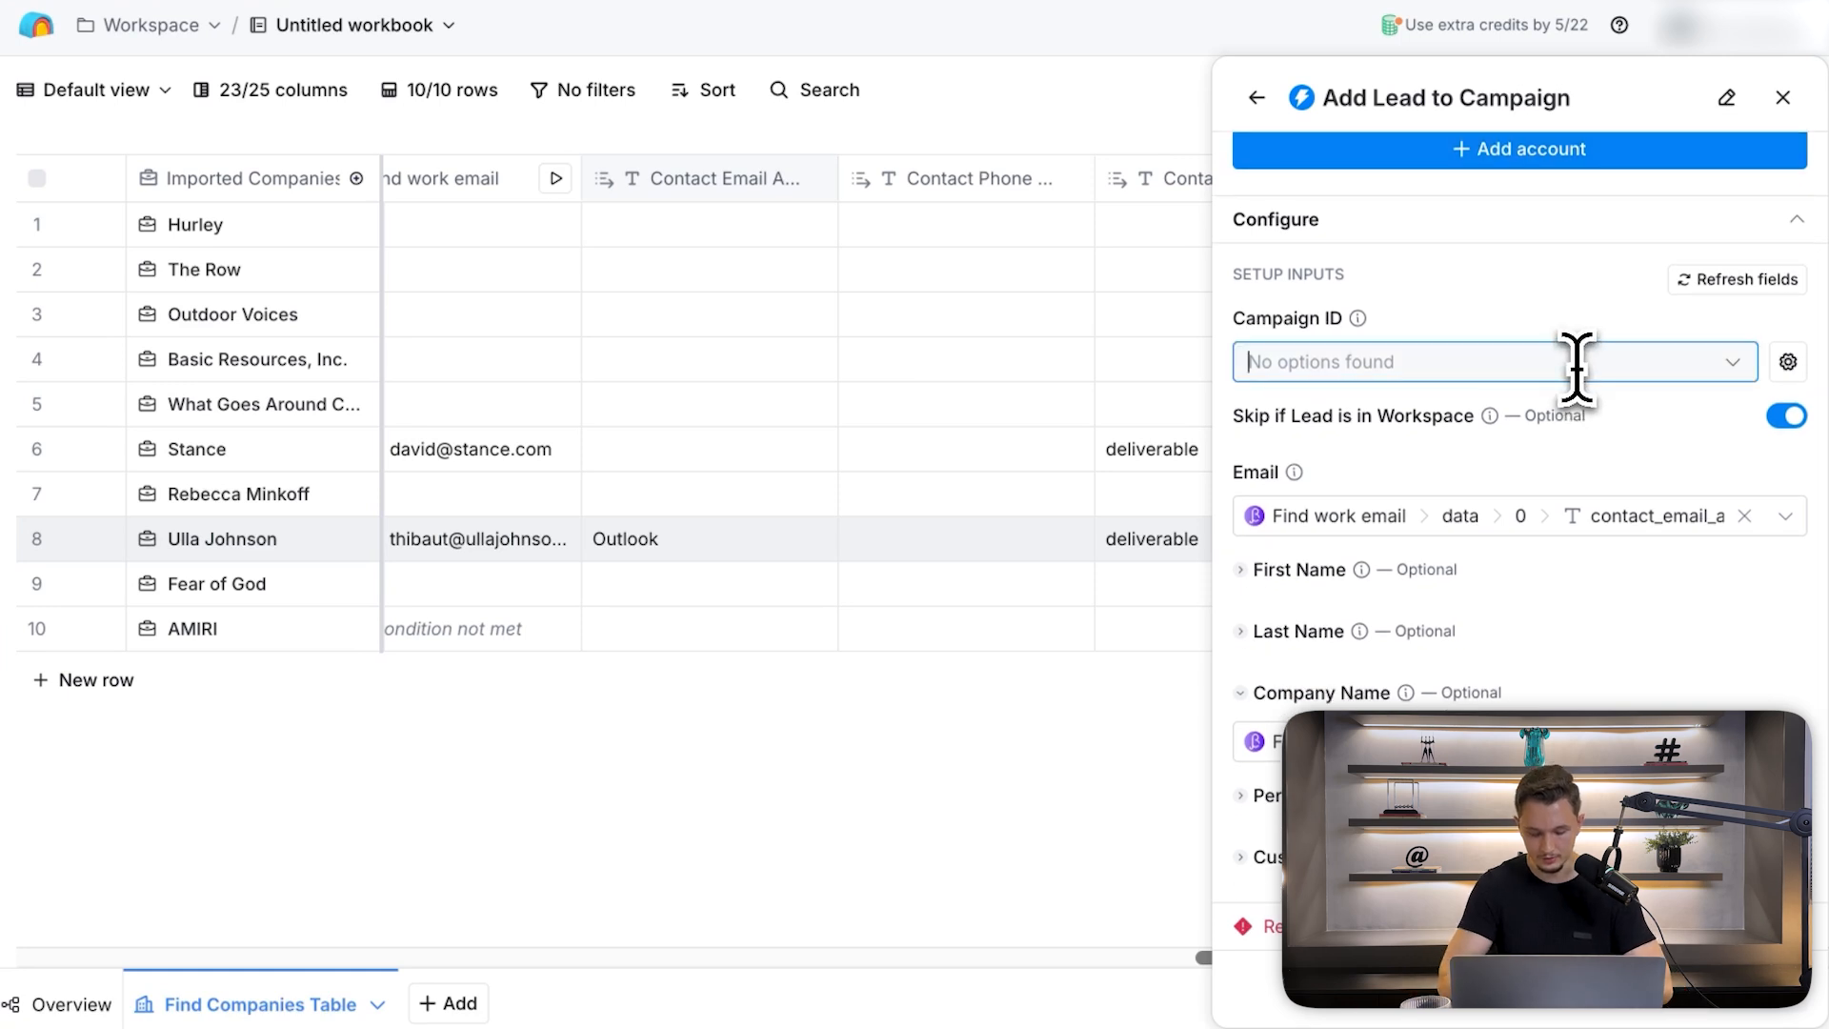
scroll(1586, 380, "down", 3)
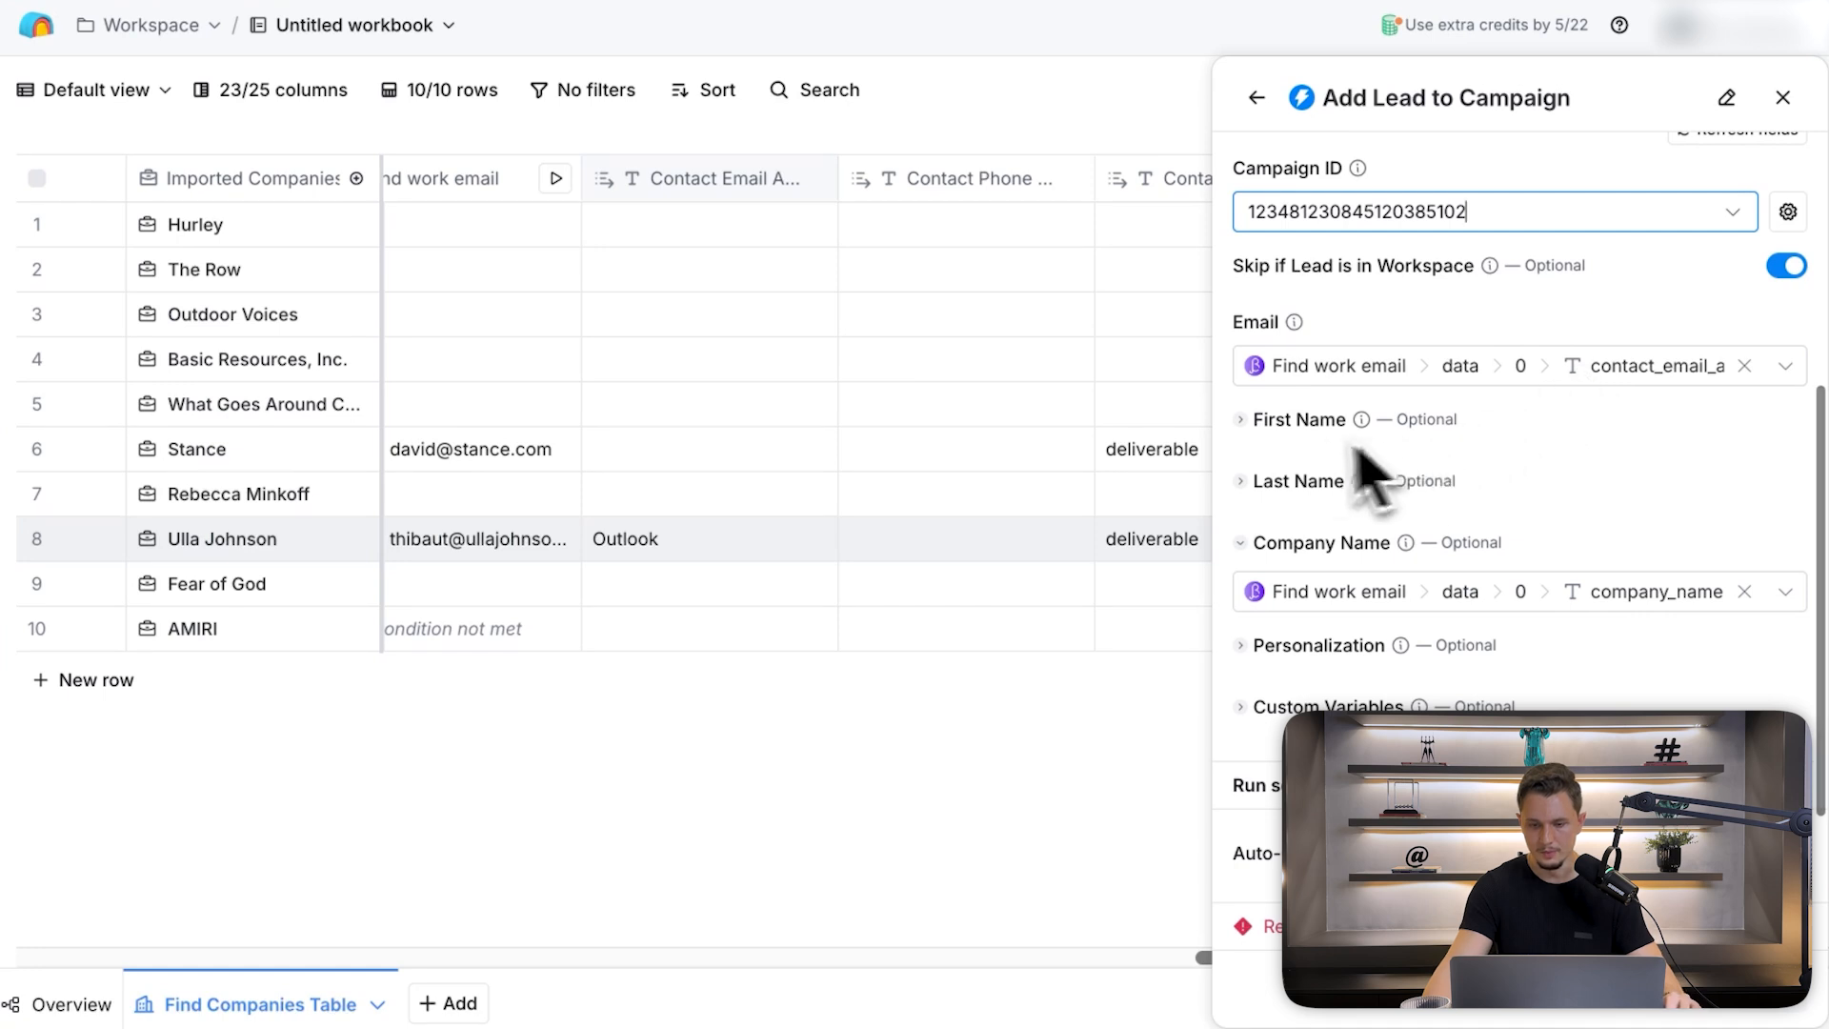
- Map the optional First Name field to the Name column and preview the values it supplies
left_click(1290, 435)
left_click(1288, 427)
left_click(1306, 481)
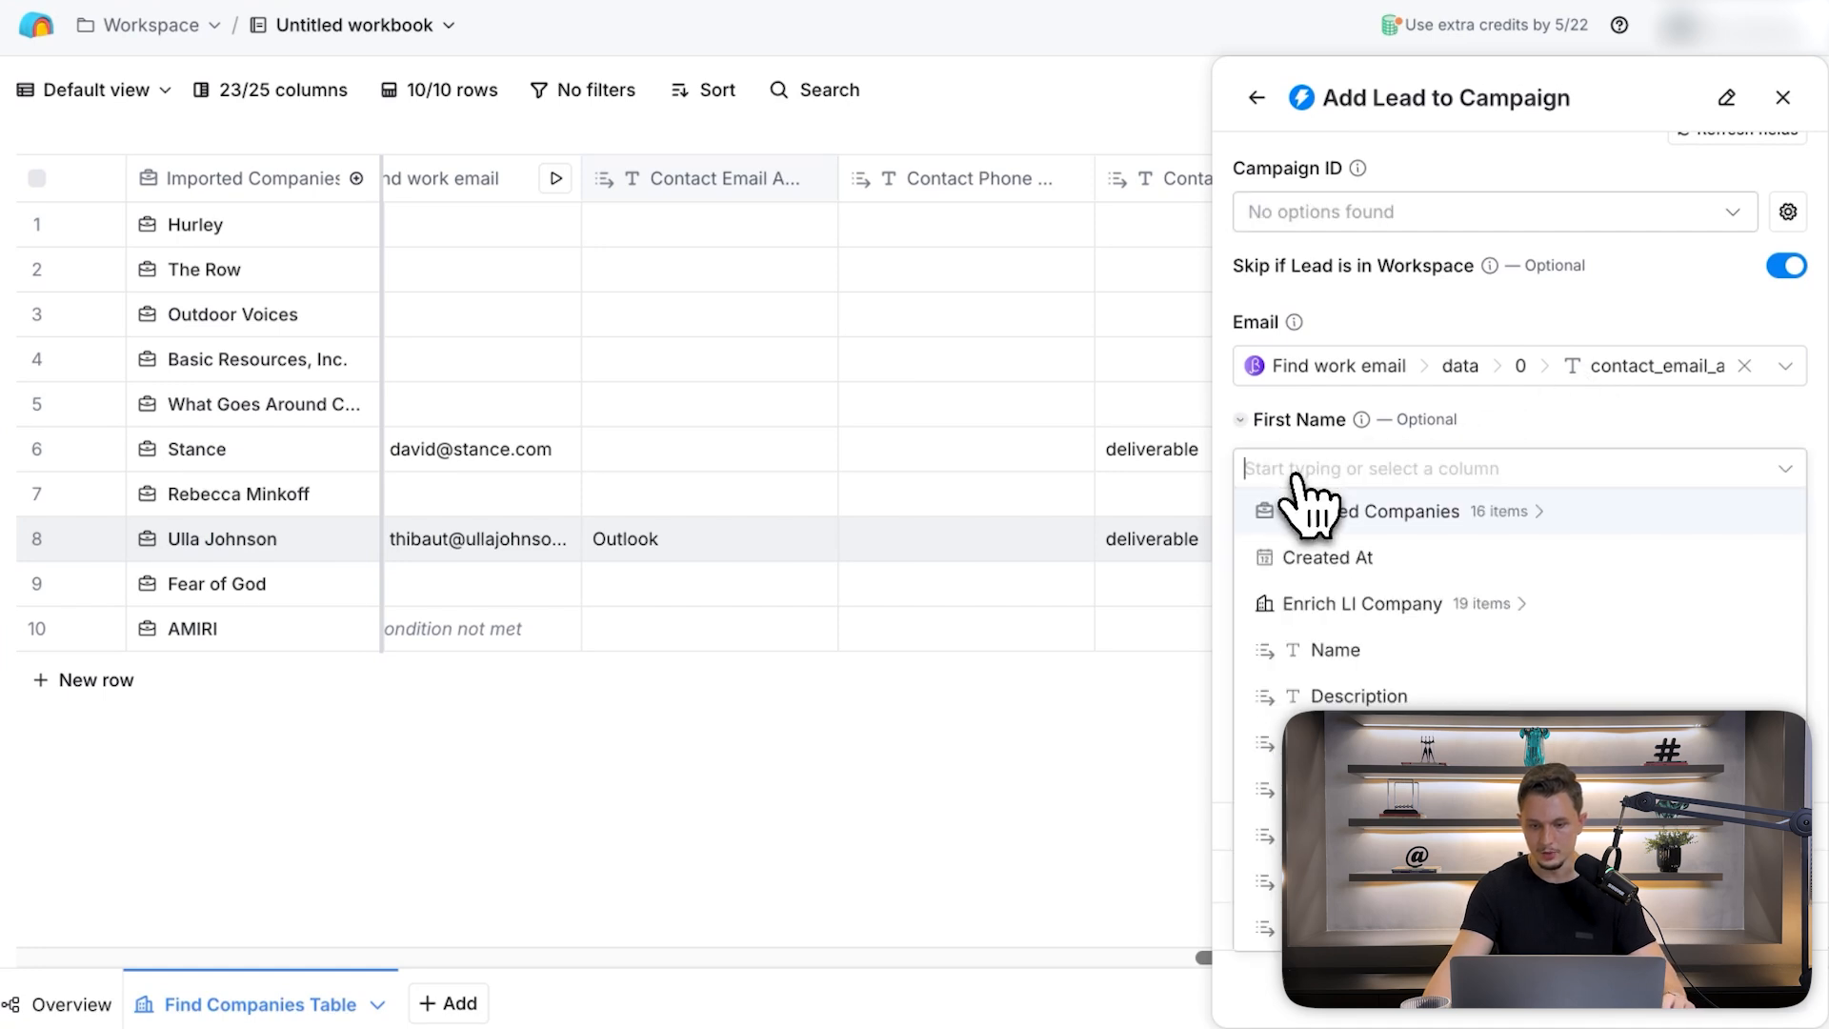
left_click(1395, 648)
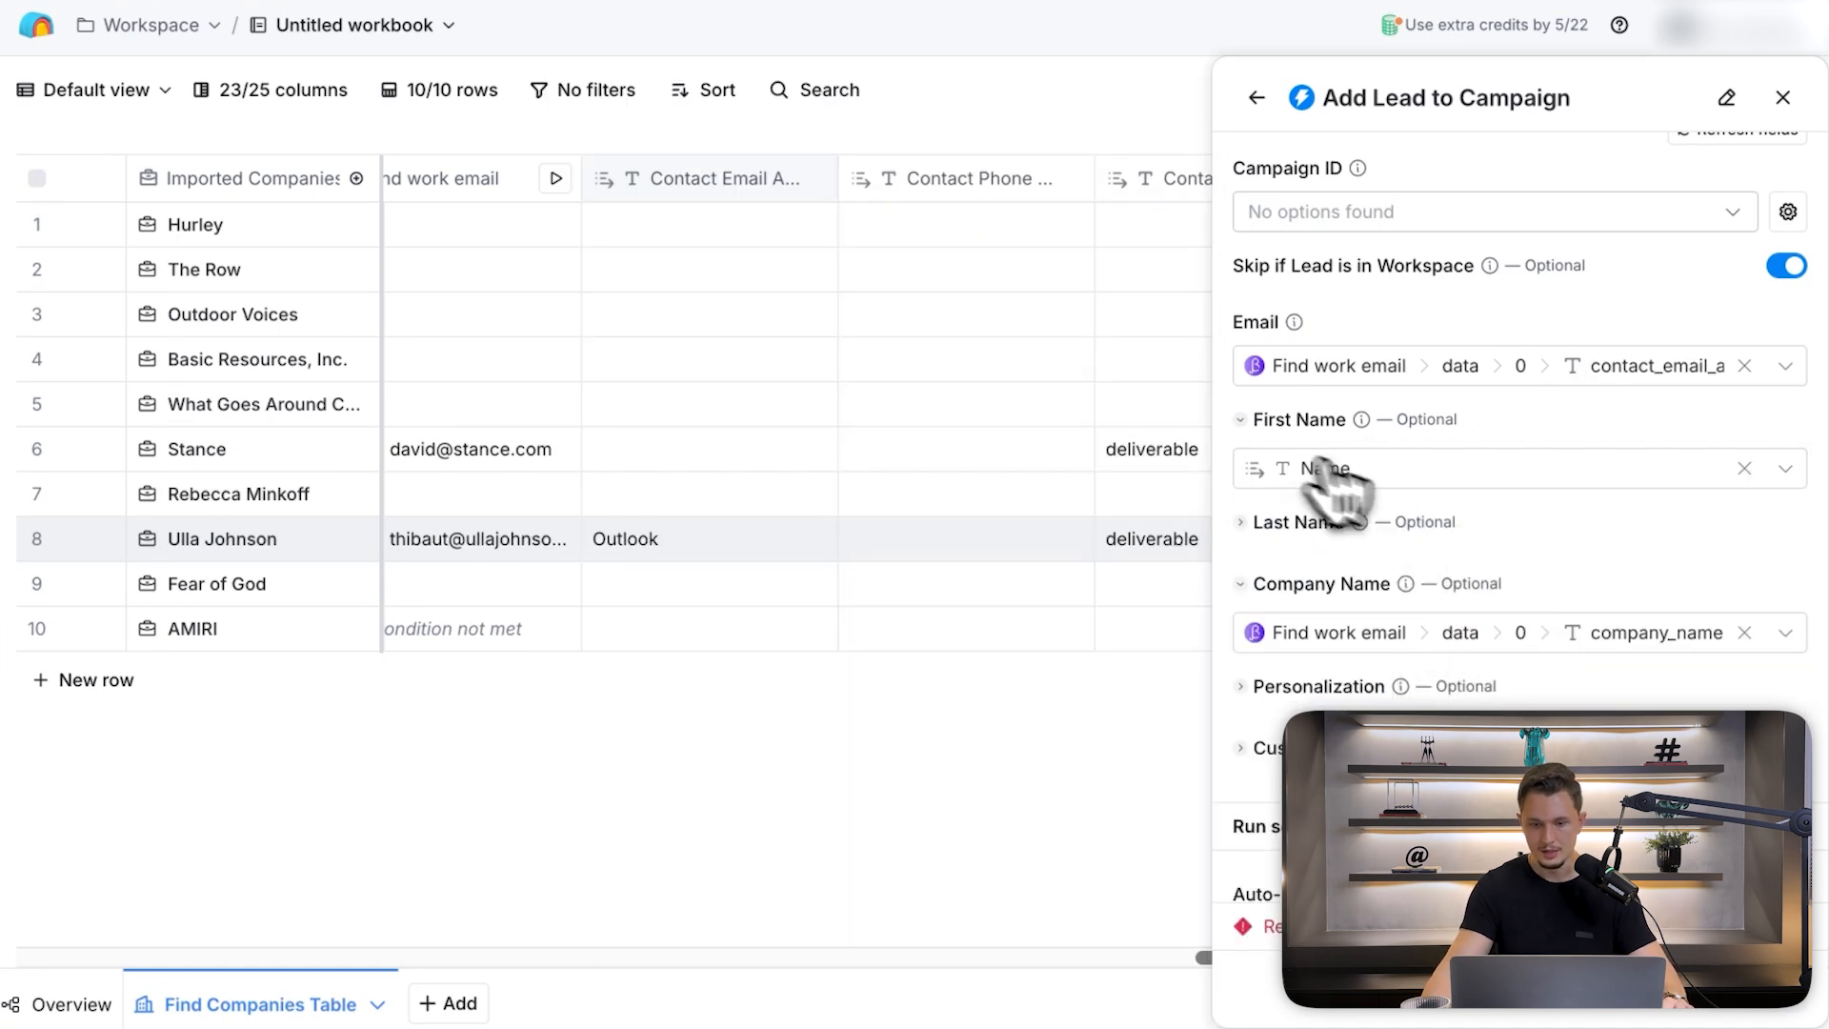
mouse_move(1322, 484)
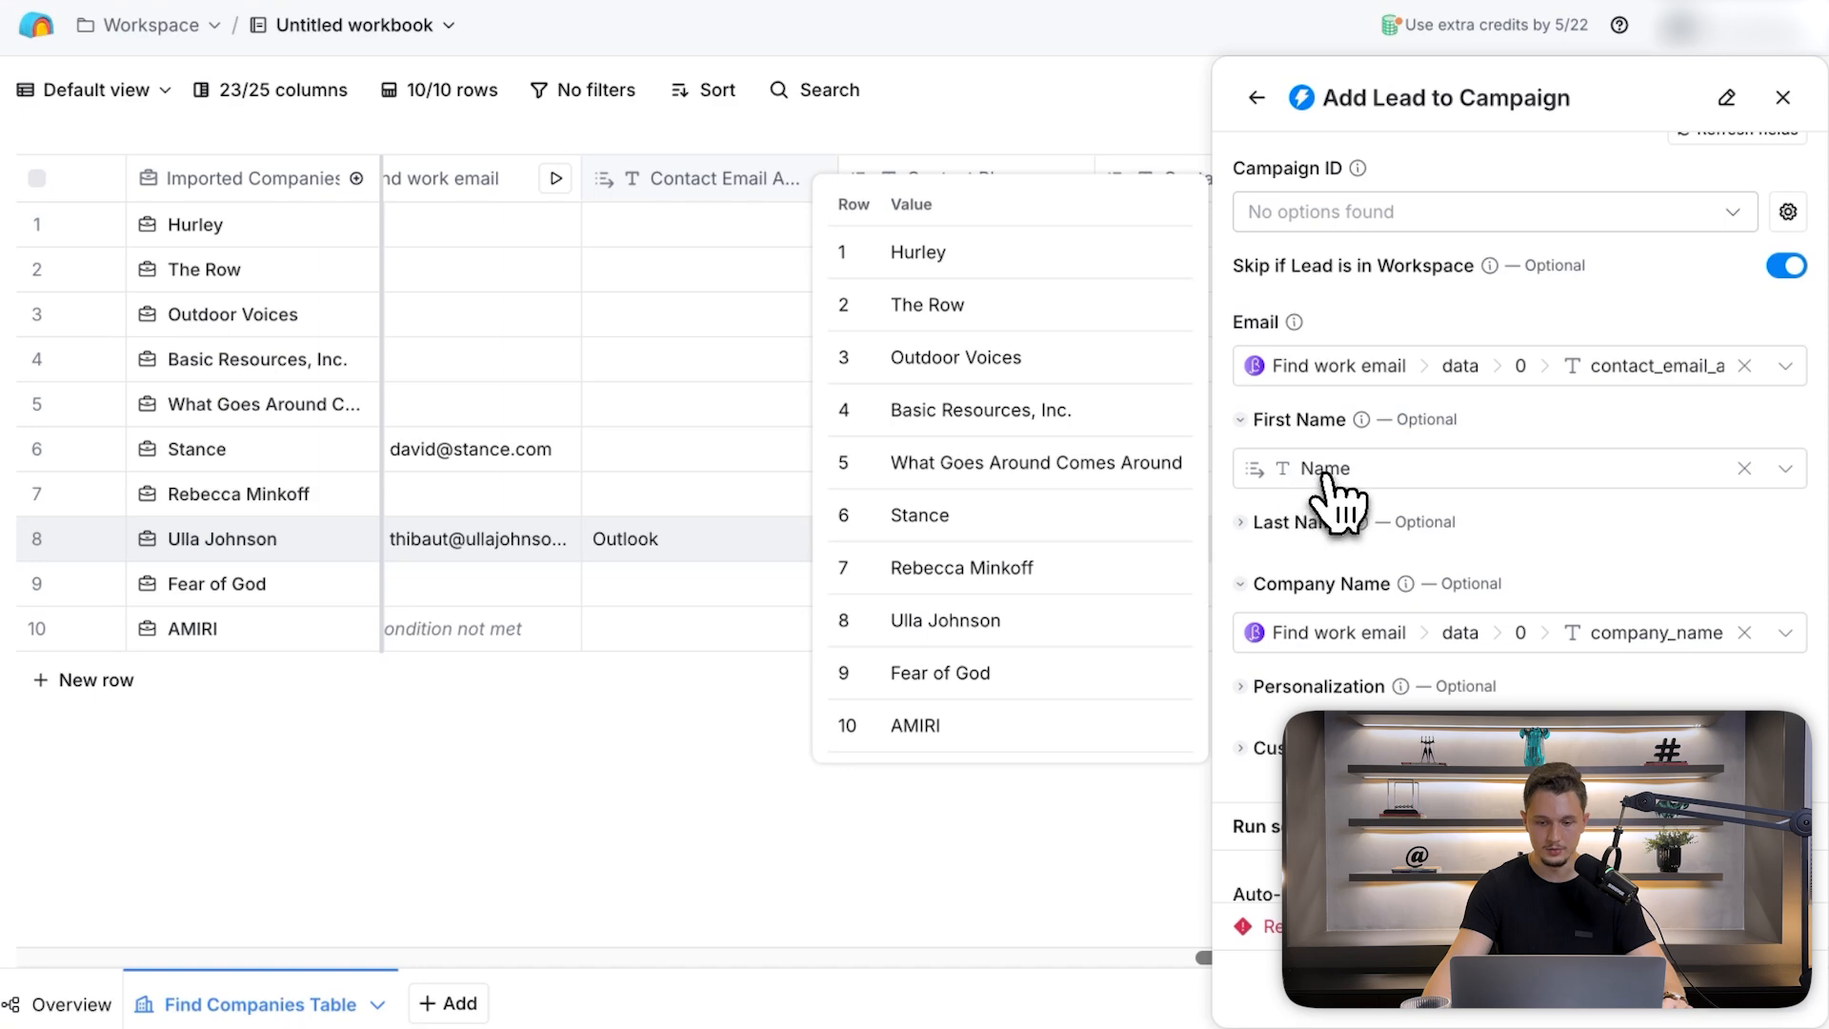
- Remap the optional First Name field to Person_s_Name from the CEO LinkedIn URL column and check the values it supplies
left_click(1326, 476)
scroll(1371, 658, "down", 5)
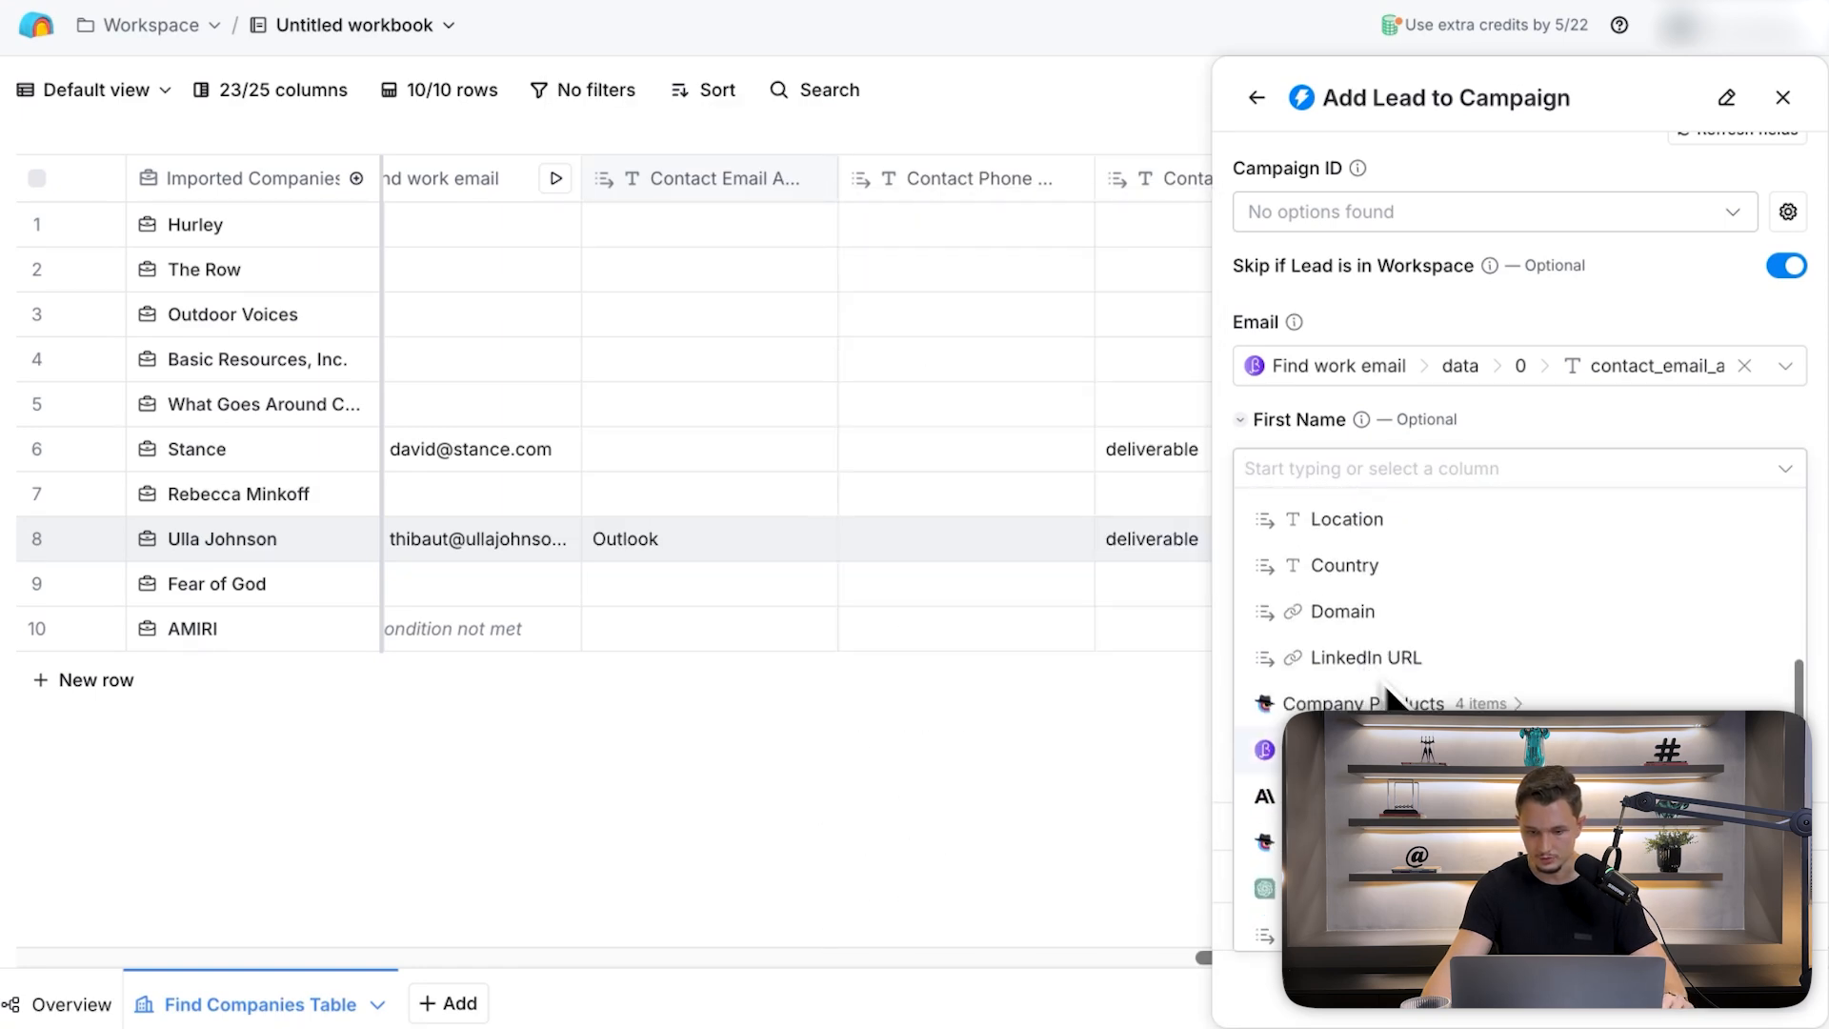
scroll(1376, 681, "down", 3)
left_click(1510, 696)
scroll(1496, 703, "down", 1)
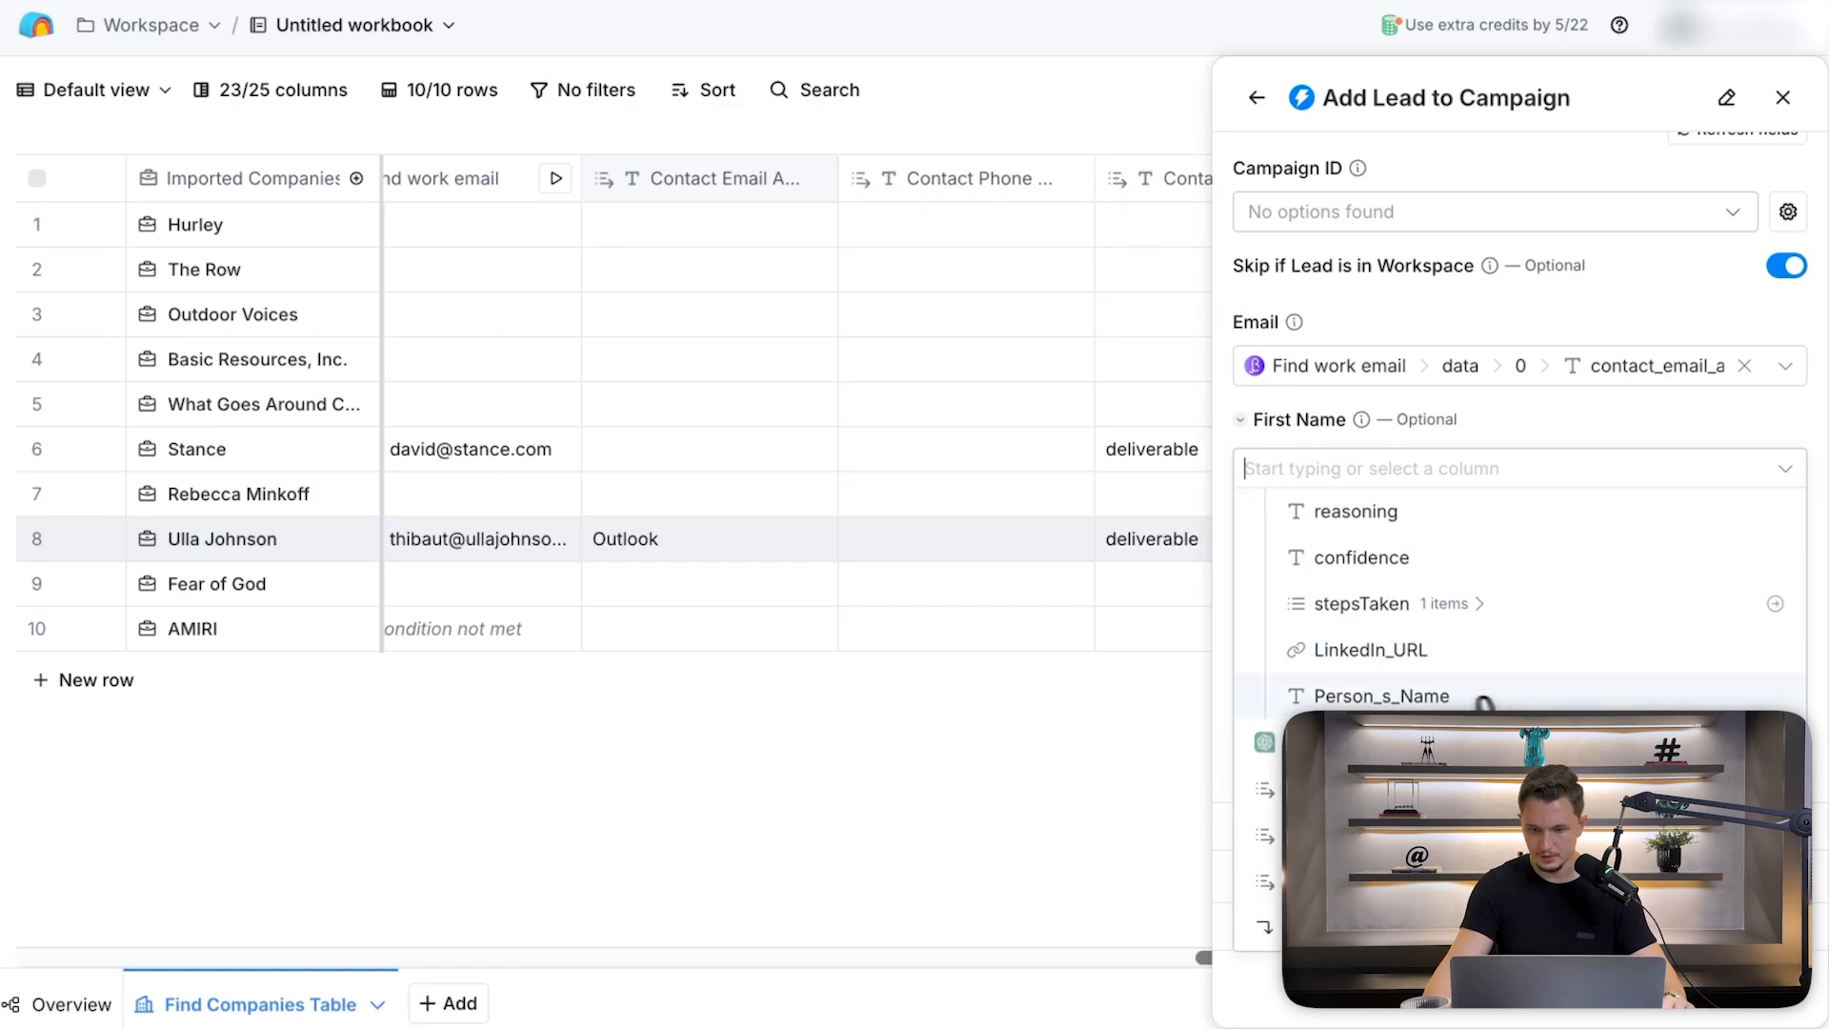
left_click(1429, 696)
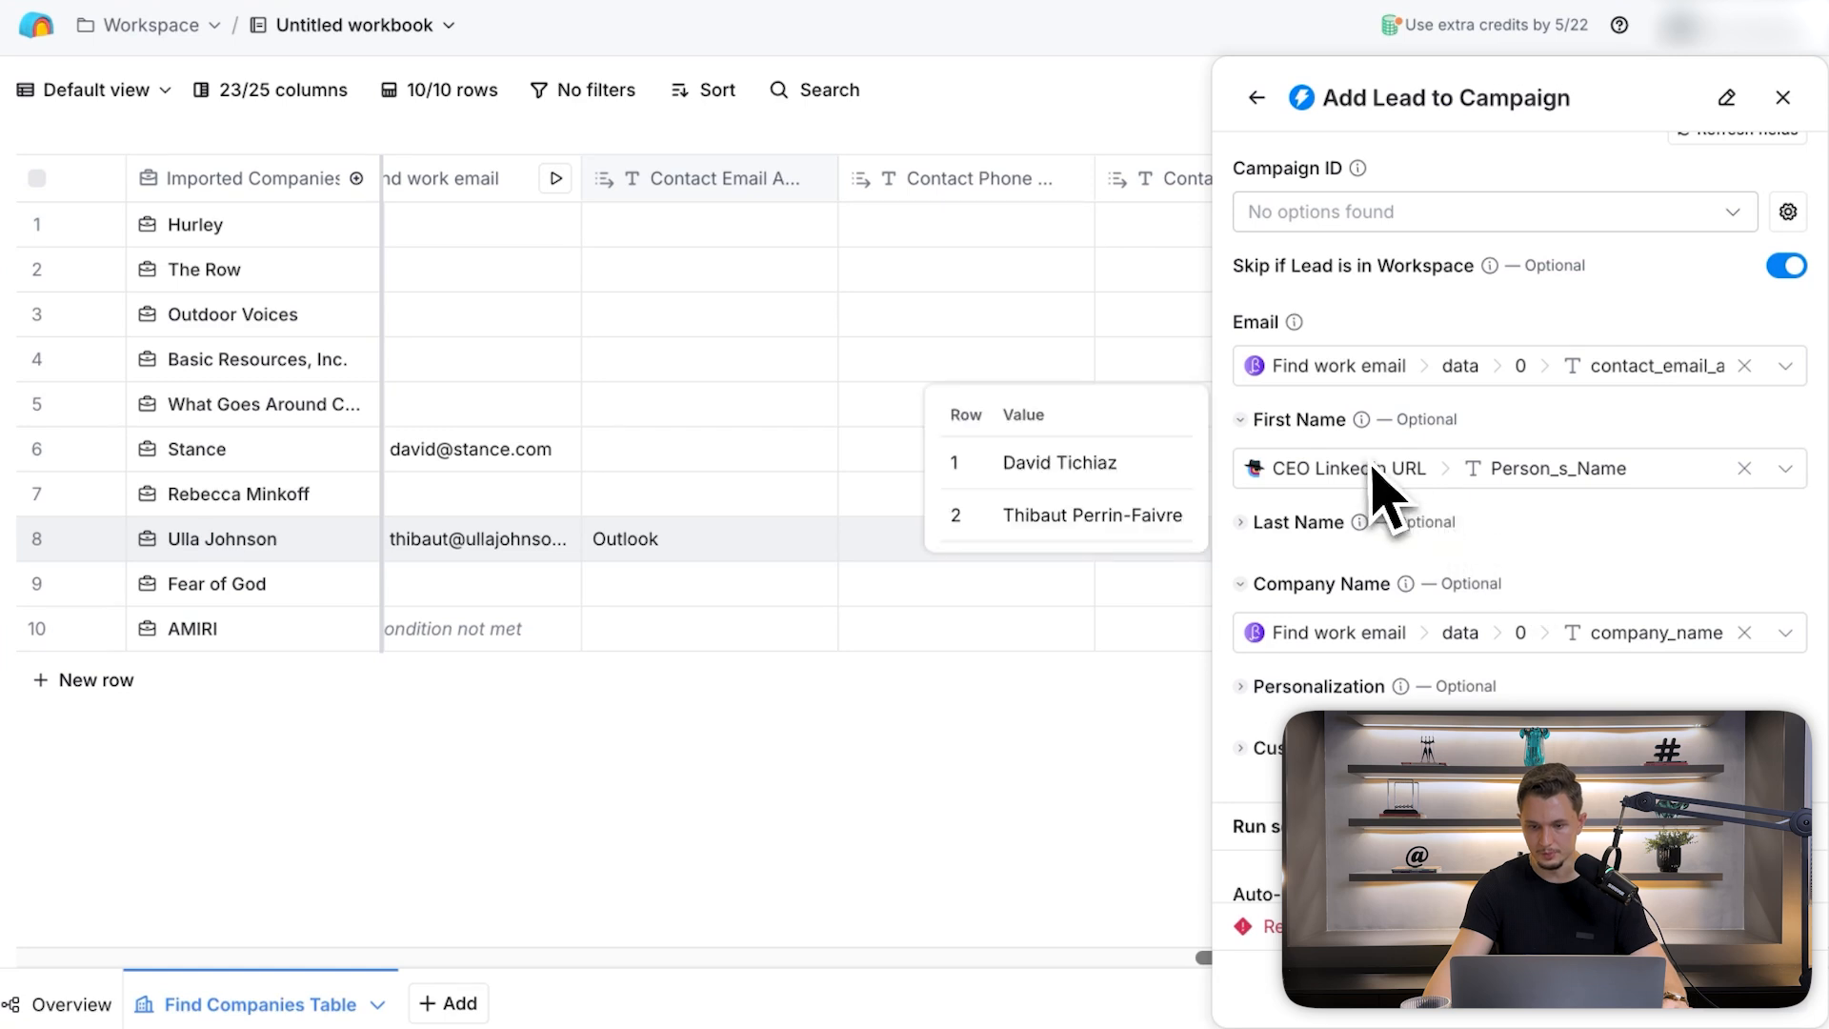
mouse_move(1545, 486)
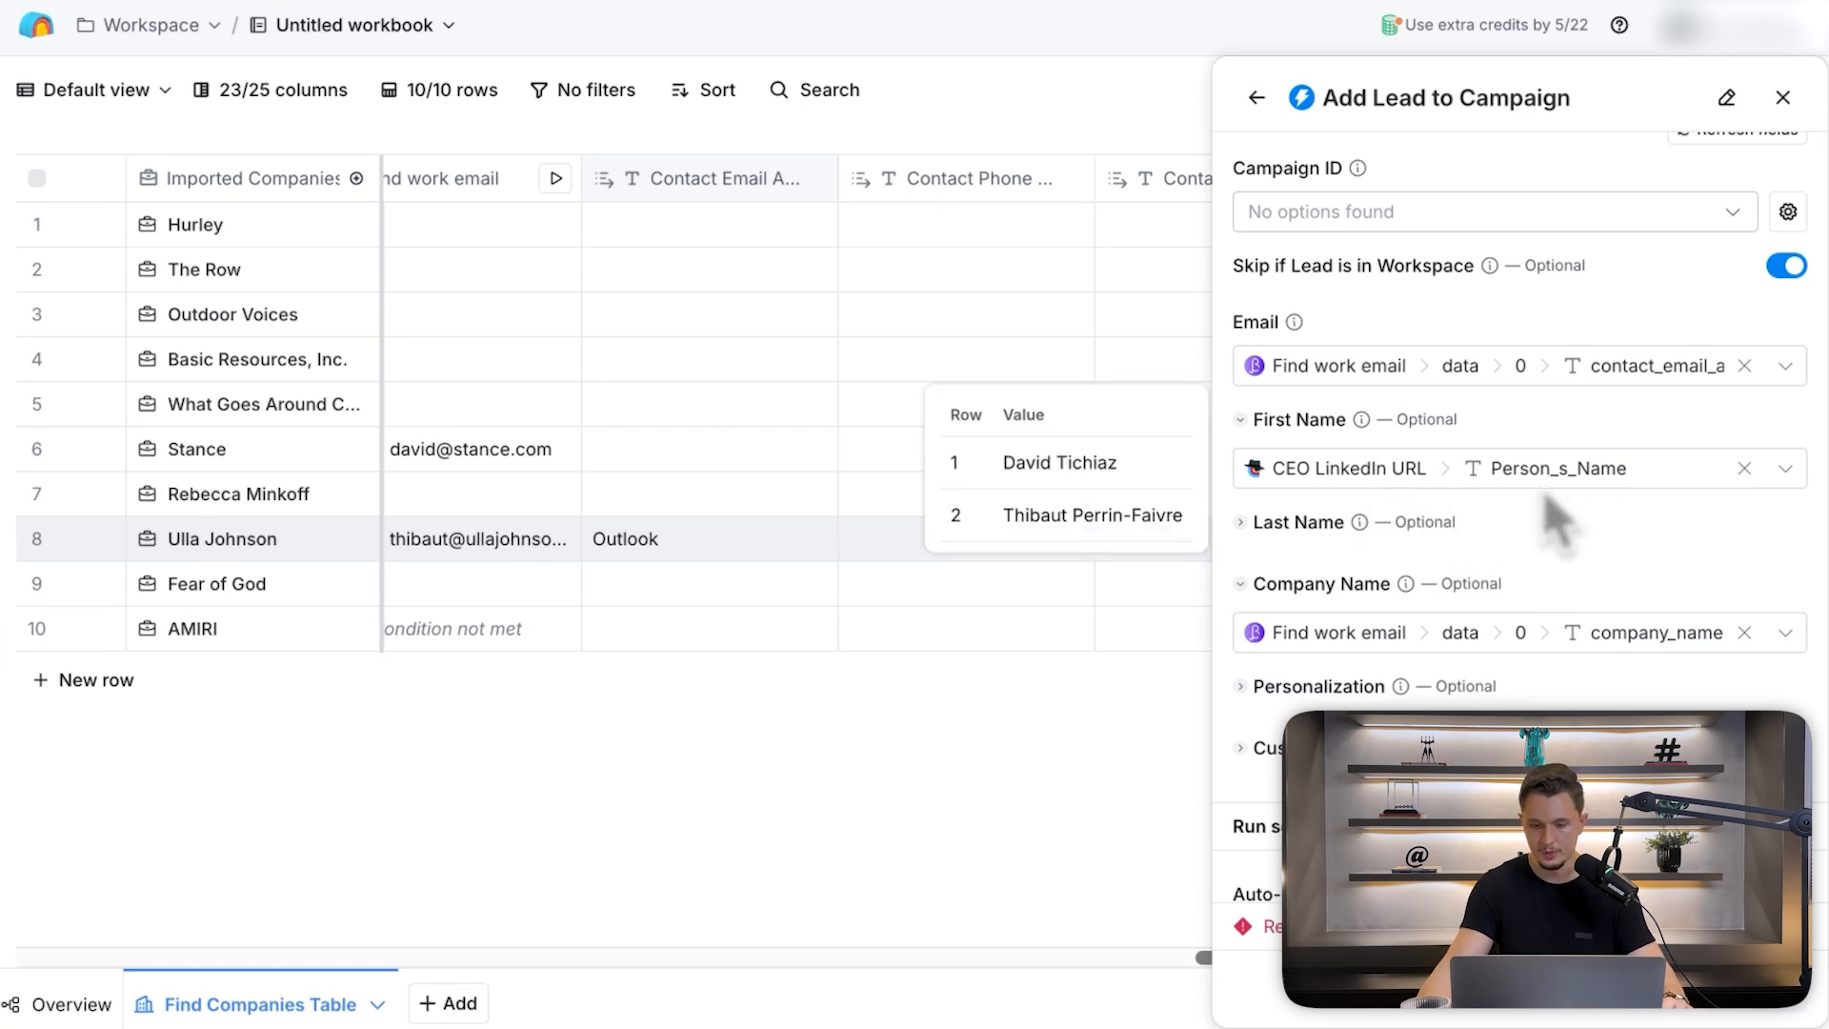
- Fill the optional Personalization field with the personalized_line output of the Hiring Activity Observation column
scroll(1486, 552, "down", 2)
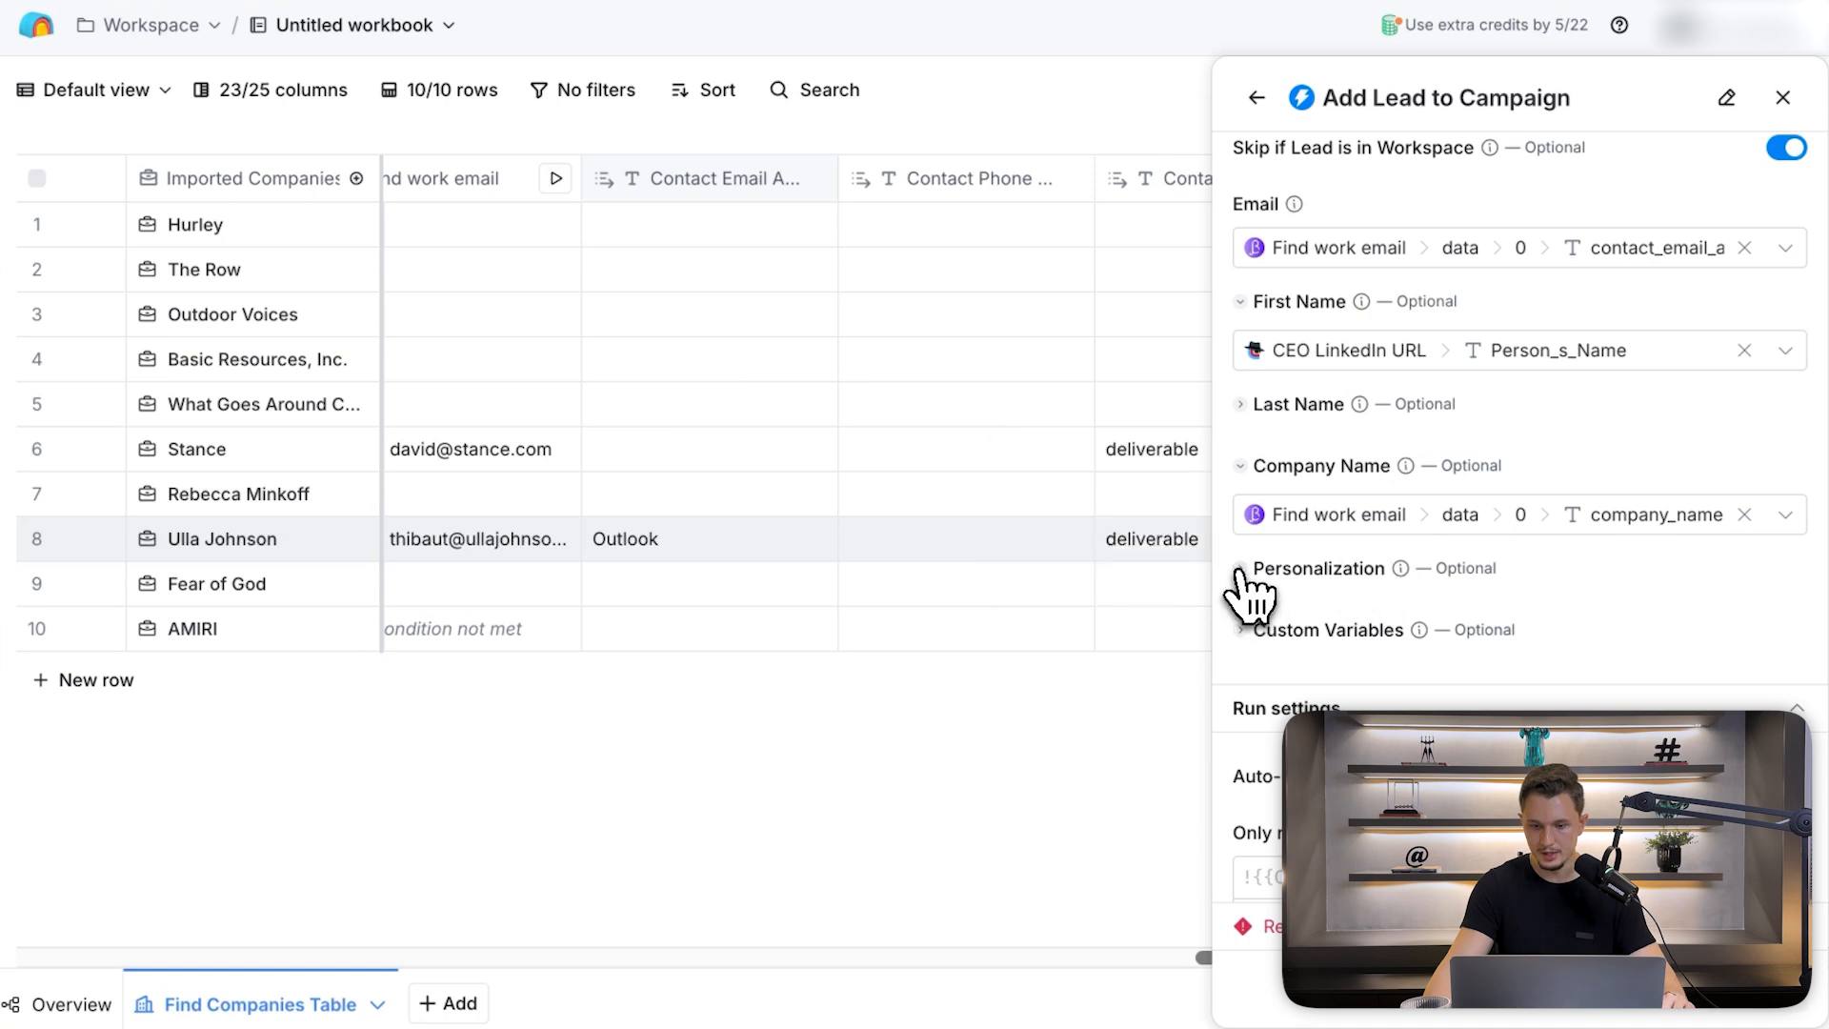
left_click(1239, 570)
left_click(1467, 610)
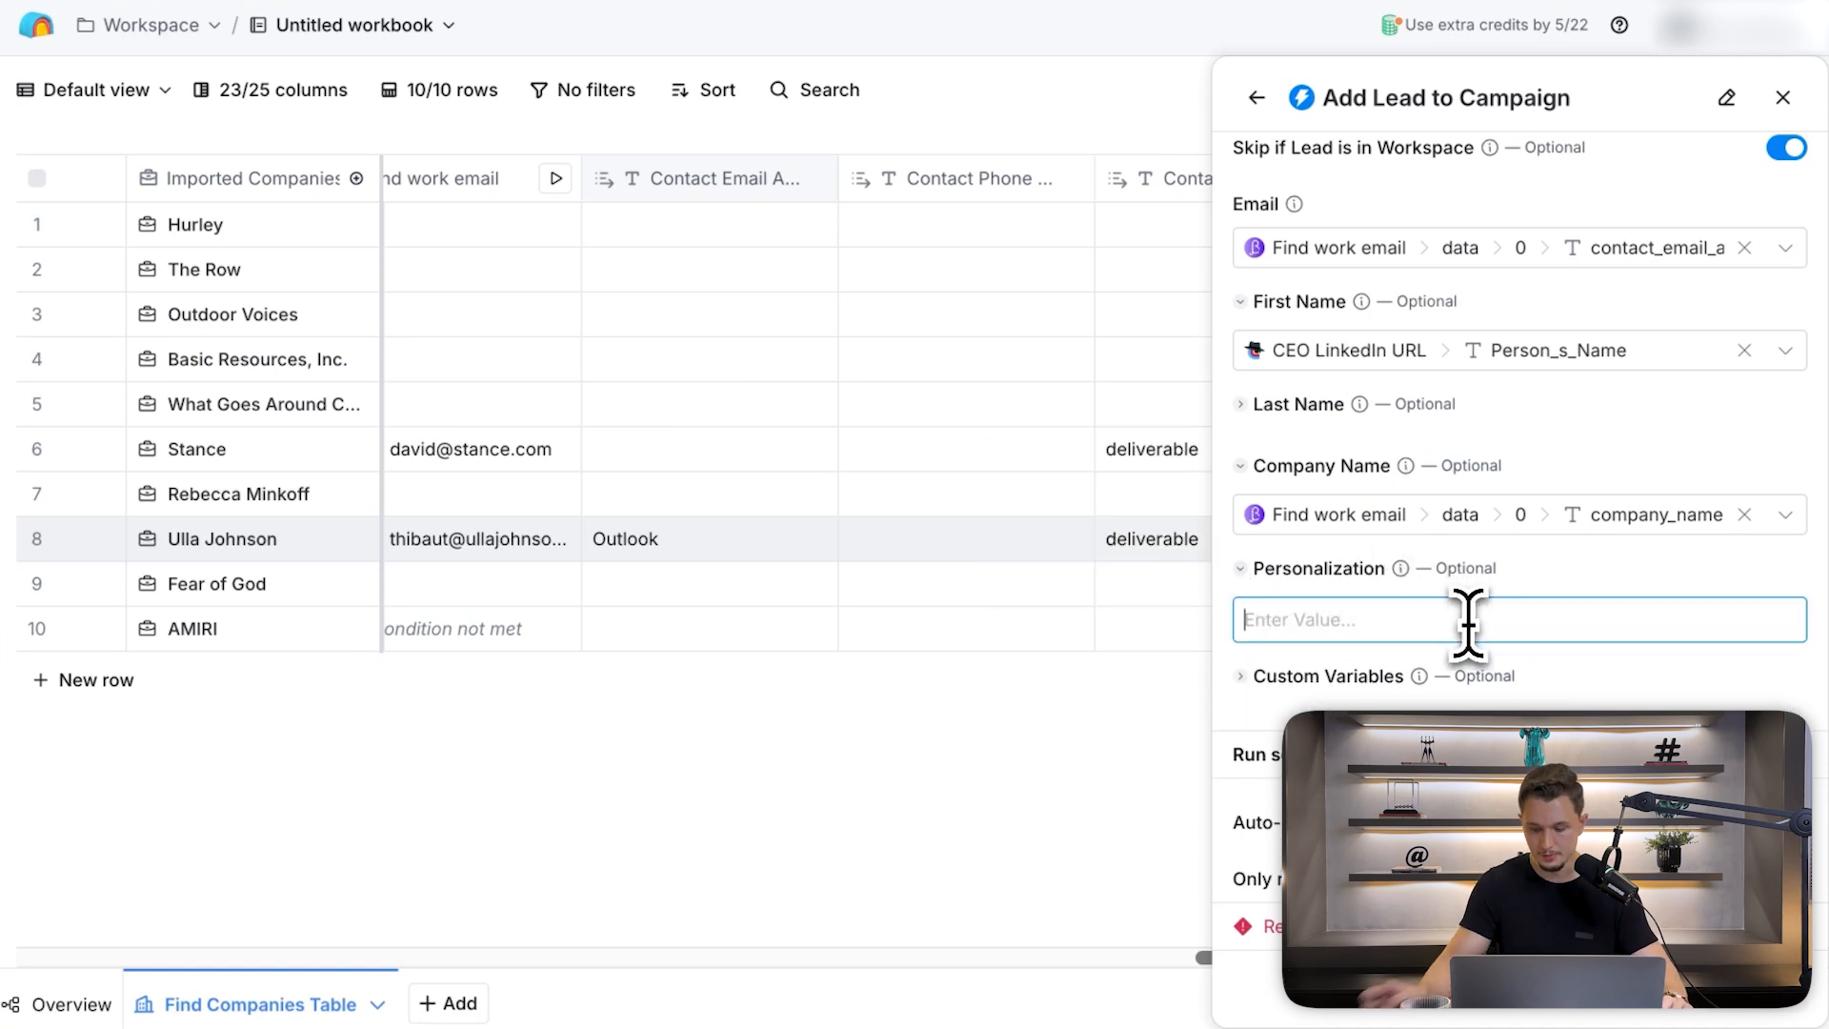
type("/")
mouse_move(1352, 689)
scroll(1467, 809, "down", 10)
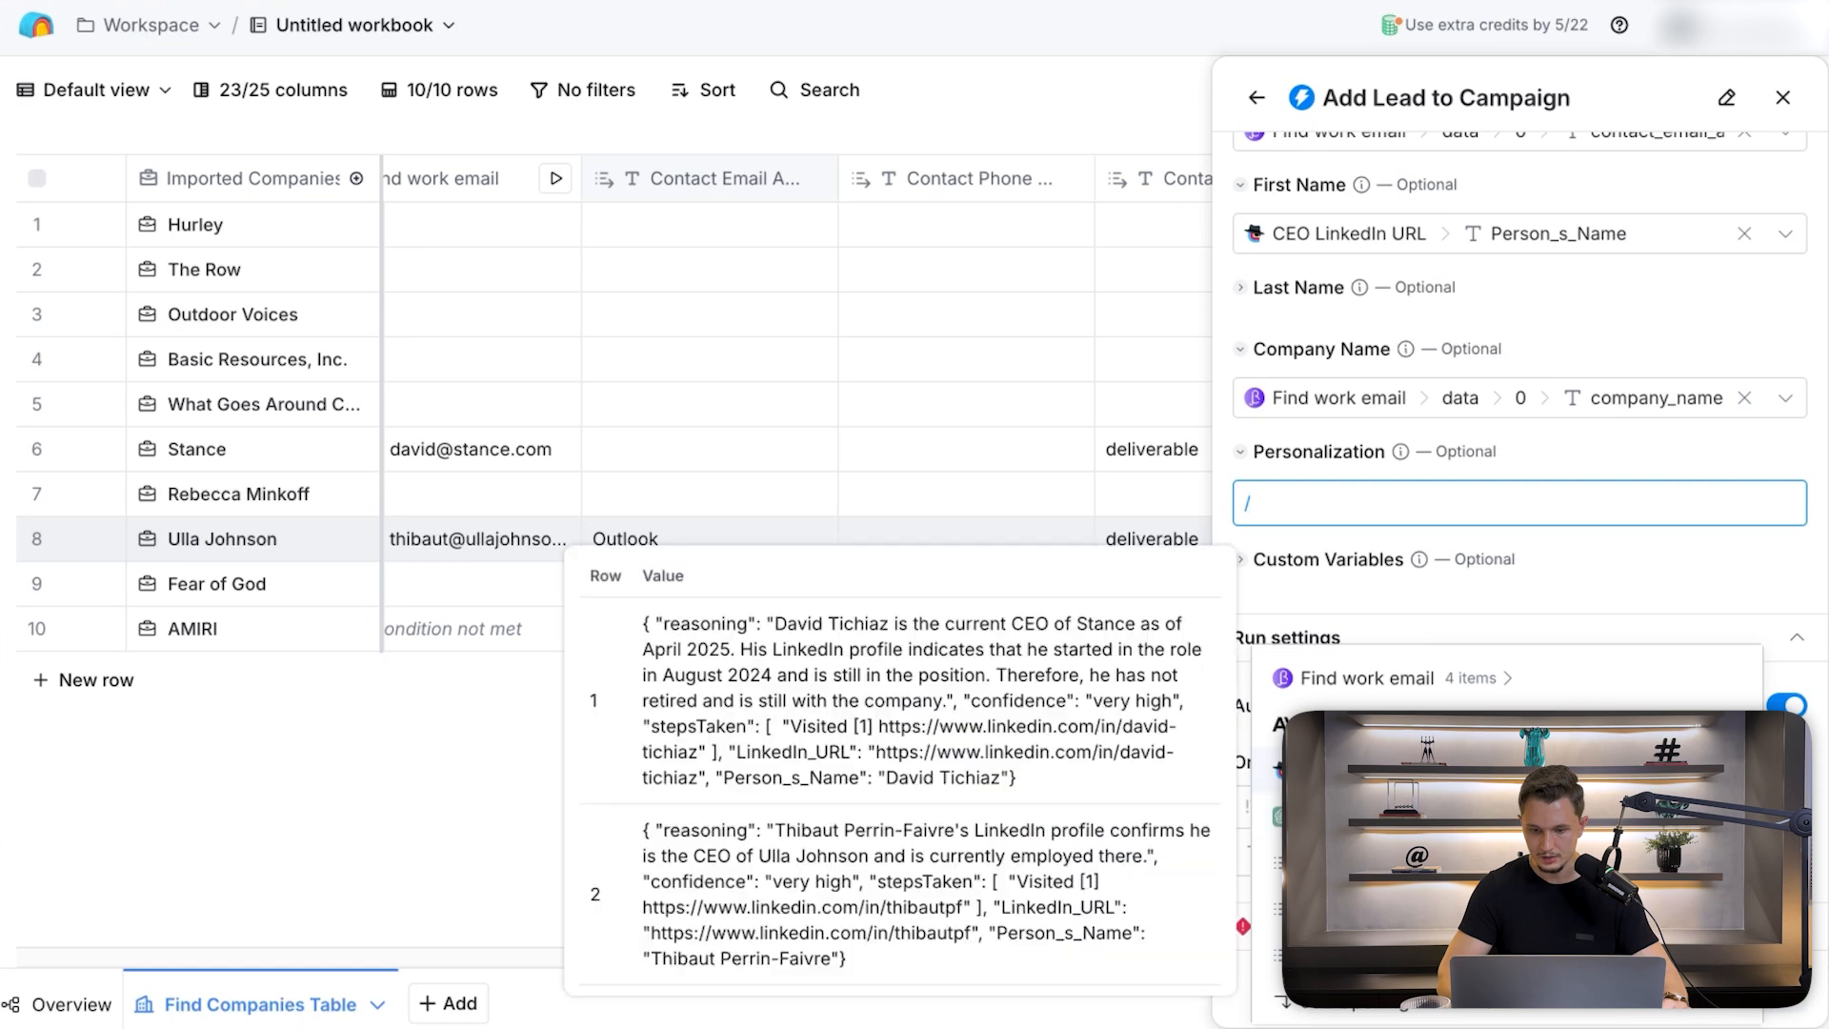
scroll(1466, 769, "down", 5)
left_click(1562, 667)
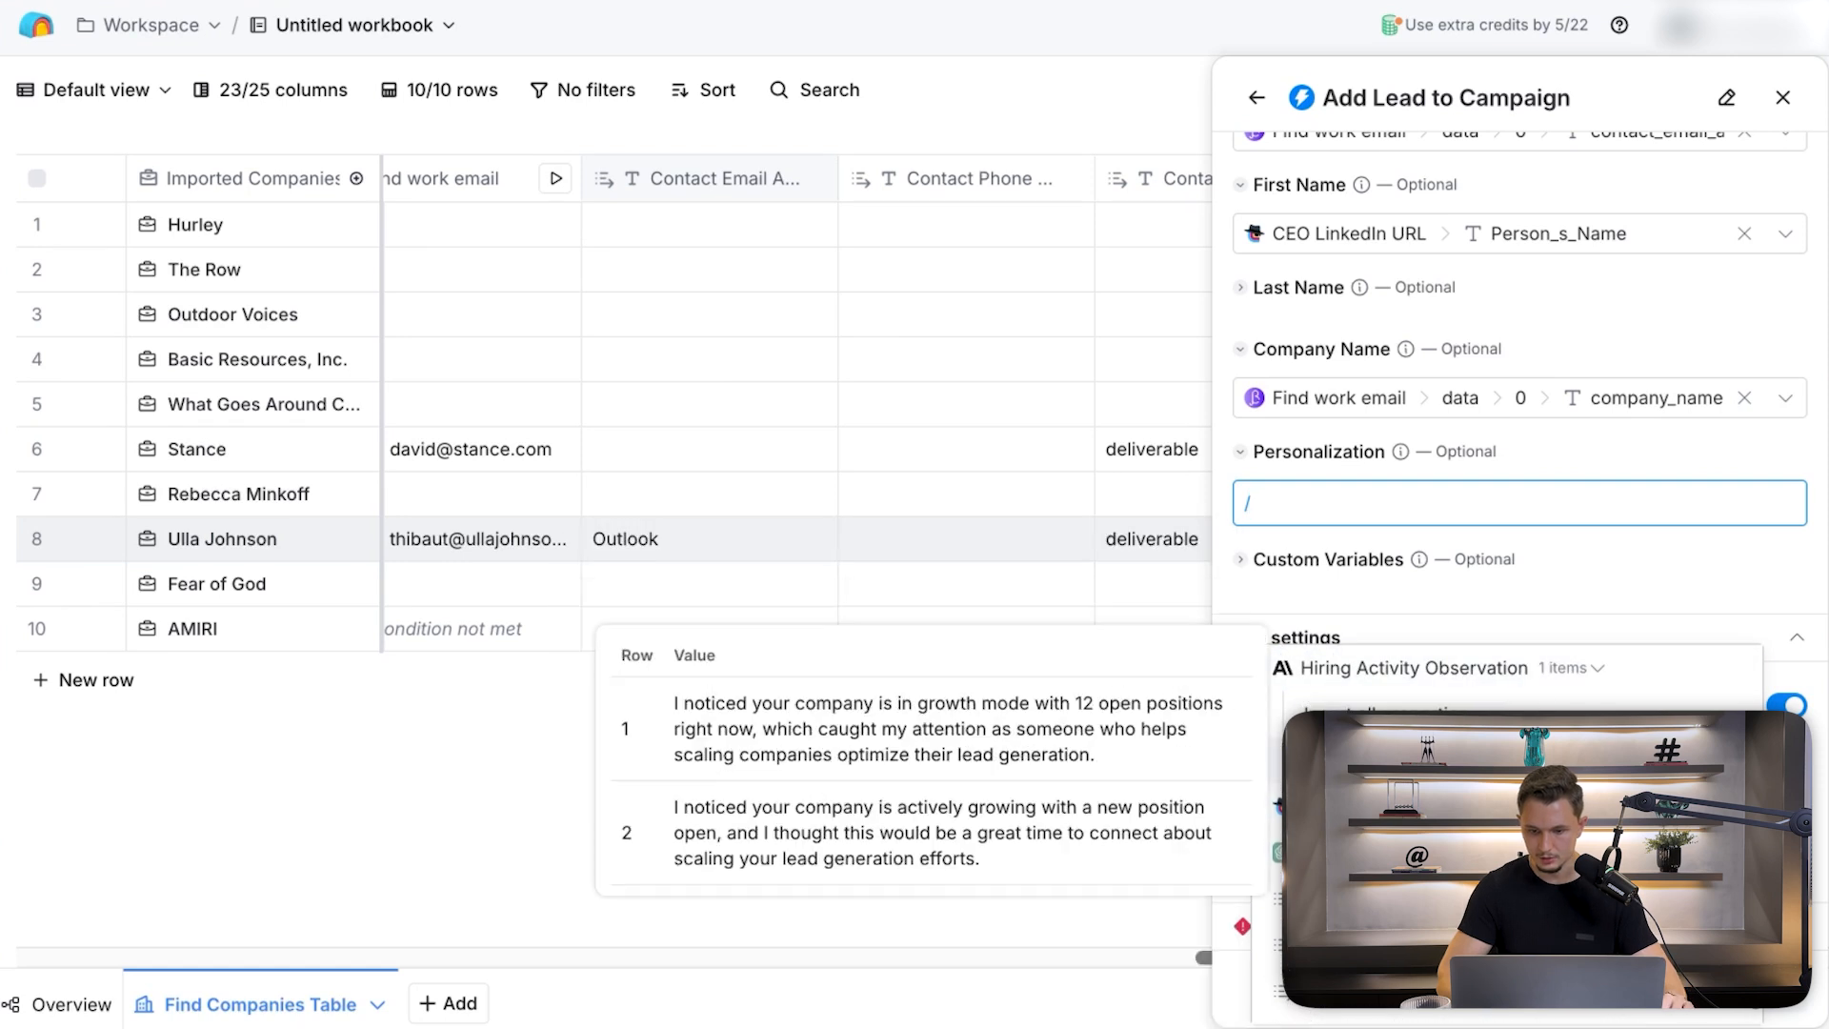
left_click(1466, 760)
- Generate a run condition from "Only run if personalized_line", check its sample outputs and save the formula
left_click(1333, 560)
left_click(1334, 562)
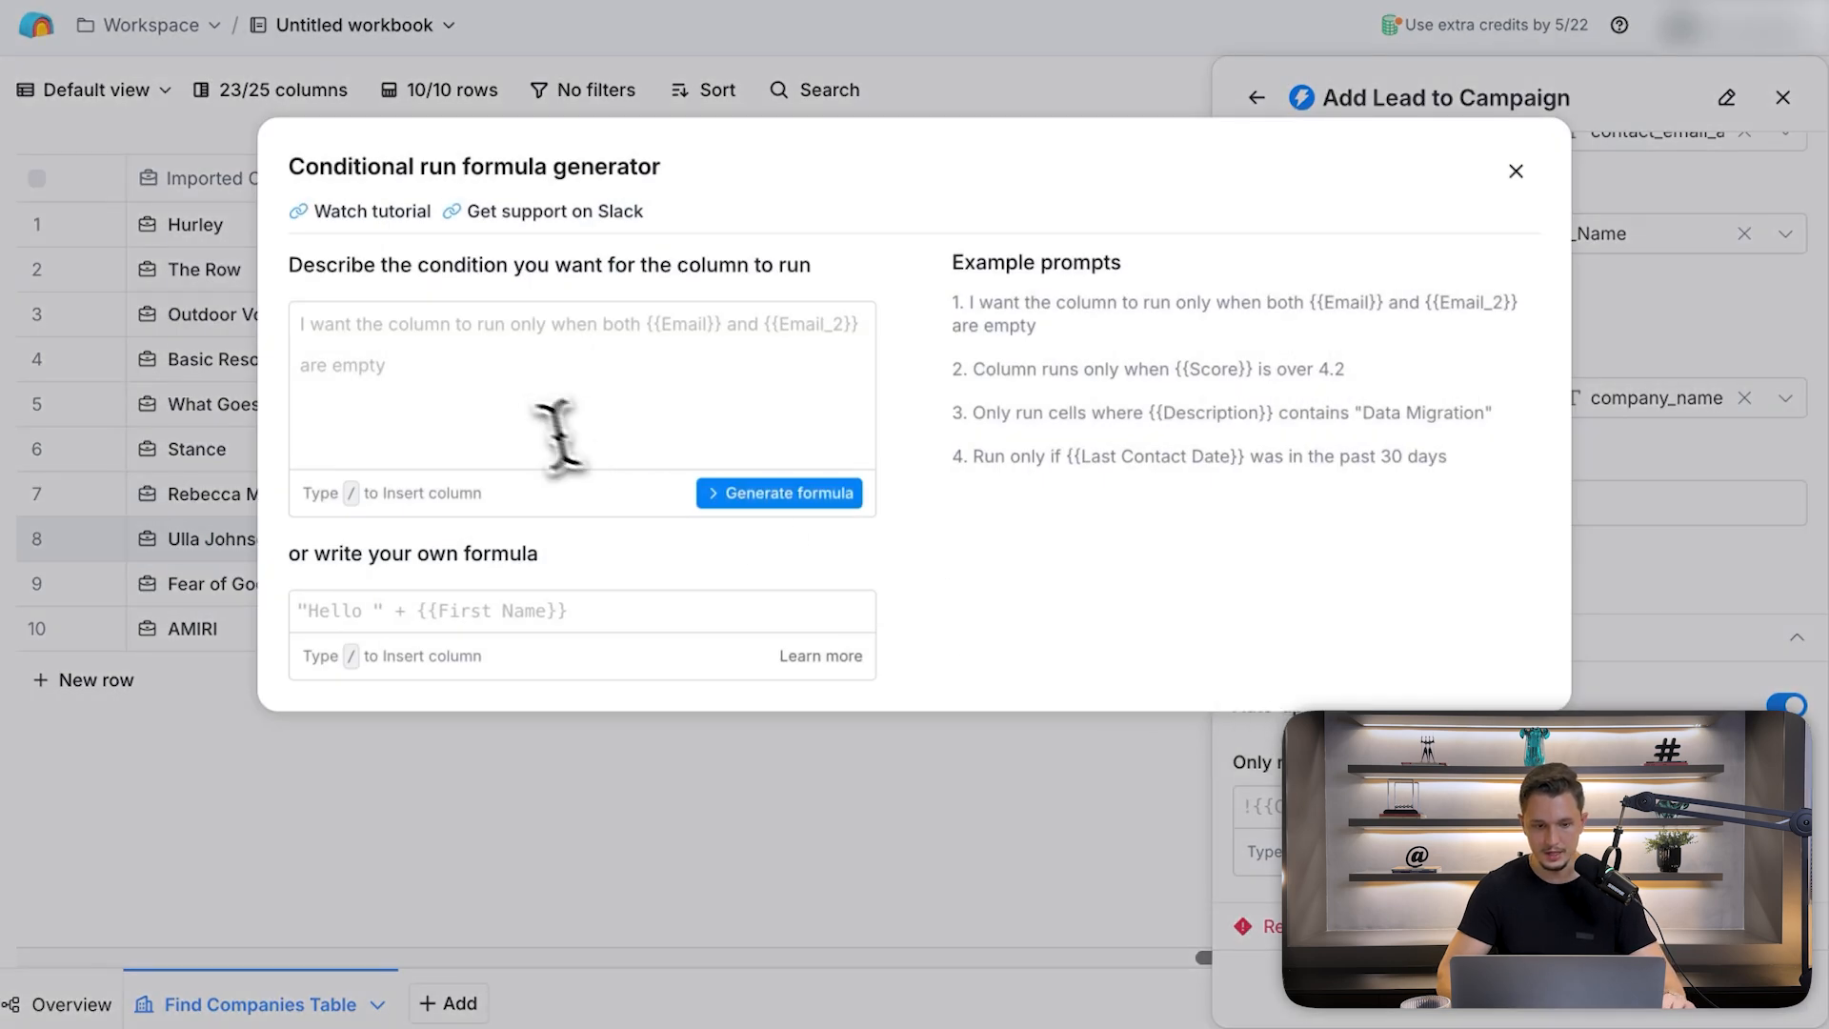
left_click(552, 420)
type("Only run if")
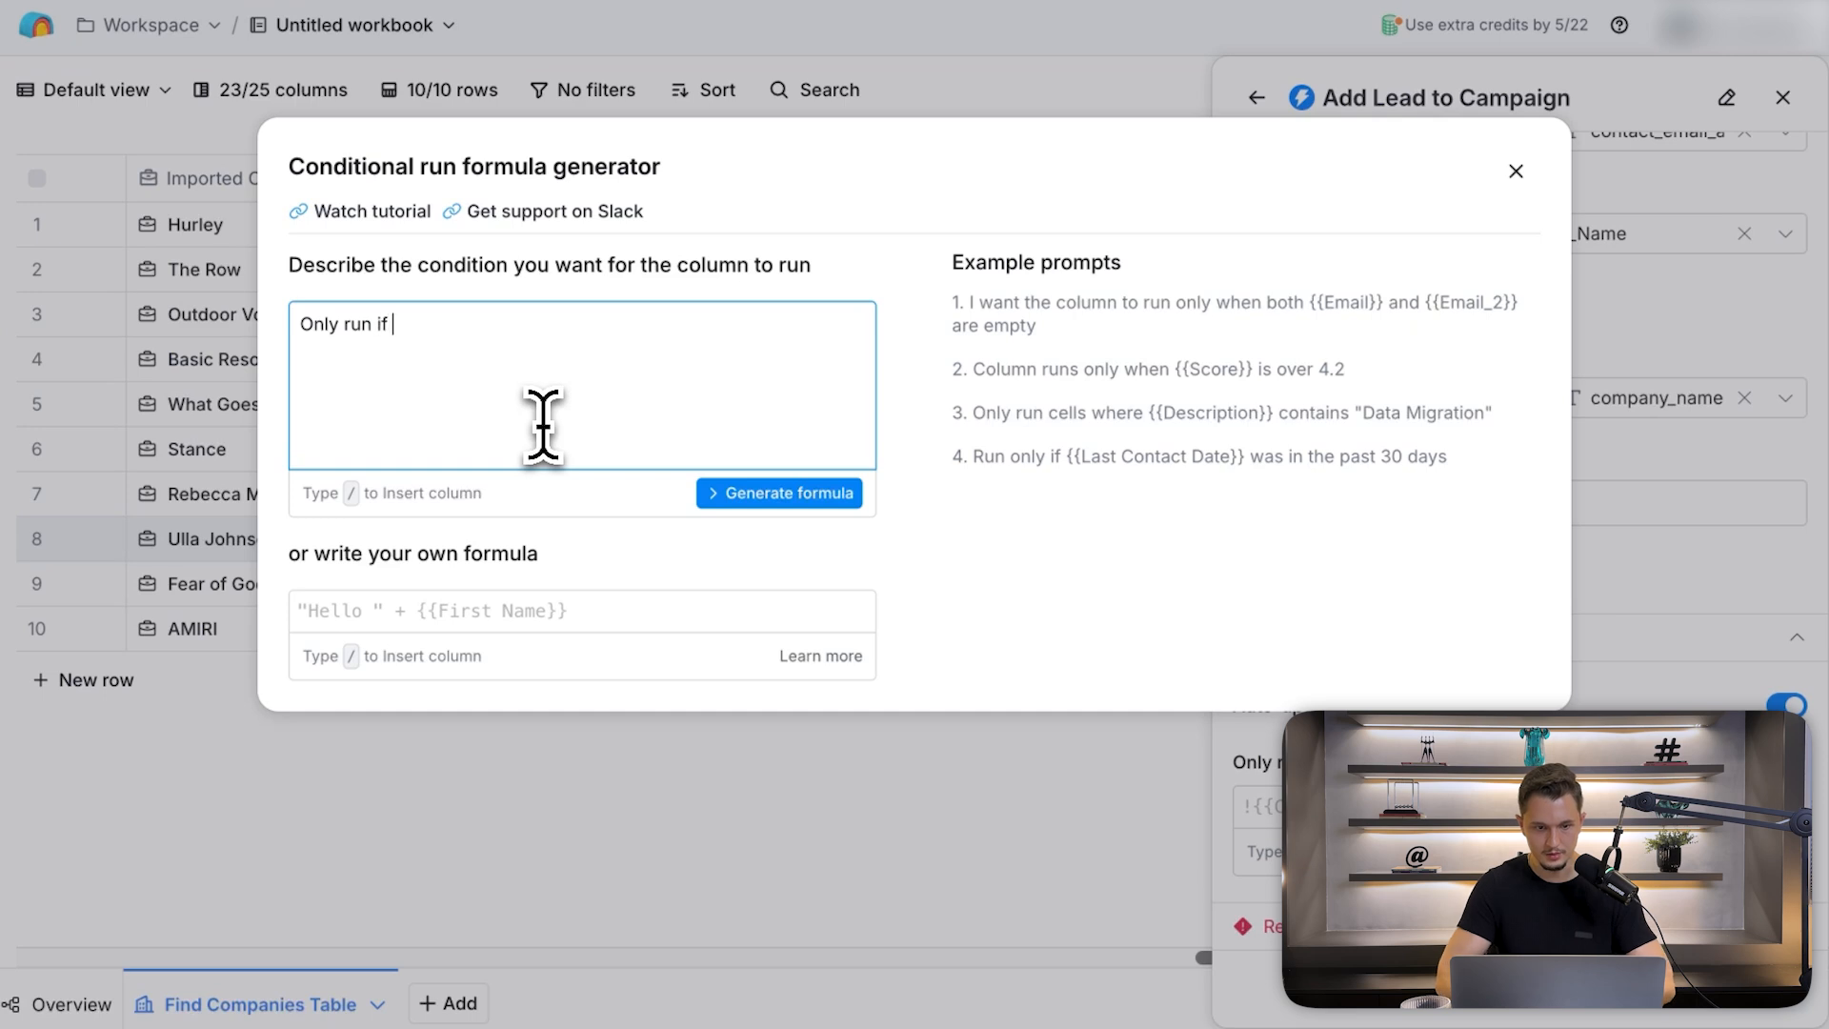
left_click(783, 495)
left_click(684, 387)
type("/")
key("Return")
left_click(764, 476)
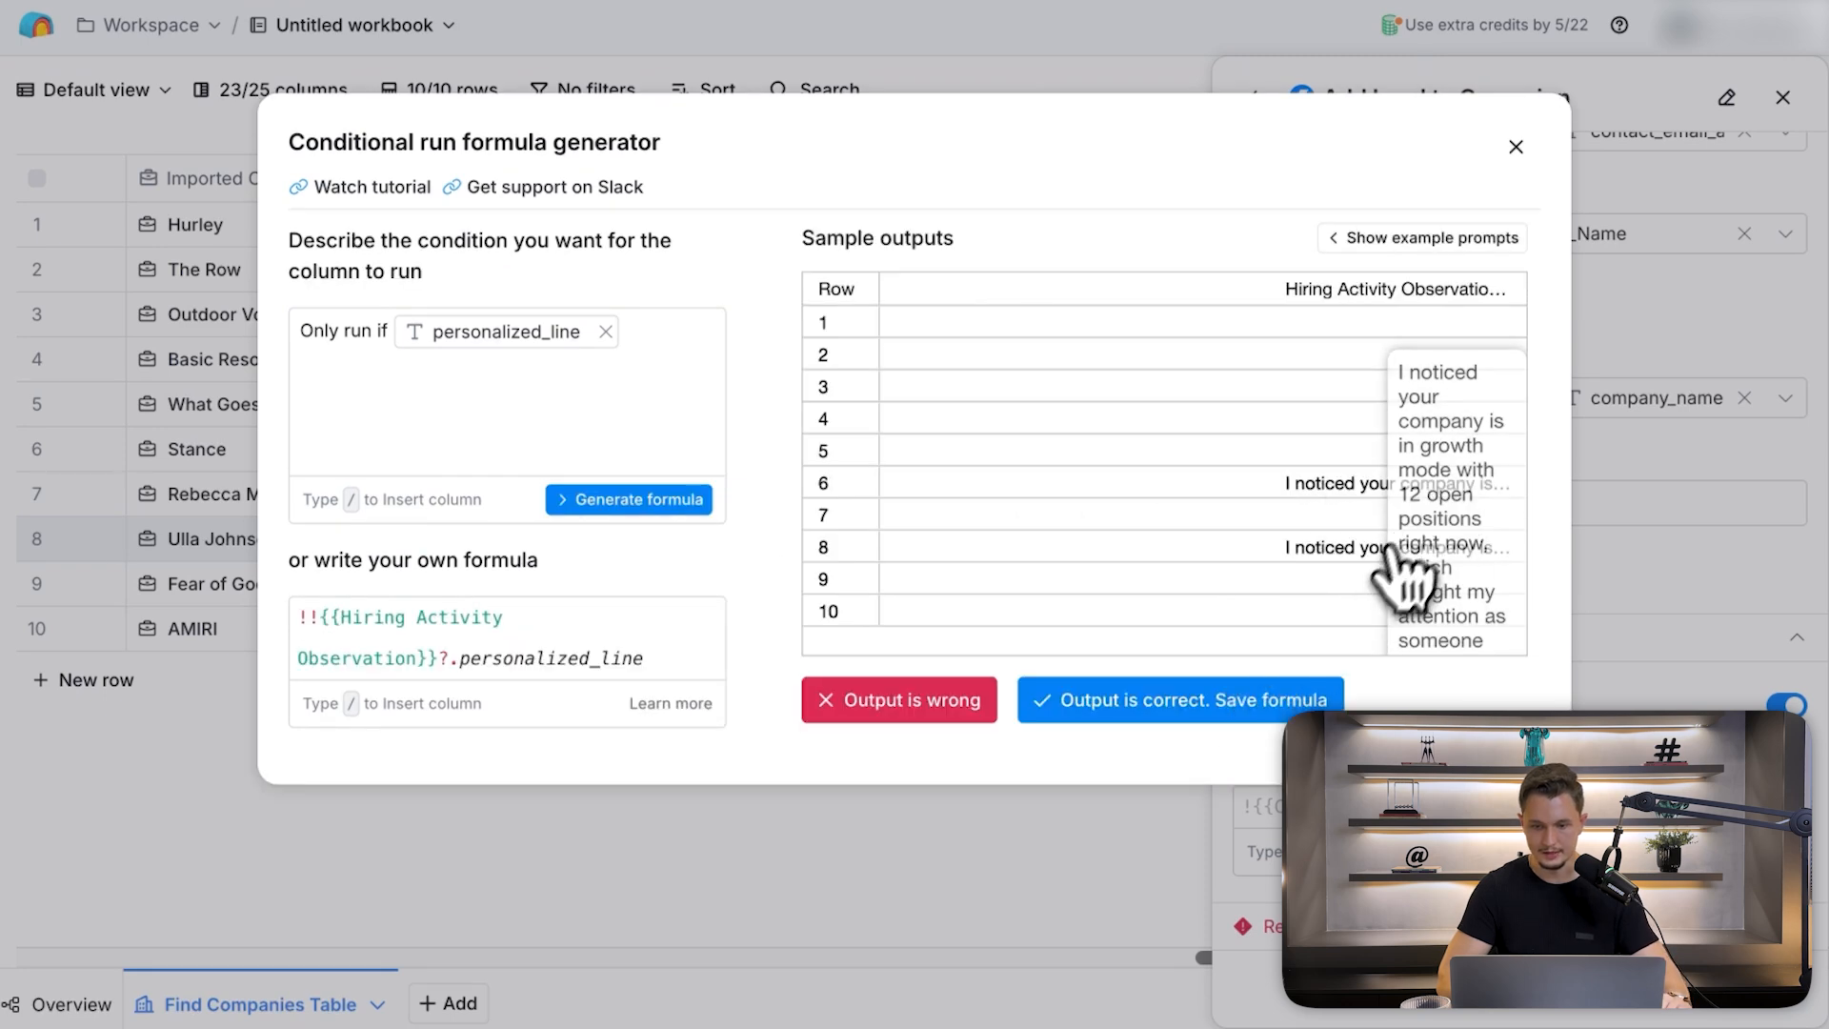
left_click(1205, 700)
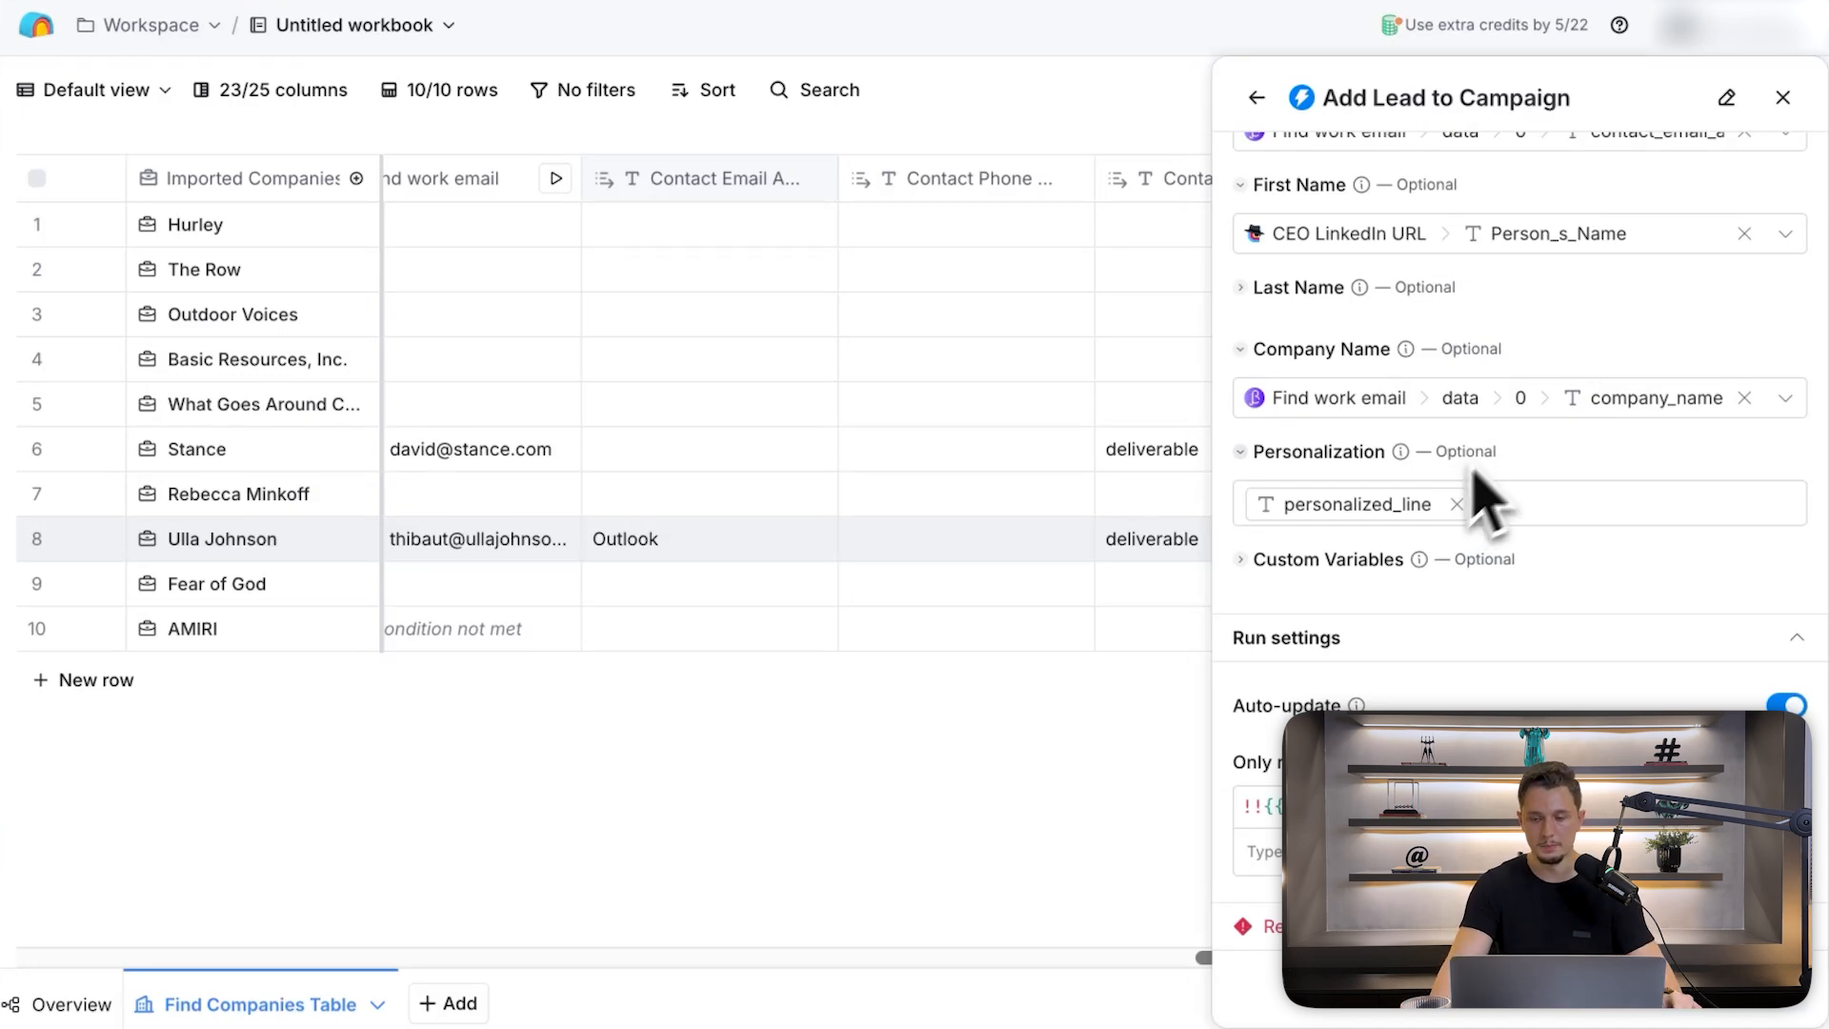
- Close the Add Lead to Campaign setup, saving its changes as a column, and look across the companies table
left_click(1783, 98)
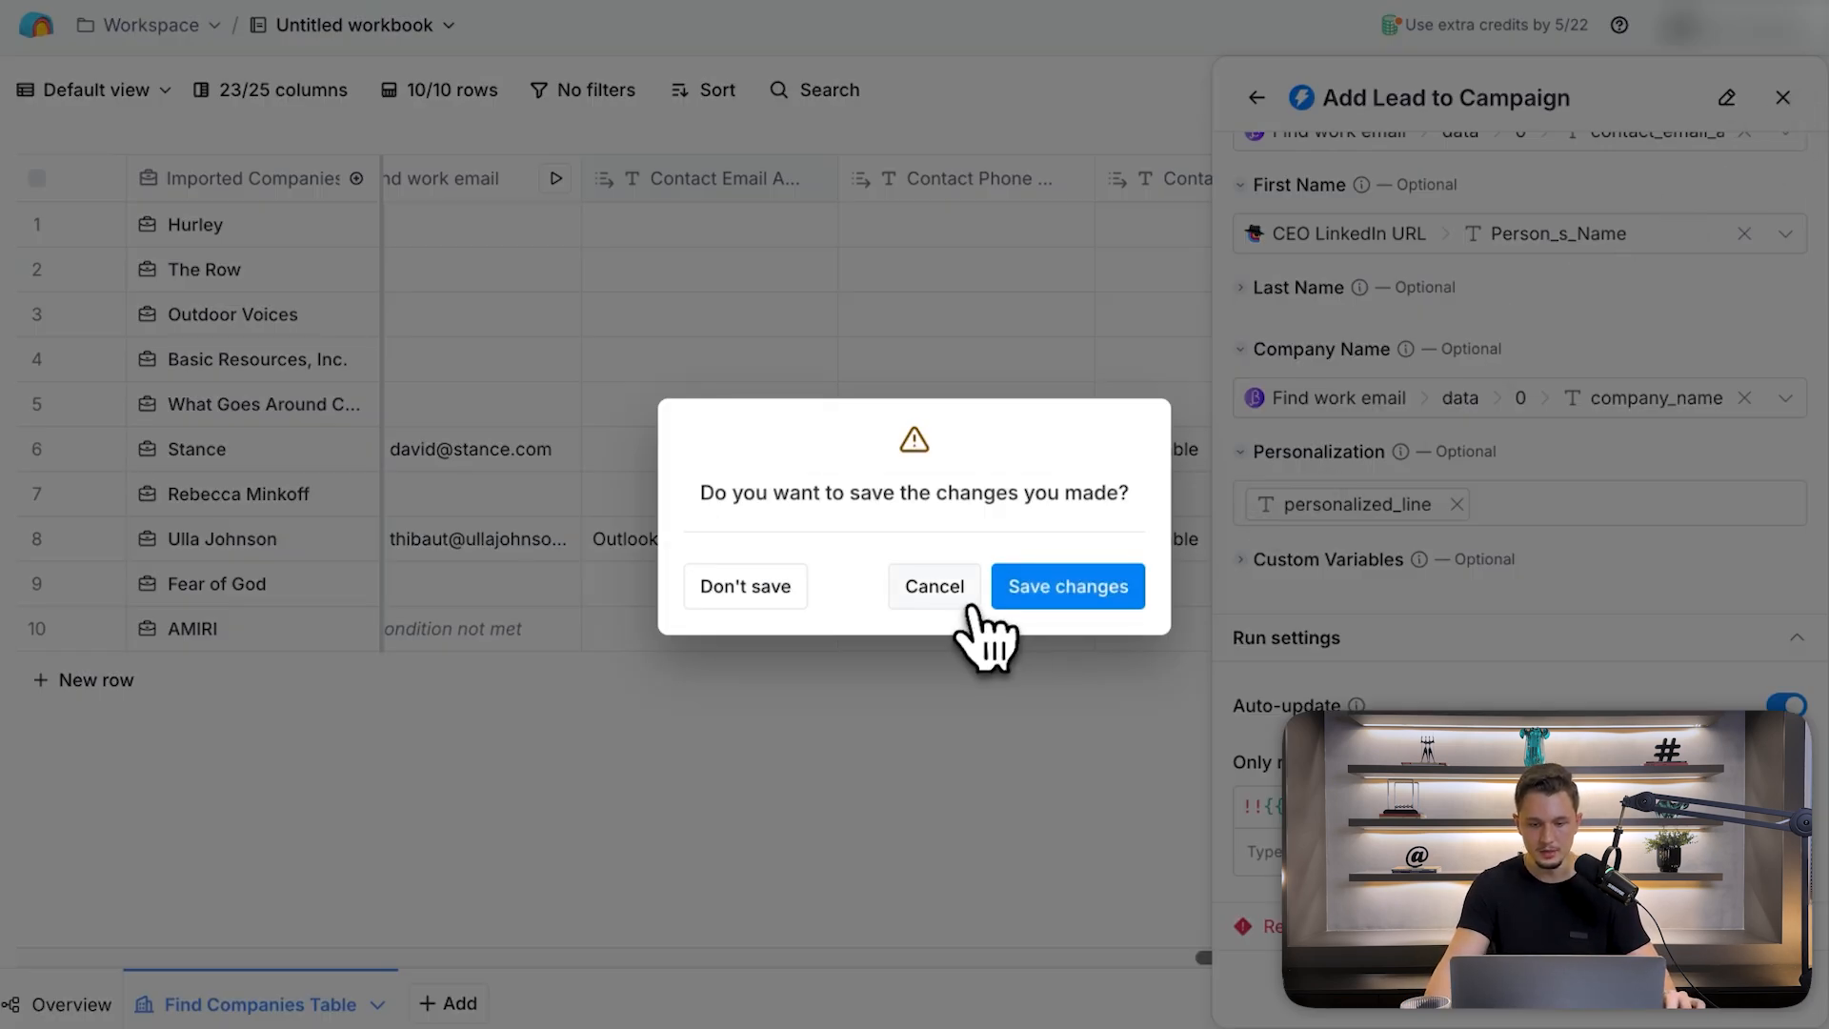
left_click(1040, 590)
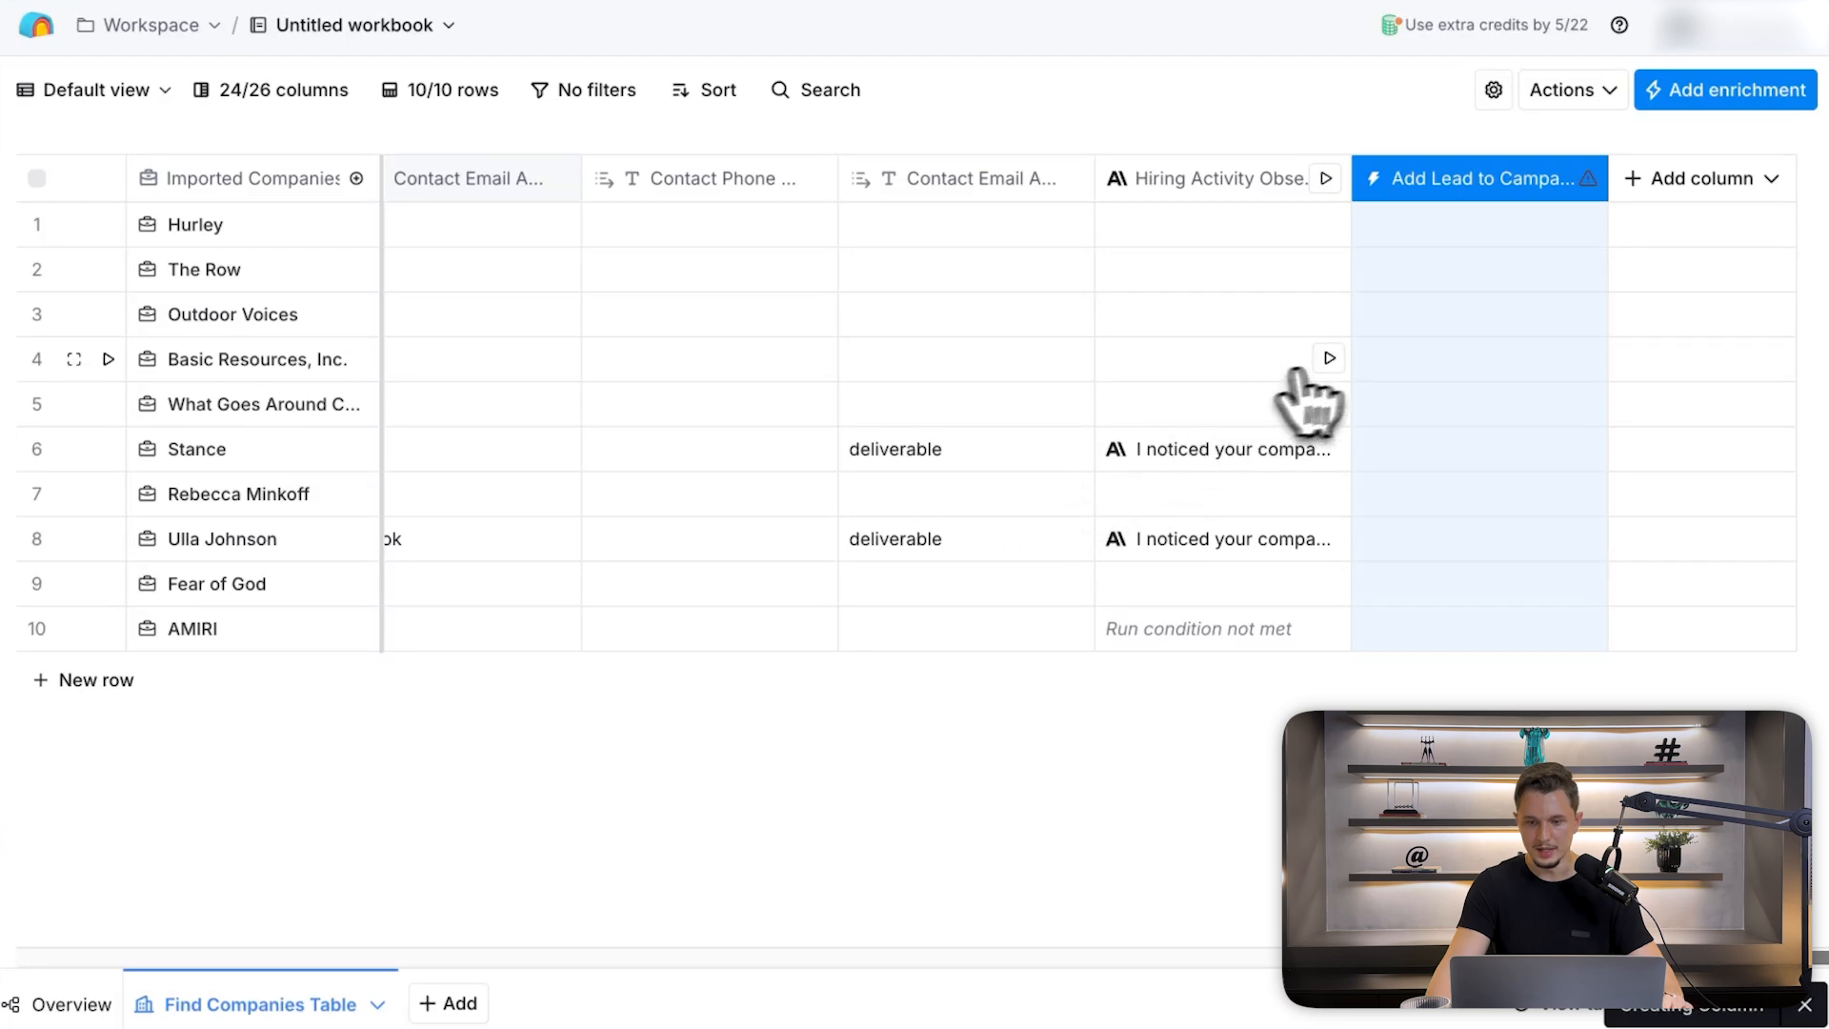
scroll(1471, 333, "left", 20)
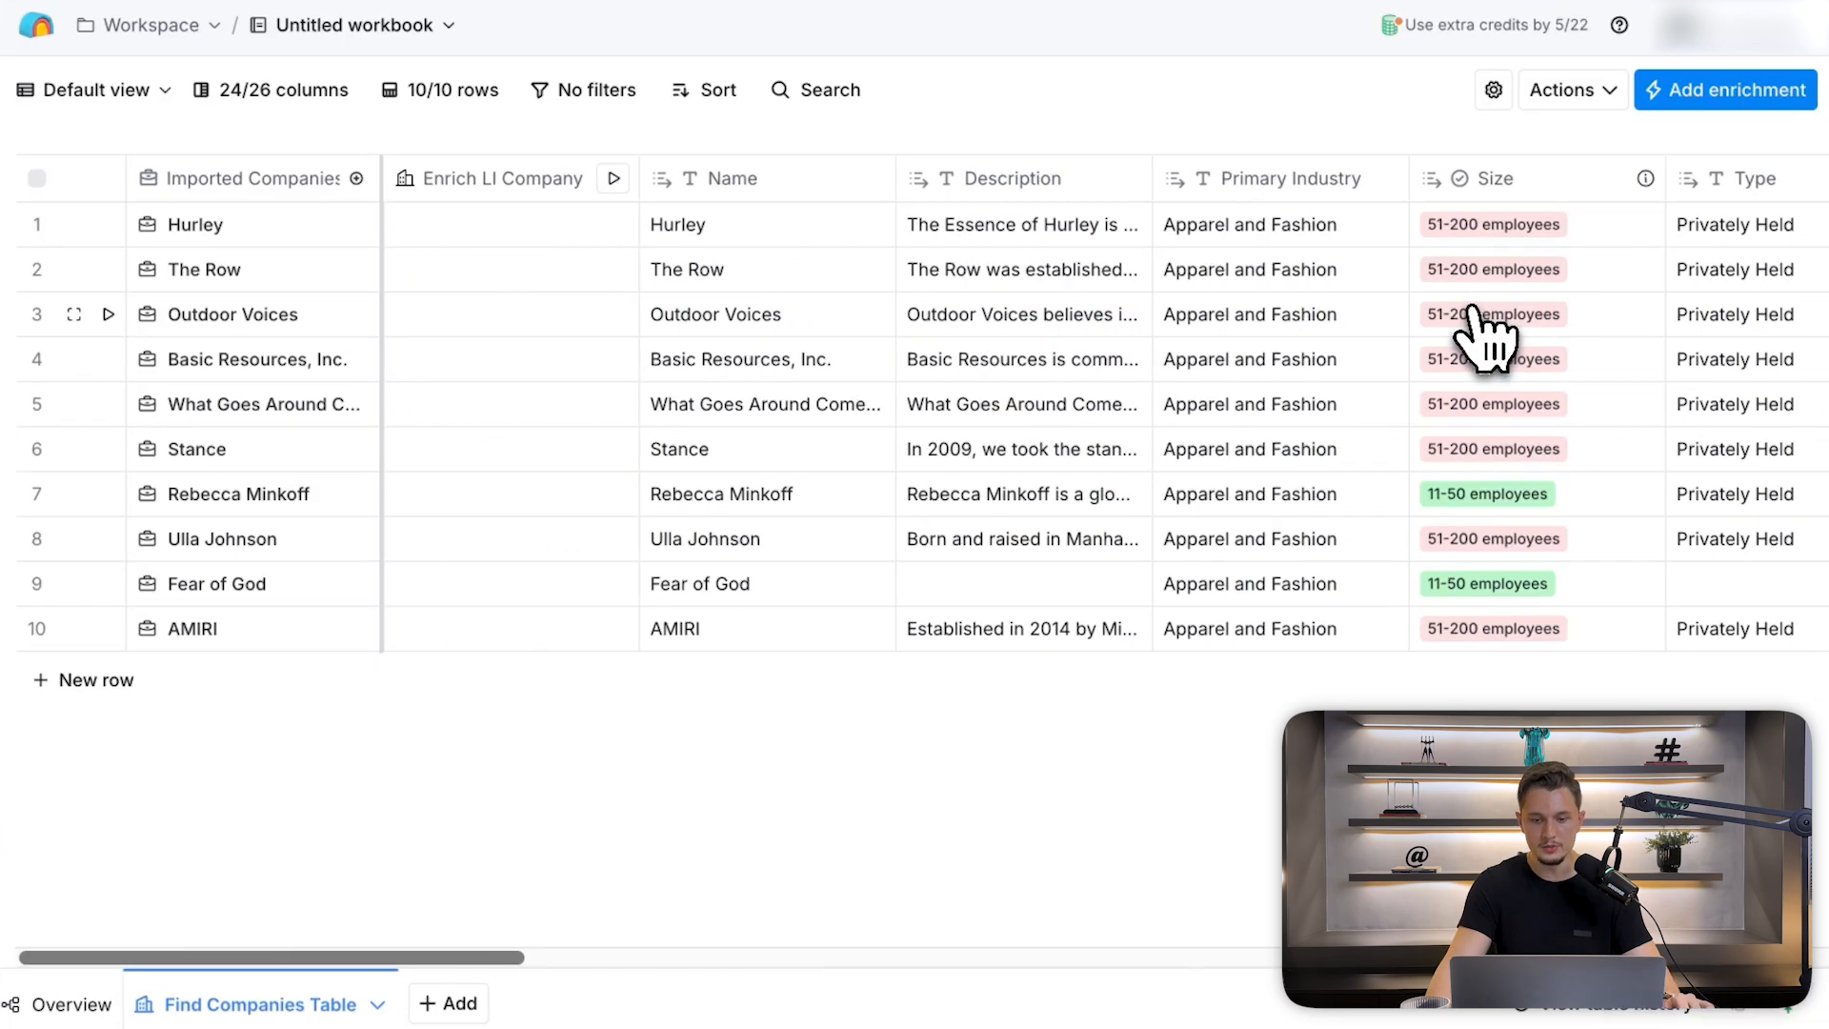
scroll(1477, 333, "right", 20)
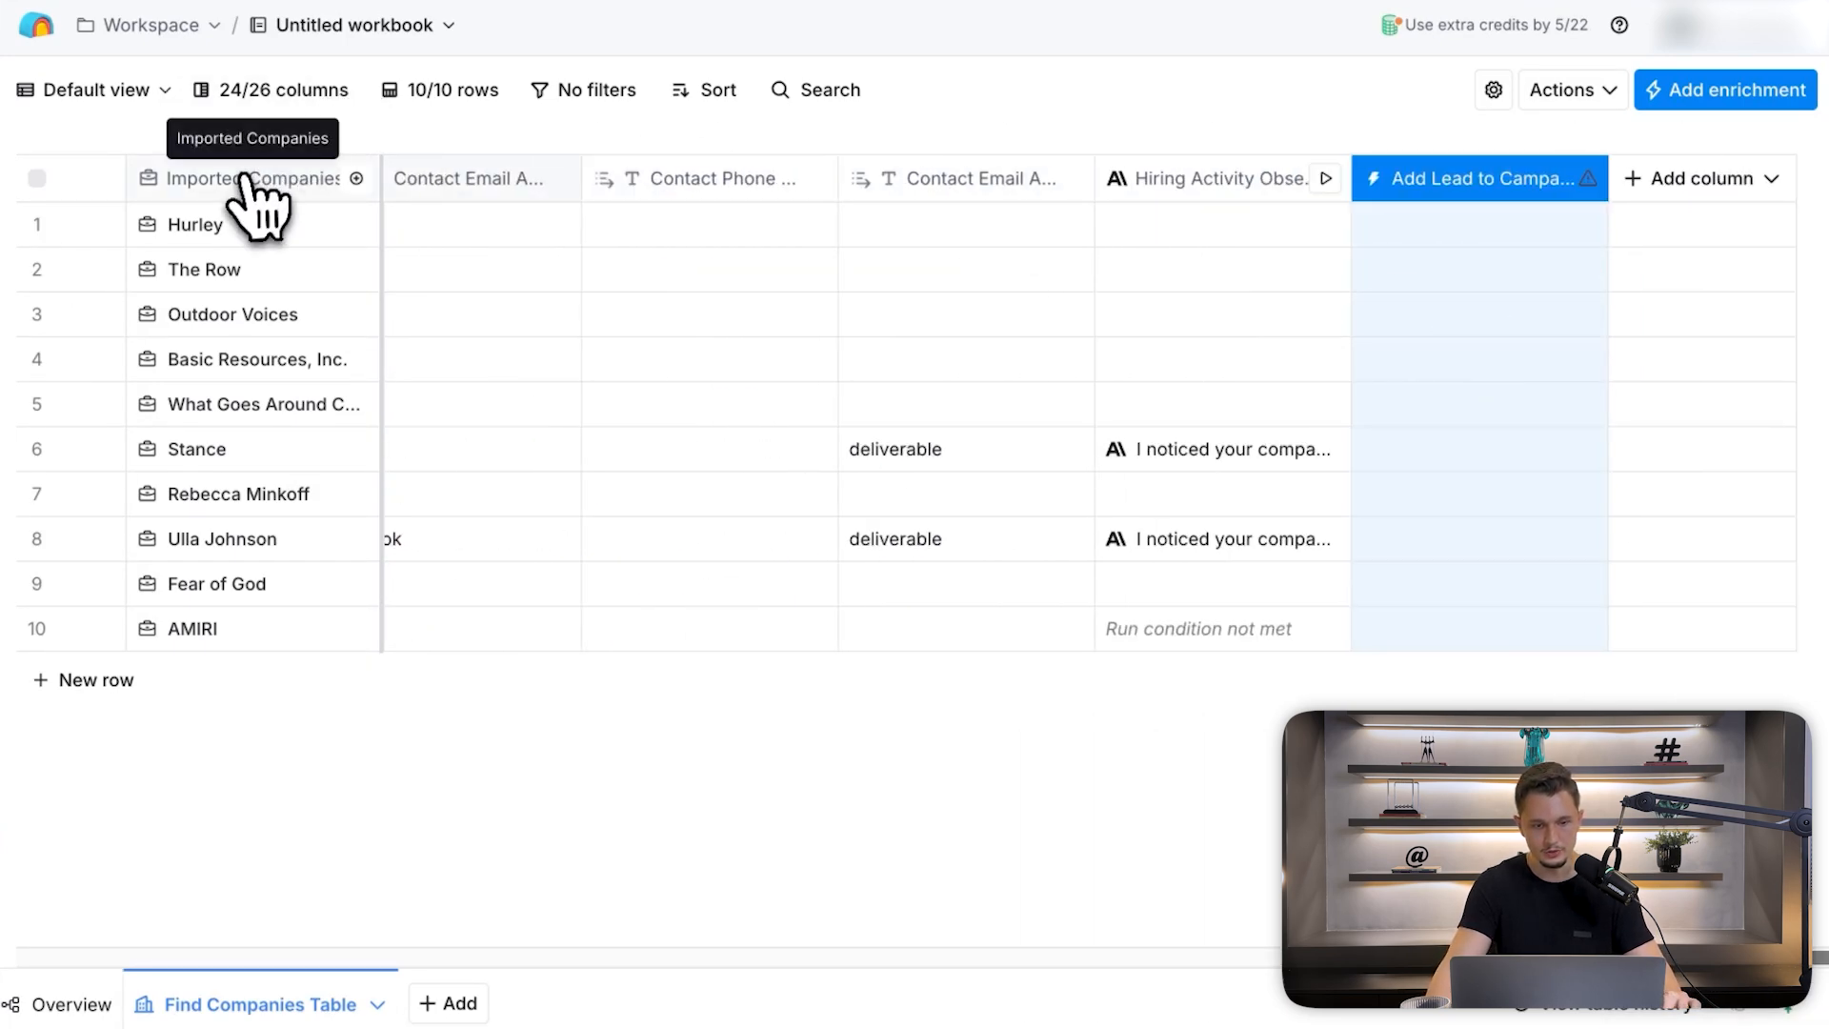
- Try raising the result limit of the Imported Companies column's Find Companies source to 1000 and previewing the companies
left_click(249, 191)
scroll(253, 219, "left", 7)
mouse_move(259, 374)
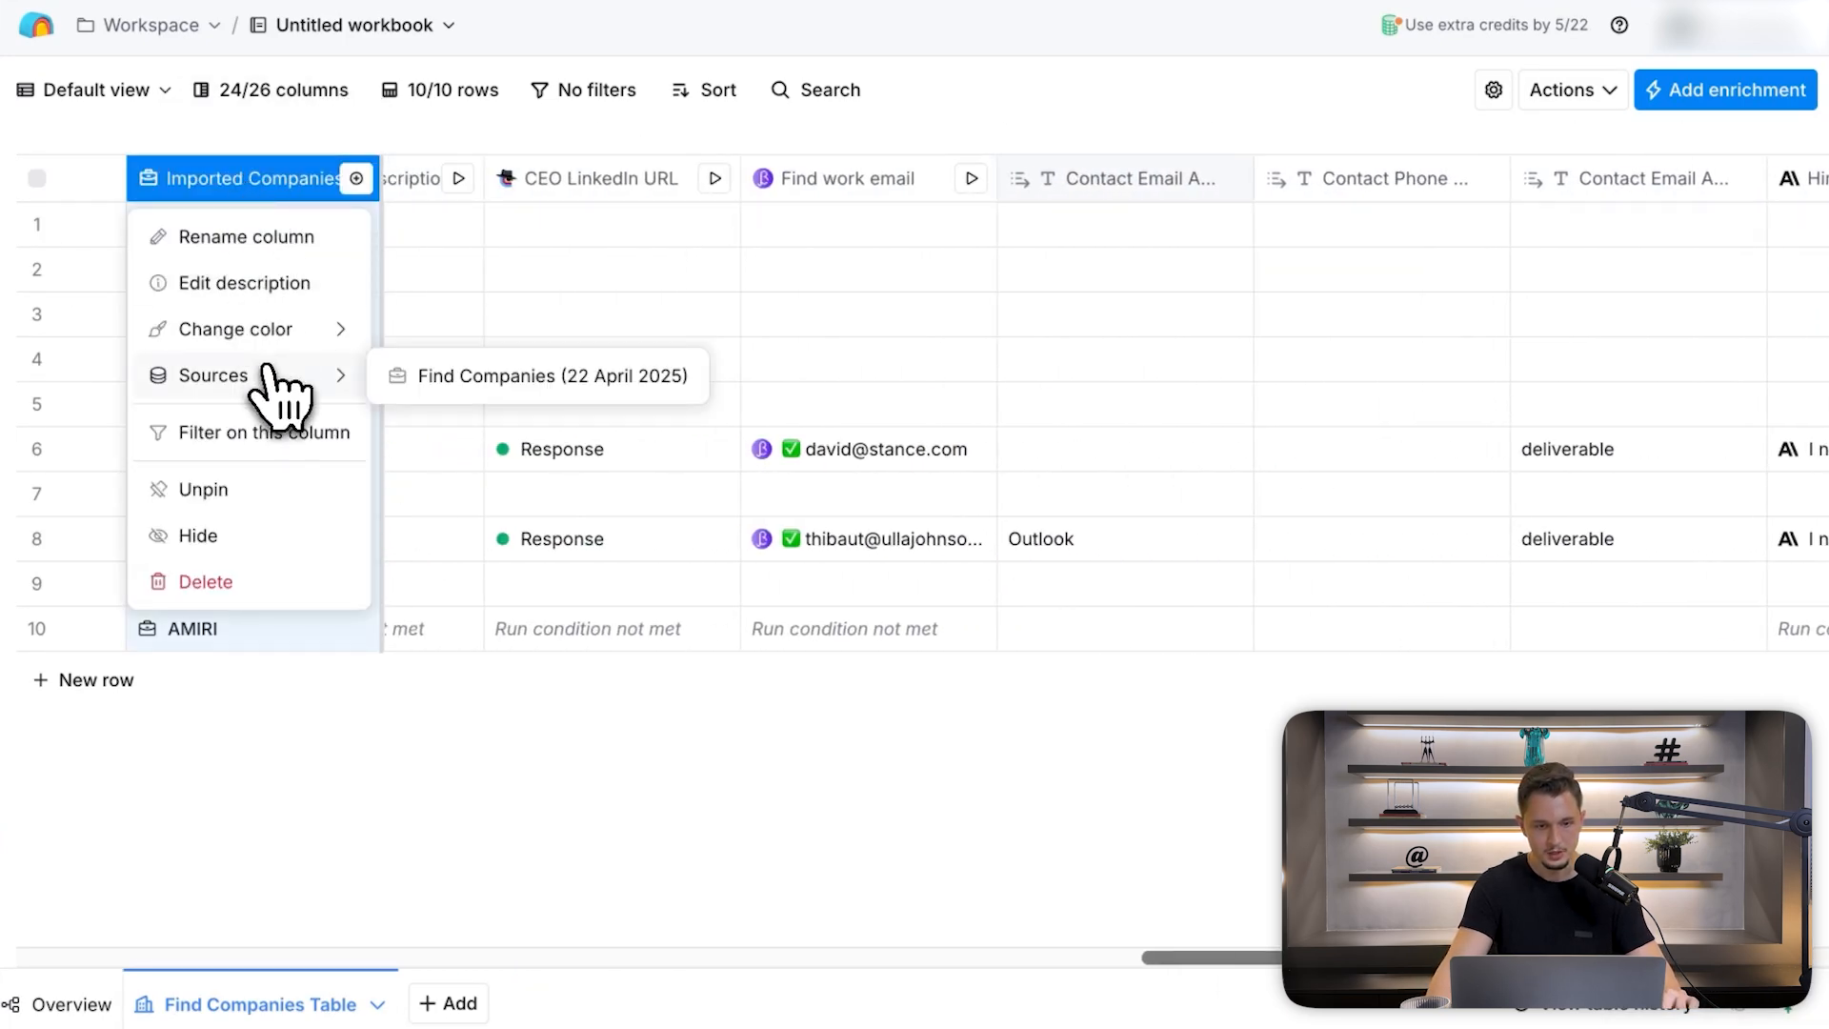
left_click(448, 381)
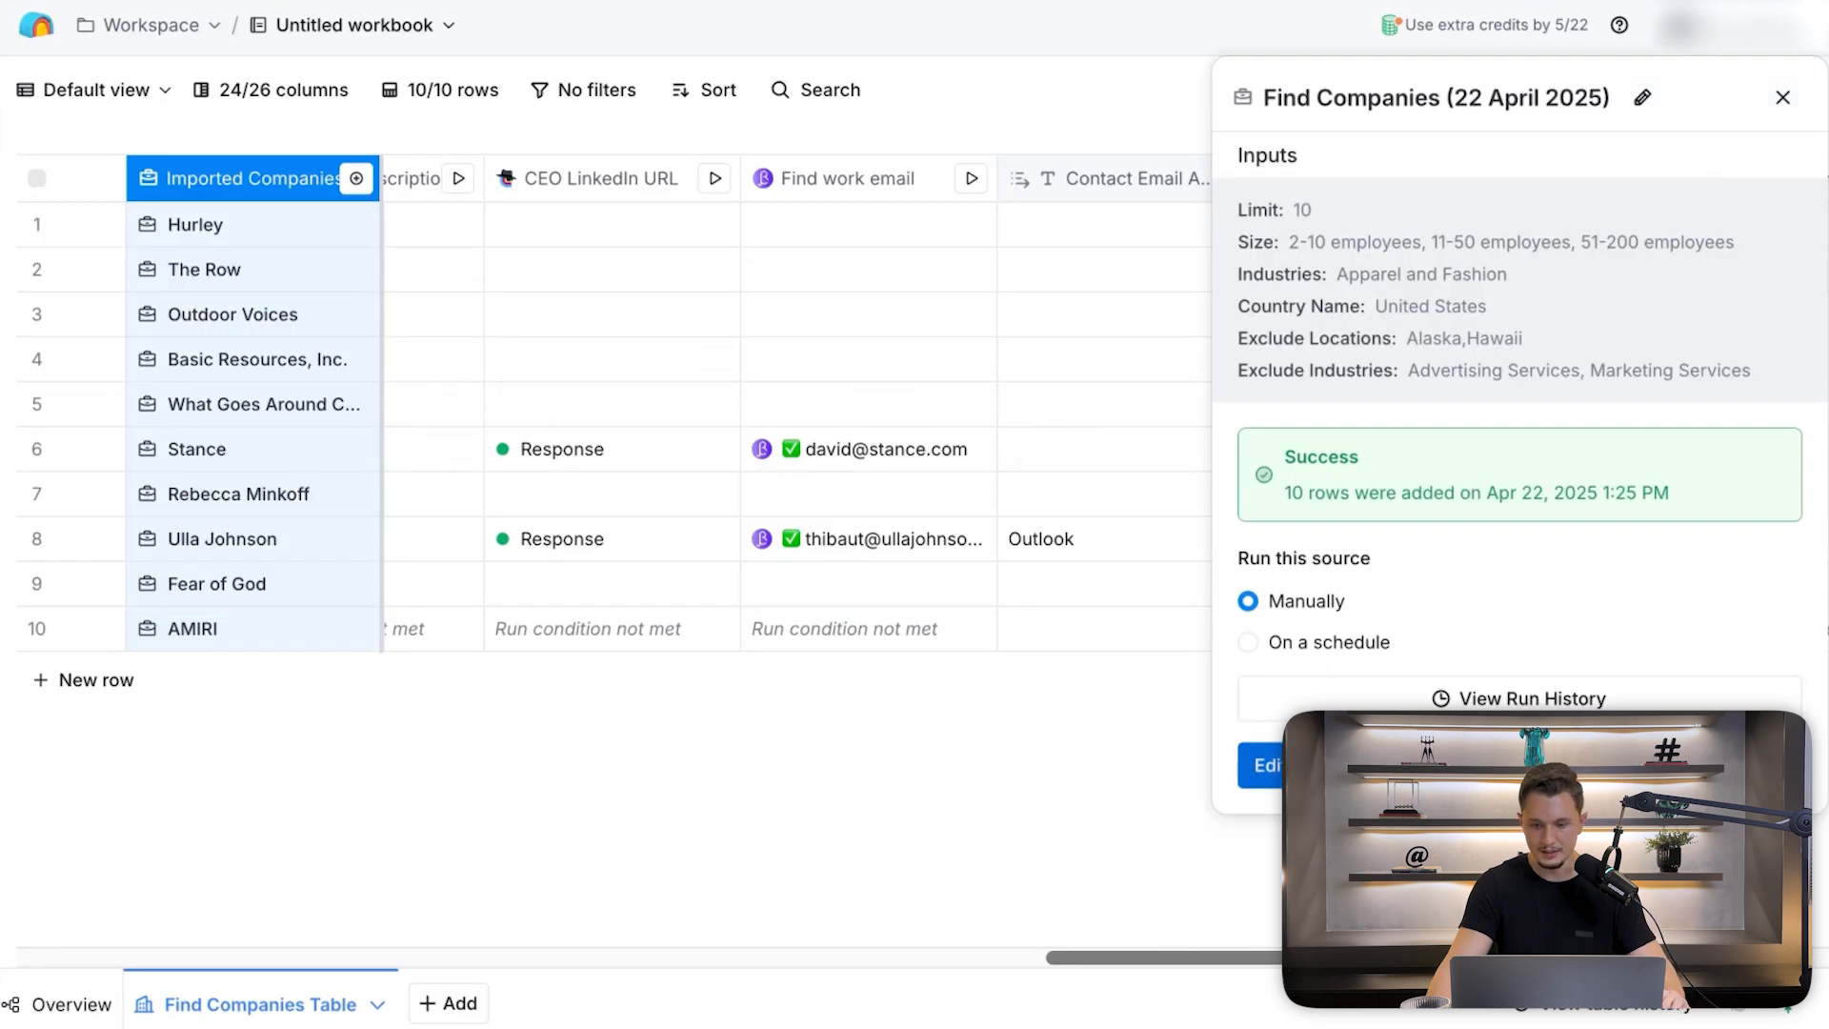
left_click(1259, 765)
scroll(485, 534, "down", 10)
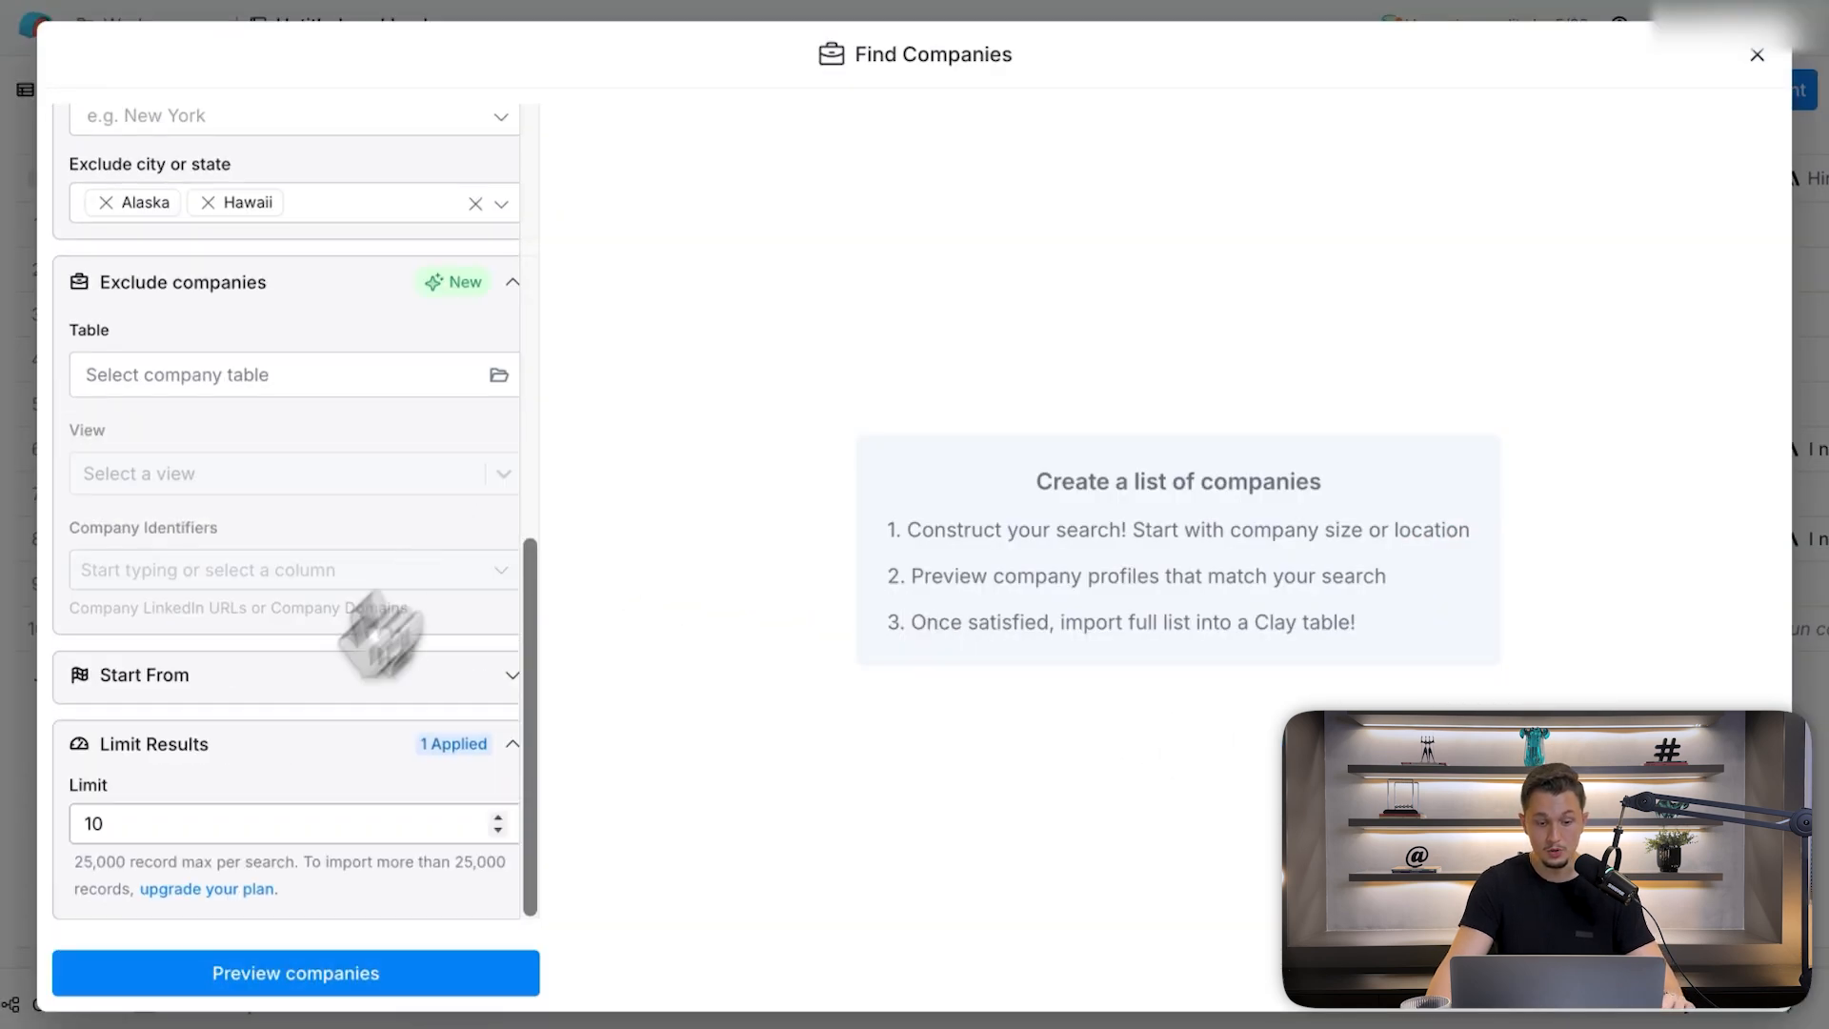
double_click(95, 824)
type("1000")
left_click(306, 980)
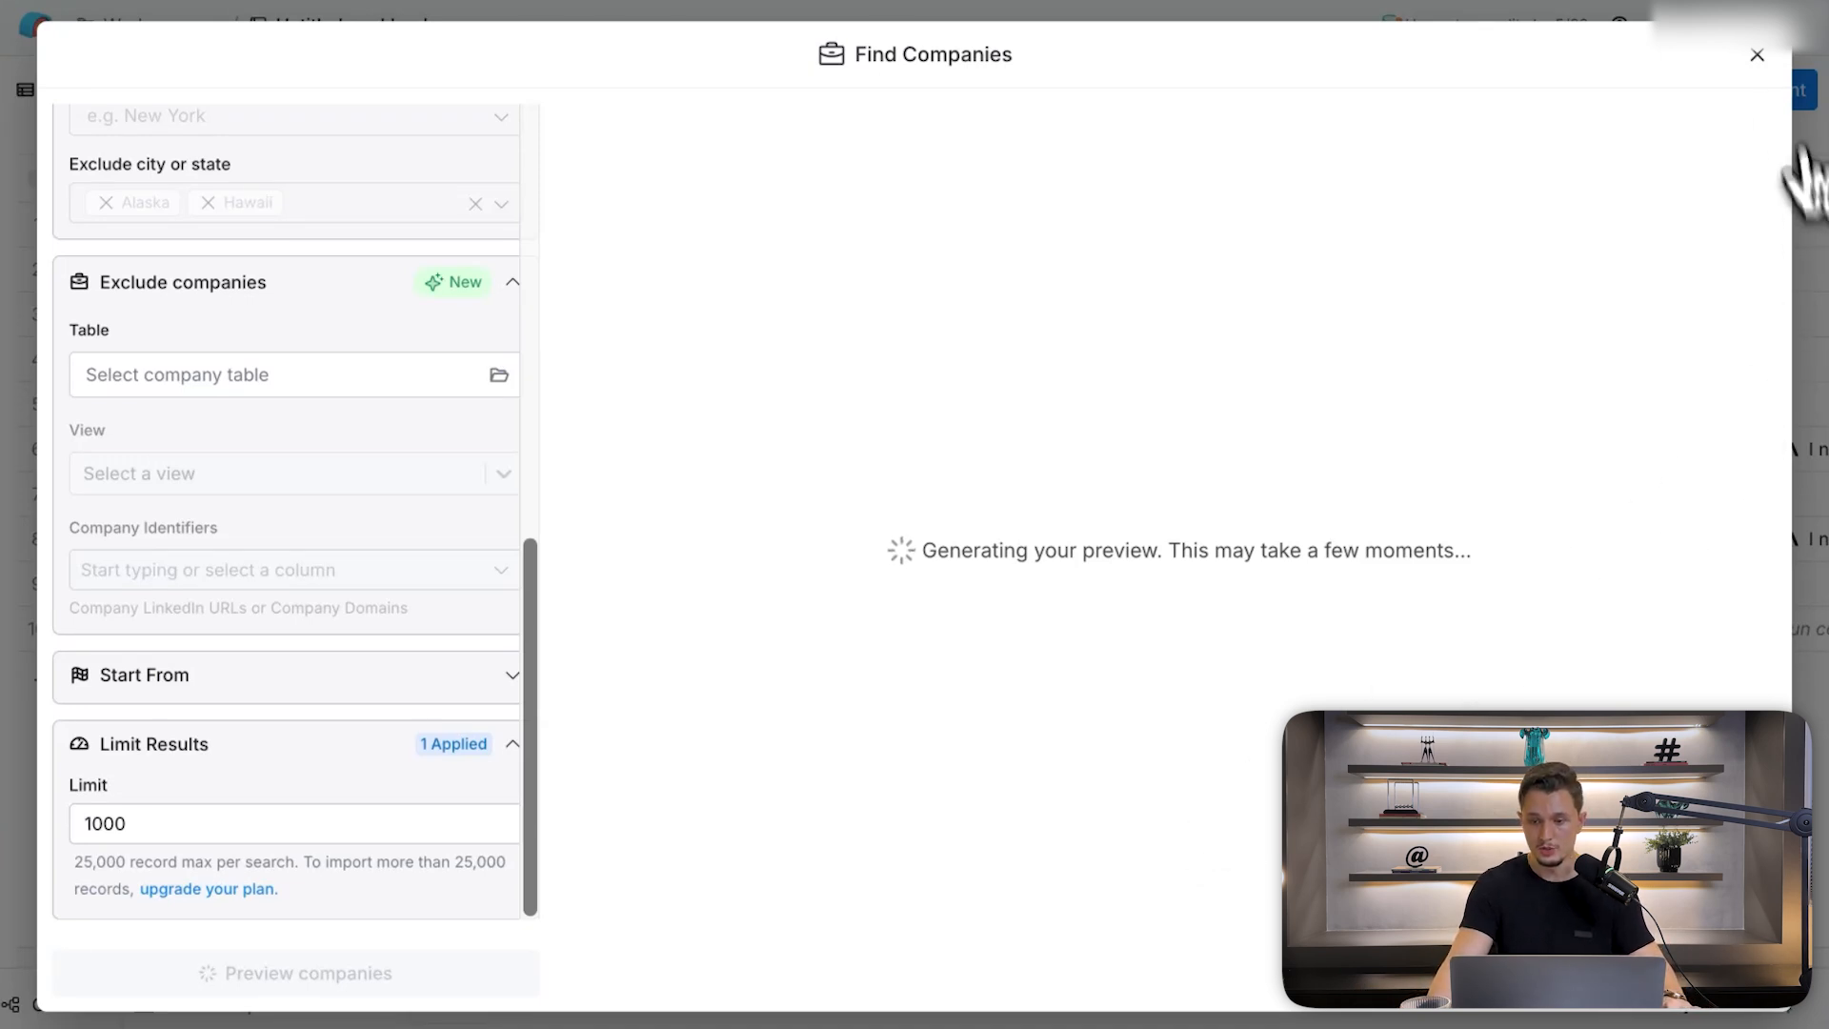
left_click(1757, 54)
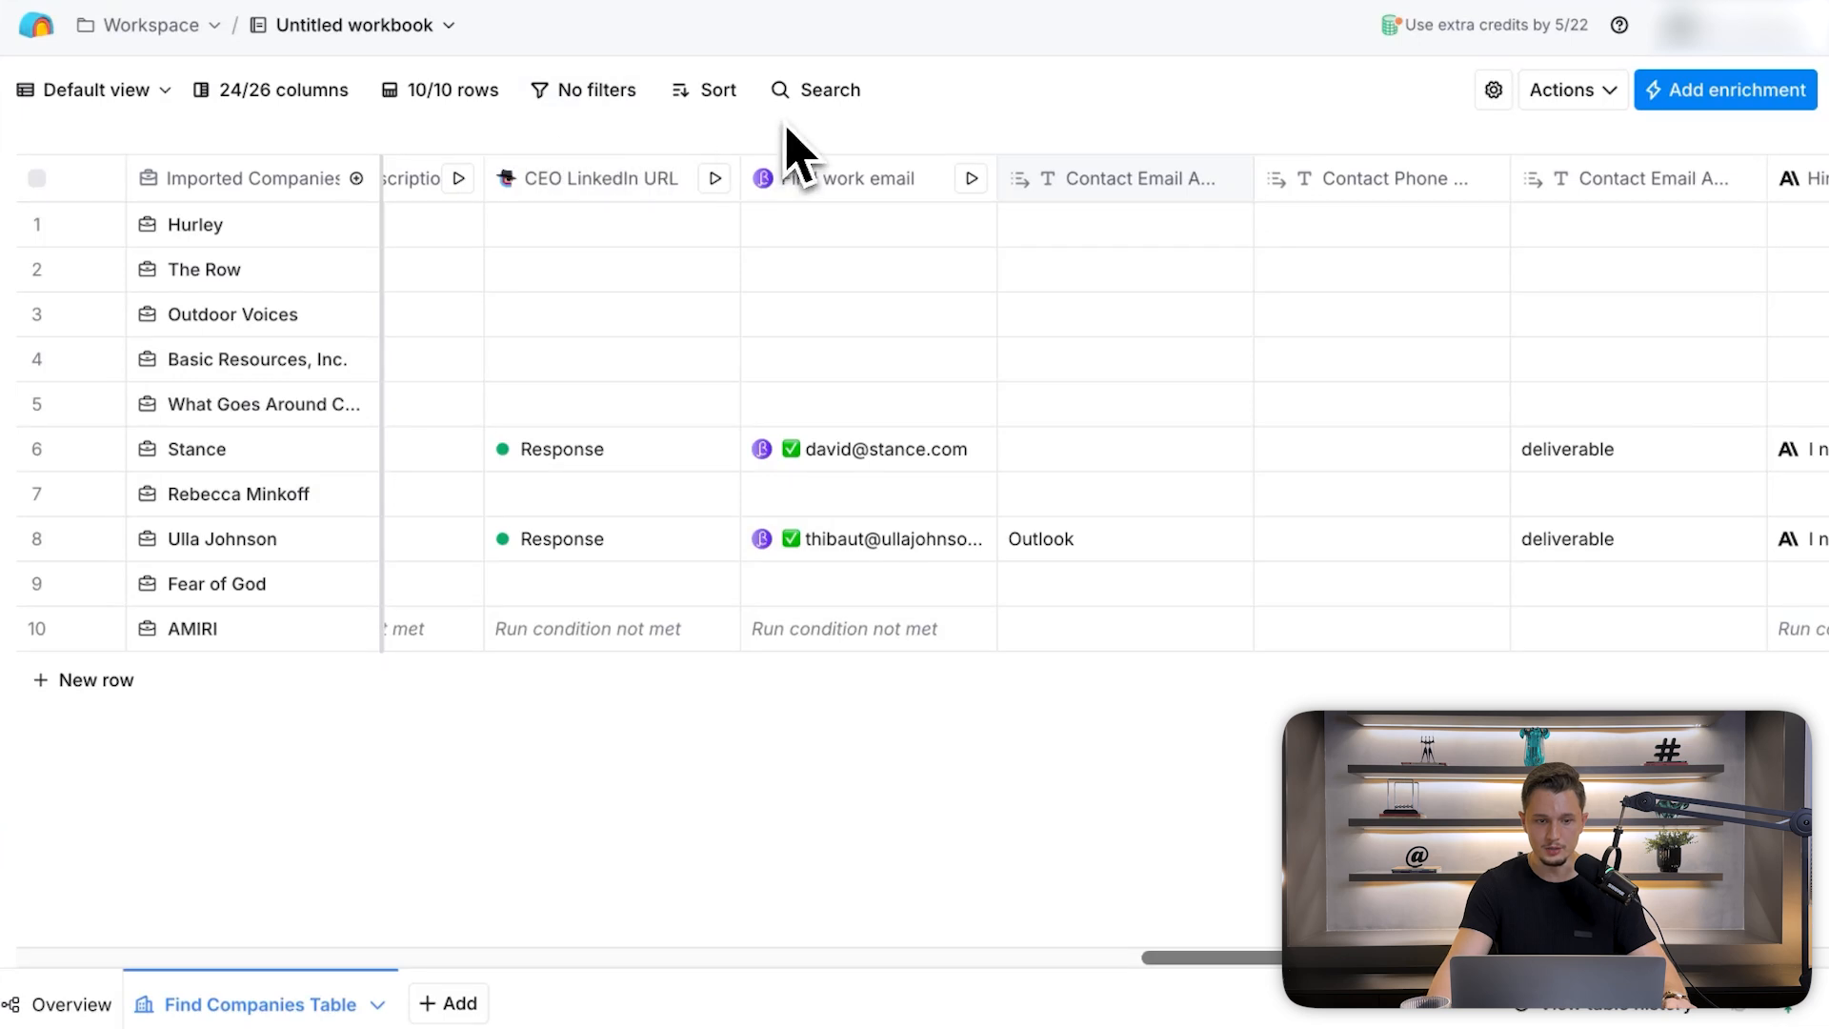
- Reopen the Find Companies source of the Imported Companies column and switch it to run on a schedule
scroll(724, 161, "left", 6)
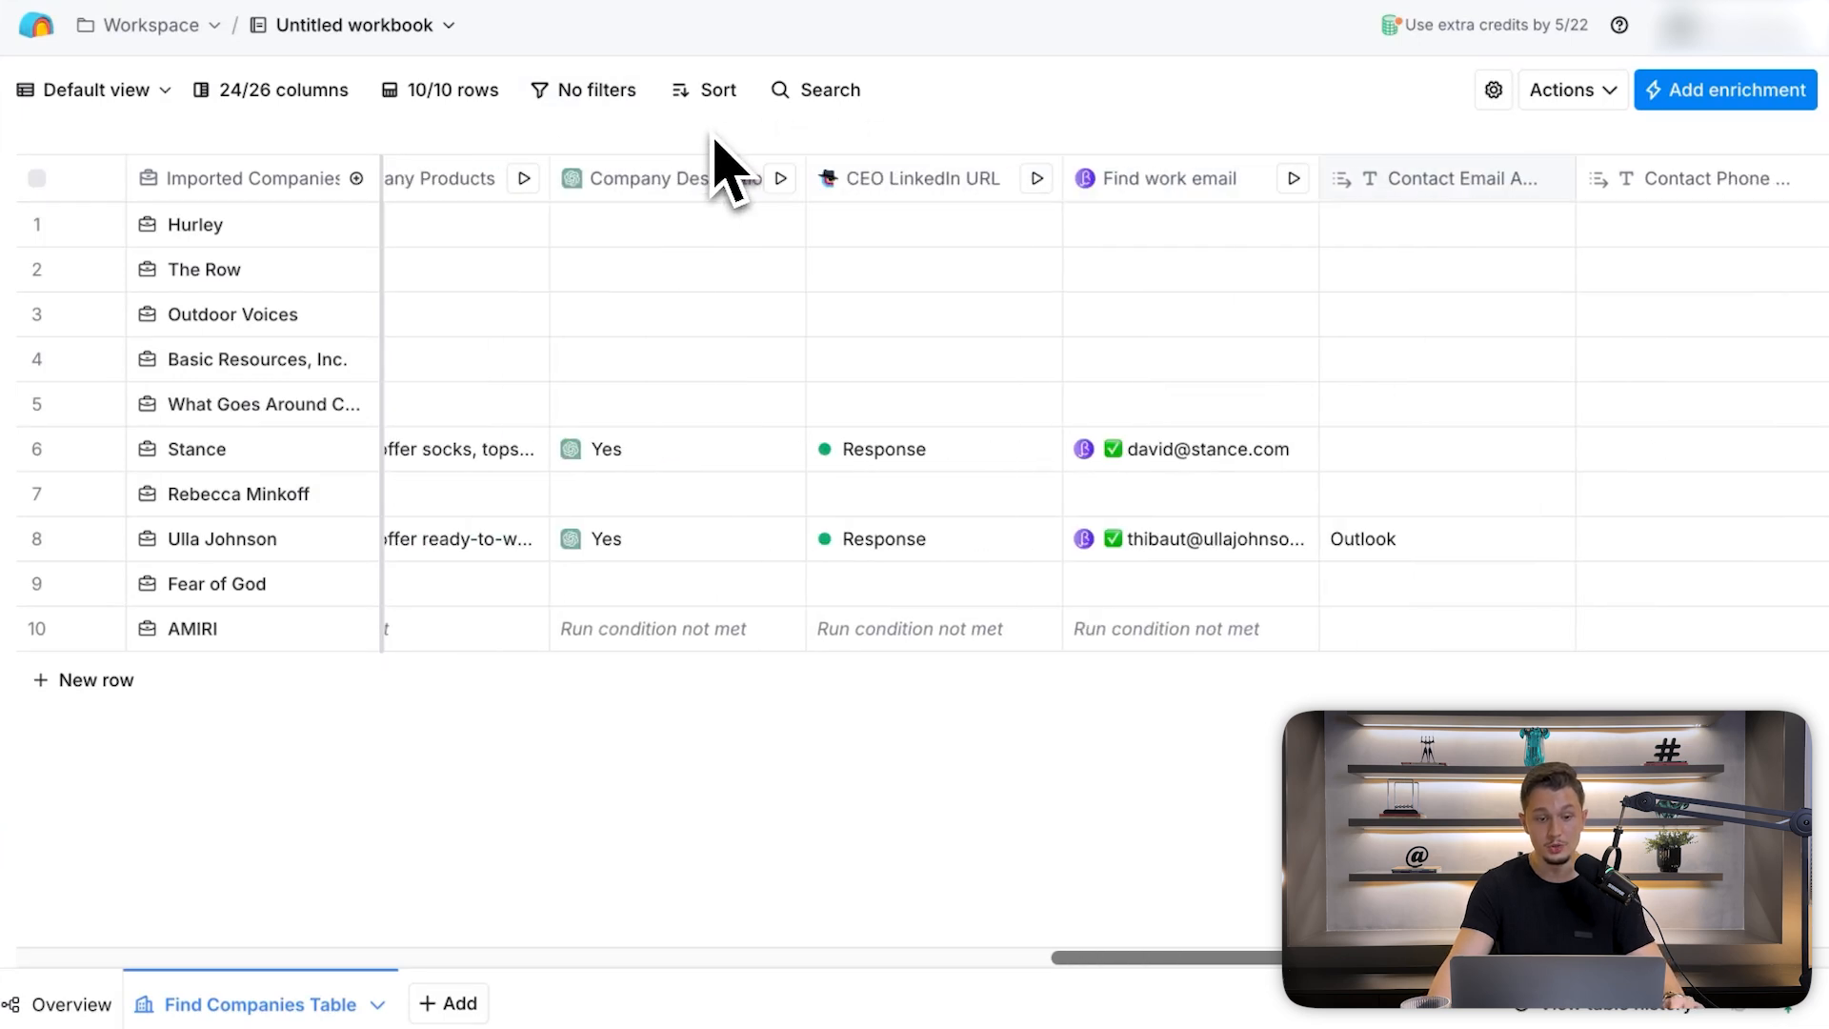
left_click(209, 186)
scroll(238, 381, "left", 5)
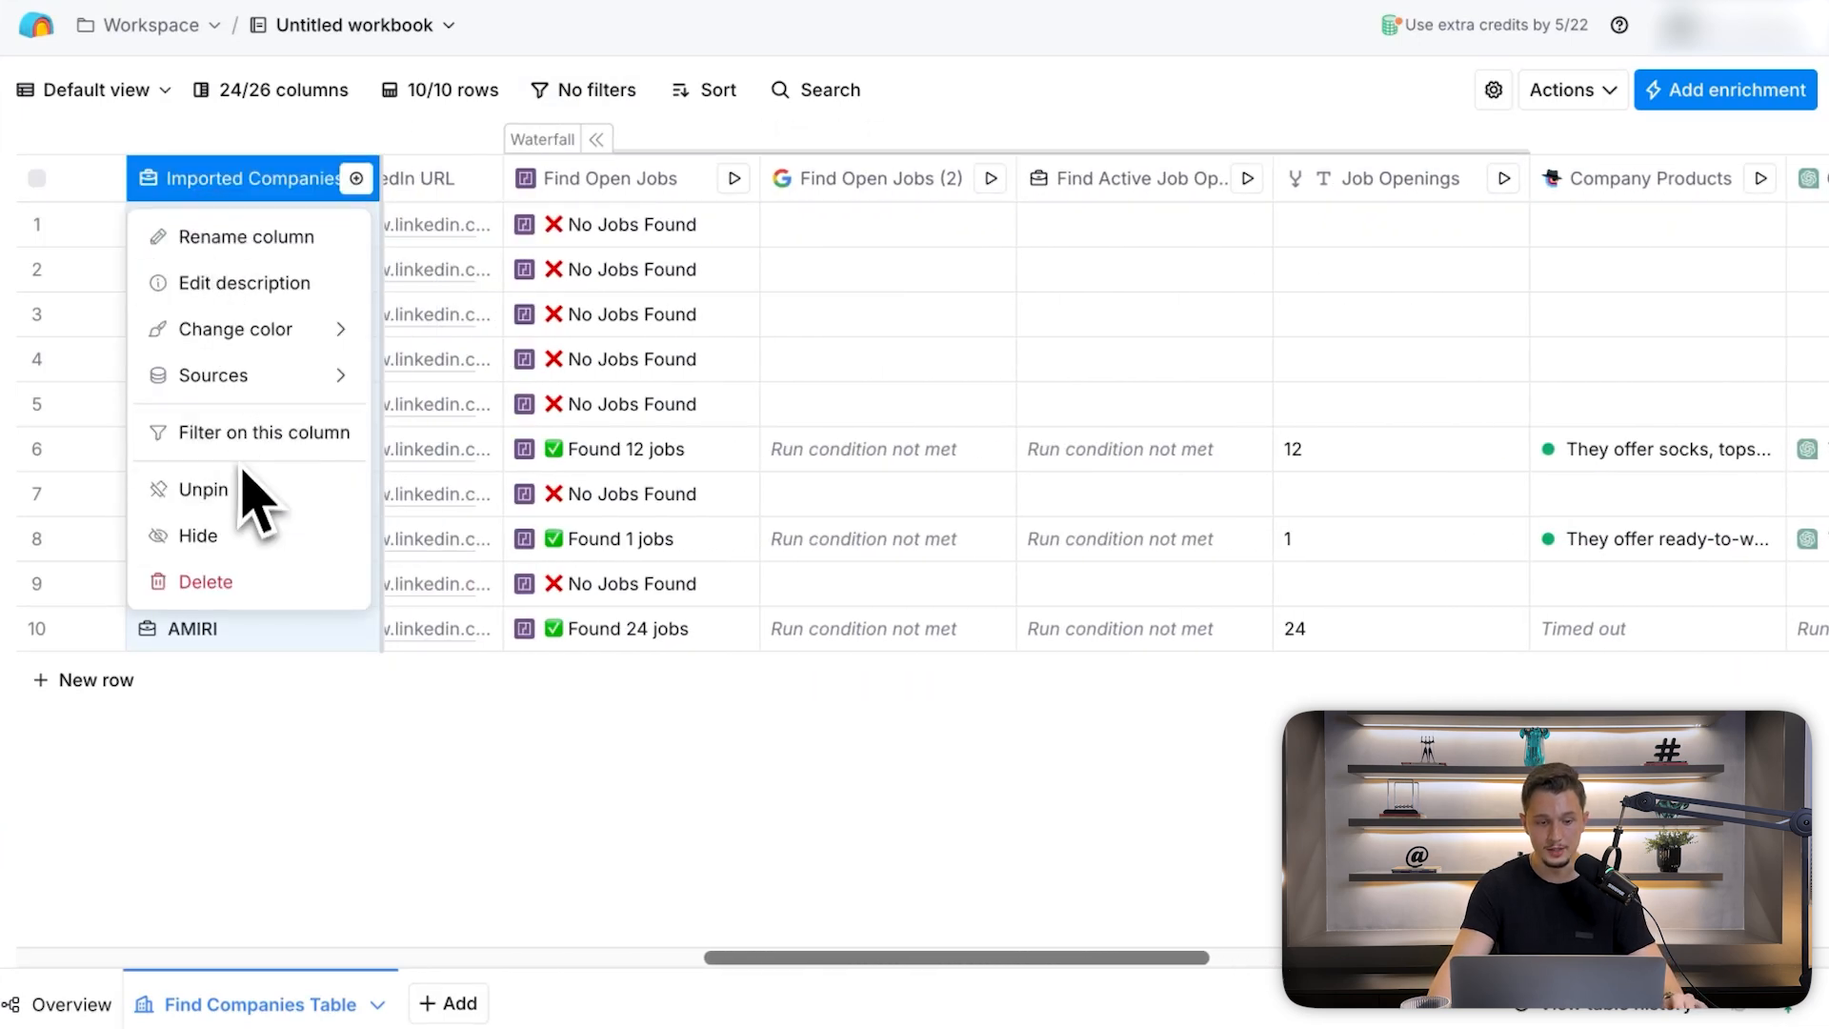
mouse_move(335, 376)
left_click(428, 381)
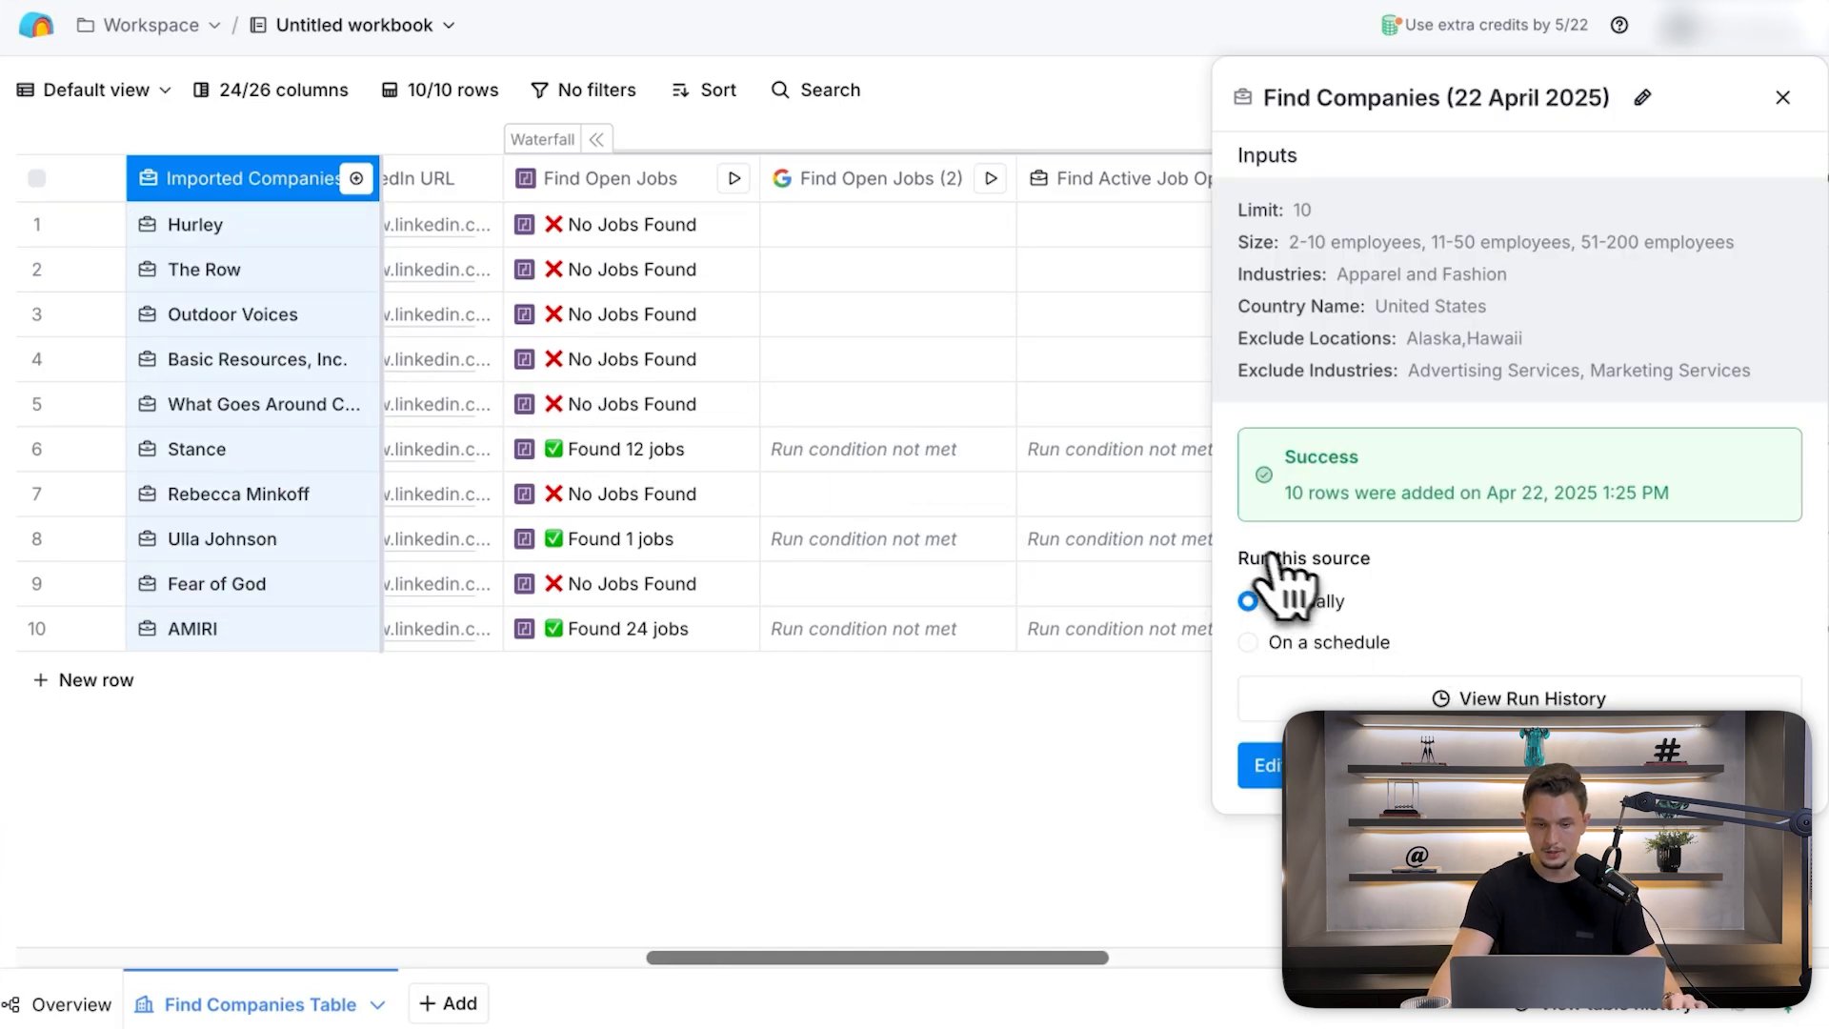
left_click(1253, 641)
scroll(1409, 719, "down", 1)
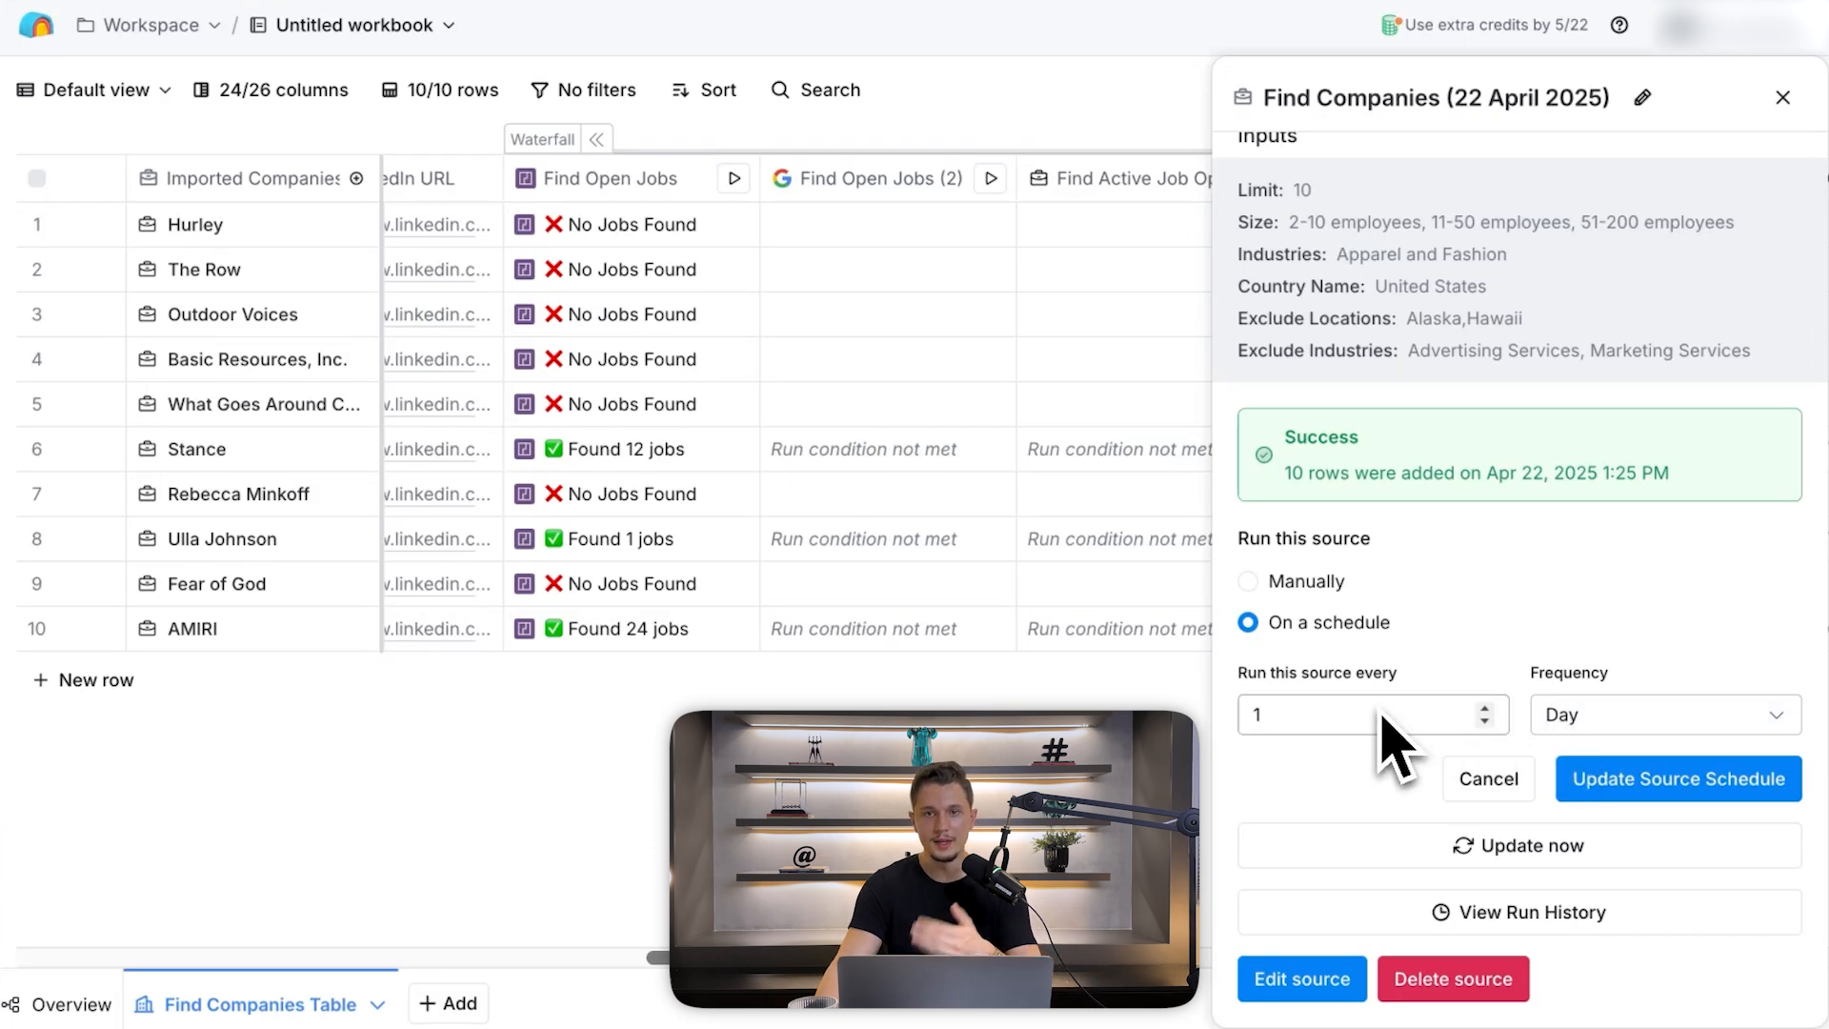
left_click_drag(1221, 195, 1779, 360)
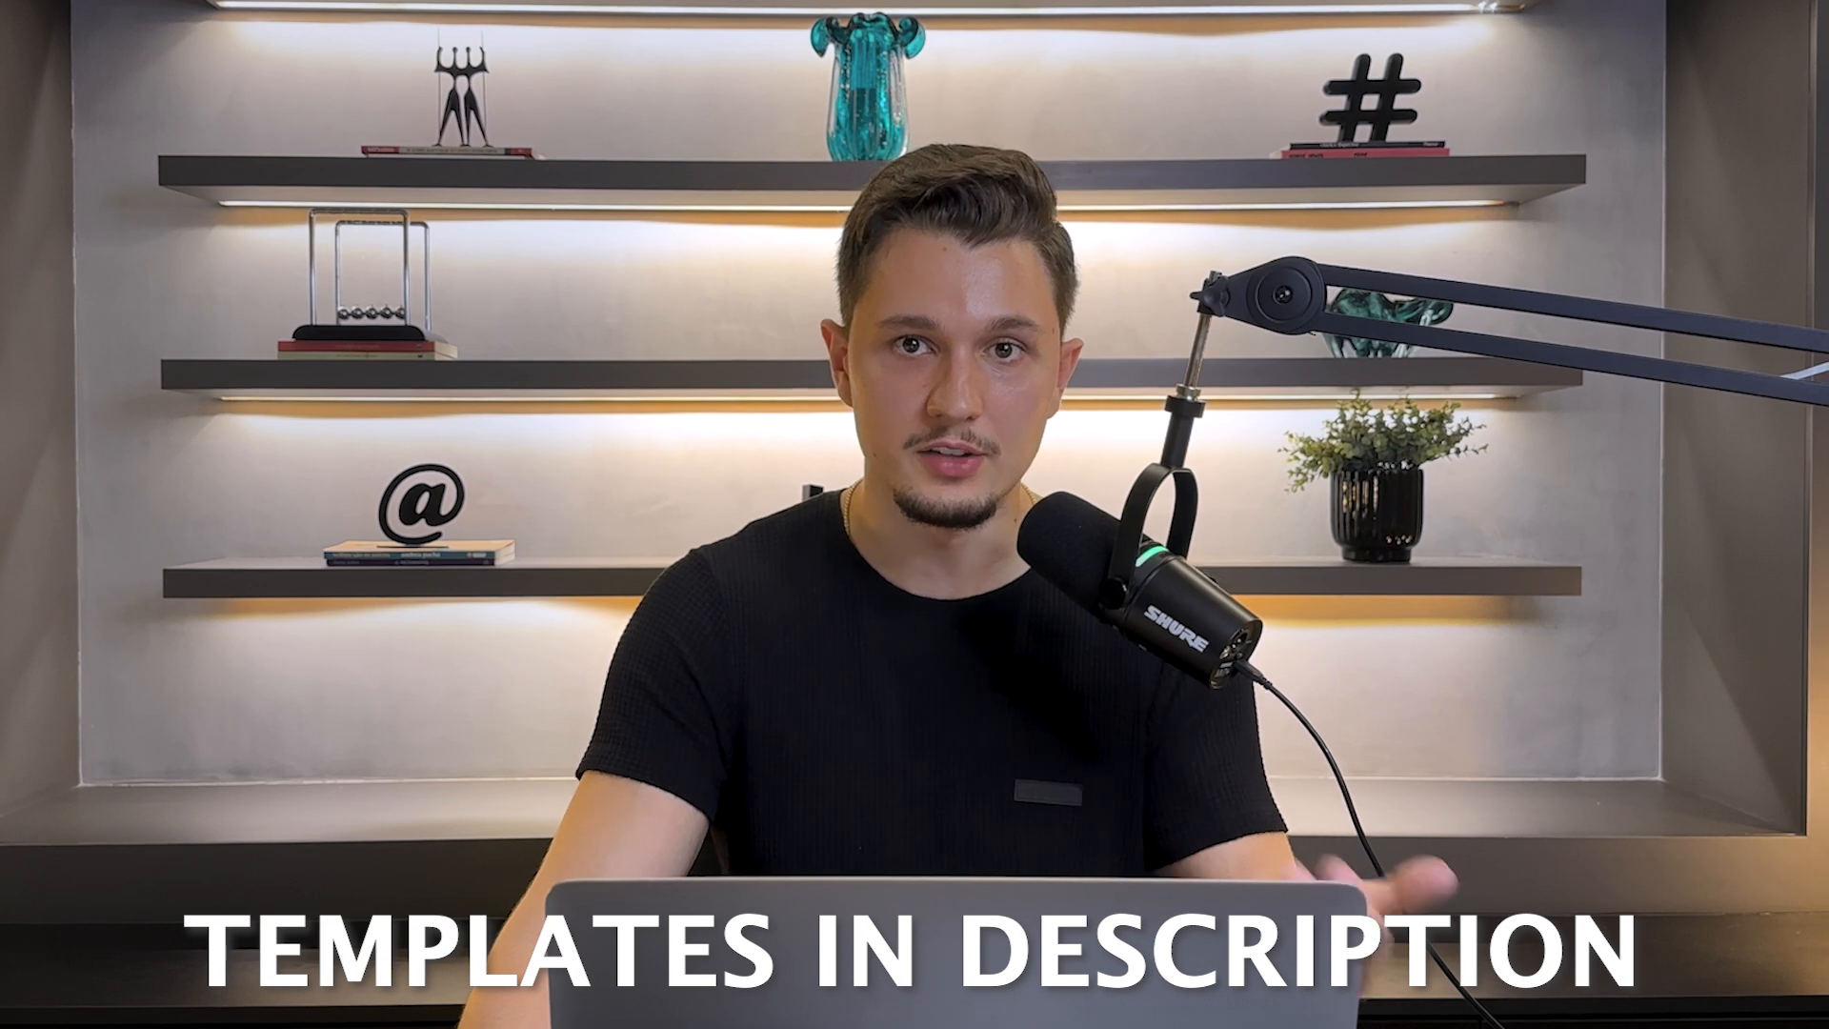